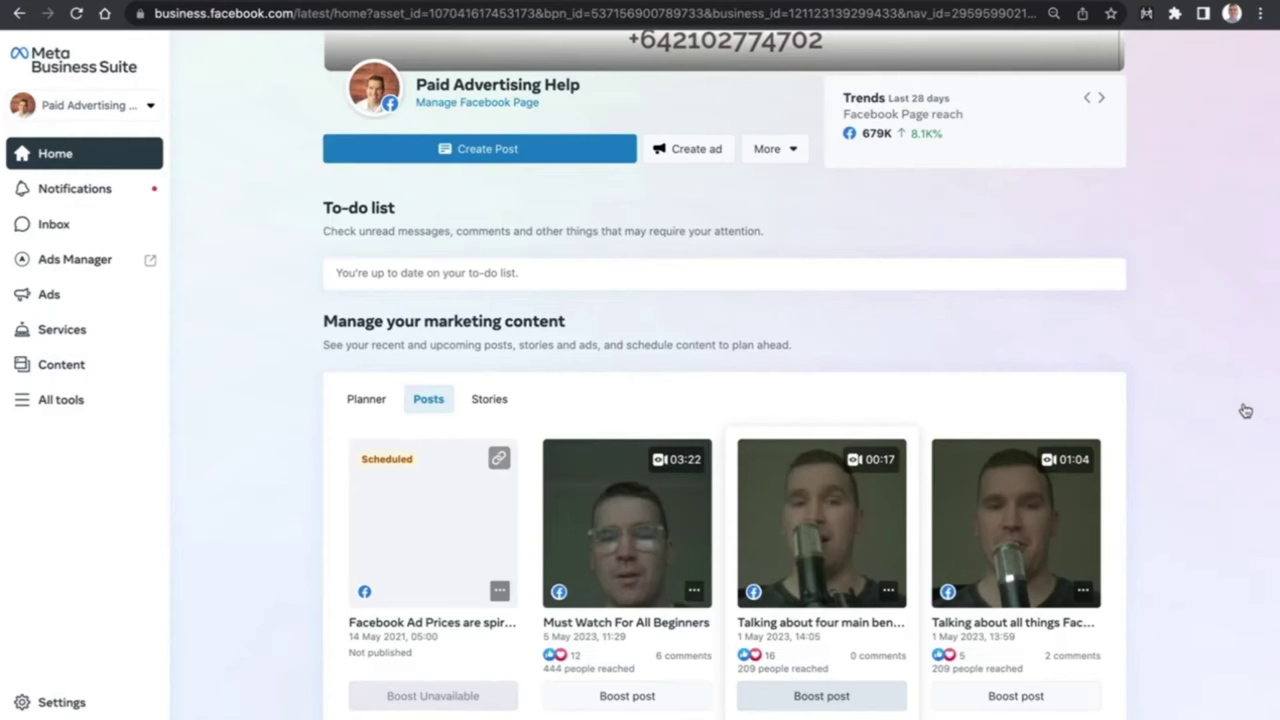
- Open the Page settings for the Facebook Page and go to its linked accounts
{"action": "scroll", "coordinate": [1244, 410], "scroll_direction": "up", "scroll_amount": 5}
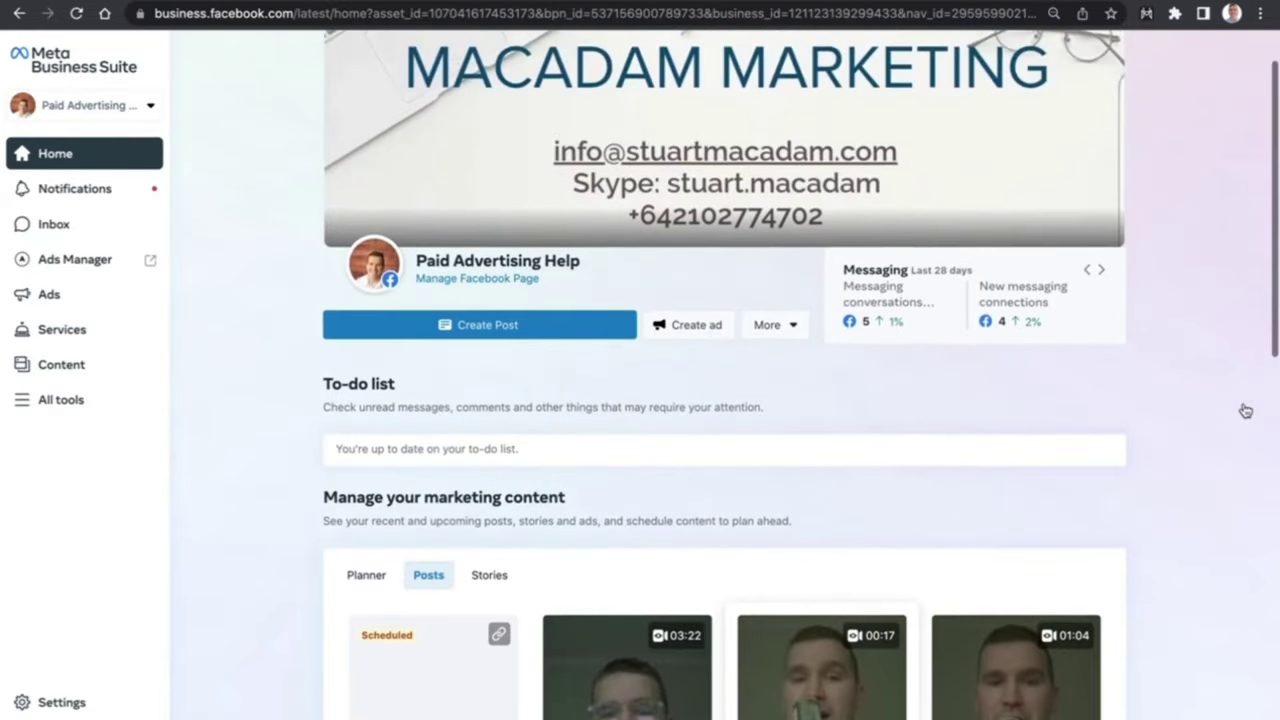
{"action": "scroll", "coordinate": [298, 473], "scroll_direction": "up", "scroll_amount": 5}
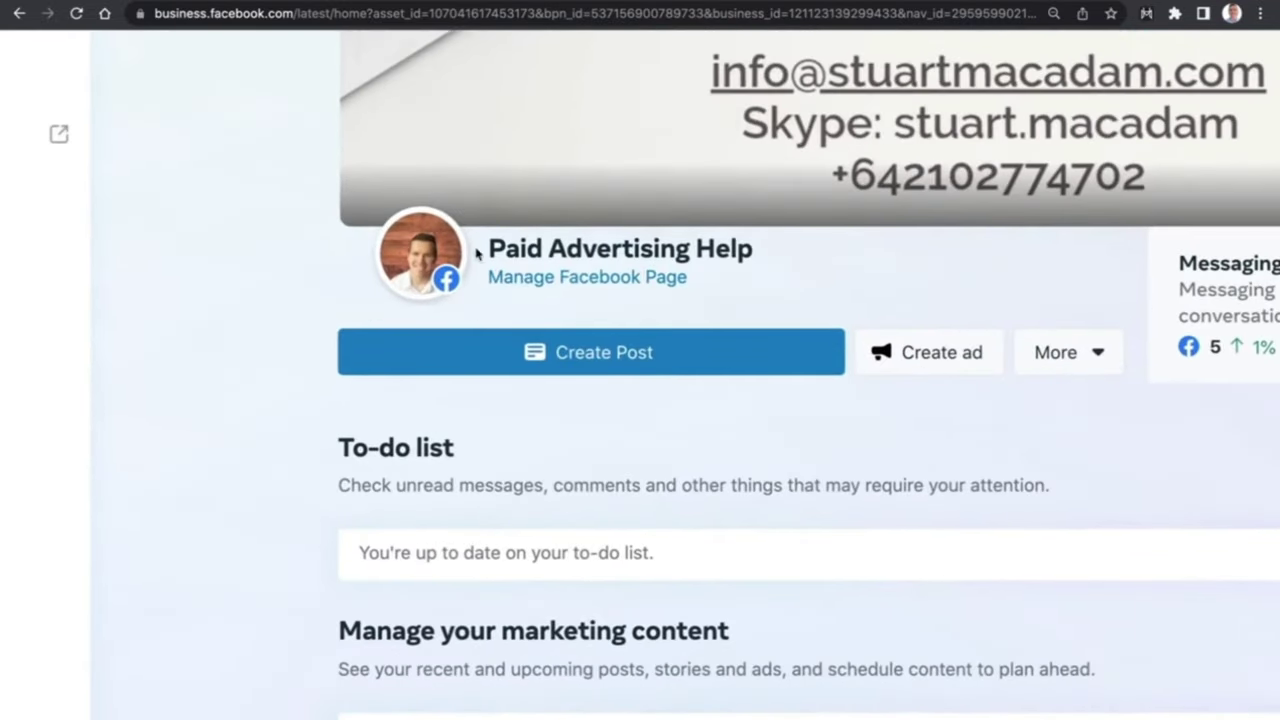
{"action": "scroll", "coordinate": [330, 302], "scroll_direction": "down", "scroll_amount": 5}
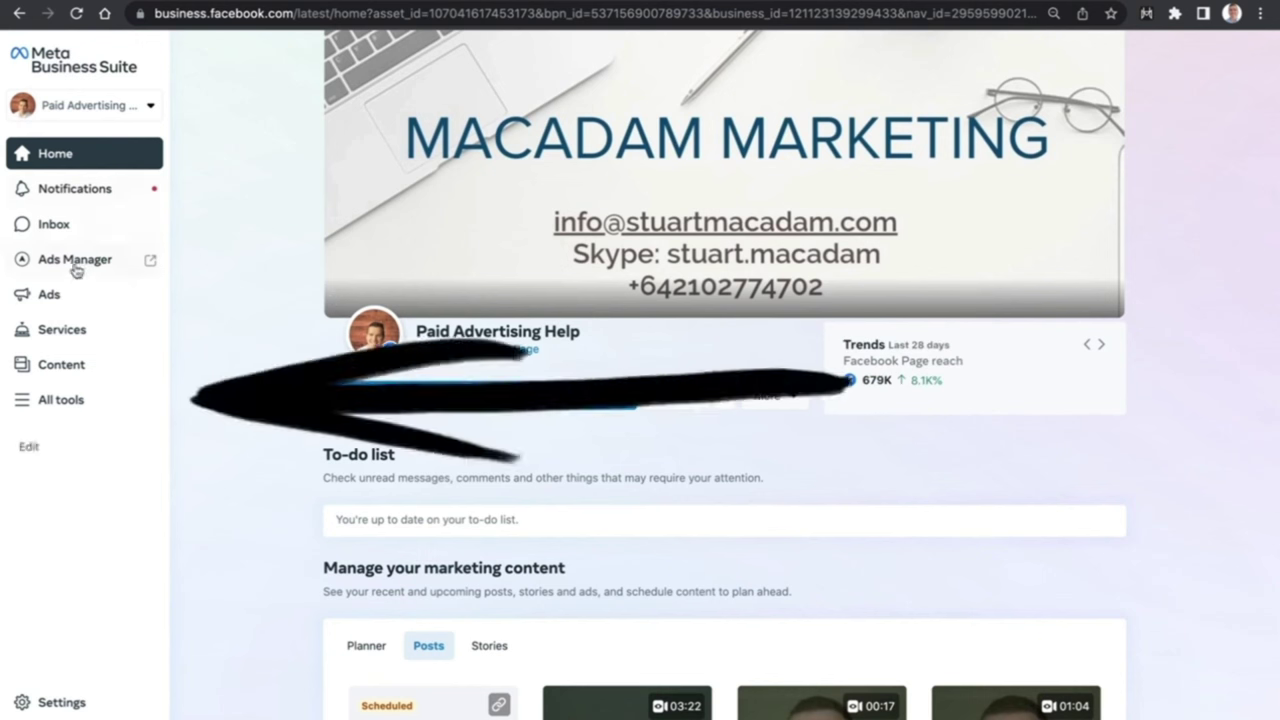
{"action": "left_click", "coordinate": [57, 401]}
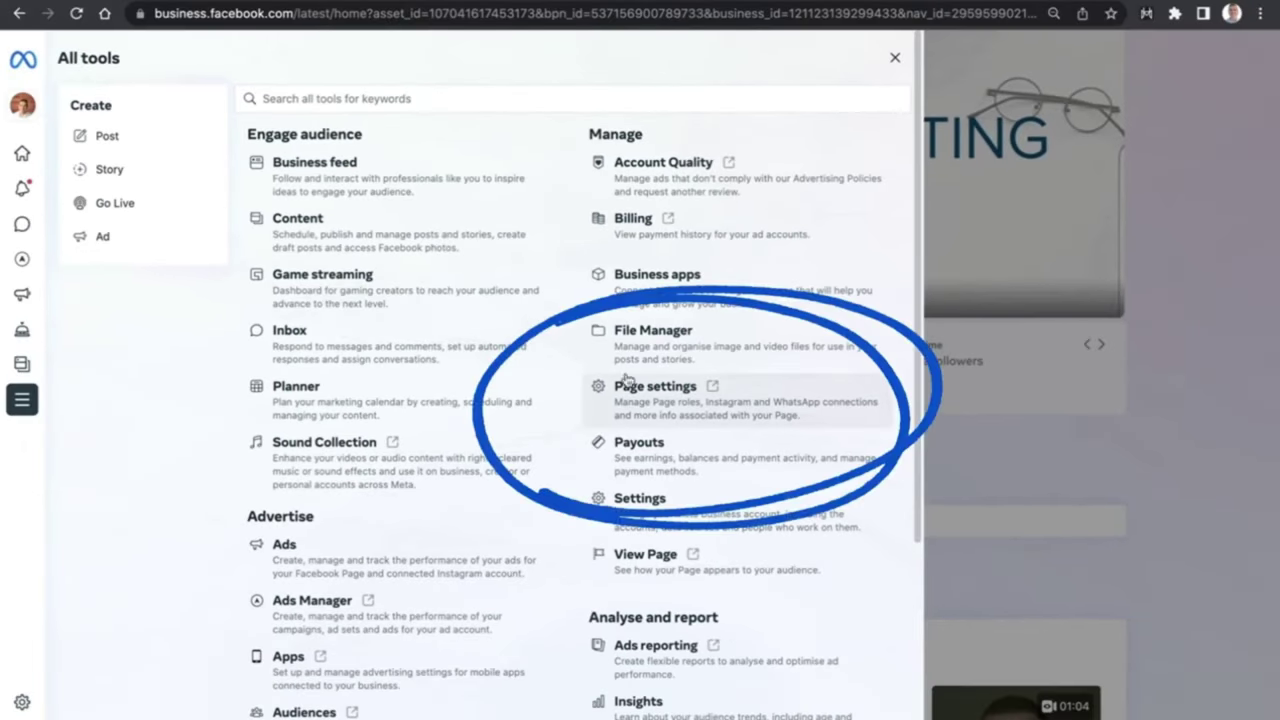
{"action": "left_click", "coordinate": [680, 403]}
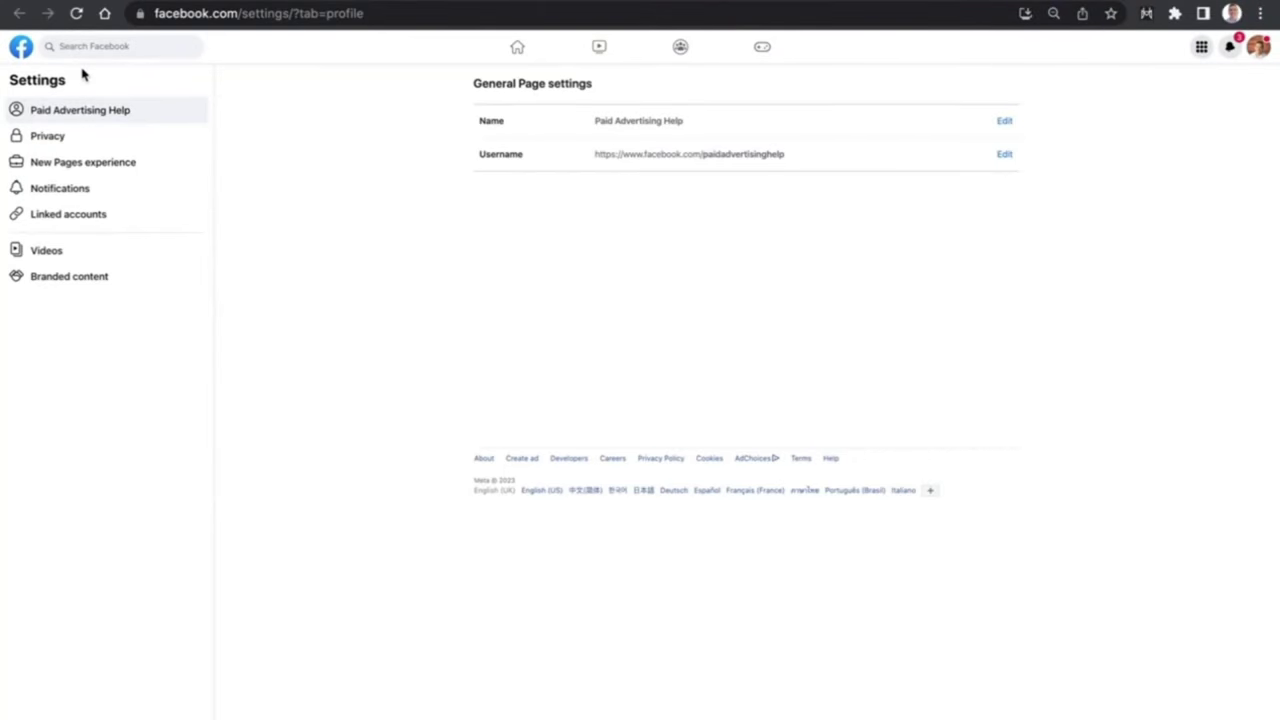
{"action": "left_click", "coordinate": [70, 217]}
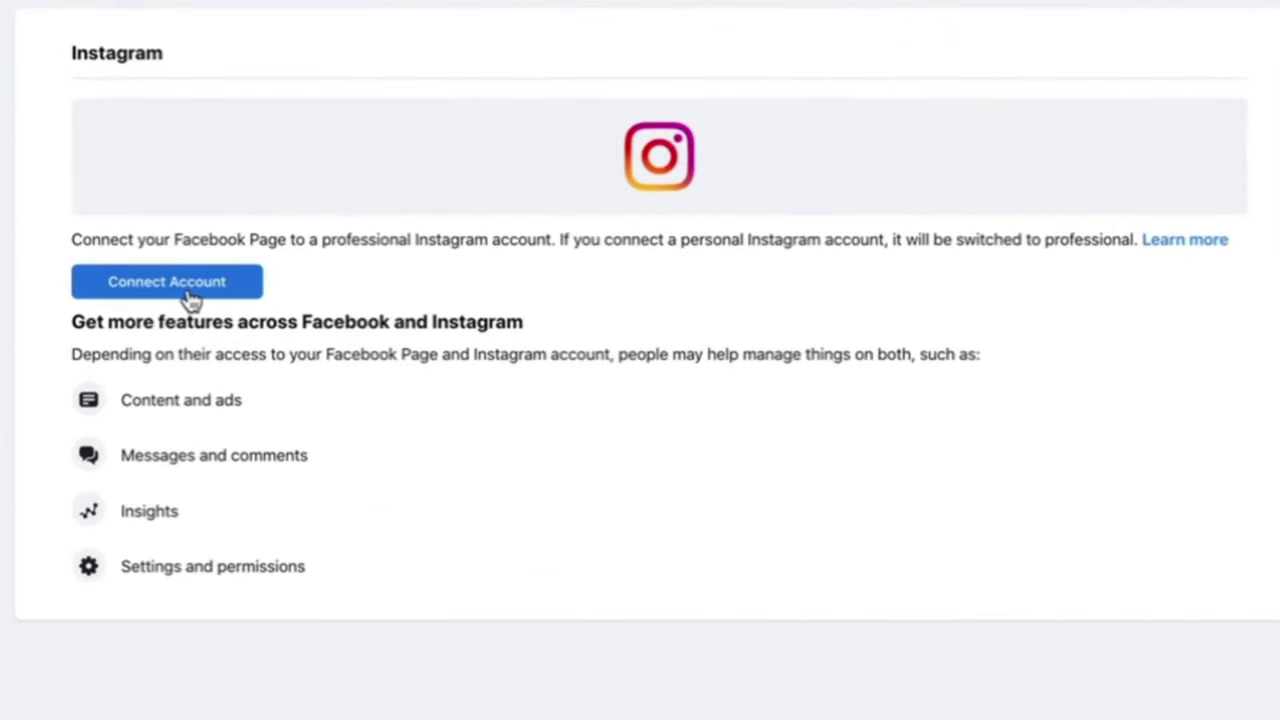
- Start connecting an Instagram account to the Facebook Page, allowing access to Instagram messages in Inbox
{"action": "left_click", "coordinate": [200, 288]}
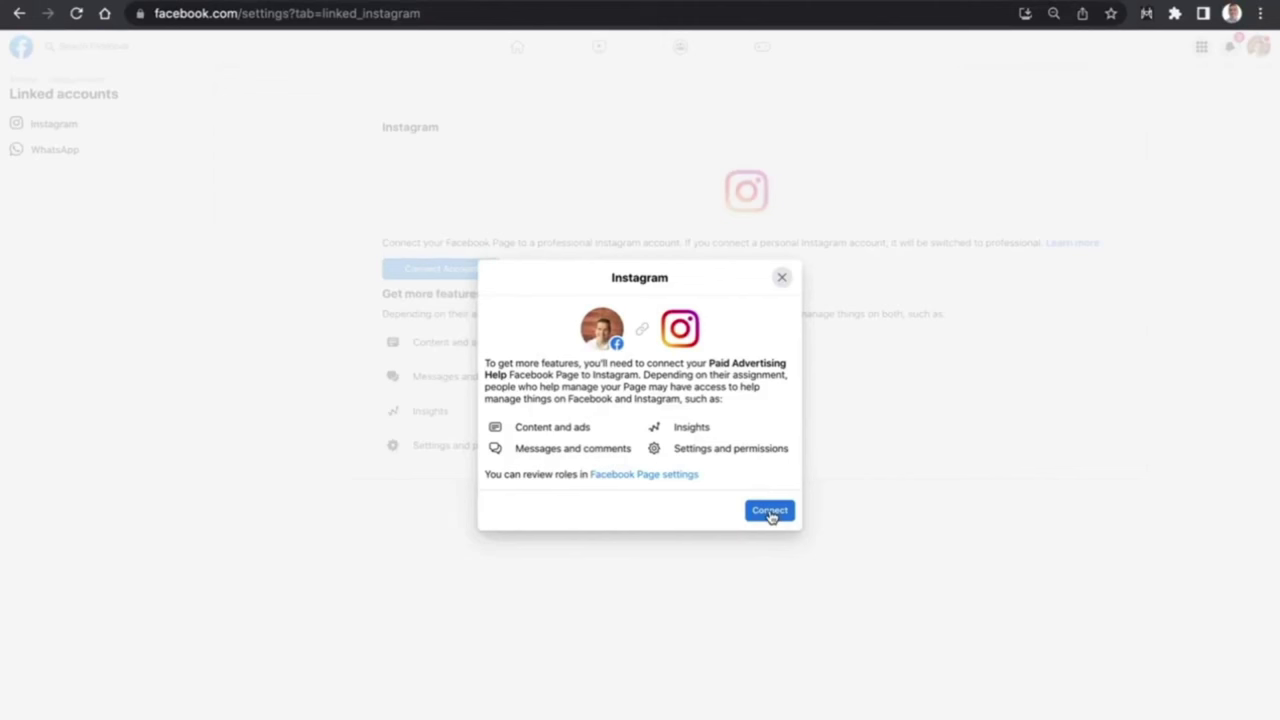
{"action": "left_click", "coordinate": [770, 511]}
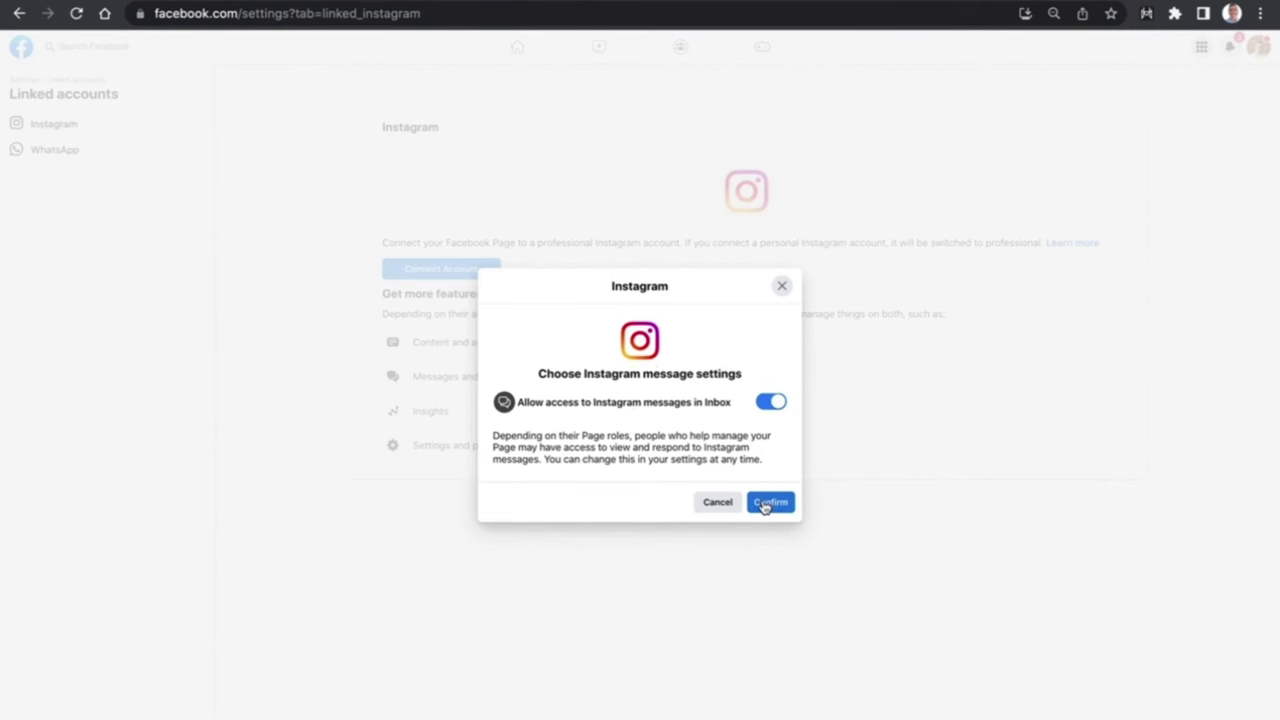
{"action": "left_click", "coordinate": [764, 505]}
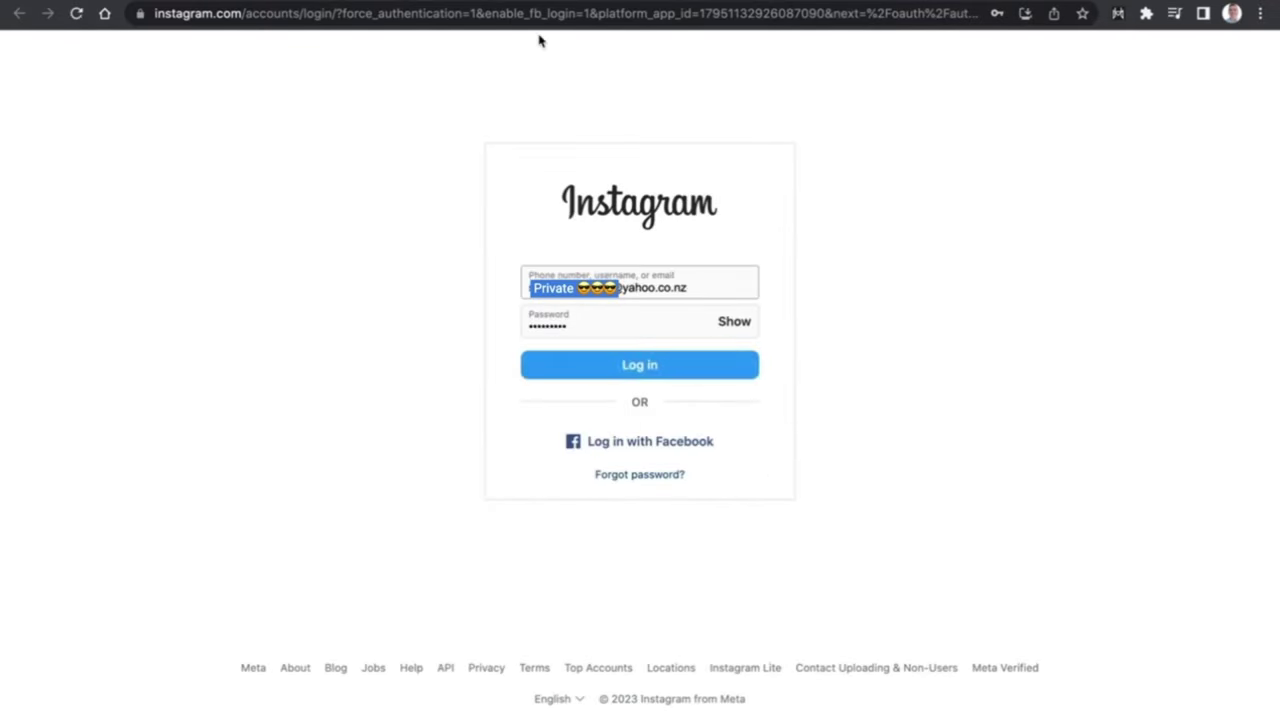
- Go to the Instagram login site and continue with the saved business account
{"action": "key", "text": "Return"}
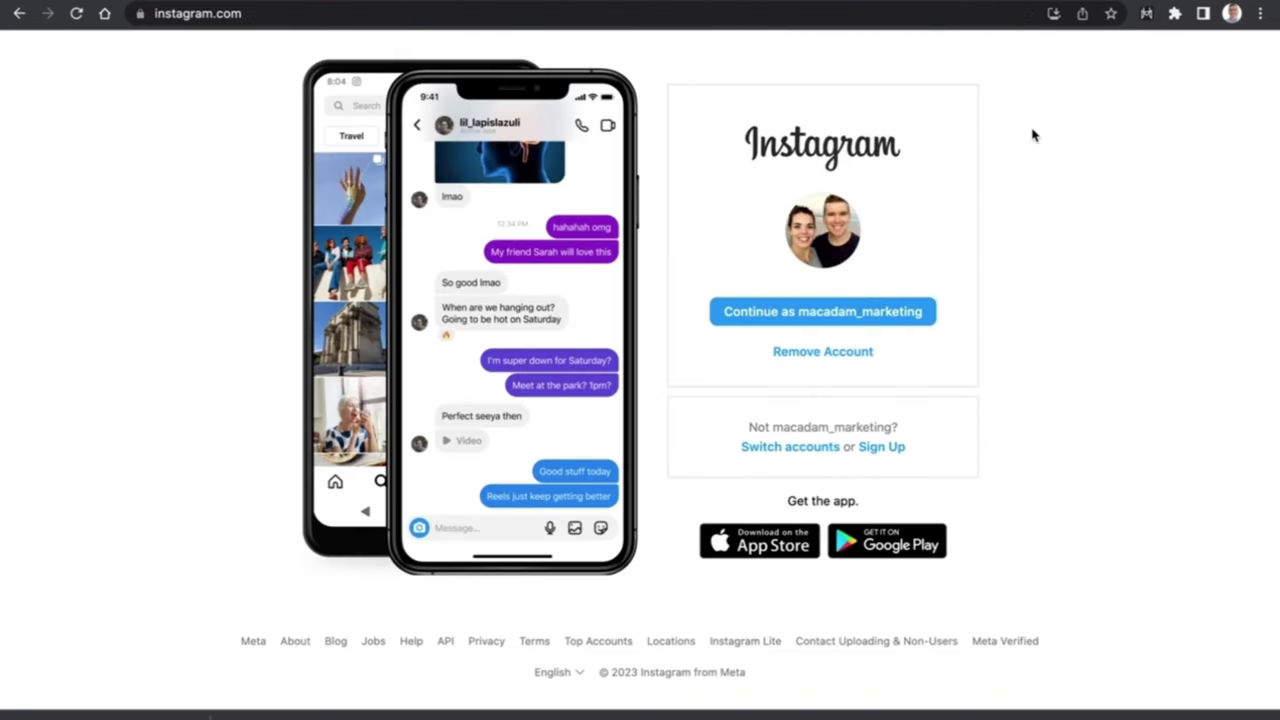
{"action": "left_click", "coordinate": [764, 320]}
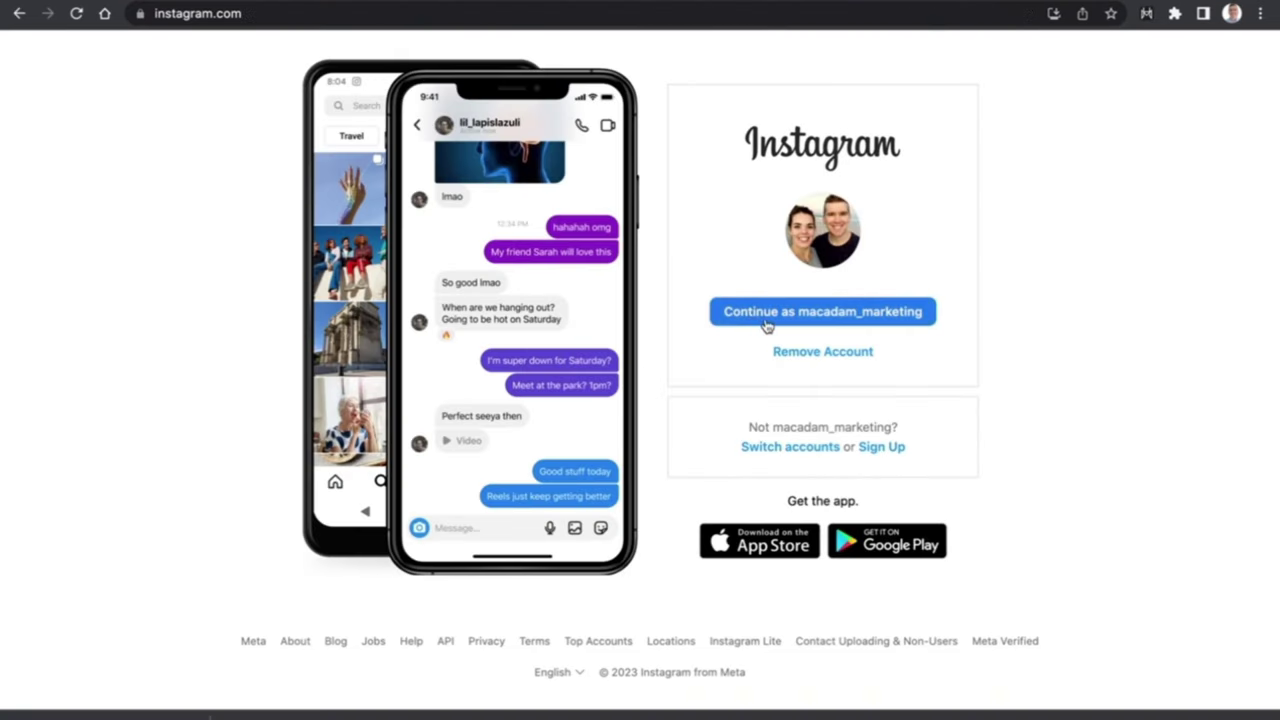
{"action": "left_click", "coordinate": [766, 322]}
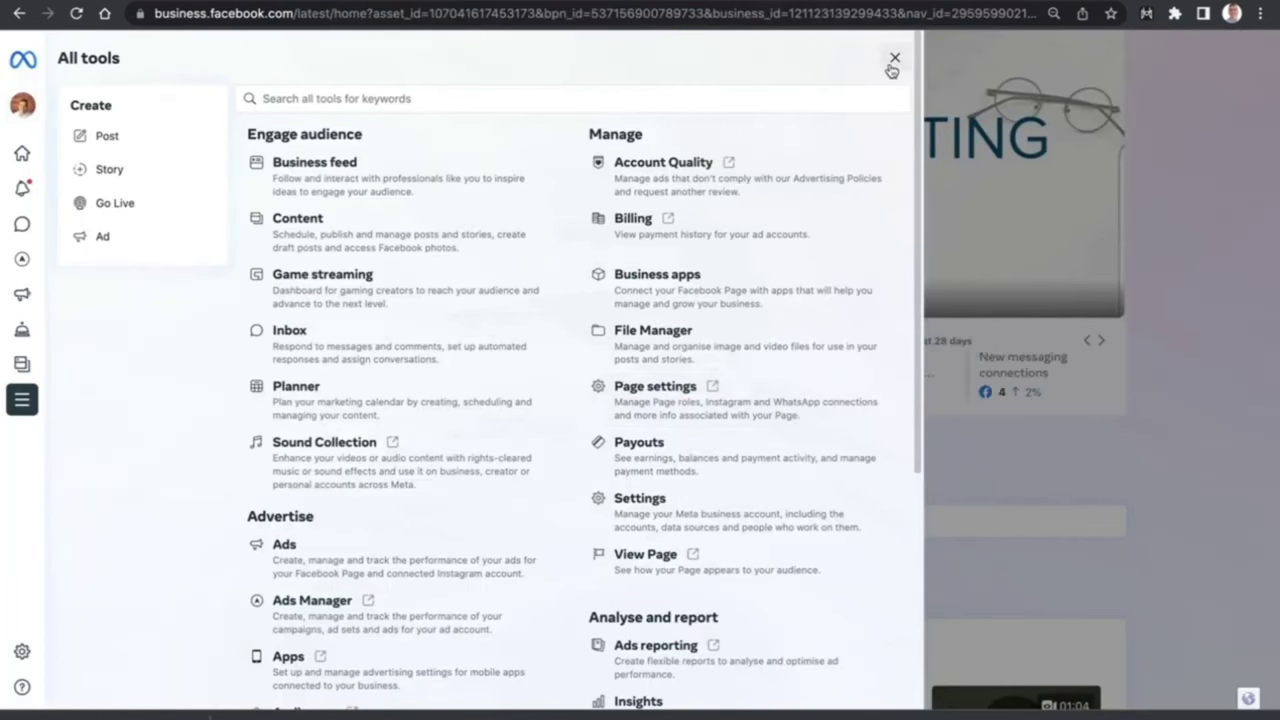
- Return to Meta Business Suite, close the list of all tools and reload the home page
{"action": "left_click", "coordinate": [894, 59]}
{"action": "left_click", "coordinate": [888, 13]}
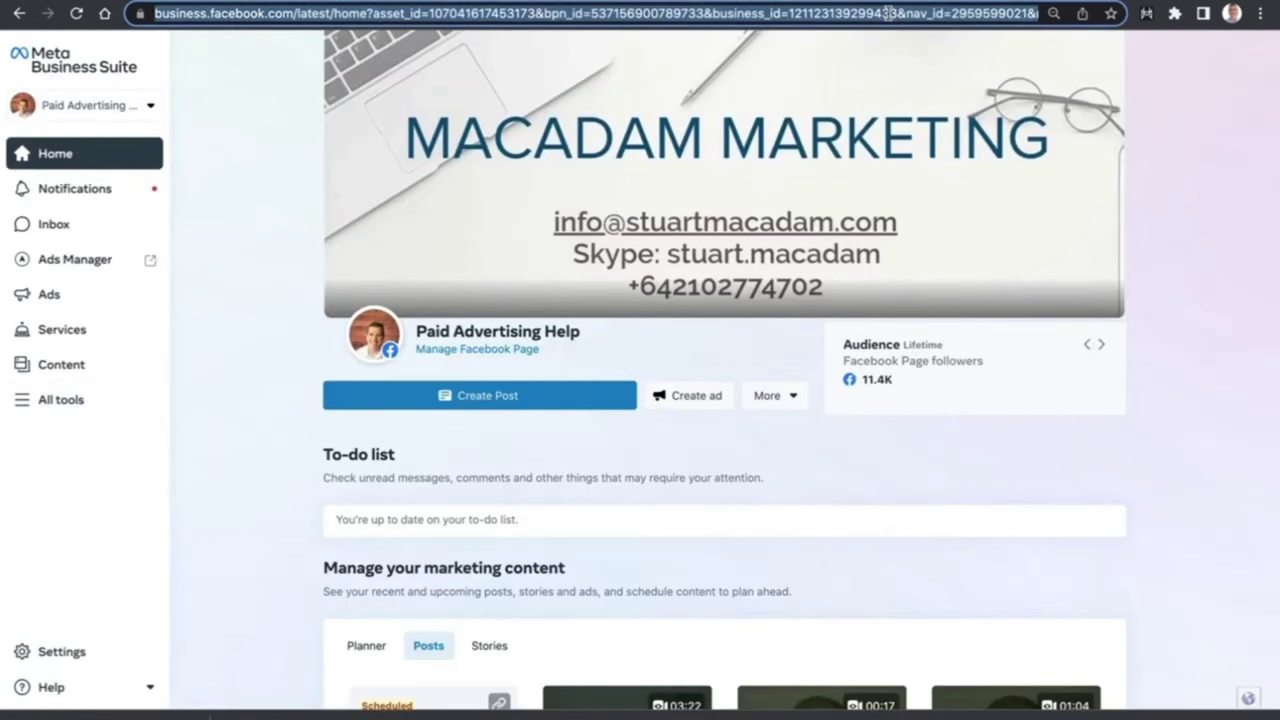
{"action": "key", "text": "Return"}
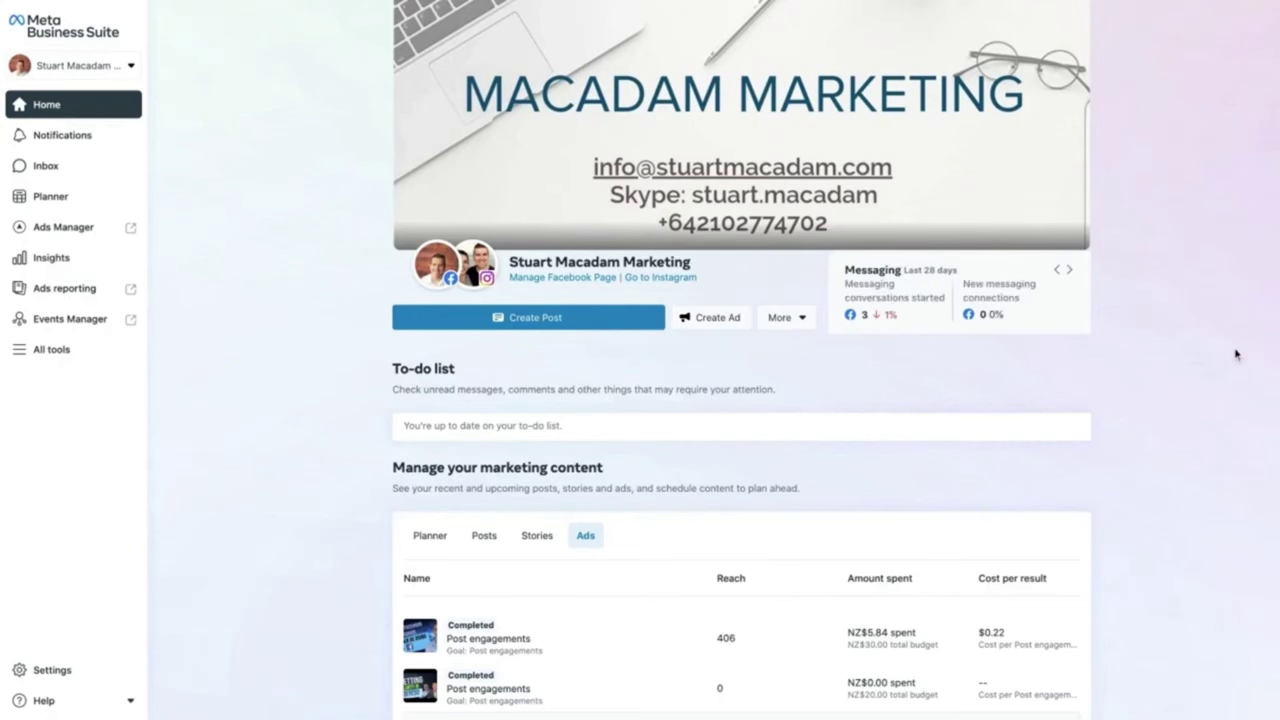
- Look over the home page with both Facebook and Instagram connected, including the ads and growth sections
{"action": "scroll", "coordinate": [1237, 354], "scroll_direction": "down", "scroll_amount": 3}
{"action": "scroll", "coordinate": [1237, 354], "scroll_direction": "down", "scroll_amount": 1}
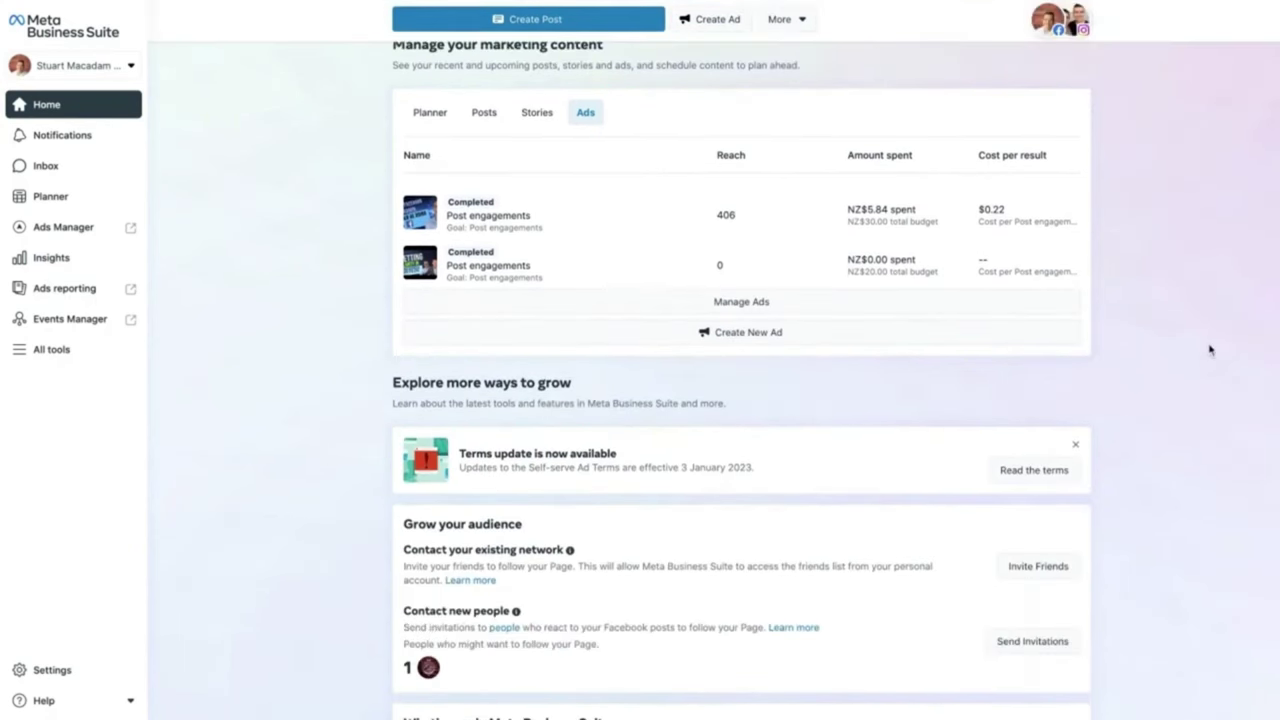
{"action": "scroll", "coordinate": [396, 241], "scroll_direction": "down", "scroll_amount": 1}
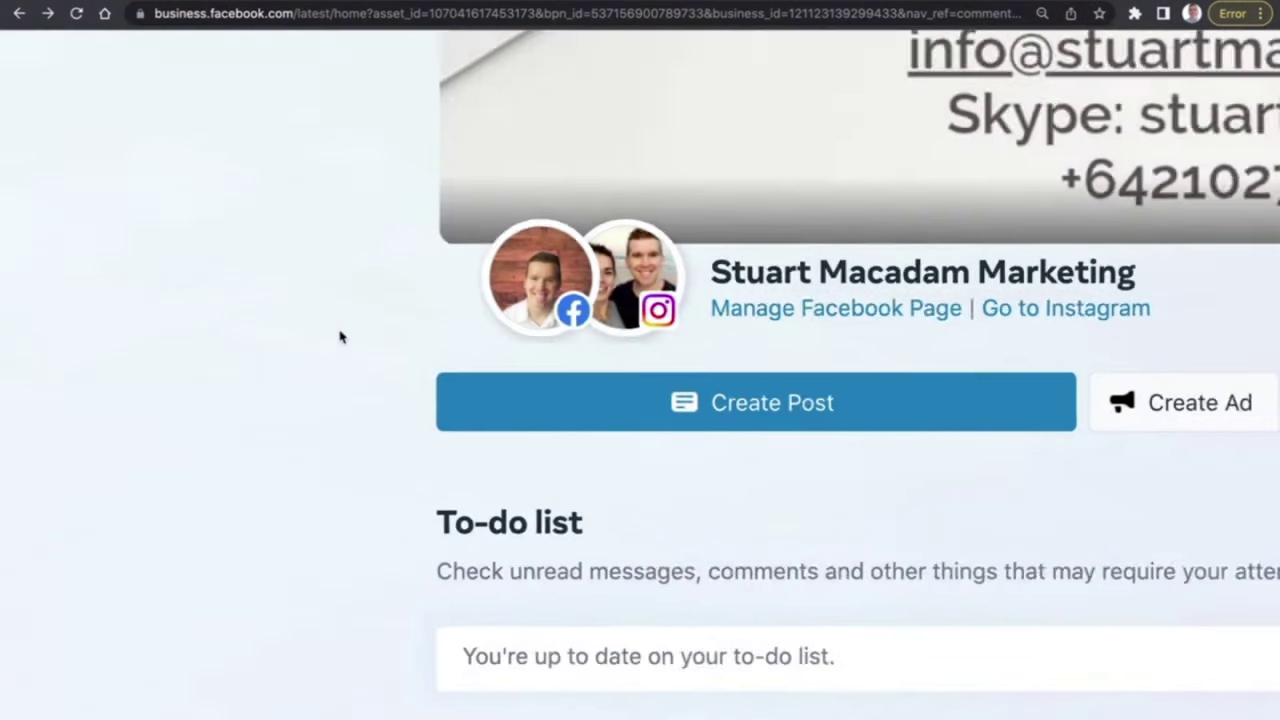
{"action": "scroll", "coordinate": [340, 337], "scroll_direction": "down", "scroll_amount": 5}
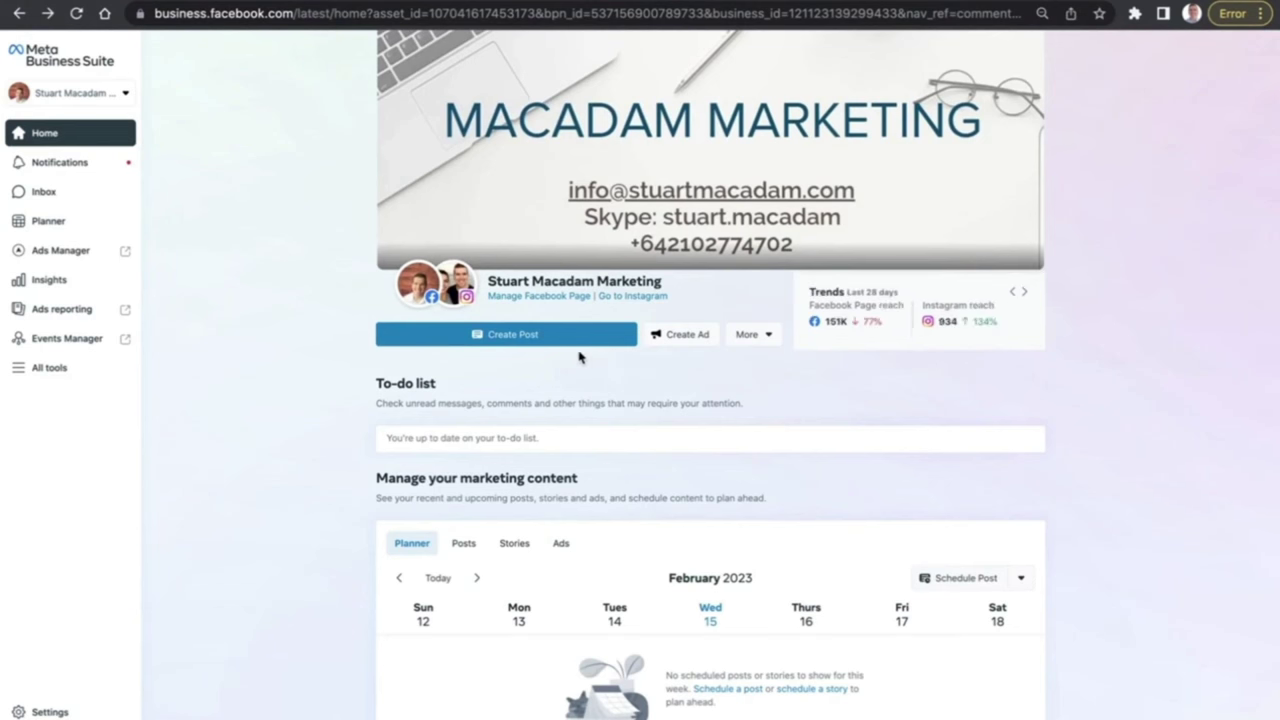
{"action": "scroll", "coordinate": [578, 357], "scroll_direction": "up", "scroll_amount": 3}
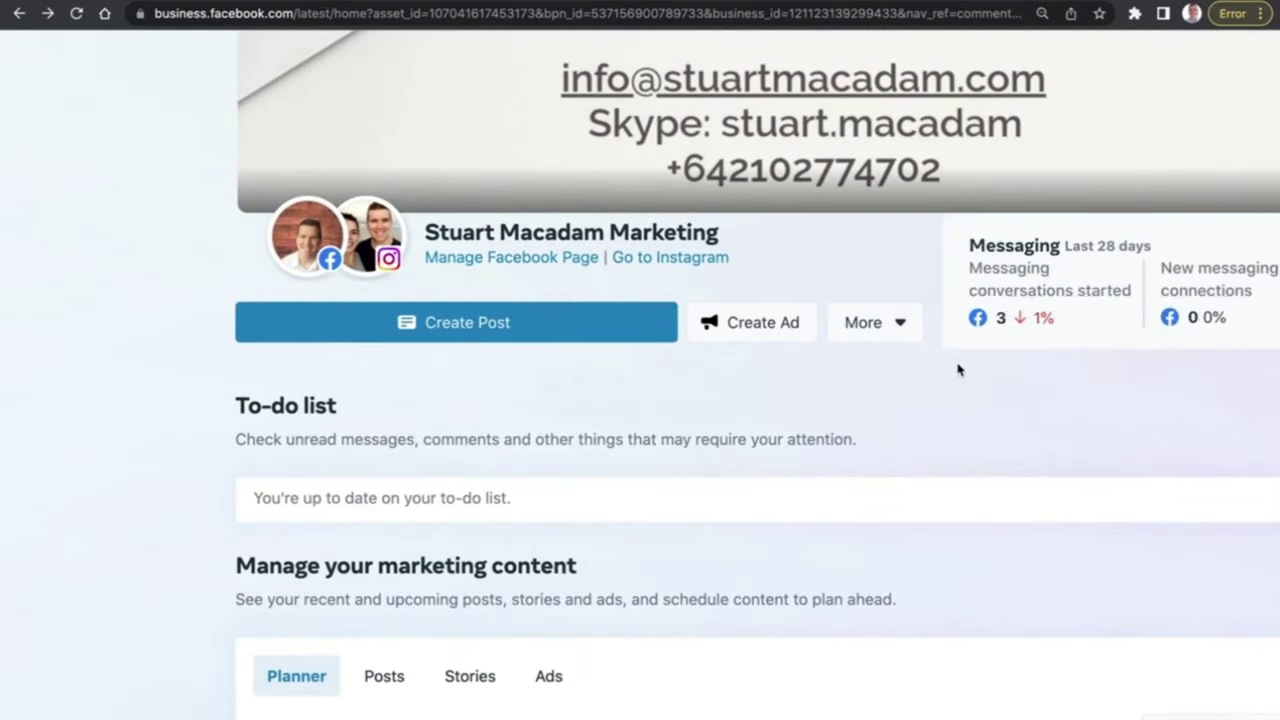
- Show the additional content creation options beside Create Ad and close them again
{"action": "left_click", "coordinate": [906, 331]}
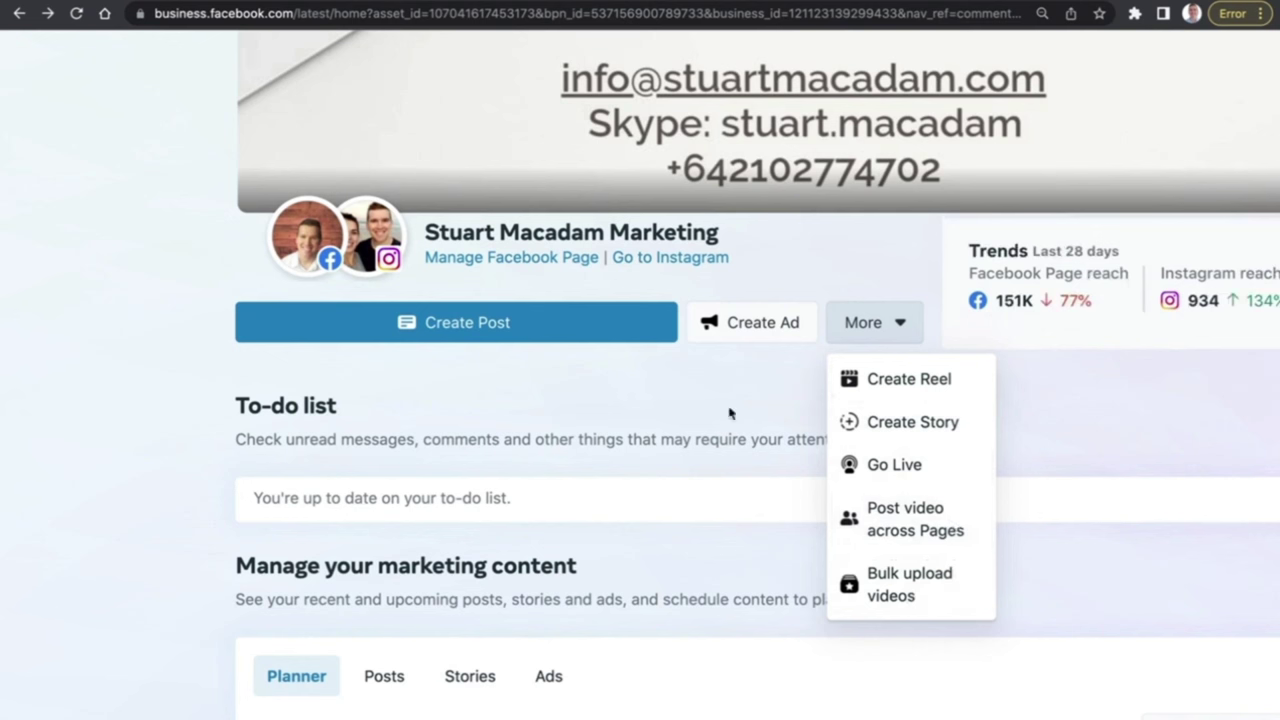
{"action": "left_click", "coordinate": [503, 382]}
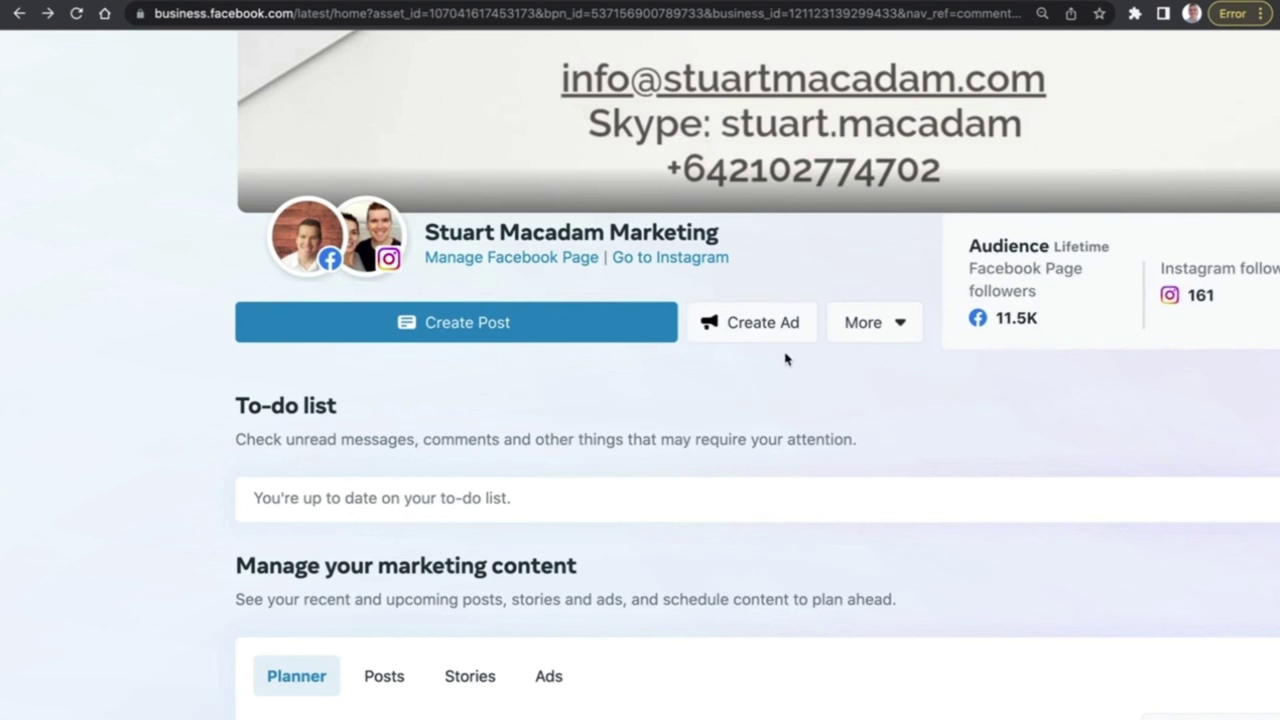
{"action": "key", "text": "ctrl+minus"}
{"action": "key", "text": "ctrl+minus"}
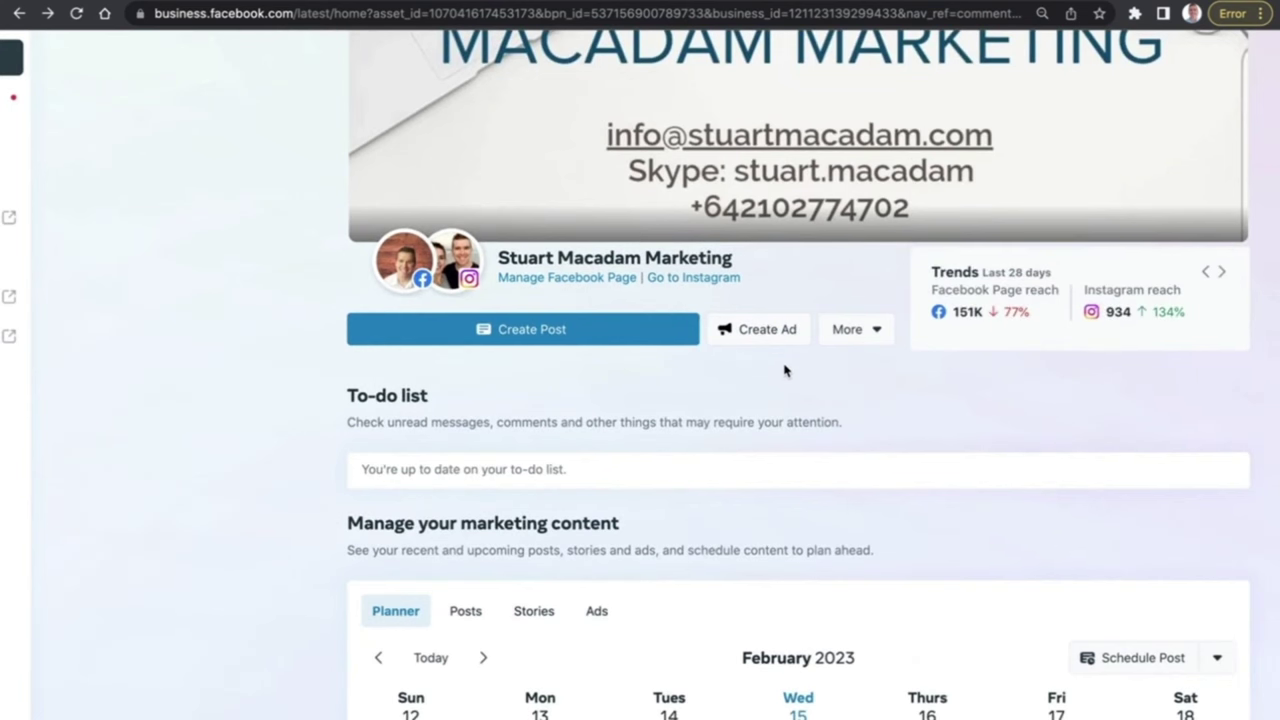
{"action": "key", "text": "ctrl+minus"}
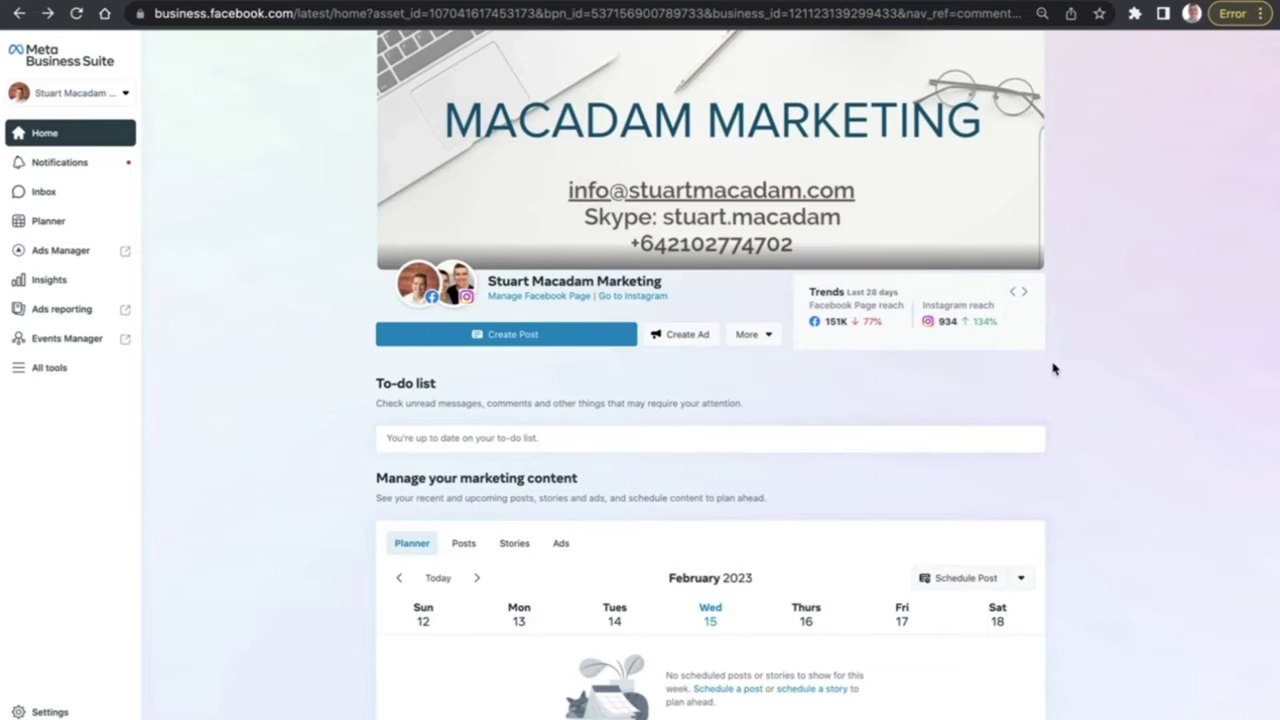
- Examine the home page's 28-day trends, to-do list and marketing content planner
{"action": "scroll", "coordinate": [1053, 369], "scroll_direction": "up", "scroll_amount": 5}
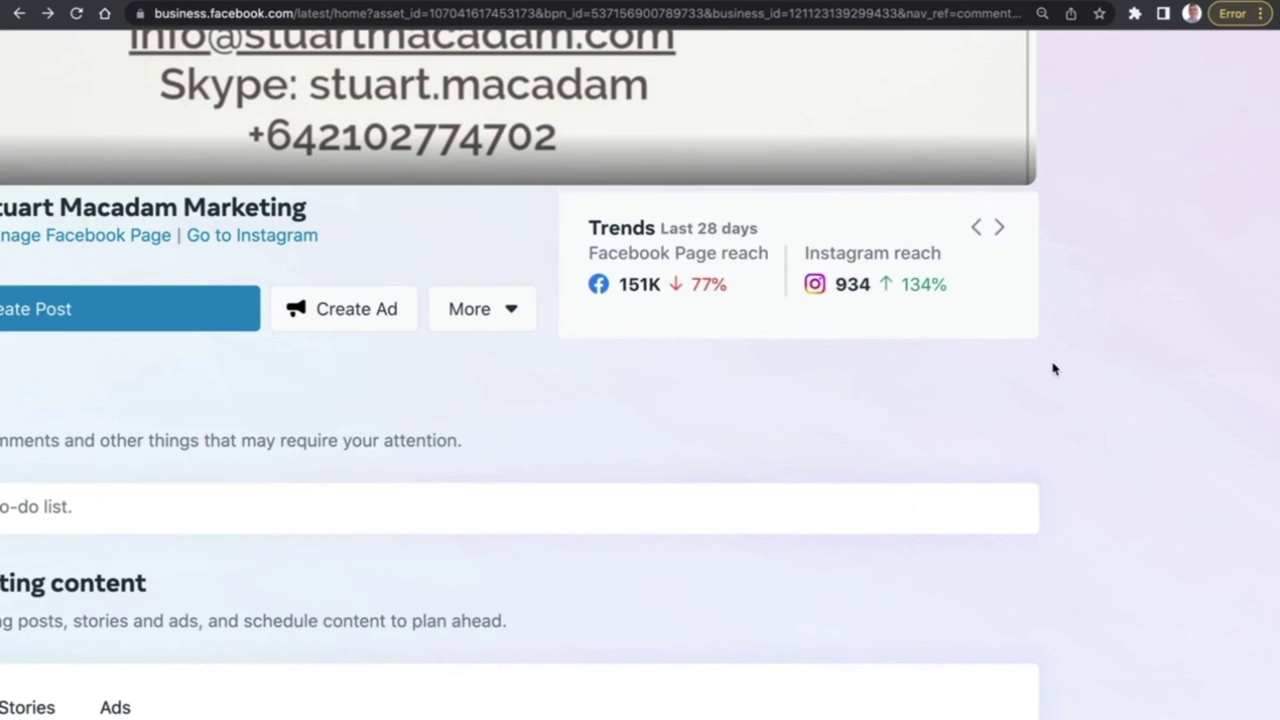
{"action": "scroll", "coordinate": [1052, 369], "scroll_direction": "down", "scroll_amount": 5}
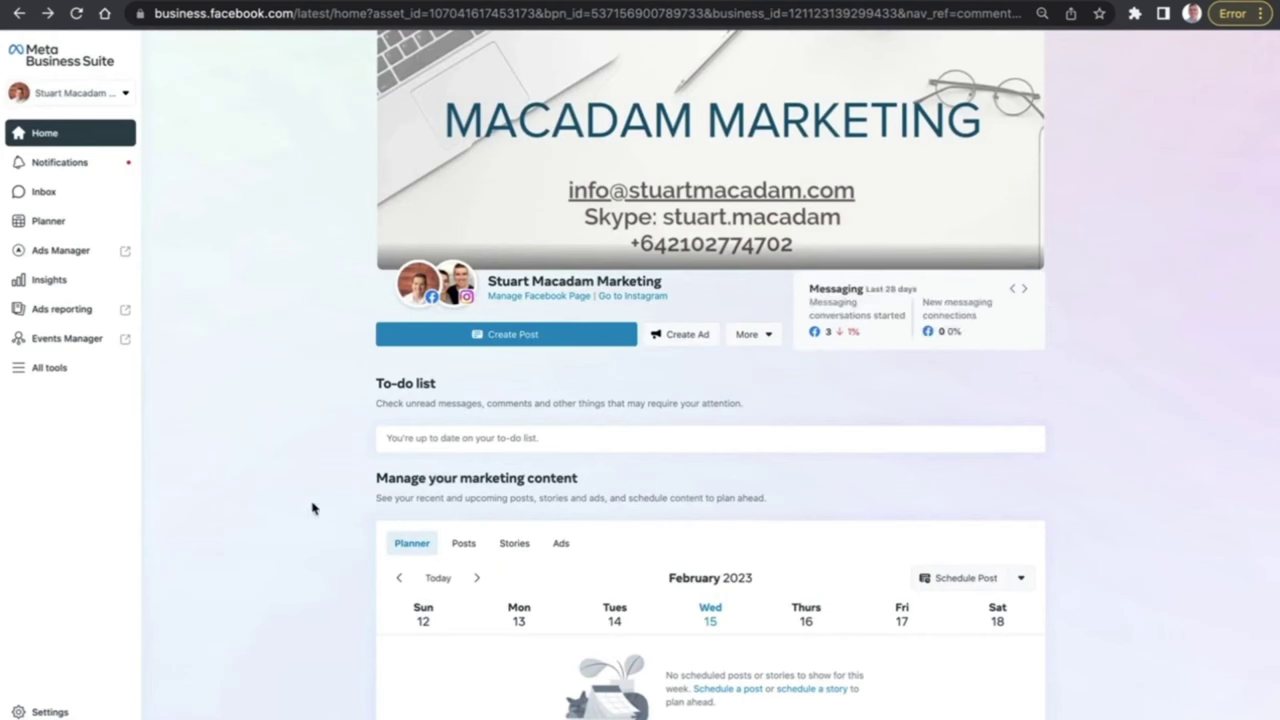
{"action": "scroll", "coordinate": [312, 500], "scroll_direction": "down", "scroll_amount": 2}
{"action": "scroll", "coordinate": [312, 497], "scroll_direction": "down", "scroll_amount": 1}
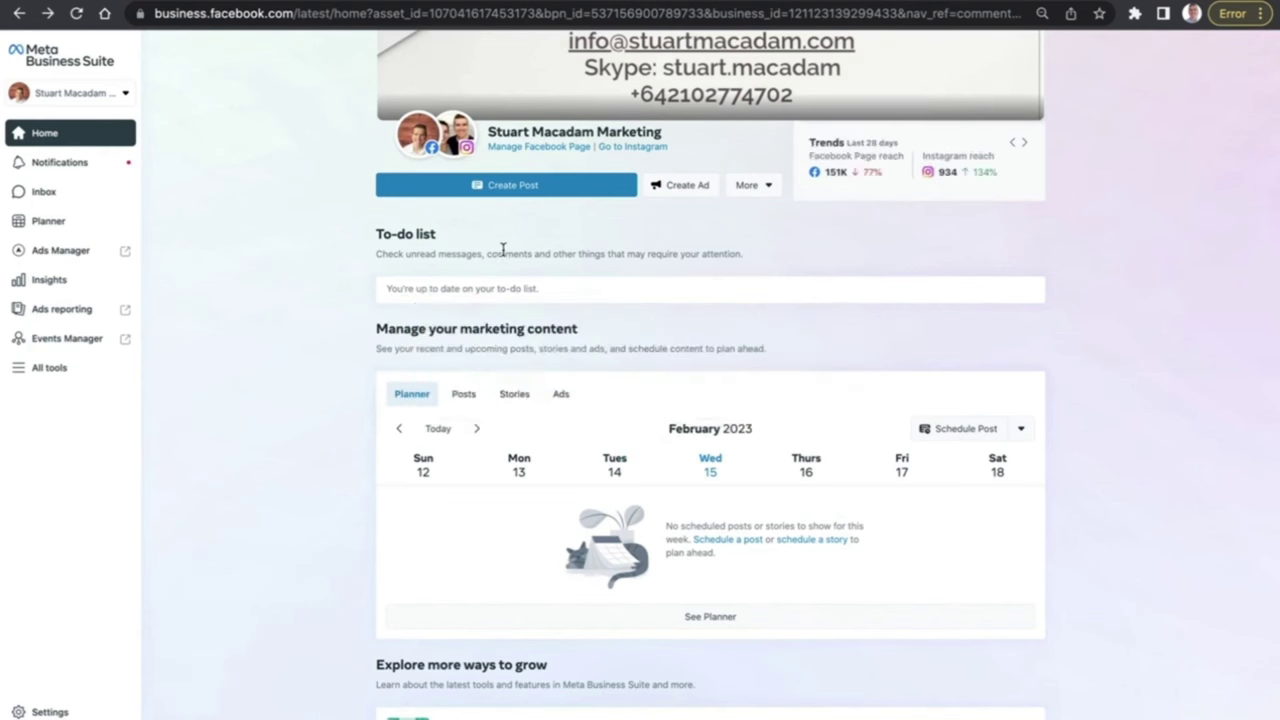
{"action": "scroll", "coordinate": [353, 262], "scroll_direction": "down", "scroll_amount": 2}
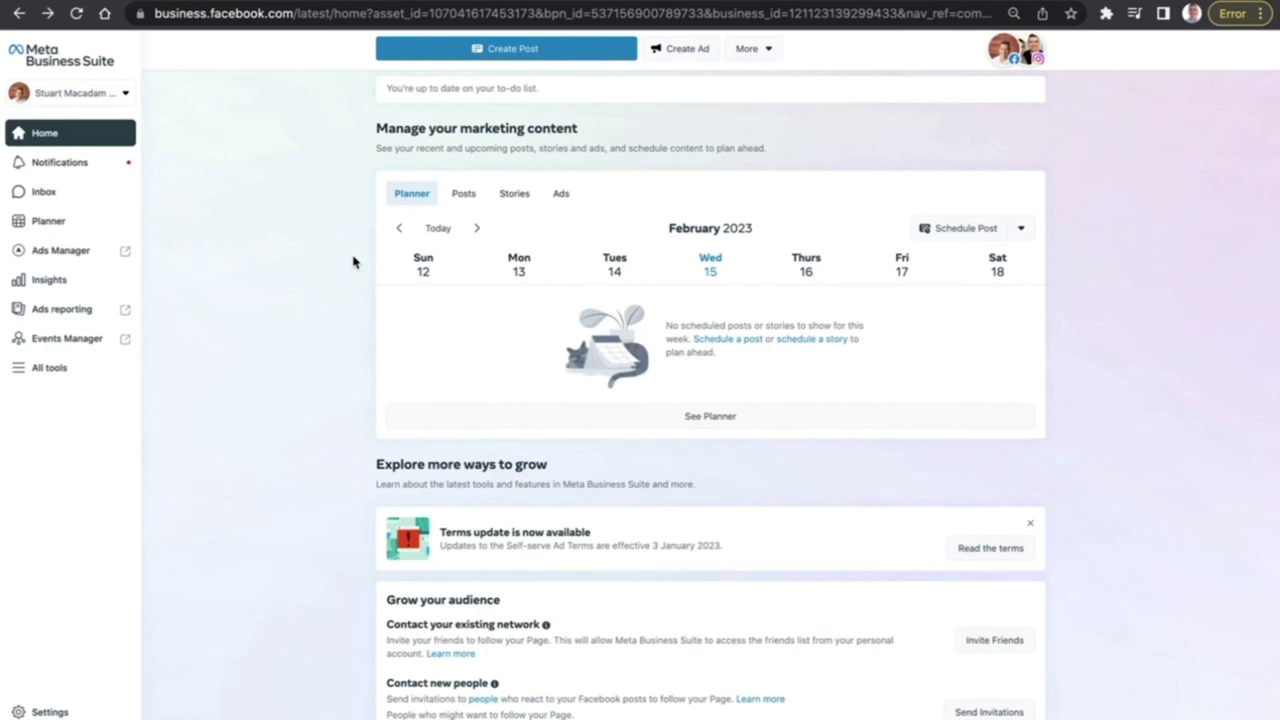
- Check the planner's extra scheduling option, and view the posts and stories under Manage your marketing content
{"action": "scroll", "coordinate": [353, 262], "scroll_direction": "up", "scroll_amount": 3}
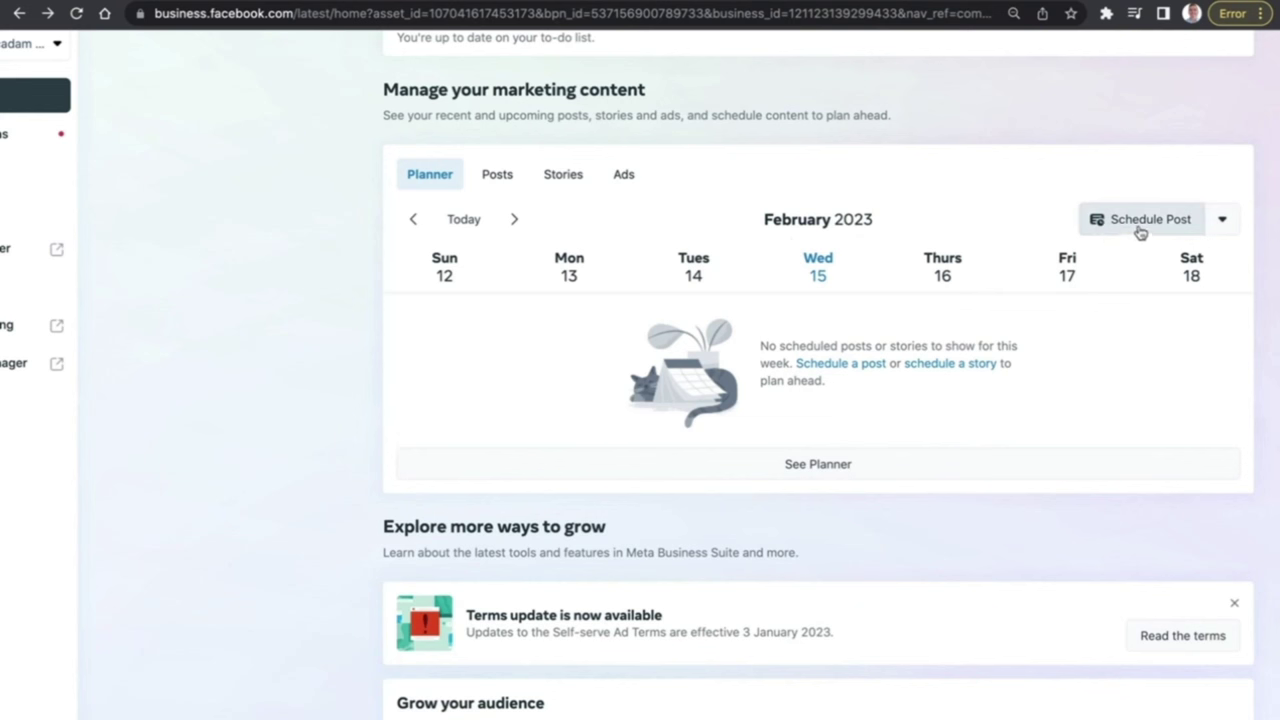
{"action": "left_click", "coordinate": [1223, 222]}
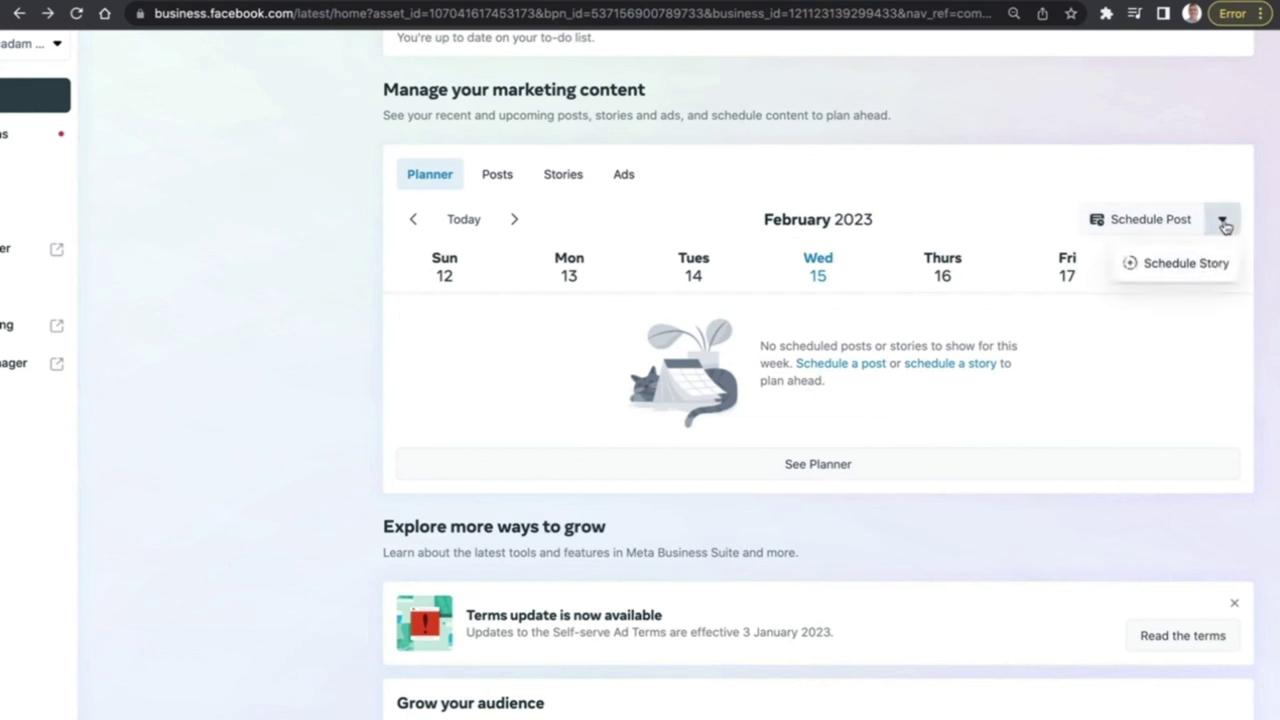
{"action": "left_click", "coordinate": [1224, 224]}
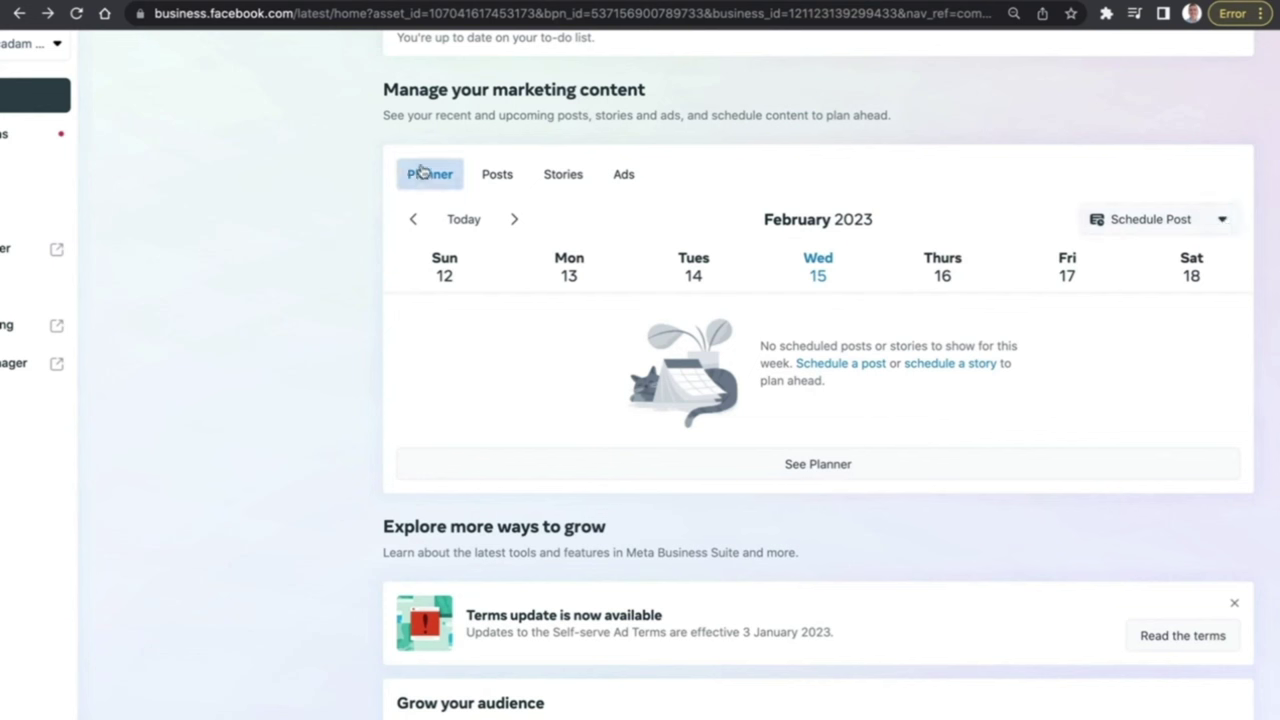
{"action": "left_click", "coordinate": [494, 176]}
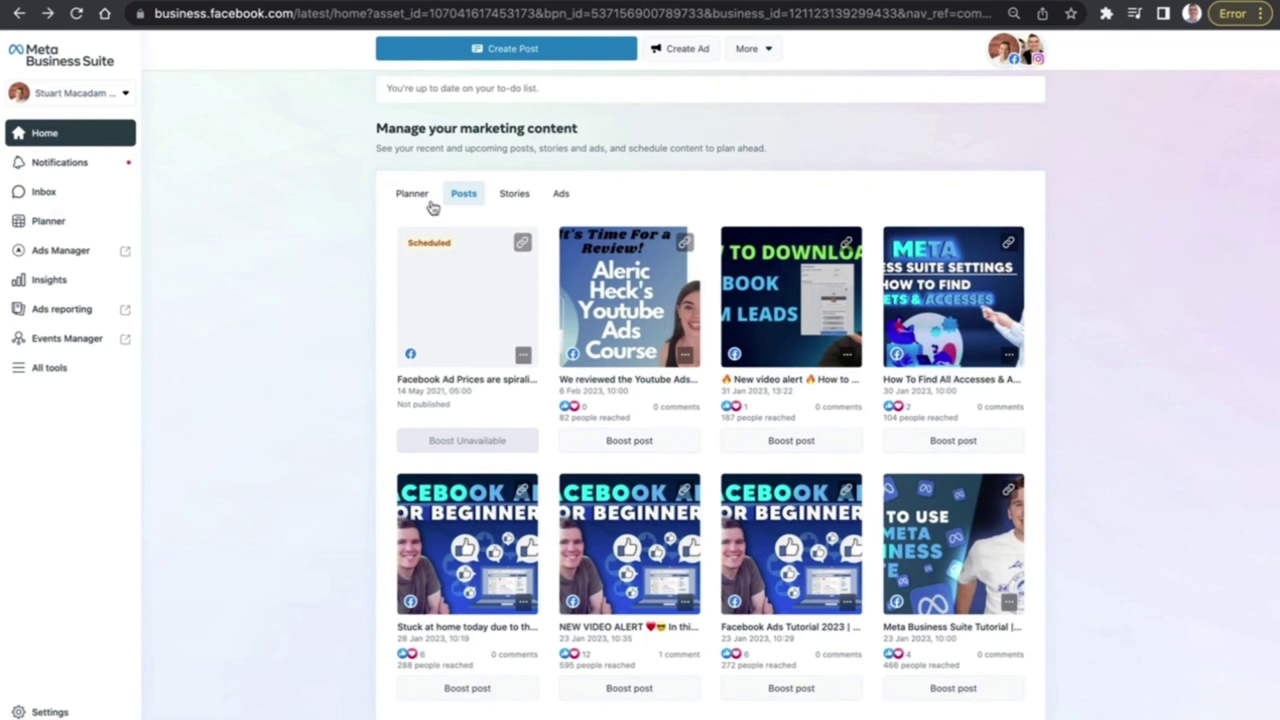
{"action": "left_click", "coordinate": [506, 202]}
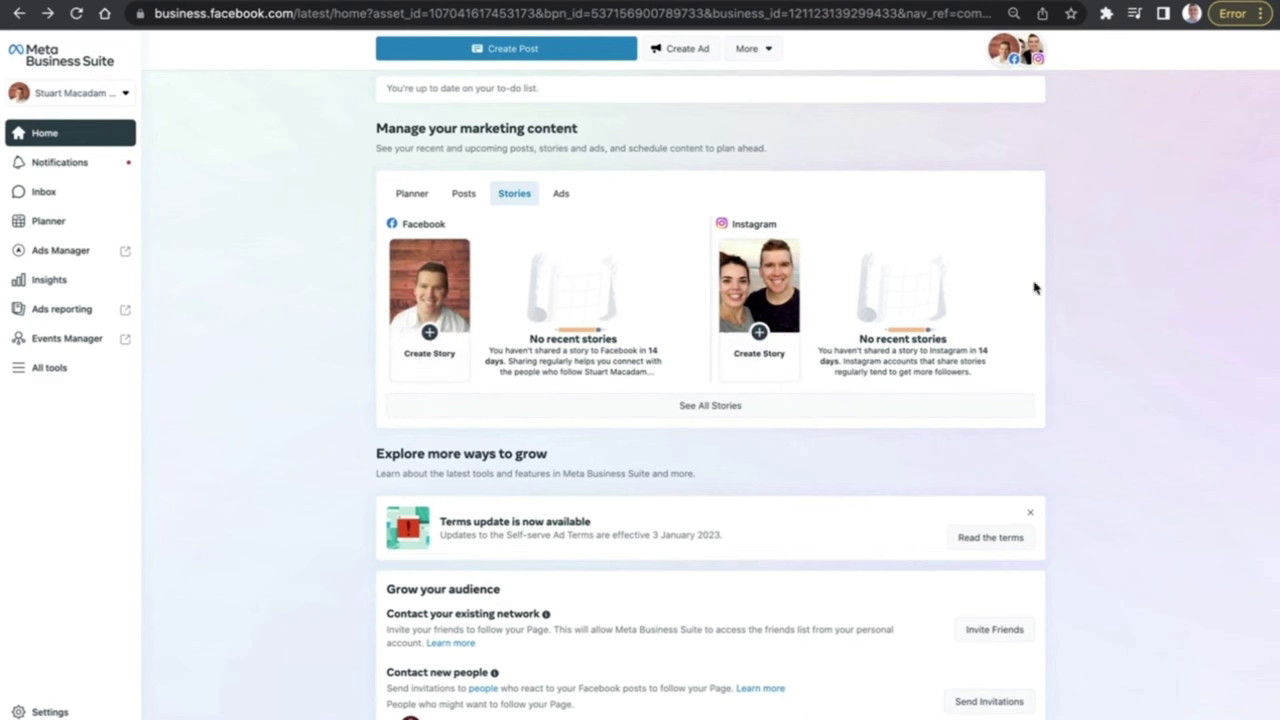
- Review the Create Story option among the additional creation options and return to the marketing content section
{"action": "scroll", "coordinate": [1104, 290], "scroll_direction": "up", "scroll_amount": 4}
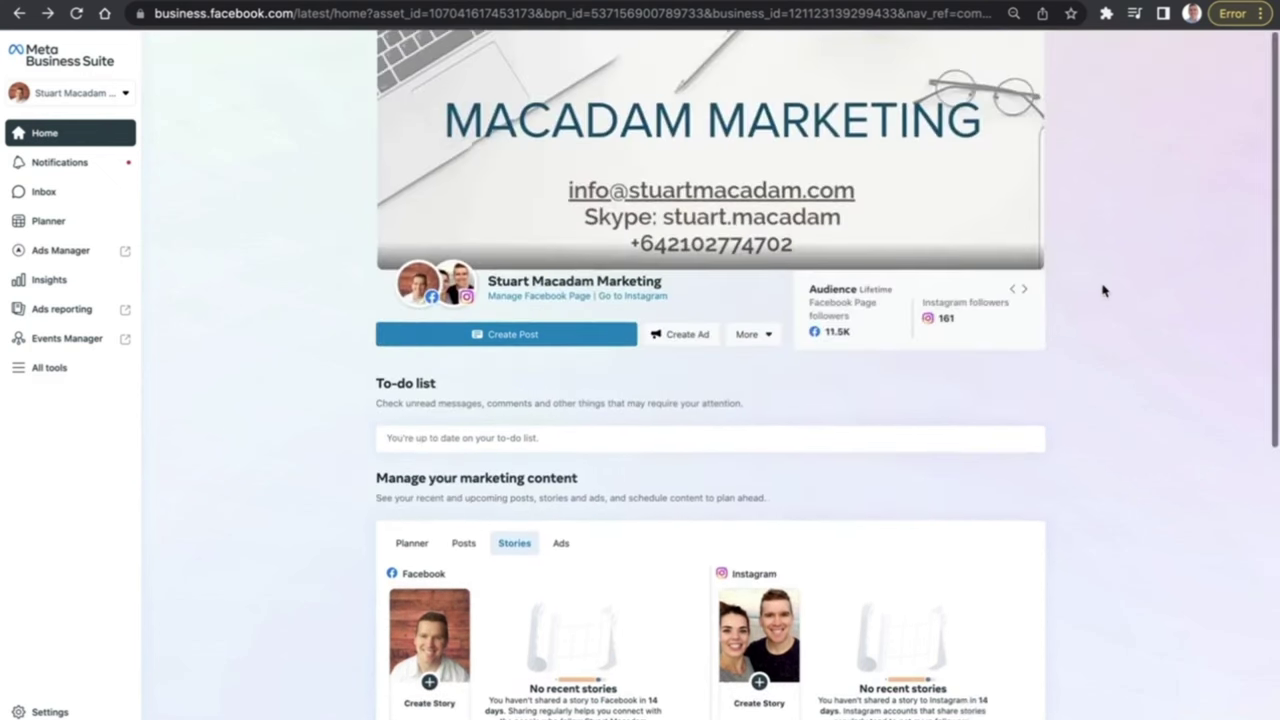
{"action": "left_click", "coordinate": [767, 340]}
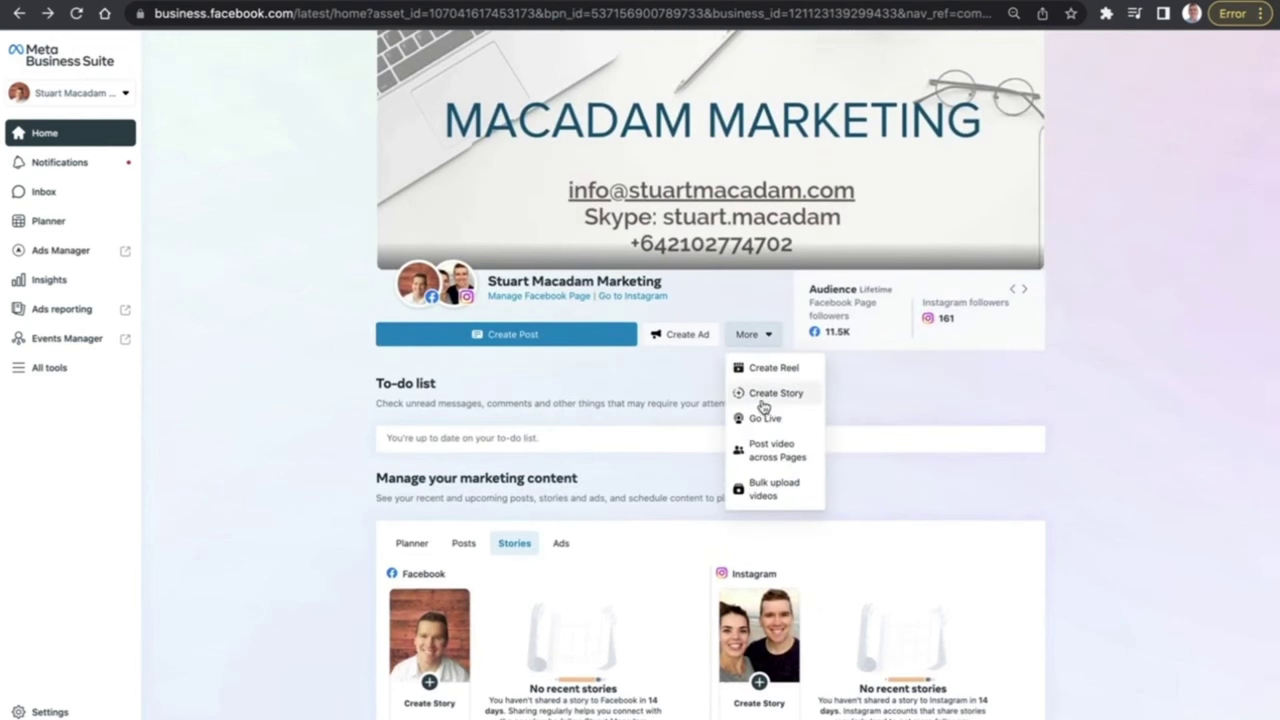
{"action": "left_click", "coordinate": [1108, 401]}
{"action": "scroll", "coordinate": [1108, 401], "scroll_direction": "down", "scroll_amount": 3}
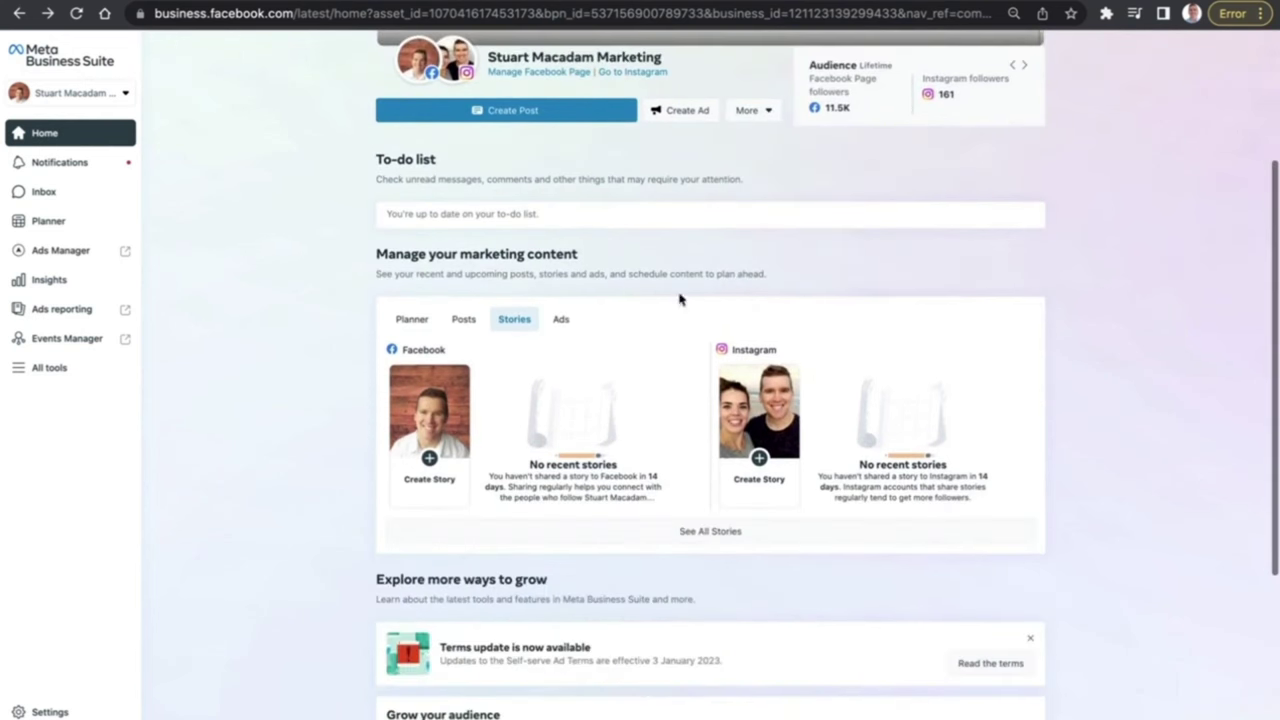
{"action": "scroll", "coordinate": [575, 280], "scroll_direction": "down", "scroll_amount": 1}
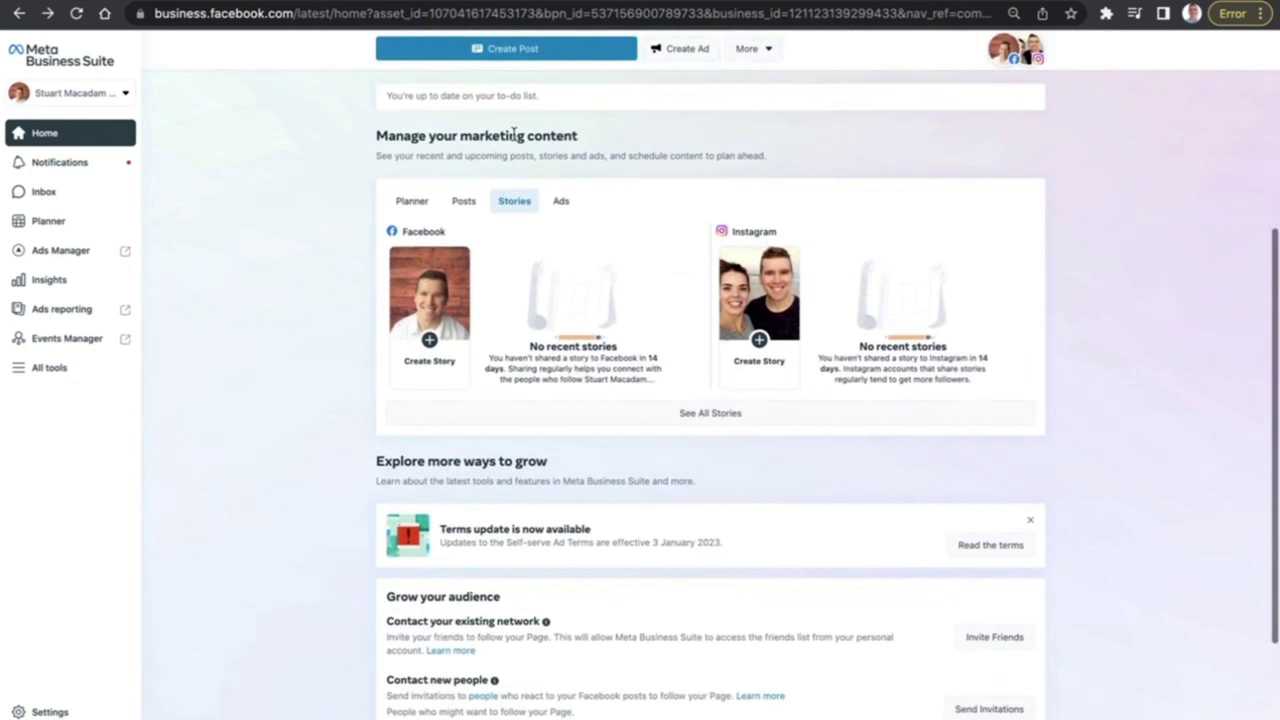
- View the ads under Manage your marketing content, and examine the audience growth and What's new sections of the home page
{"action": "left_click", "coordinate": [563, 203]}
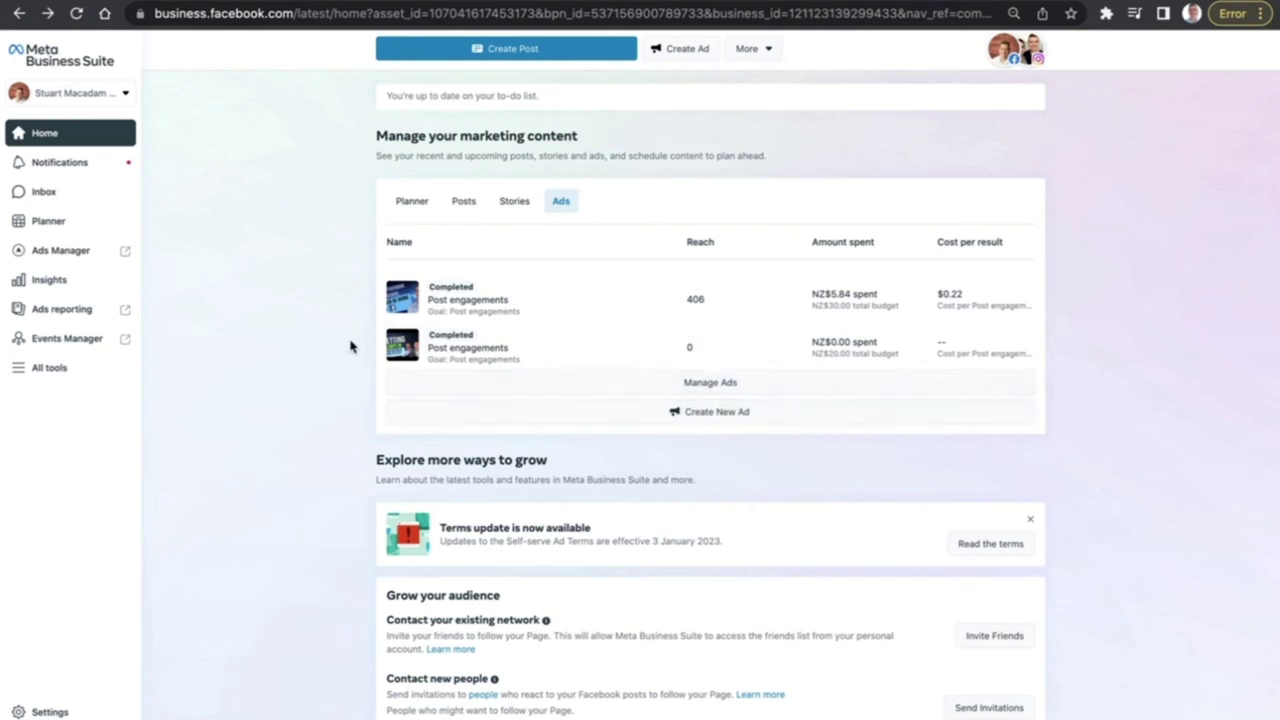
{"action": "scroll", "coordinate": [352, 340], "scroll_direction": "down", "scroll_amount": 3}
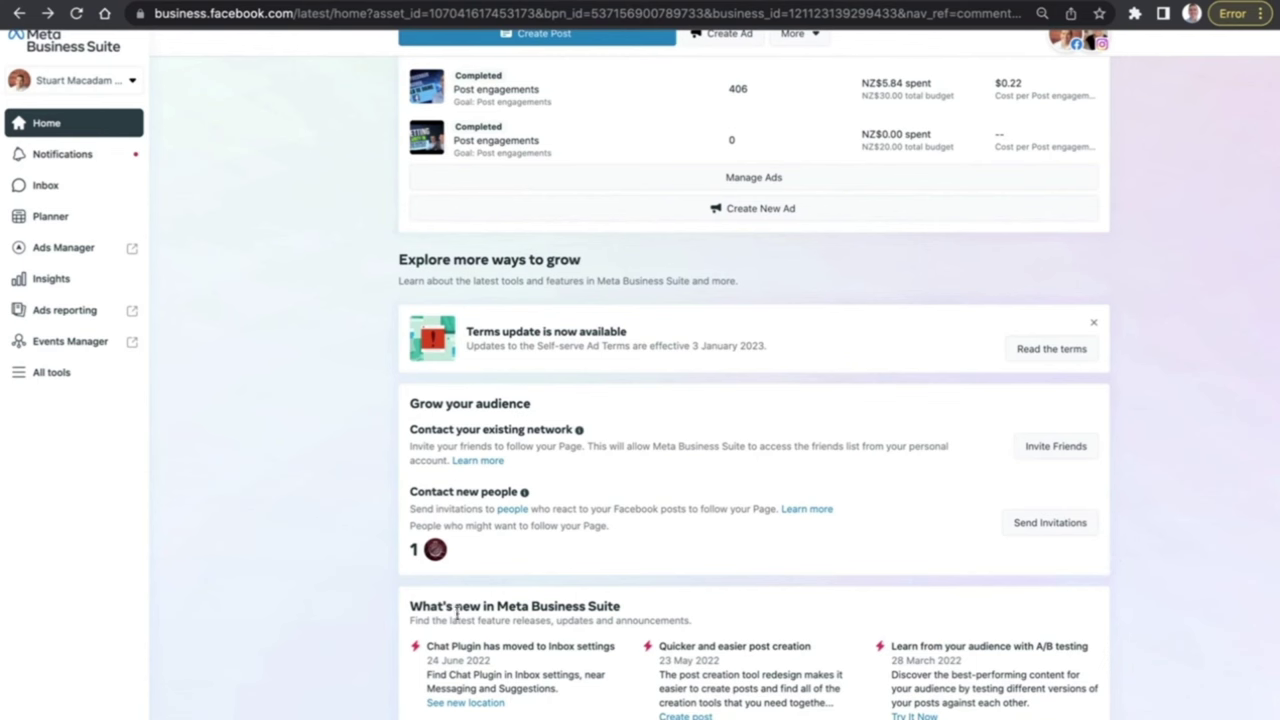
{"action": "scroll", "coordinate": [552, 710], "scroll_direction": "up", "scroll_amount": 5}
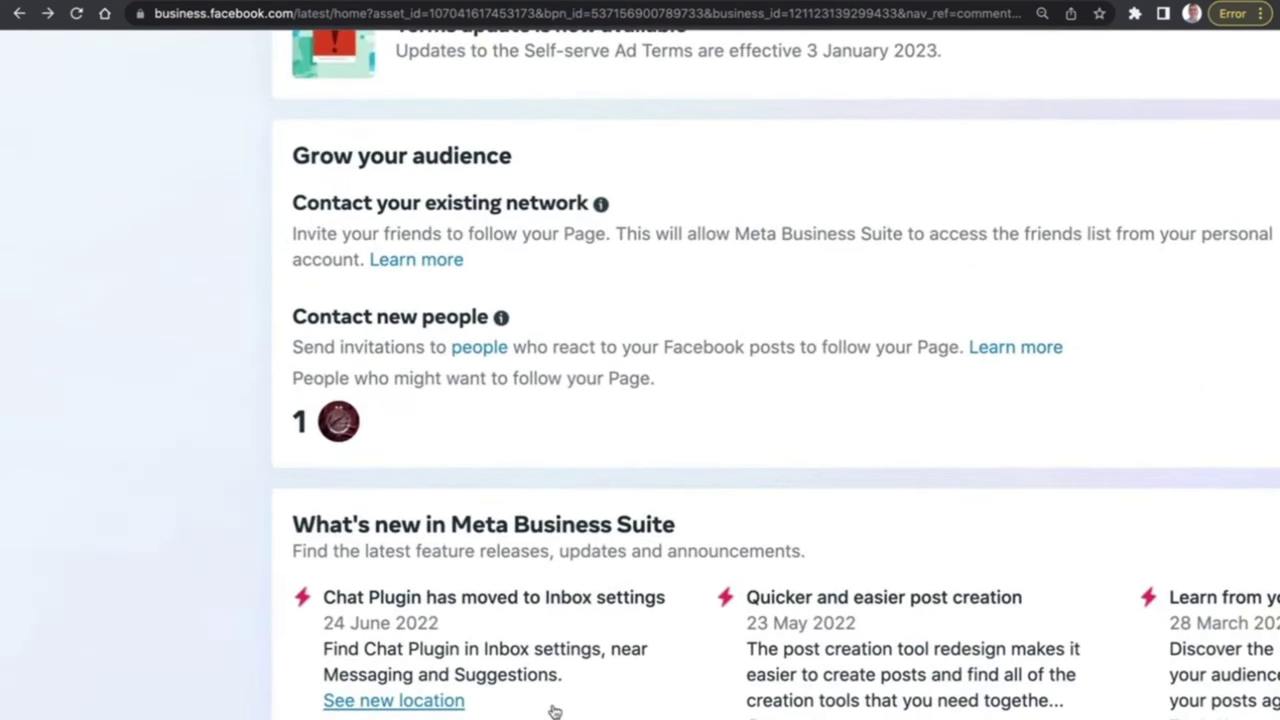
{"action": "scroll", "coordinate": [665, 657], "scroll_direction": "down", "scroll_amount": 5}
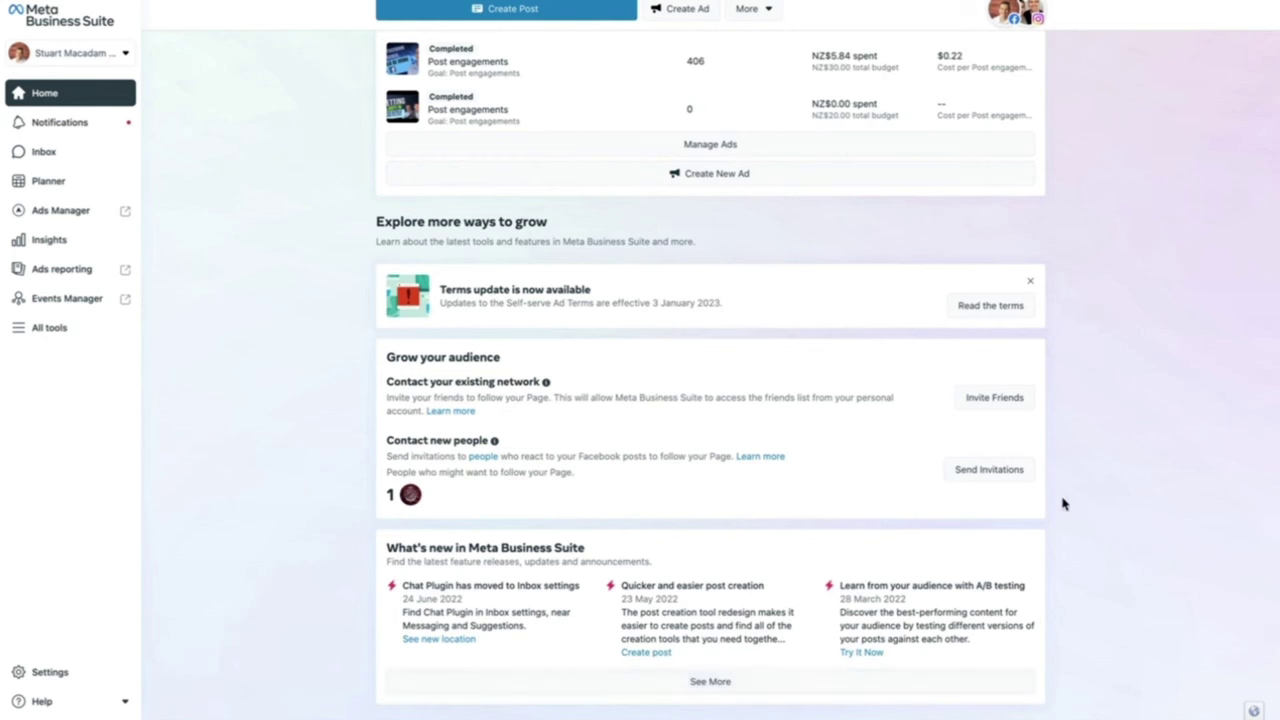
{"action": "scroll", "coordinate": [1117, 473], "scroll_direction": "up", "scroll_amount": 1}
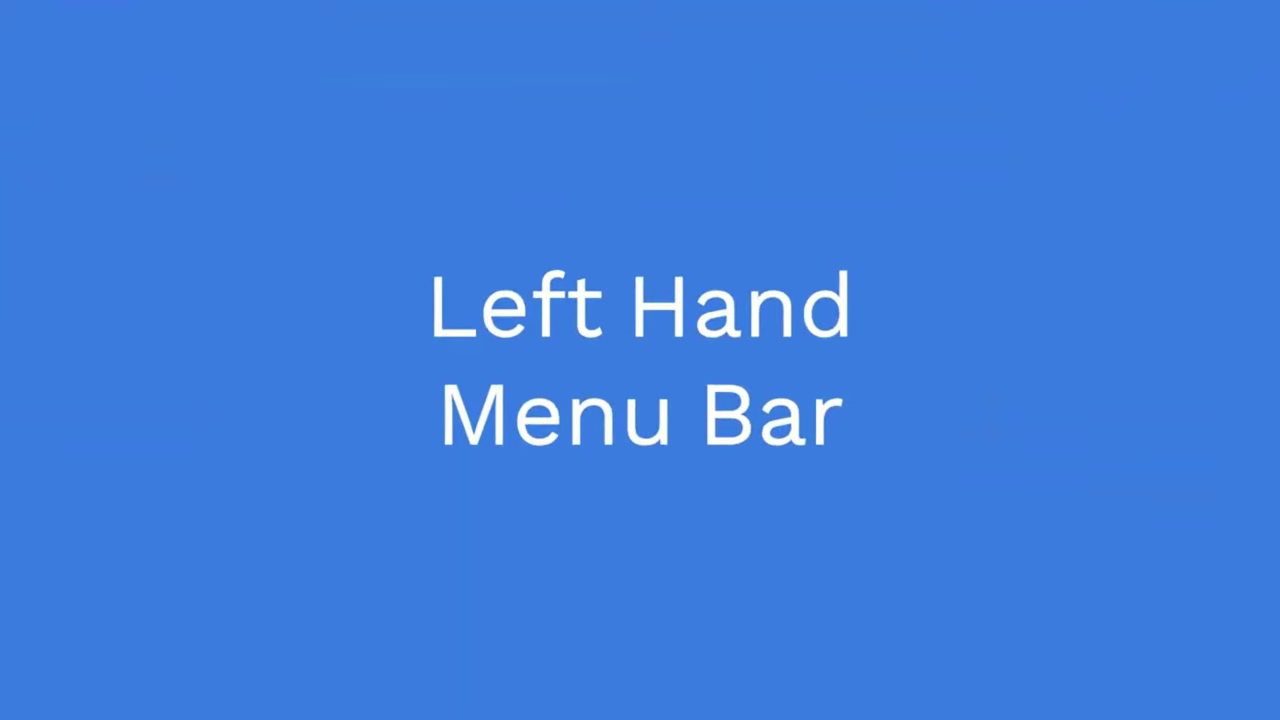
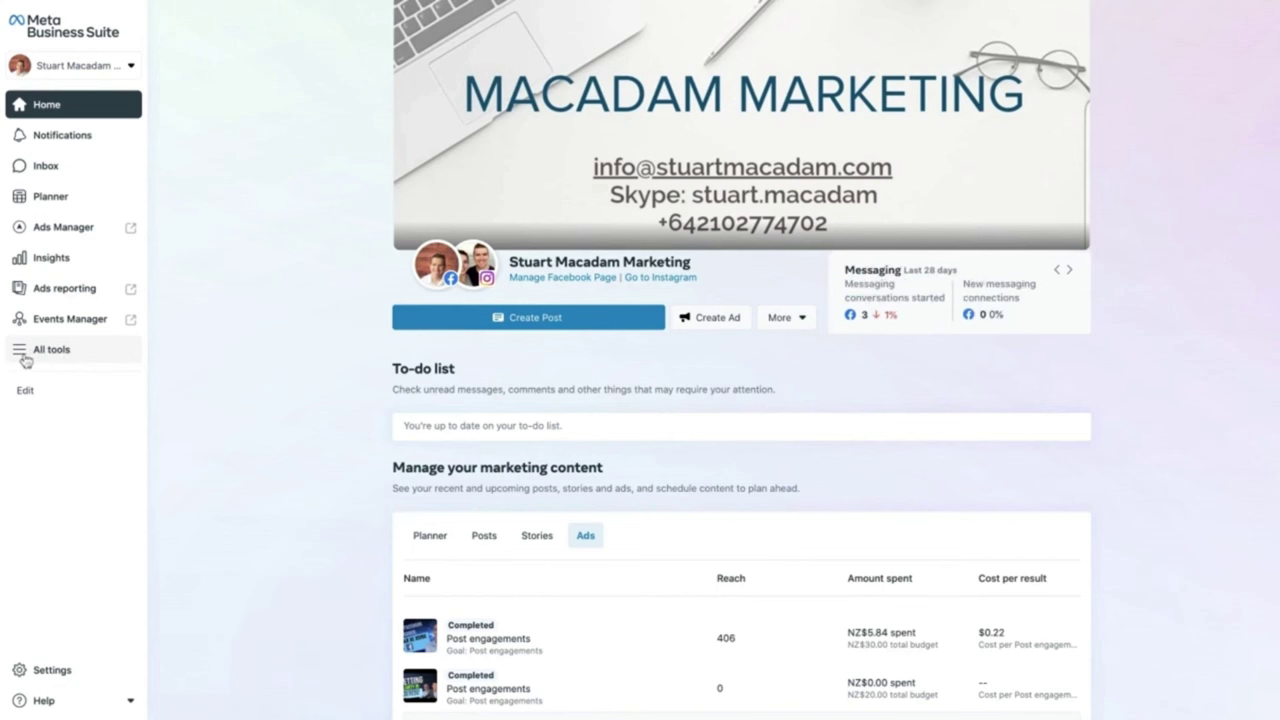
- Open the full list of tools and examine the Engage audience, Advertise, Manage, Analyse and report, and Sell products and services groups
{"action": "left_click", "coordinate": [25, 358]}
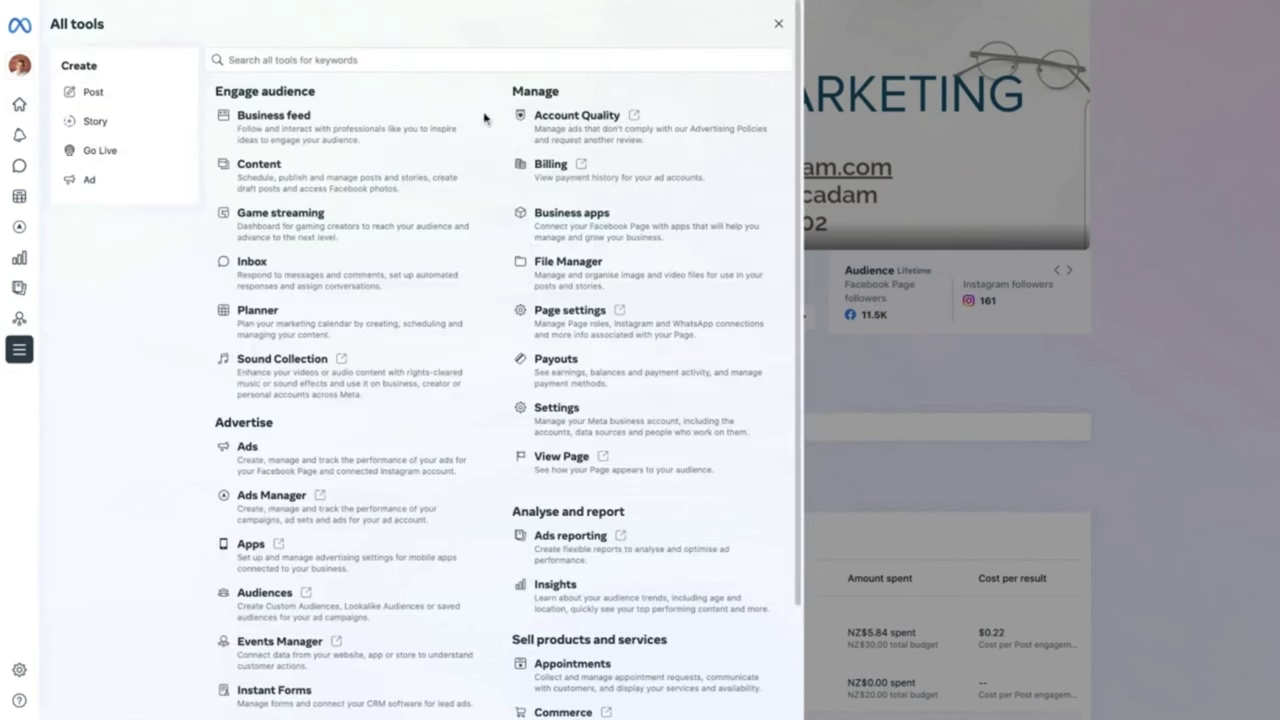
{"action": "scroll", "coordinate": [484, 118], "scroll_direction": "down", "scroll_amount": 2}
{"action": "scroll", "coordinate": [484, 118], "scroll_direction": "up", "scroll_amount": 2}
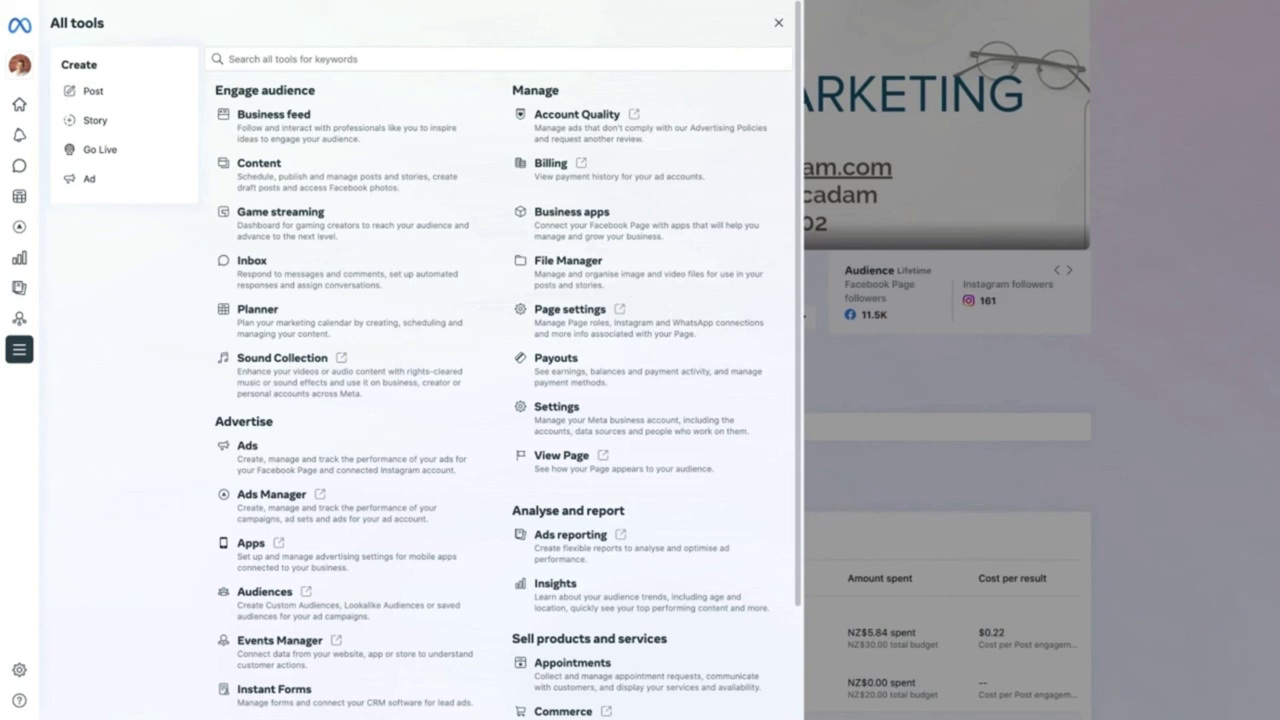
{"action": "scroll", "coordinate": [420, 380], "scroll_direction": "down", "scroll_amount": 3}
{"action": "scroll", "coordinate": [420, 380], "scroll_direction": "up", "scroll_amount": 3}
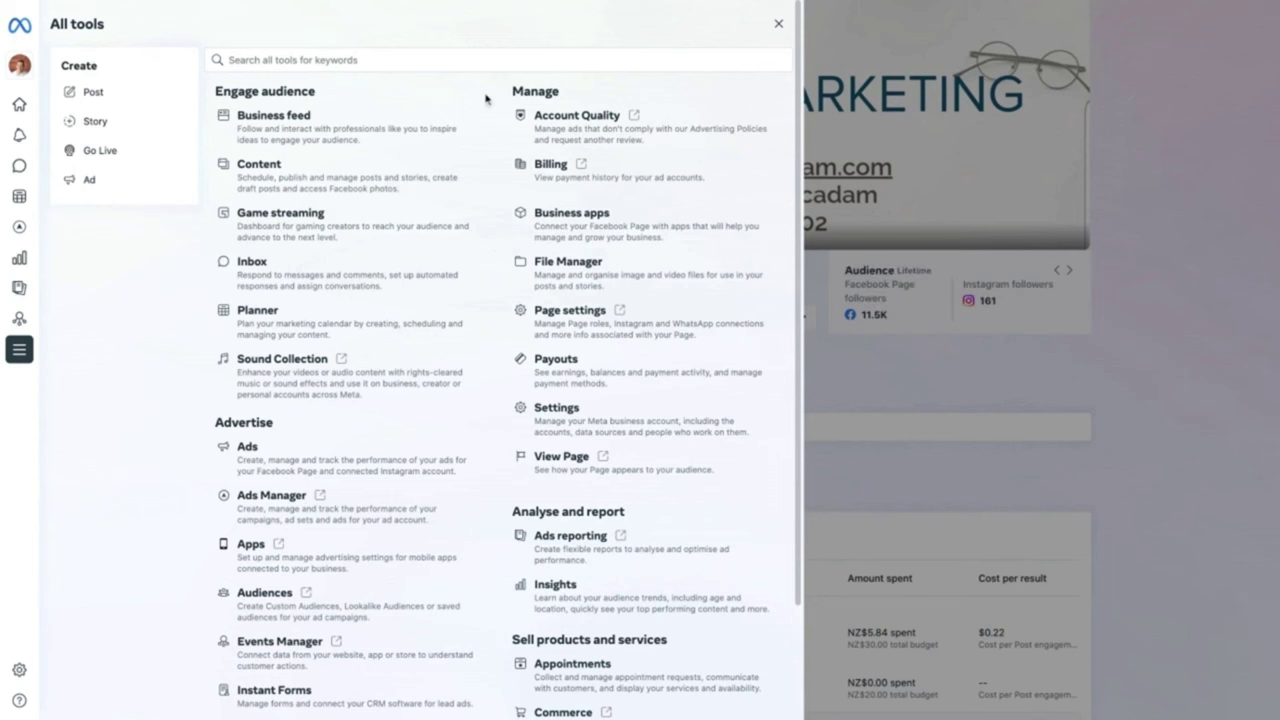
{"action": "scroll", "coordinate": [486, 98], "scroll_direction": "down", "scroll_amount": 1}
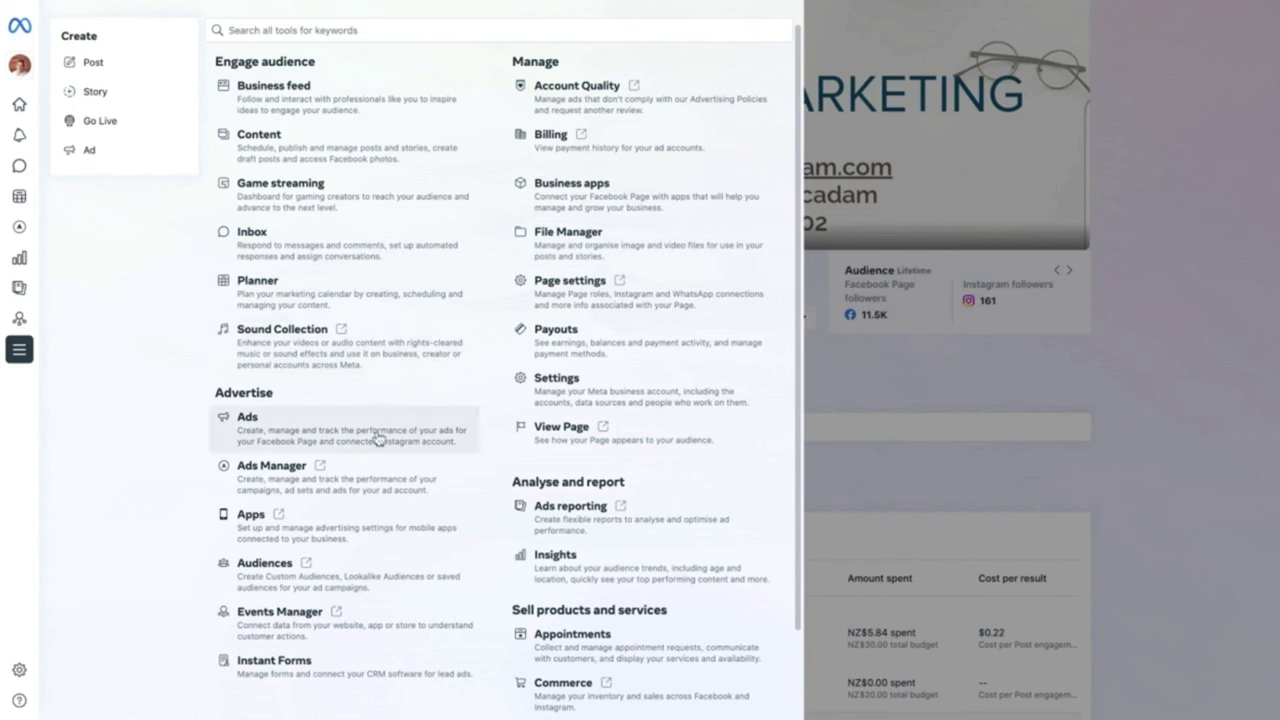
{"action": "scroll", "coordinate": [663, 563], "scroll_direction": "down", "scroll_amount": 1}
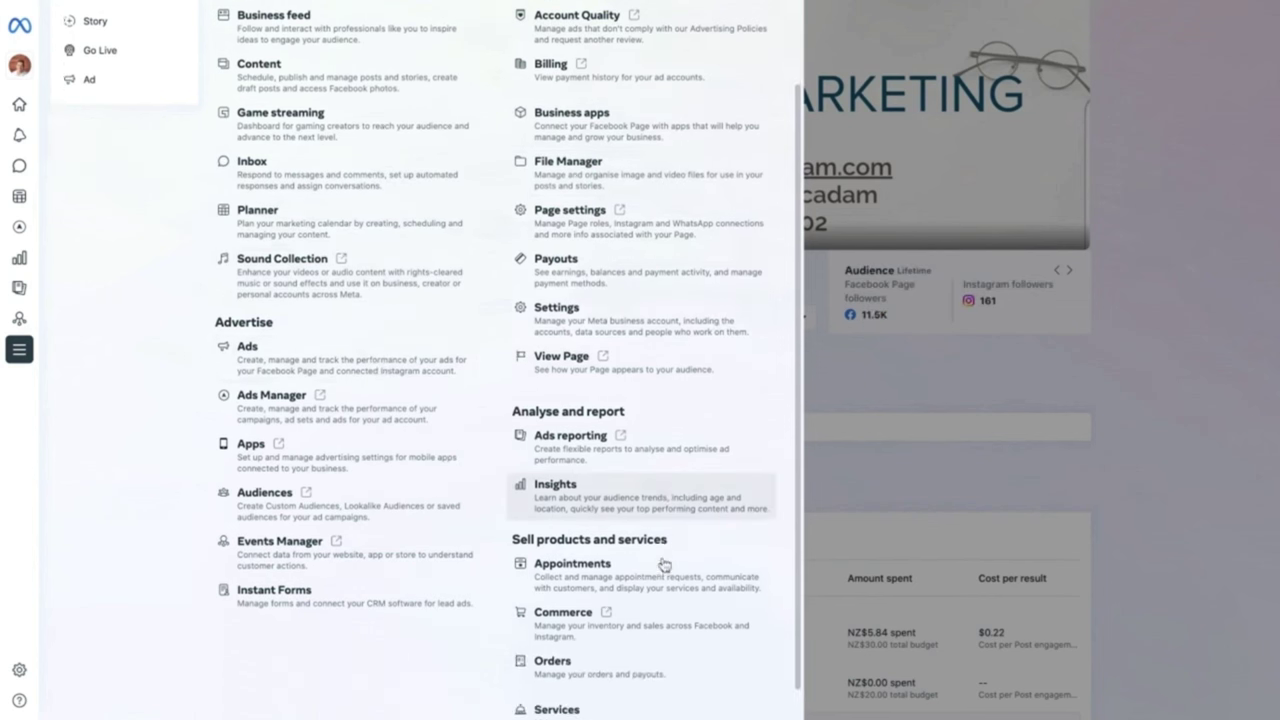
{"action": "scroll", "coordinate": [663, 563], "scroll_direction": "down", "scroll_amount": 1}
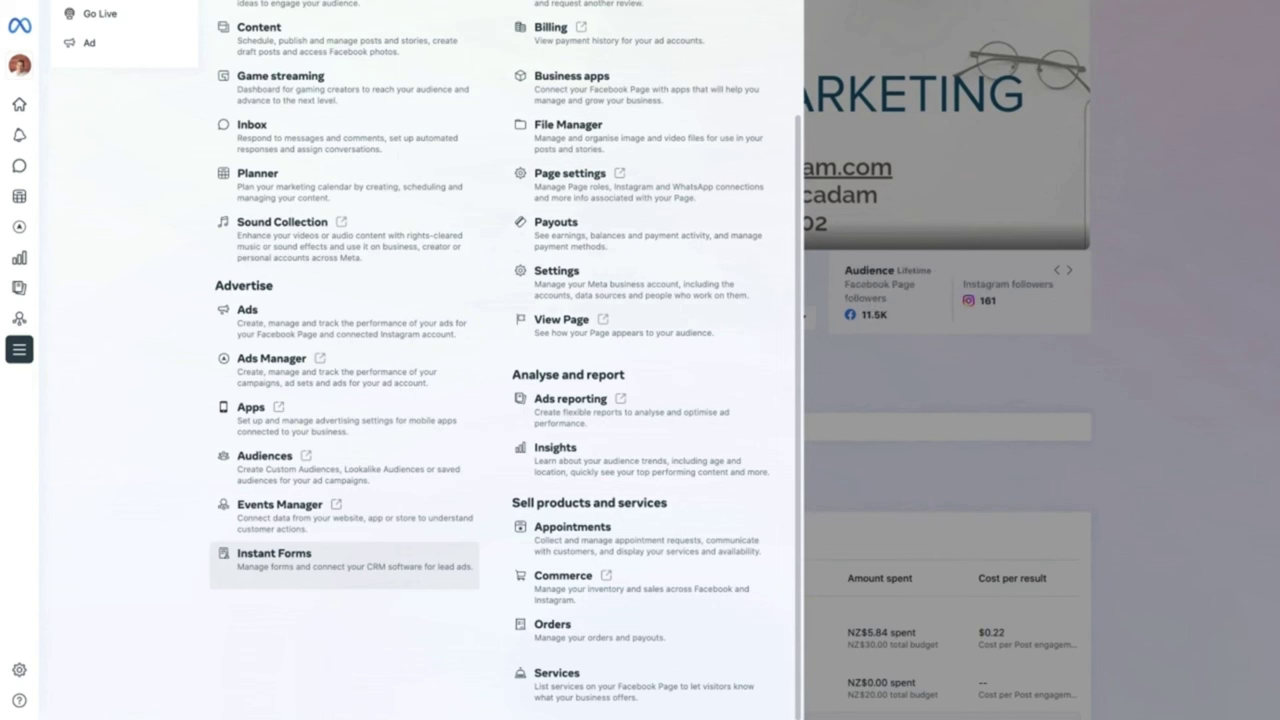
{"action": "scroll", "coordinate": [507, 422], "scroll_direction": "up", "scroll_amount": 3}
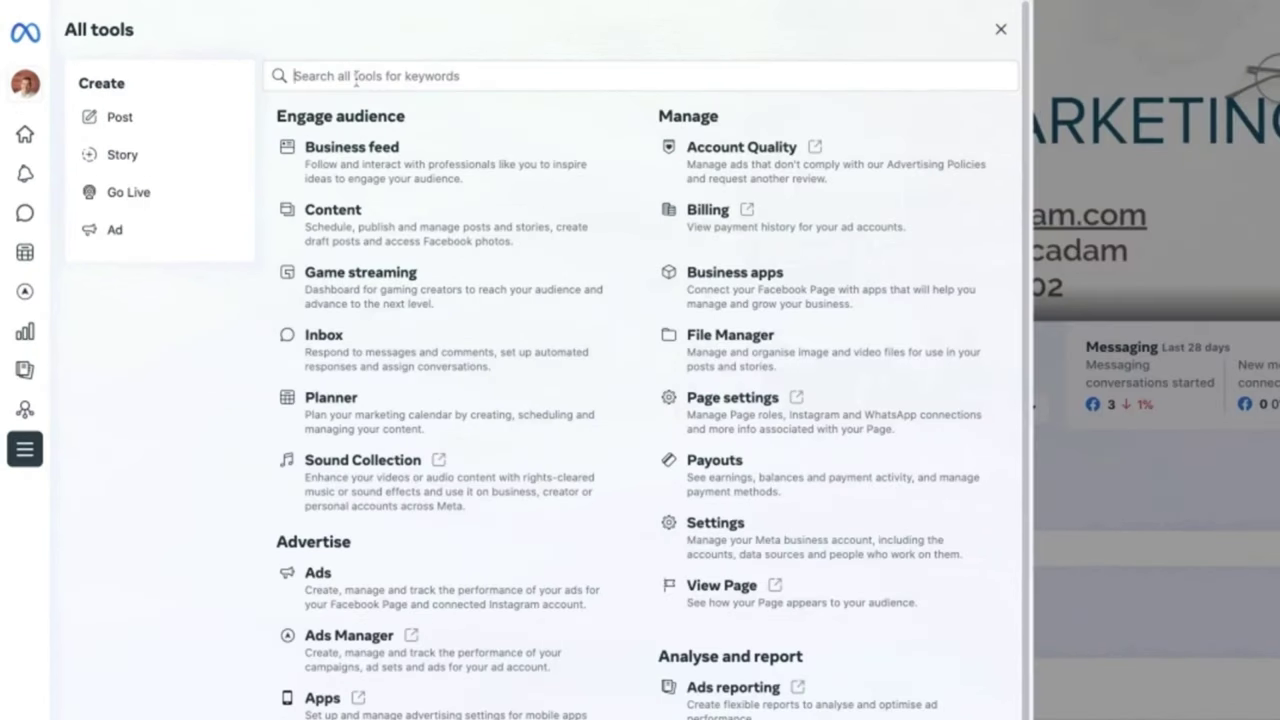
- Search all tools for "ads" and clear the search
{"action": "left_click", "coordinate": [276, 60]}
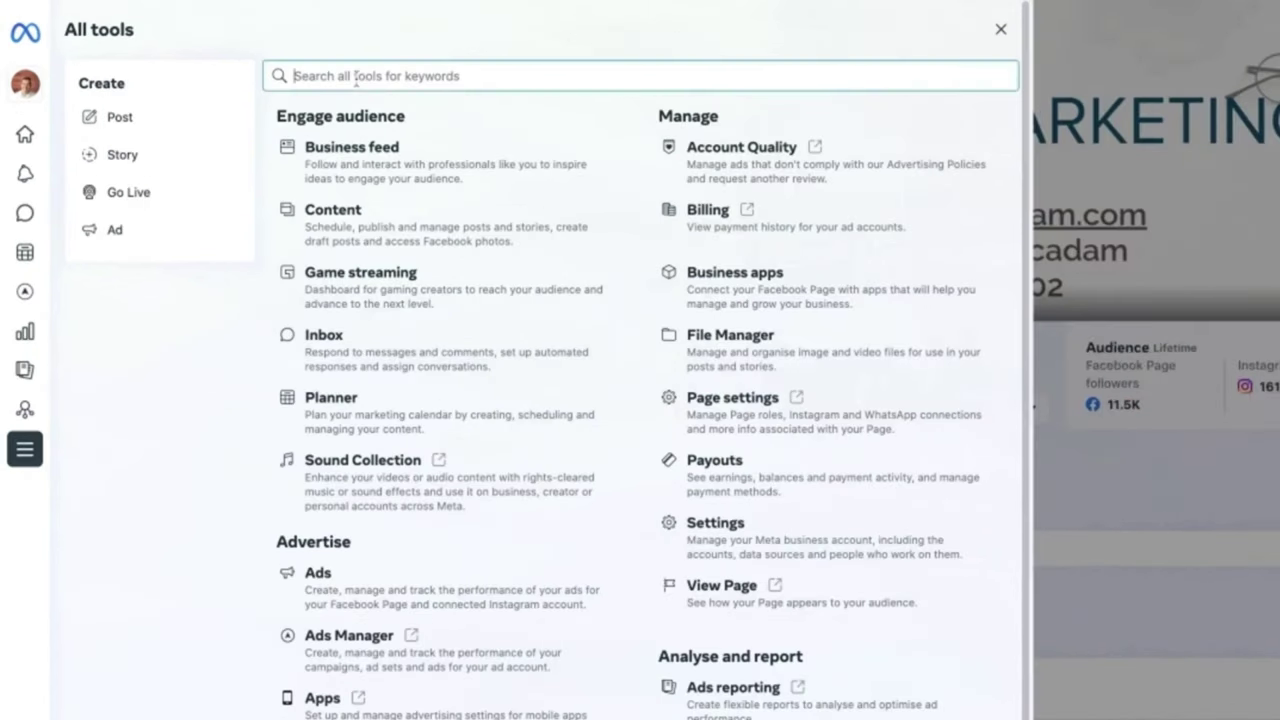
{"action": "type", "text": "ads"}
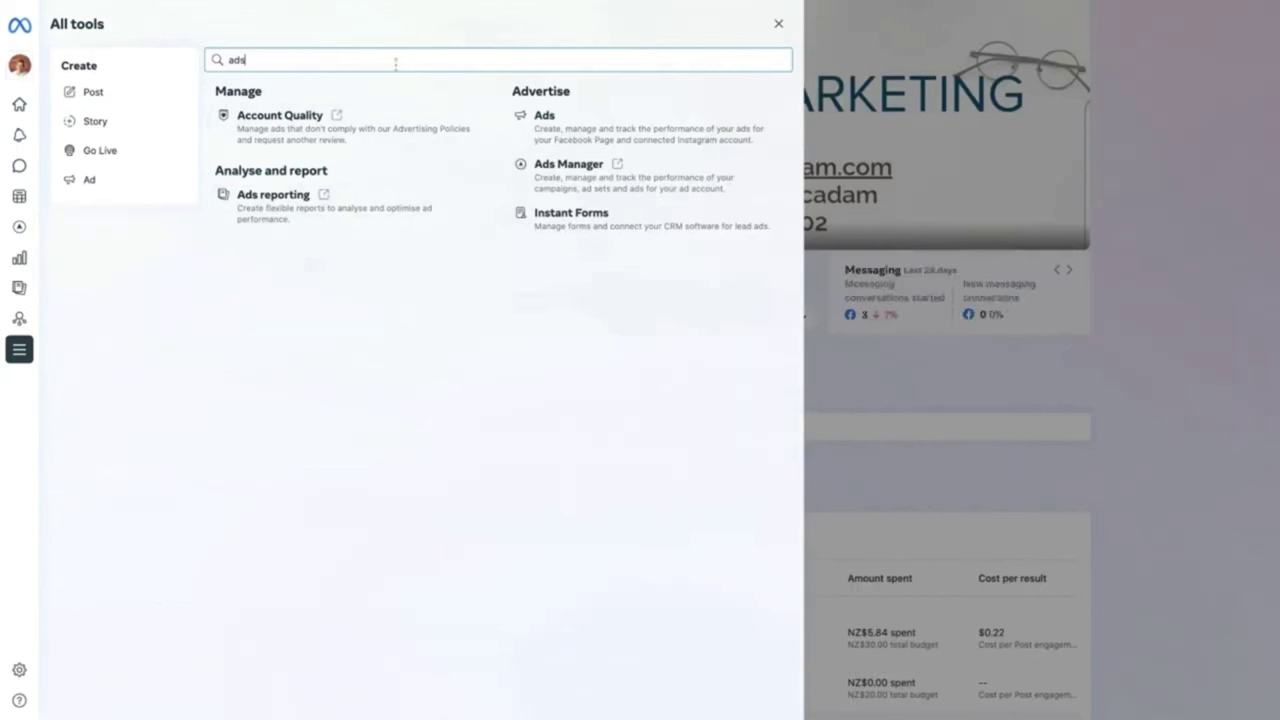
{"action": "key", "text": "BackSpace"}
{"action": "key", "text": "BackSpace"}
{"action": "key", "text": "BackSpace"}
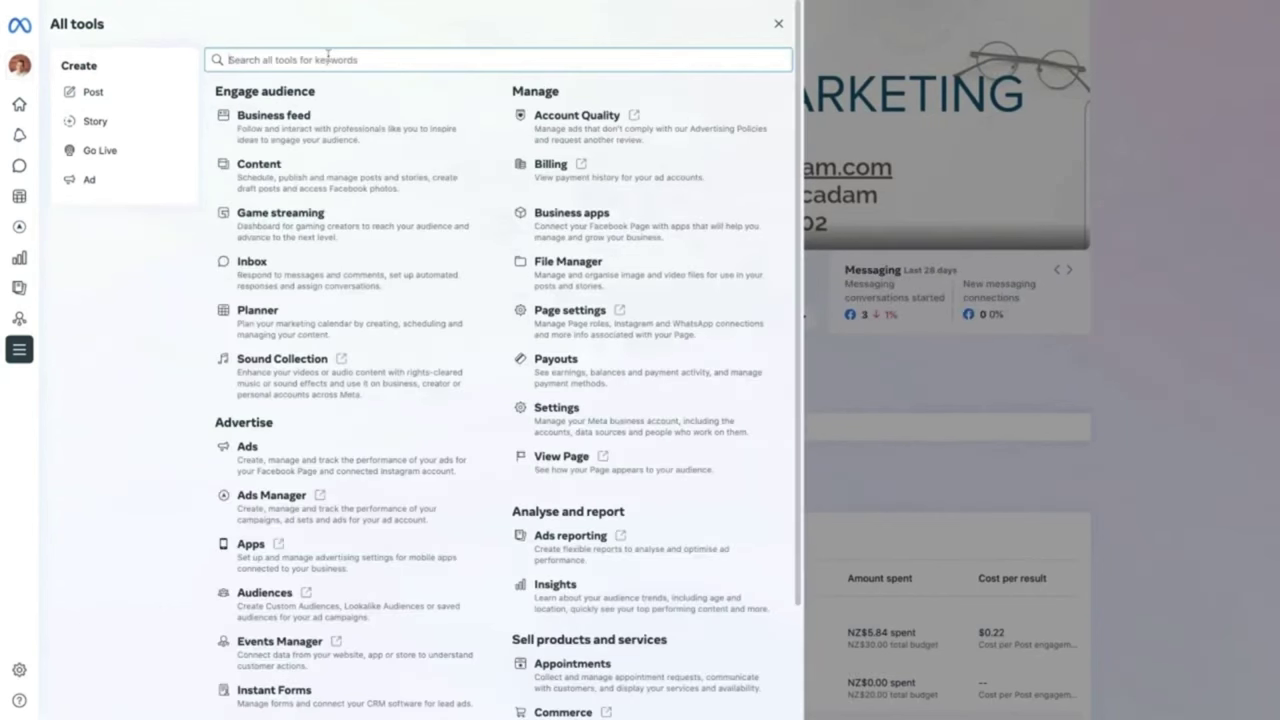
- Search all tools for "apps", clear the search and close the tools overview
{"action": "type", "text": "apps"}
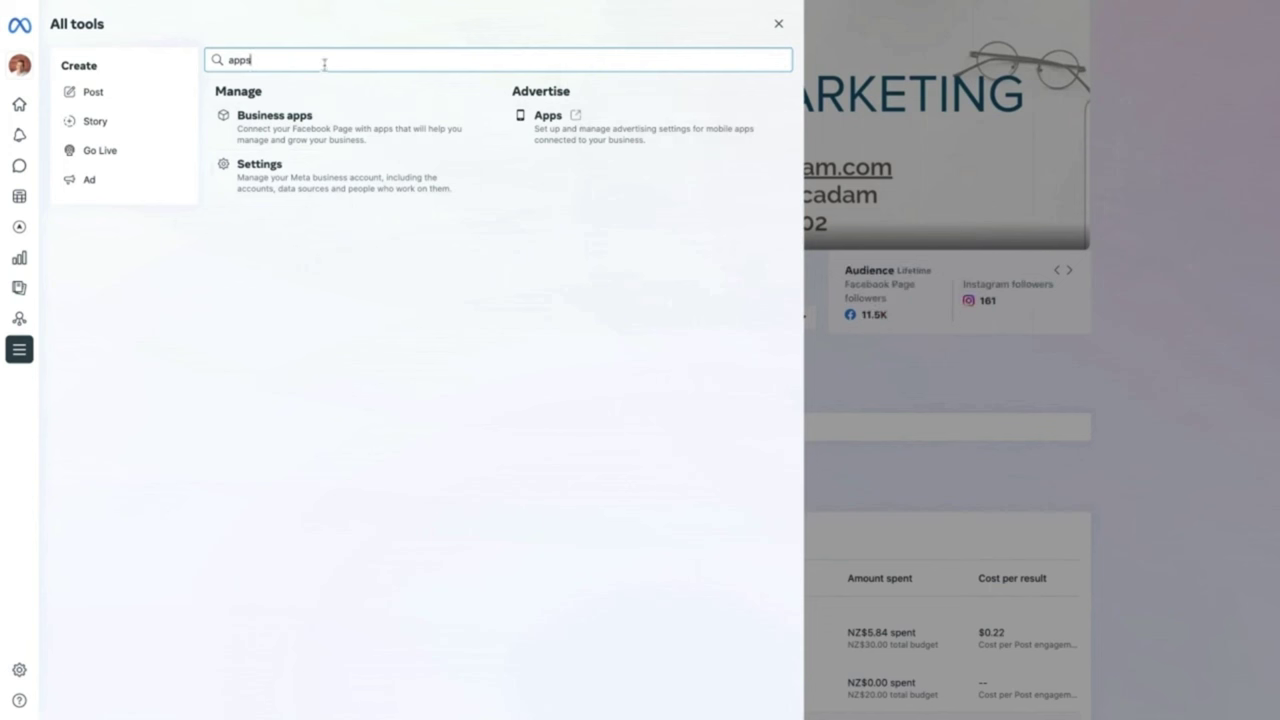
{"action": "key", "text": "BackSpace"}
{"action": "key", "text": "BackSpace"}
{"action": "key", "text": "BackSpace"}
{"action": "key", "text": "BackSpace"}
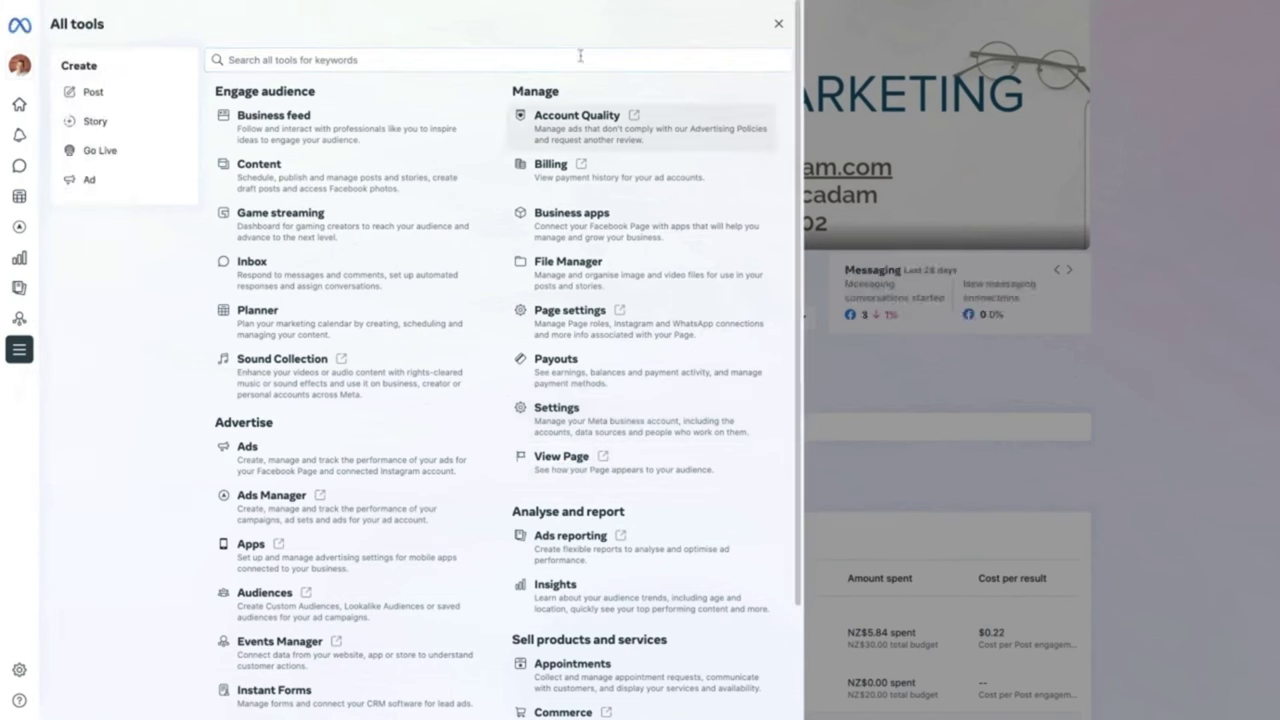
{"action": "left_click", "coordinate": [779, 25]}
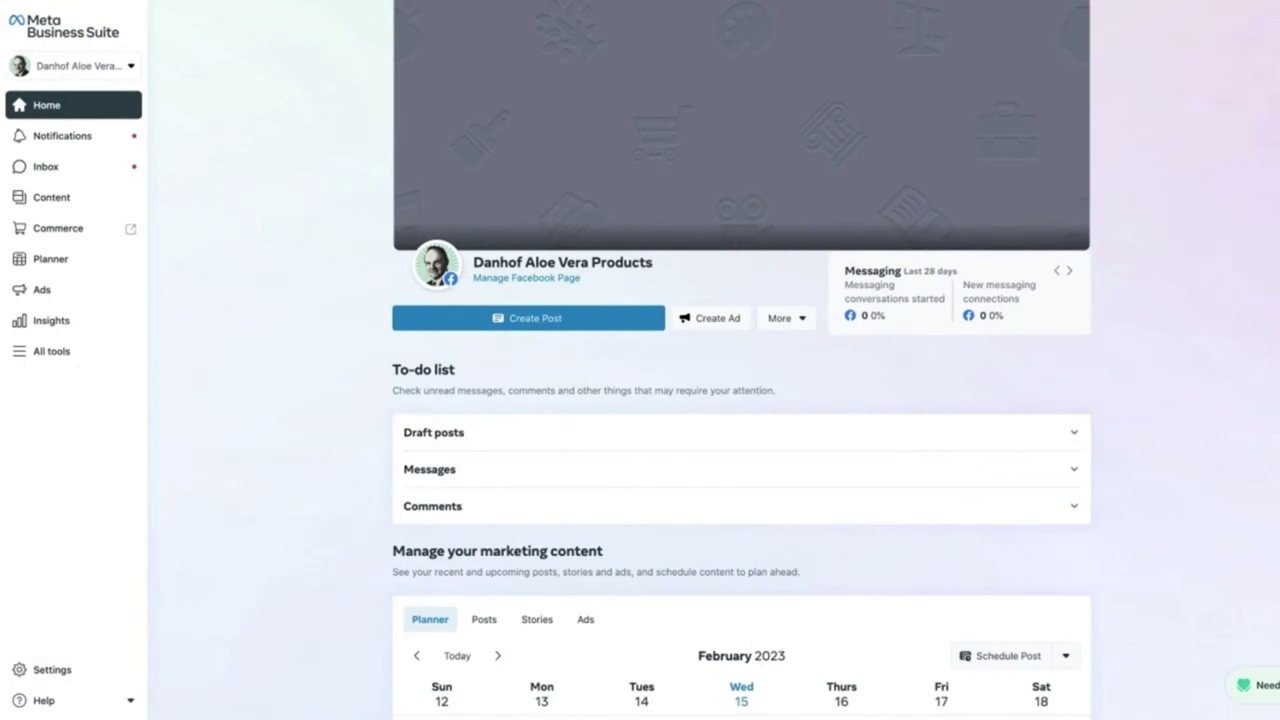
- Expand Draft posts, Messages and Comments in the Danhof Aloe Vera Products to-do list
{"action": "scroll", "coordinate": [1208, 328], "scroll_direction": "down", "scroll_amount": 2}
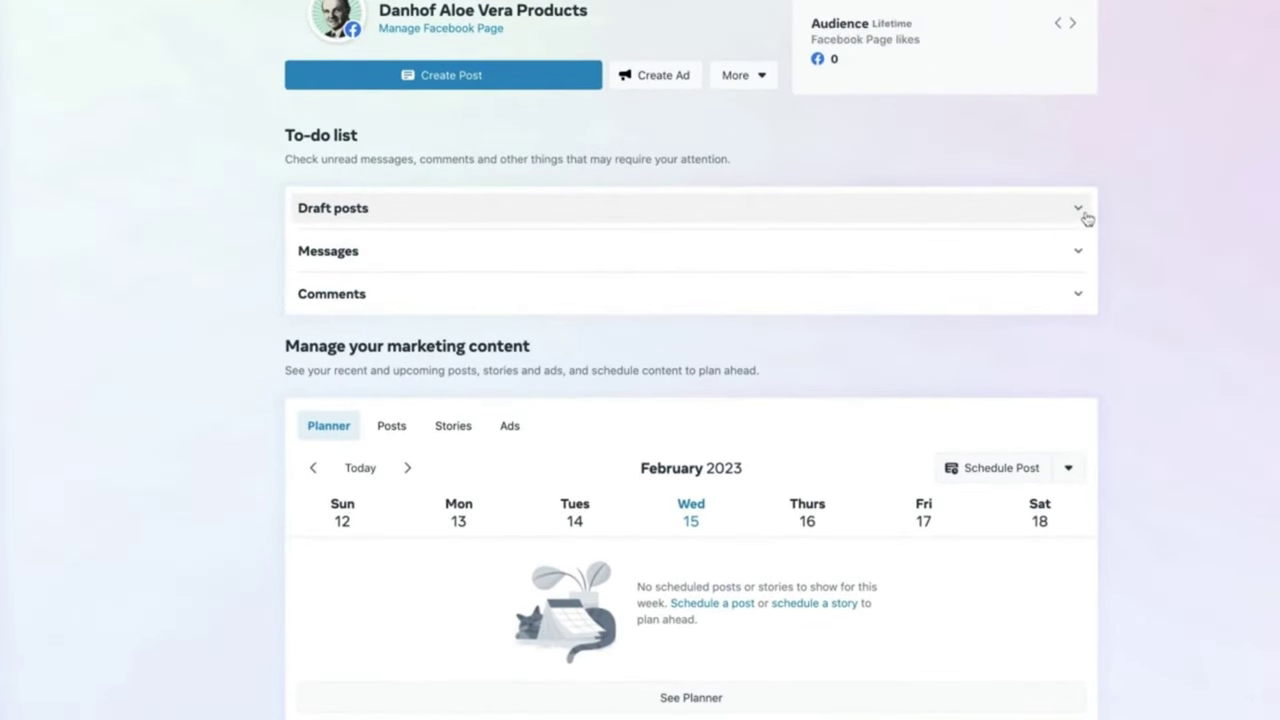
{"action": "left_click", "coordinate": [1080, 212]}
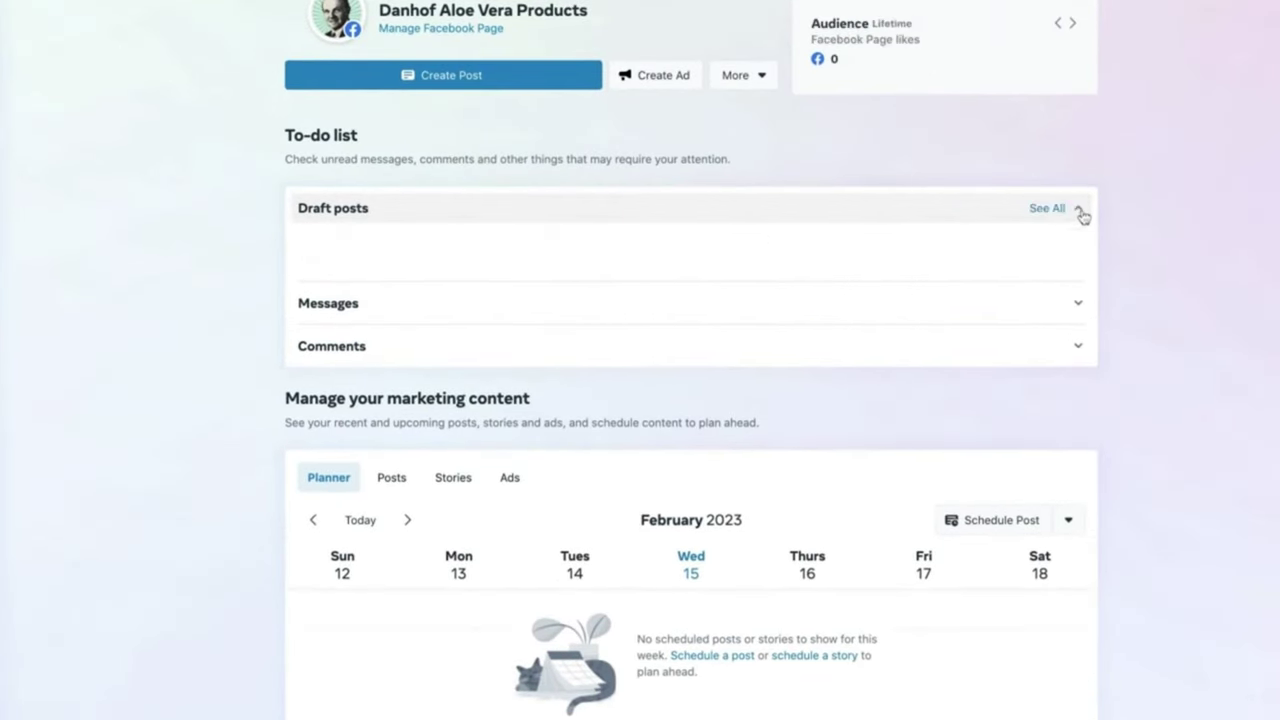
{"action": "left_click", "coordinate": [1076, 306]}
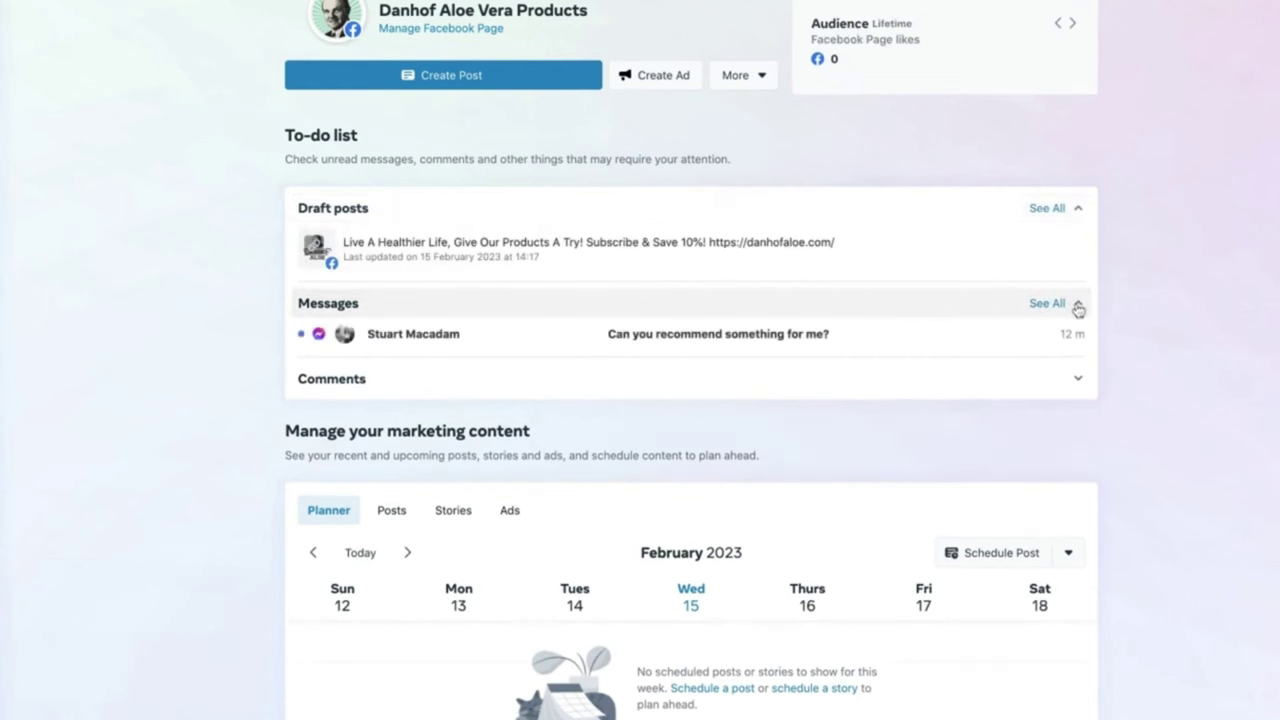
{"action": "left_click", "coordinate": [1078, 381]}
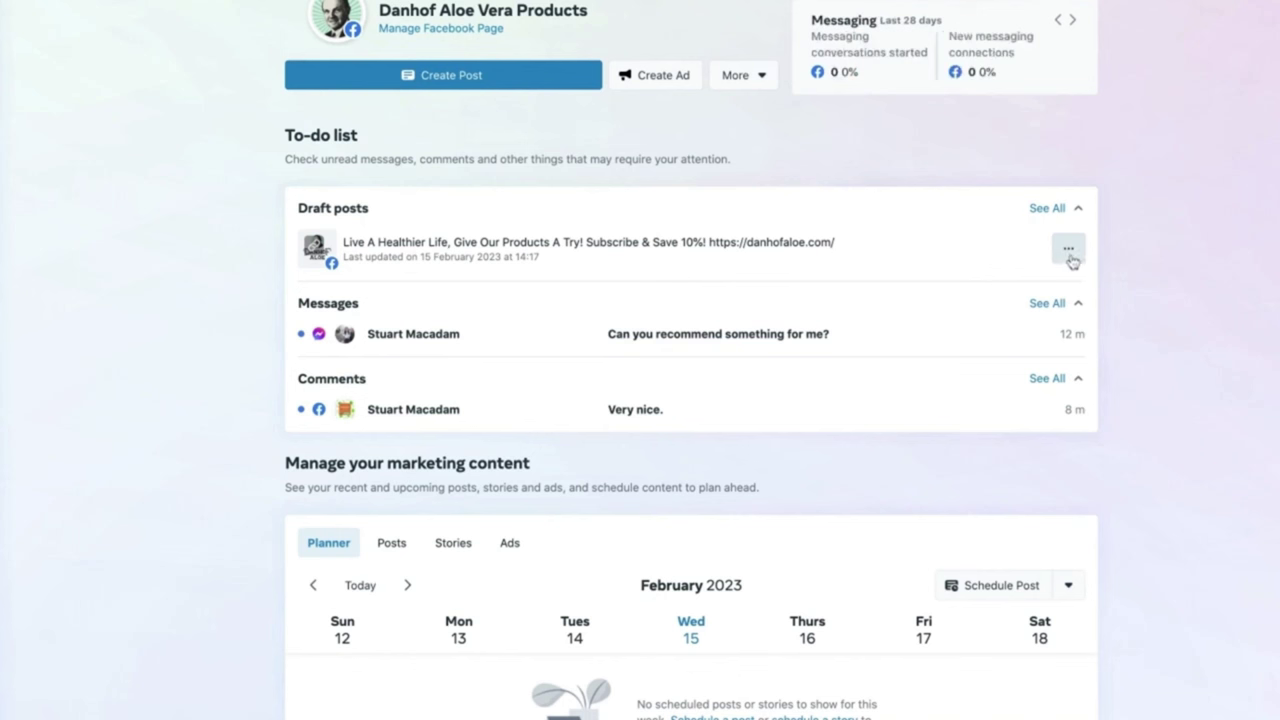
- Schedule the draft post in the to-do list for 18 February 2023 at 03:03 PM
{"action": "left_click", "coordinate": [1070, 256]}
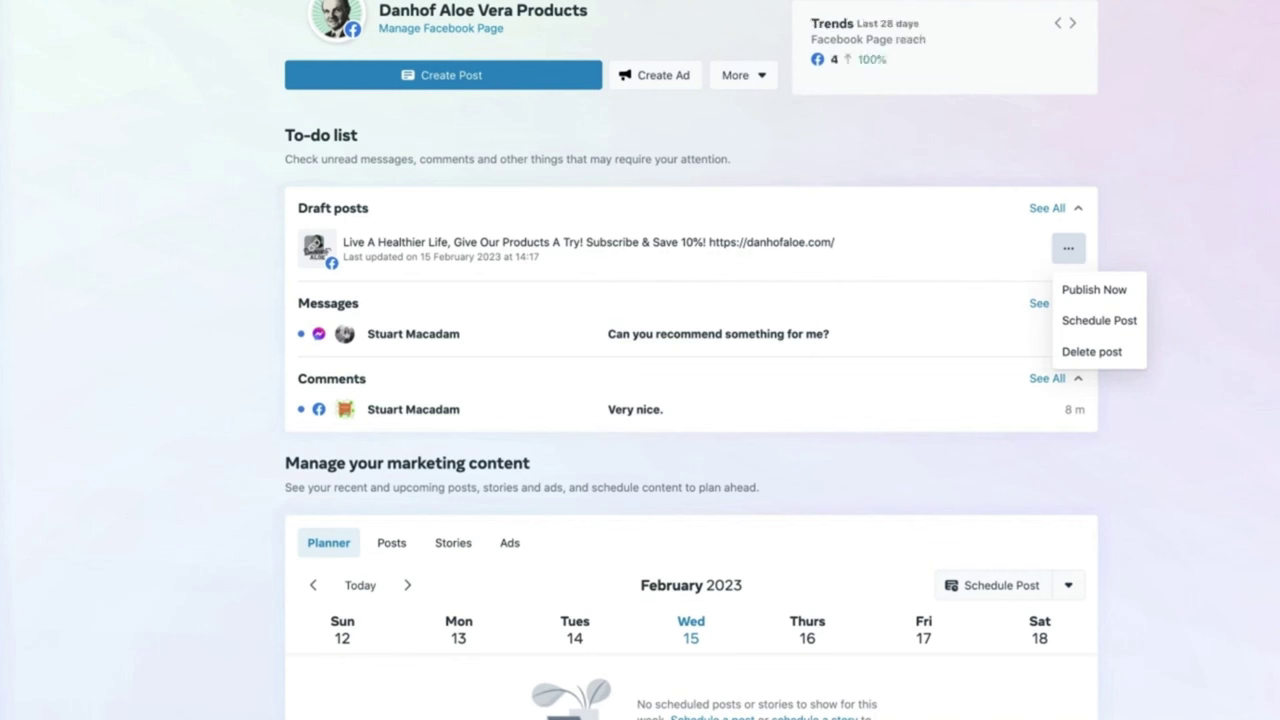
{"action": "left_click", "coordinate": [1099, 322]}
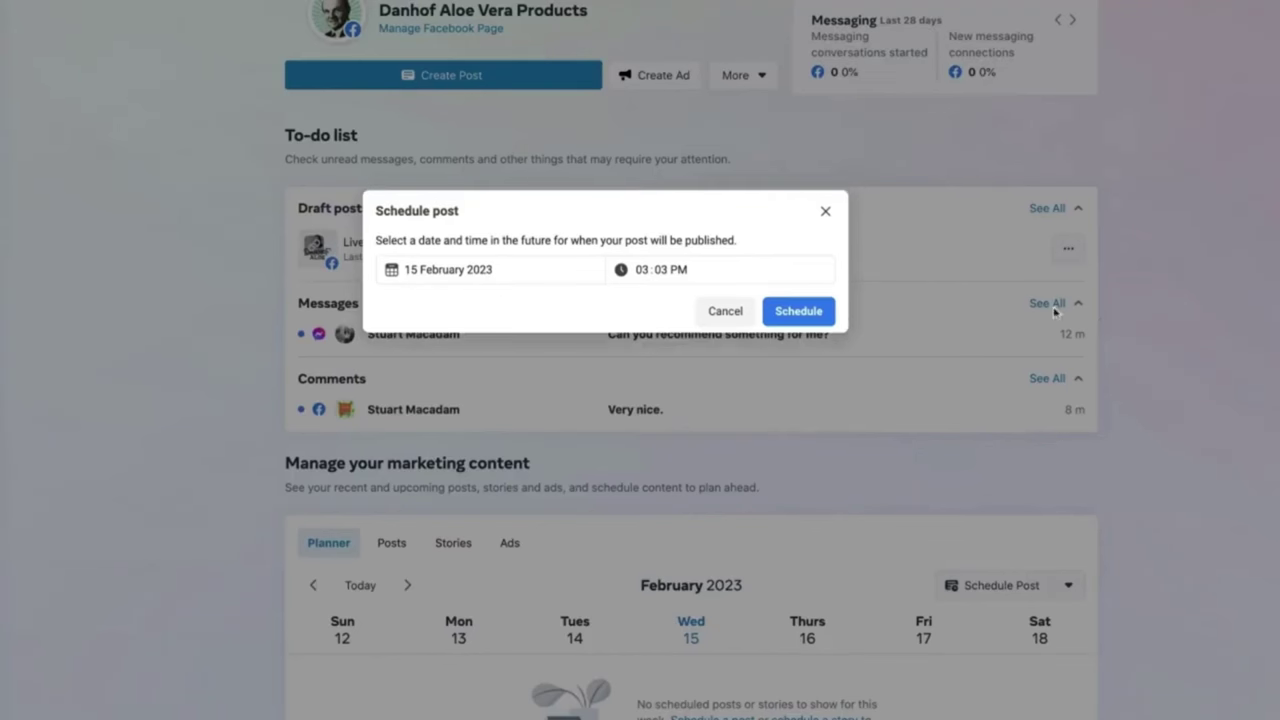
{"action": "left_click", "coordinate": [510, 266]}
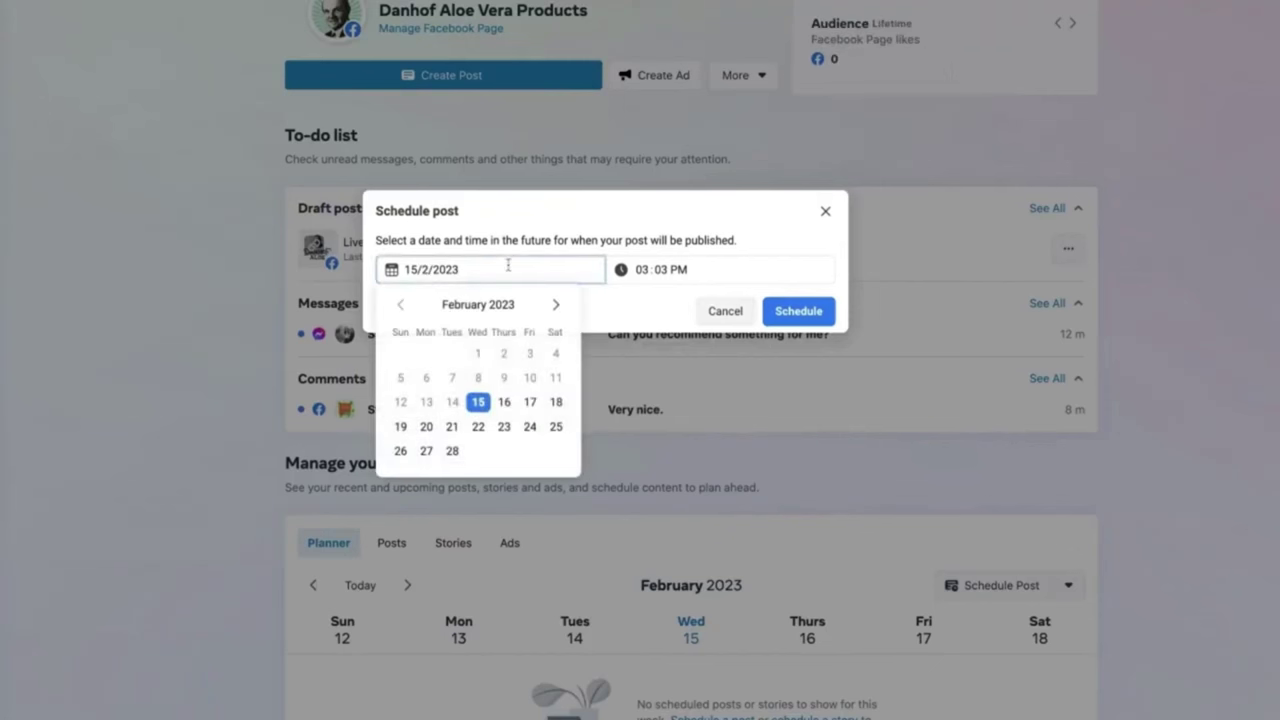
{"action": "left_click", "coordinate": [559, 406]}
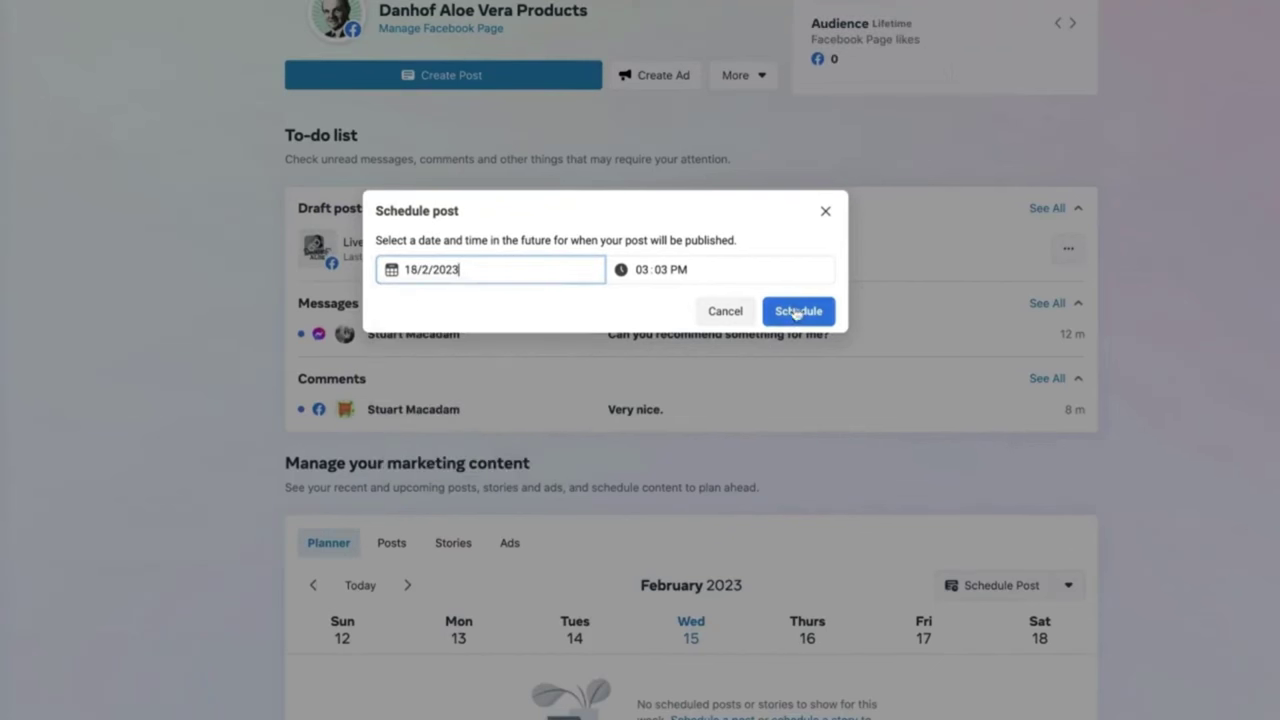
{"action": "left_click", "coordinate": [668, 266]}
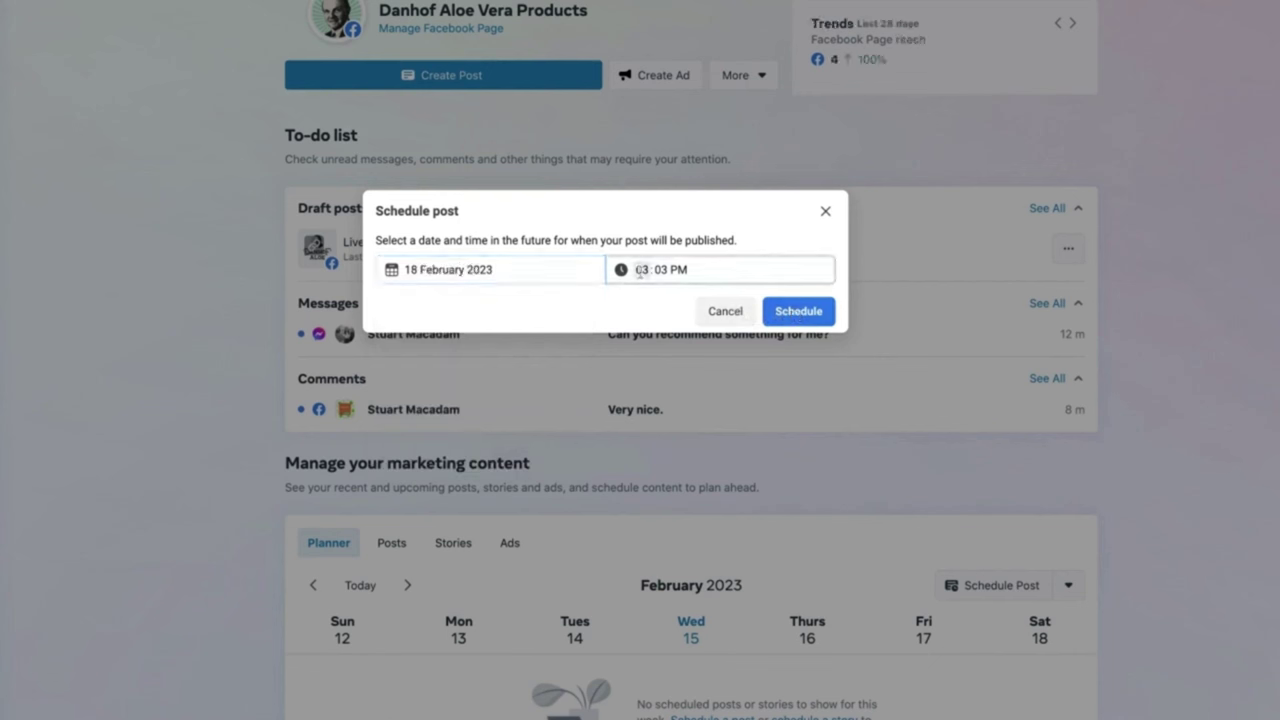
{"action": "left_click", "coordinate": [665, 267]}
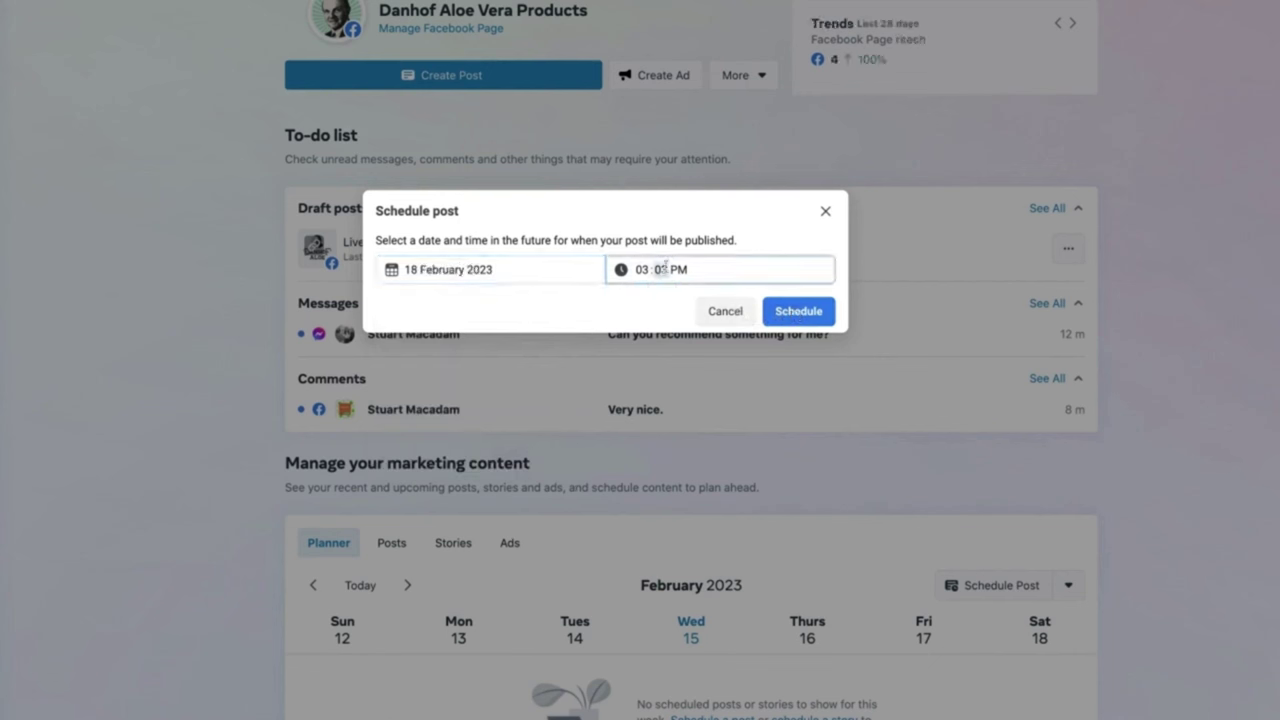
{"action": "left_click", "coordinate": [792, 313]}
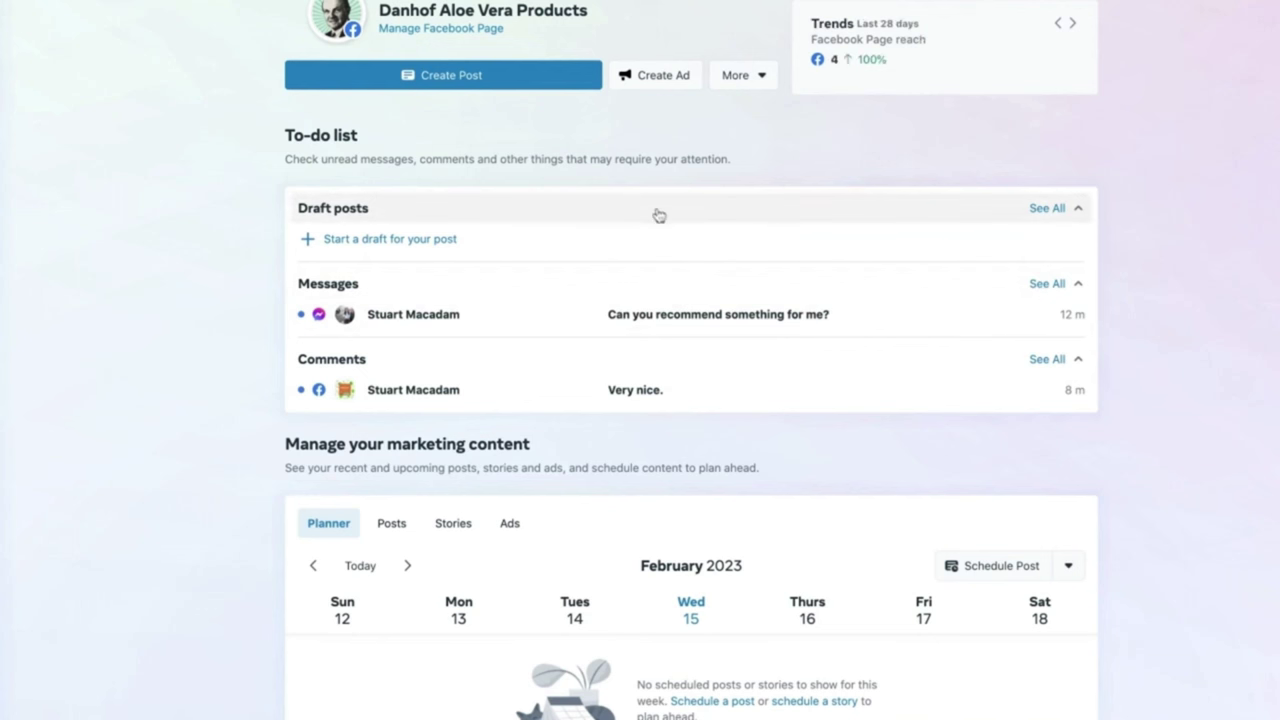
- Show the editor for starting a new draft post and close it again
{"action": "left_click", "coordinate": [360, 250]}
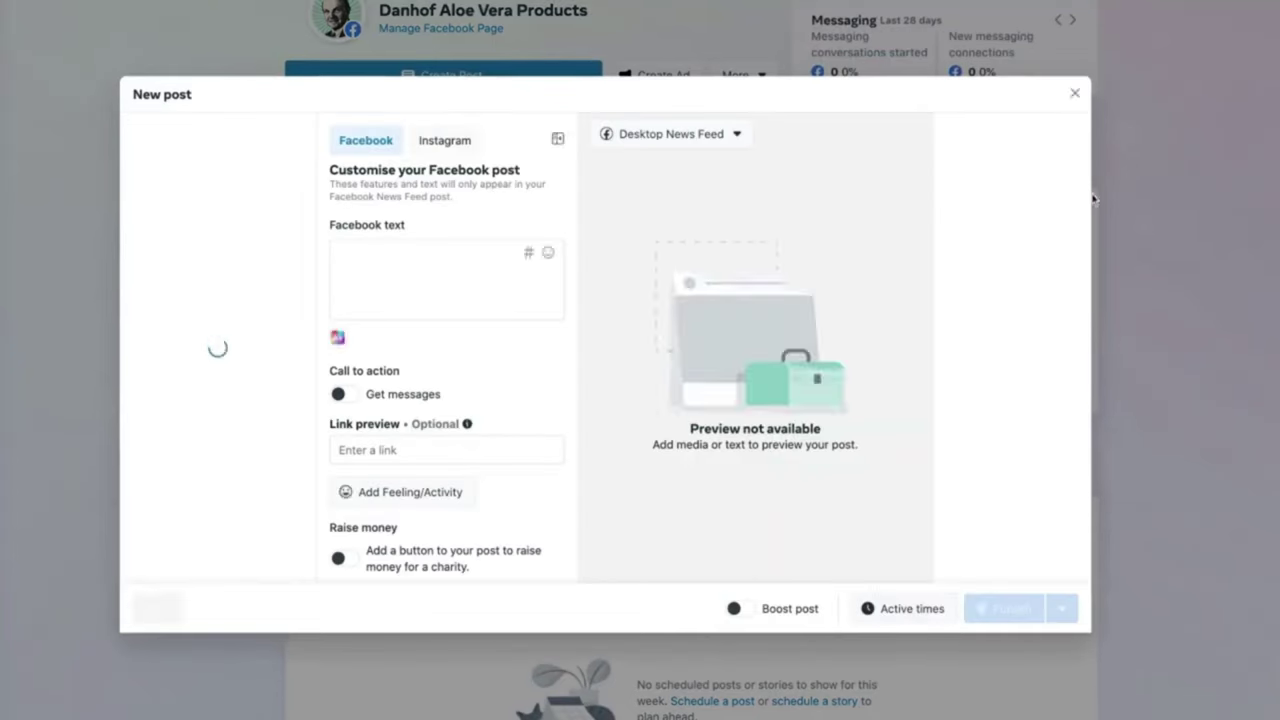
{"action": "left_click", "coordinate": [1076, 95]}
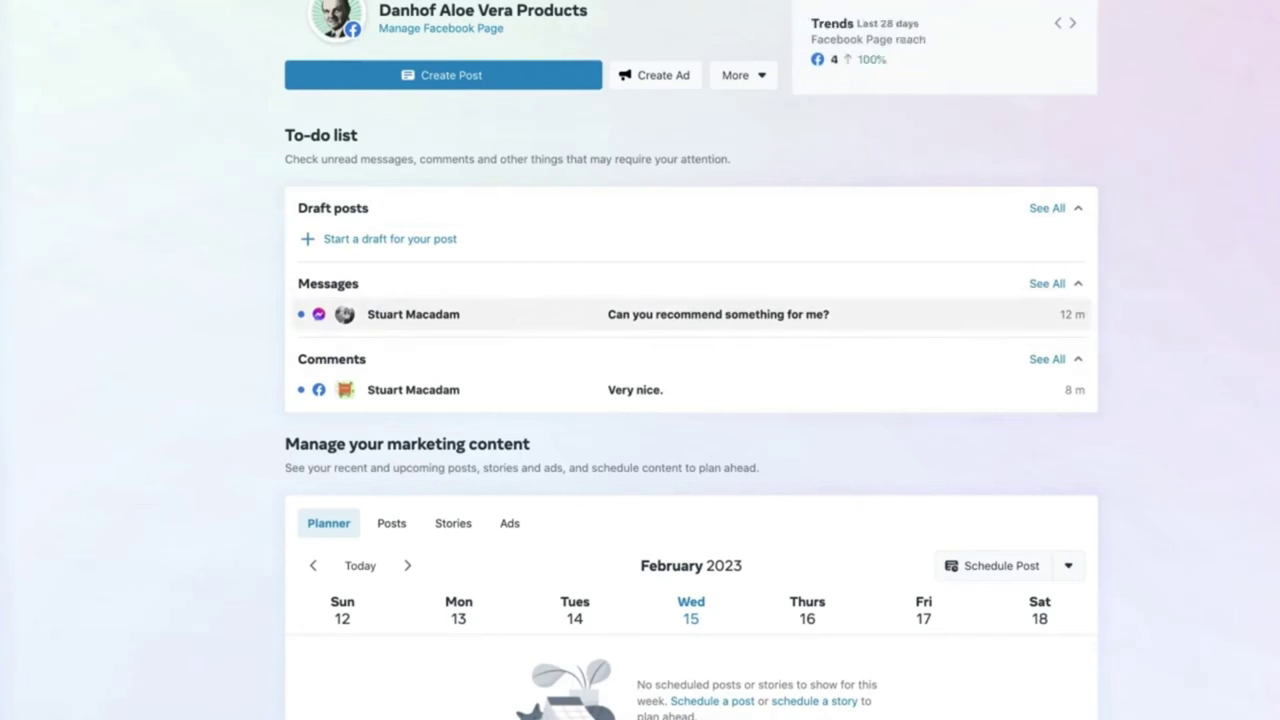
- Open the unread Messenger message from the to-do list, dismiss the private feedback offer and reply "Sure."
{"action": "left_click", "coordinate": [918, 318]}
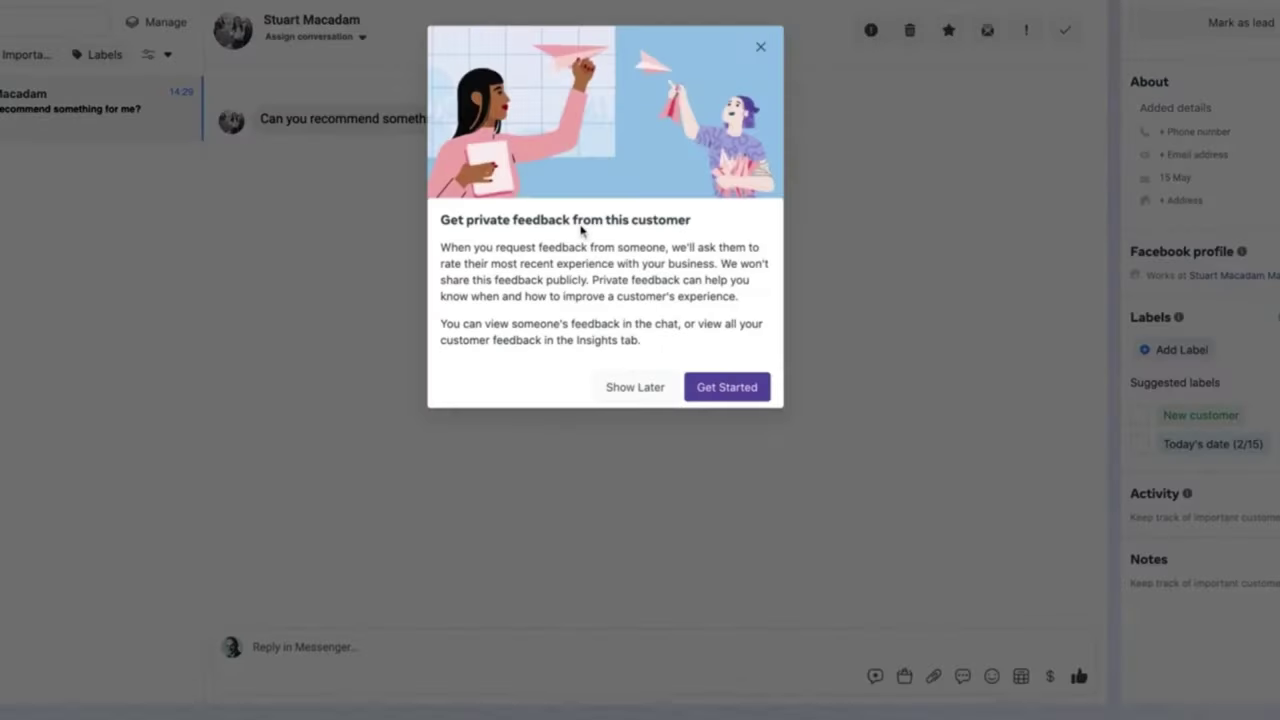
{"action": "left_click", "coordinate": [761, 48]}
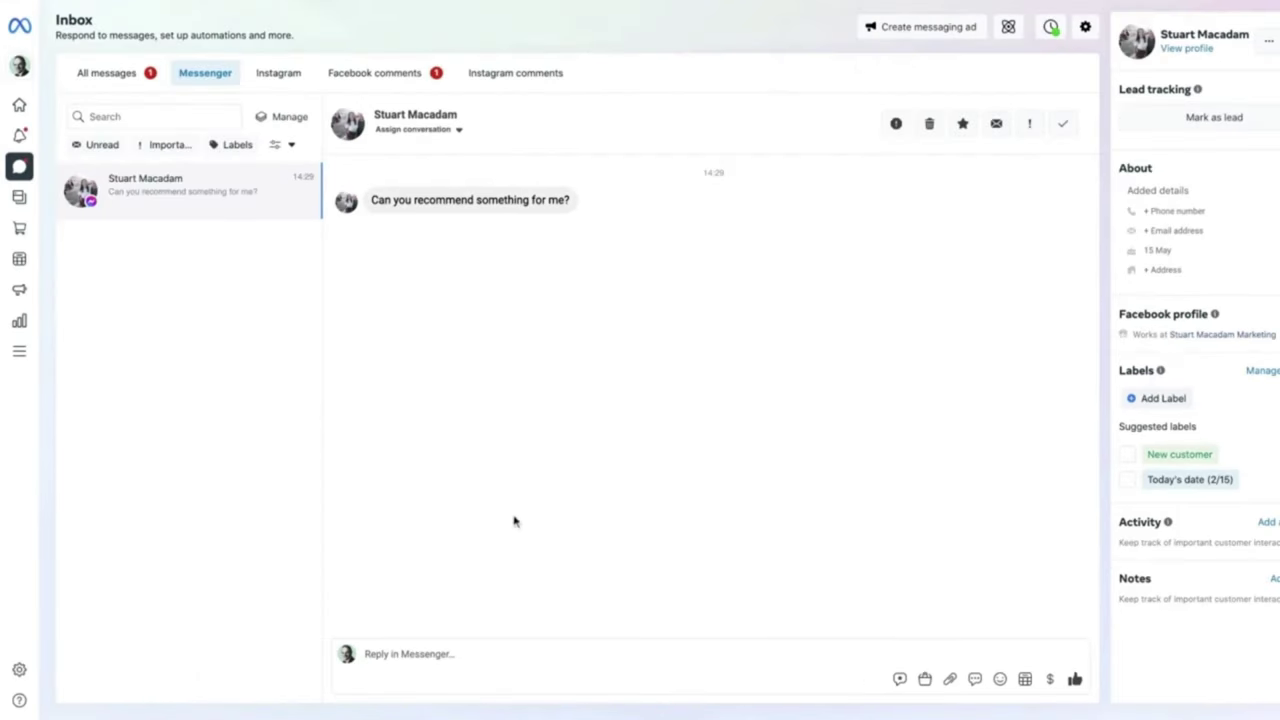
{"action": "left_click", "coordinate": [403, 651]}
{"action": "type", "text": "S"}
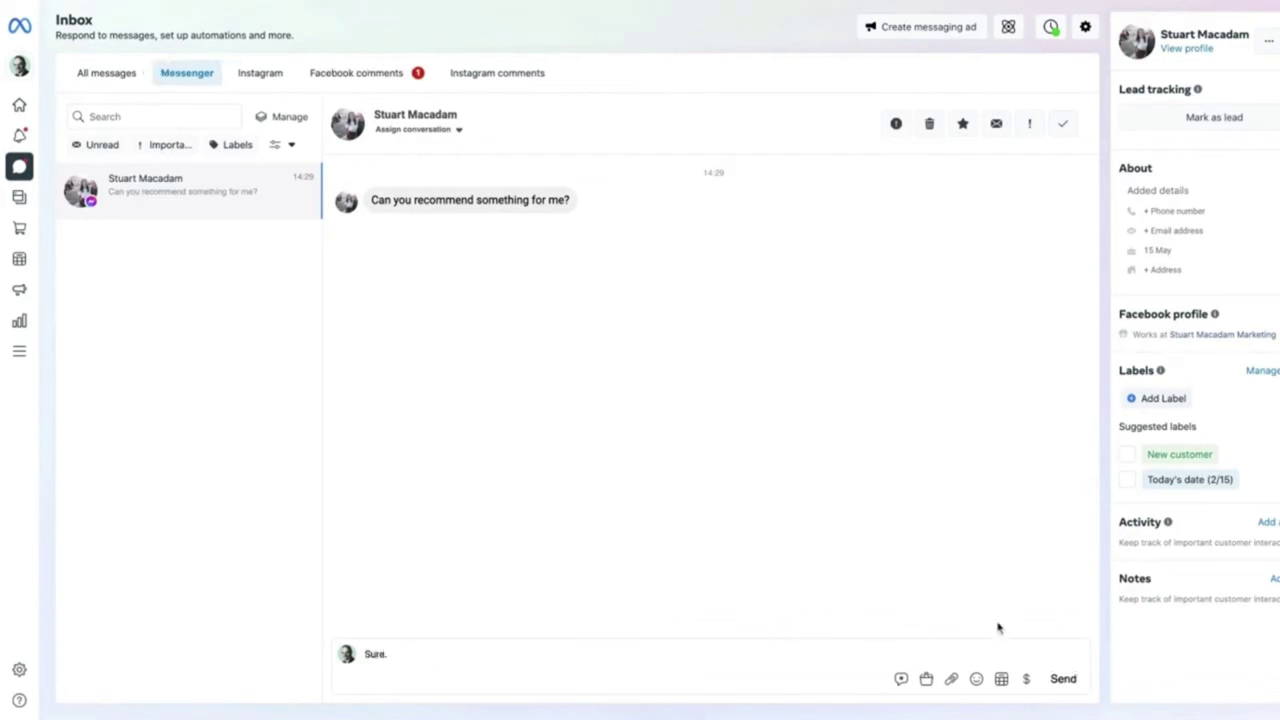
{"action": "type", "text": "ure."}
{"action": "left_click", "coordinate": [1064, 679]}
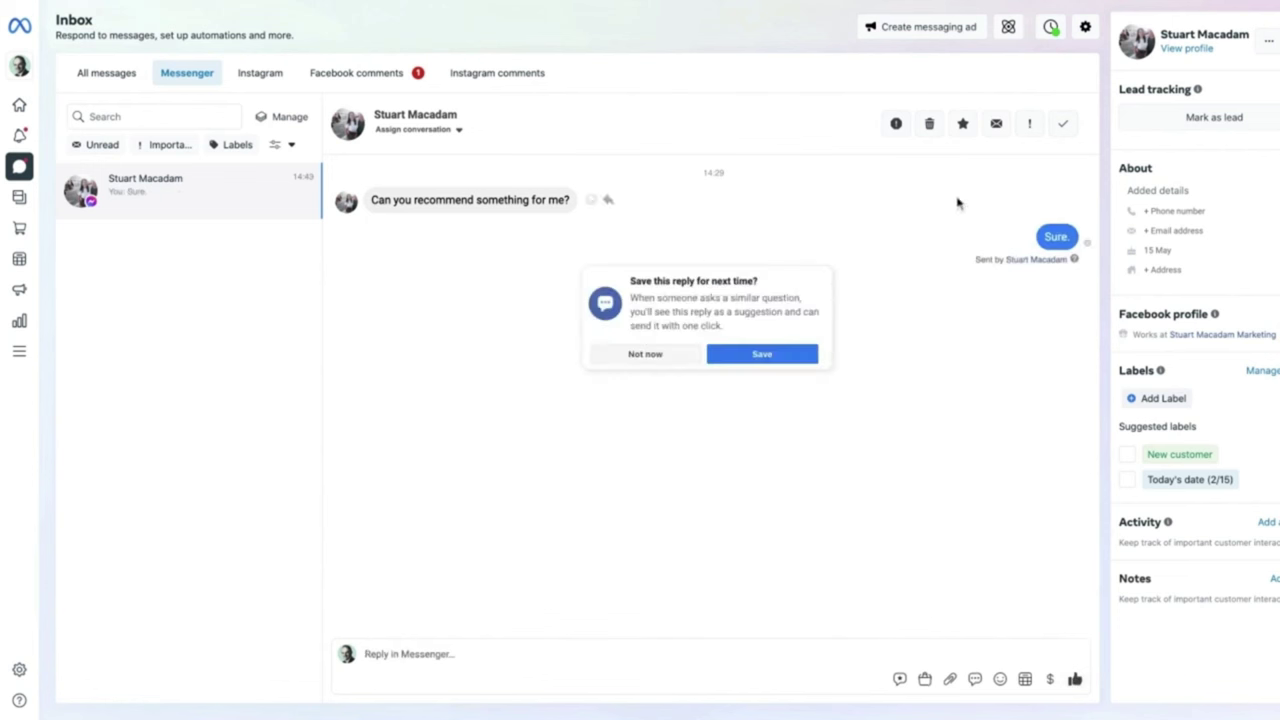
- Open the "Very nice." comment from the home to-do list, reply "Thanks." to it and return to the home page
{"action": "left_click", "coordinate": [29, 110]}
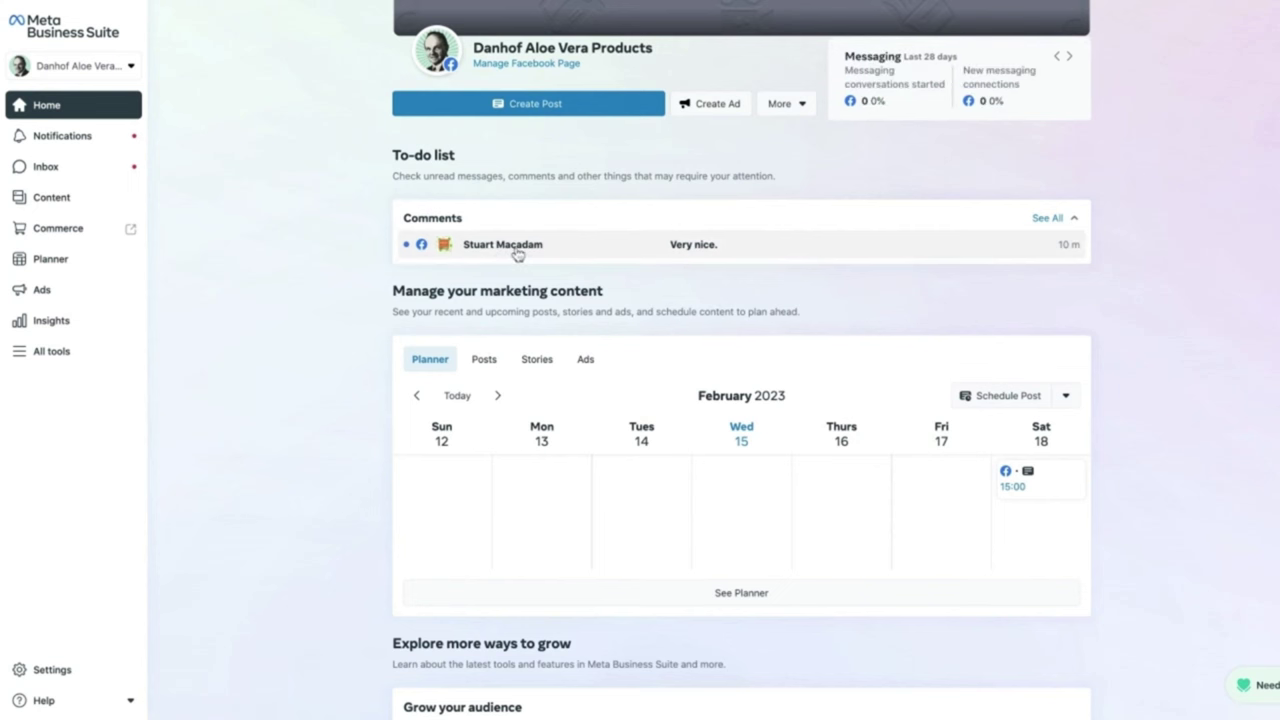
{"action": "left_click", "coordinate": [591, 246]}
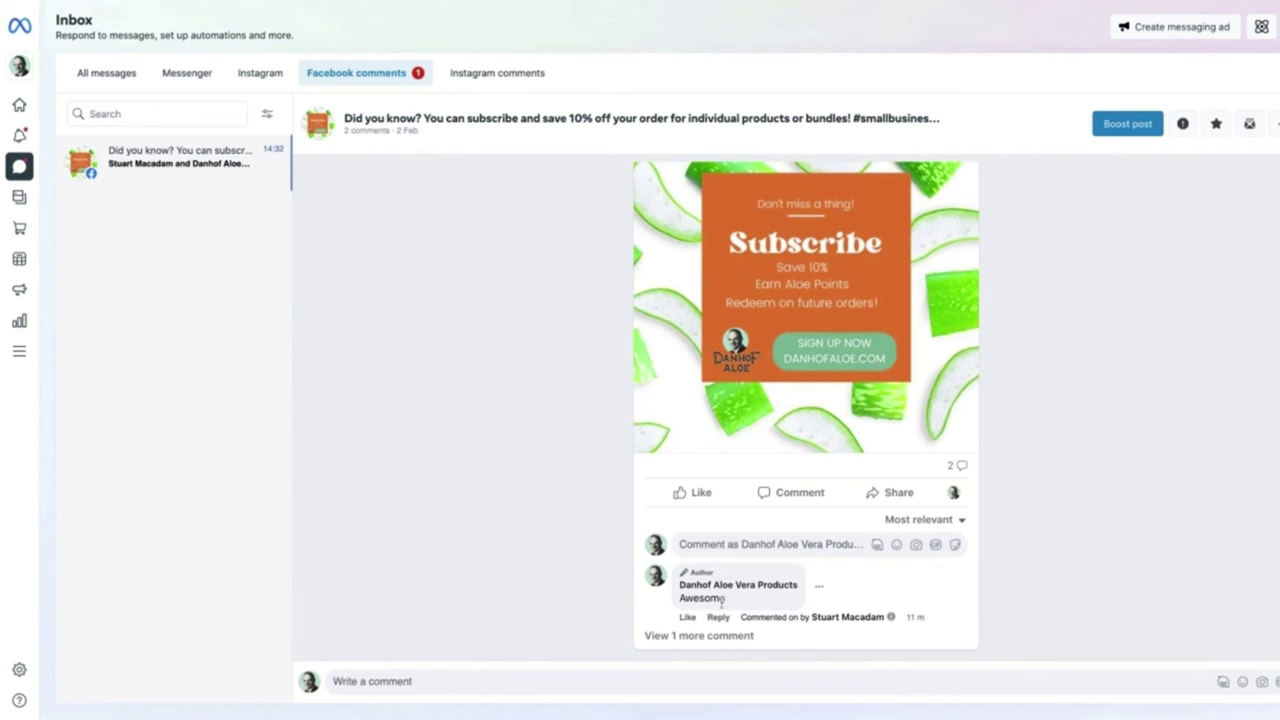
{"action": "left_click", "coordinate": [697, 637]}
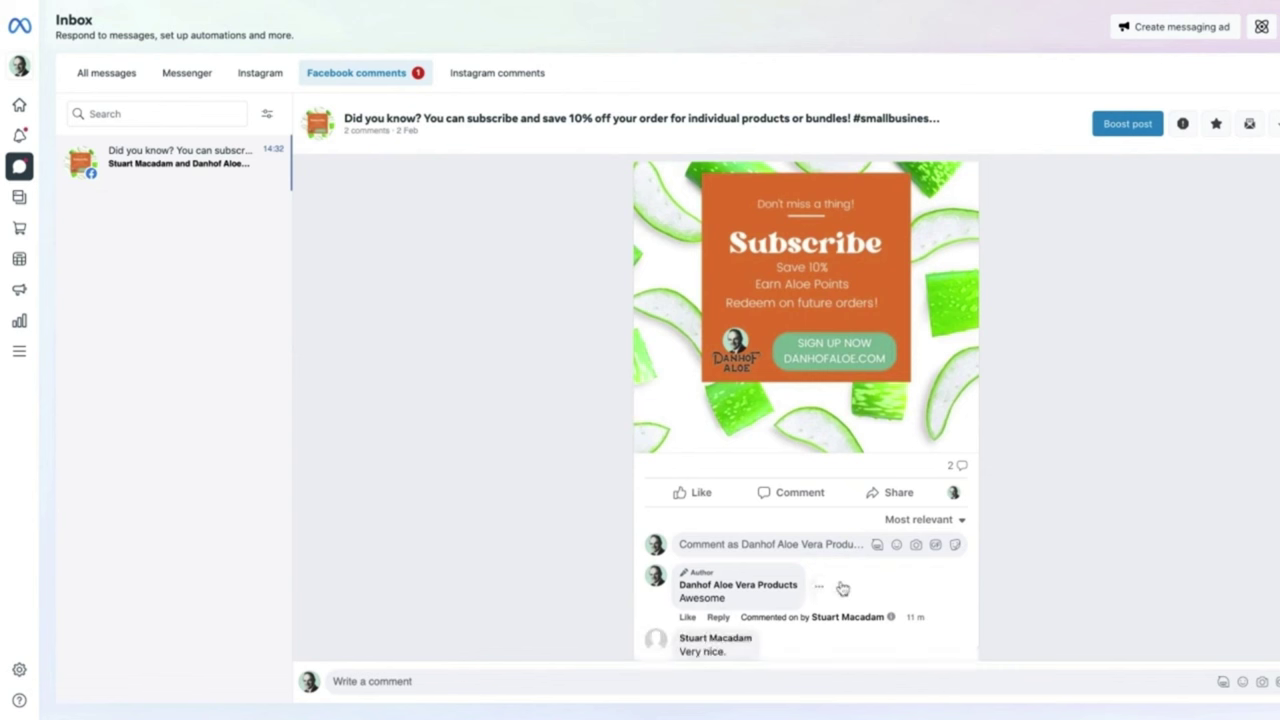
{"action": "scroll", "coordinate": [843, 589], "scroll_direction": "down", "scroll_amount": 1}
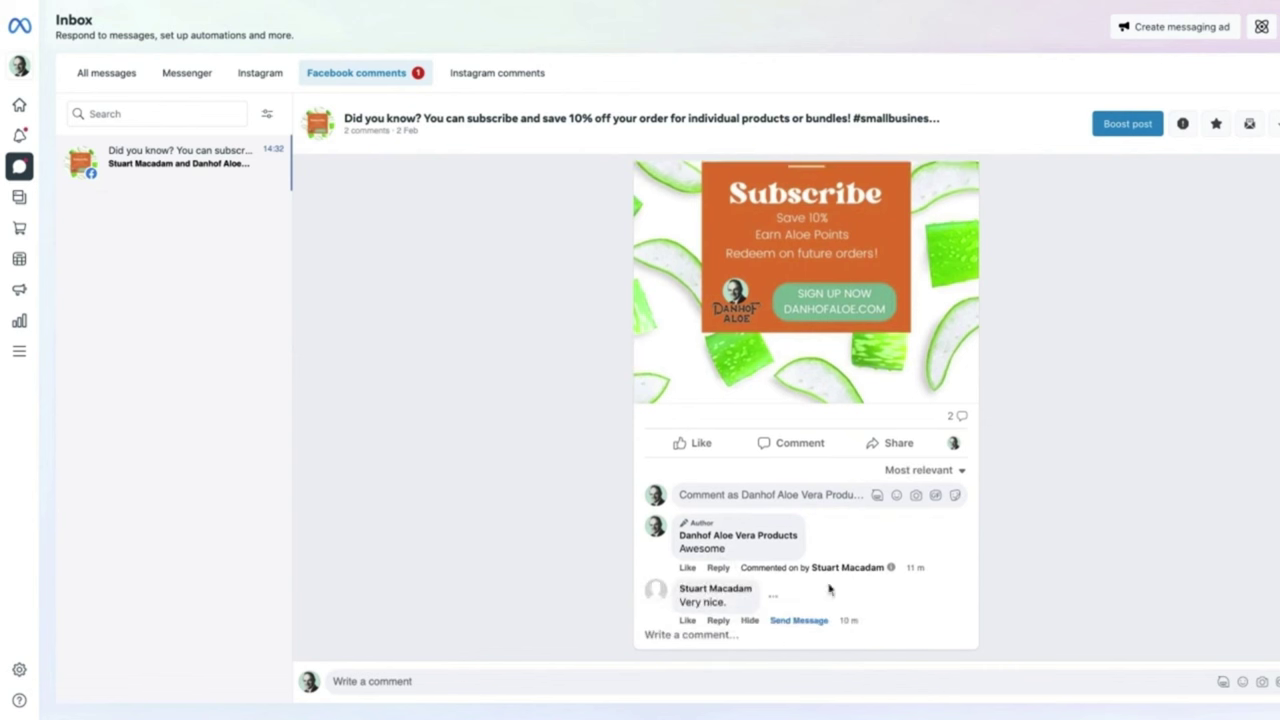
{"action": "left_click", "coordinate": [718, 621]}
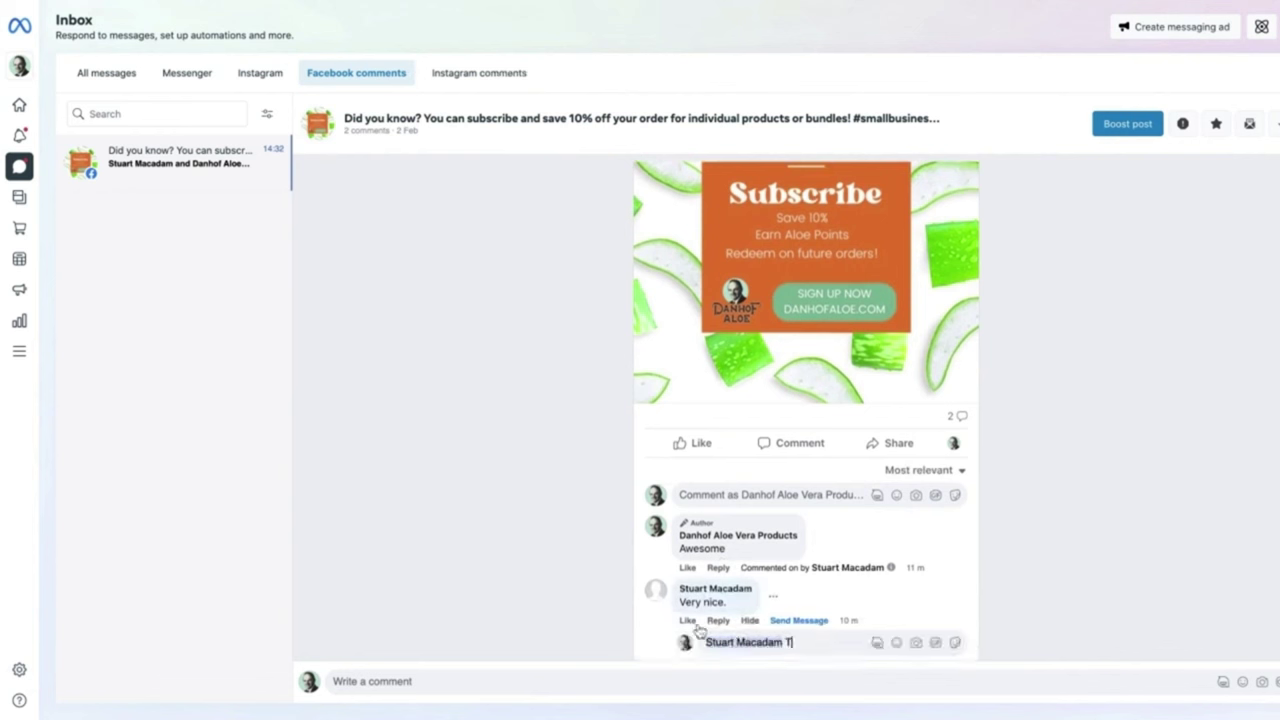
{"action": "type", "text": "ks."}
{"action": "key", "text": "Return"}
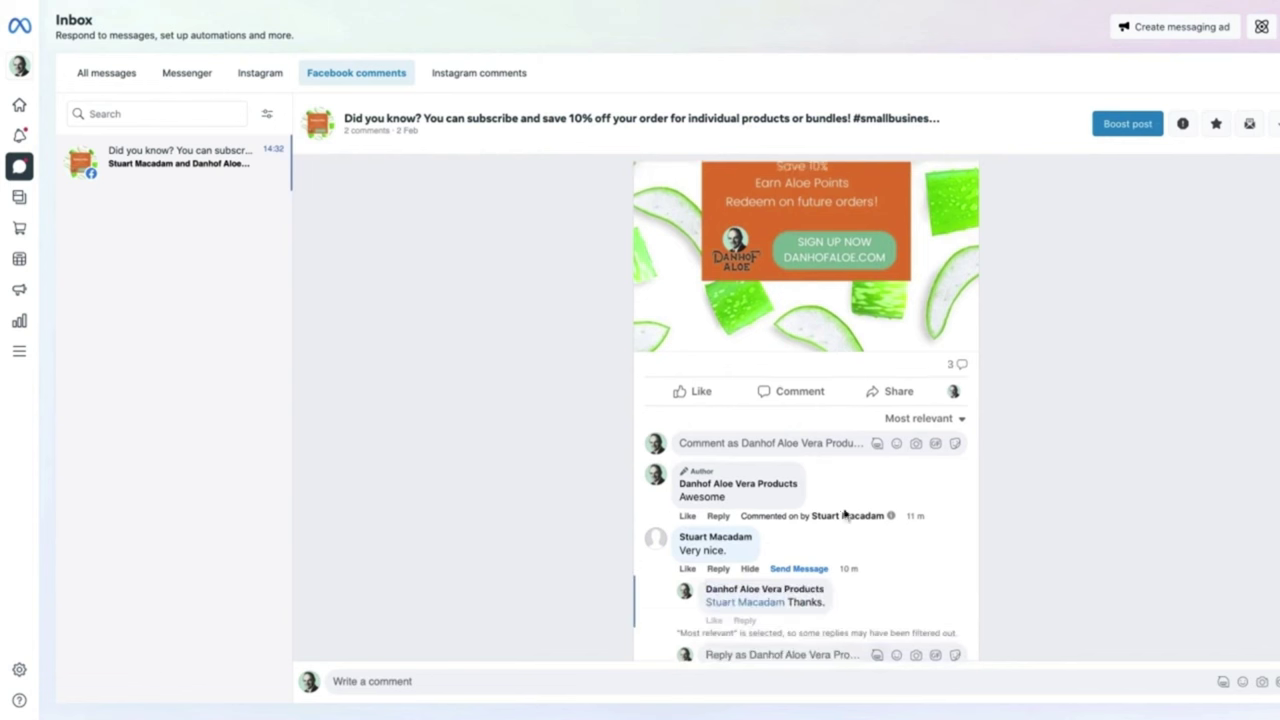
{"action": "left_click", "coordinate": [38, 105]}
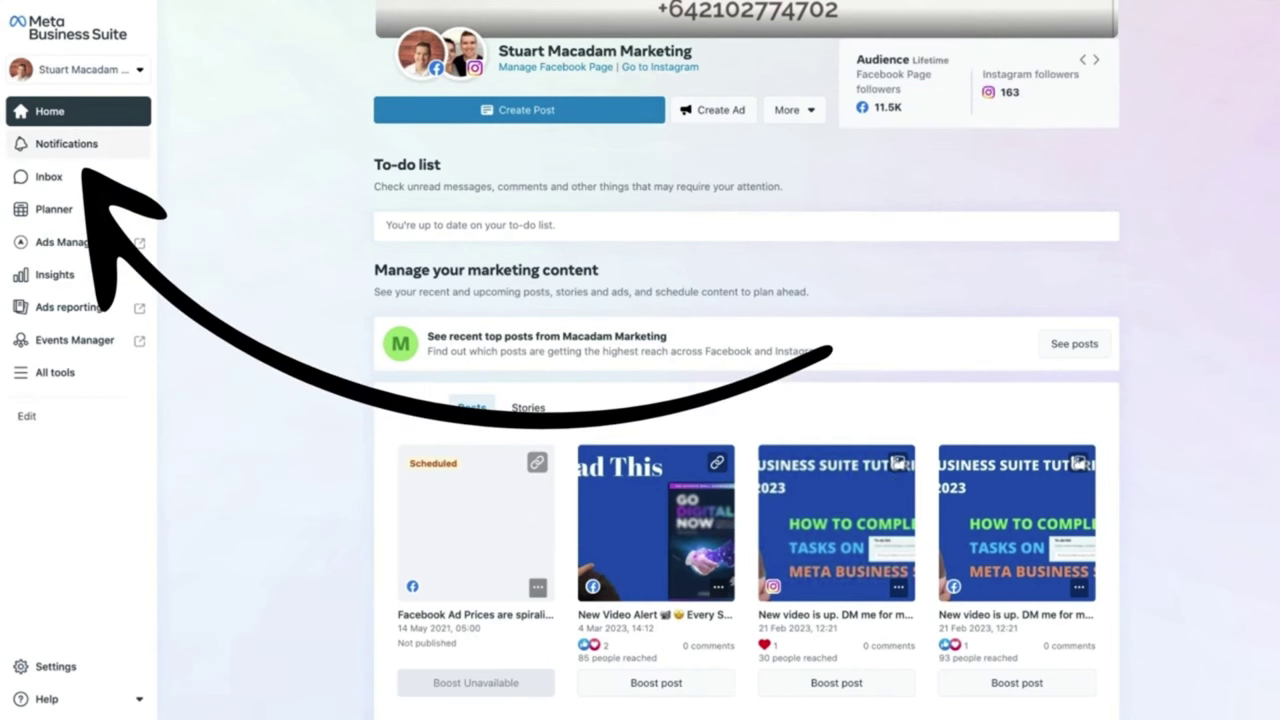
- Open the notifications for Stuart Macadam Marketing and look through the high-priority and other notifications
{"action": "left_click", "coordinate": [66, 143]}
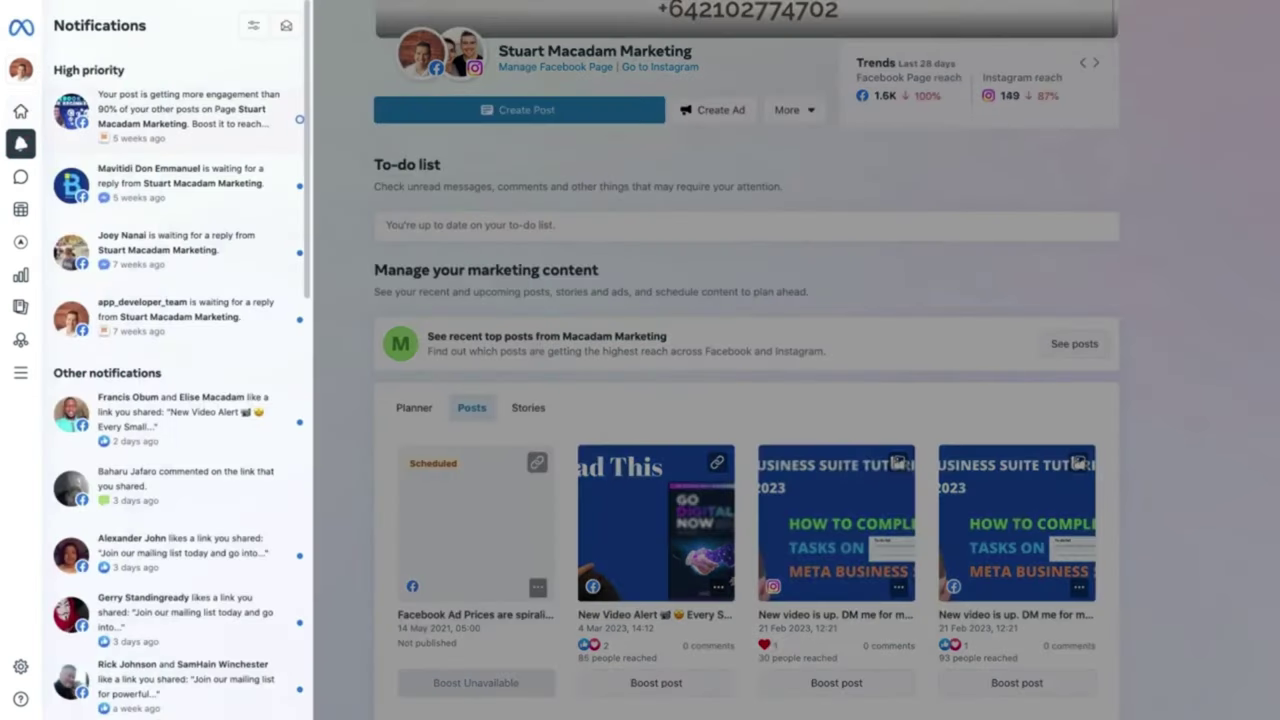
{"action": "scroll", "coordinate": [226, 124], "scroll_direction": "down", "scroll_amount": 1}
{"action": "scroll", "coordinate": [226, 124], "scroll_direction": "down", "scroll_amount": 5}
{"action": "scroll", "coordinate": [175, 360], "scroll_direction": "up", "scroll_amount": 5}
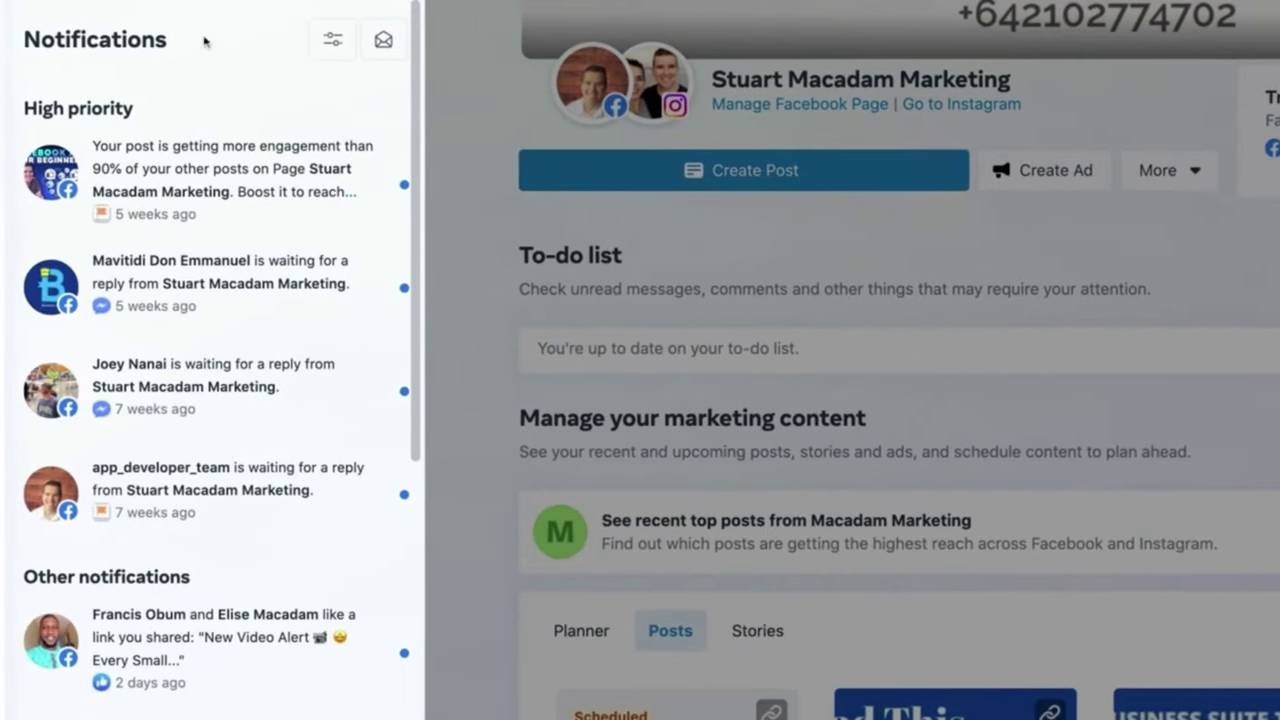
- Filter the notifications by Comments, Message reminders and finally Facebook, and look through the Facebook notifications
{"action": "left_click", "coordinate": [357, 42]}
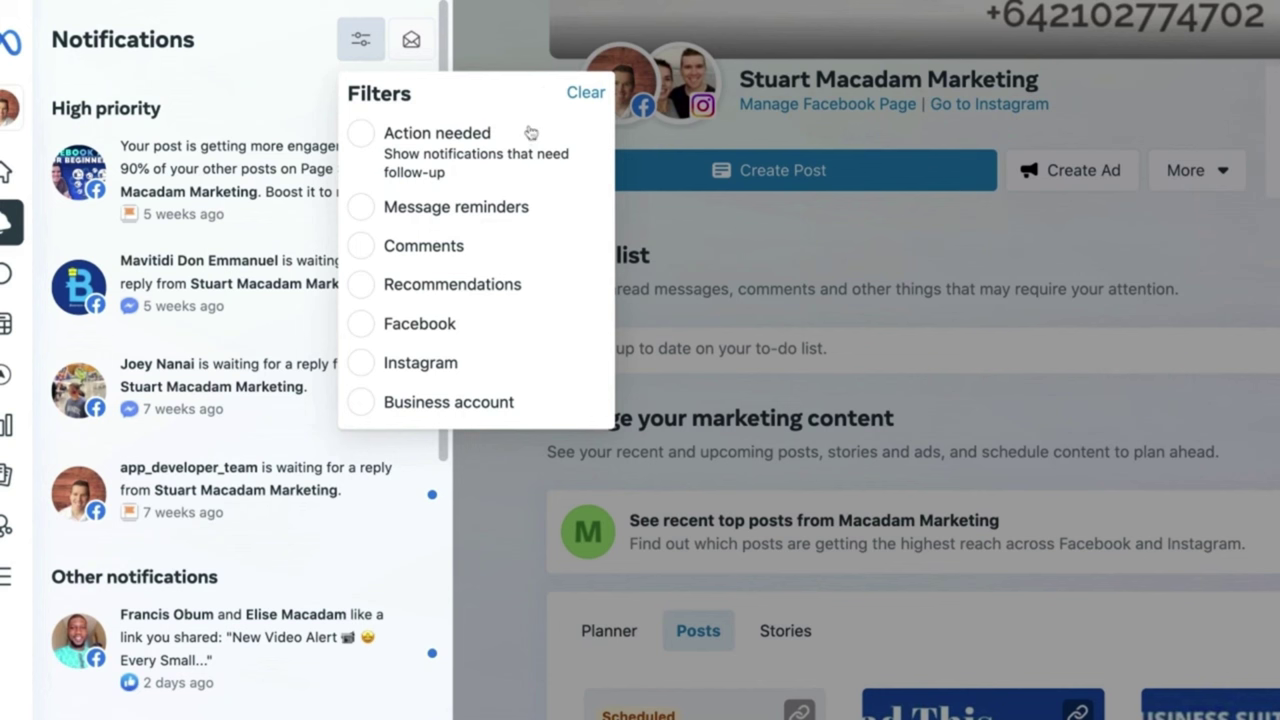
{"action": "left_click", "coordinate": [366, 250]}
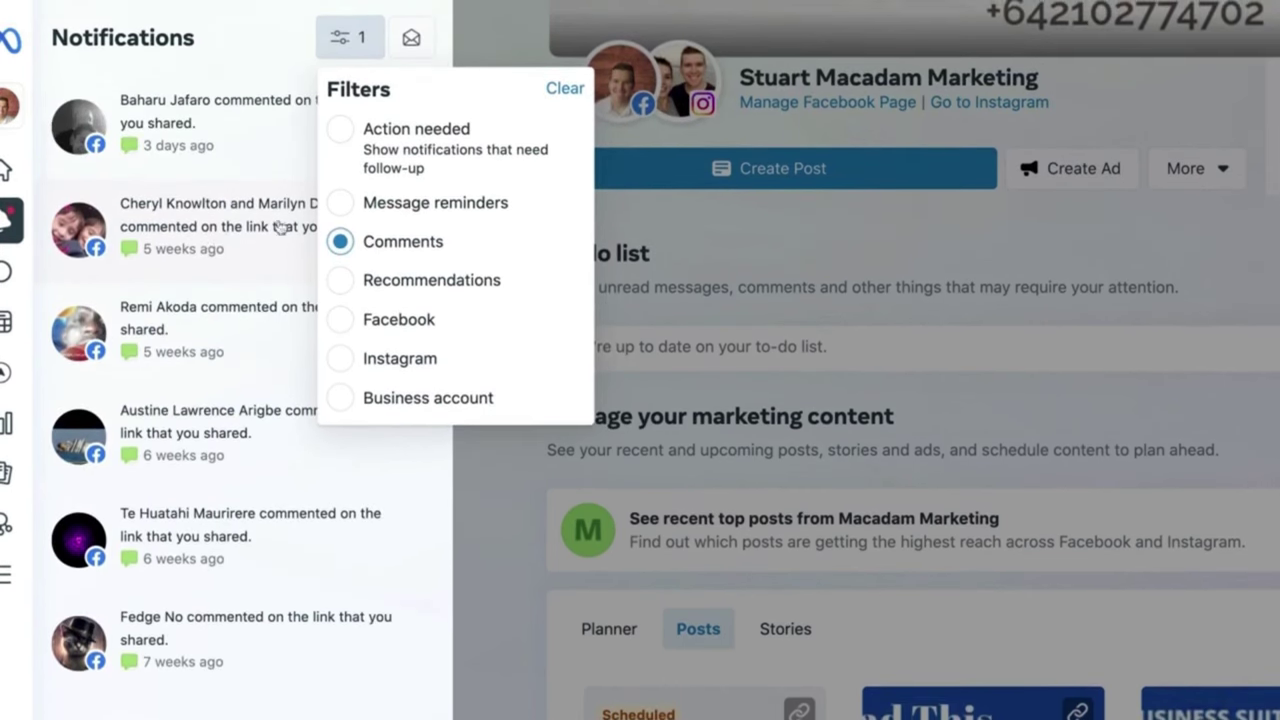
{"action": "left_click", "coordinate": [341, 203]}
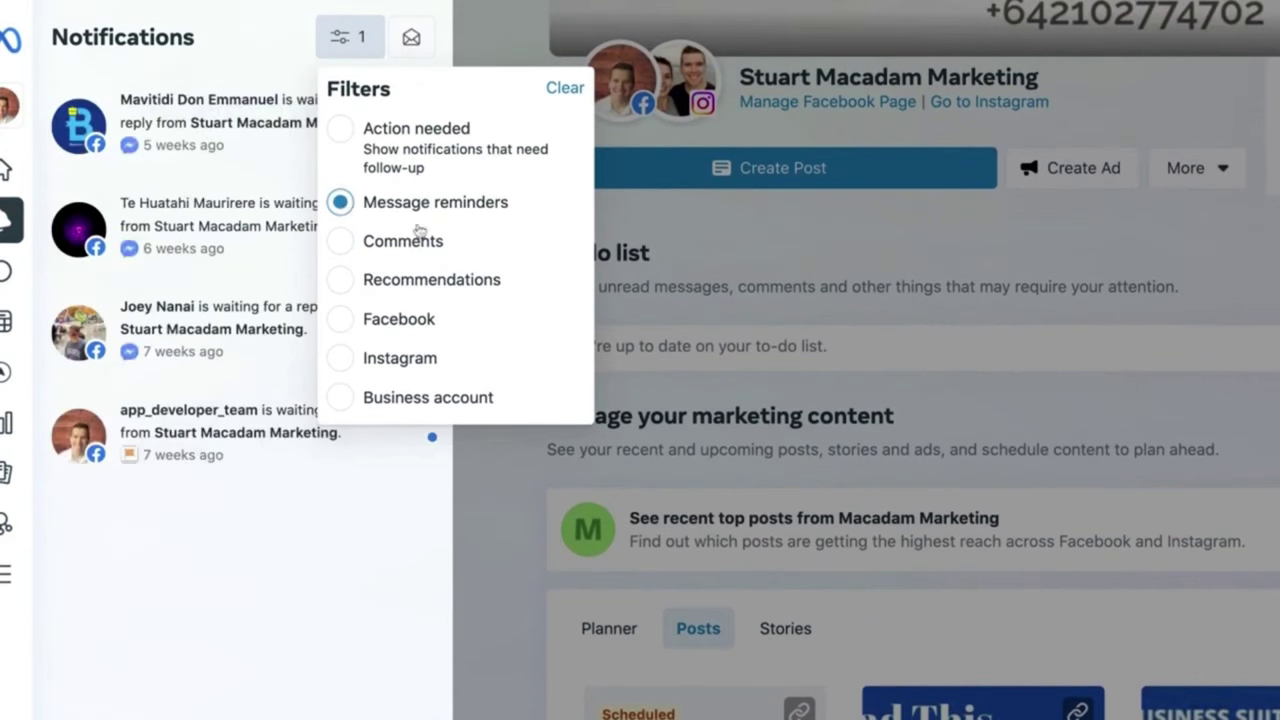
{"action": "left_click", "coordinate": [349, 325]}
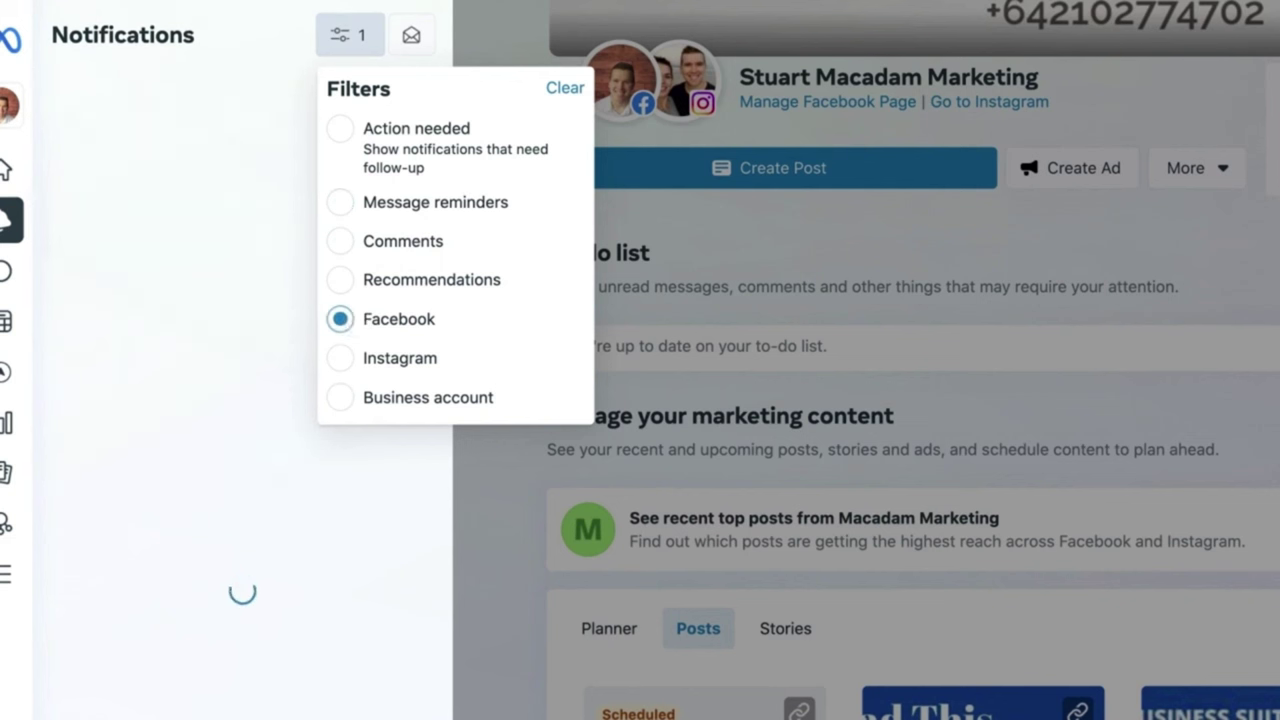
{"action": "scroll", "coordinate": [214, 240], "scroll_direction": "down", "scroll_amount": 3}
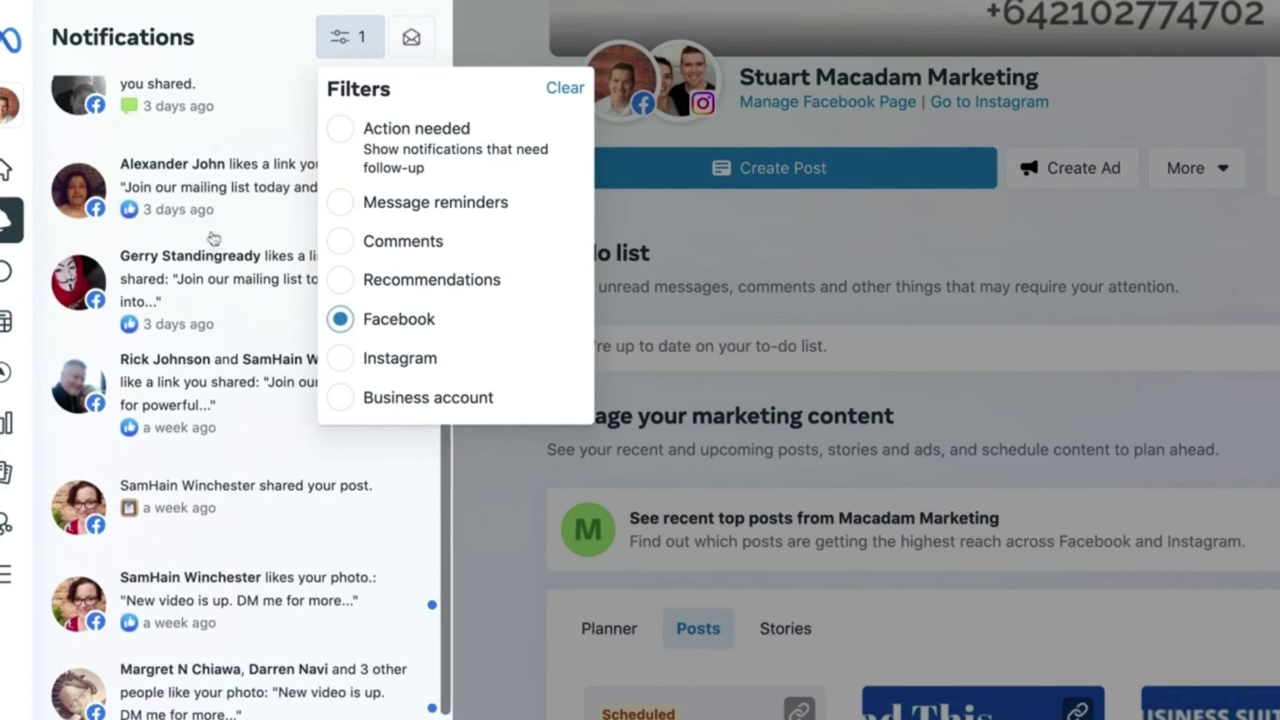
{"action": "scroll", "coordinate": [213, 238], "scroll_direction": "down", "scroll_amount": 3}
{"action": "scroll", "coordinate": [213, 238], "scroll_direction": "down", "scroll_amount": 3}
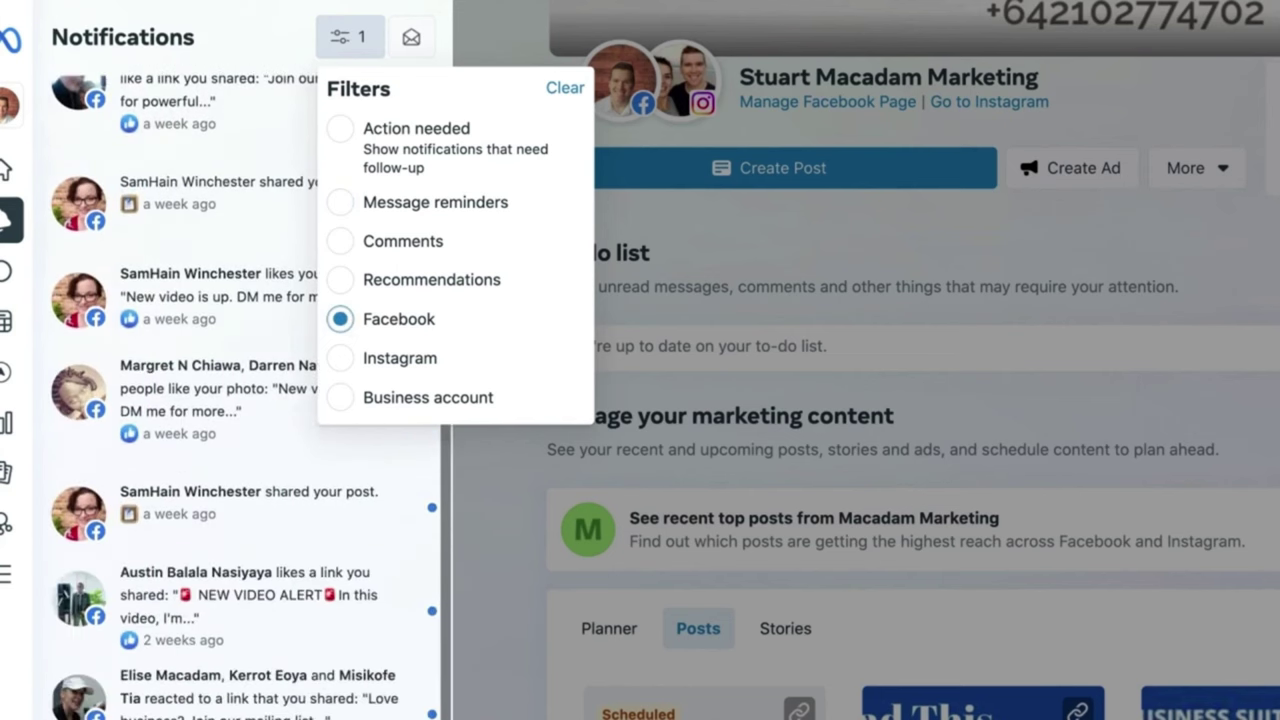
{"action": "scroll", "coordinate": [213, 300], "scroll_direction": "up", "scroll_amount": 3}
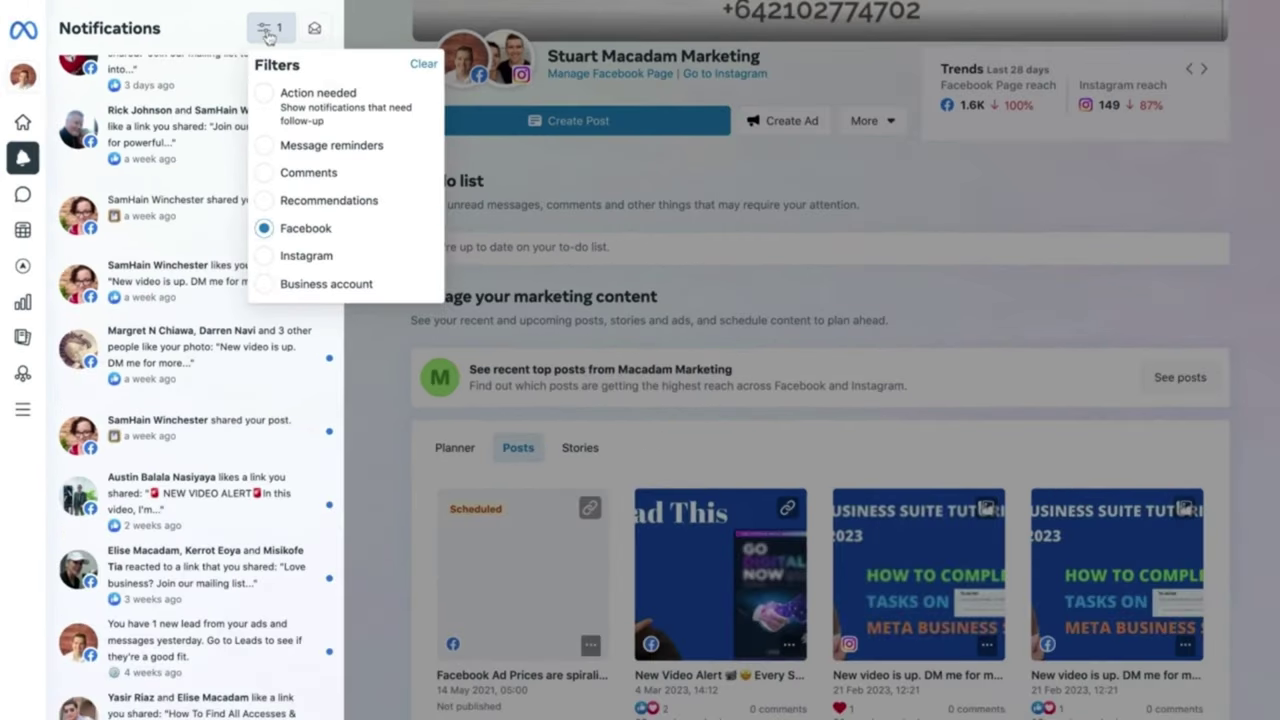
- Close the notification filters and mark all notifications as read
{"action": "left_click", "coordinate": [267, 36]}
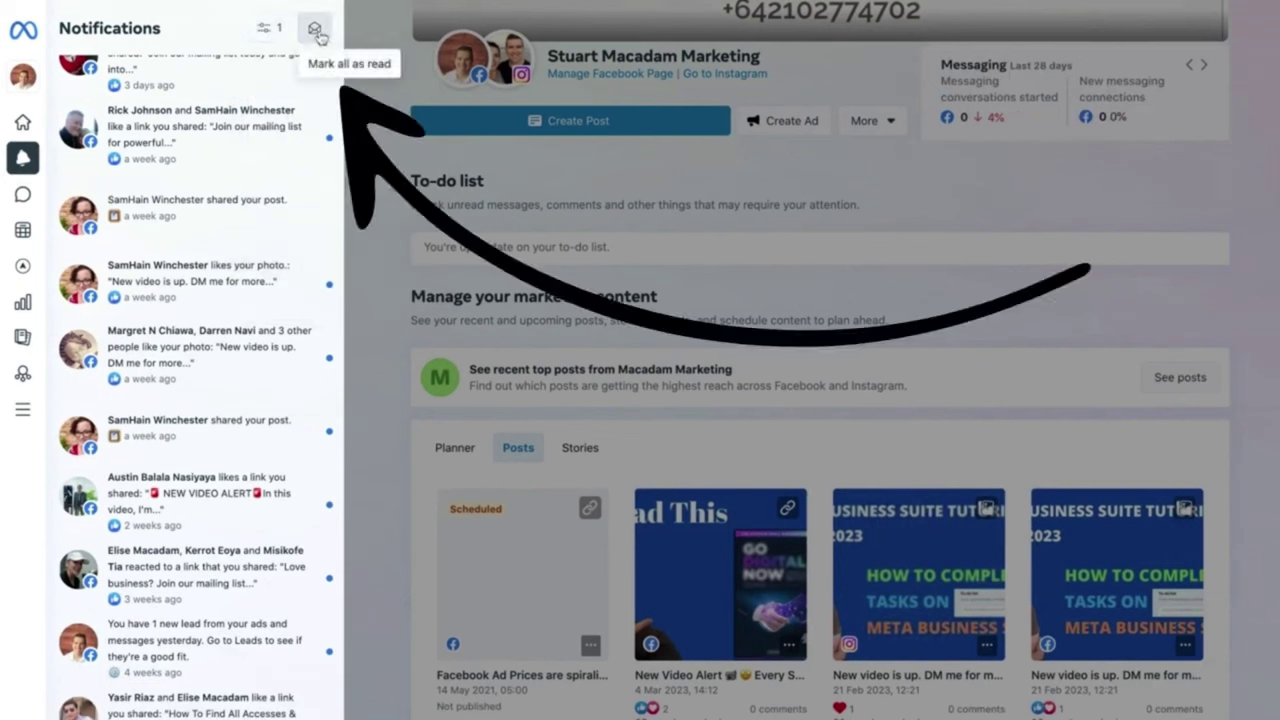
{"action": "left_click", "coordinate": [315, 31]}
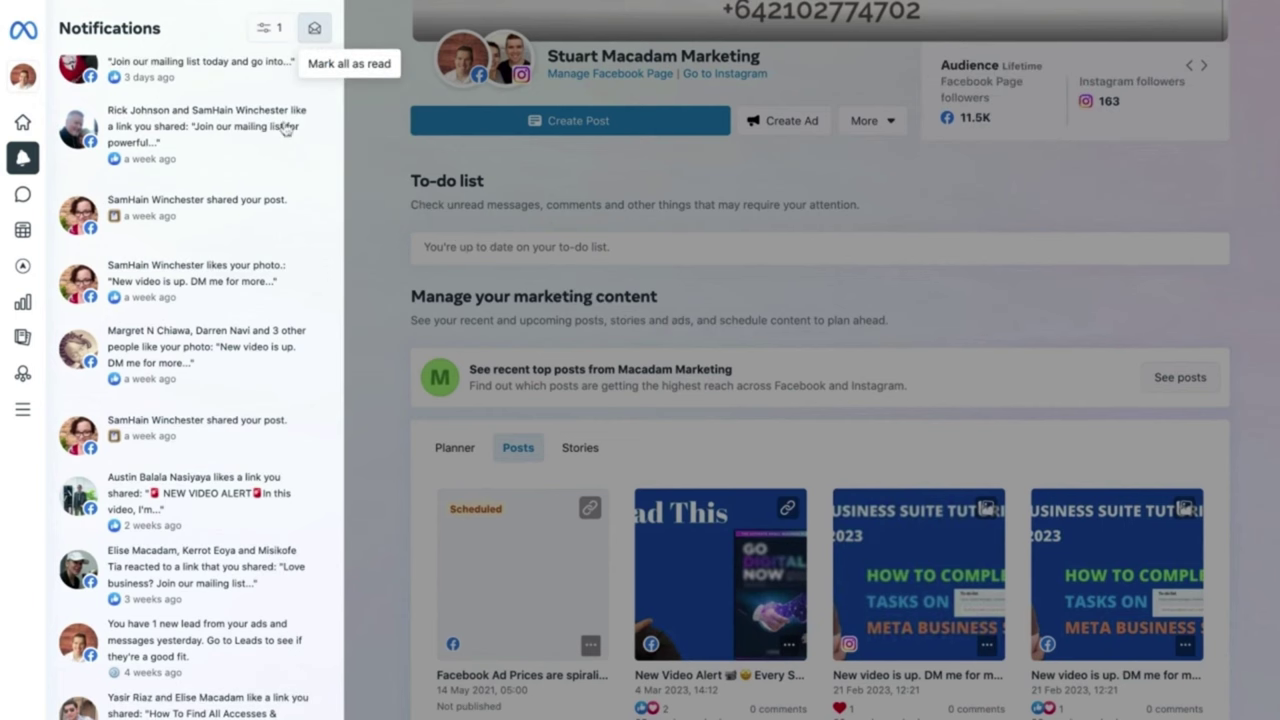
{"action": "scroll", "coordinate": [268, 210], "scroll_direction": "up", "scroll_amount": 5}
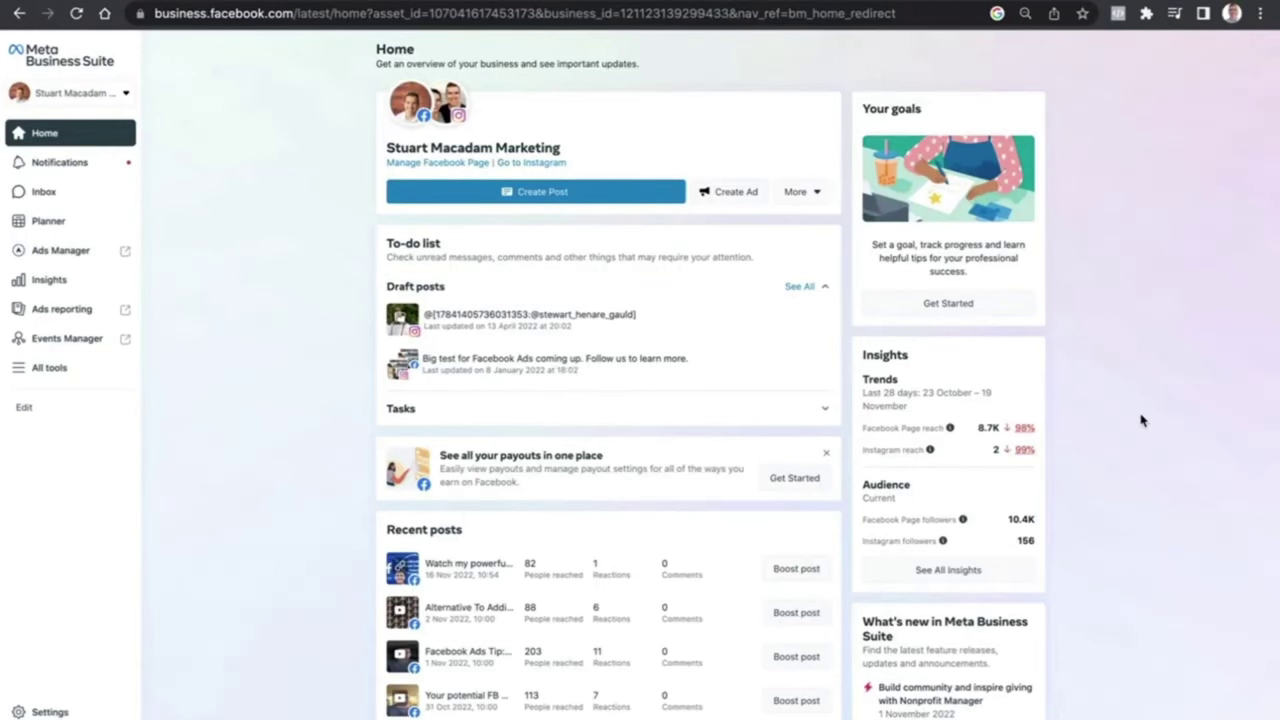
- Check the home page's additional creation options and start a new reel from the Planner's scheduling options
{"action": "left_click", "coordinate": [817, 195]}
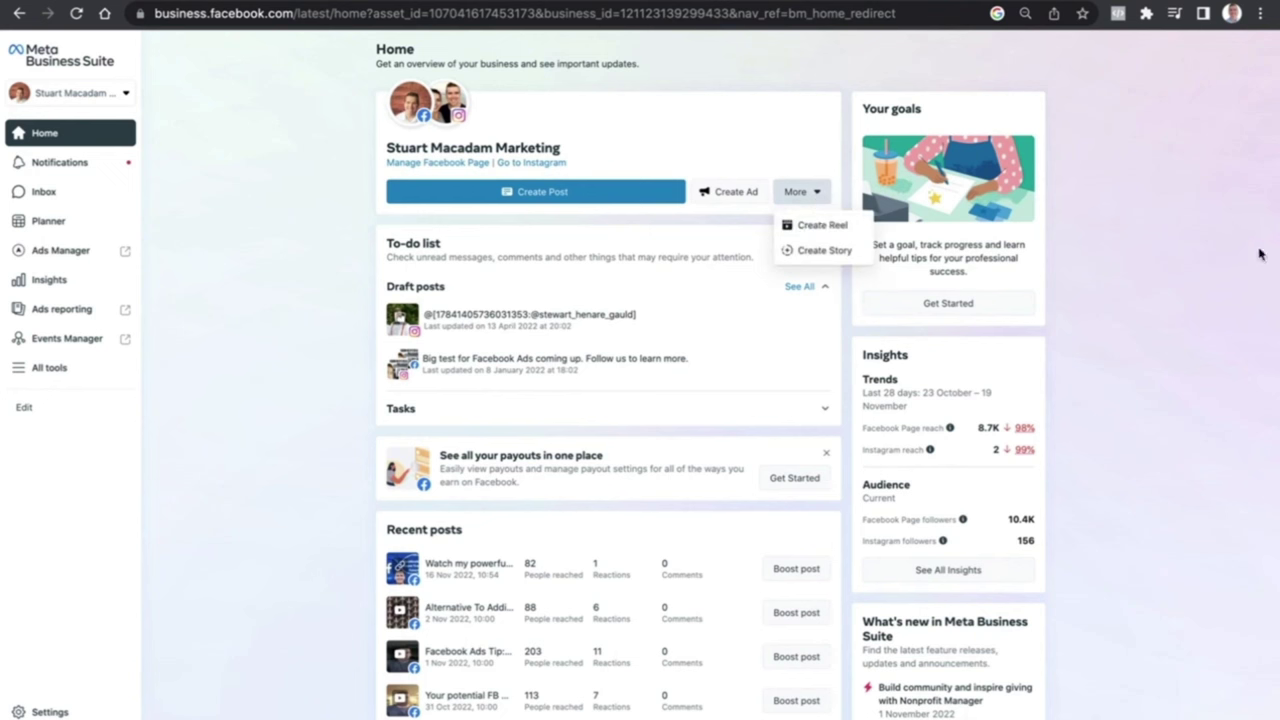
{"action": "left_click", "coordinate": [1220, 245]}
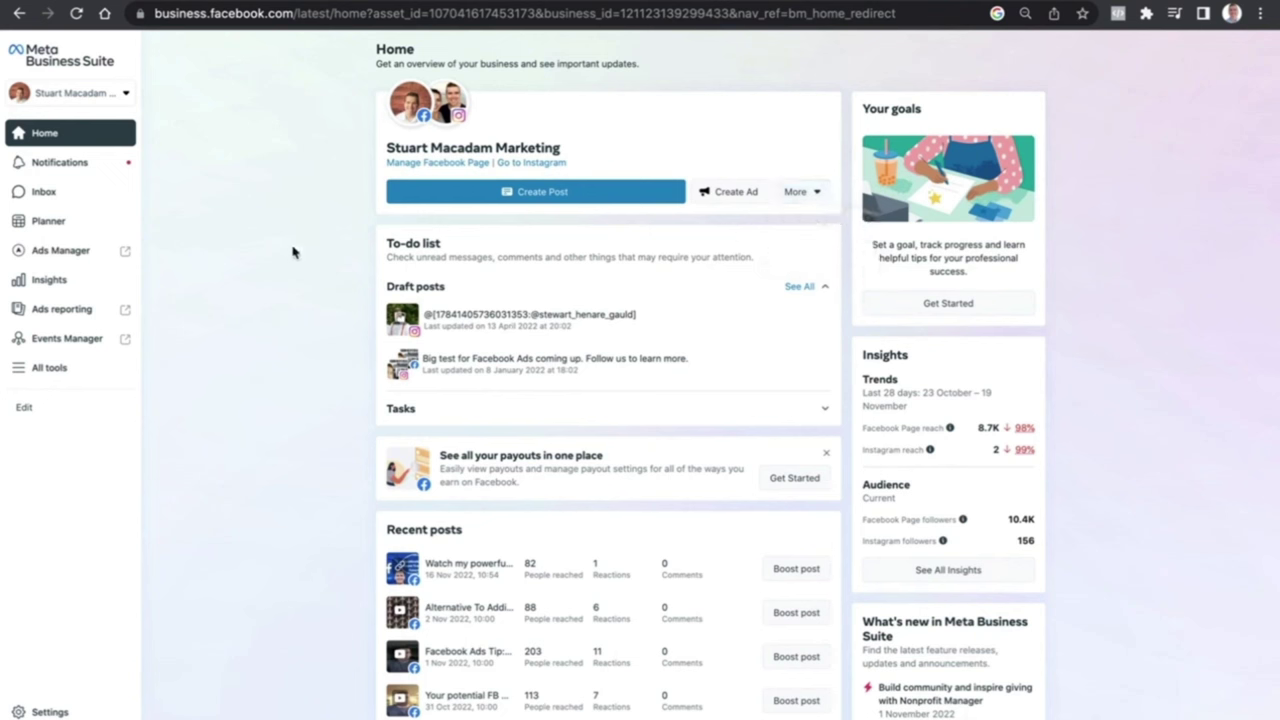
{"action": "left_click", "coordinate": [26, 229]}
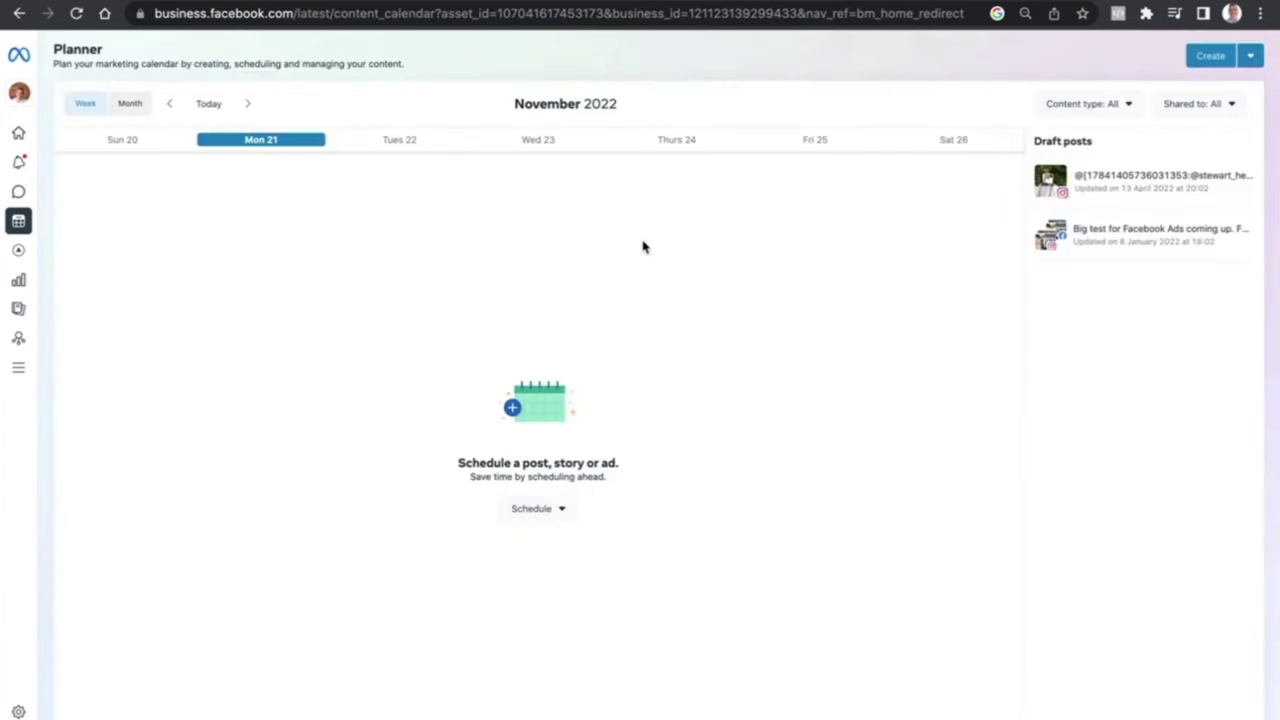
{"action": "left_click", "coordinate": [562, 510]}
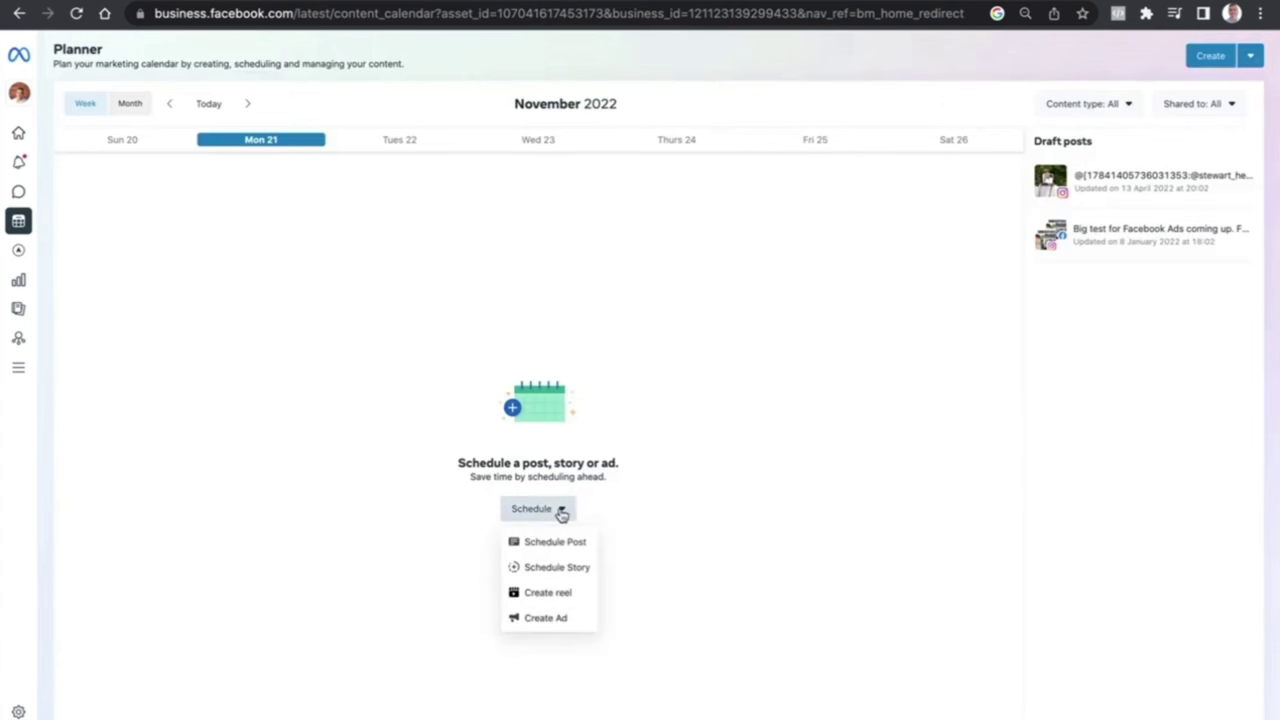
{"action": "left_click", "coordinate": [540, 600]}
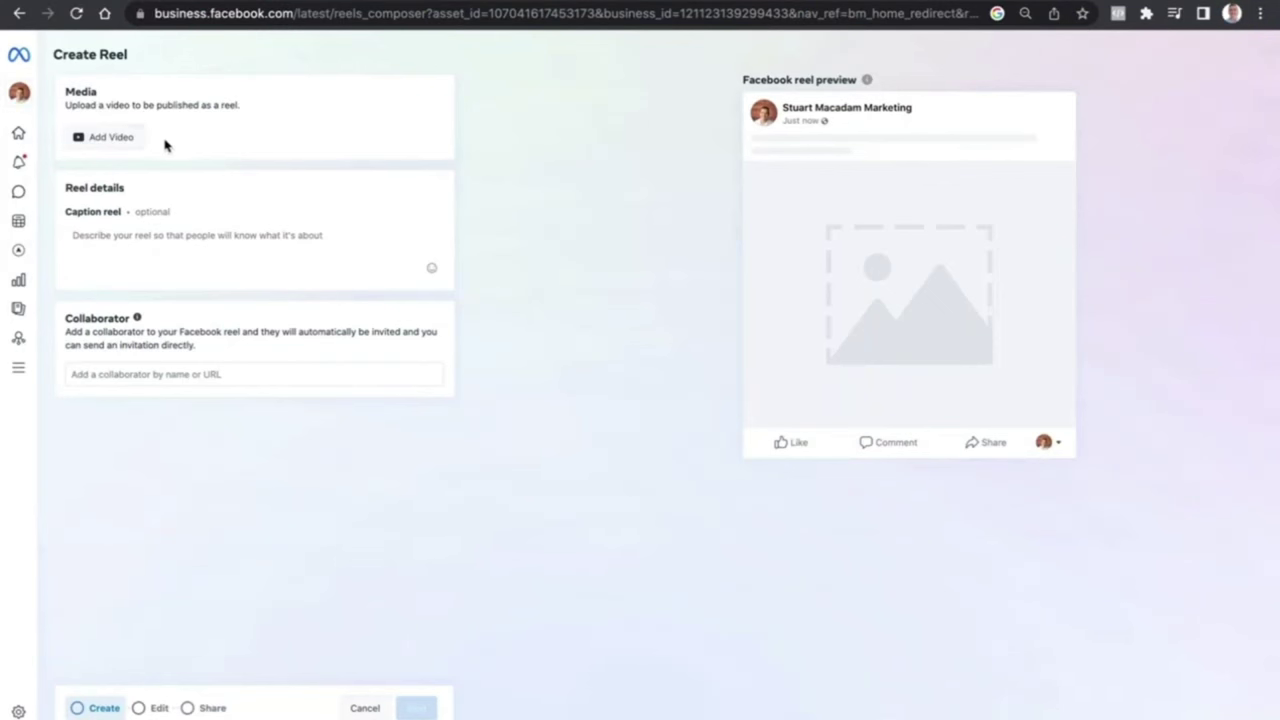
- Add the video NVP6-IG.mp4 to the reel, pause its preview and caption it "Awesome video"
{"action": "left_click", "coordinate": [108, 143]}
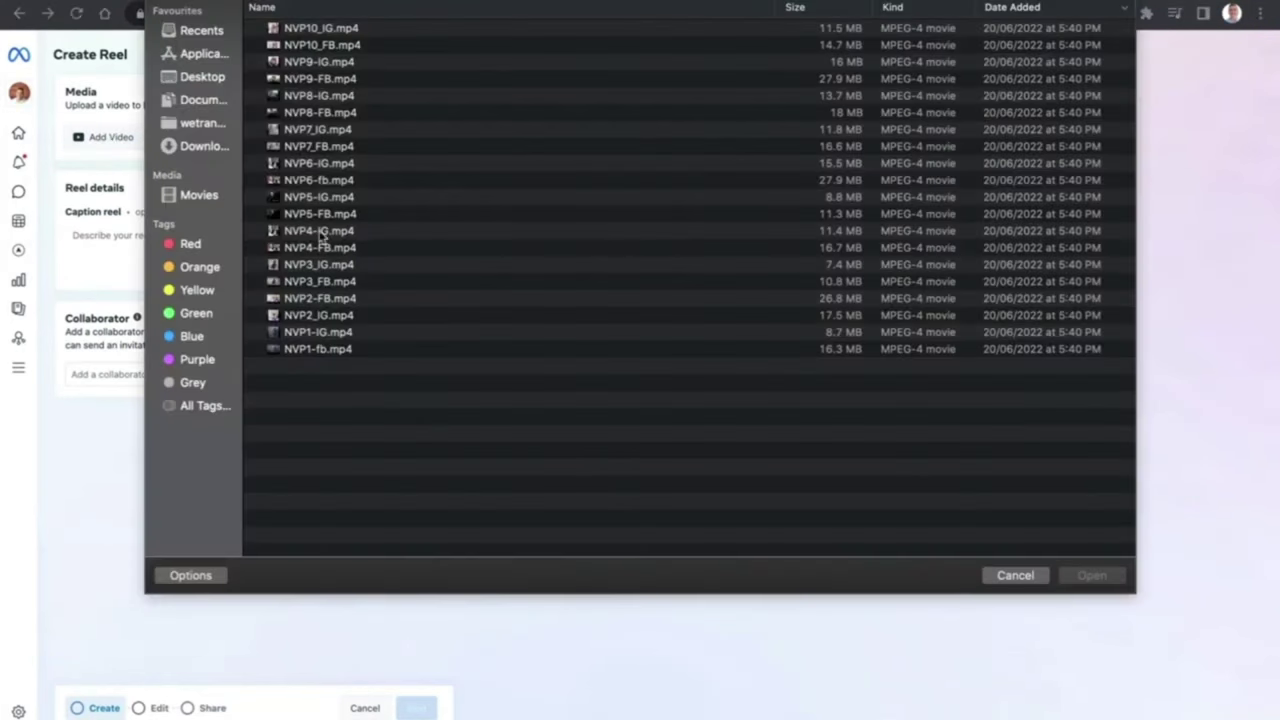
{"action": "double_click", "coordinate": [310, 163]}
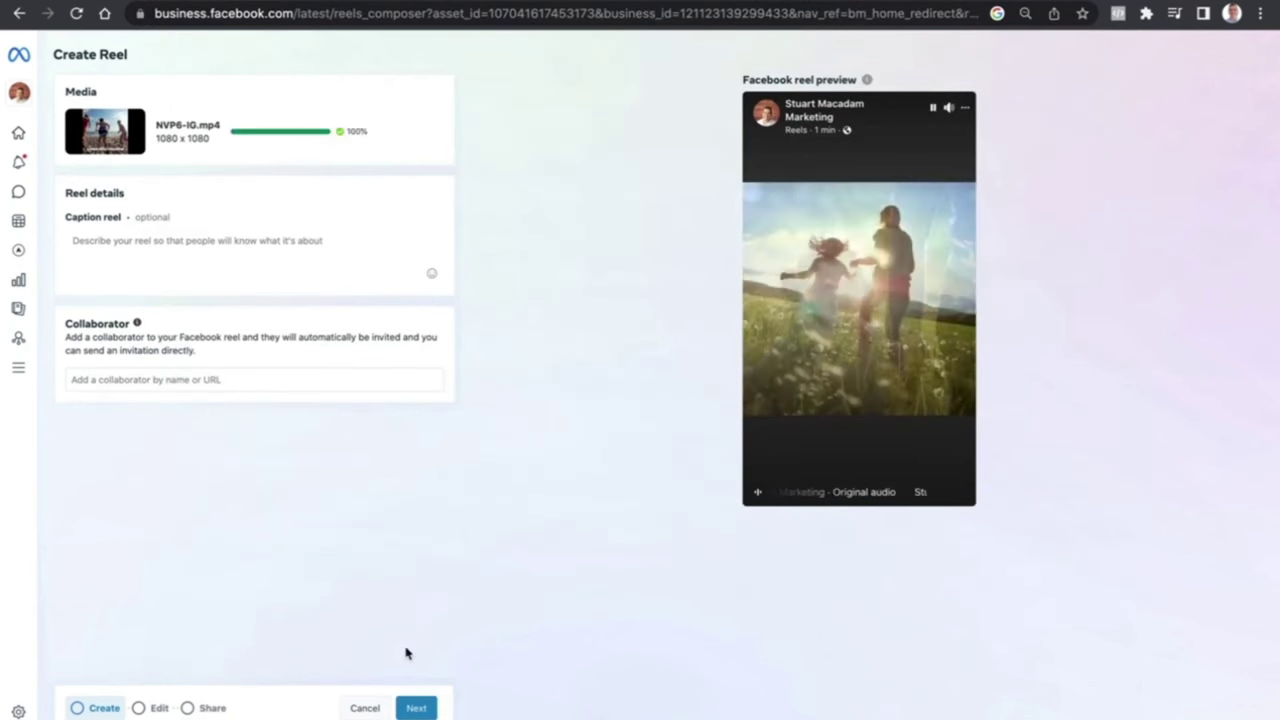
{"action": "left_click", "coordinate": [935, 109]}
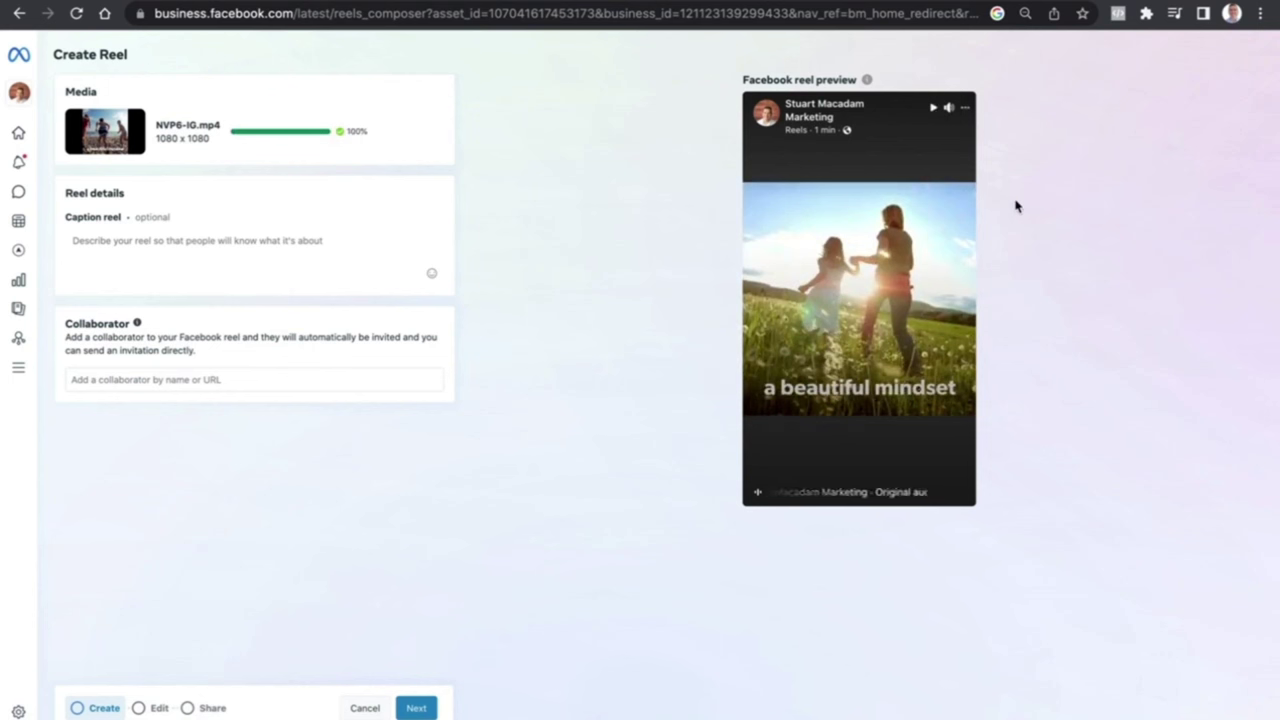
{"action": "left_click", "coordinate": [145, 250]}
{"action": "type", "text": "Awesome video"}
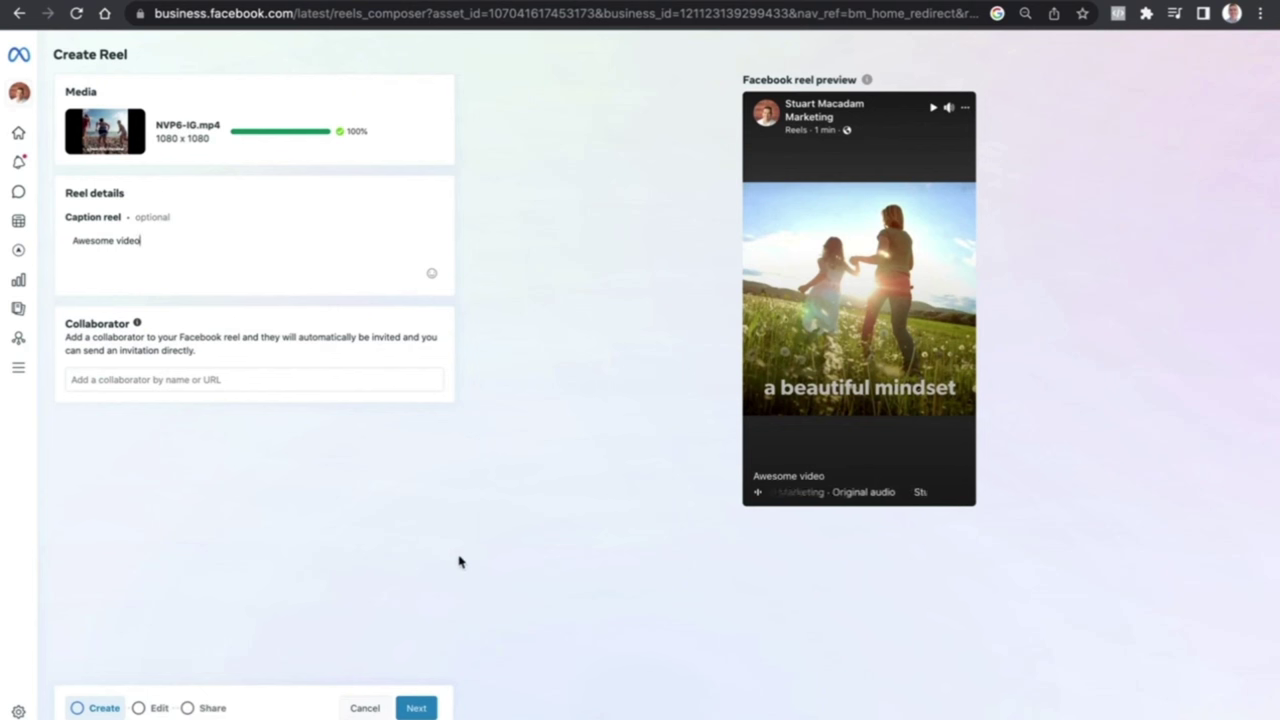
- Trim the reel's video to end at about 8 seconds and play back the trimmed preview briefly
{"action": "left_click", "coordinate": [415, 708]}
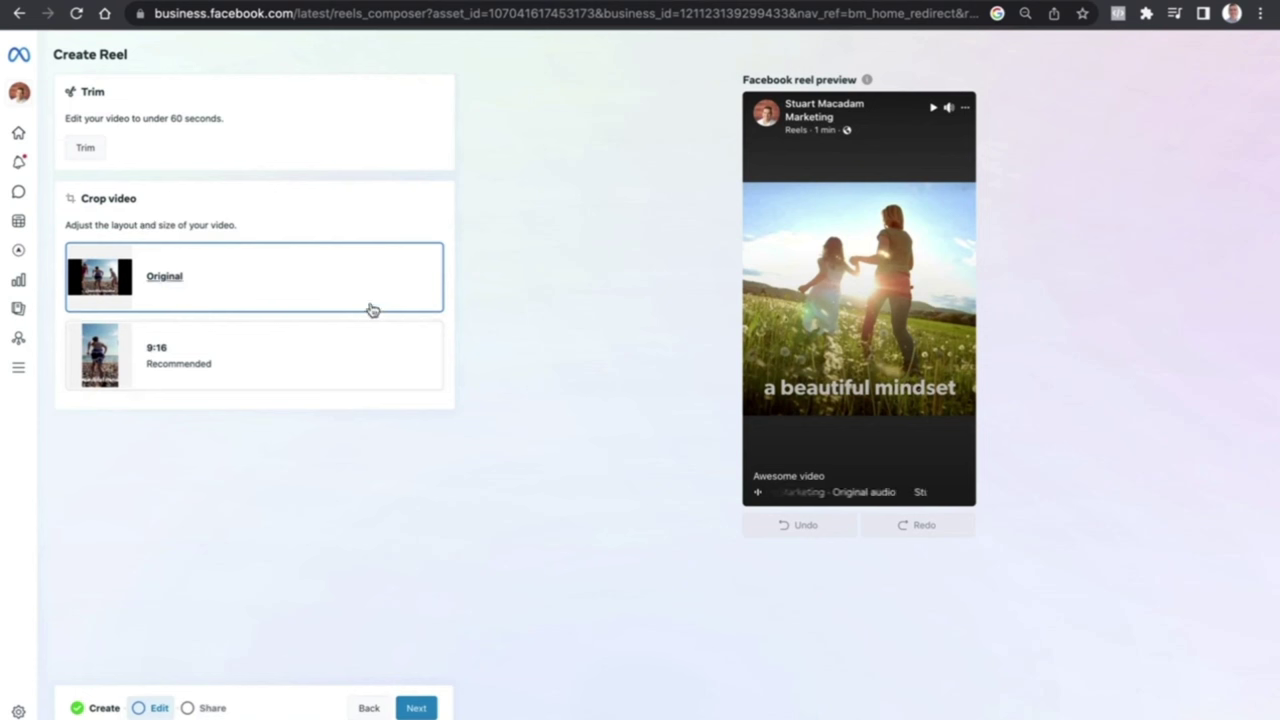
{"action": "left_click", "coordinate": [88, 149]}
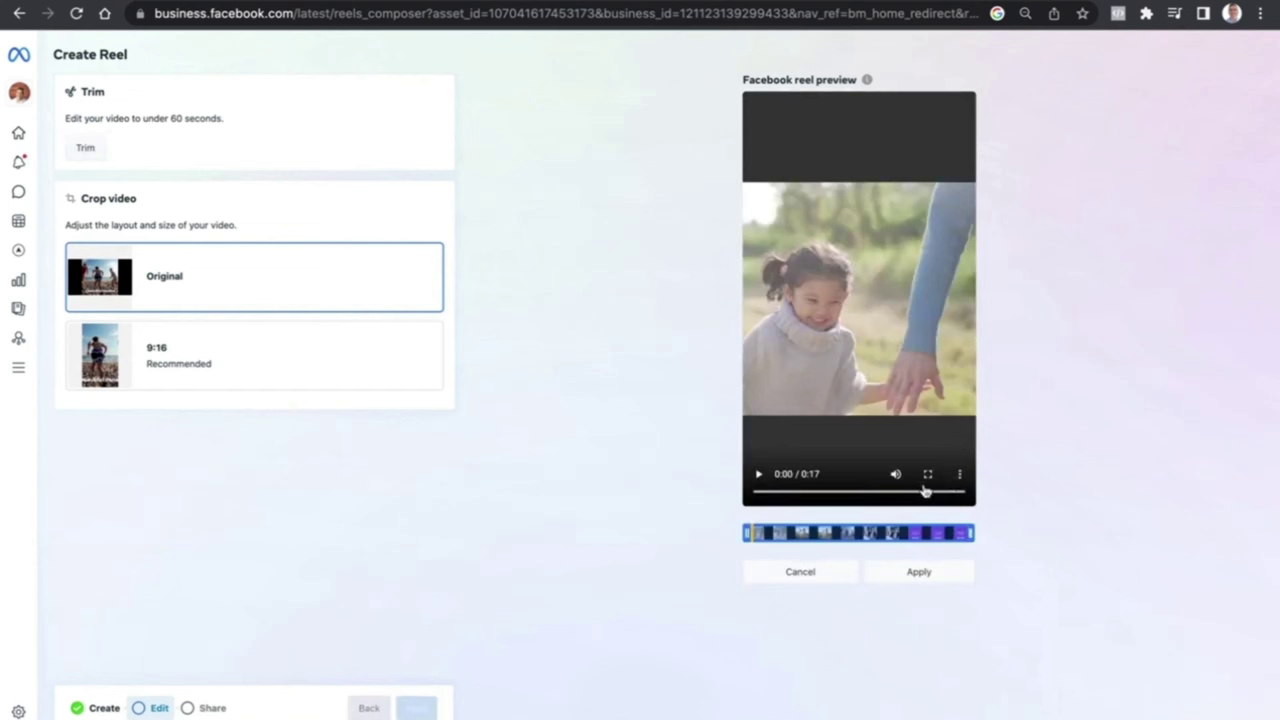
{"action": "left_click_drag", "start_coordinate": [980, 532], "coordinate": [862, 531]}
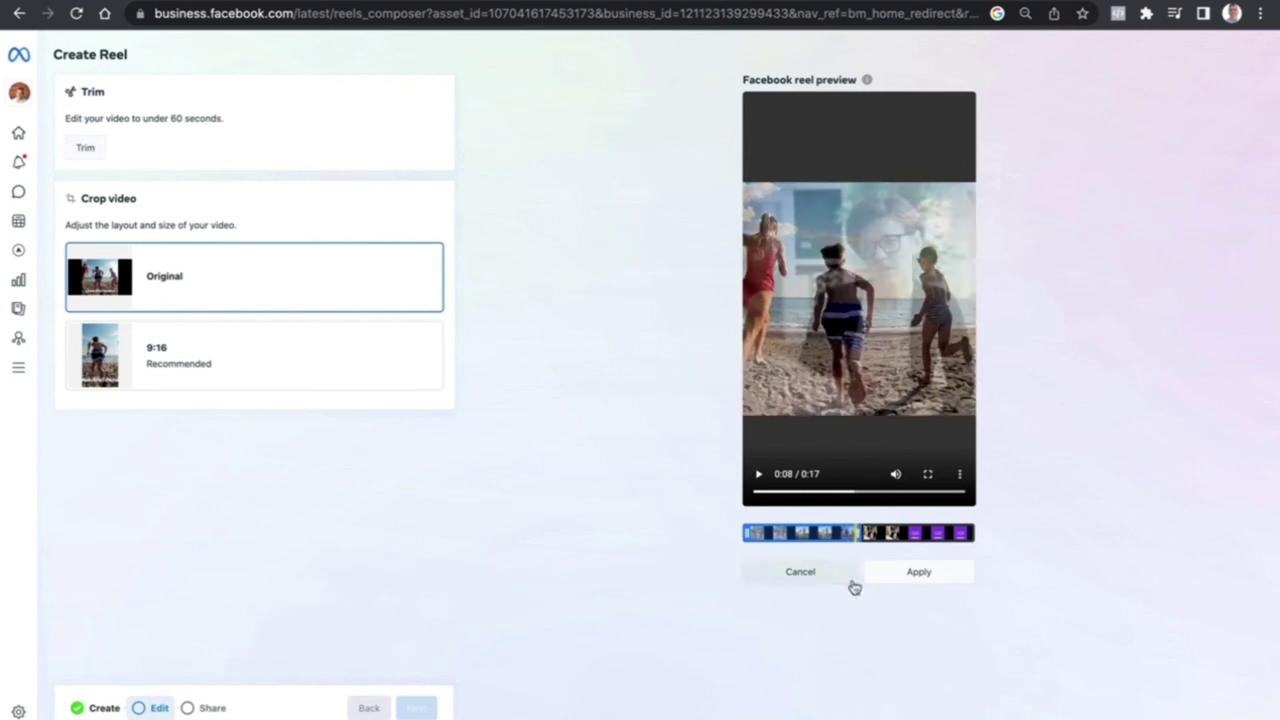
{"action": "left_click", "coordinate": [919, 573]}
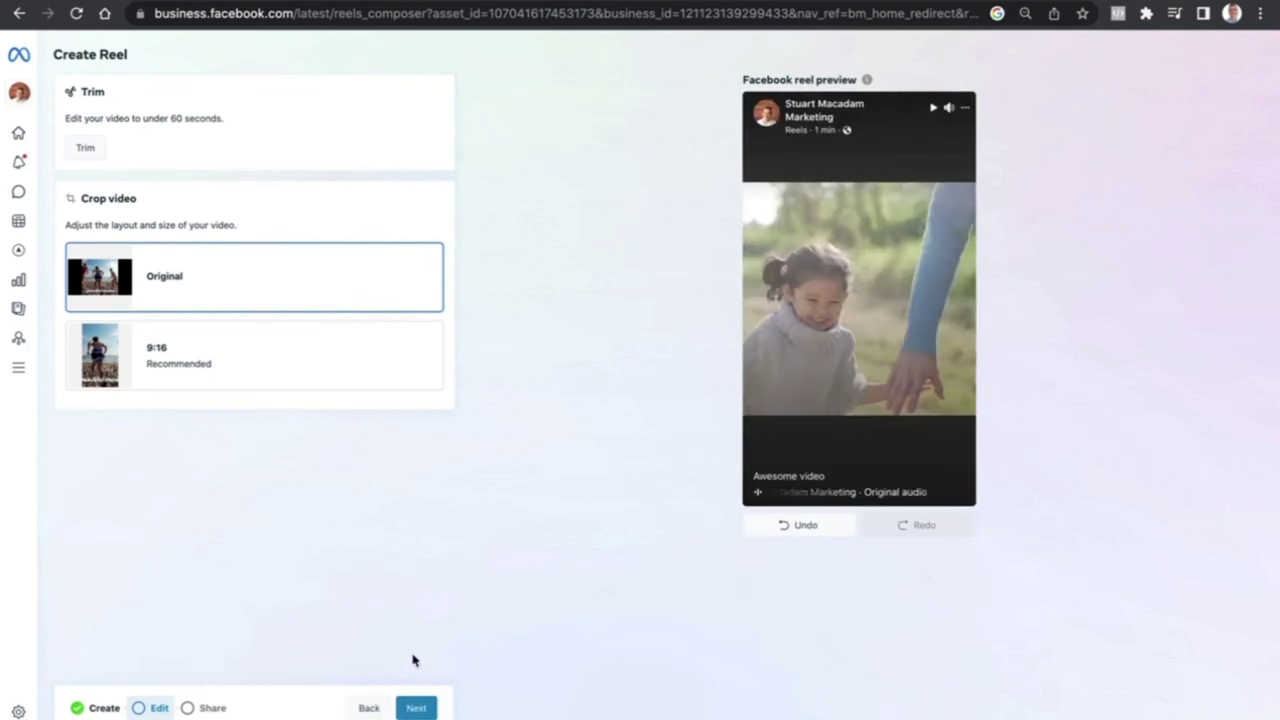
{"action": "left_click", "coordinate": [933, 107]}
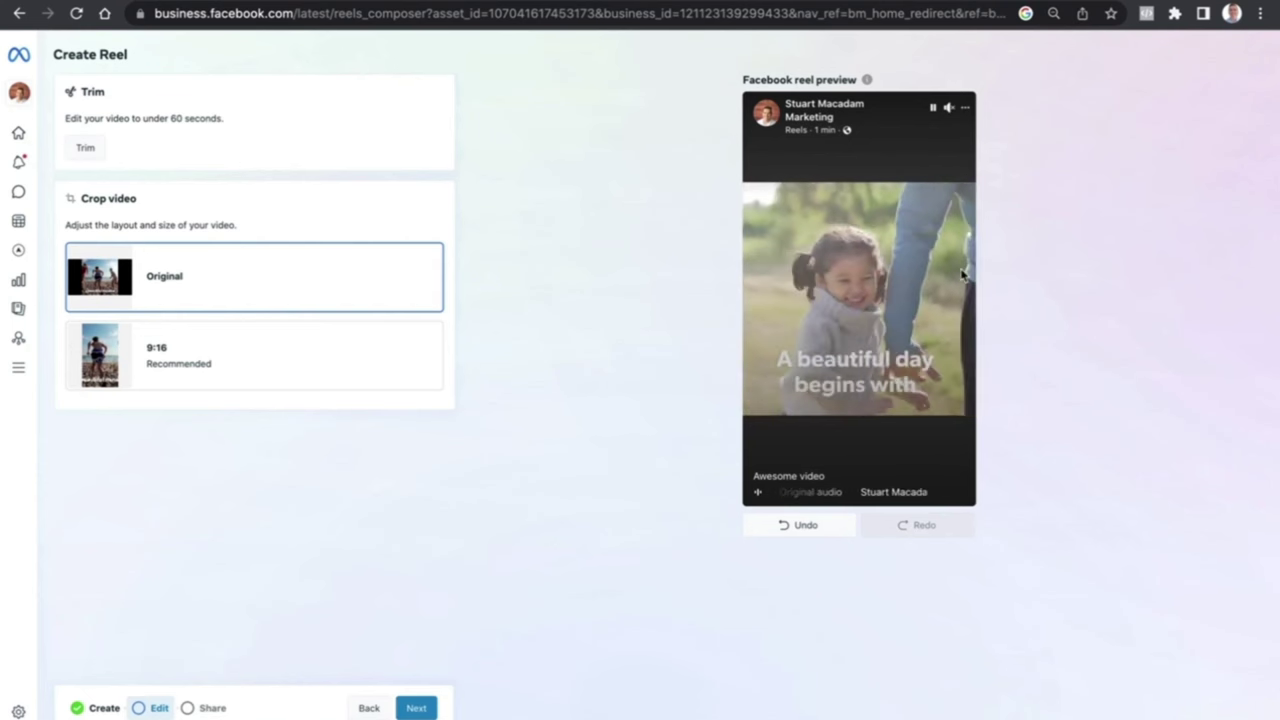
{"action": "left_click", "coordinate": [932, 107]}
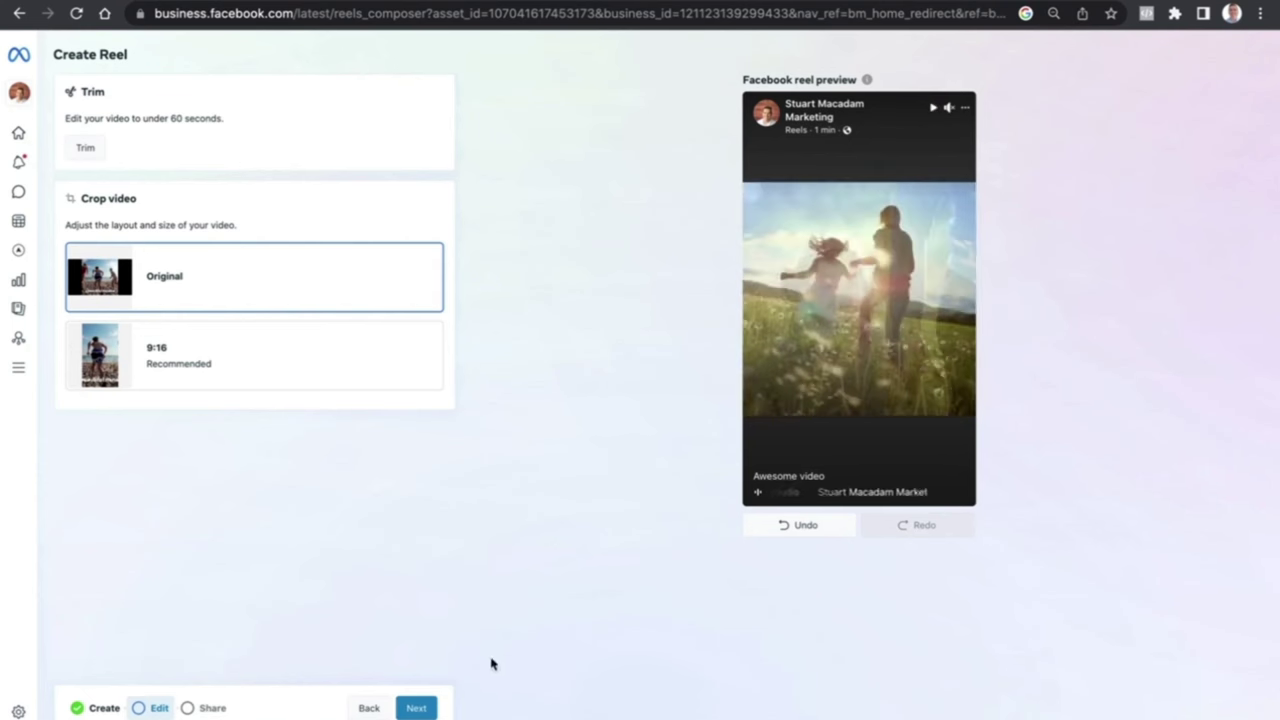
- Turn off remixing for the reel, dismiss the Remix introduction and share the reel immediately
{"action": "left_click", "coordinate": [416, 707]}
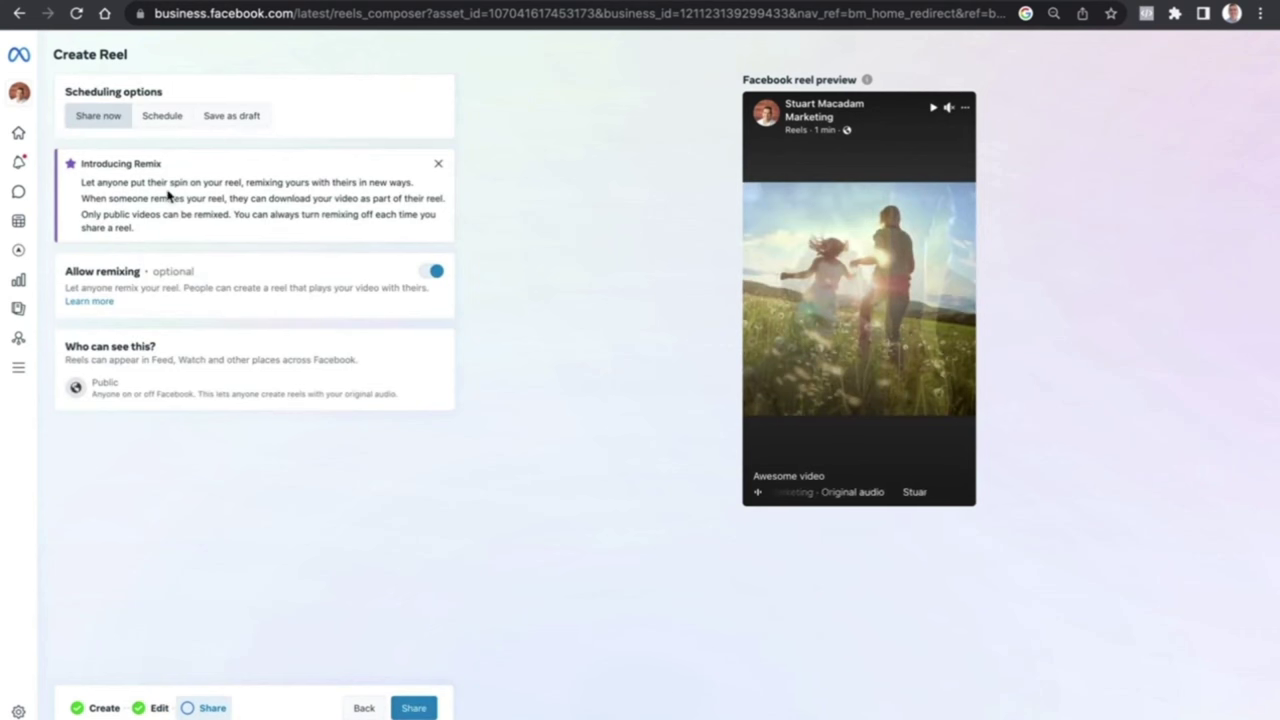
{"action": "scroll", "coordinate": [168, 197], "scroll_direction": "up", "scroll_amount": 5}
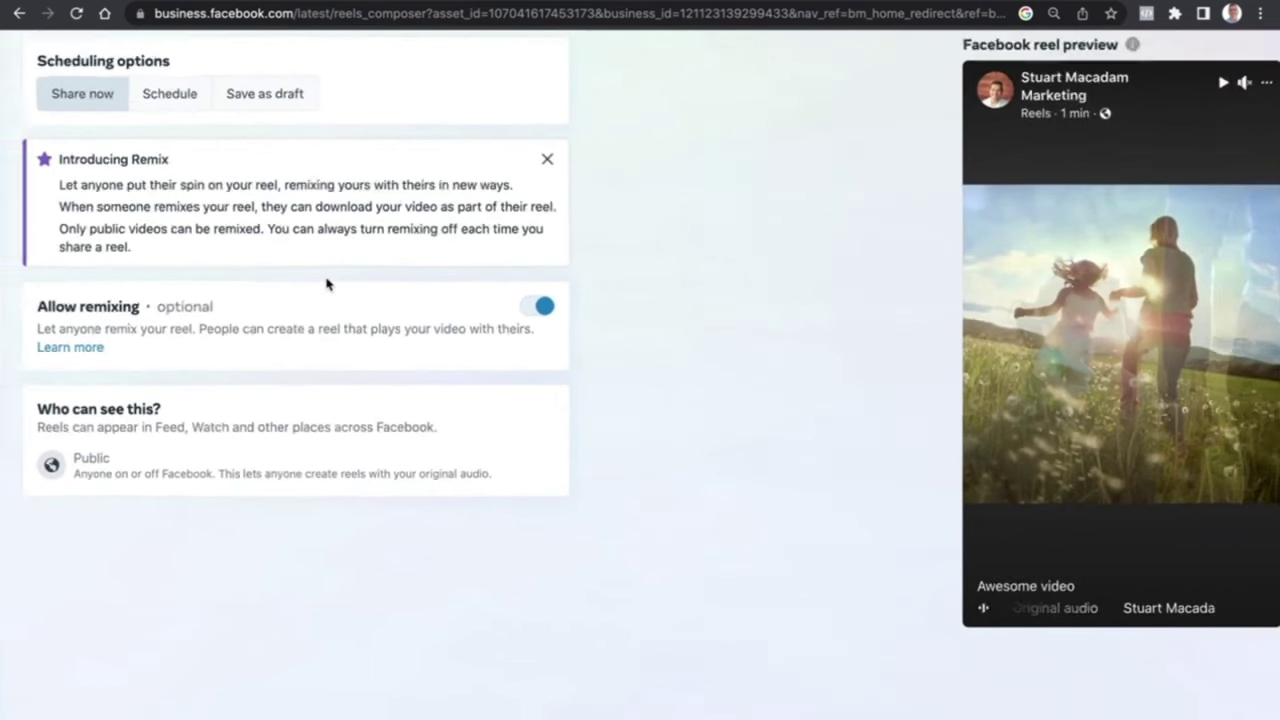
{"action": "scroll", "coordinate": [326, 285], "scroll_direction": "down", "scroll_amount": 2}
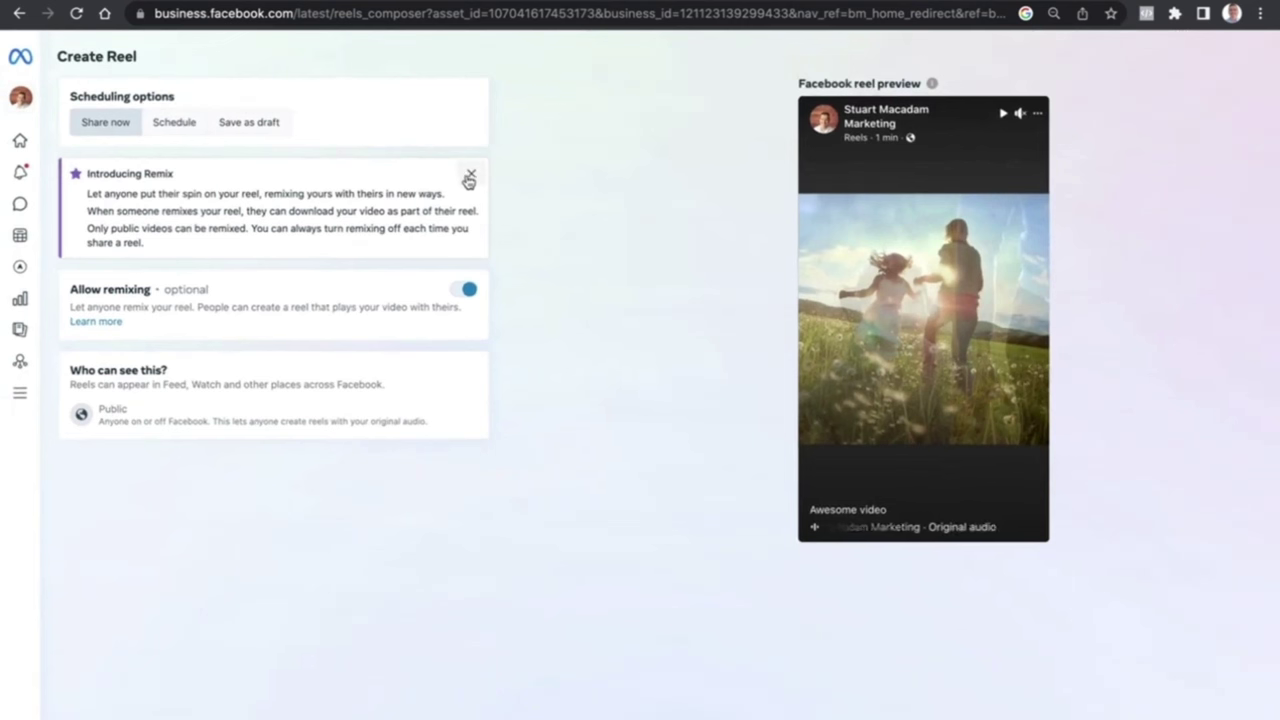
{"action": "left_click", "coordinate": [470, 291]}
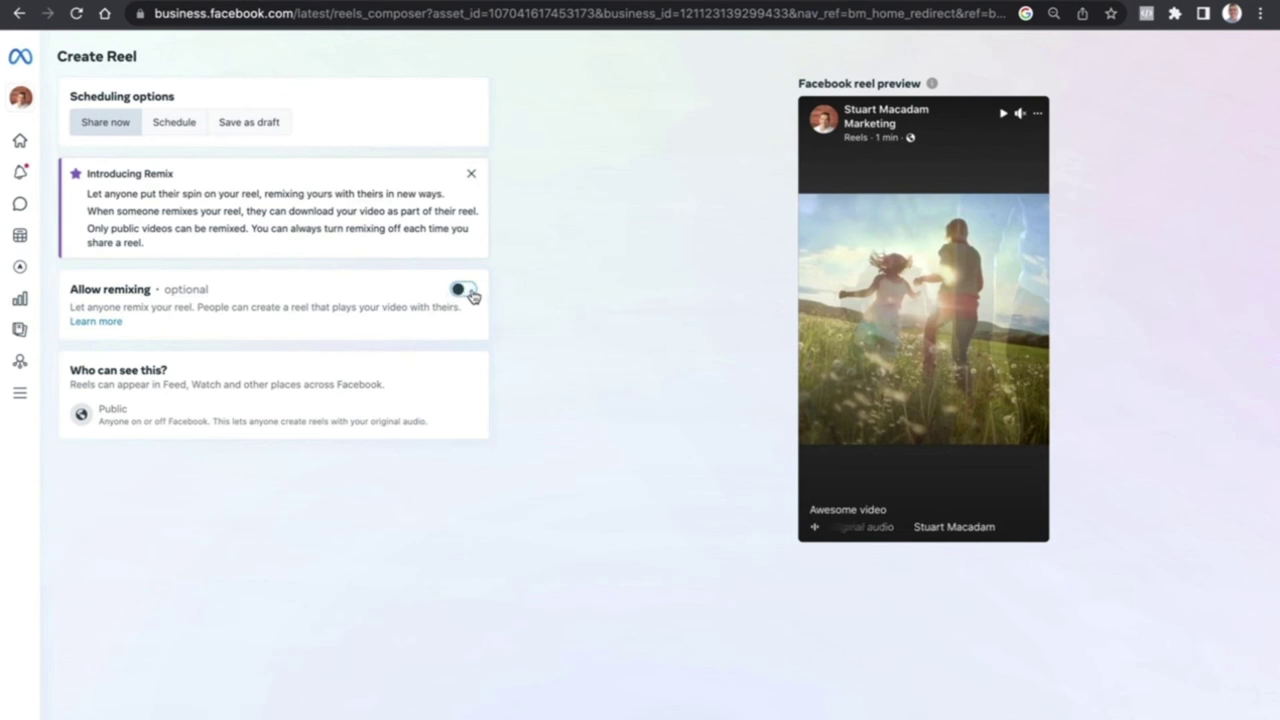
{"action": "left_click", "coordinate": [470, 176]}
{"action": "key", "text": "ctrl+minus"}
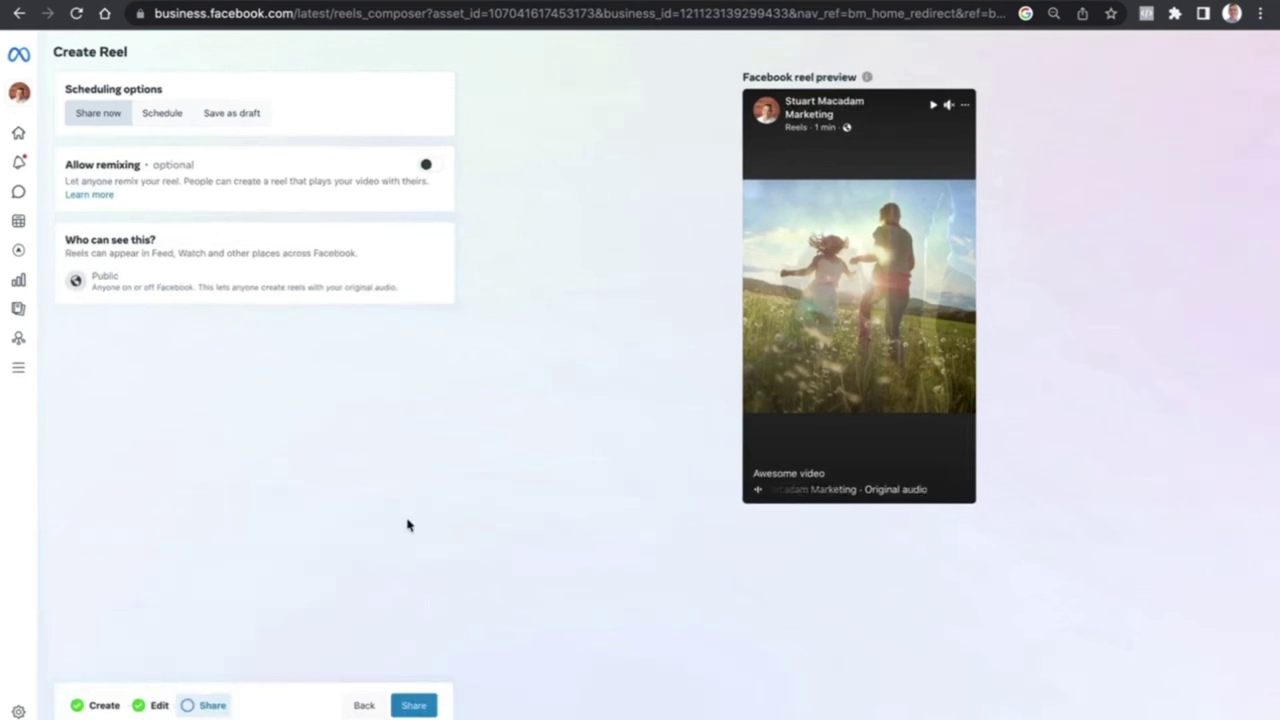
{"action": "left_click", "coordinate": [415, 706]}
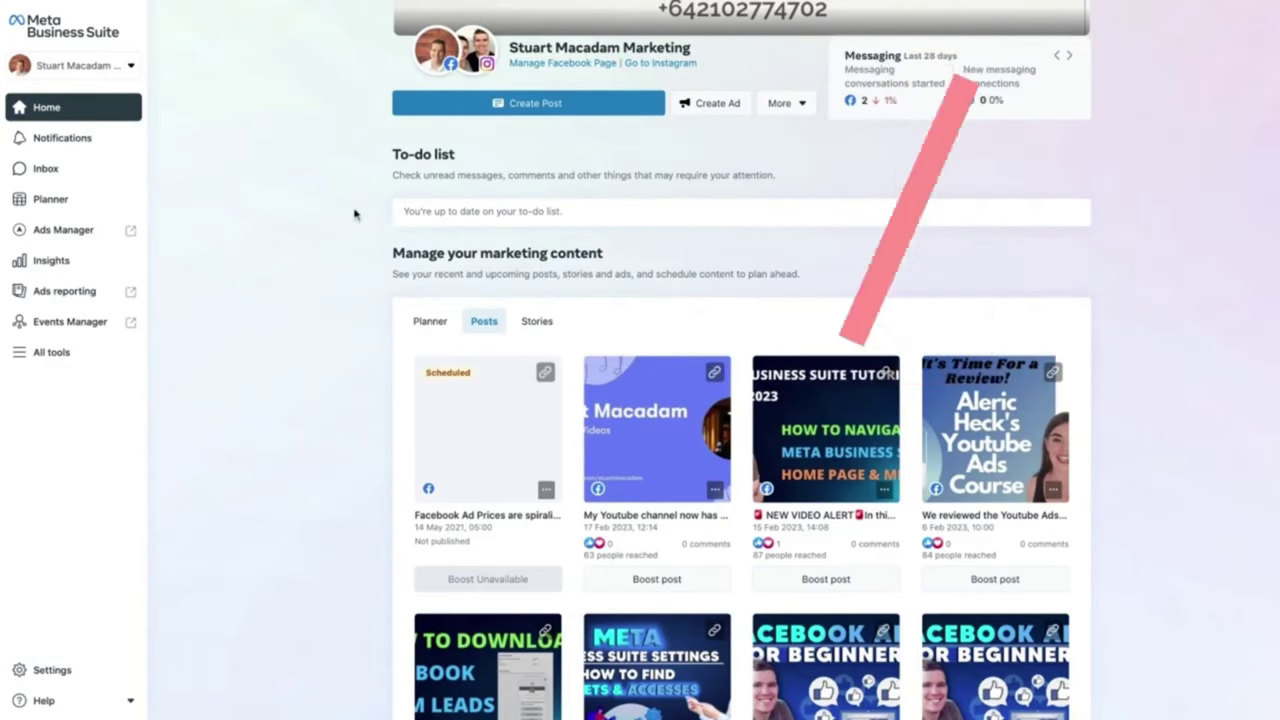
- Check which other content types can be created from the home page
{"action": "left_click", "coordinate": [800, 106]}
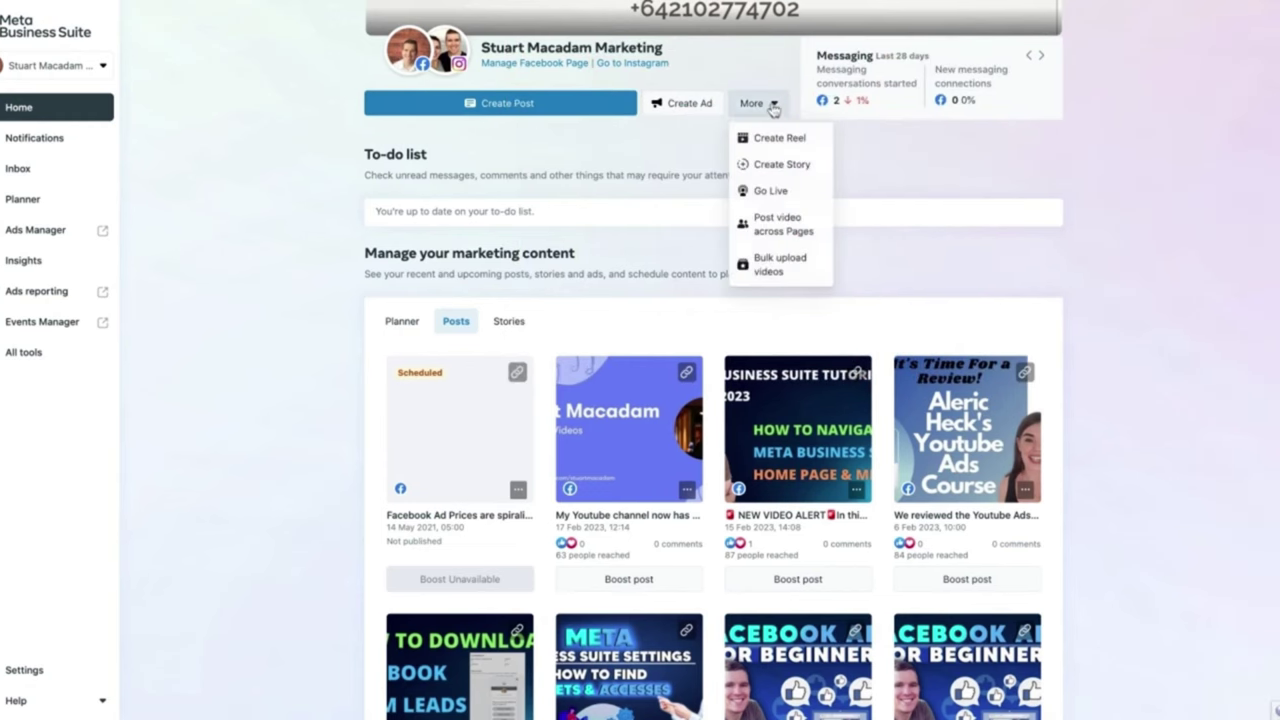
{"action": "left_click", "coordinate": [883, 170]}
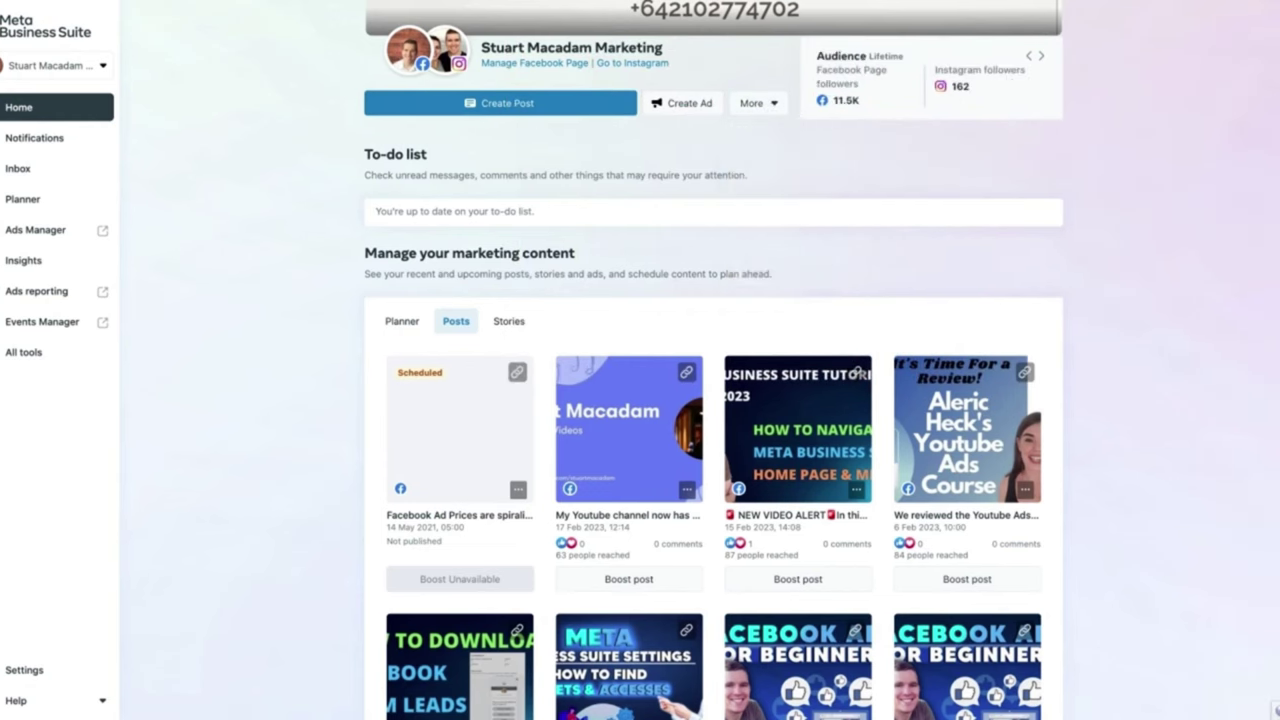
{"action": "scroll", "coordinate": [713, 400], "scroll_direction": "up", "scroll_amount": 3}
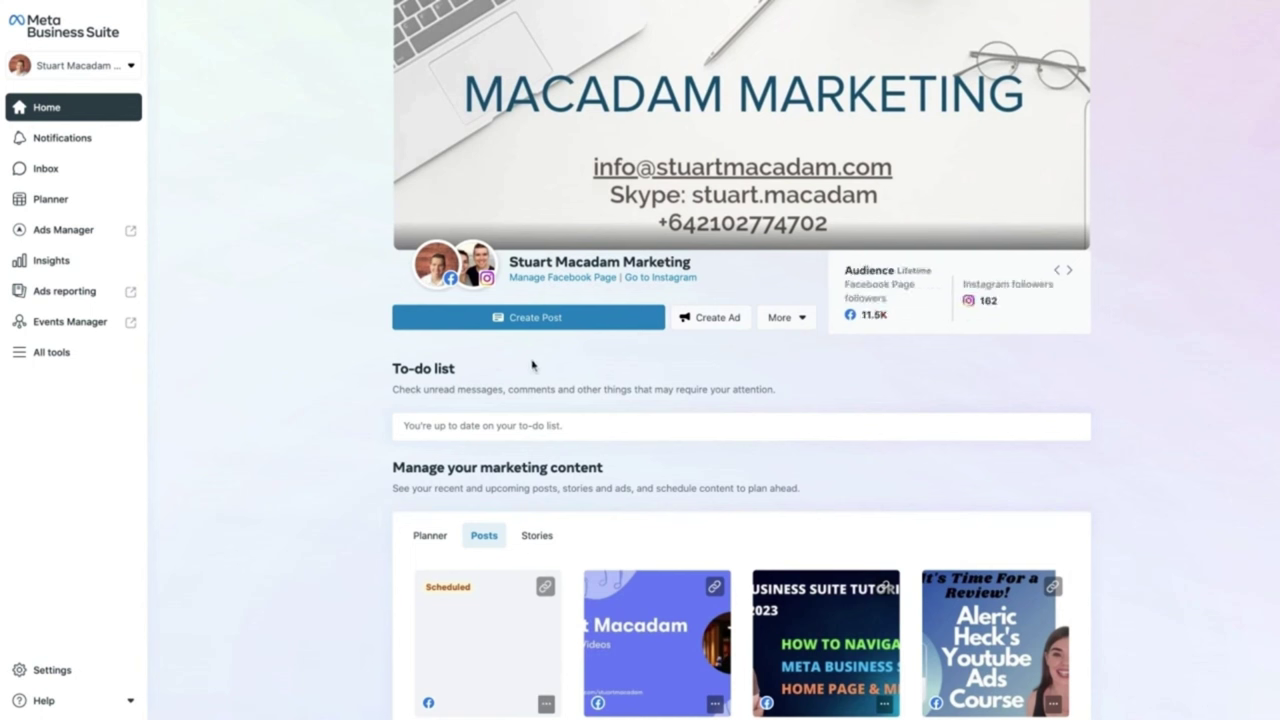
- Start a new post and set it to publish to both the Facebook page and the Instagram account
{"action": "left_click", "coordinate": [480, 318]}
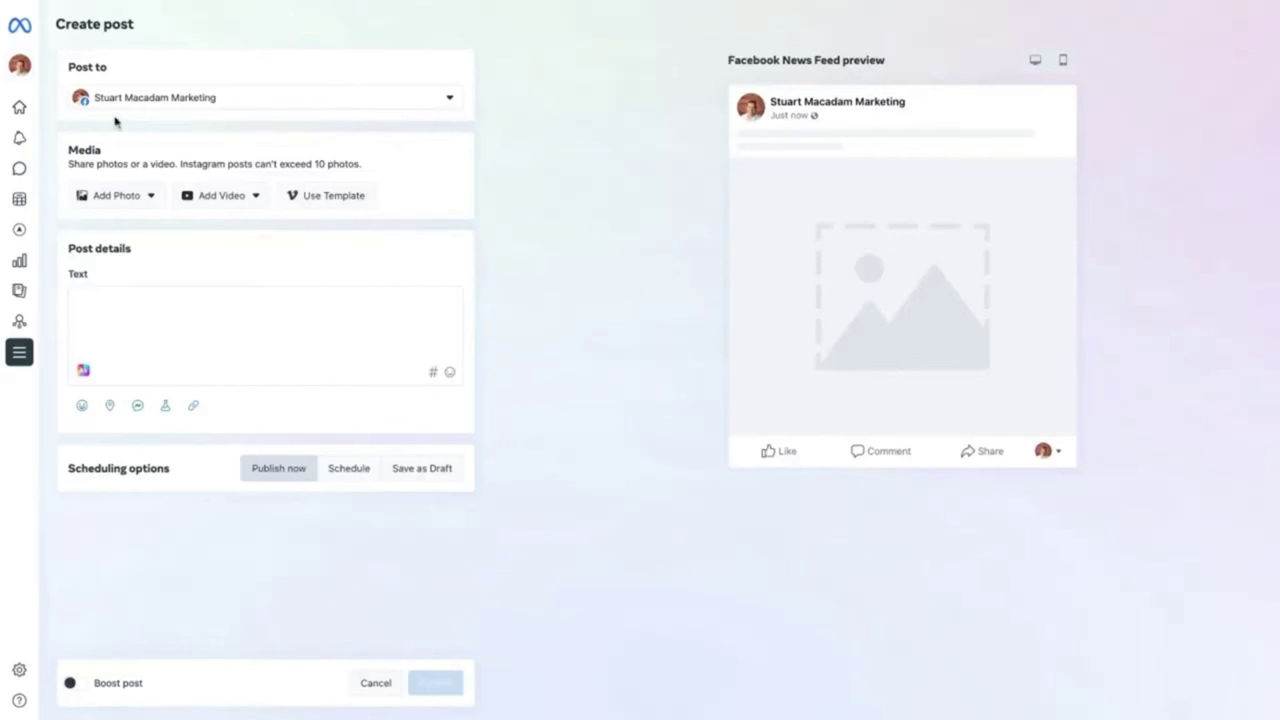
{"action": "left_click", "coordinate": [450, 100]}
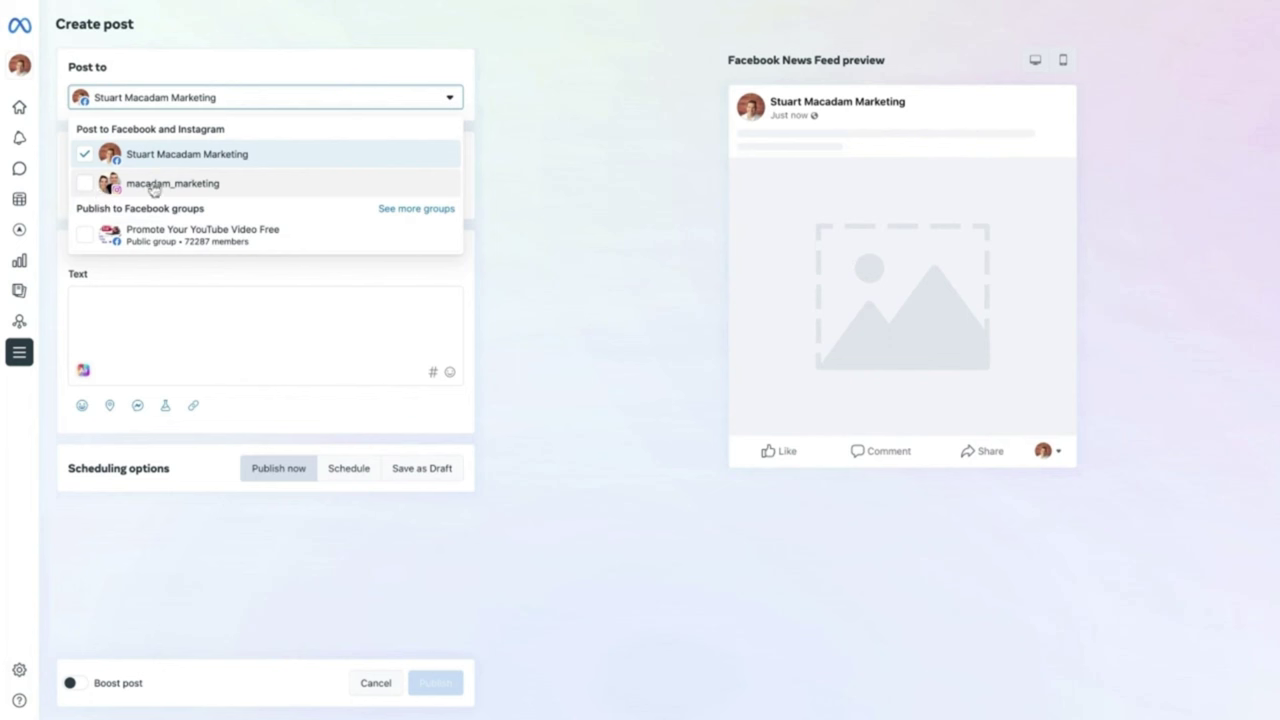
{"action": "left_click", "coordinate": [86, 186]}
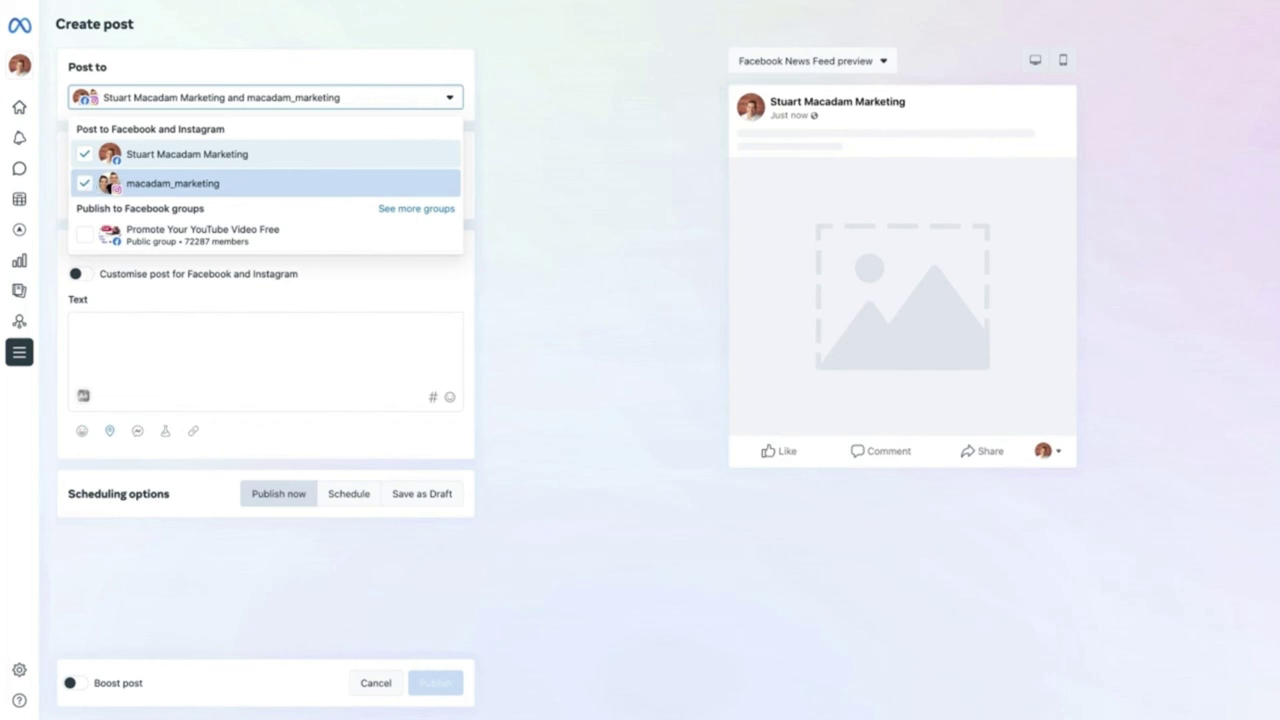
{"action": "left_click", "coordinate": [84, 157]}
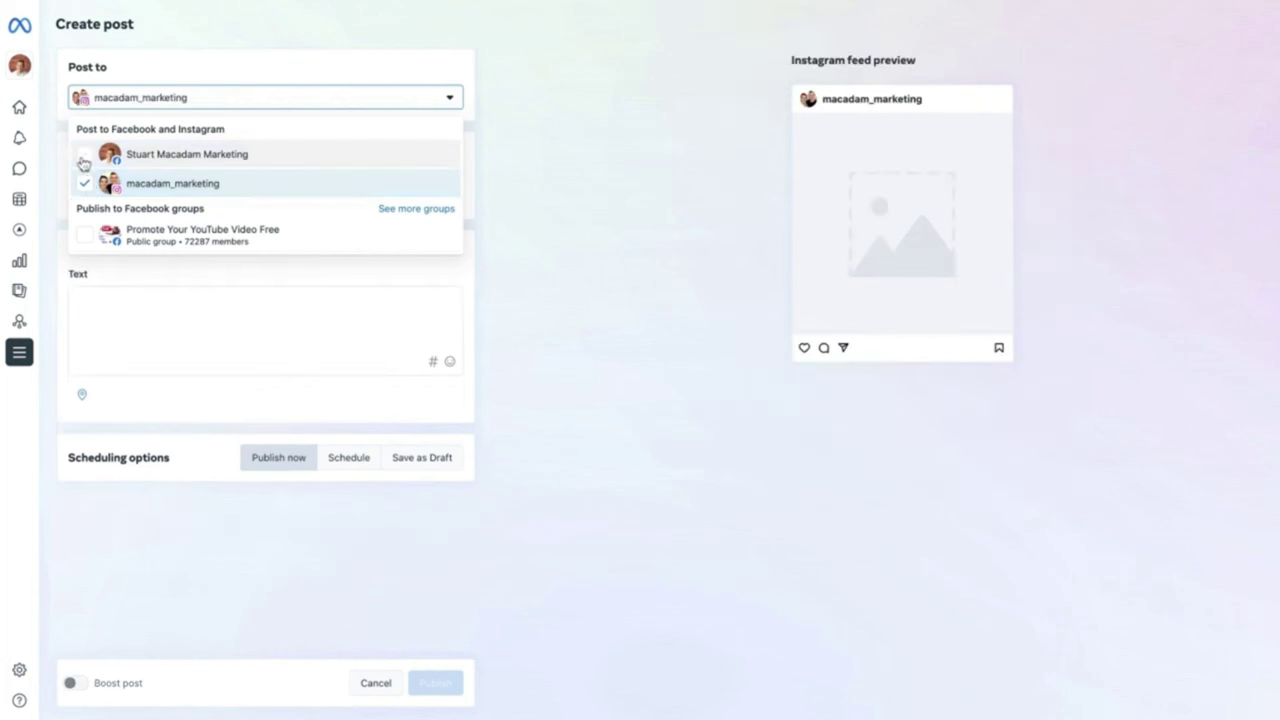
{"action": "left_click", "coordinate": [84, 154]}
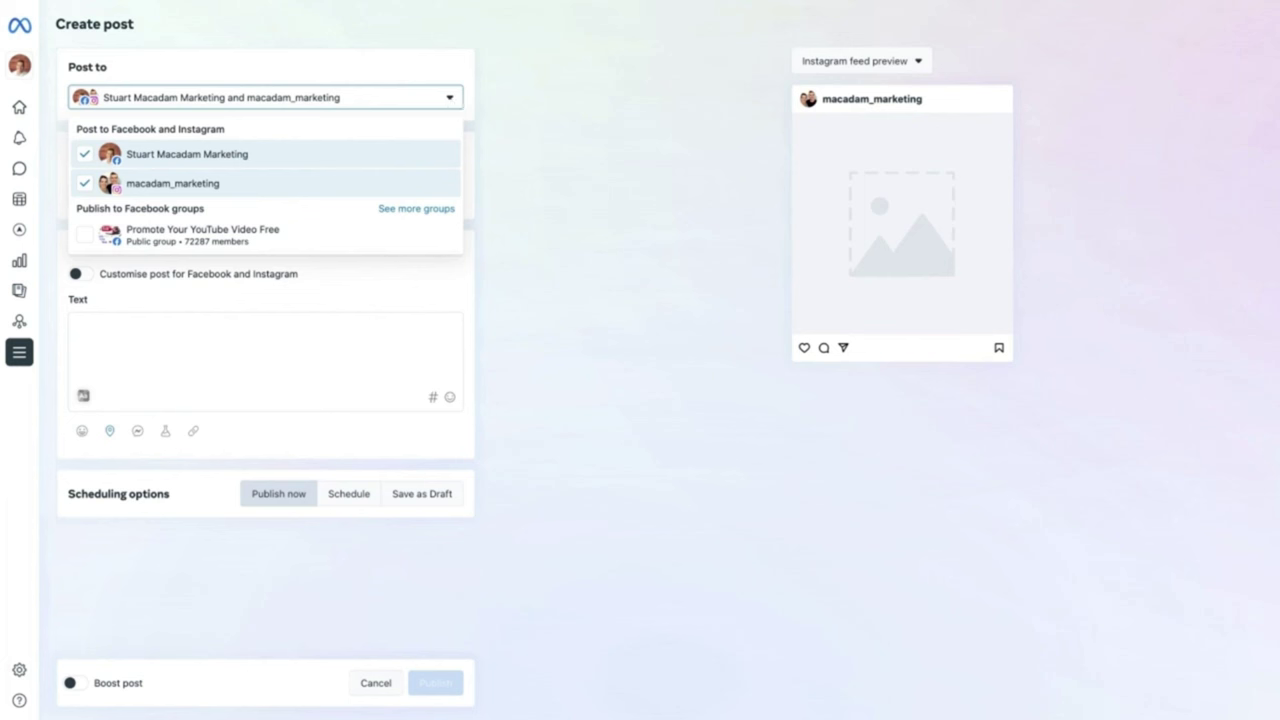
{"action": "key", "text": "Escape"}
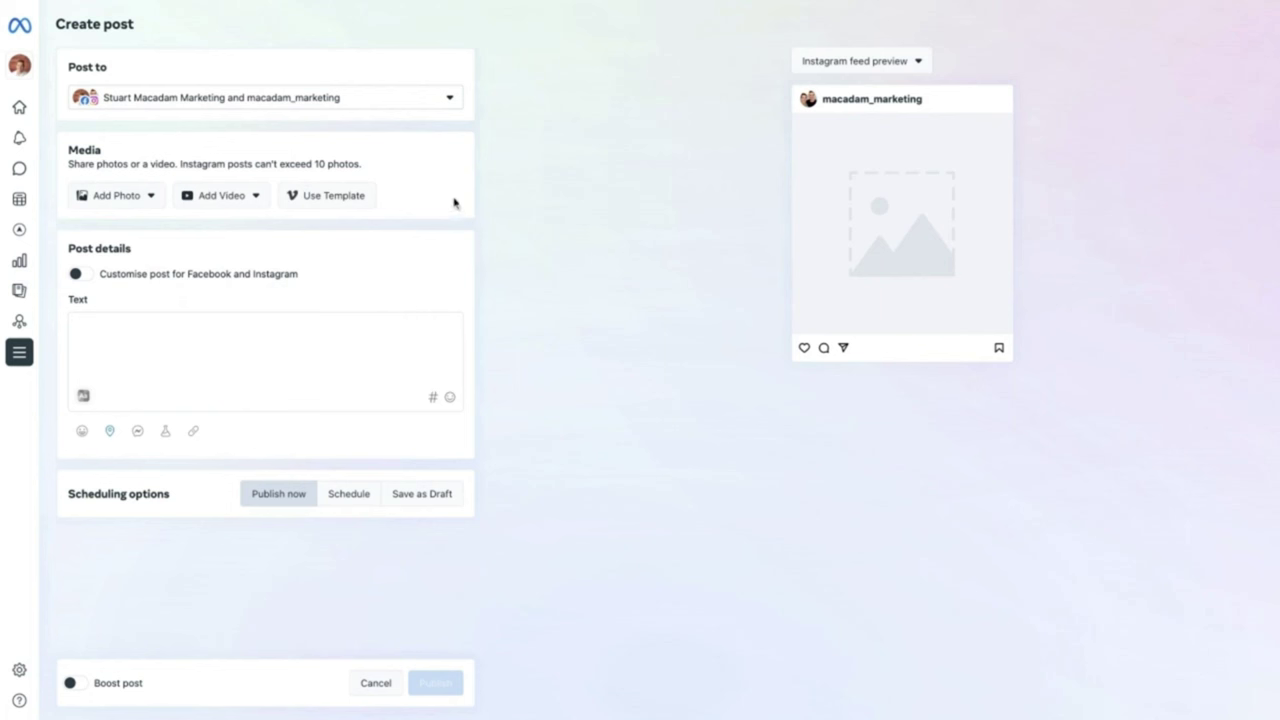
- Add the Meta Business Suite tutorial photo to the post with the text "New video is up. DM me for more details."
{"action": "left_click", "coordinate": [128, 204]}
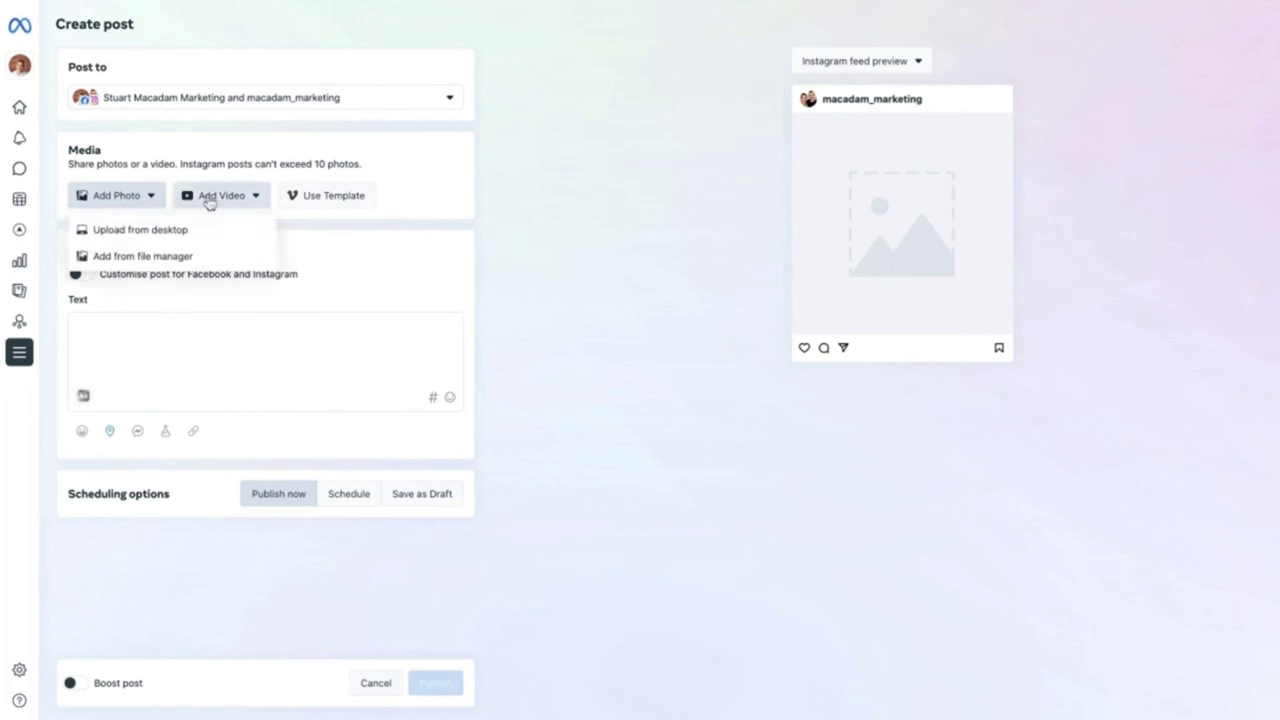
{"action": "left_click", "coordinate": [209, 198]}
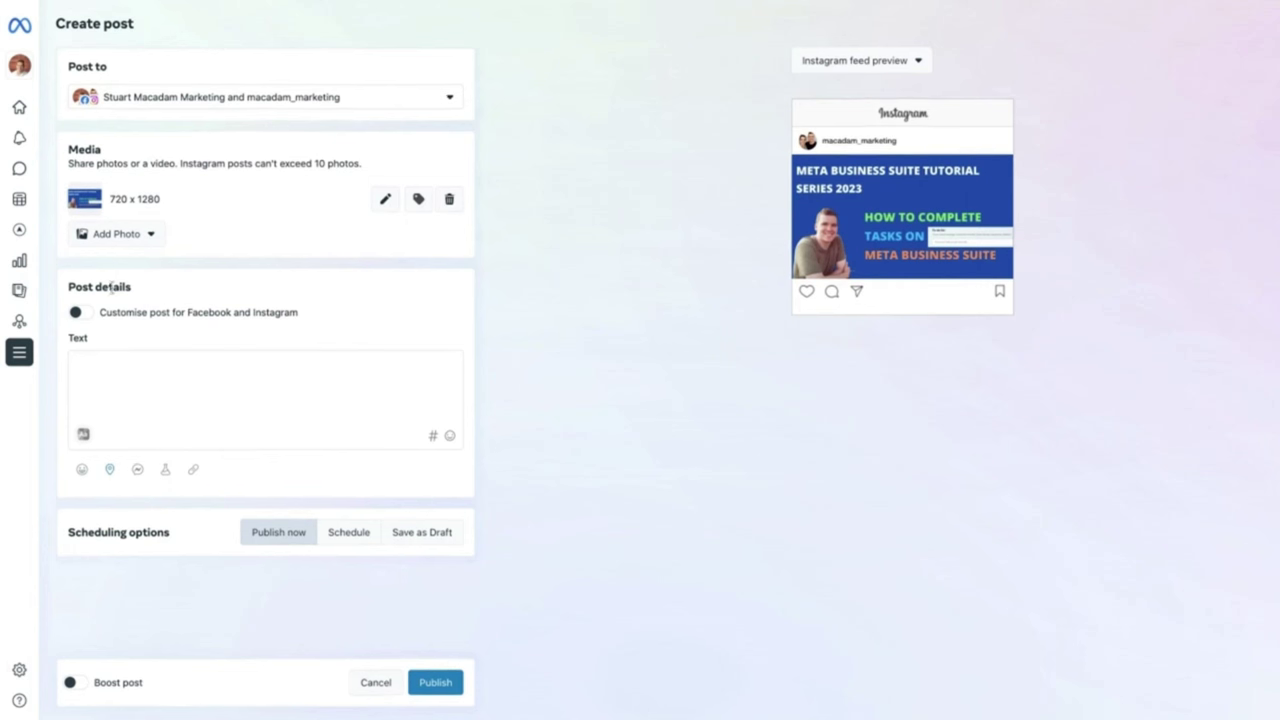
{"action": "left_click", "coordinate": [160, 366]}
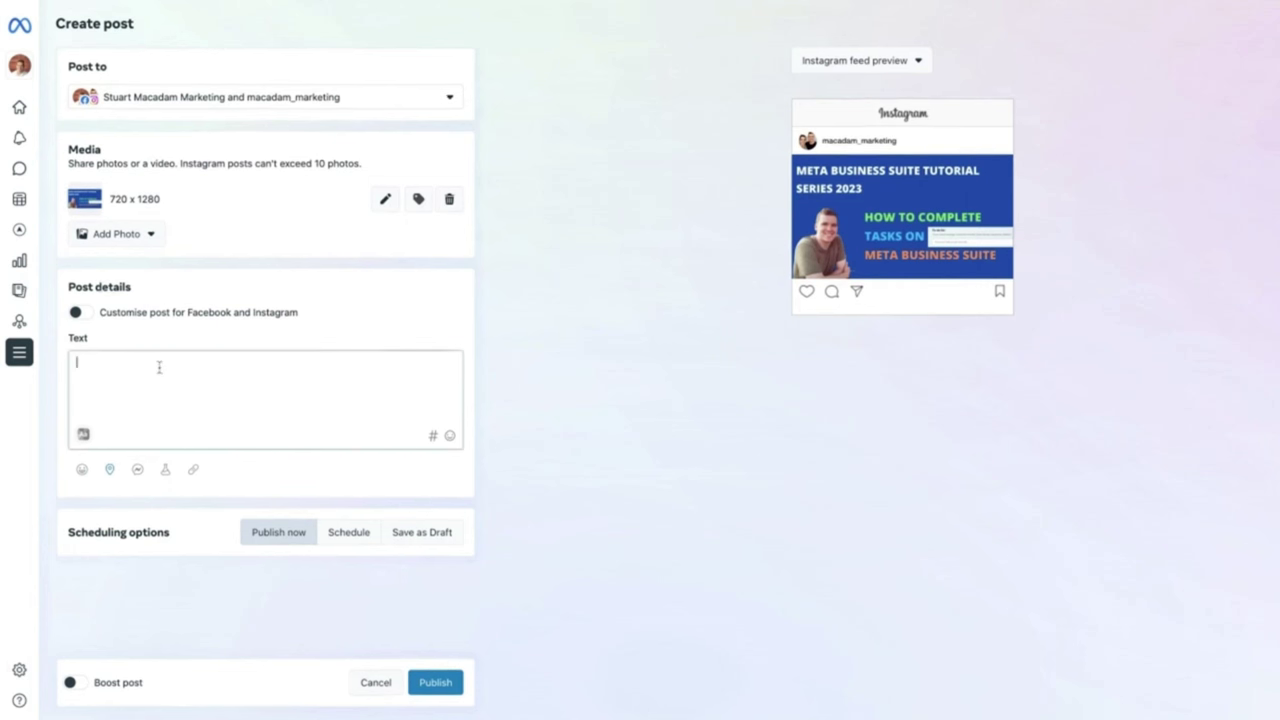
{"action": "type", "text": "New"}
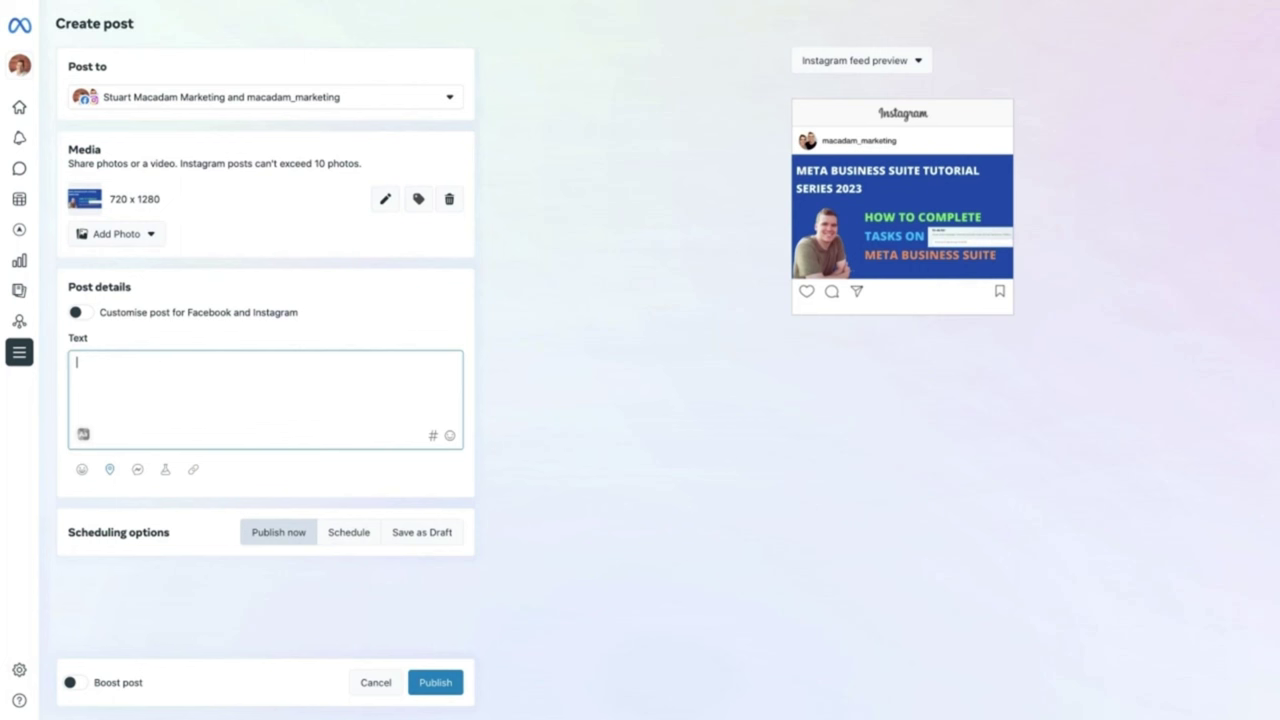
{"action": "type", "text": " video is up. DM me for more details."}
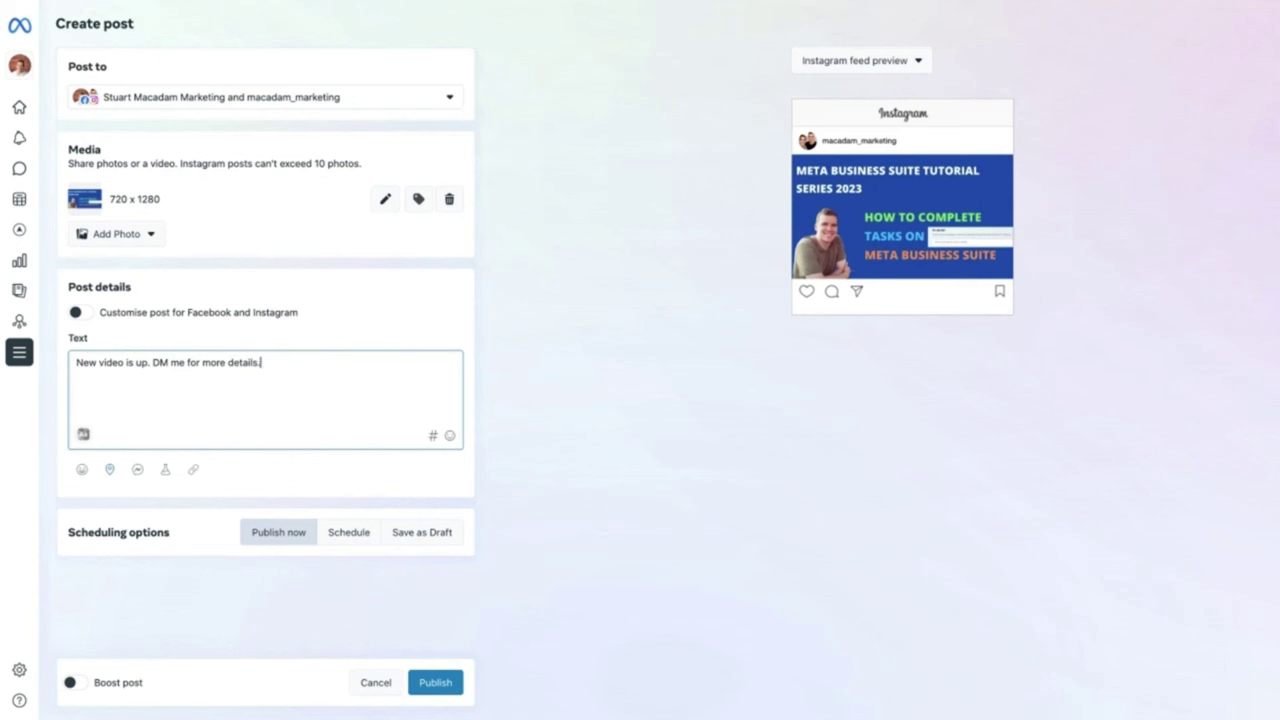
- Compare the post's Facebook News Feed previews for desktop and mobile with its Instagram feed preview
{"action": "mouse_move", "coordinate": [106, 371]}
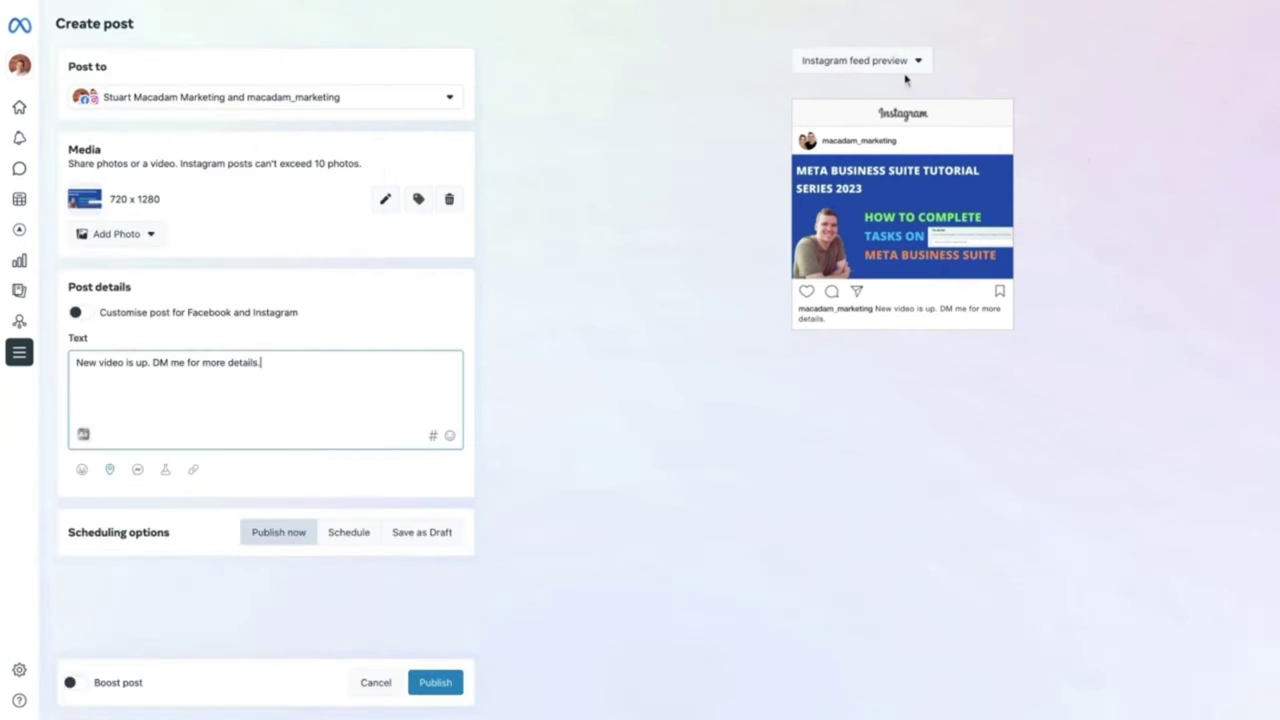
{"action": "left_click", "coordinate": [905, 62]}
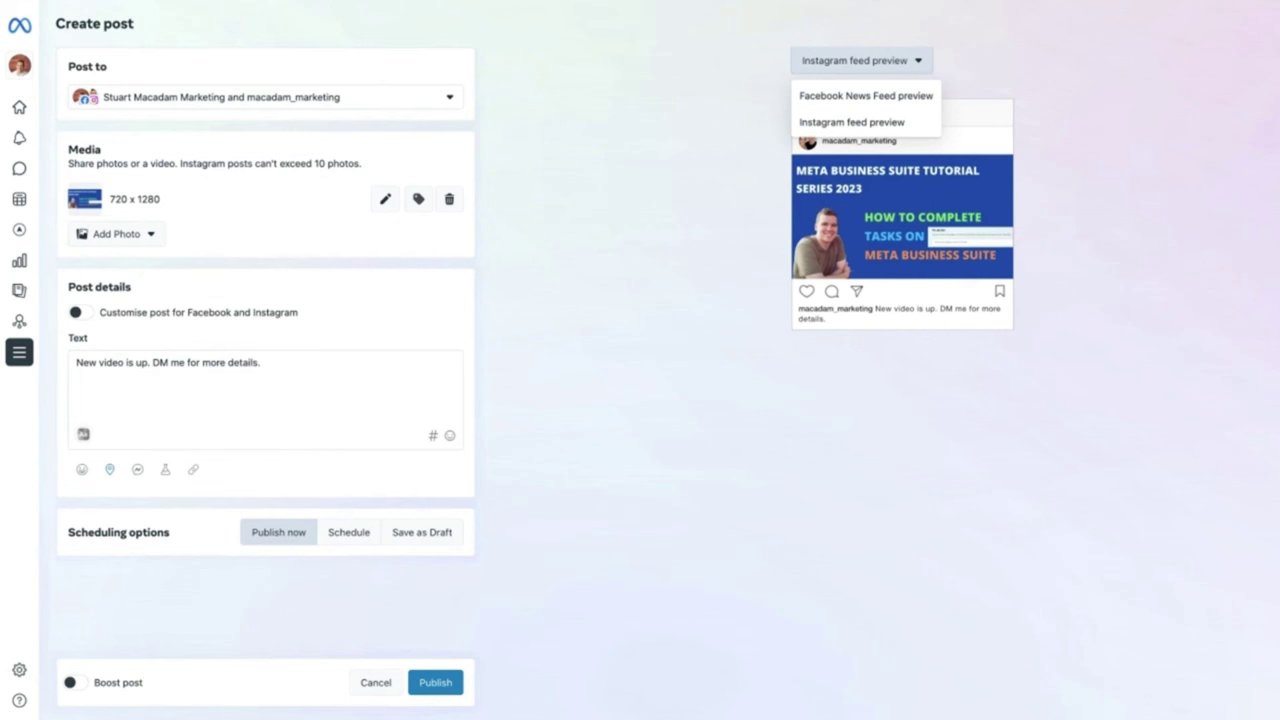
{"action": "left_click", "coordinate": [902, 97]}
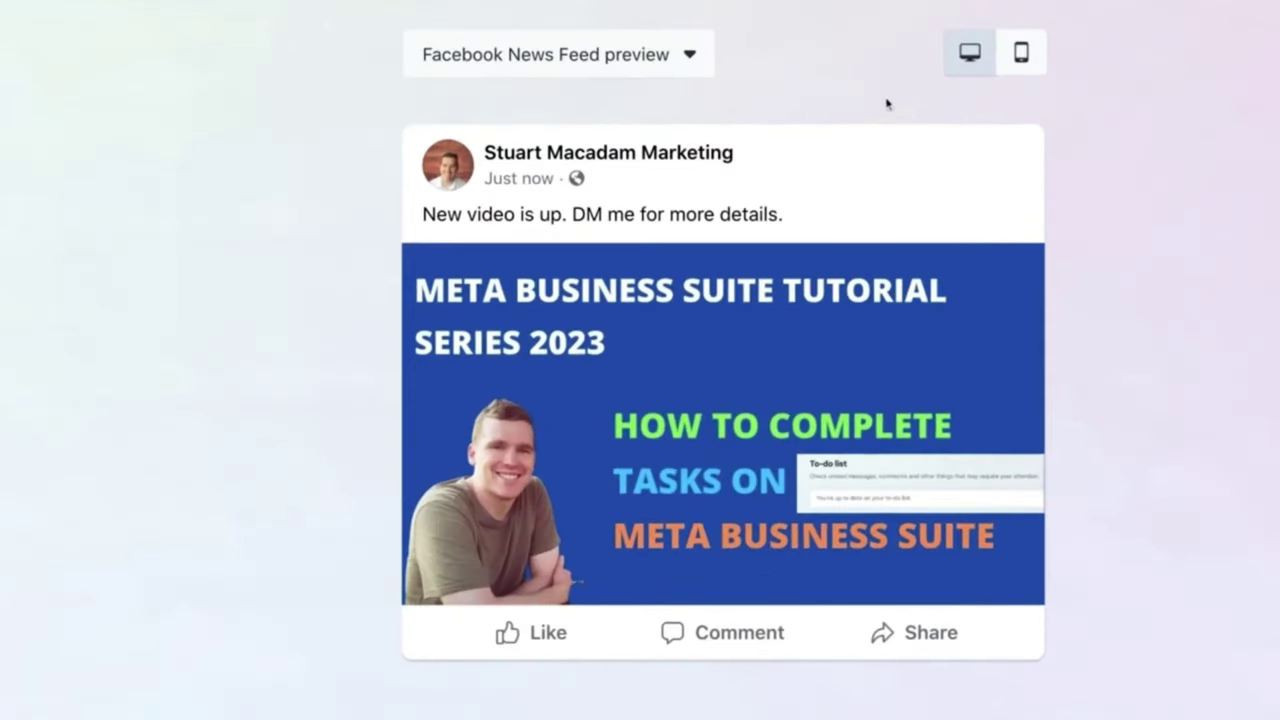
{"action": "left_click", "coordinate": [1026, 52]}
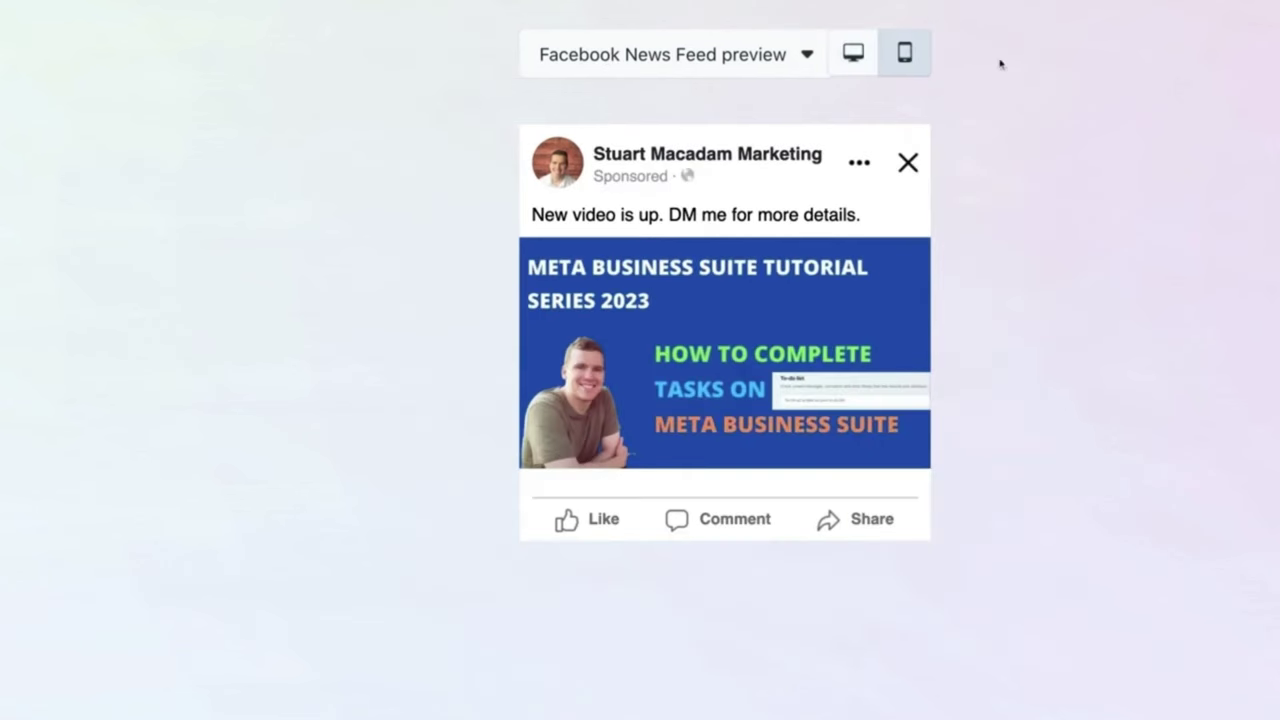
{"action": "left_click", "coordinate": [777, 62]}
{"action": "left_click", "coordinate": [737, 169]}
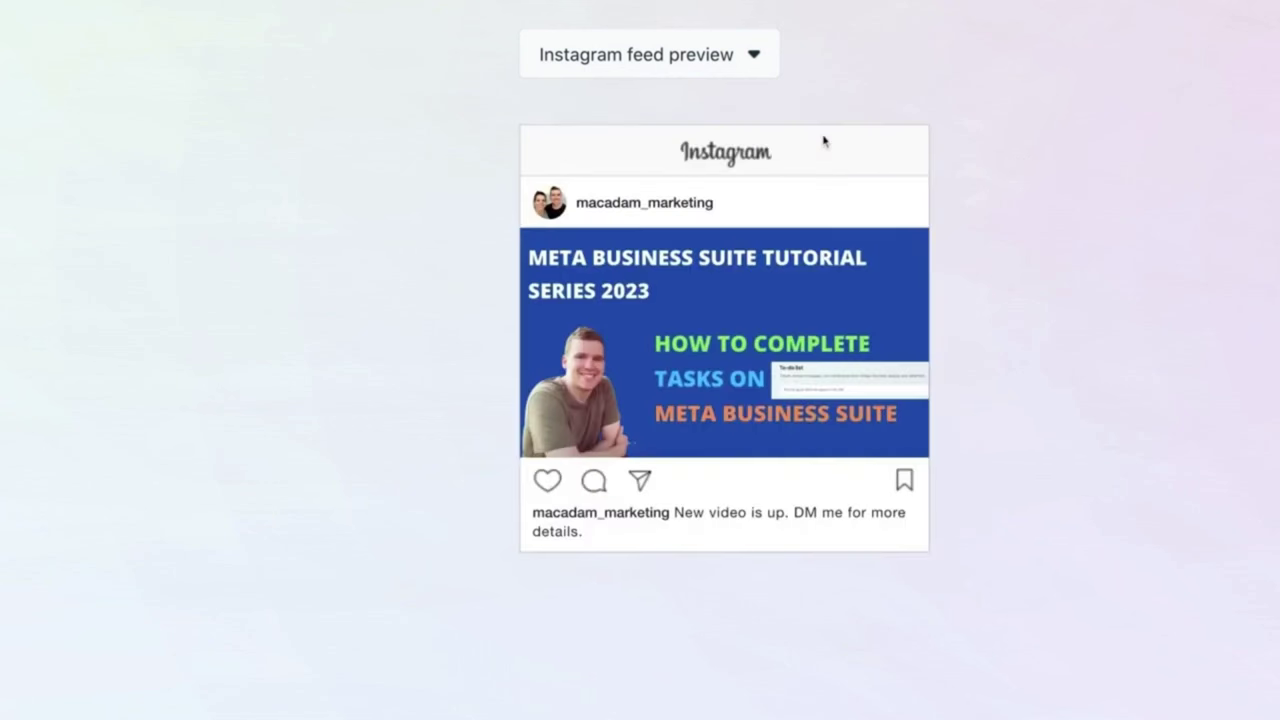
{"action": "left_click", "coordinate": [751, 57]}
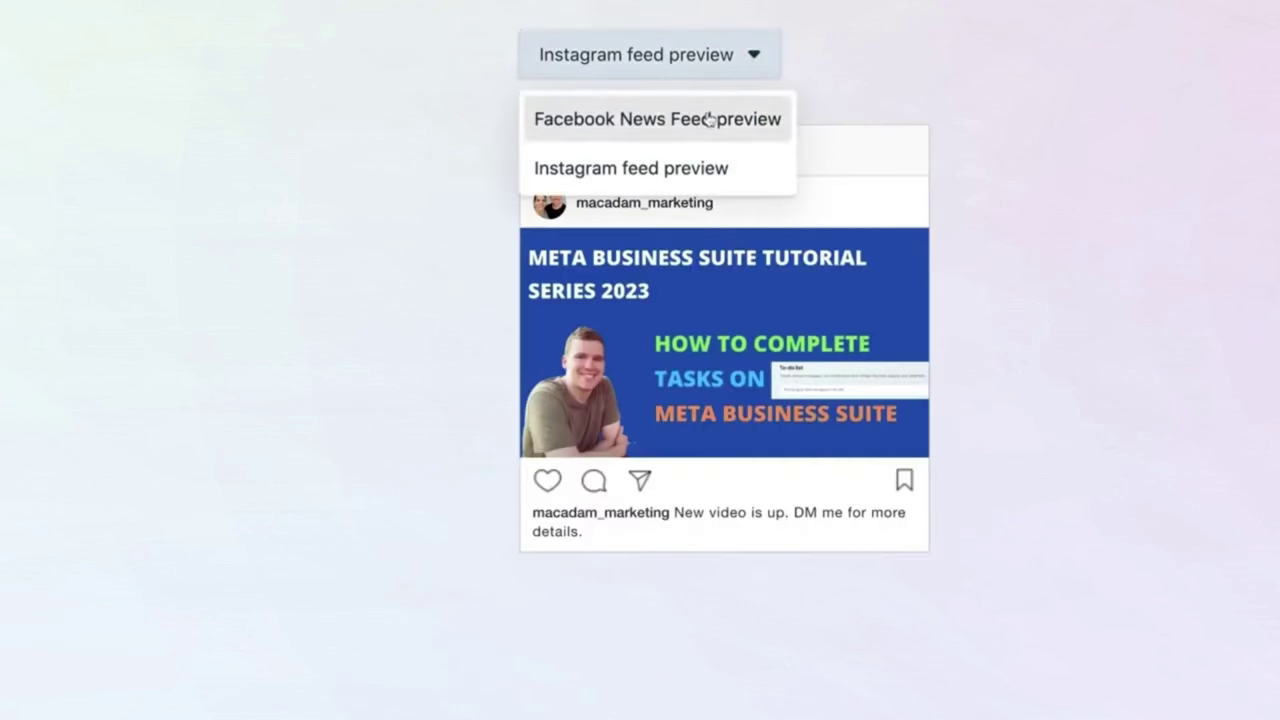
{"action": "left_click", "coordinate": [714, 120]}
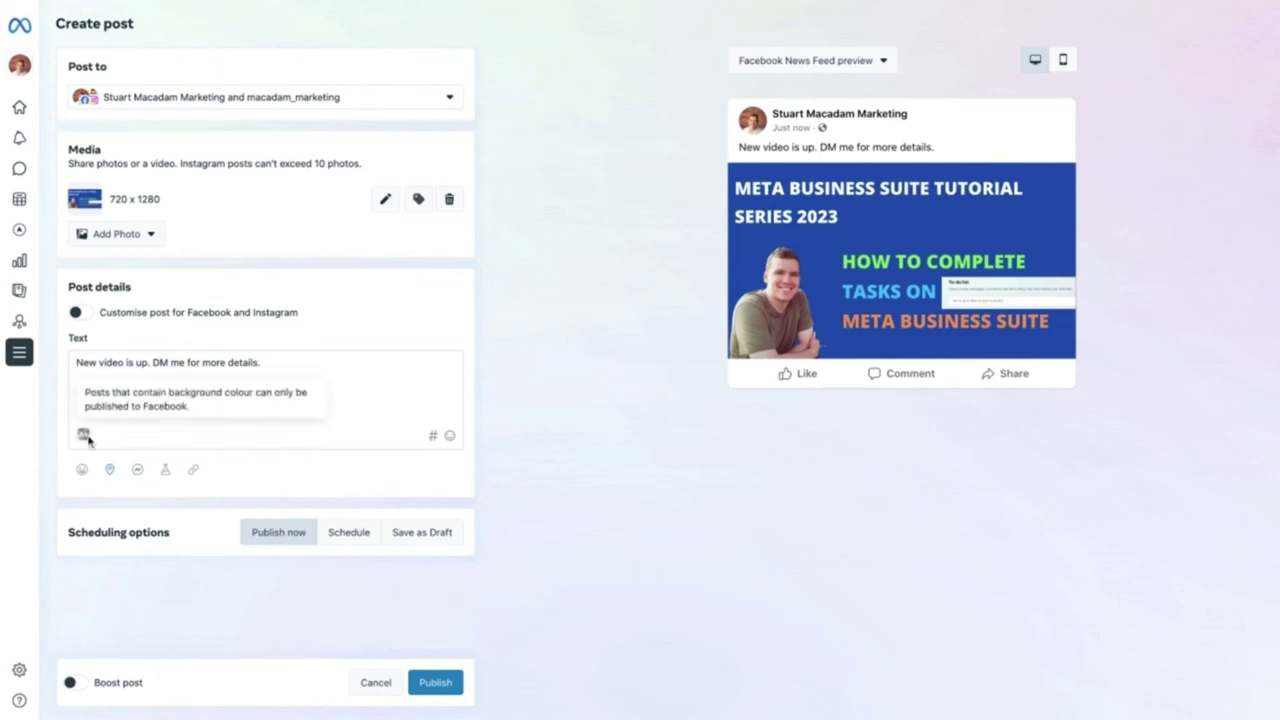
- Search the hashtags for "marketing" and add #marketing to the post text
{"action": "left_click", "coordinate": [434, 437]}
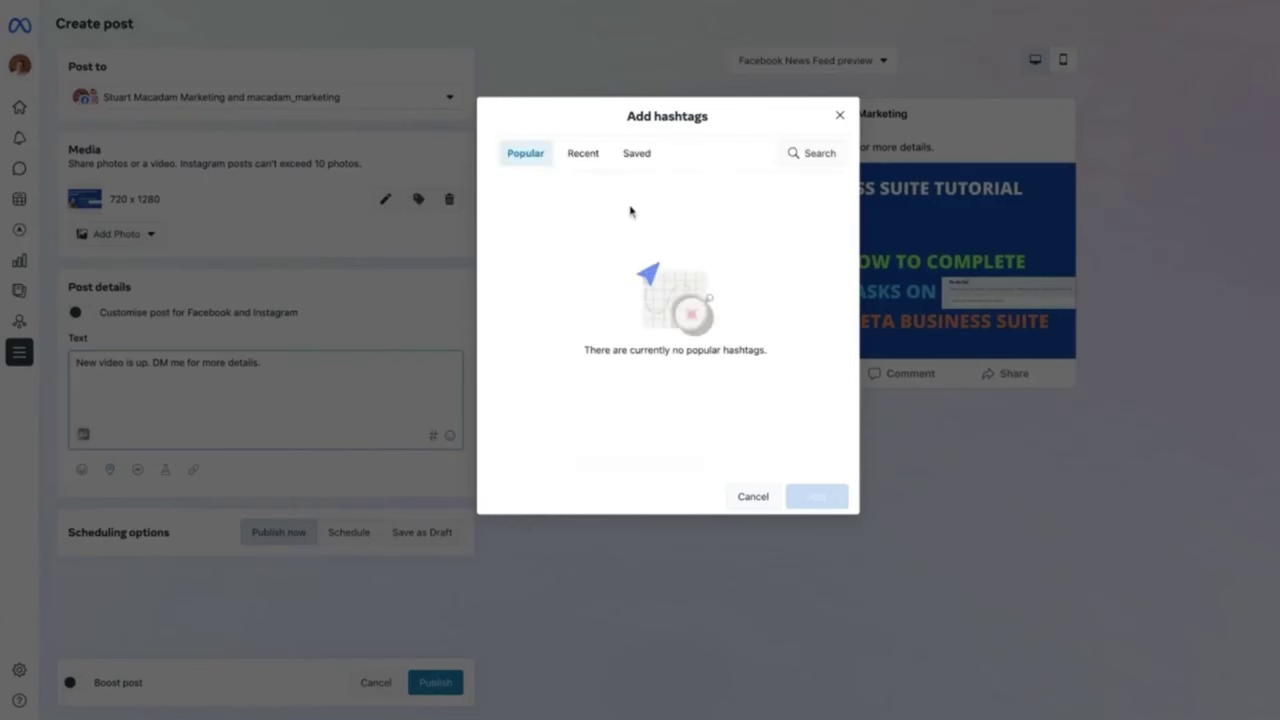
{"action": "left_click", "coordinate": [811, 155]}
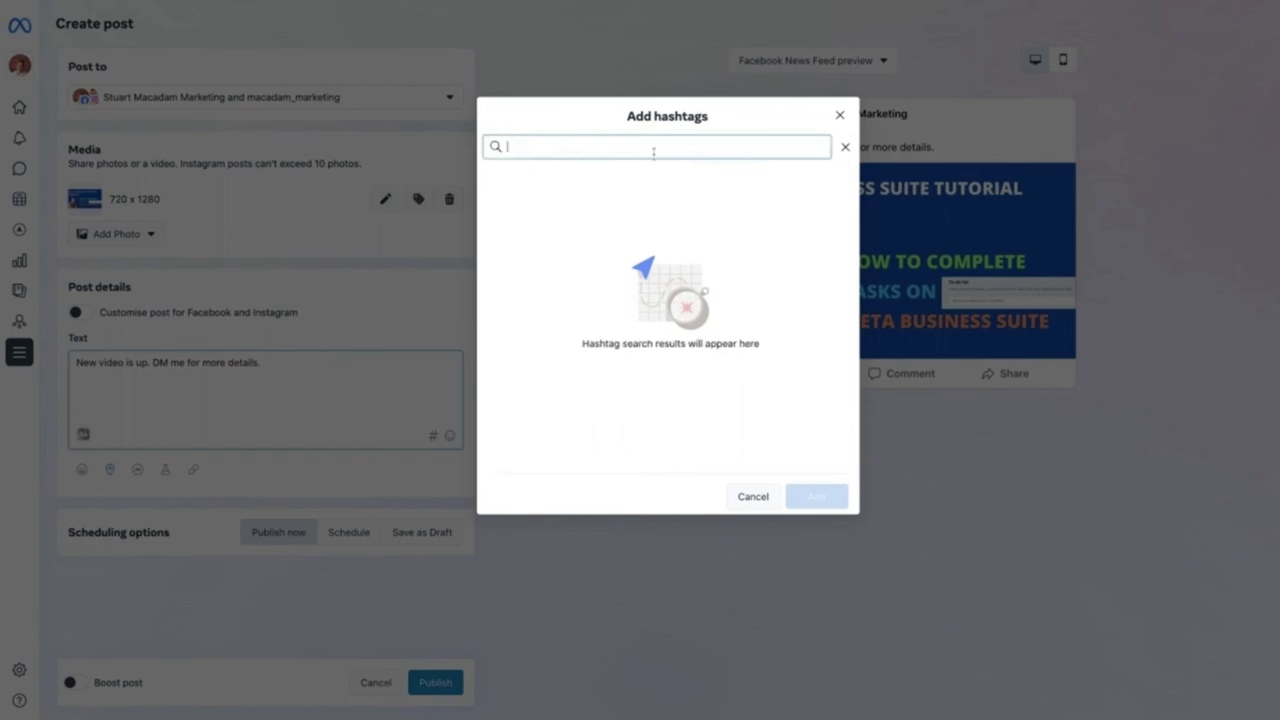
{"action": "type", "text": "ma"}
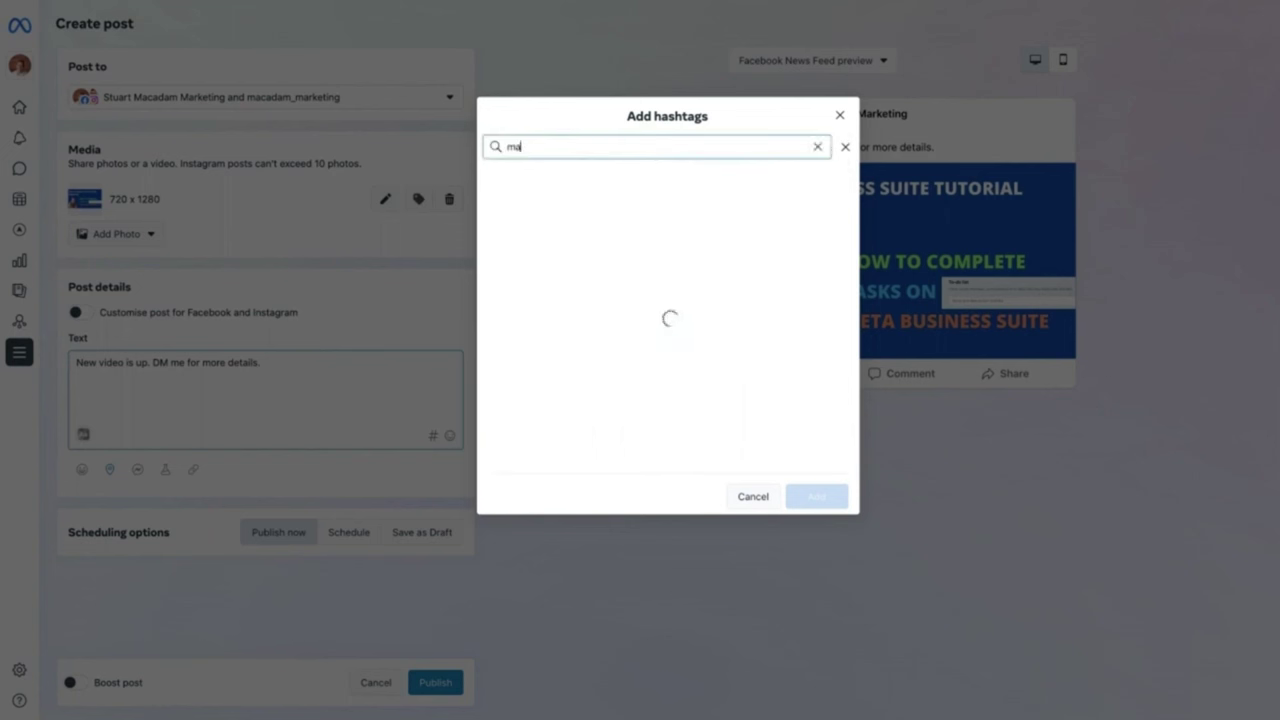
{"action": "type", "text": "rketing"}
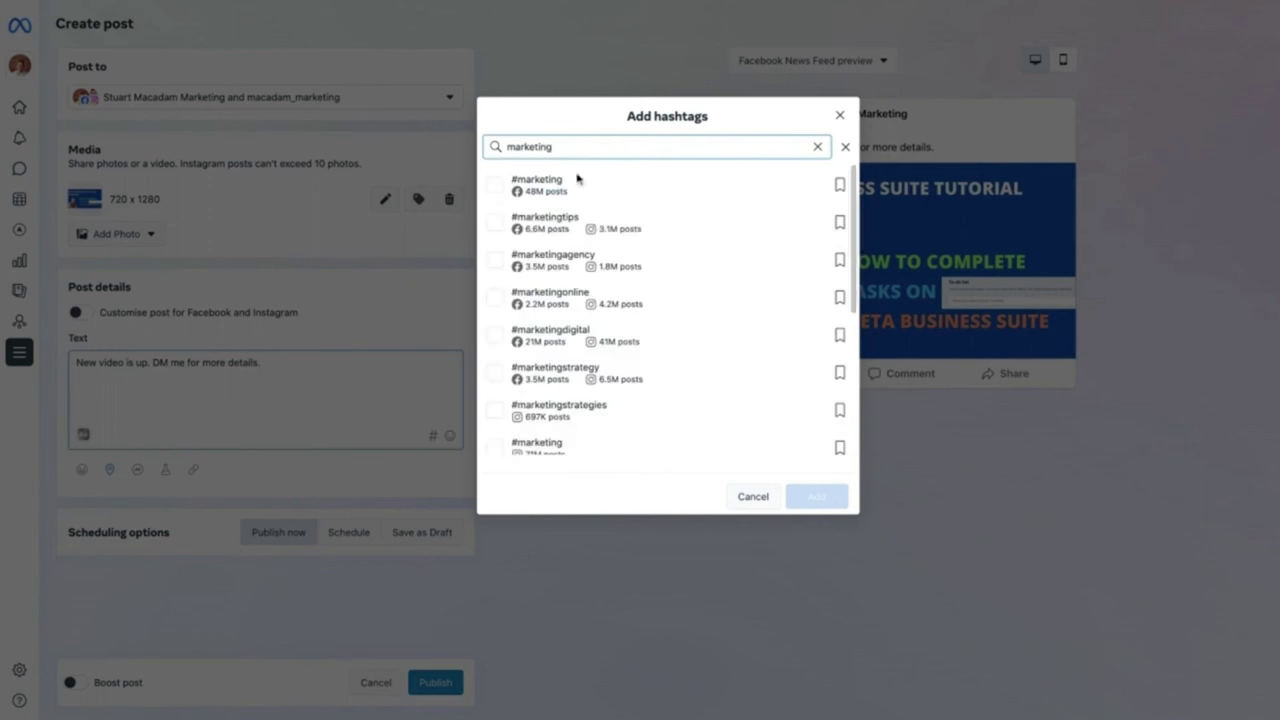
{"action": "left_click", "coordinate": [496, 186]}
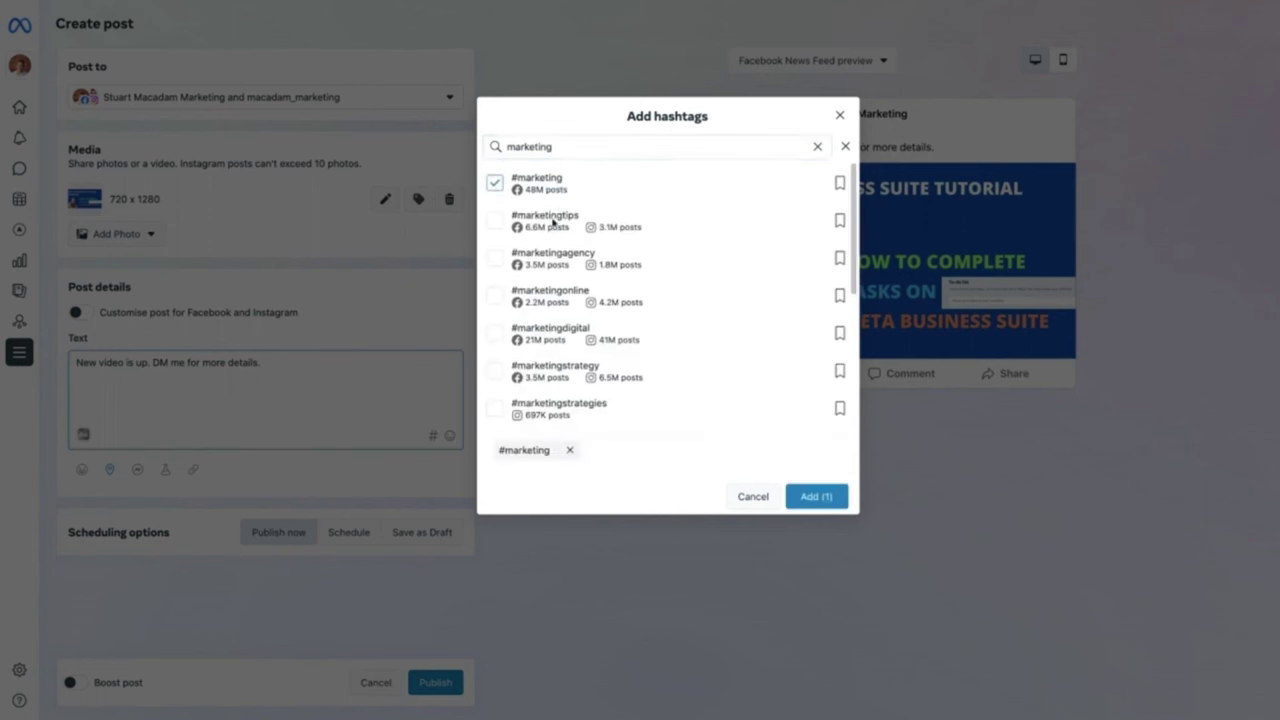
{"action": "left_click", "coordinate": [827, 500]}
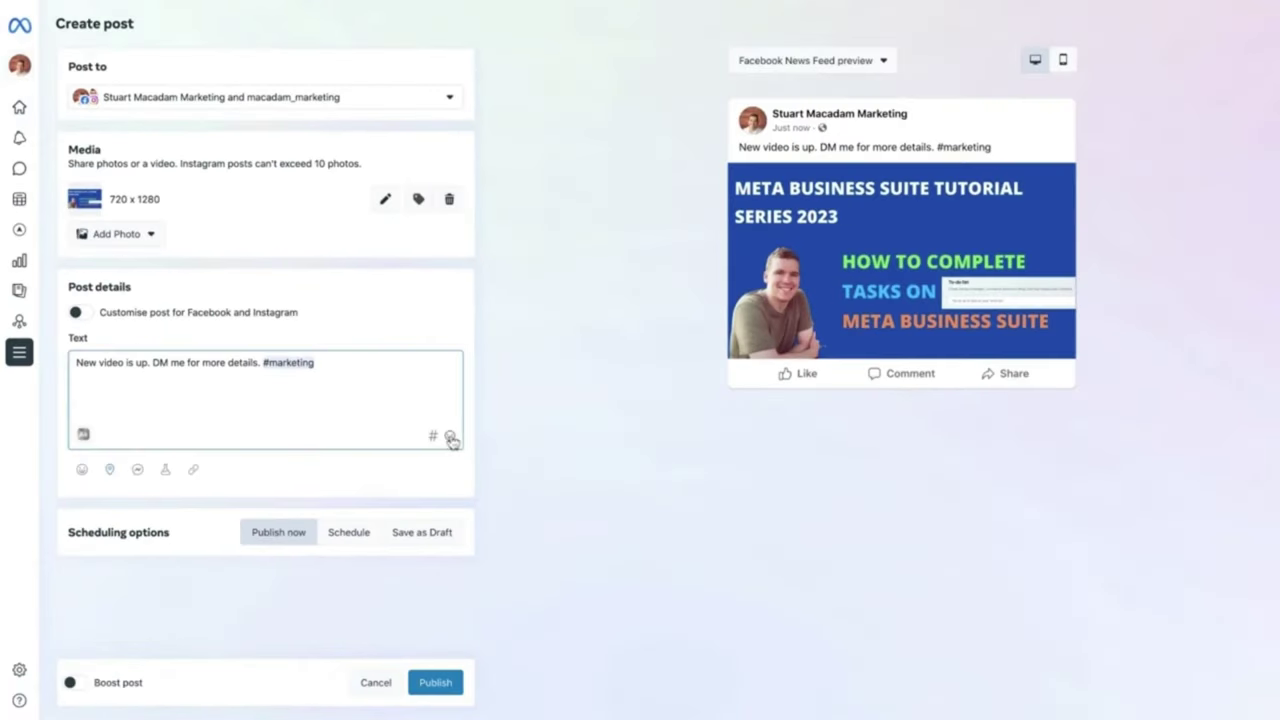
- Browse the emoji collection and insert the first smiley under Smileys & people after the #marketing hashtag
{"action": "left_click", "coordinate": [450, 437]}
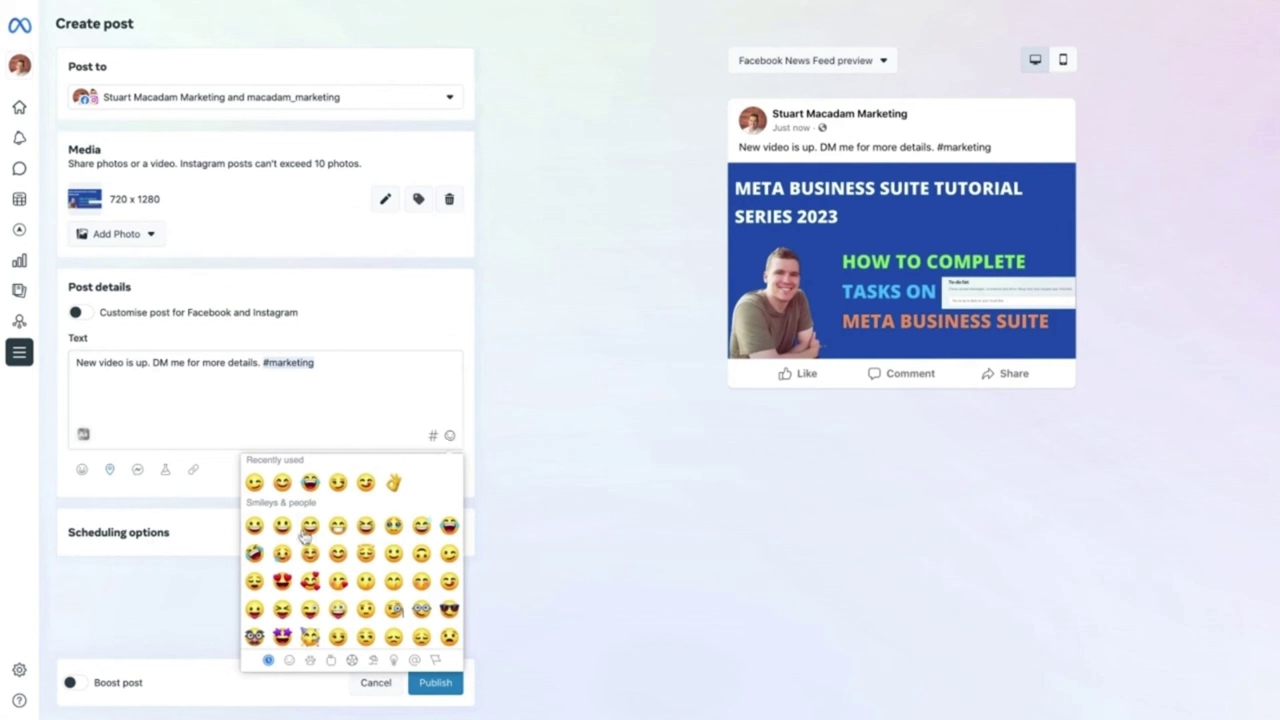
{"action": "scroll", "coordinate": [313, 572], "scroll_direction": "down", "scroll_amount": 5}
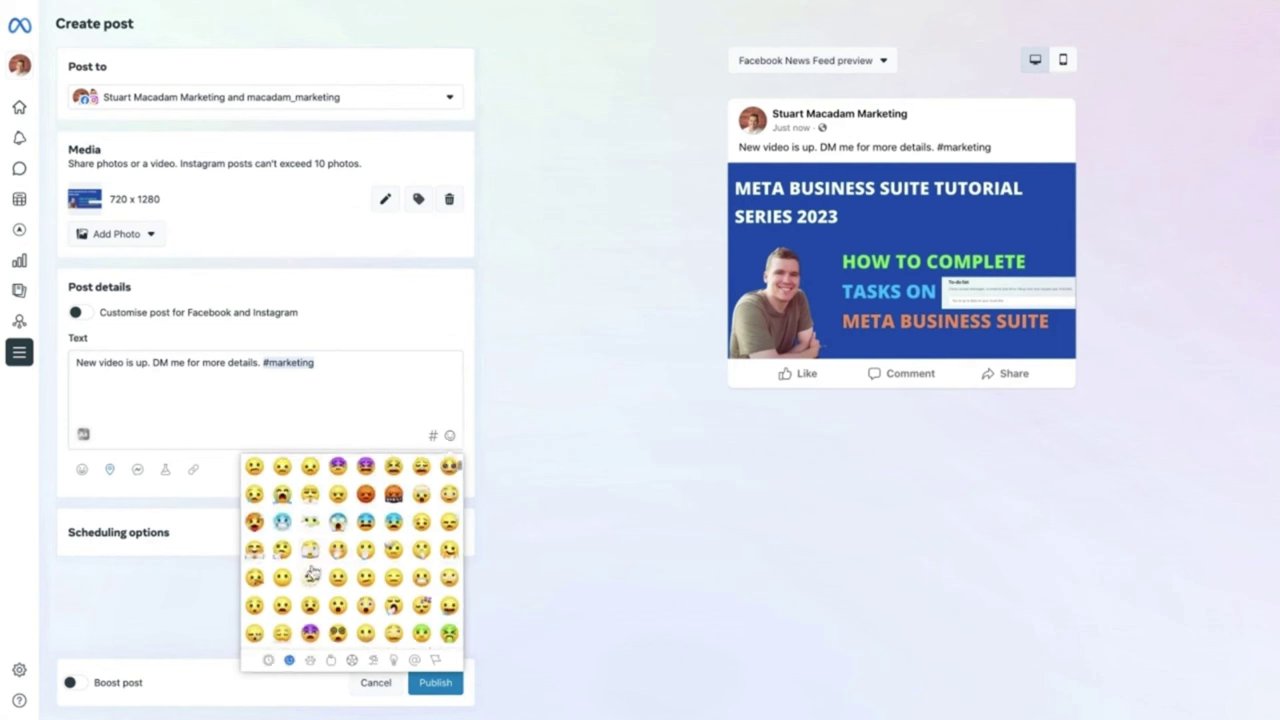
{"action": "scroll", "coordinate": [313, 572], "scroll_direction": "down", "scroll_amount": 10}
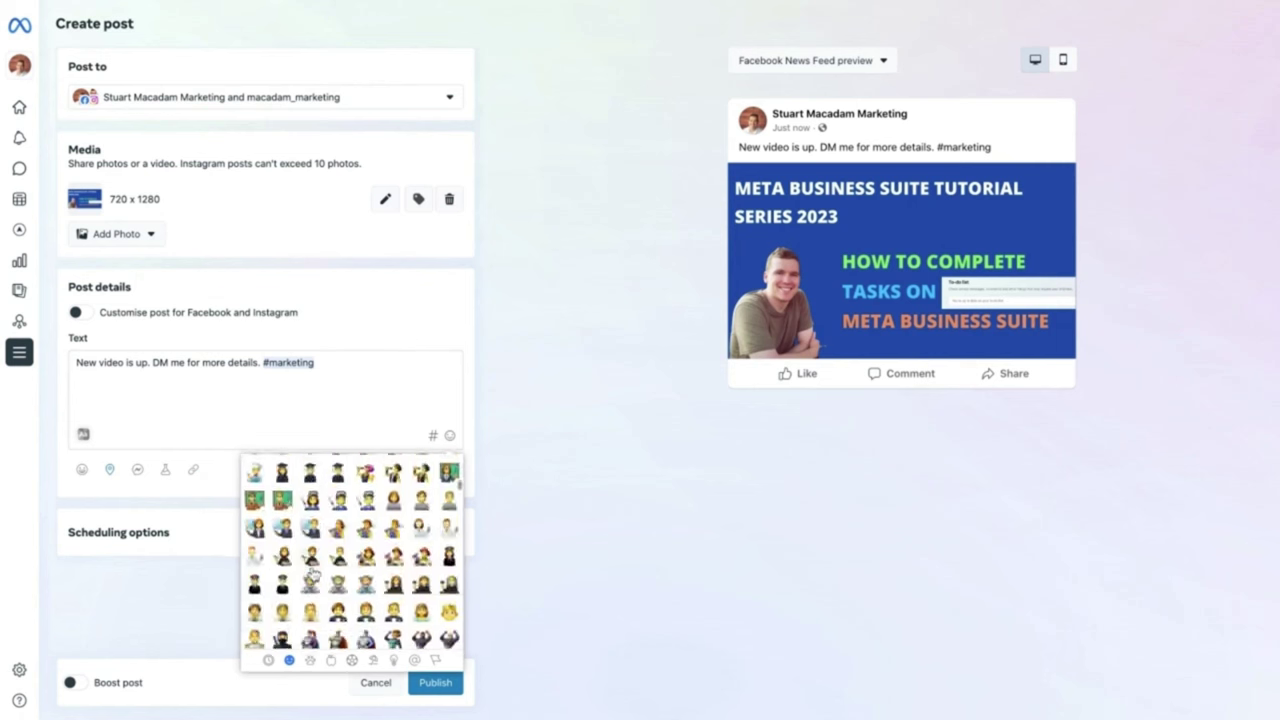
{"action": "scroll", "coordinate": [313, 572], "scroll_direction": "up", "scroll_amount": 15}
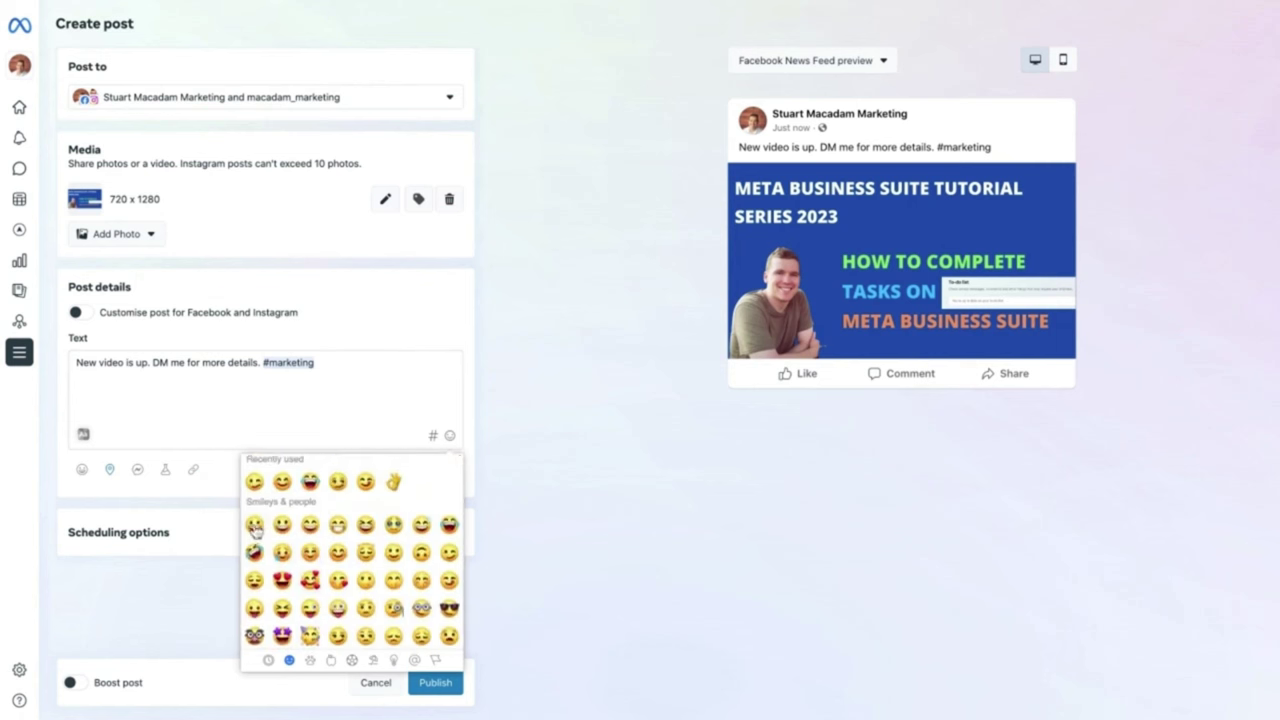
{"action": "left_click", "coordinate": [255, 528]}
{"action": "left_click", "coordinate": [356, 382]}
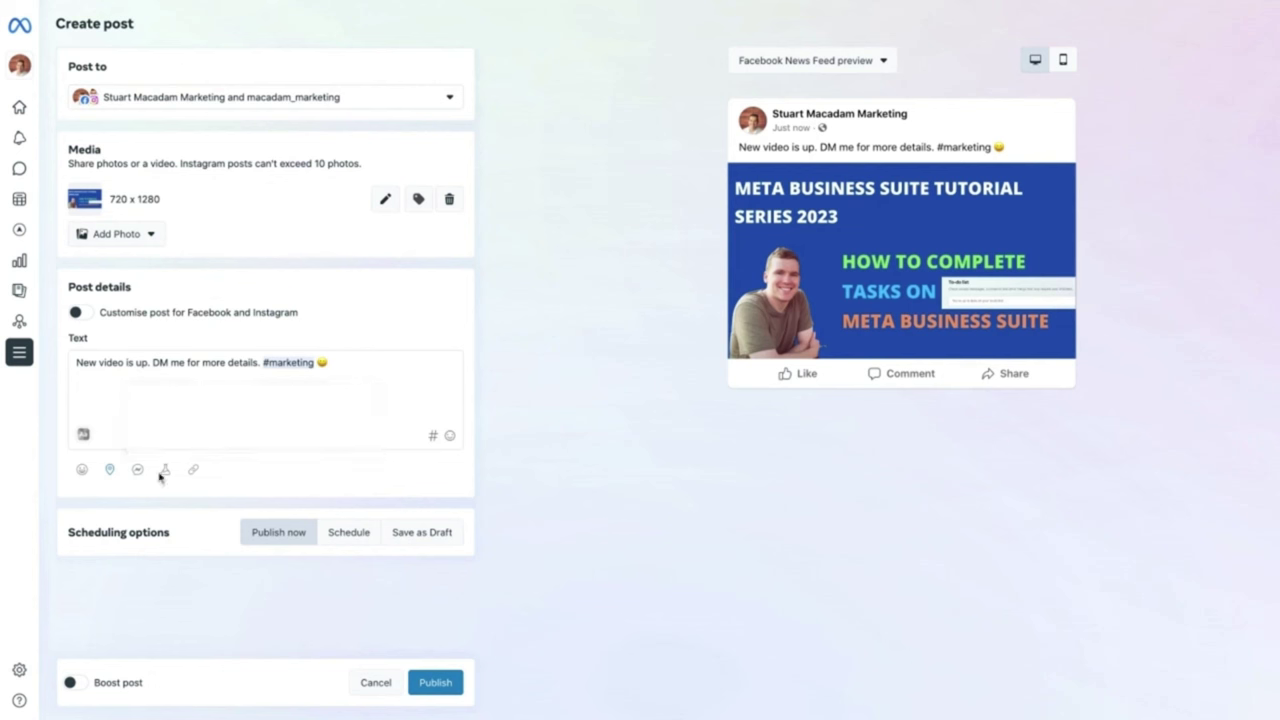
- Limit the post to the Facebook page, try out the Get messages option and remove it again
{"action": "left_click", "coordinate": [394, 95]}
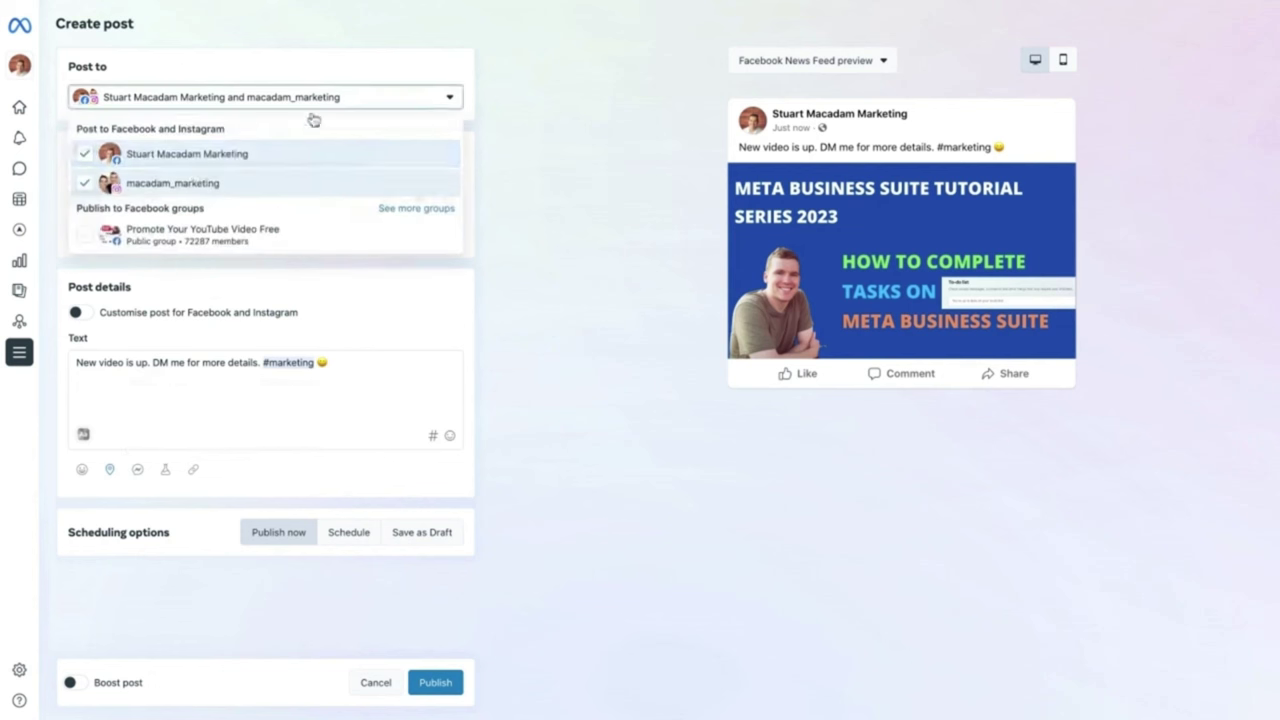
{"action": "left_click", "coordinate": [84, 183]}
{"action": "left_click", "coordinate": [405, 290]}
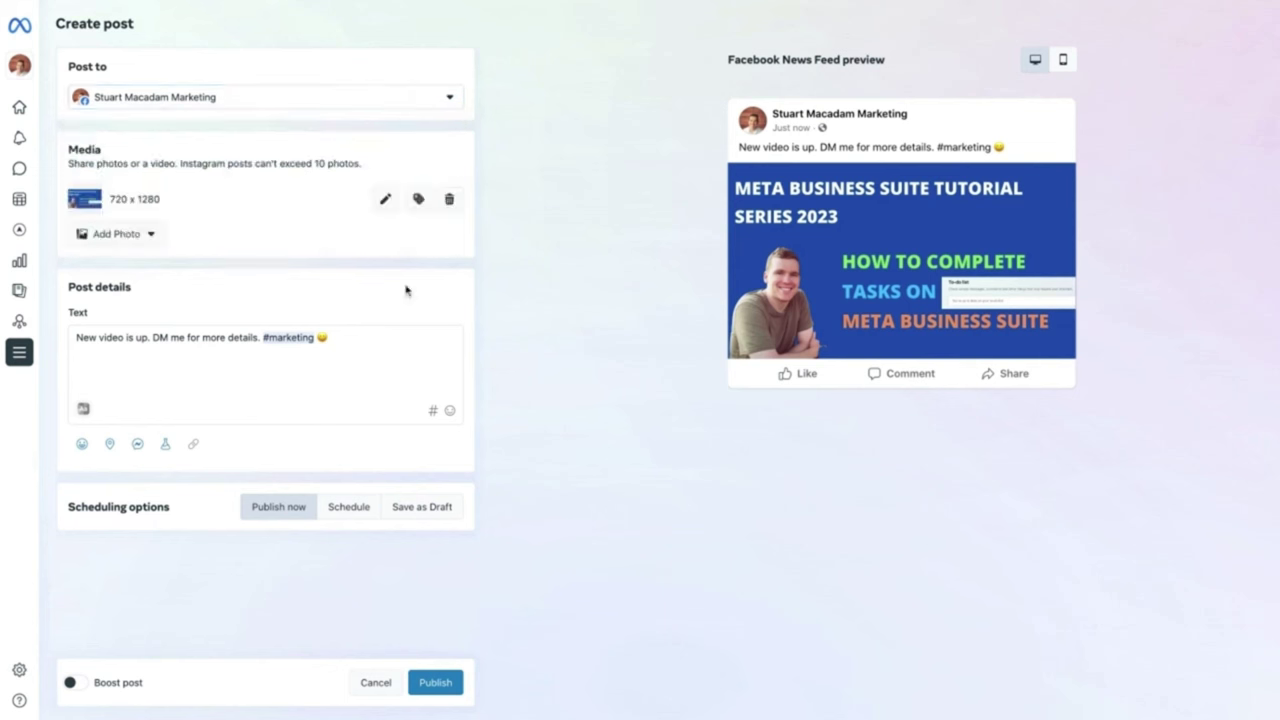
{"action": "left_click", "coordinate": [137, 446]}
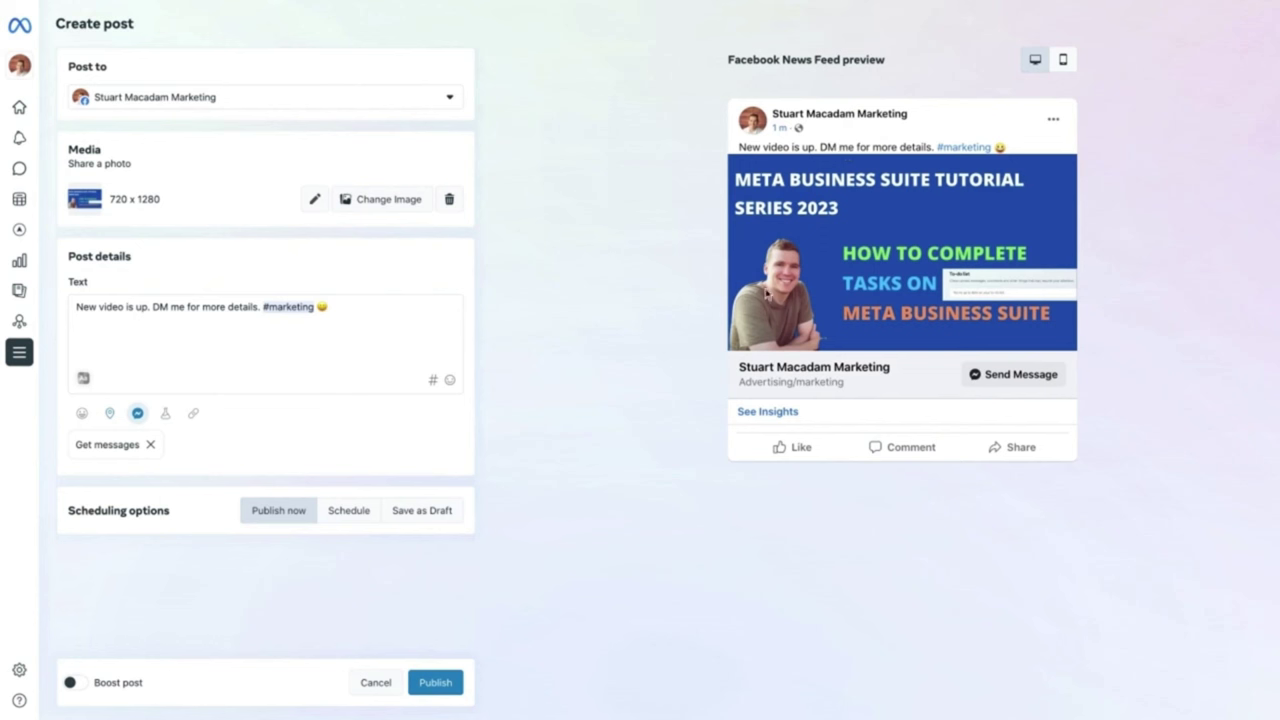
{"action": "left_click", "coordinate": [151, 447]}
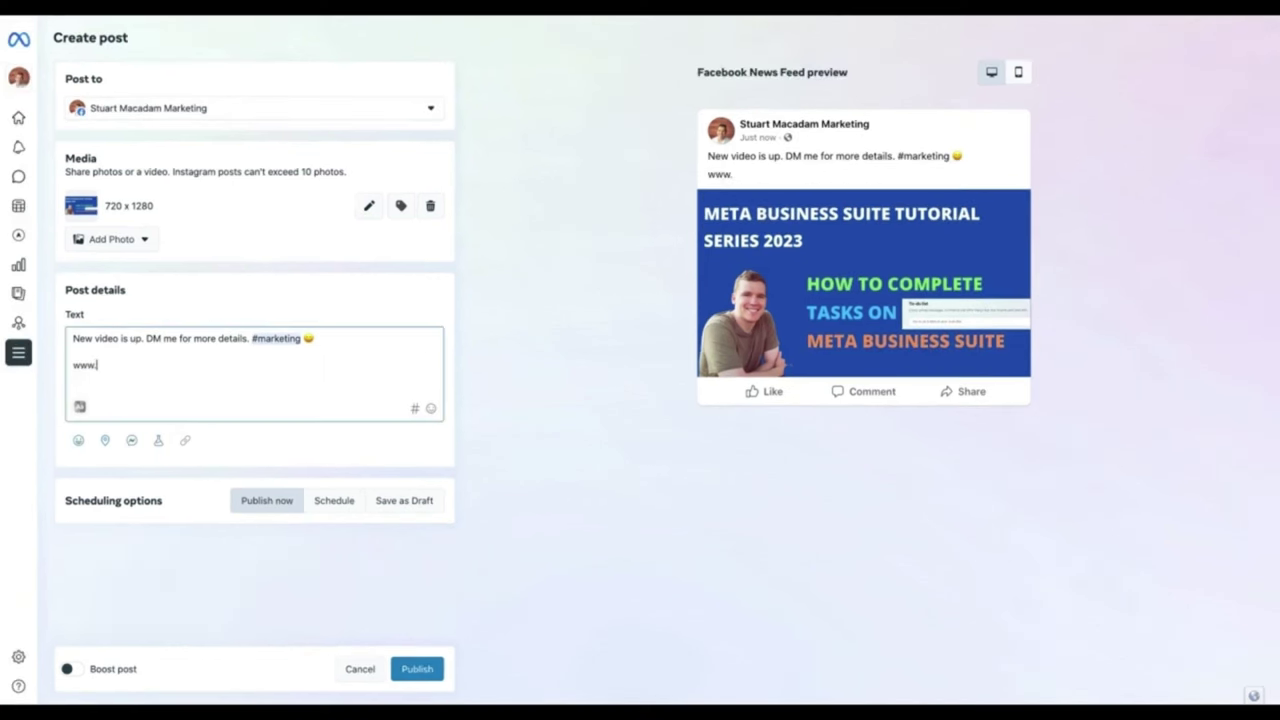
- Add the business website address below the post text and check the Facebook preview for mobile and desktop
{"action": "type", "text": "stuartmacada"}
{"action": "type", "text": "m.com"}
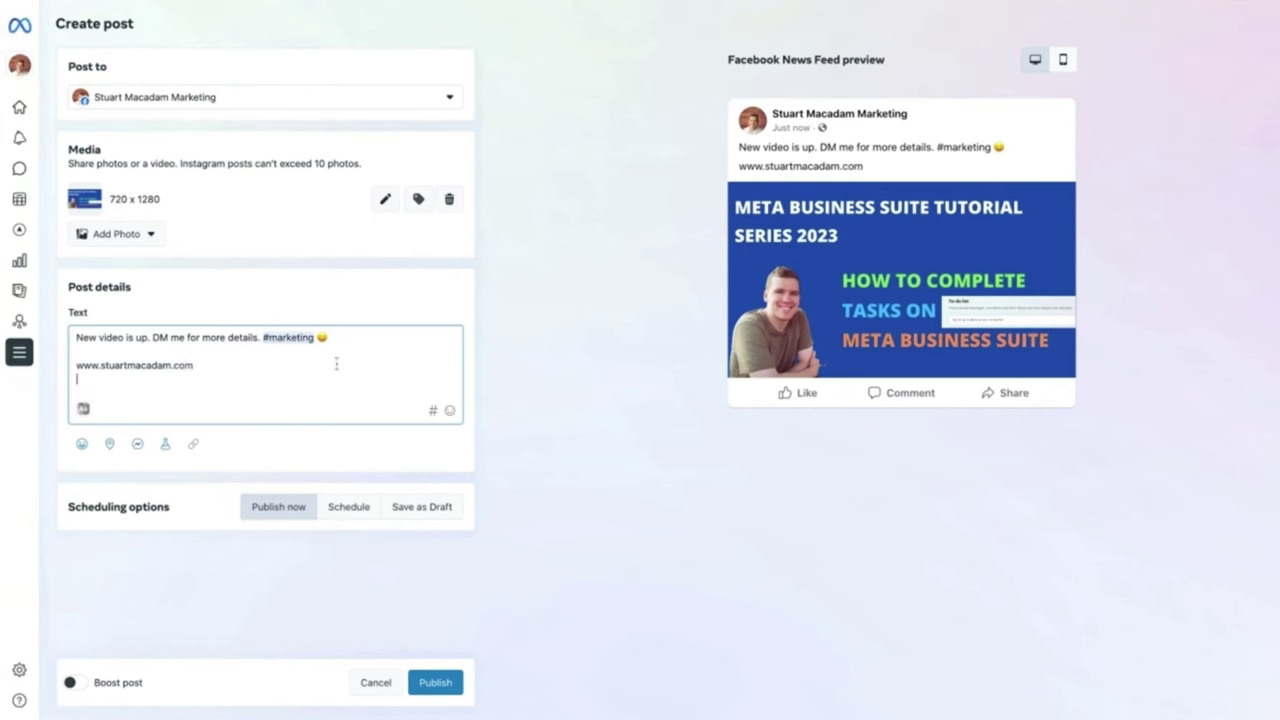
{"action": "key", "text": "Return"}
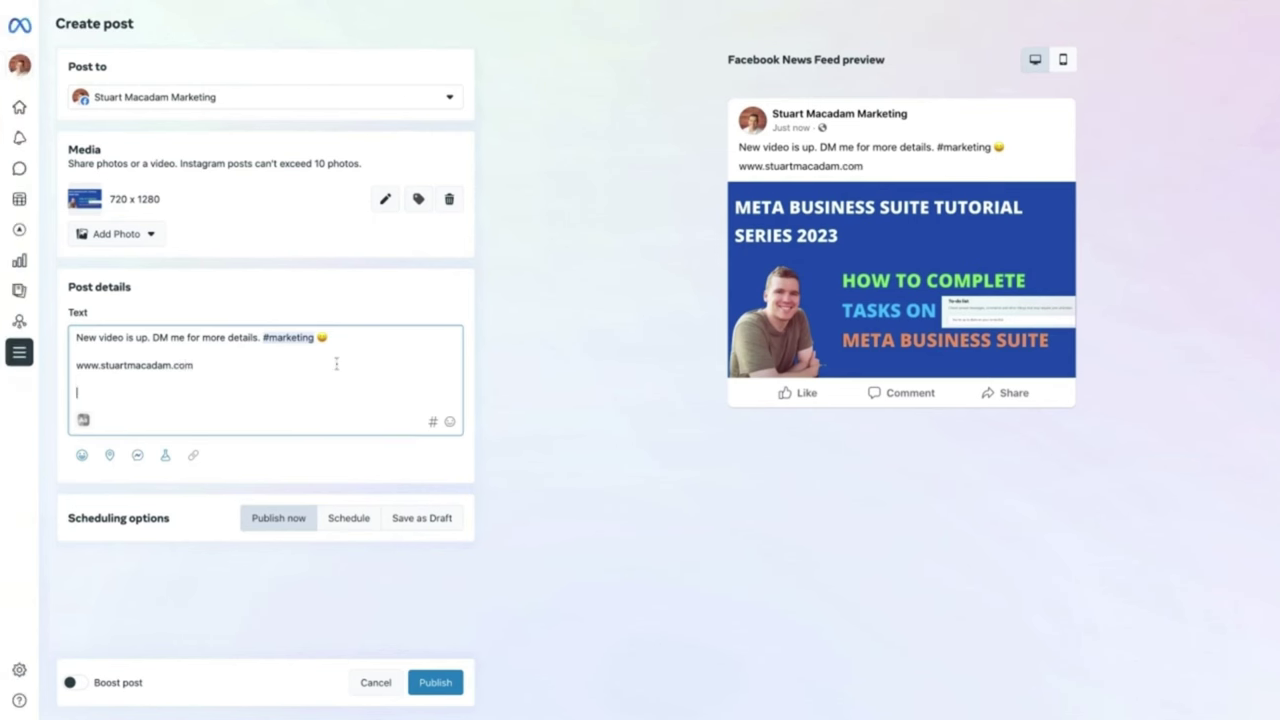
{"action": "left_click", "coordinate": [1064, 63]}
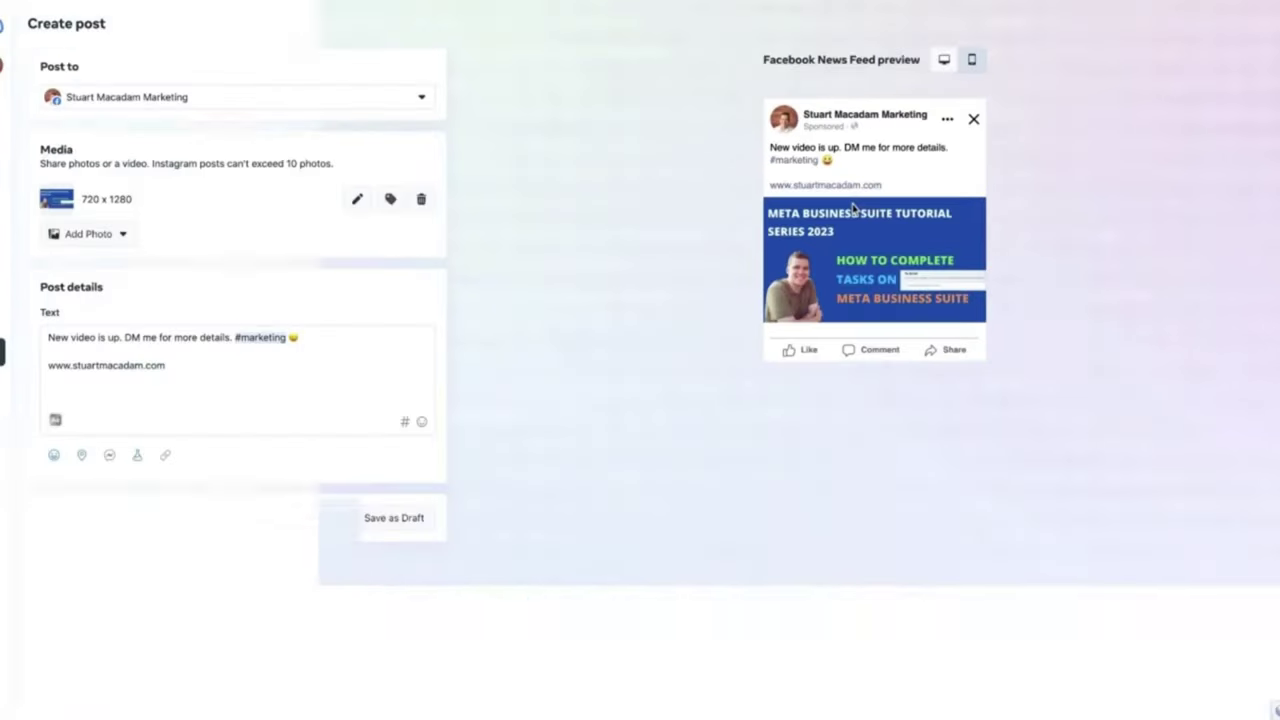
{"action": "left_click", "coordinate": [944, 62]}
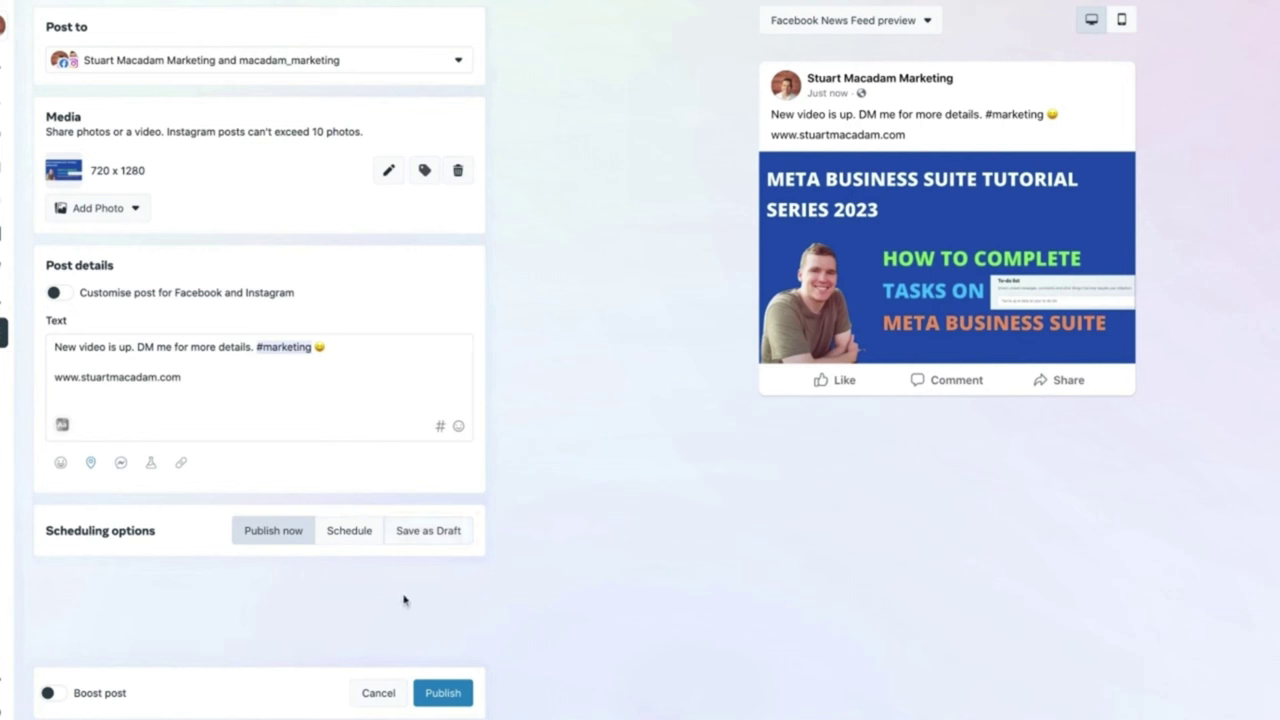
- Set the post to be scheduled for 24 February 2023 on both Facebook and Instagram
{"action": "left_click", "coordinate": [453, 690]}
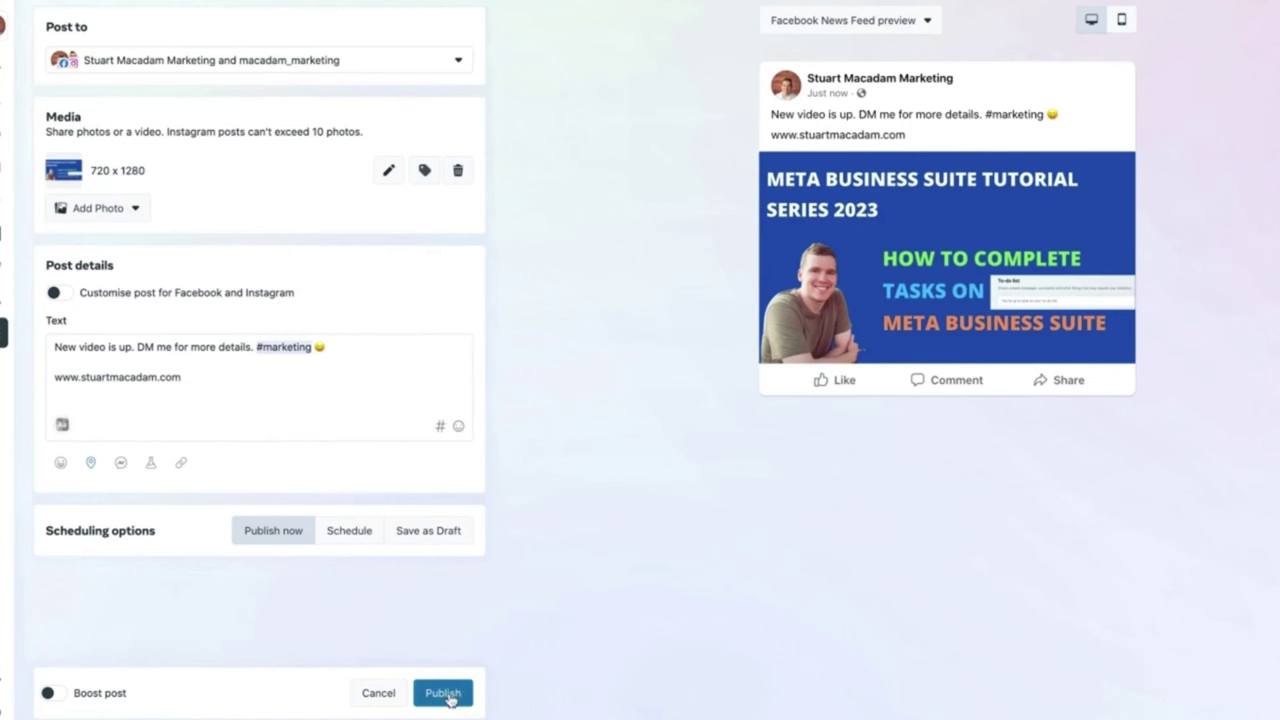
{"action": "left_click", "coordinate": [348, 531]}
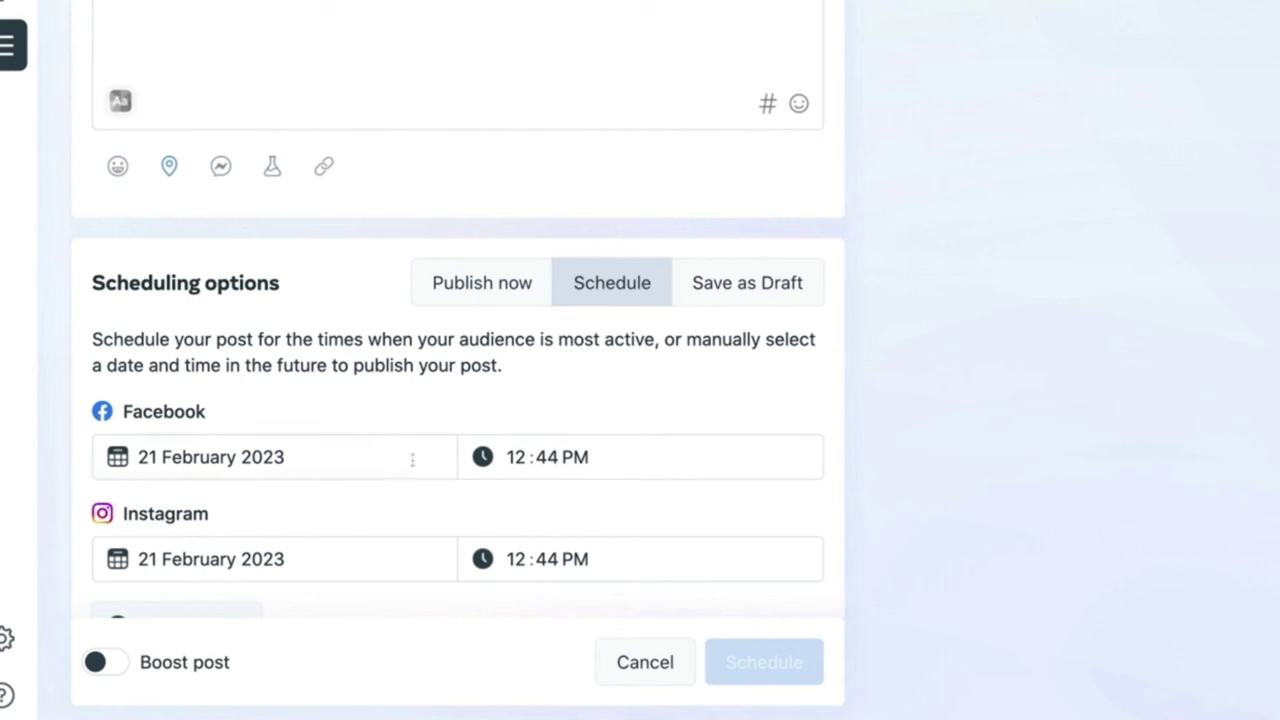
{"action": "left_click", "coordinate": [162, 457]}
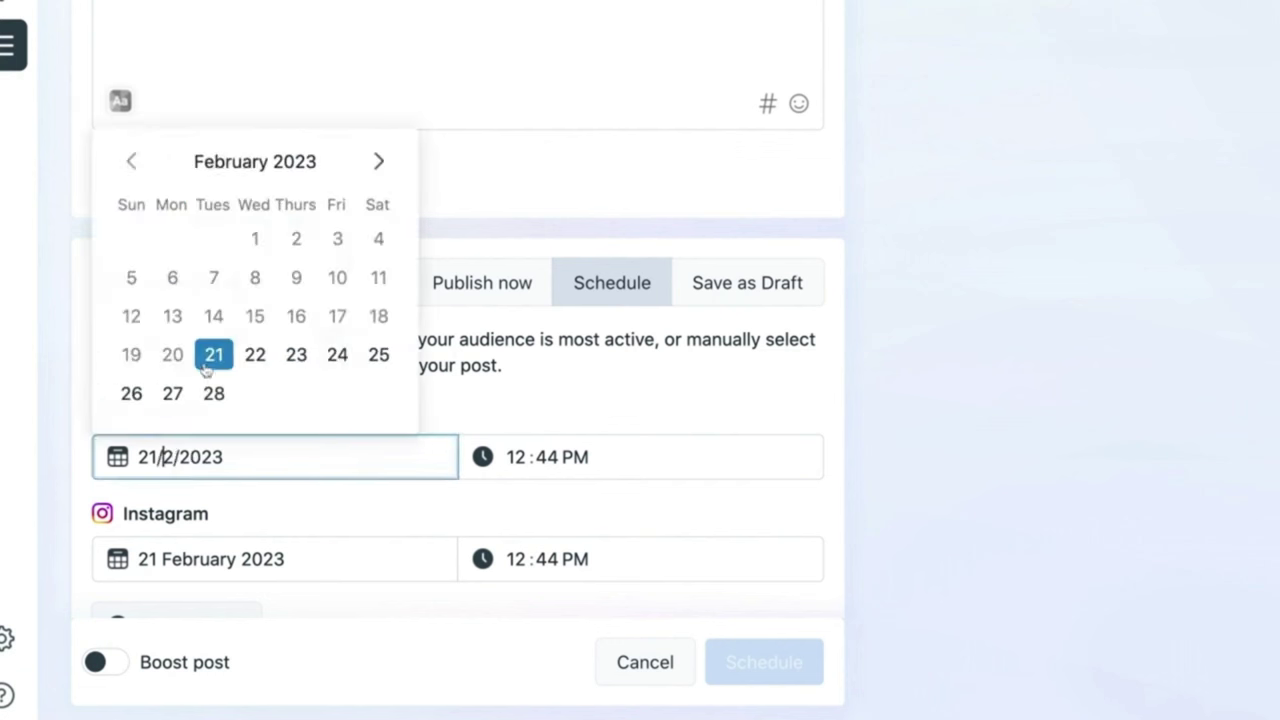
{"action": "left_click", "coordinate": [337, 354]}
{"action": "scroll", "coordinate": [328, 360], "scroll_direction": "down", "scroll_amount": 2}
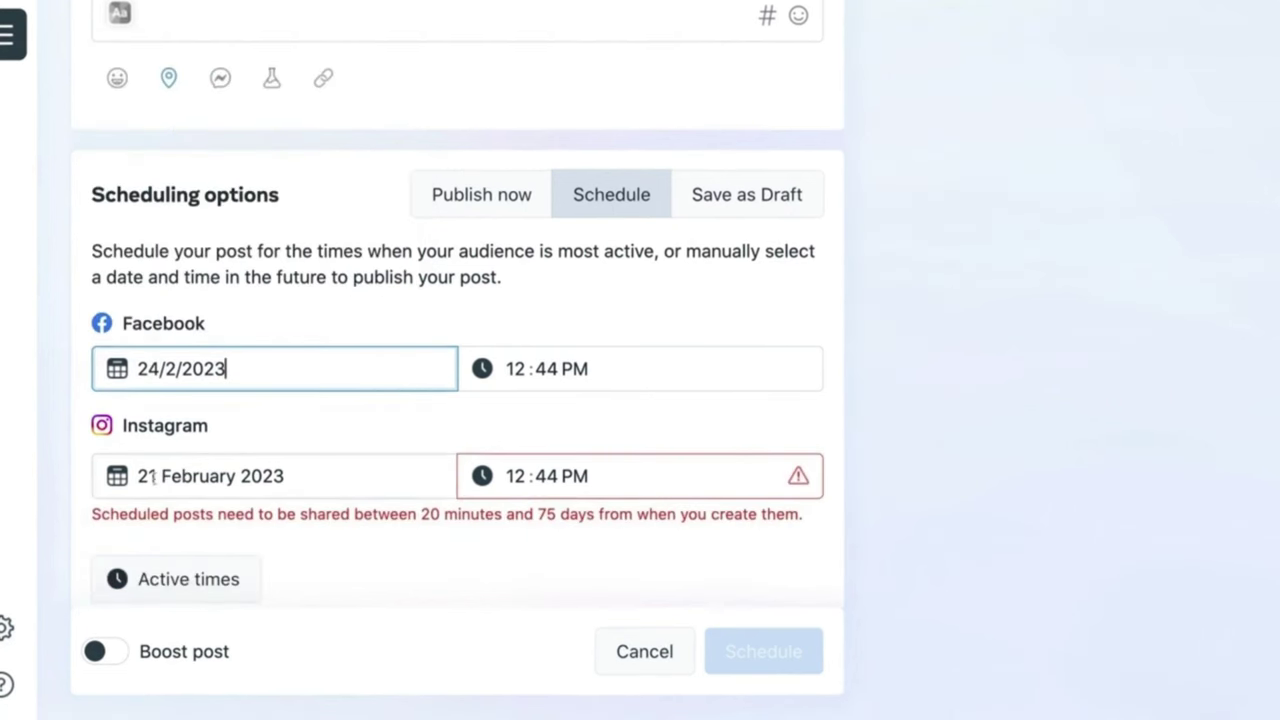
{"action": "left_click", "coordinate": [152, 476]}
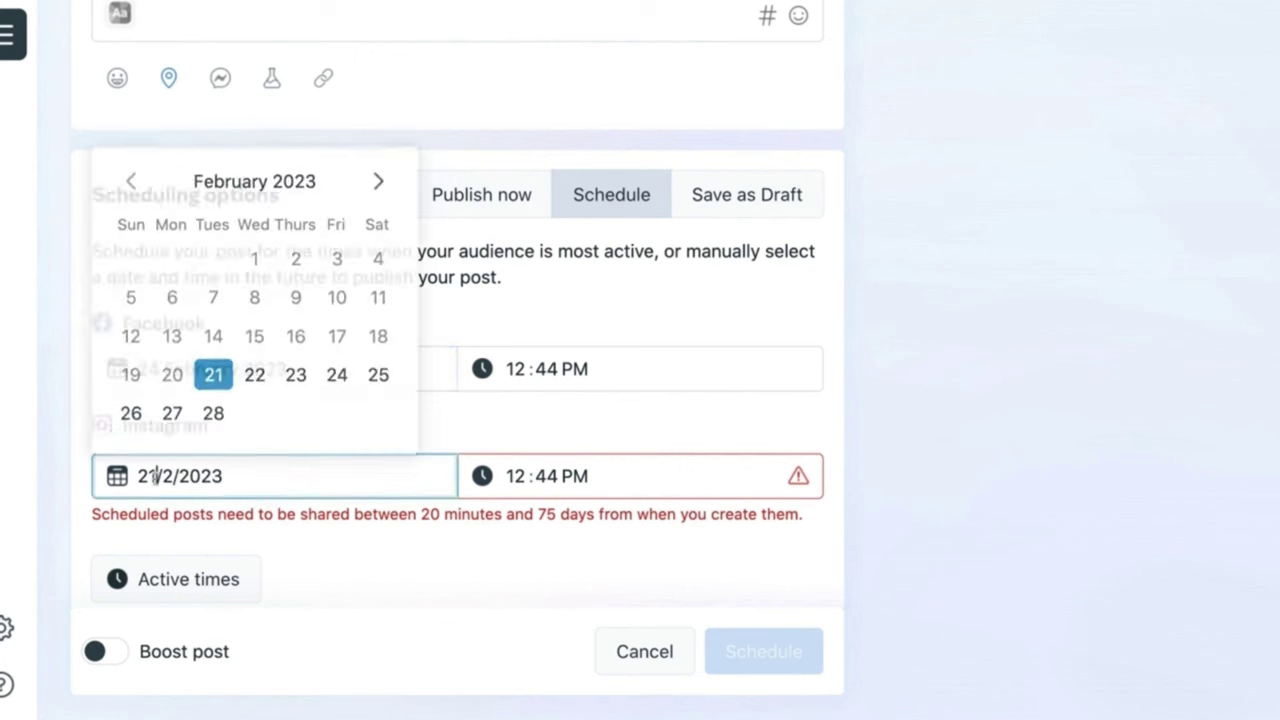
{"action": "left_click", "coordinate": [338, 373]}
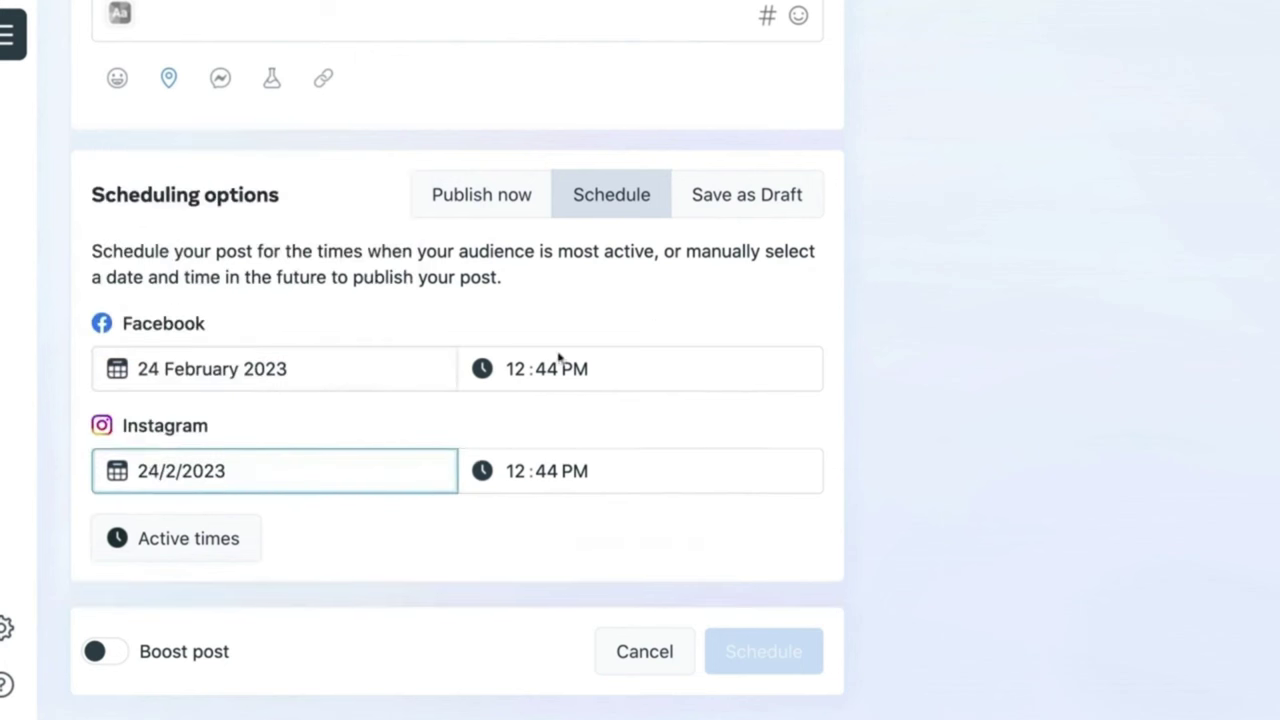
- Set the hour of the scheduled publishing time to 06 for both Facebook and Instagram
{"action": "left_click", "coordinate": [515, 369]}
{"action": "left_click", "coordinate": [574, 369]}
{"action": "left_click", "coordinate": [515, 369]}
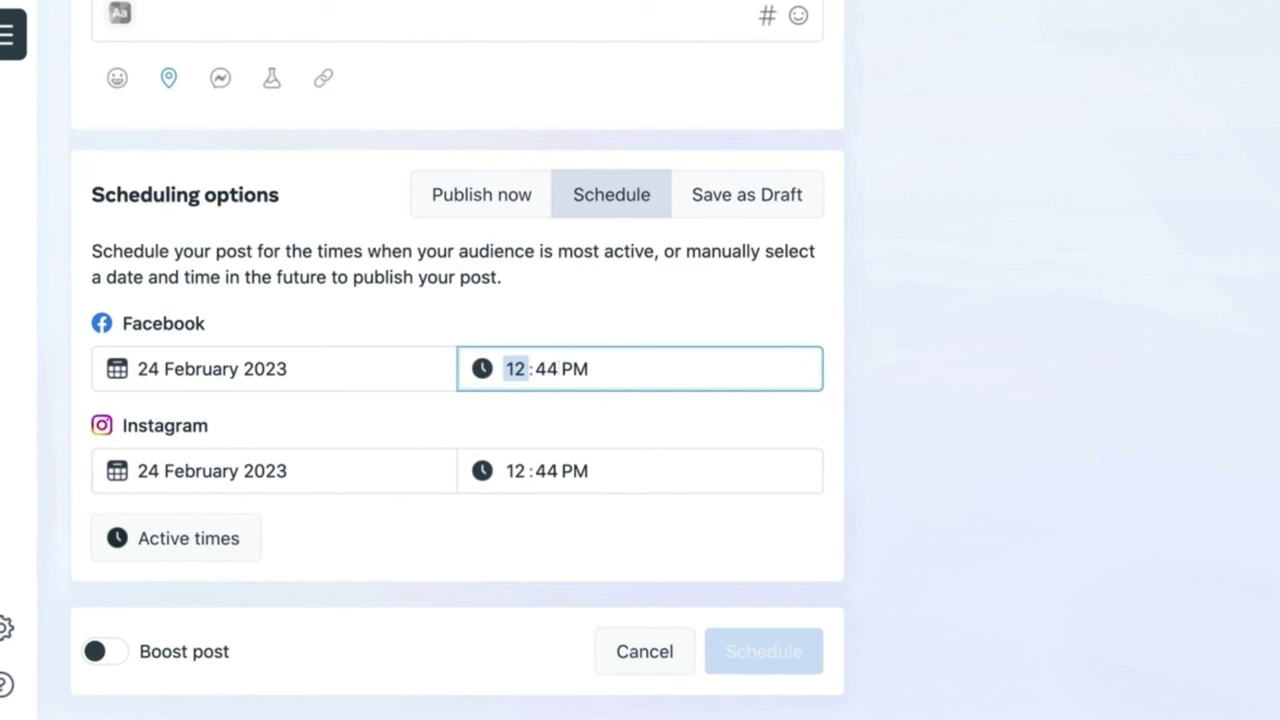
{"action": "type", "text": "06"}
{"action": "left_click", "coordinate": [516, 471]}
{"action": "type", "text": "06"}
{"action": "left_click", "coordinate": [848, 400]}
- Look at the save-as-draft option, return to immediate publishing and publish the post
{"action": "left_click", "coordinate": [746, 194]}
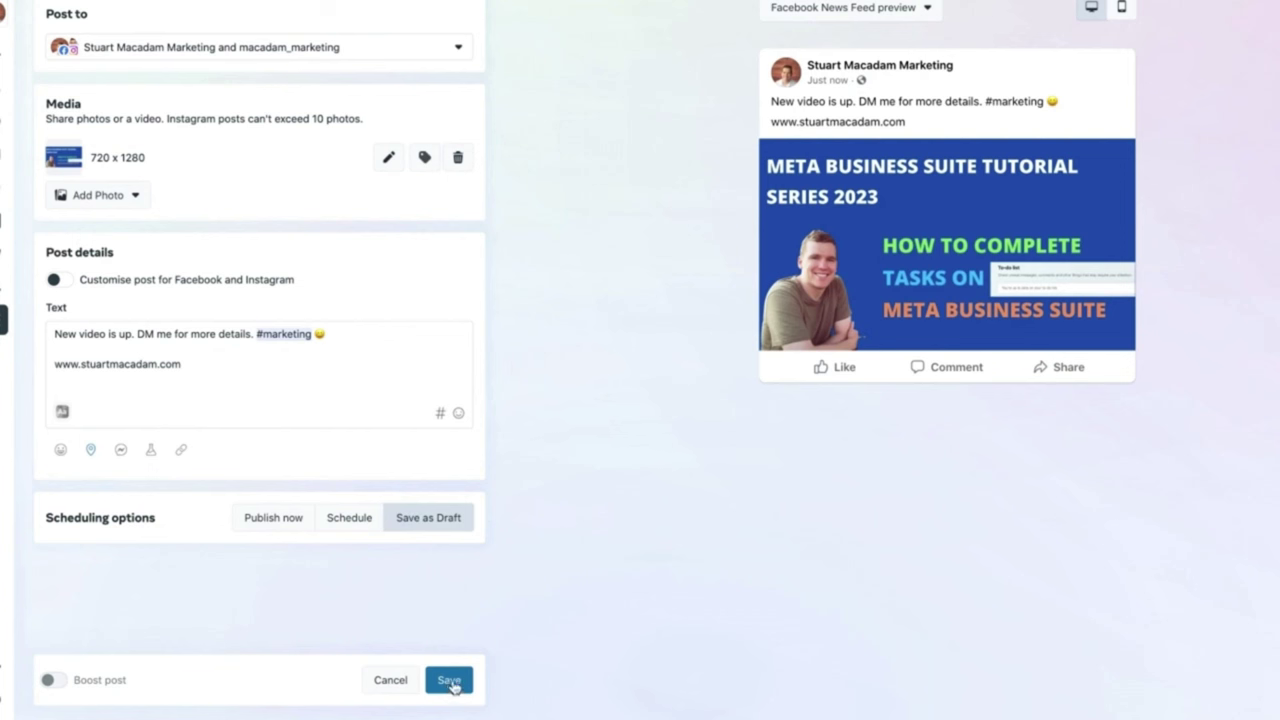
{"action": "left_click", "coordinate": [264, 522]}
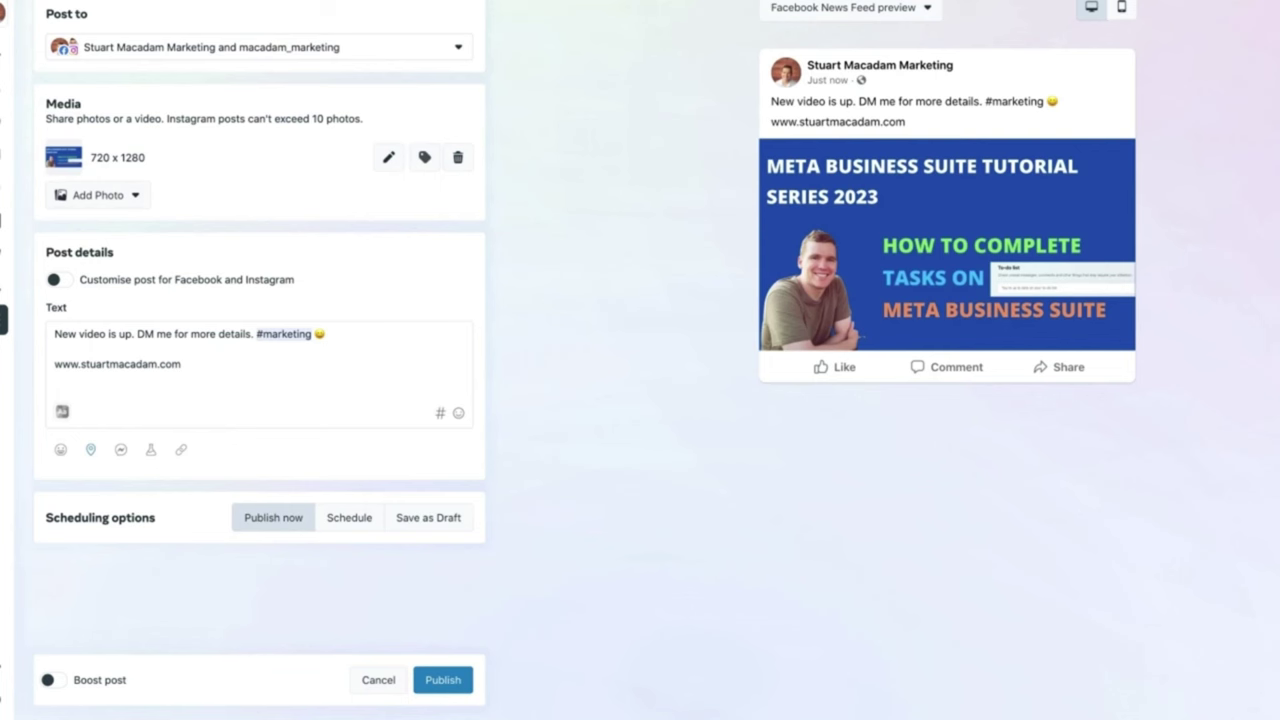
{"action": "left_click", "coordinate": [444, 683]}
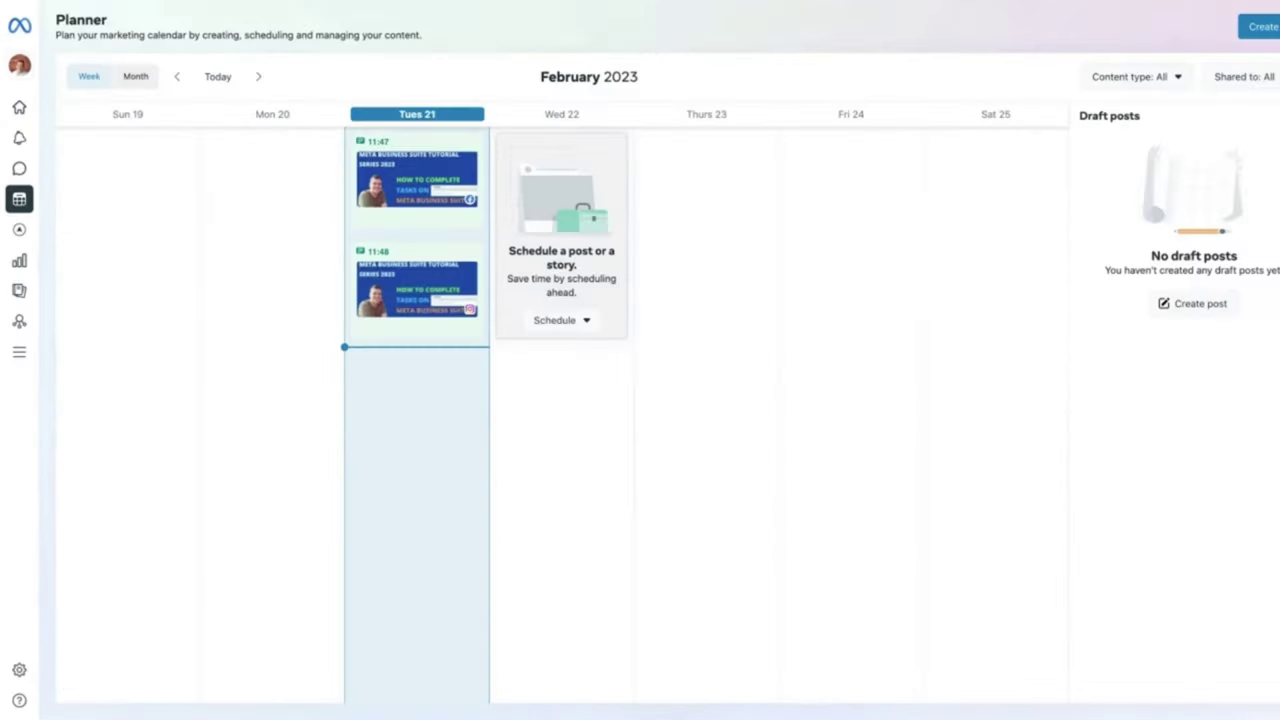
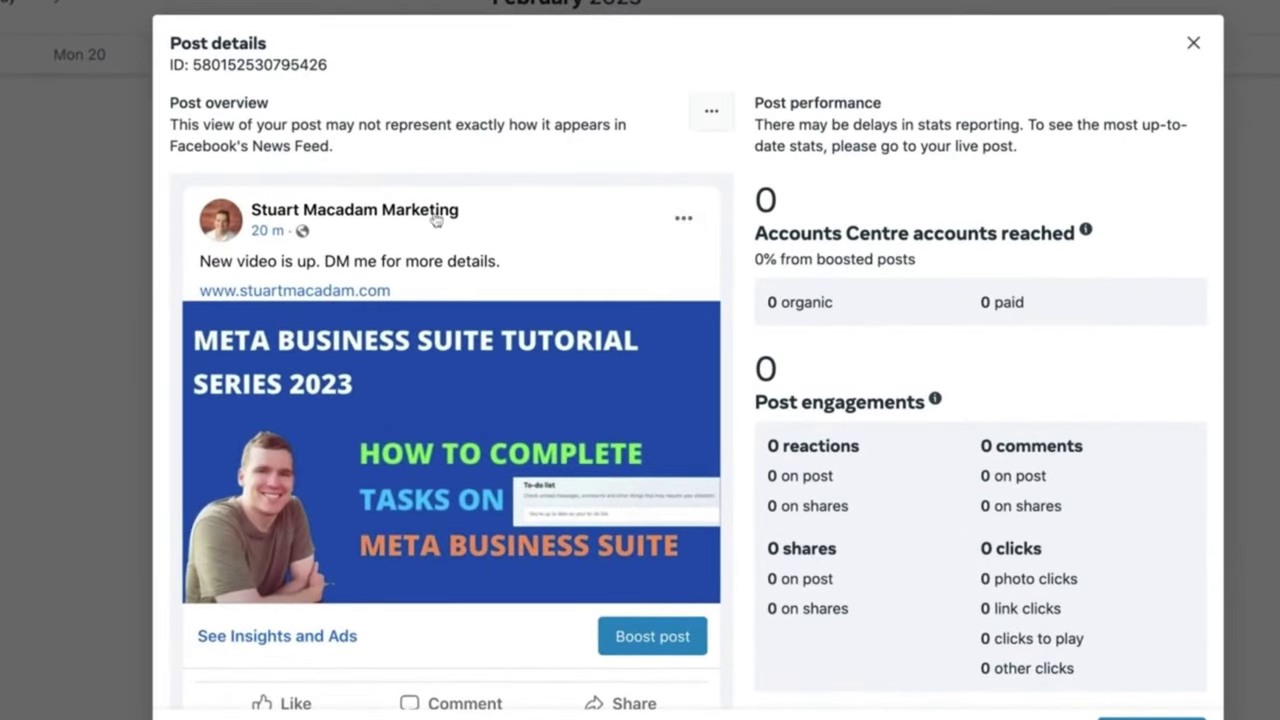
- Open the published Facebook post for editing, review its text and image options, and save the post
{"action": "left_click", "coordinate": [684, 219]}
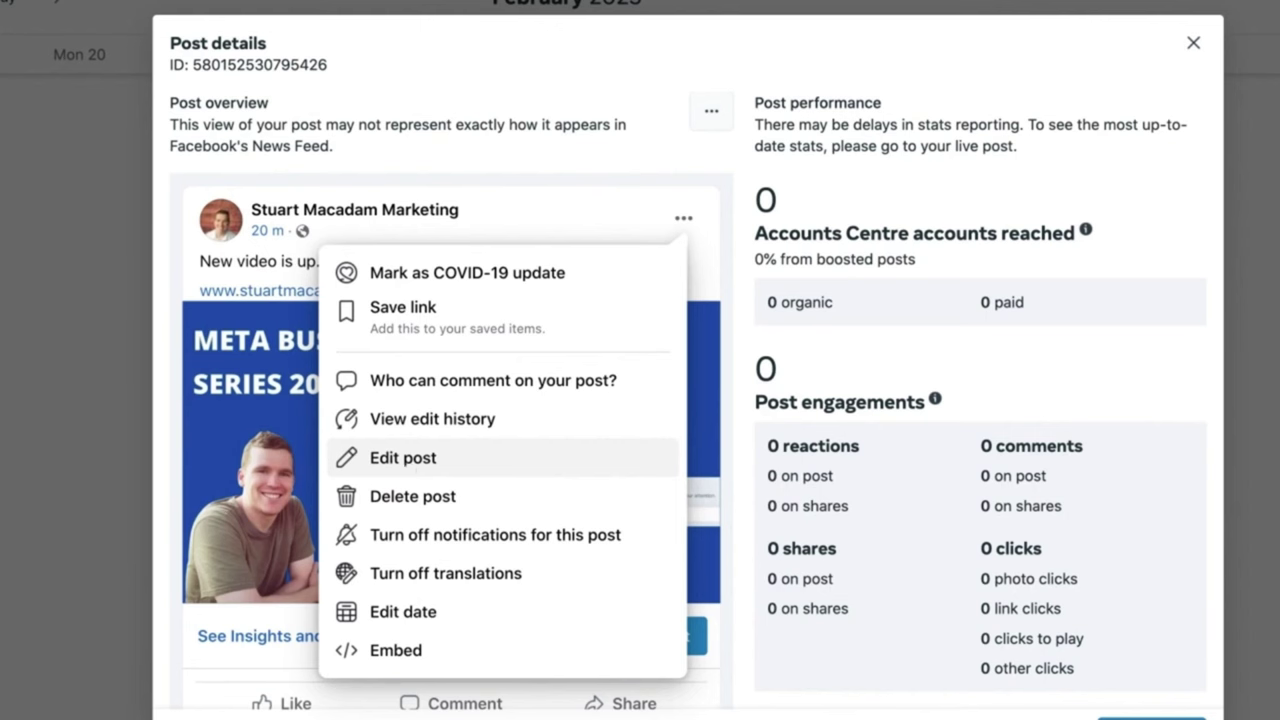
{"action": "left_click", "coordinate": [403, 457]}
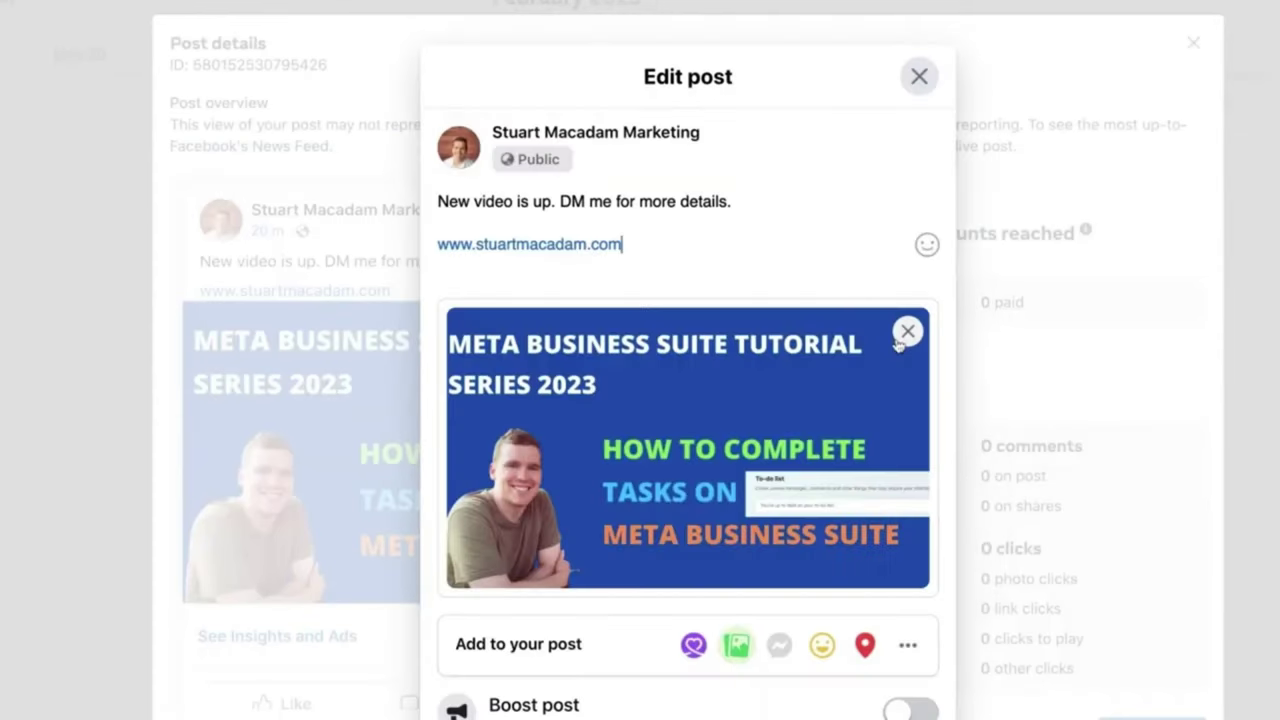
{"action": "scroll", "coordinate": [823, 206], "scroll_direction": "down", "scroll_amount": 3}
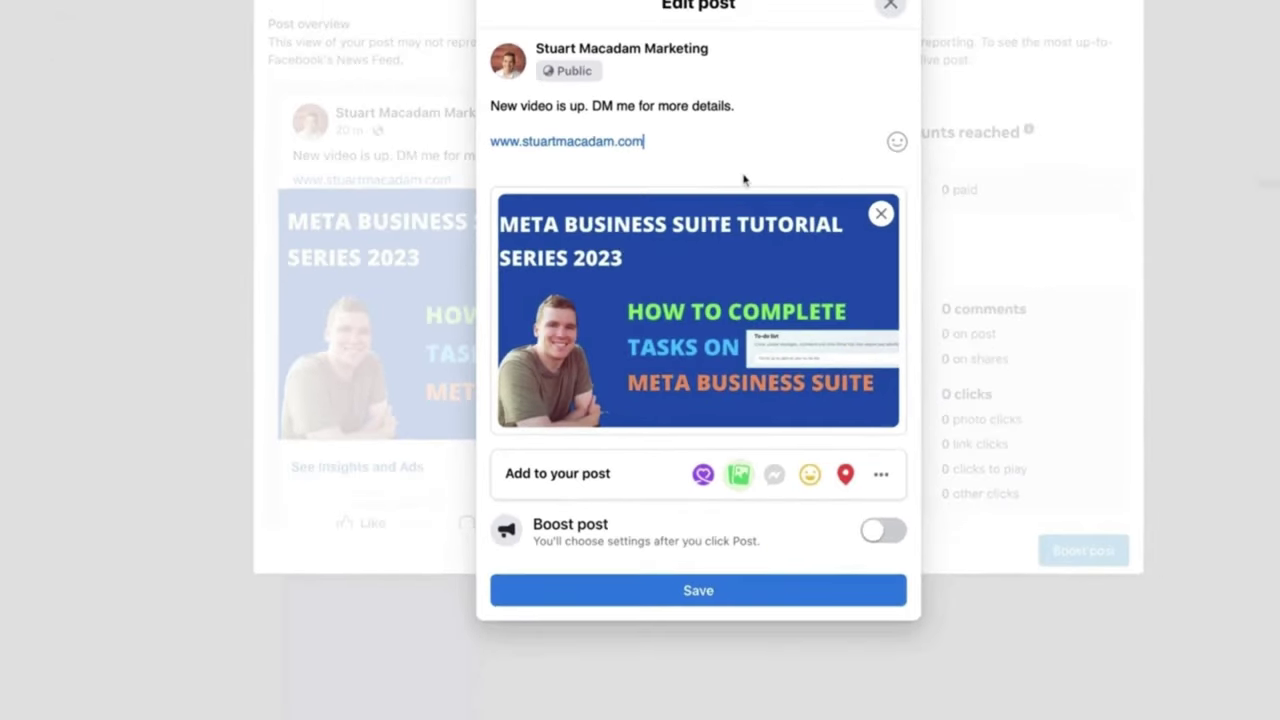
{"action": "mouse_move", "coordinate": [800, 268]}
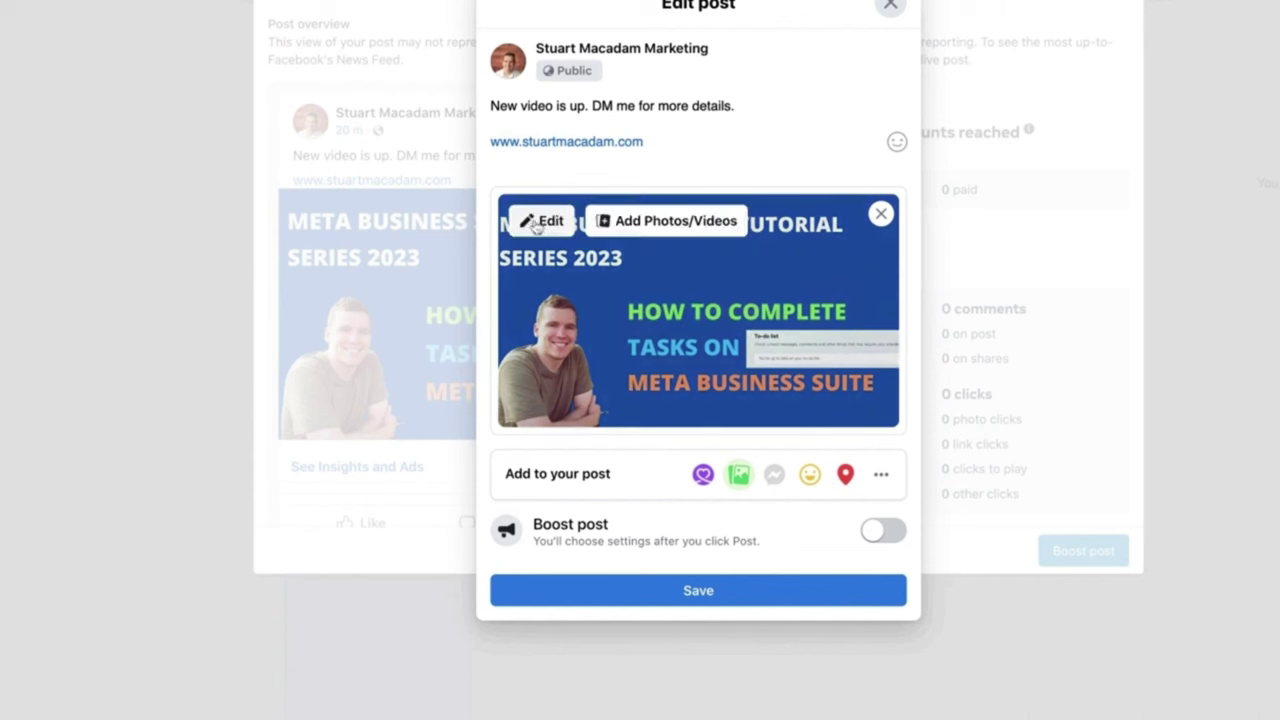
{"action": "key", "text": "Up"}
{"action": "key", "text": "Up"}
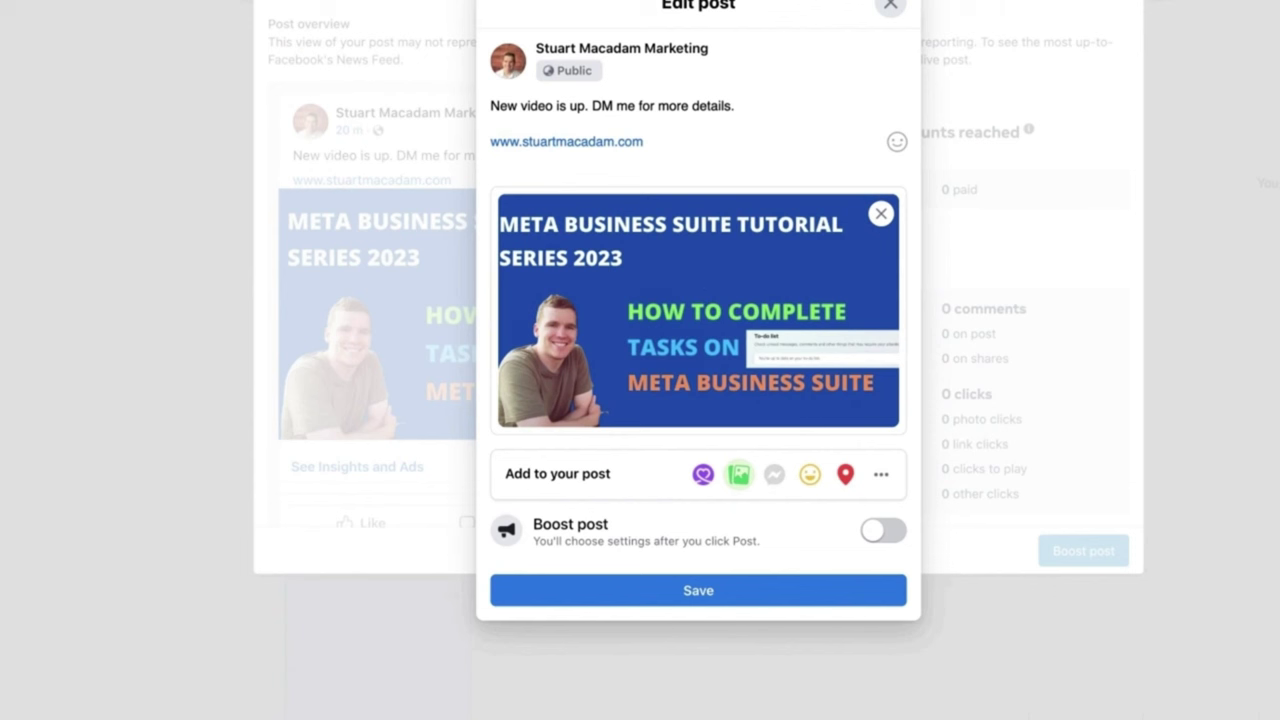
{"action": "left_click", "coordinate": [741, 106]}
{"action": "left_click", "coordinate": [687, 600]}
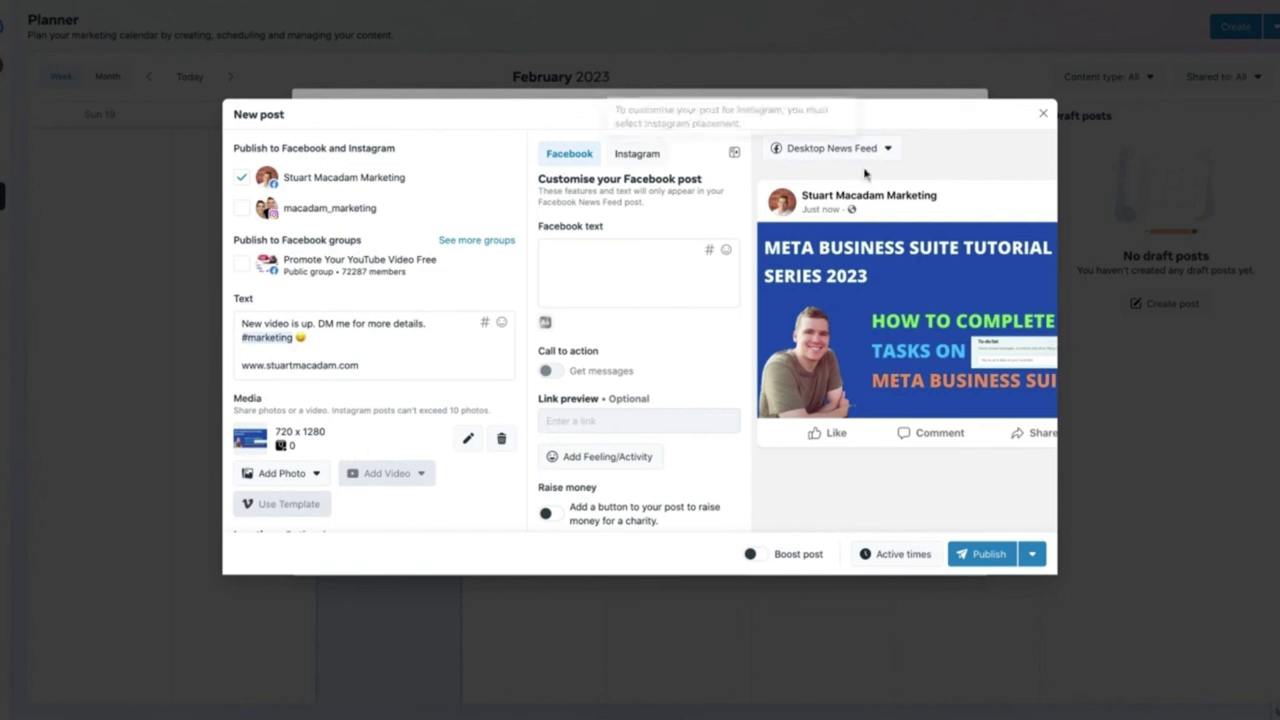
- Check the new post's news feed preview and publishing options, and open the text tool for the new story
{"action": "left_click", "coordinate": [887, 149]}
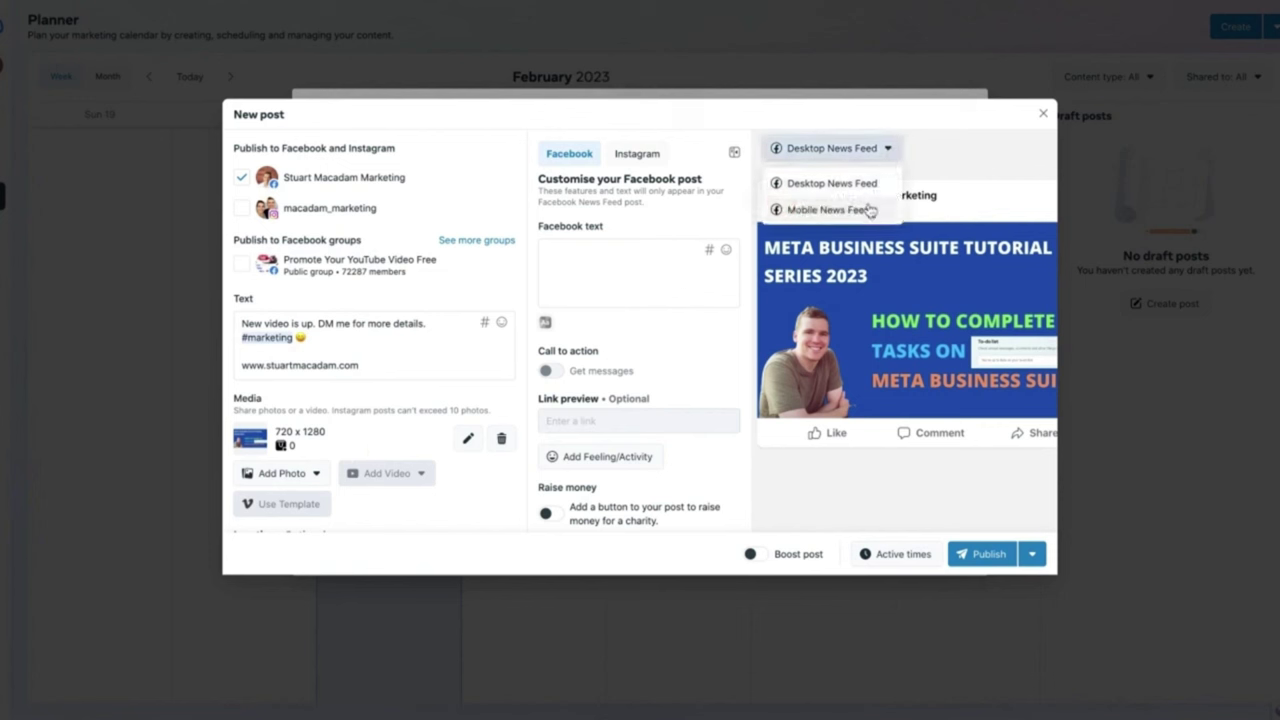
{"action": "left_click", "coordinate": [732, 213]}
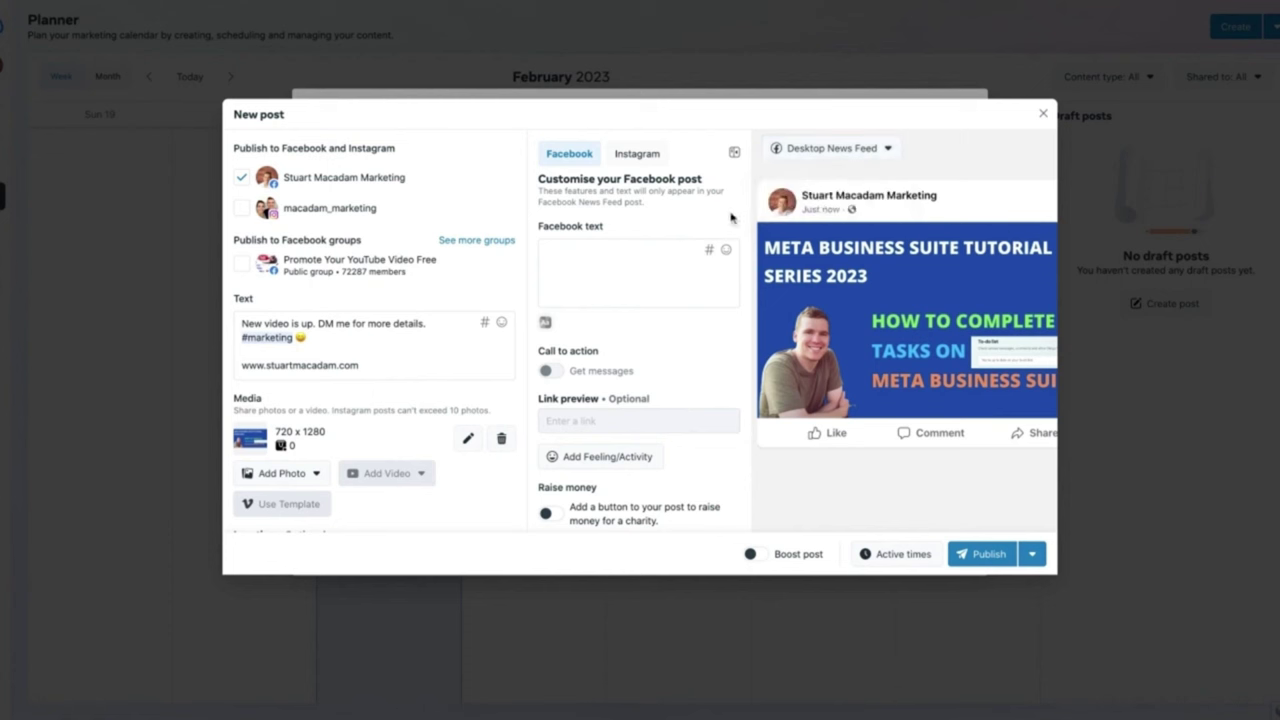
{"action": "scroll", "coordinate": [699, 318], "scroll_direction": "down", "scroll_amount": 3}
{"action": "scroll", "coordinate": [699, 318], "scroll_direction": "up", "scroll_amount": 3}
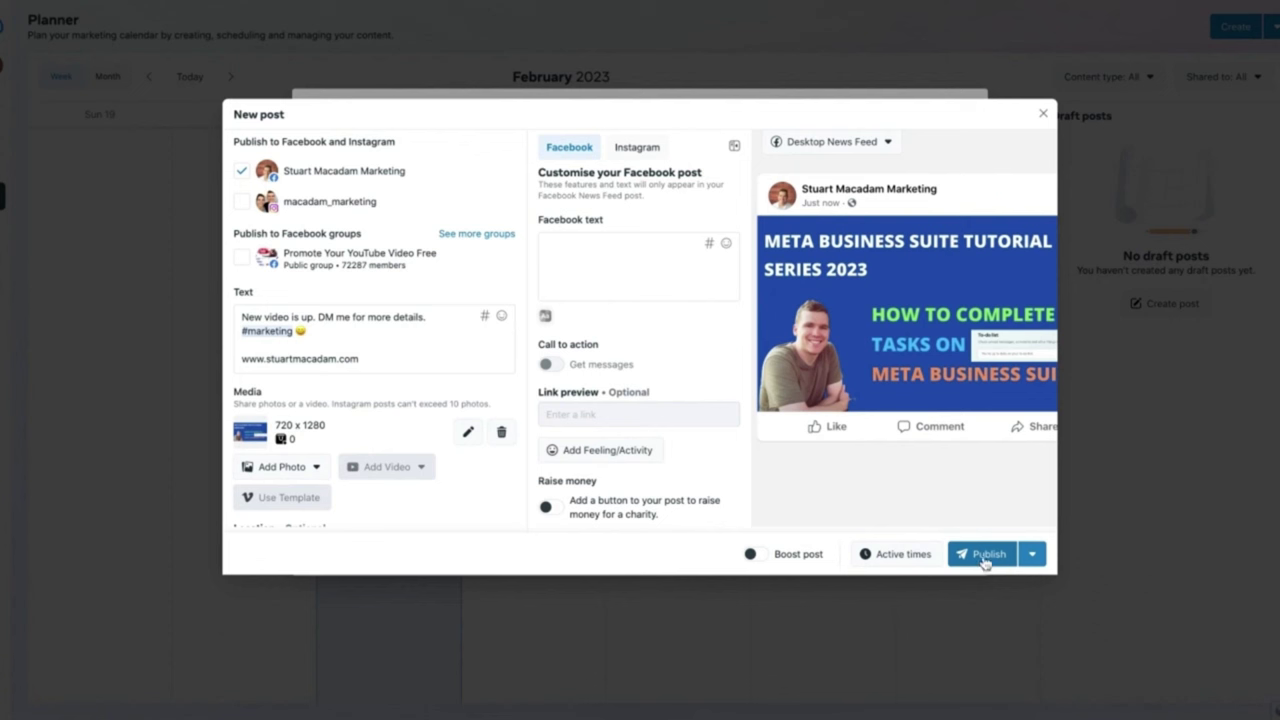
{"action": "left_click", "coordinate": [1035, 558]}
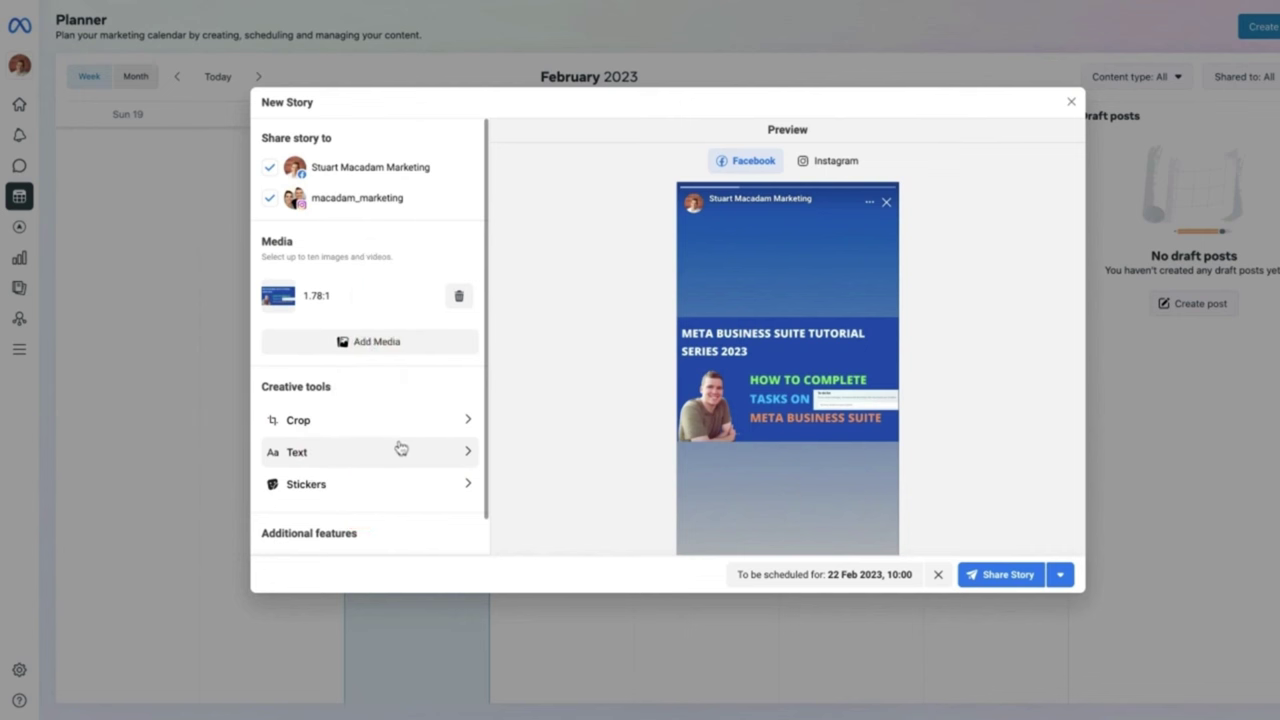
{"action": "left_click", "coordinate": [400, 450]}
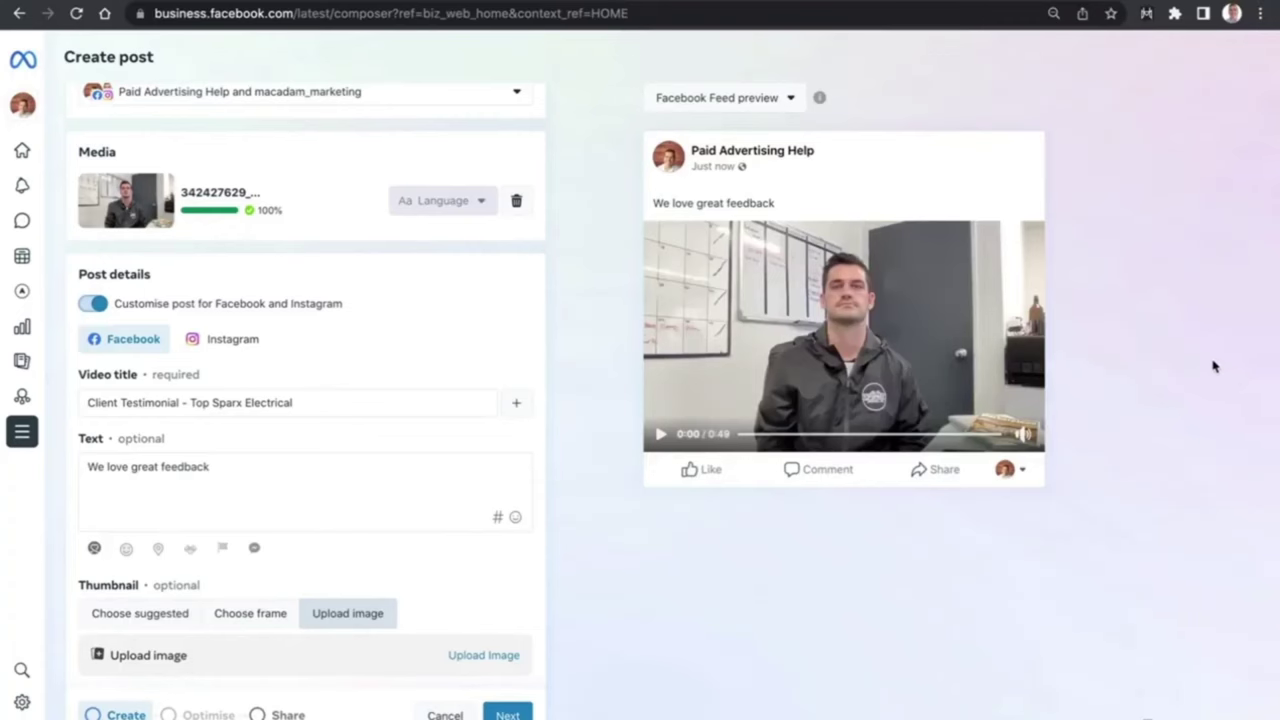
- Check which Facebook and Instagram accounts the client testimonial video is posted to
{"action": "scroll", "coordinate": [372, 309], "scroll_direction": "up", "scroll_amount": 3}
{"action": "scroll", "coordinate": [372, 309], "scroll_direction": "up", "scroll_amount": 2}
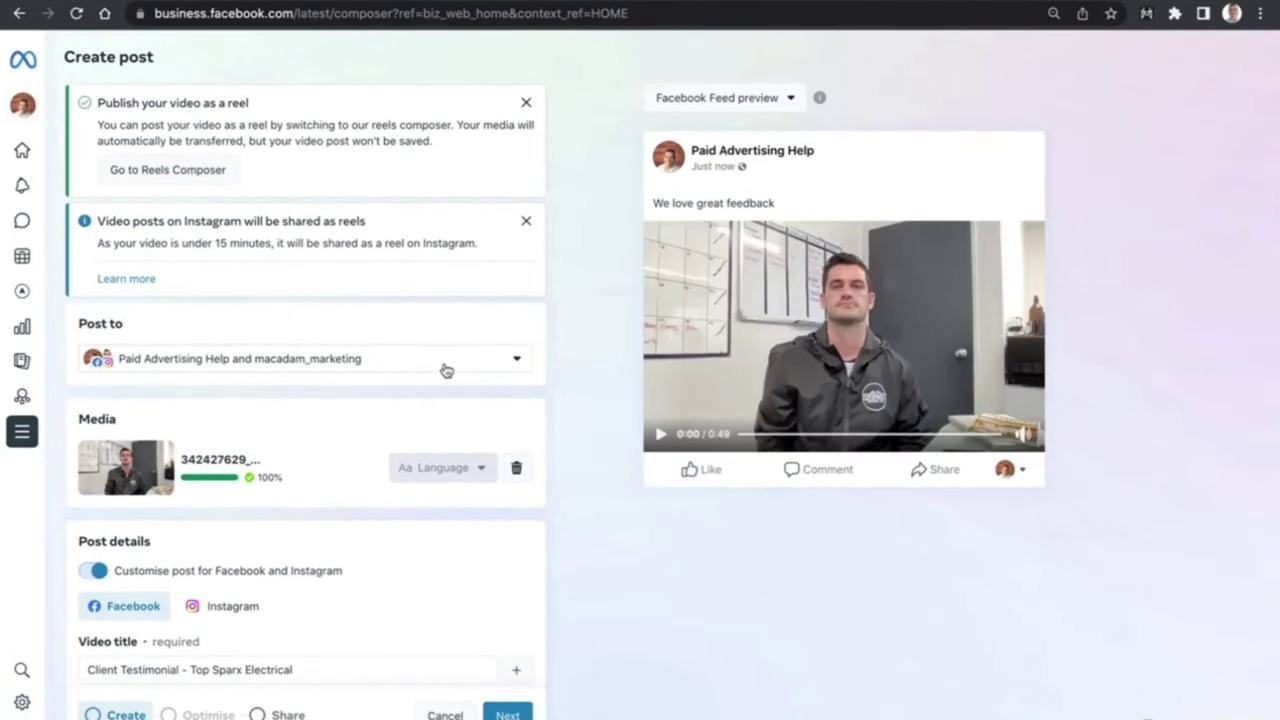
{"action": "left_click", "coordinate": [354, 369]}
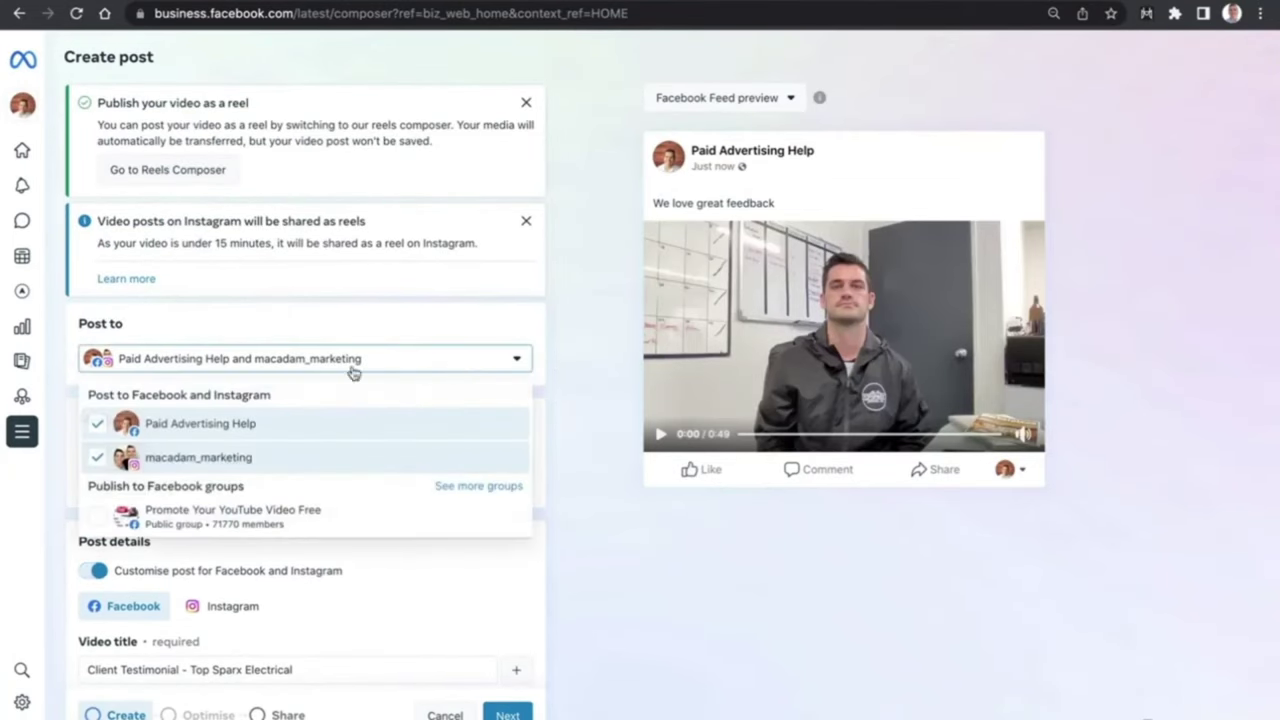
{"action": "left_click", "coordinate": [544, 361]}
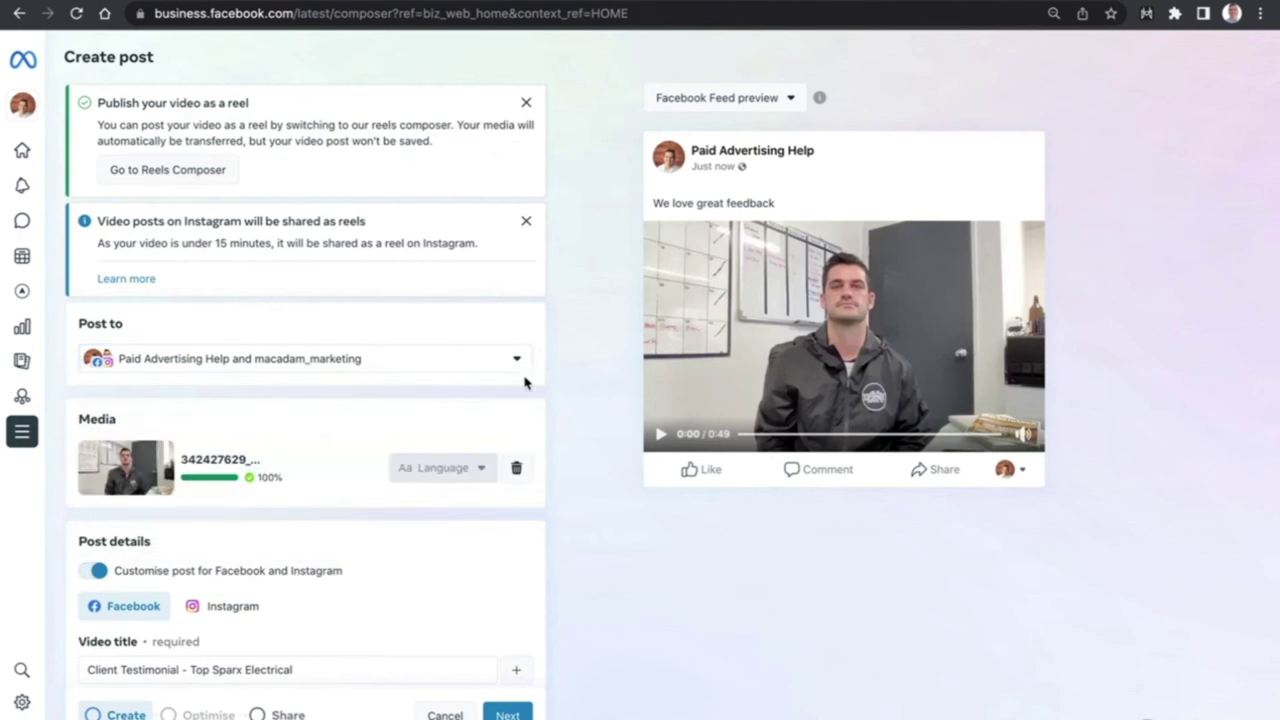
- Look at the suggested thumbnails for the testimonial video and switch the thumbnail source to an uploaded image
{"action": "scroll", "coordinate": [523, 380], "scroll_direction": "down", "scroll_amount": 3}
{"action": "scroll", "coordinate": [286, 366], "scroll_direction": "down", "scroll_amount": 4}
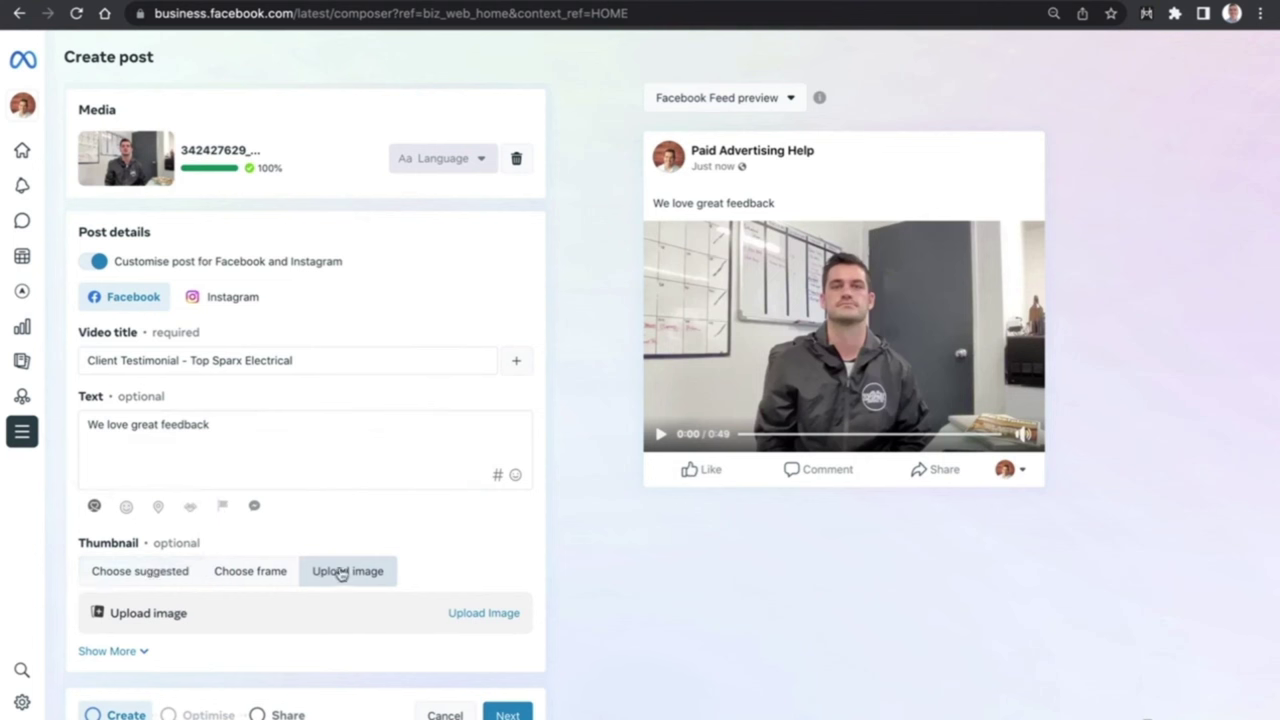
{"action": "left_click", "coordinate": [162, 580]}
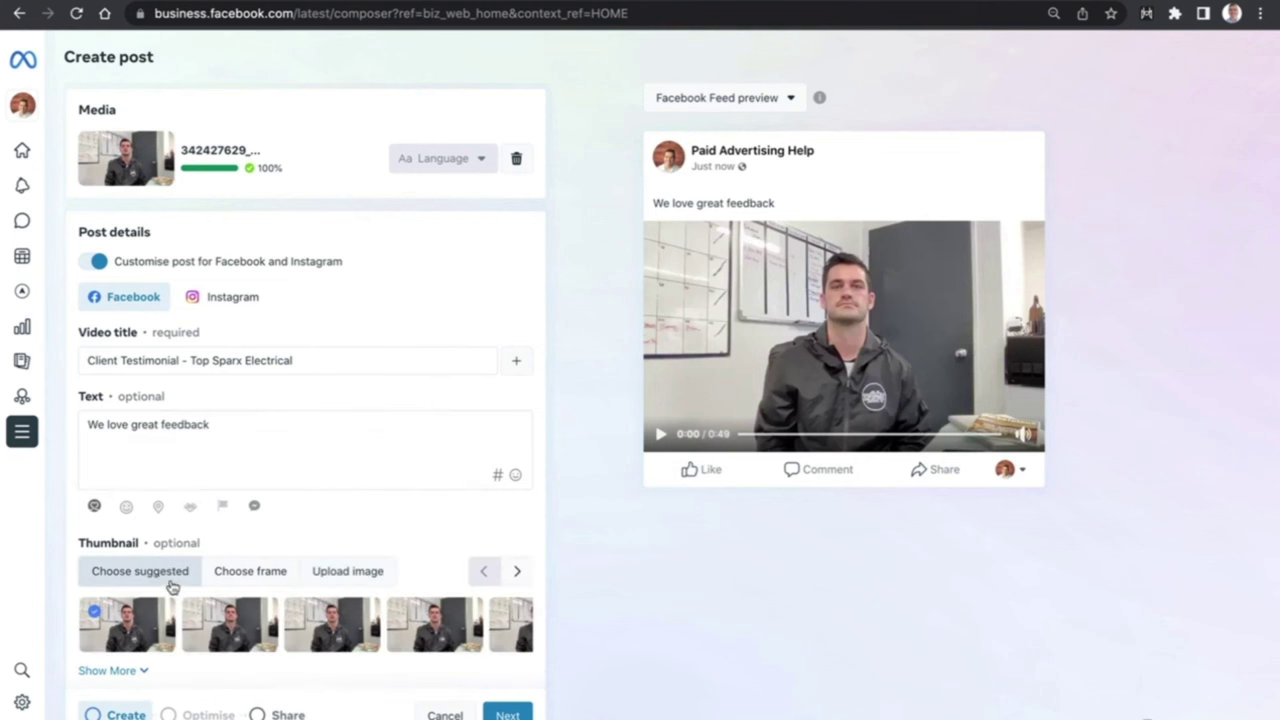
{"action": "left_click", "coordinate": [367, 573]}
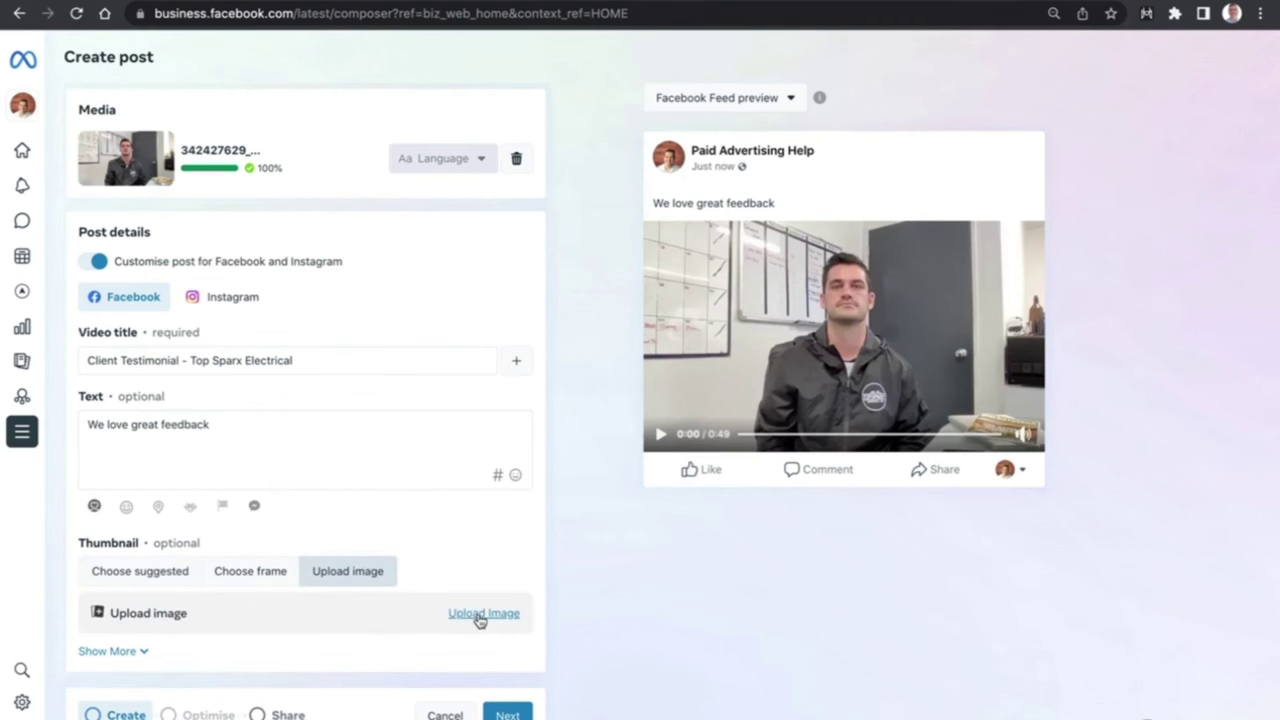
- Upload Top Sparx Electrician.jpeg as the testimonial video's thumbnail and check it in the post
{"action": "scroll", "coordinate": [479, 620], "scroll_direction": "up", "scroll_amount": 5}
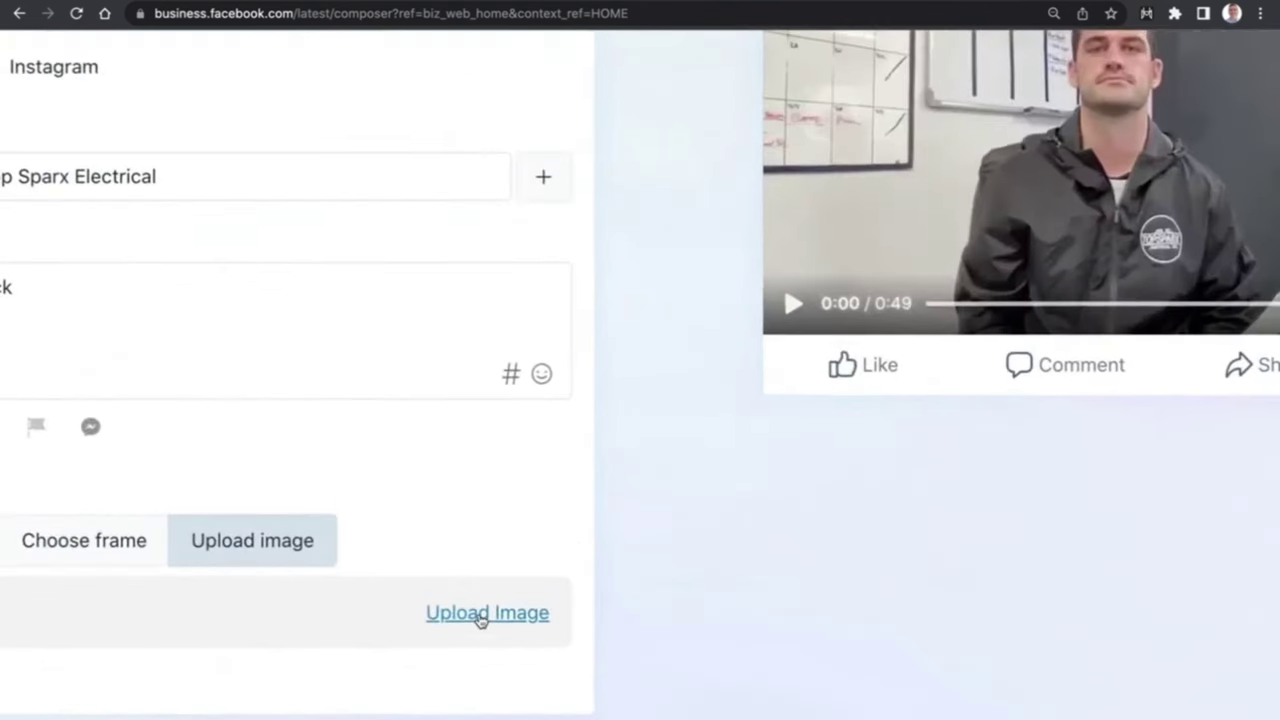
{"action": "left_click", "coordinate": [481, 616]}
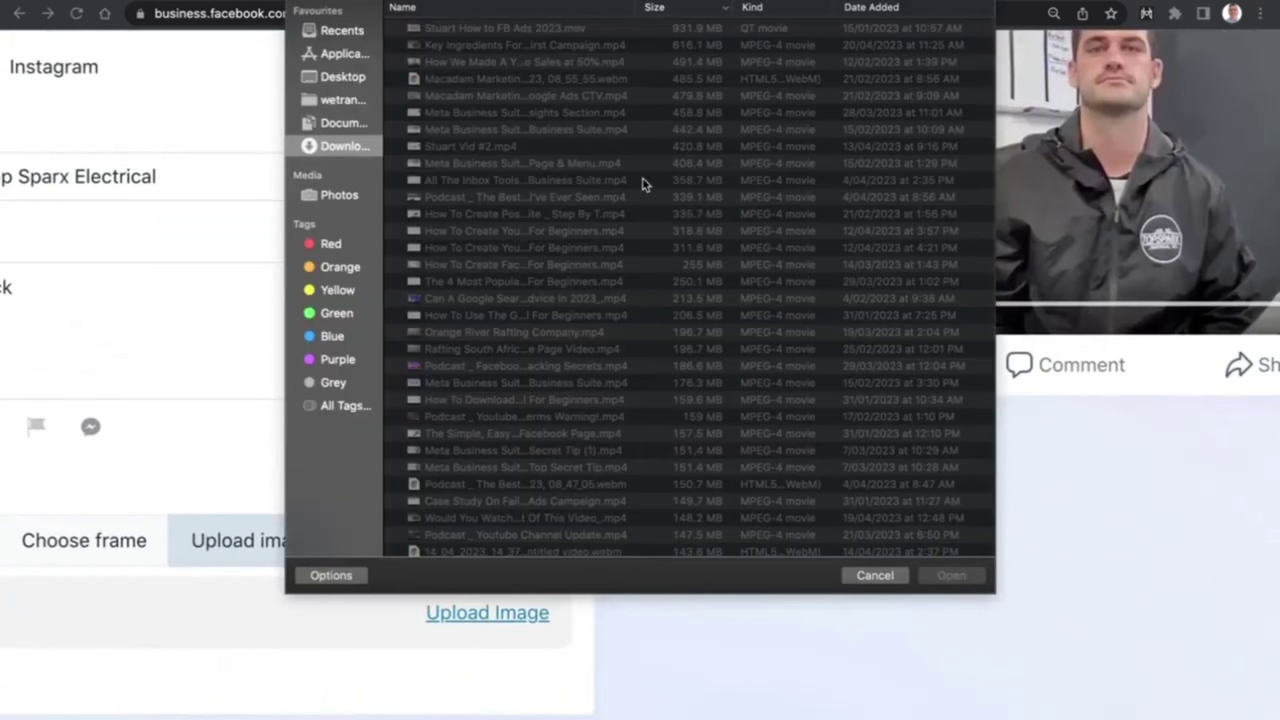
{"action": "left_click", "coordinate": [343, 100]}
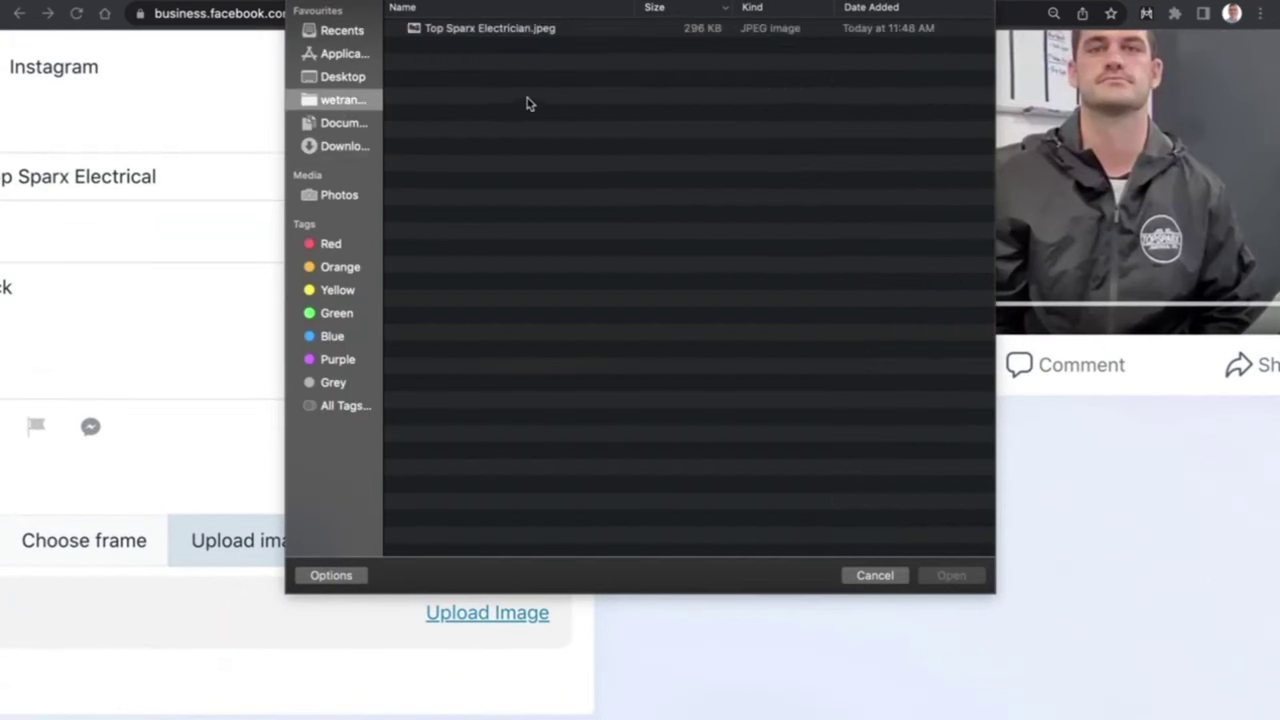
{"action": "double_click", "coordinate": [477, 30]}
{"action": "key", "text": "ctrl+minus"}
{"action": "key", "text": "ctrl+minus"}
{"action": "key", "text": "ctrl+minus"}
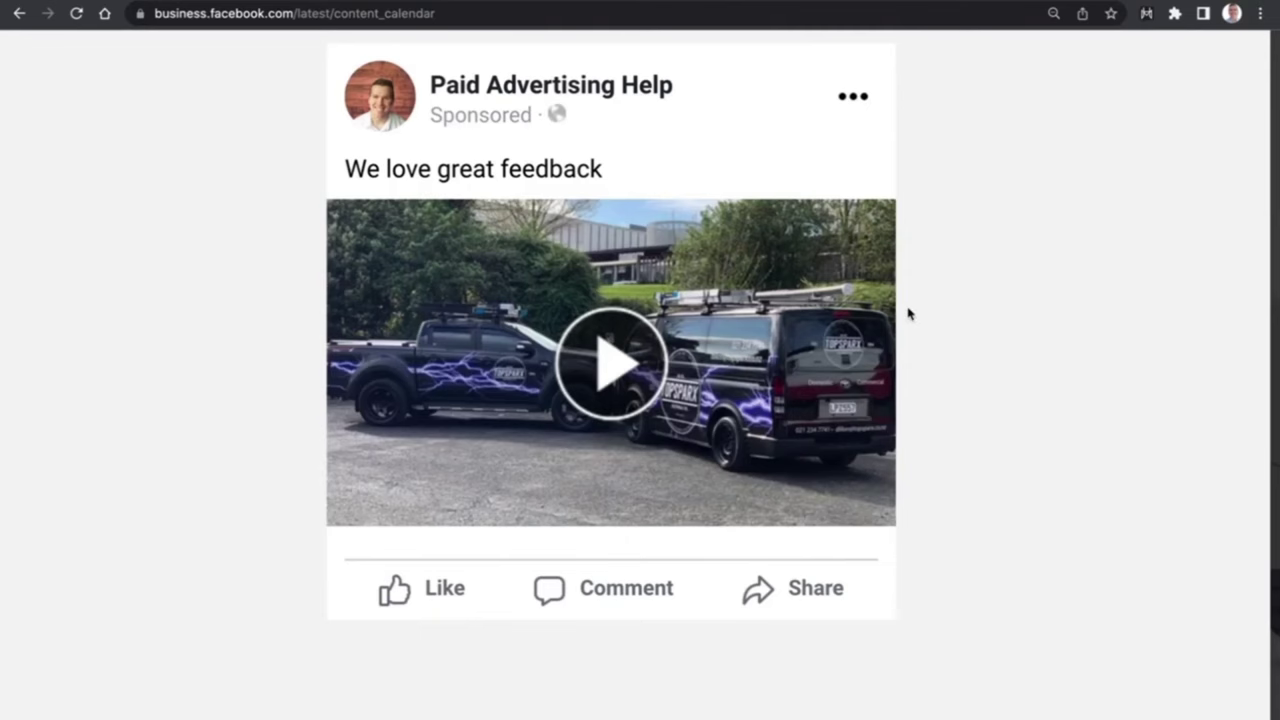
{"action": "key", "text": "ctrl+plus"}
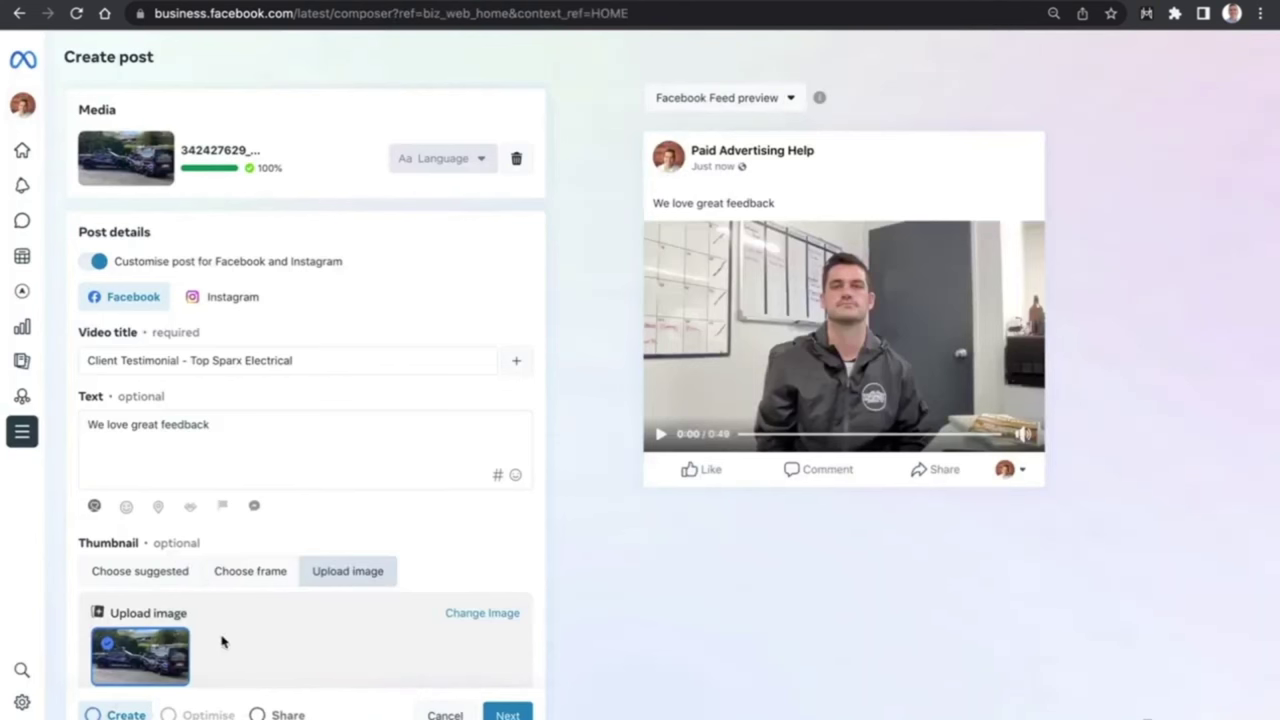
{"action": "scroll", "coordinate": [222, 641], "scroll_direction": "down", "scroll_amount": 1}
{"action": "scroll", "coordinate": [224, 638], "scroll_direction": "down", "scroll_amount": 2}
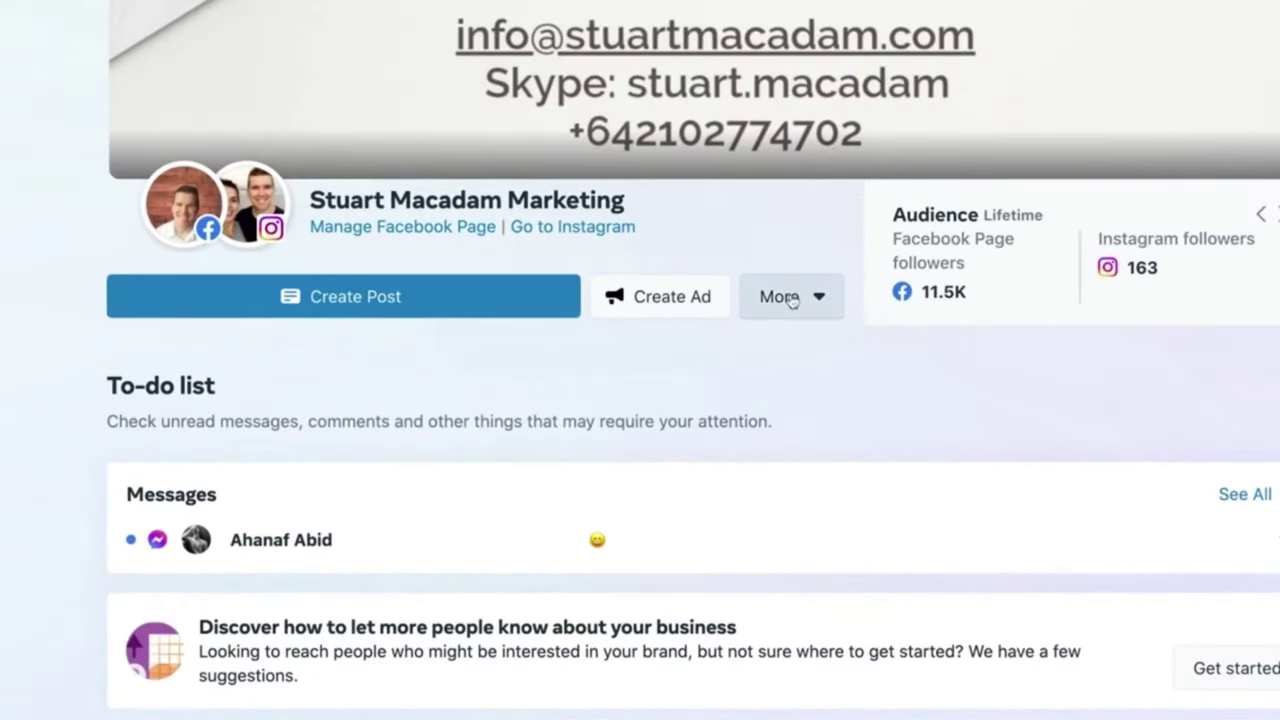
- Start a new story from the home page and preview its road image for Instagram
{"action": "left_click", "coordinate": [791, 300]}
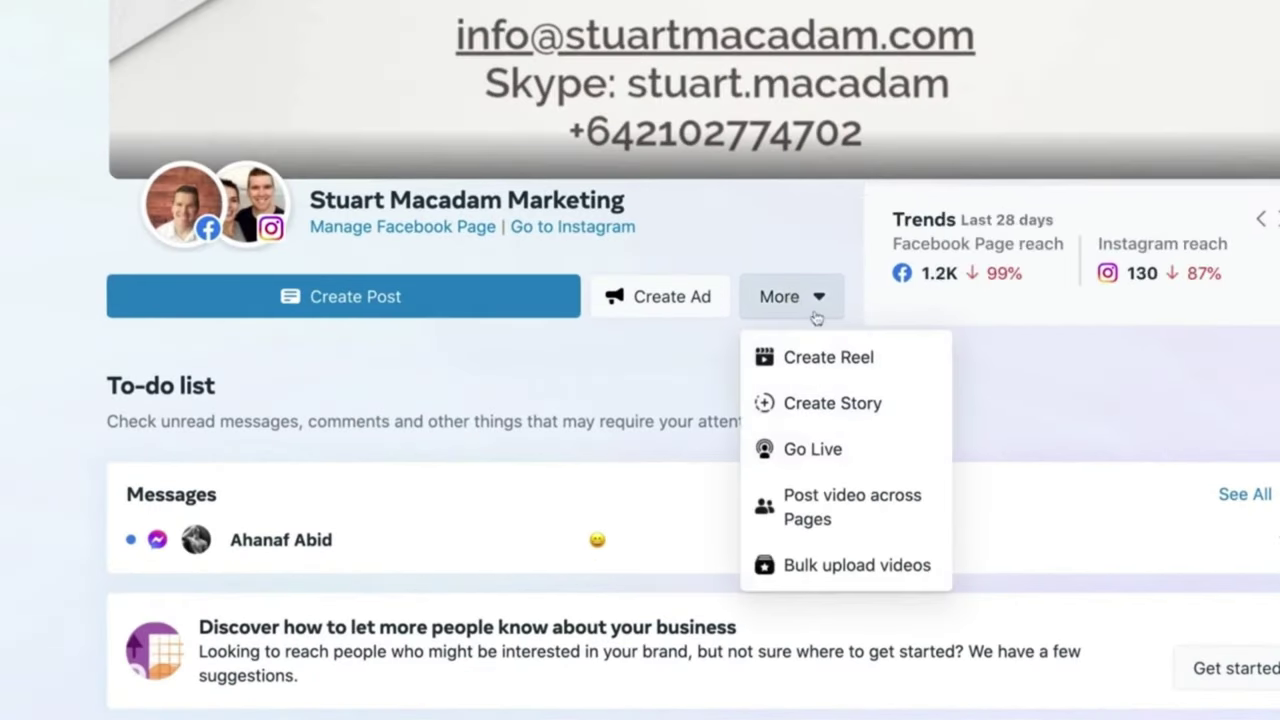
{"action": "left_click", "coordinate": [838, 405]}
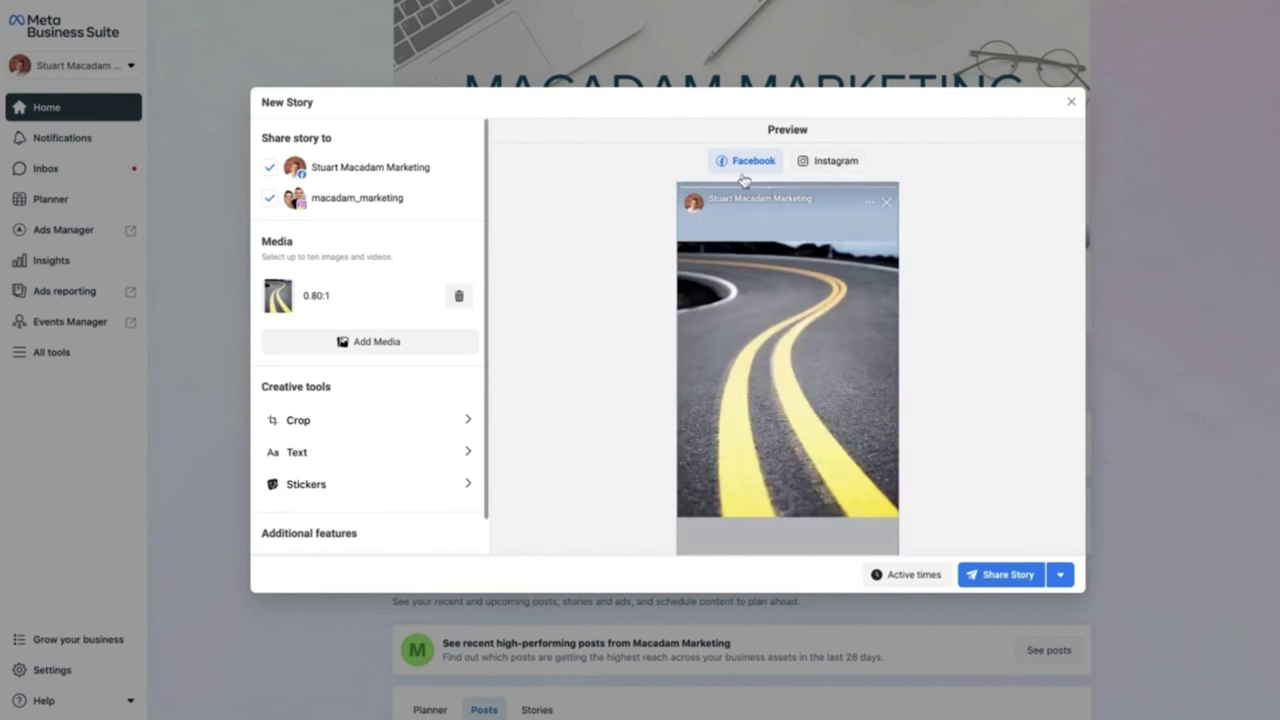
{"action": "left_click", "coordinate": [836, 162]}
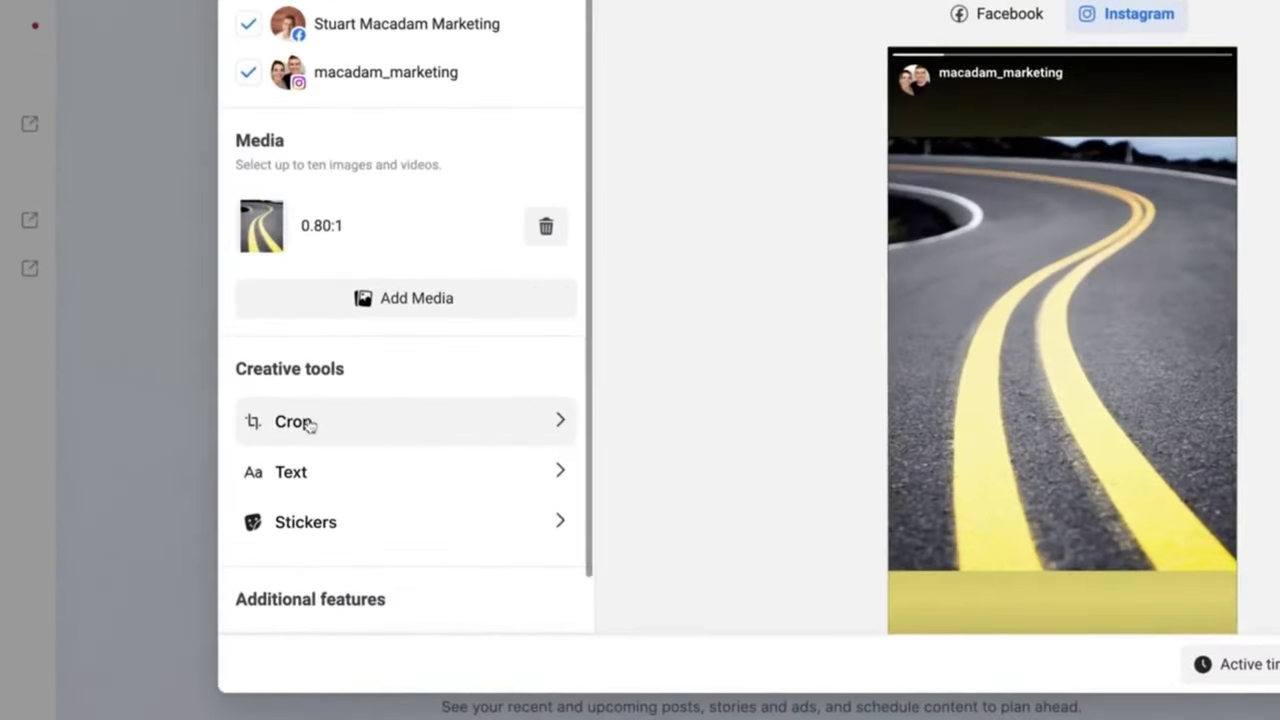
- Try the square crop on the story's road image, crop it to full-screen vertical 9:16 and check the Facebook preview
{"action": "left_click", "coordinate": [310, 424]}
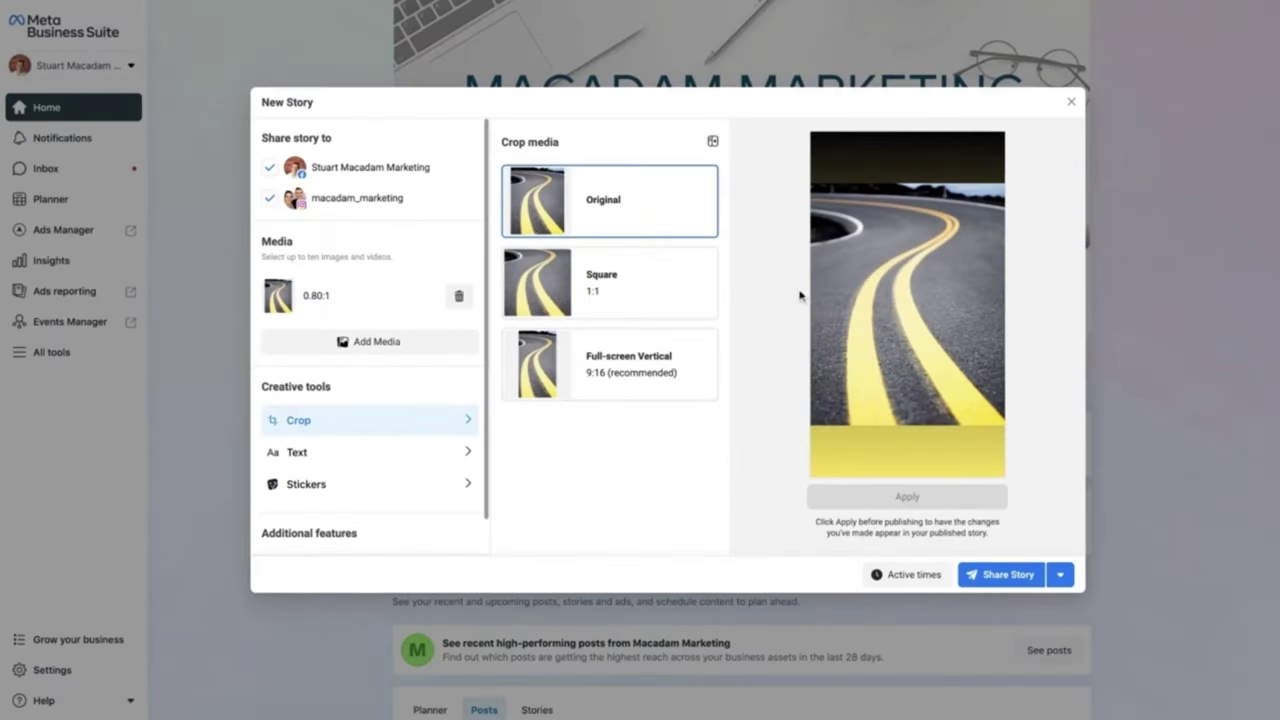
{"action": "left_click", "coordinate": [671, 304]}
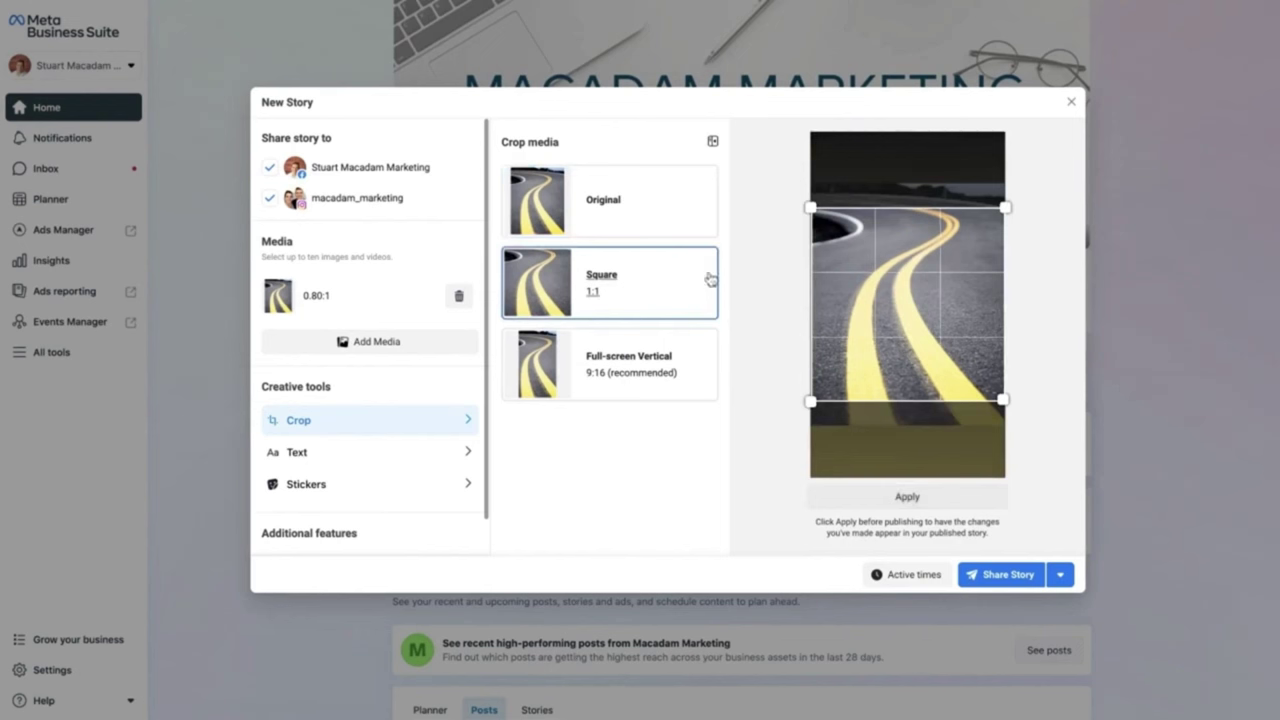
{"action": "left_click", "coordinate": [671, 201]}
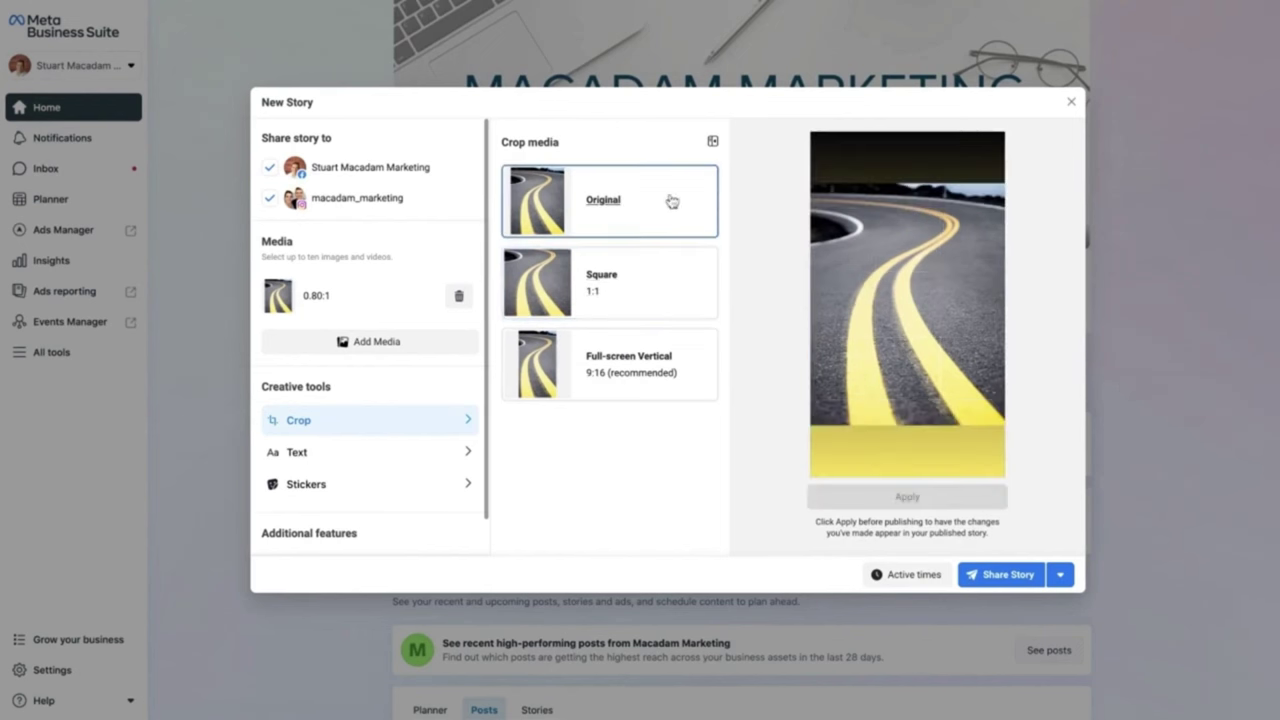
{"action": "left_click", "coordinate": [667, 278]}
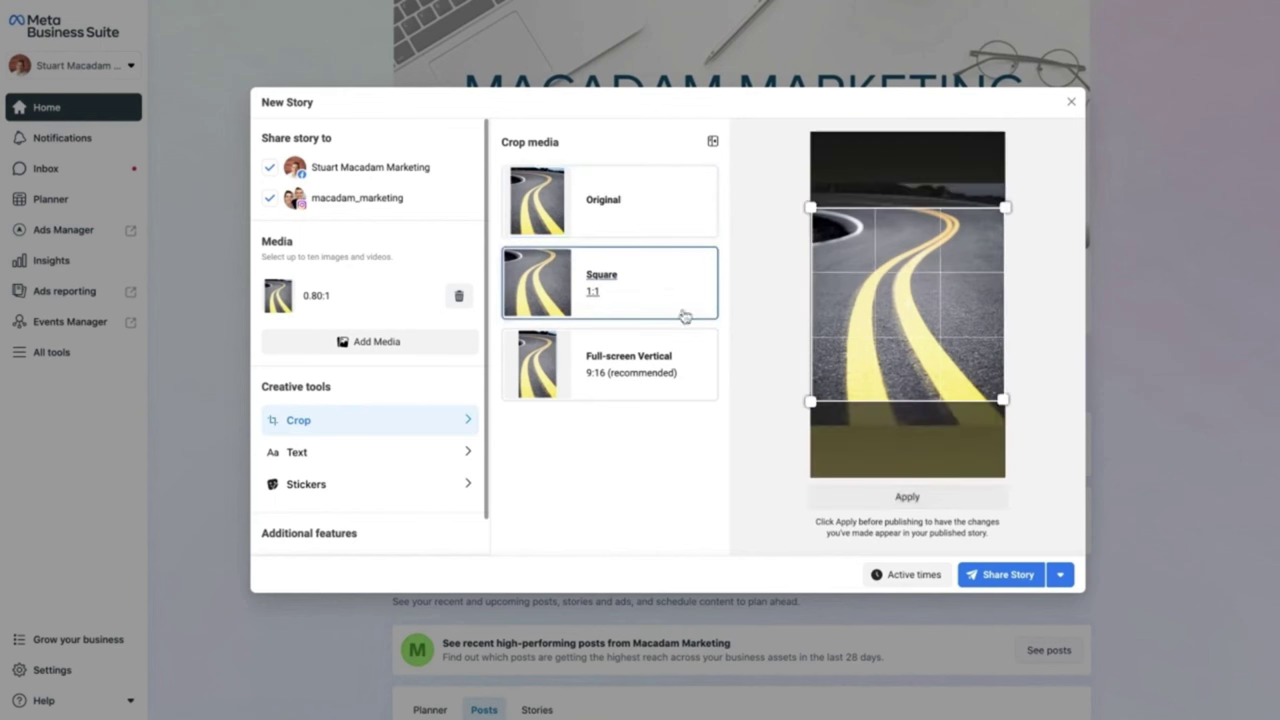
{"action": "left_click", "coordinate": [690, 364]}
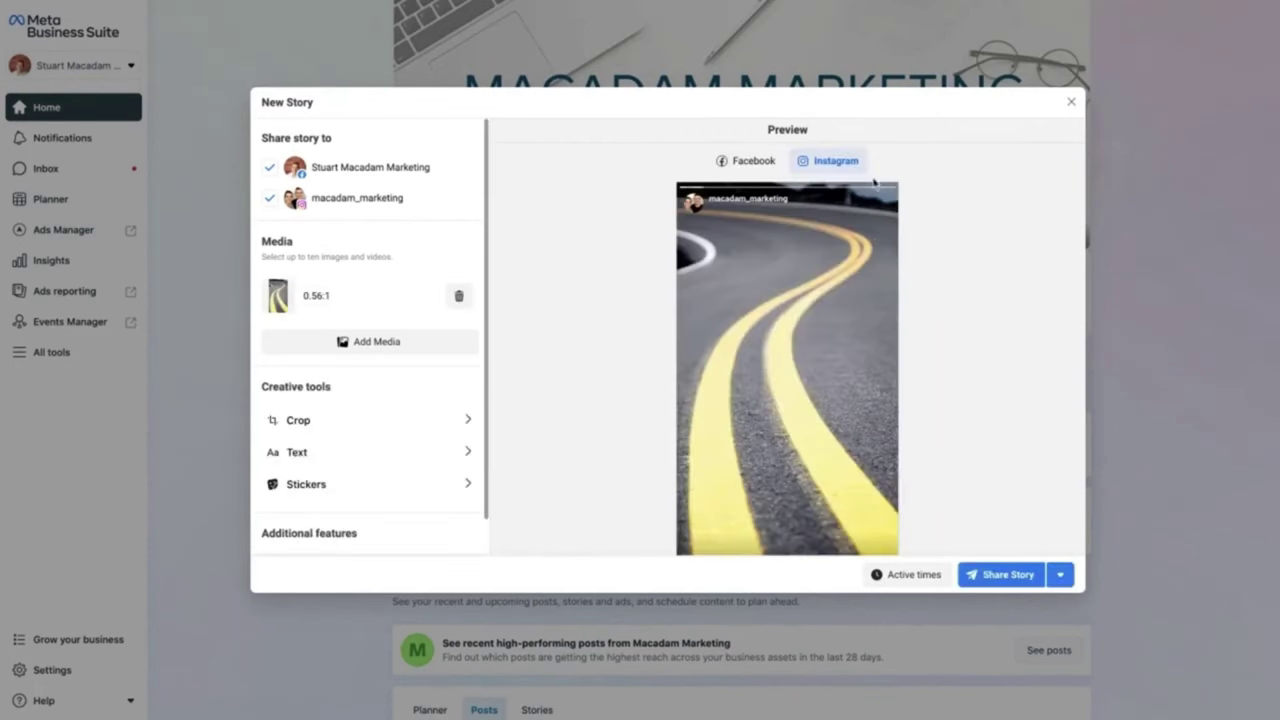
{"action": "scroll", "coordinate": [828, 333], "scroll_direction": "down", "scroll_amount": 1}
{"action": "left_click", "coordinate": [750, 161]}
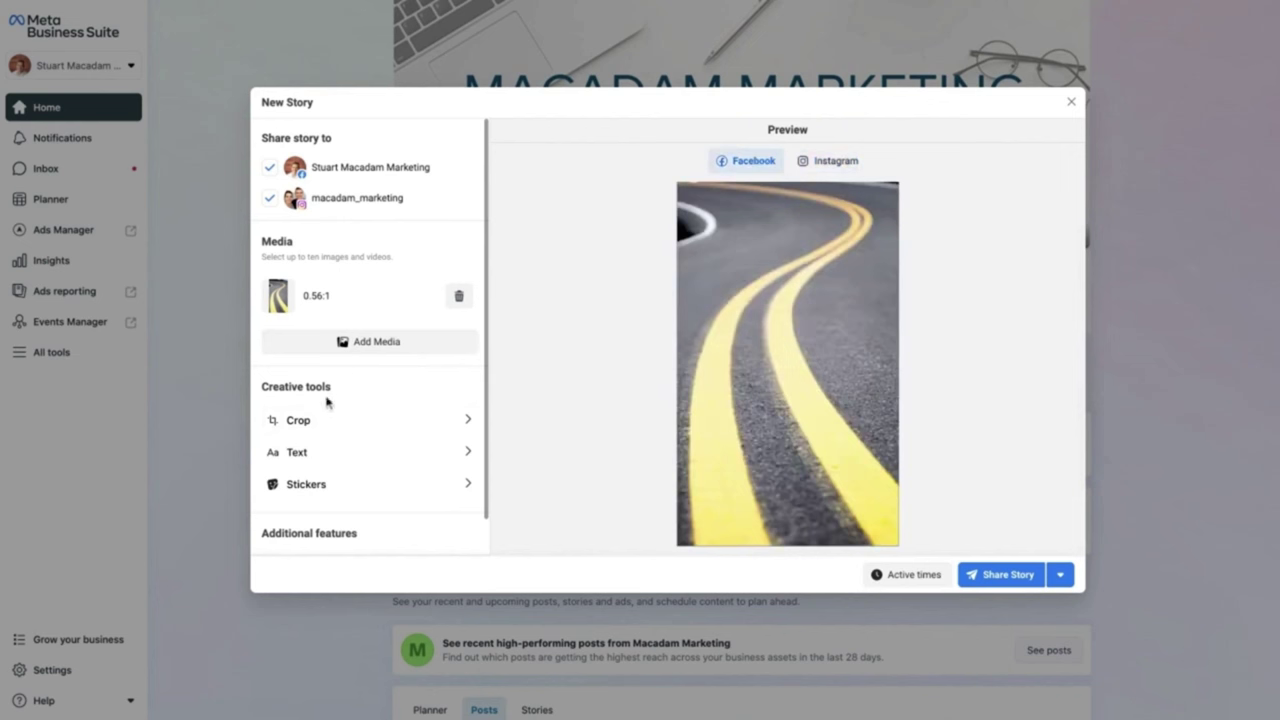
- Add a white text box reading "The Road Ahead Is Exciting!" near the middle of the story's road image
{"action": "left_click", "coordinate": [325, 459]}
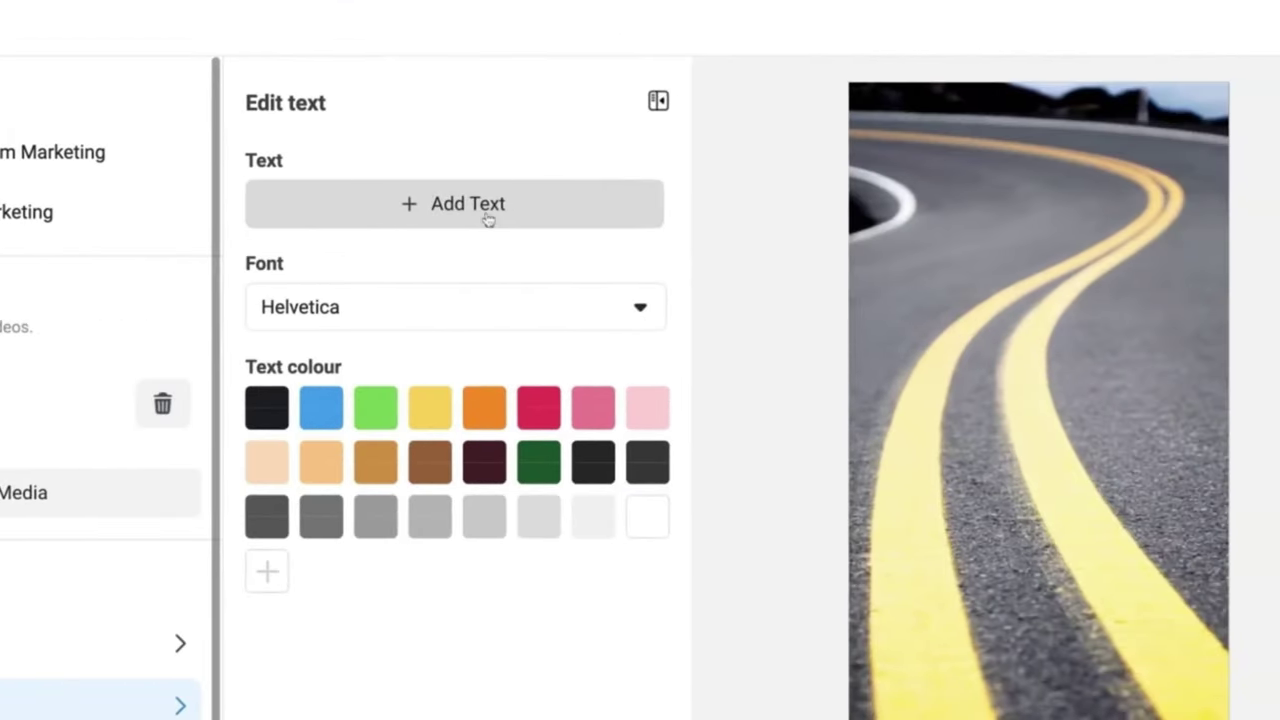
{"action": "left_click", "coordinate": [461, 214]}
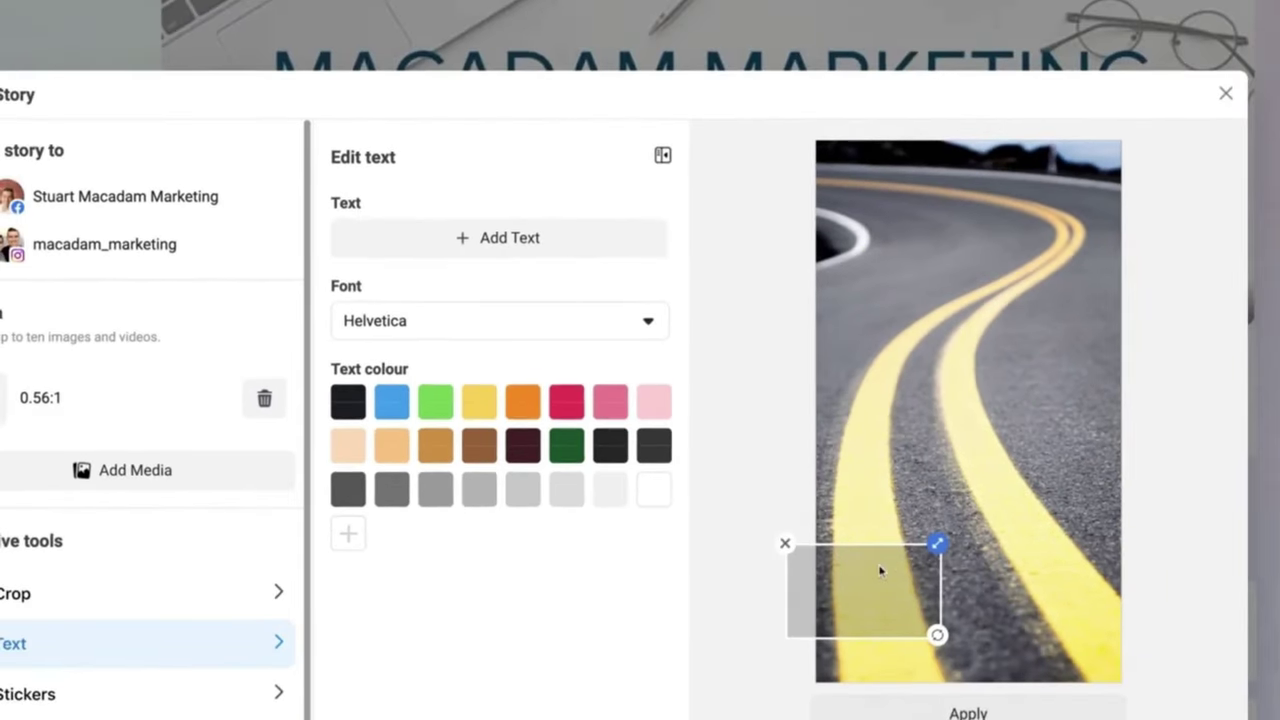
{"action": "left_click_drag", "start_coordinate": [880, 577], "coordinate": [931, 322]}
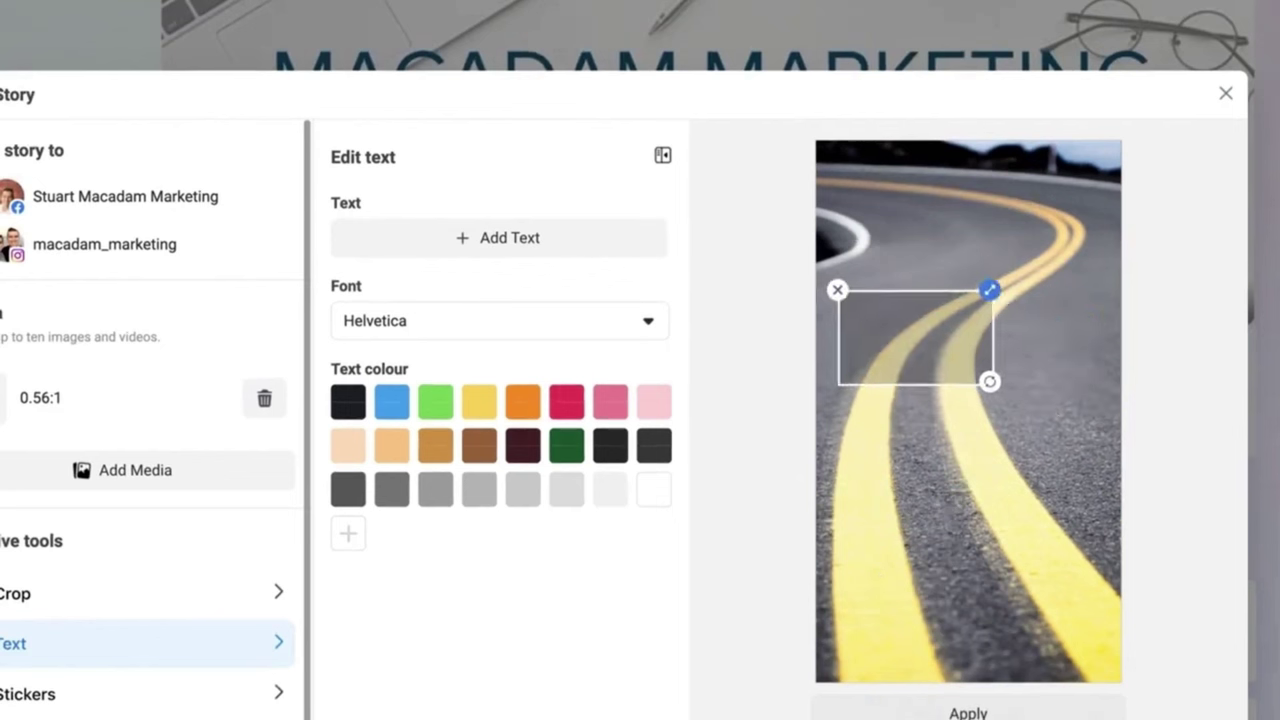
{"action": "left_click_drag", "start_coordinate": [931, 322], "coordinate": [930, 321]}
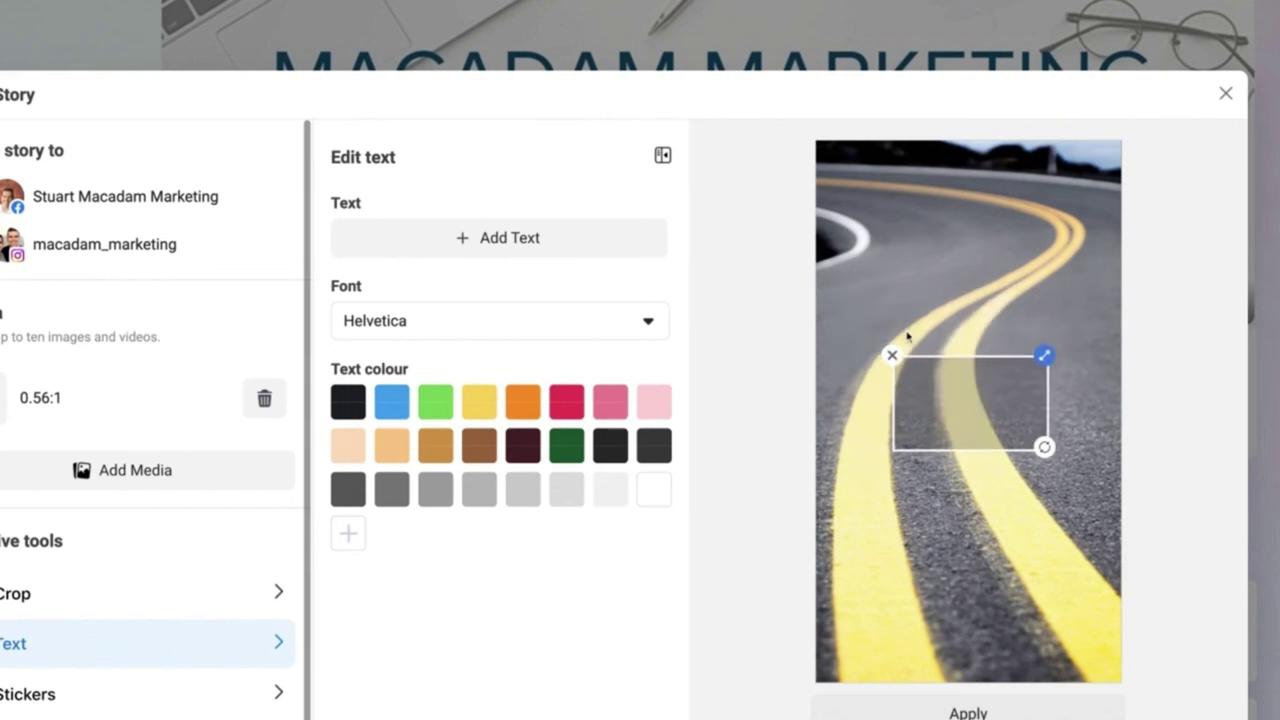
{"action": "left_click", "coordinate": [654, 489]}
{"action": "type", "text": "The Road"}
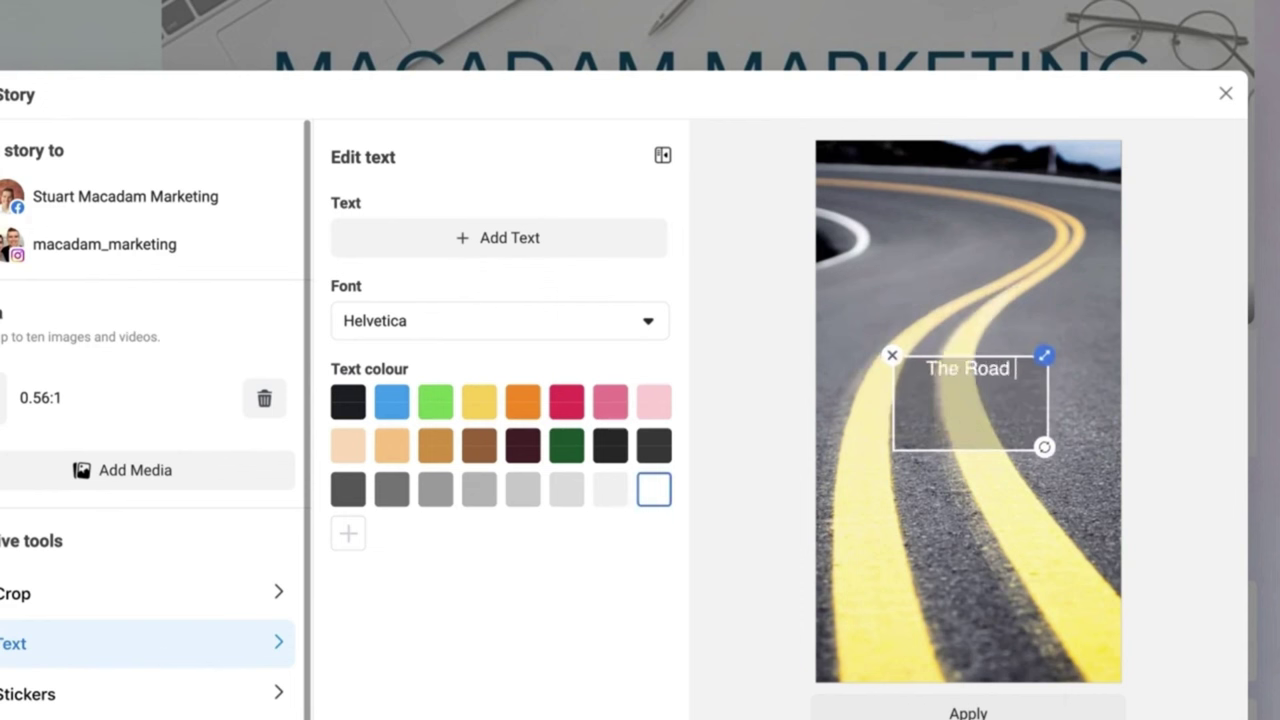
{"action": "type", "text": " Ahead Is Excit"}
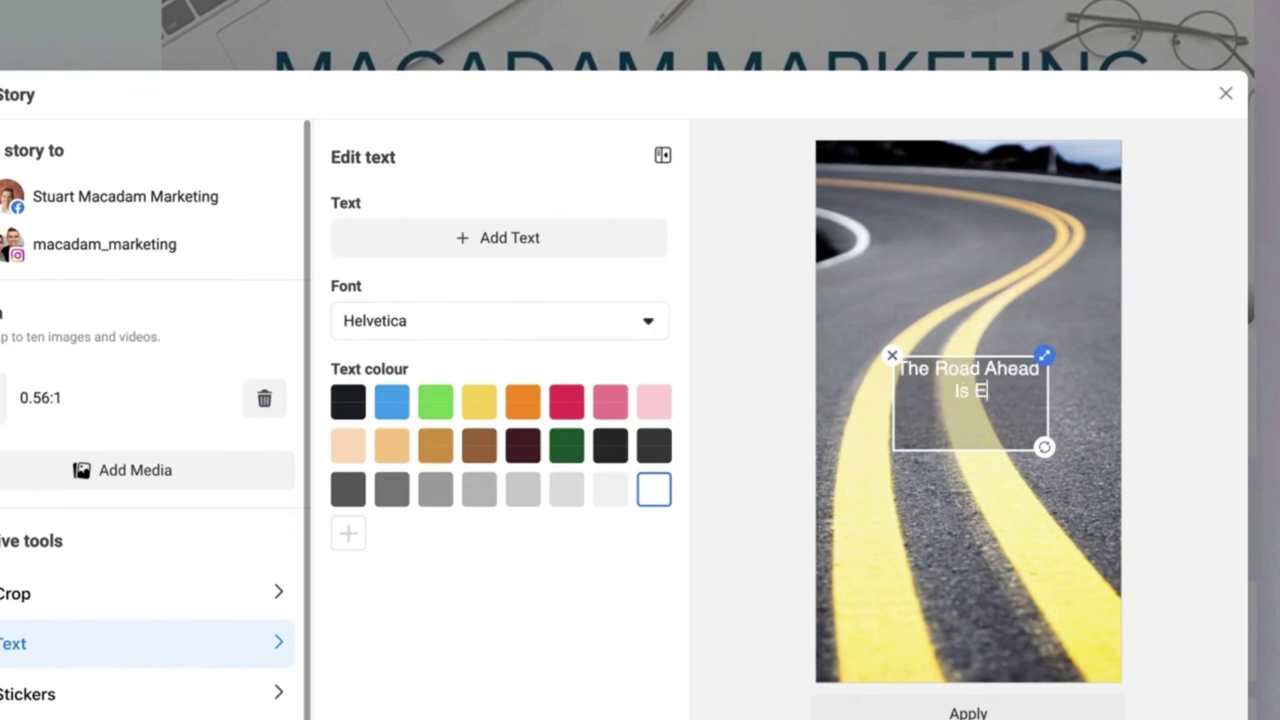
{"action": "type", "text": "ing!"}
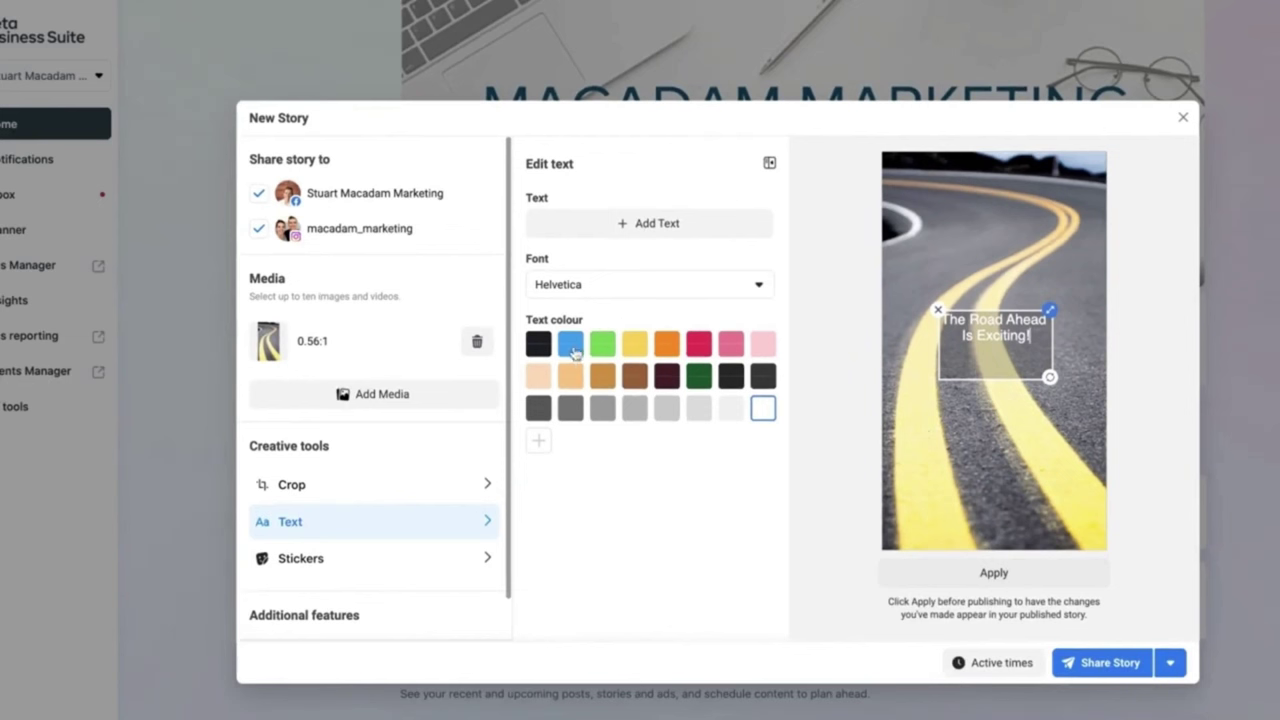
- Try blue and yellow as the story text's colour and return it to white
{"action": "left_click", "coordinate": [572, 345]}
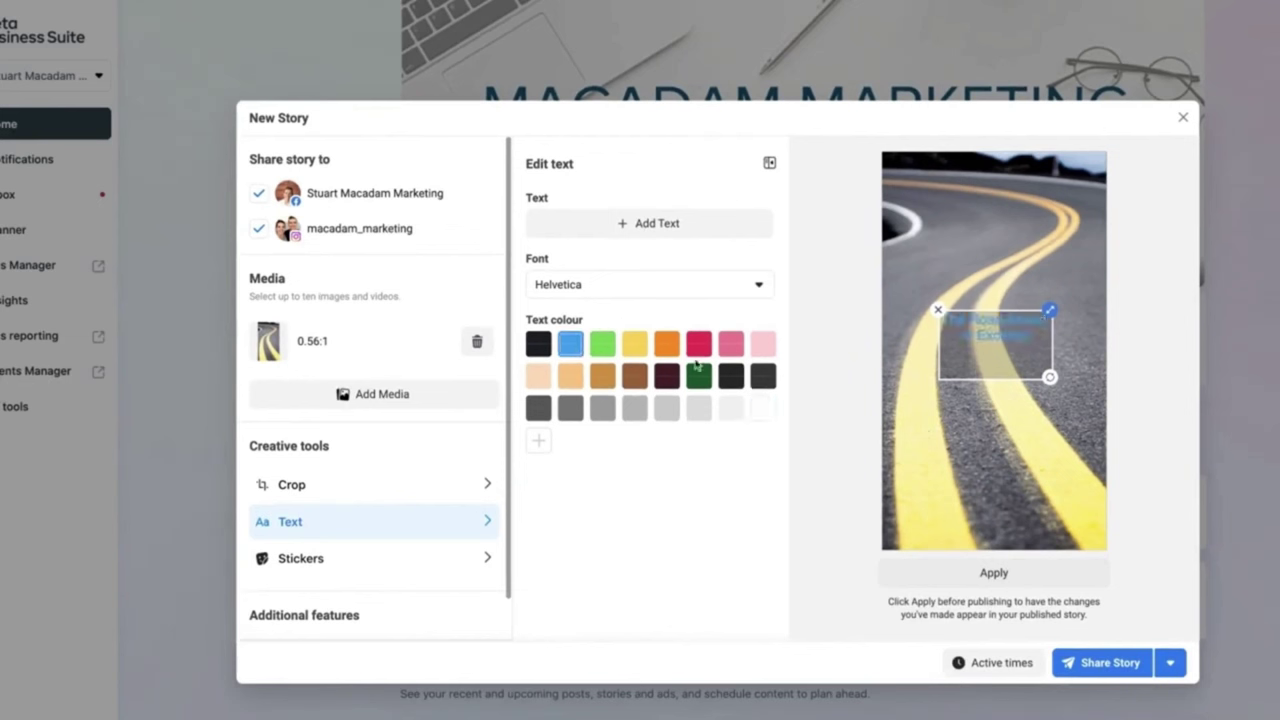
{"action": "left_click", "coordinate": [635, 346]}
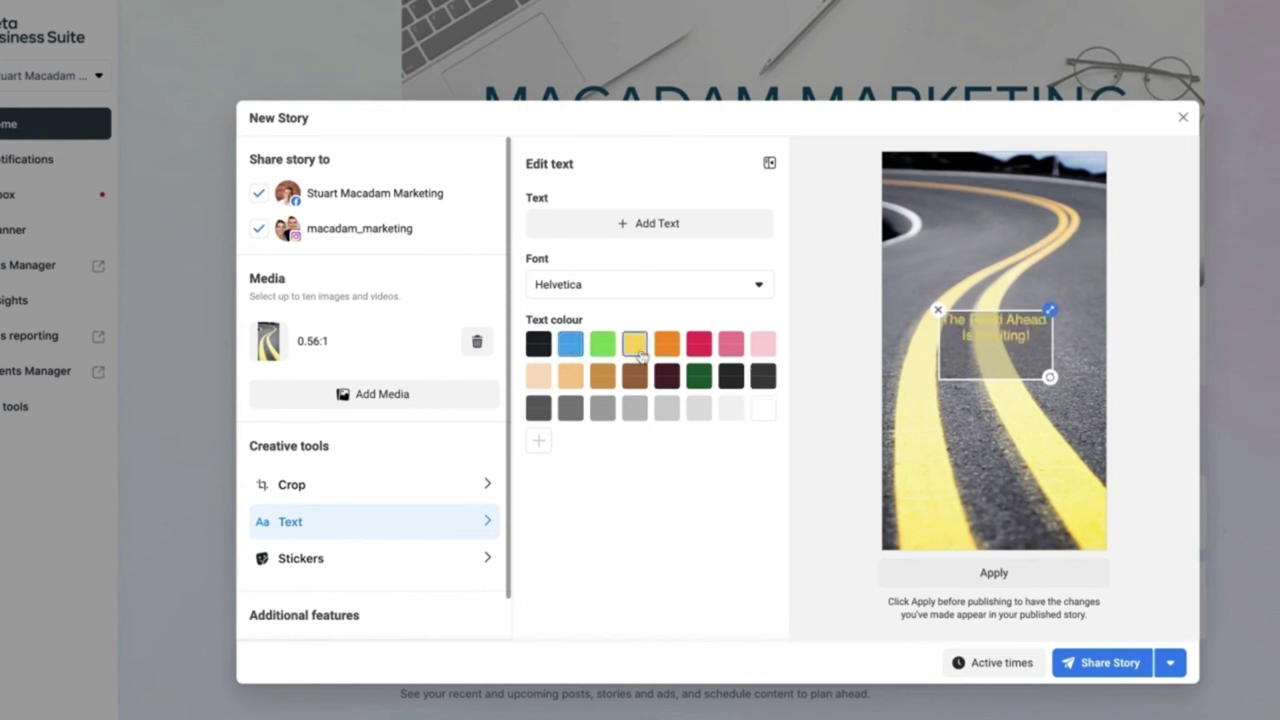
{"action": "left_click", "coordinate": [765, 411]}
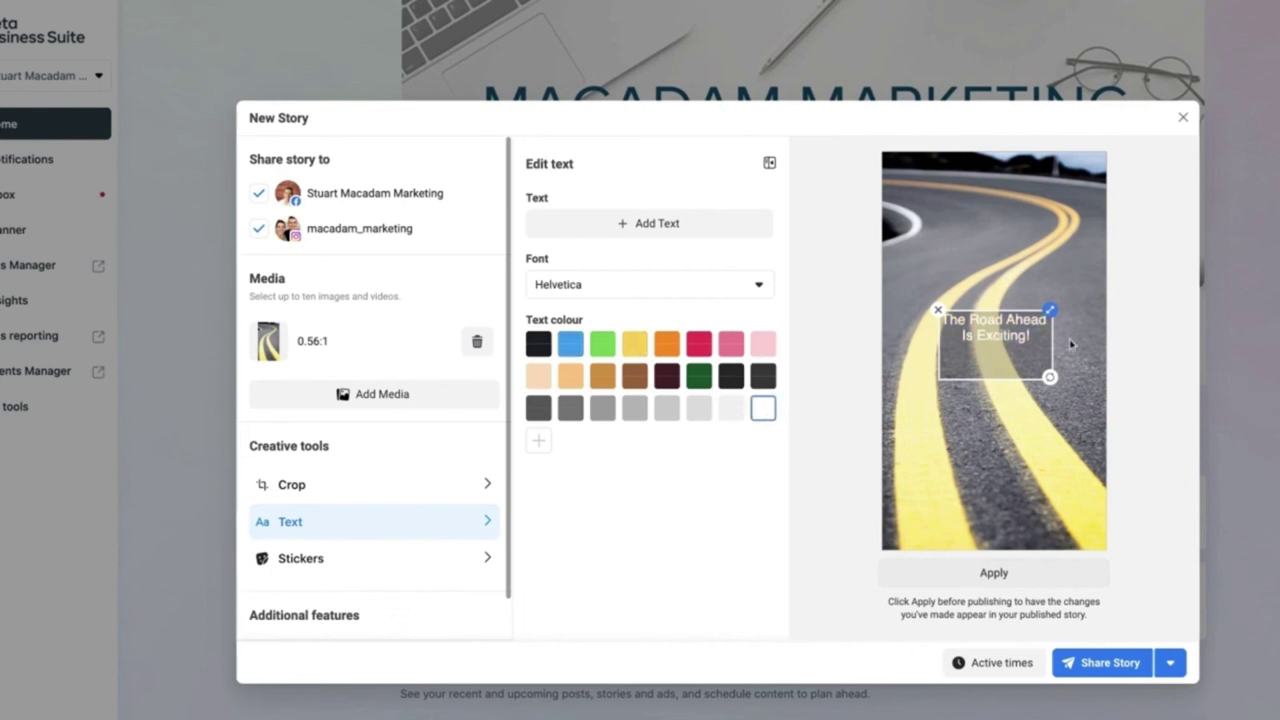
- Enlarge the story text, set its font to Courier and apply it to the road image
{"action": "mouse_move", "coordinate": [1049, 311]}
{"action": "left_mouse_down"}
{"action": "mouse_move", "coordinate": [1100, 262]}
{"action": "mouse_move", "coordinate": [1060, 293]}
{"action": "left_mouse_up"}
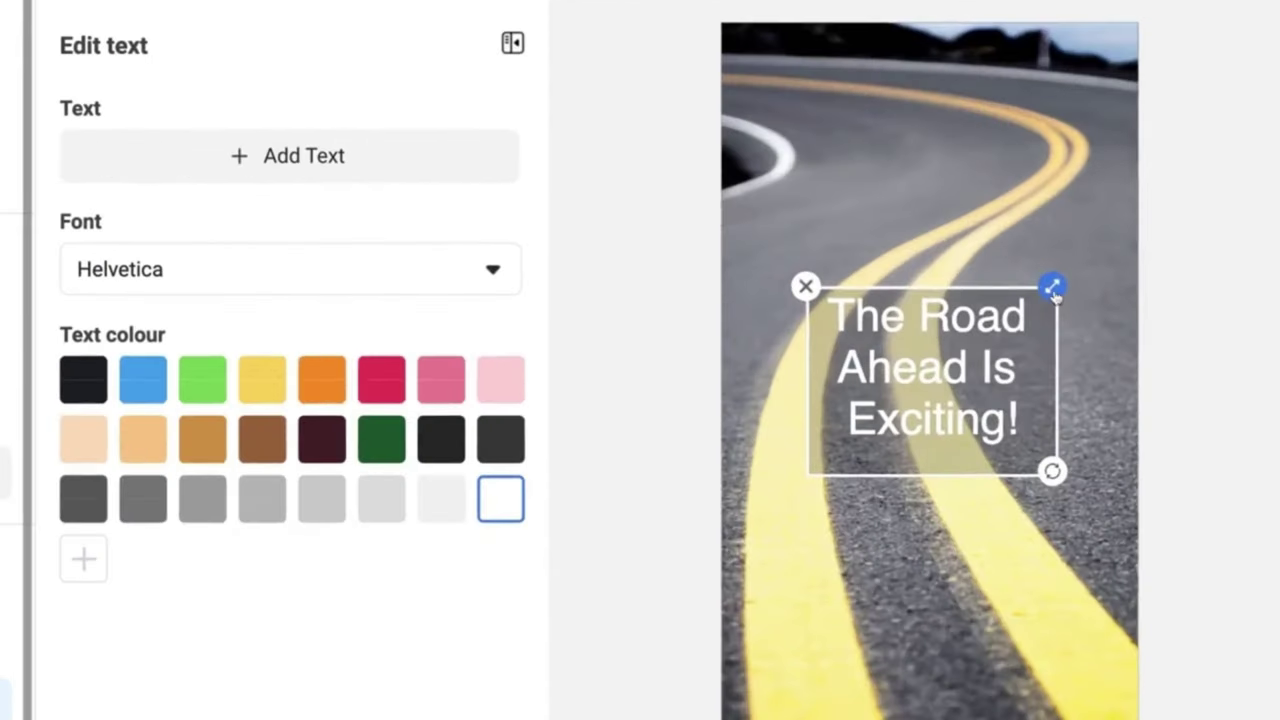
{"action": "mouse_move", "coordinate": [1052, 287]}
{"action": "left_mouse_down"}
{"action": "mouse_move", "coordinate": [1100, 237]}
{"action": "mouse_move", "coordinate": [1037, 307]}
{"action": "left_mouse_up"}
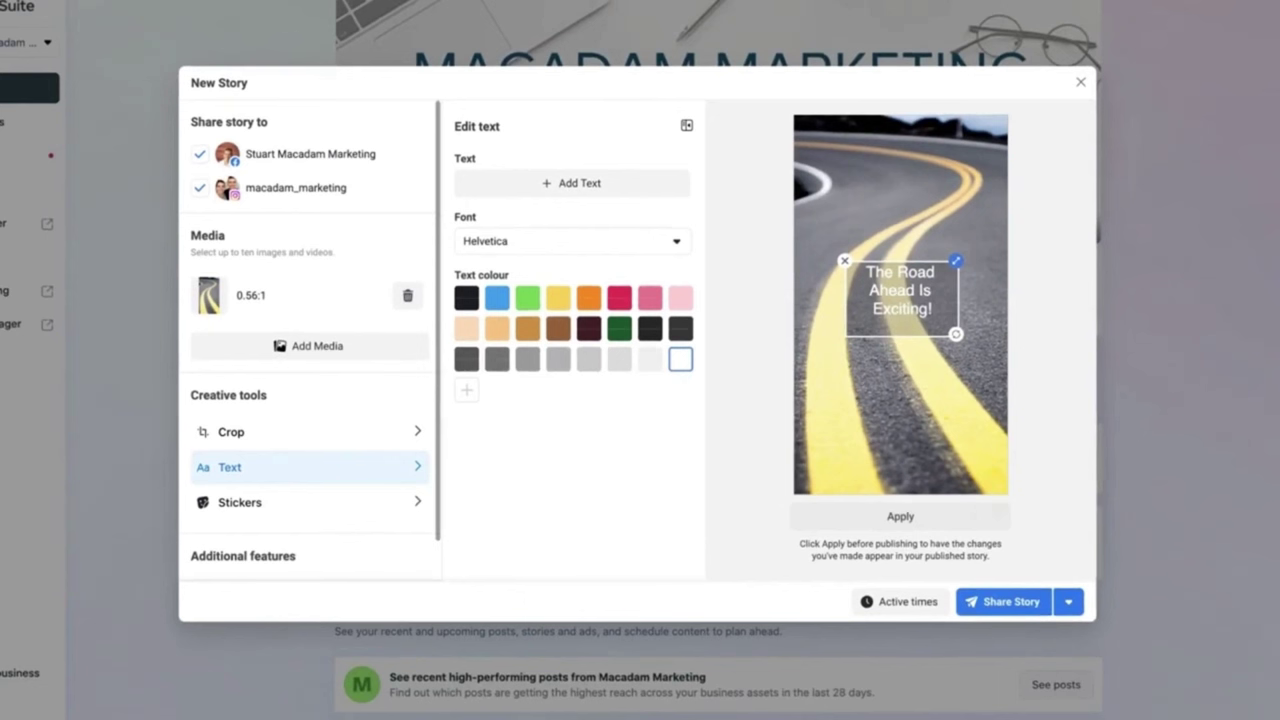
{"action": "left_click", "coordinate": [621, 248]}
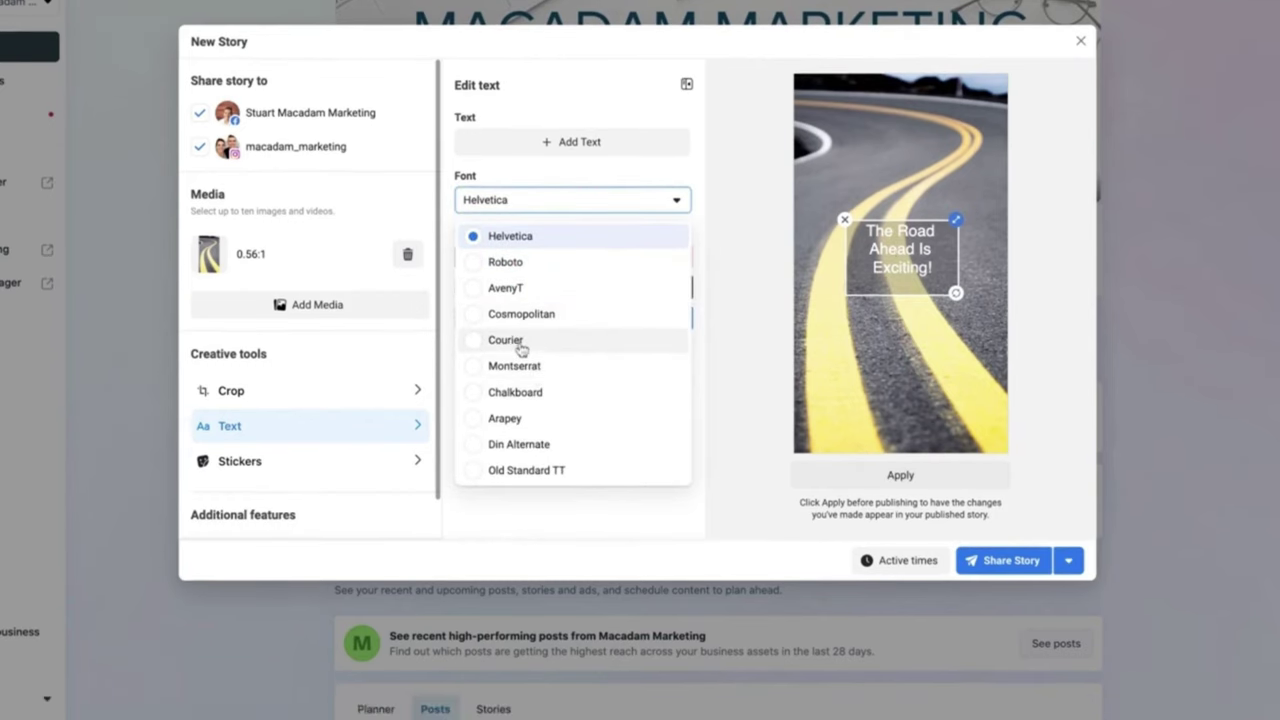
{"action": "left_click", "coordinate": [523, 345]}
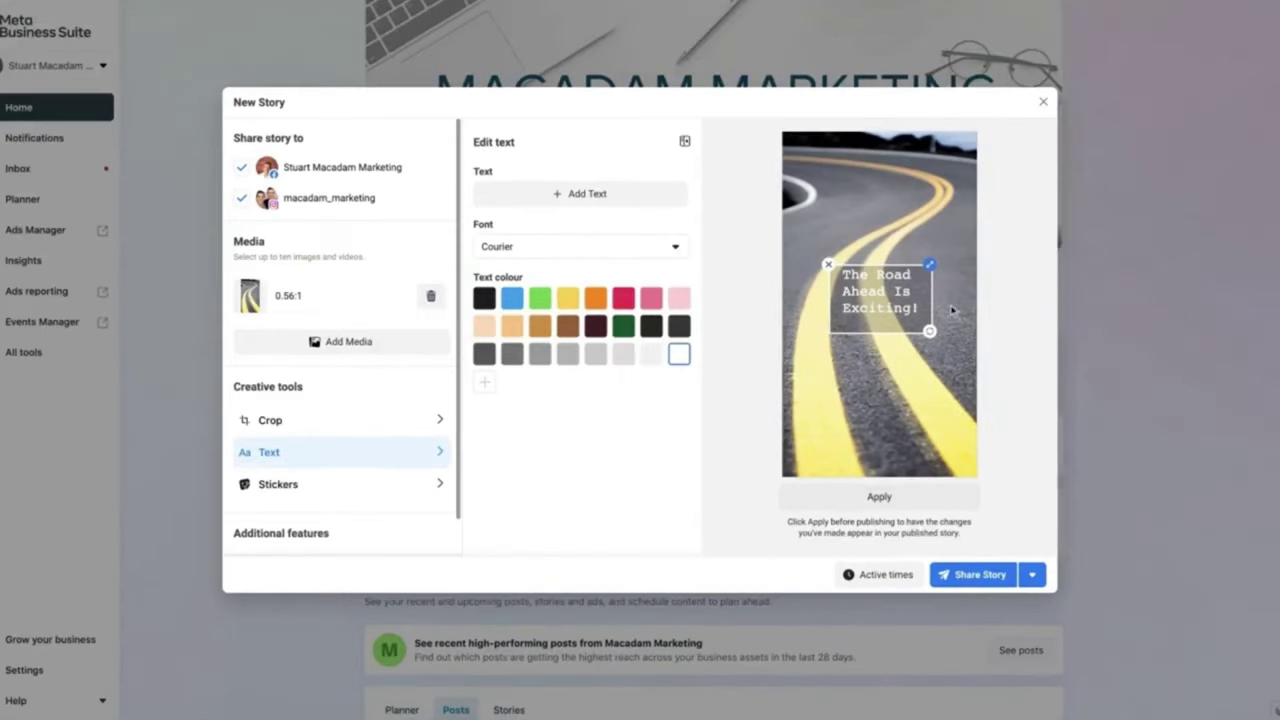
{"action": "left_click", "coordinate": [899, 498]}
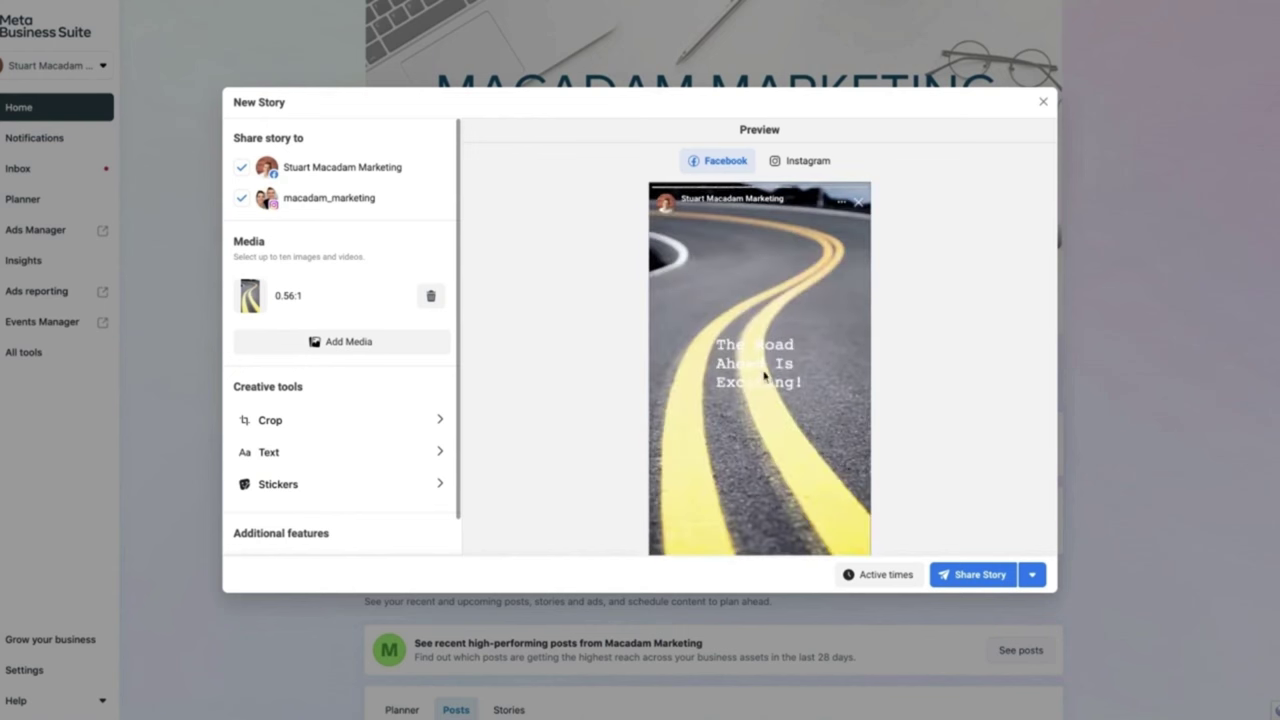
{"action": "scroll", "coordinate": [765, 378], "scroll_direction": "down", "scroll_amount": 1}
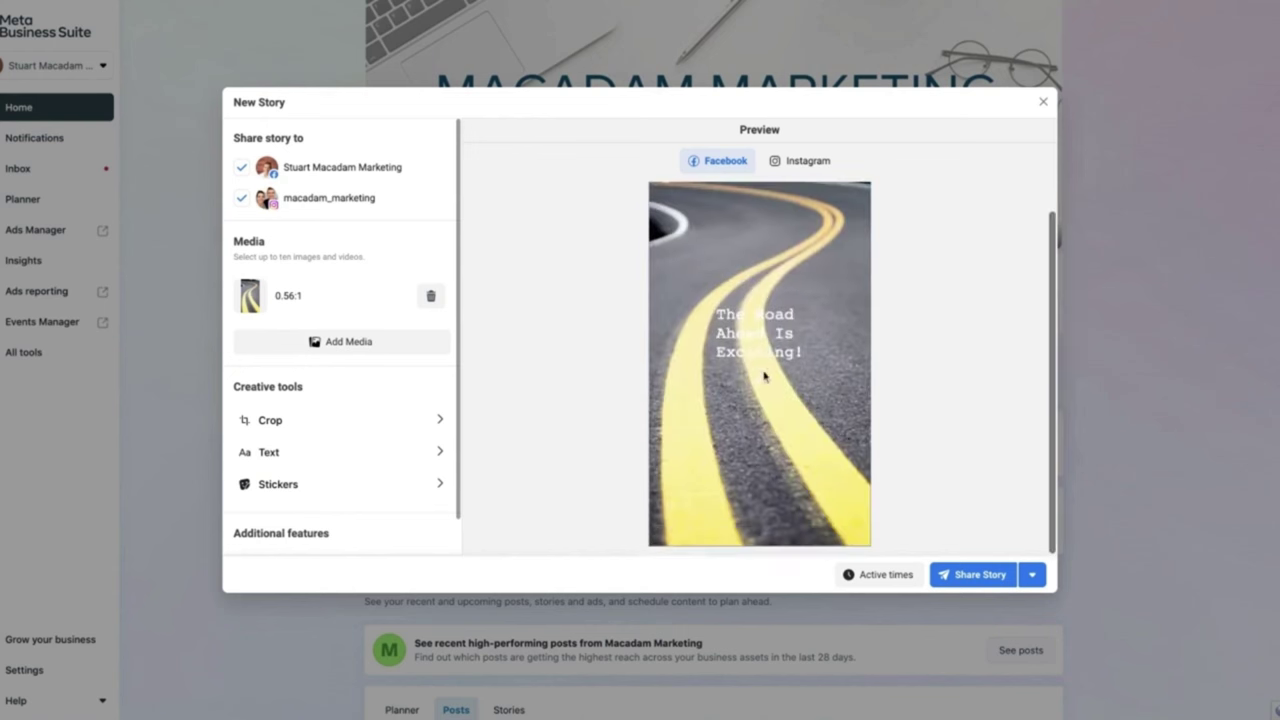
- Recolour the story text bright green, move it to the upper part of the road image and apply the changes
{"action": "left_click", "coordinate": [356, 453]}
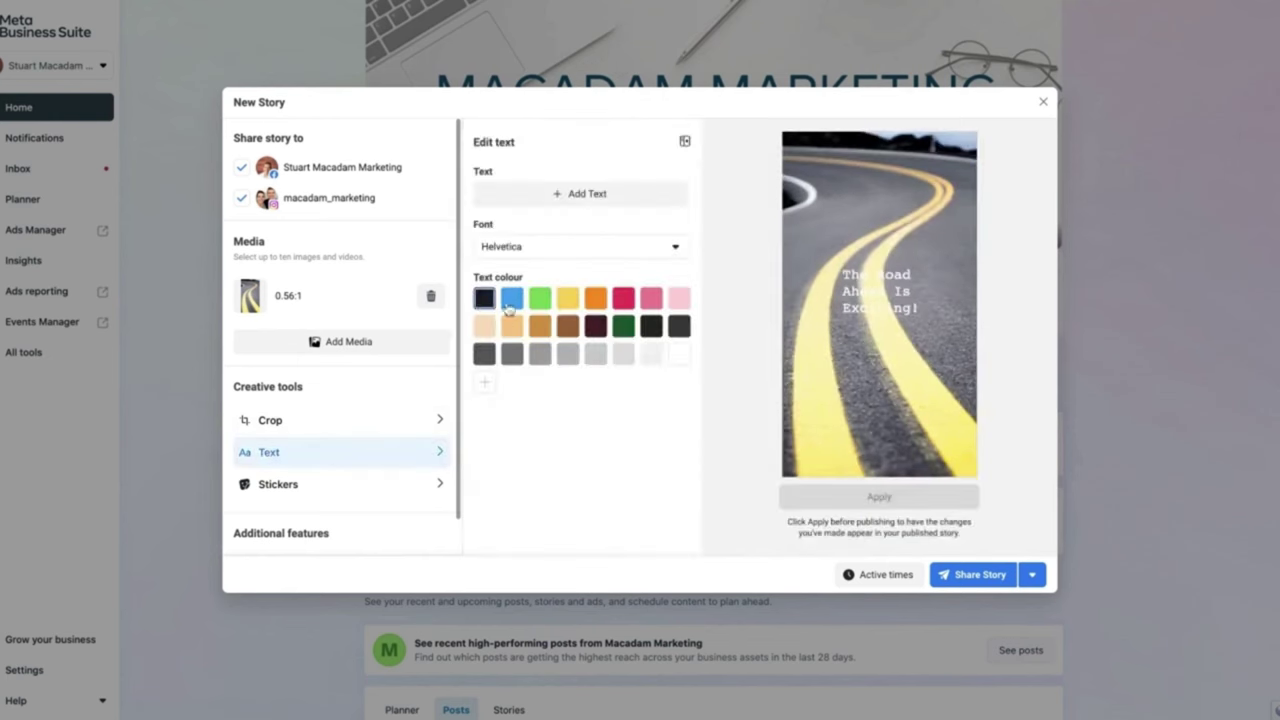
{"action": "left_click", "coordinate": [540, 298]}
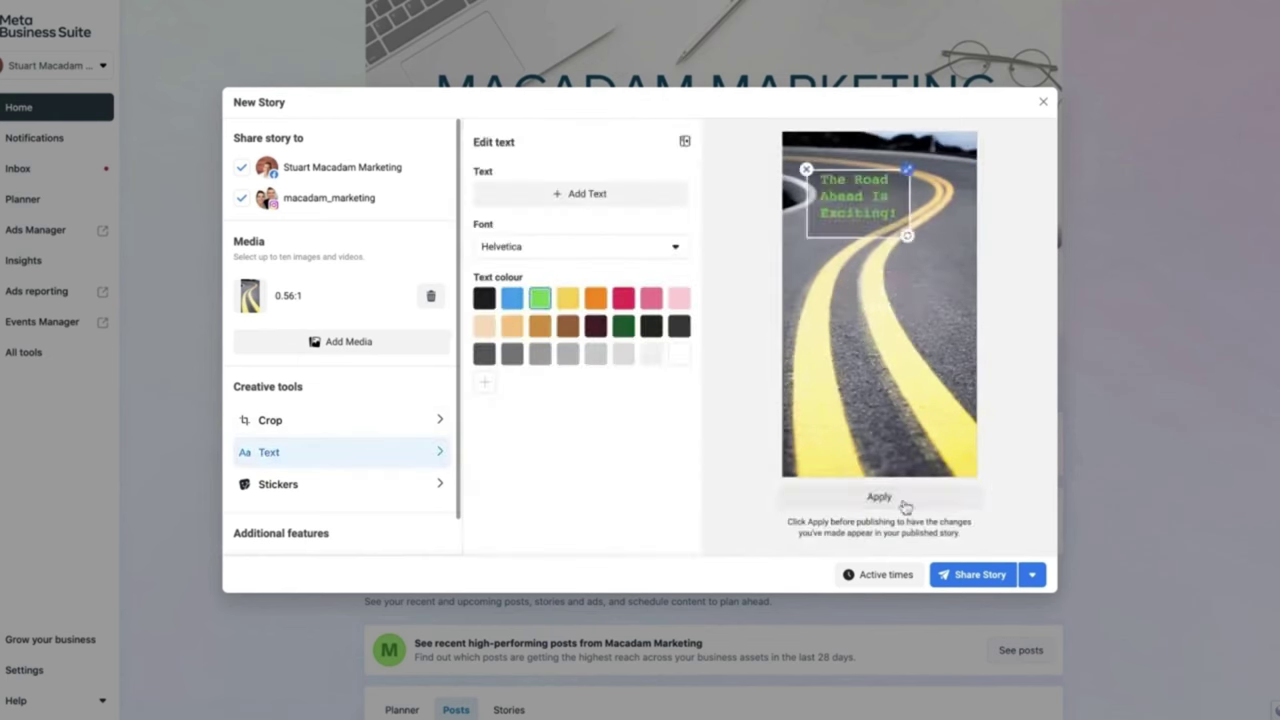
{"action": "left_click", "coordinate": [900, 499]}
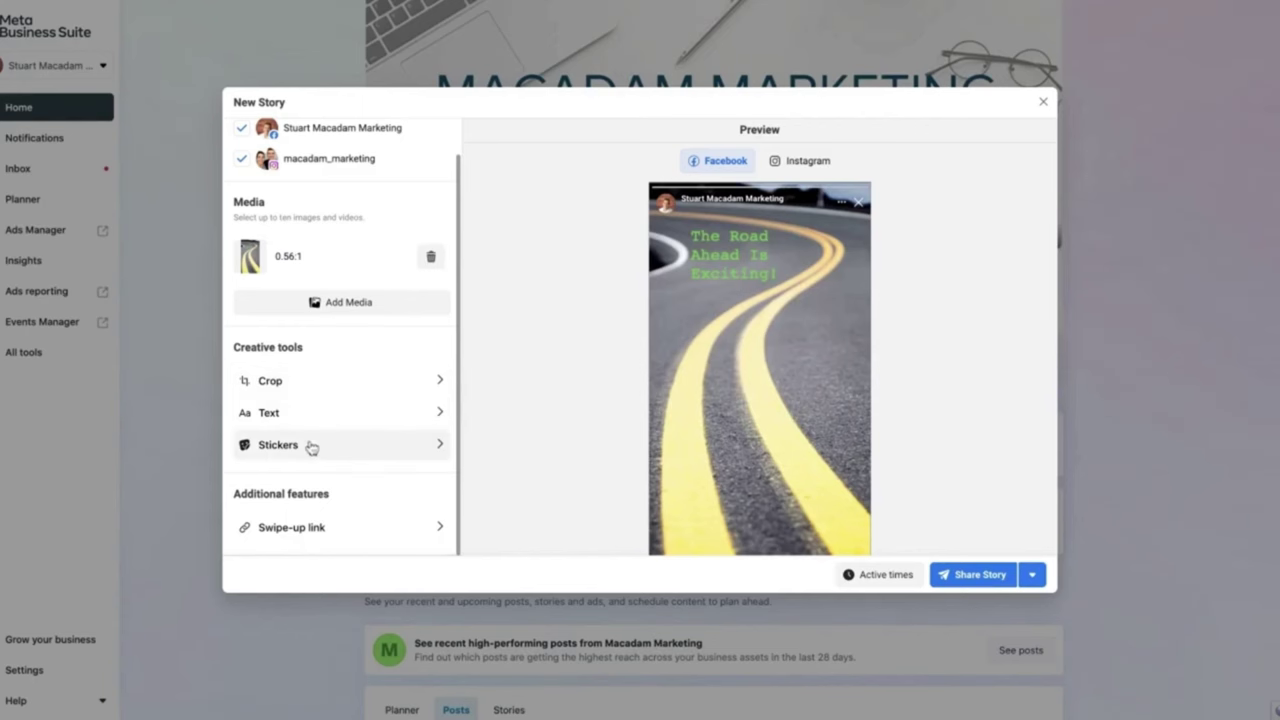
- Browse the stickers and apply a slightly reduced yellow smiley face at the road image's right side, below the text
{"action": "left_click", "coordinate": [291, 450]}
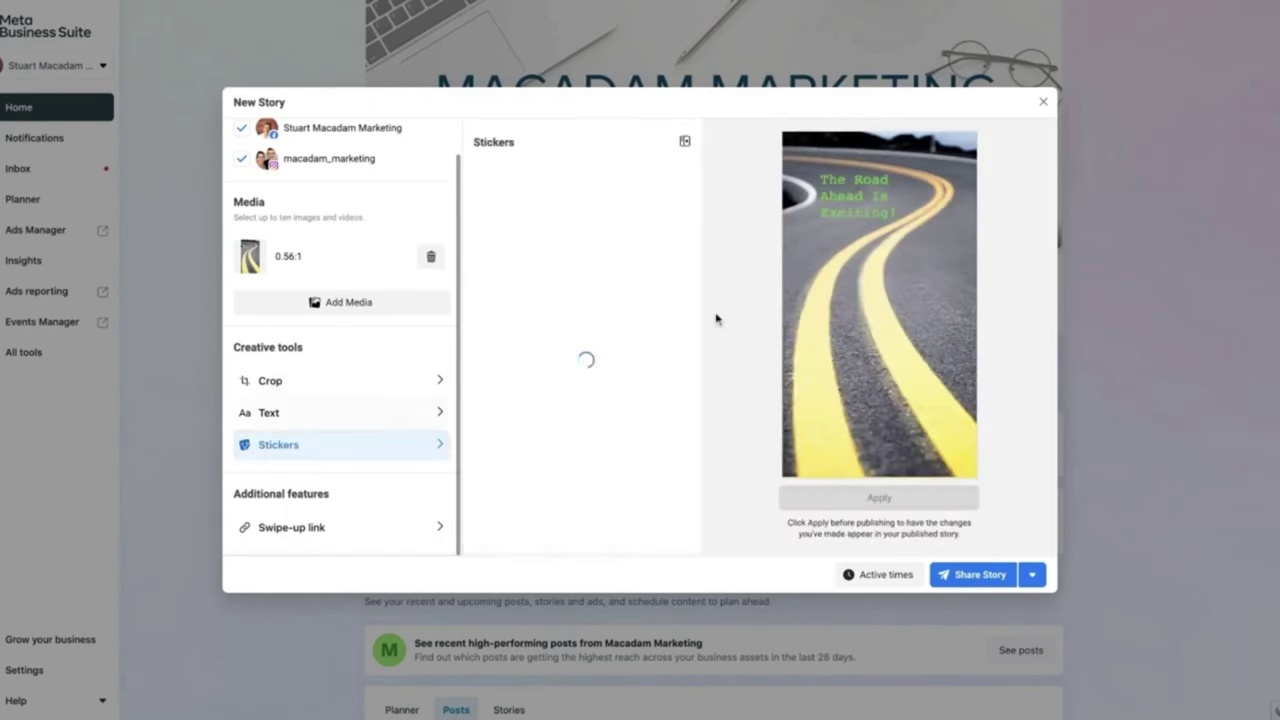
{"action": "scroll", "coordinate": [653, 277], "scroll_direction": "down", "scroll_amount": 5}
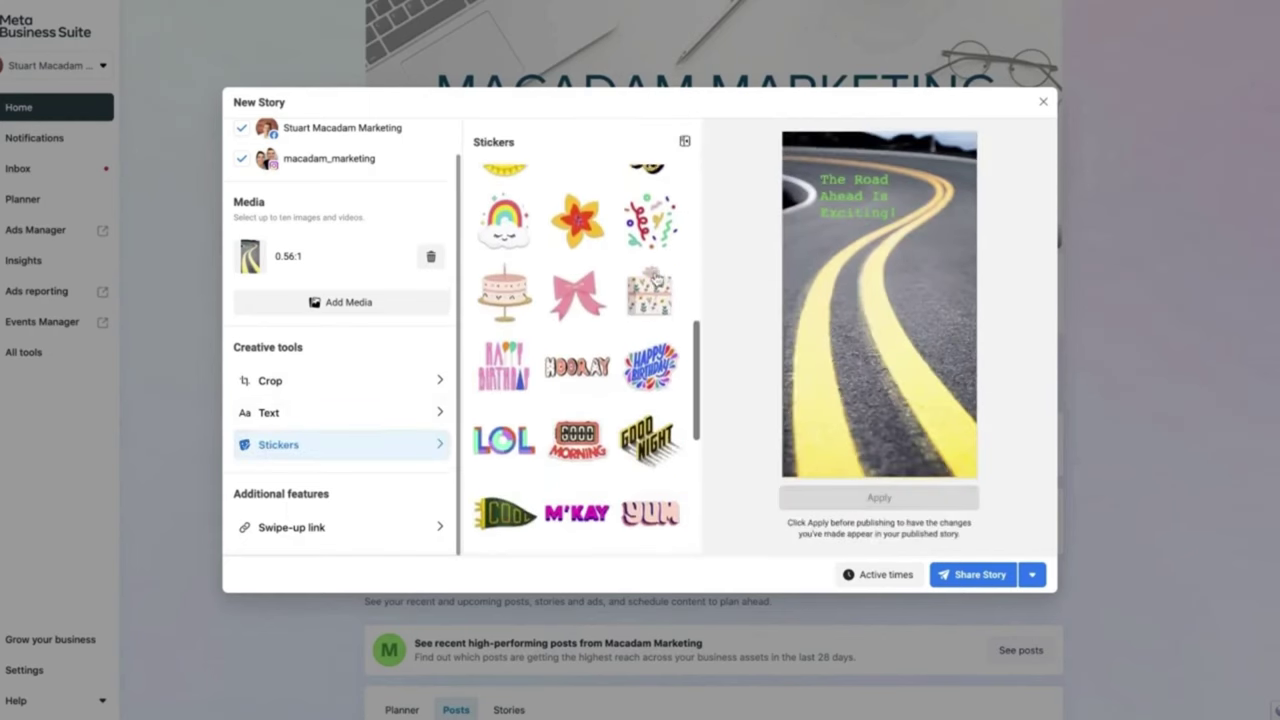
{"action": "scroll", "coordinate": [587, 340], "scroll_direction": "up", "scroll_amount": 2}
{"action": "scroll", "coordinate": [587, 340], "scroll_direction": "down", "scroll_amount": 5}
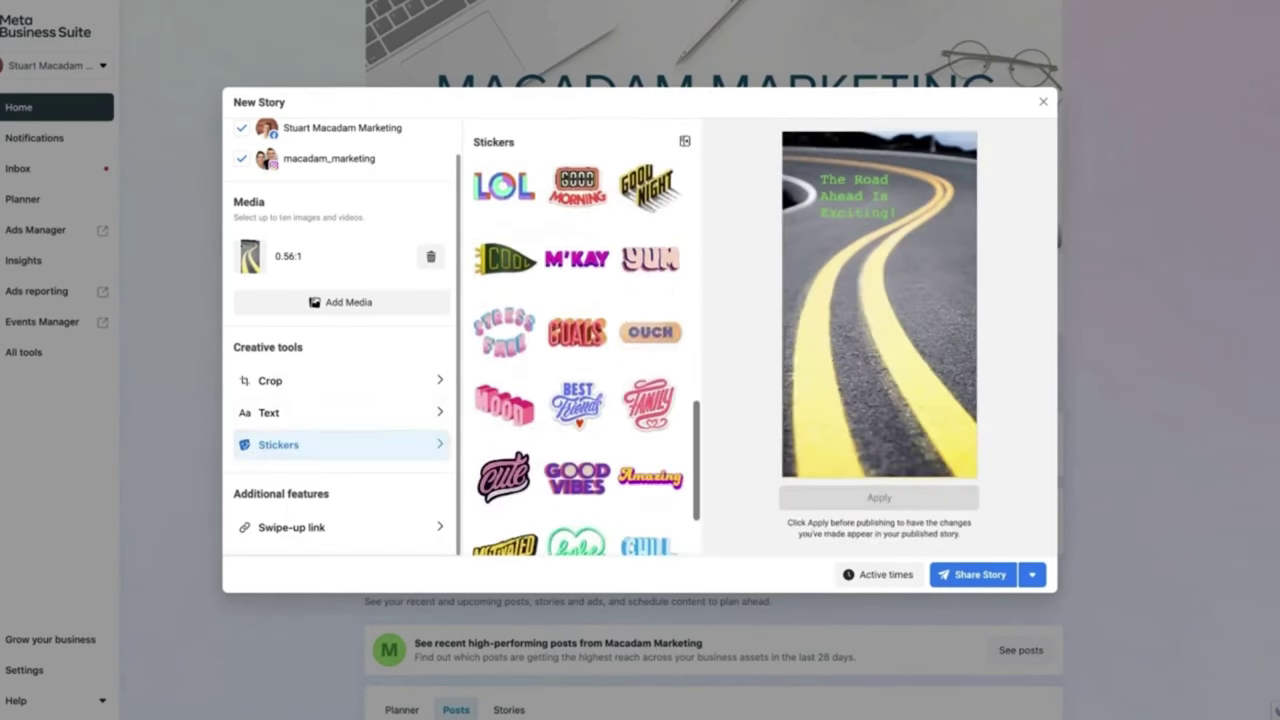
{"action": "scroll", "coordinate": [587, 360], "scroll_direction": "up", "scroll_amount": 10}
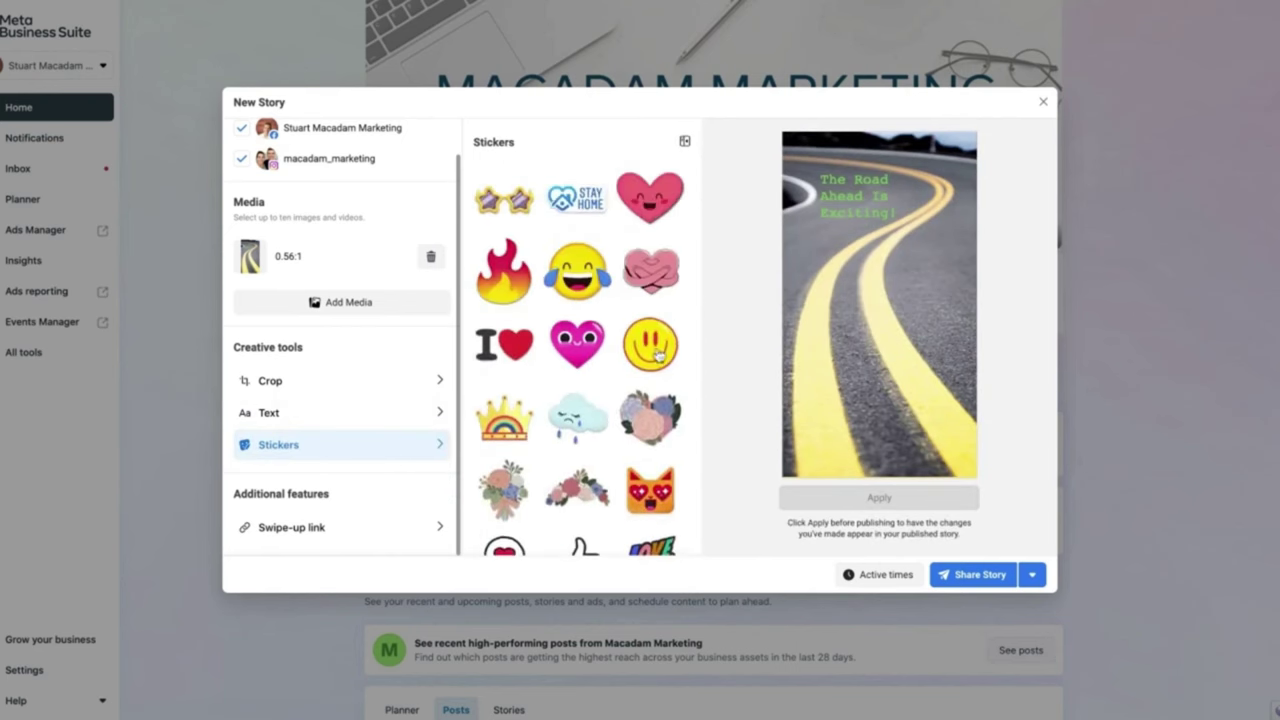
{"action": "left_click", "coordinate": [658, 352]}
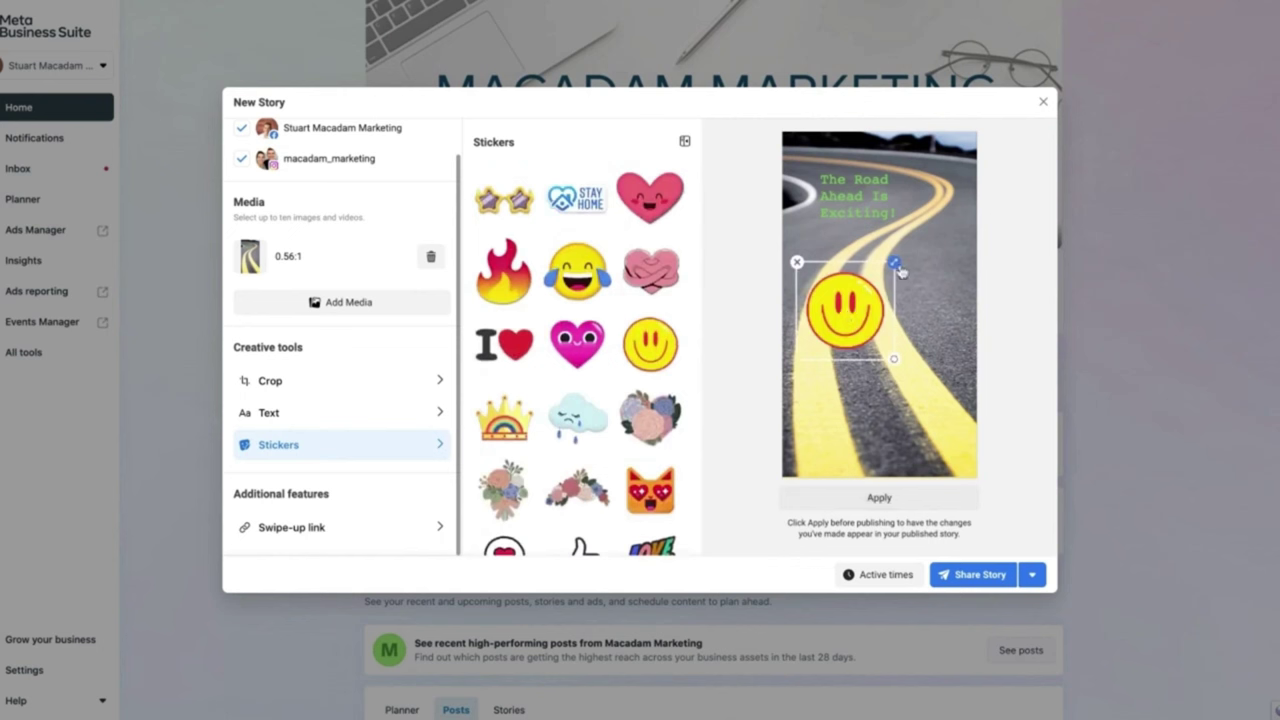
{"action": "left_click_drag", "start_coordinate": [896, 272], "coordinate": [890, 267]}
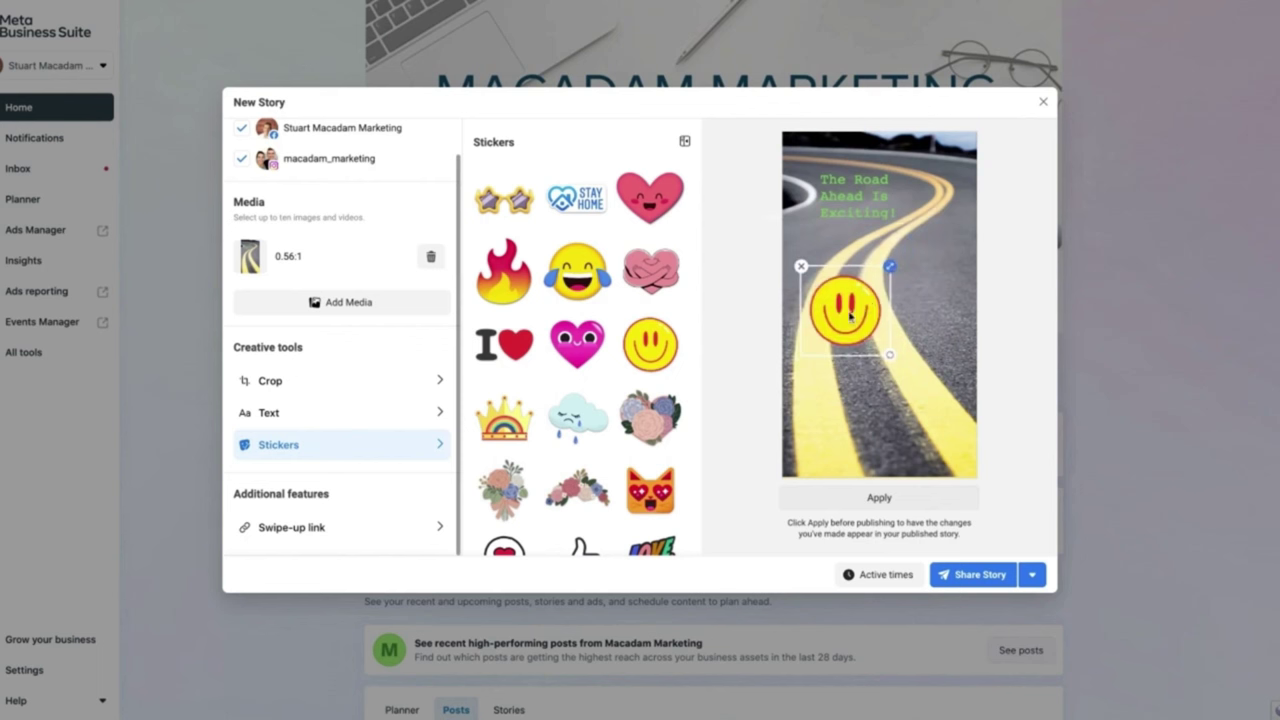
{"action": "left_click_drag", "start_coordinate": [850, 316], "coordinate": [934, 282]}
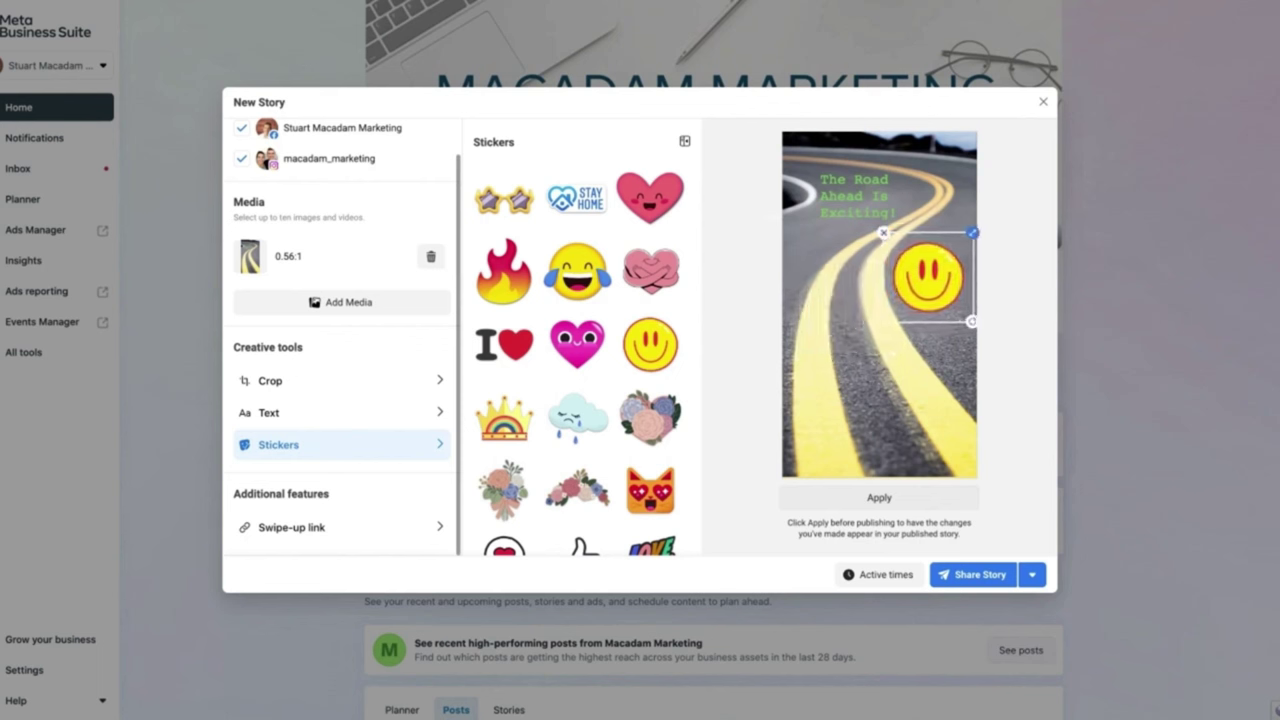
{"action": "left_click", "coordinate": [879, 497]}
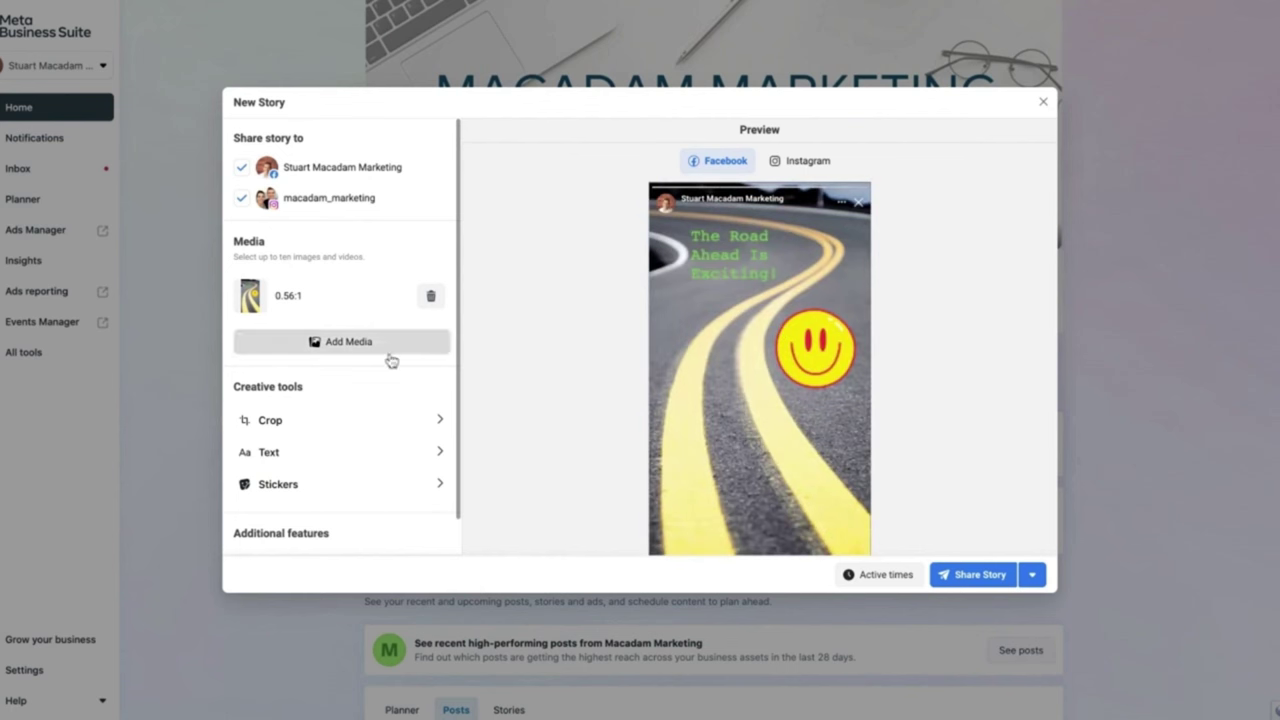
{"action": "scroll", "coordinate": [391, 360], "scroll_direction": "down", "scroll_amount": 1}
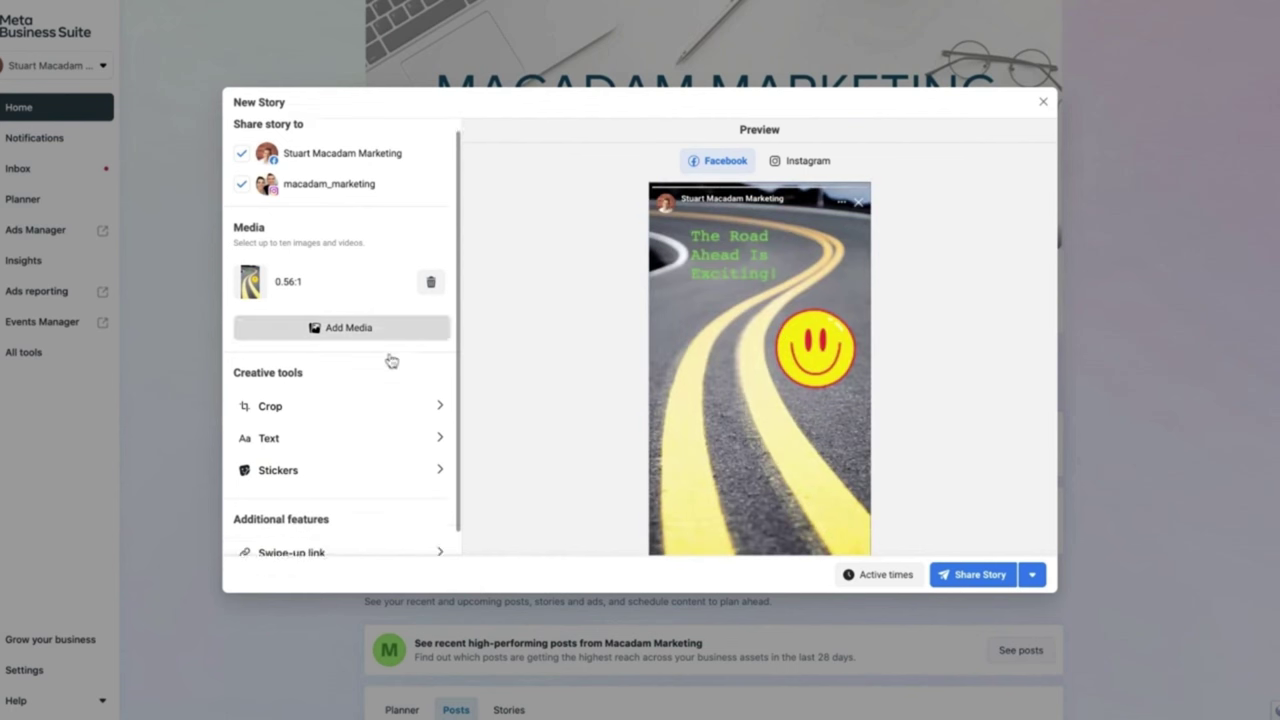
{"action": "left_click", "coordinate": [322, 533]}
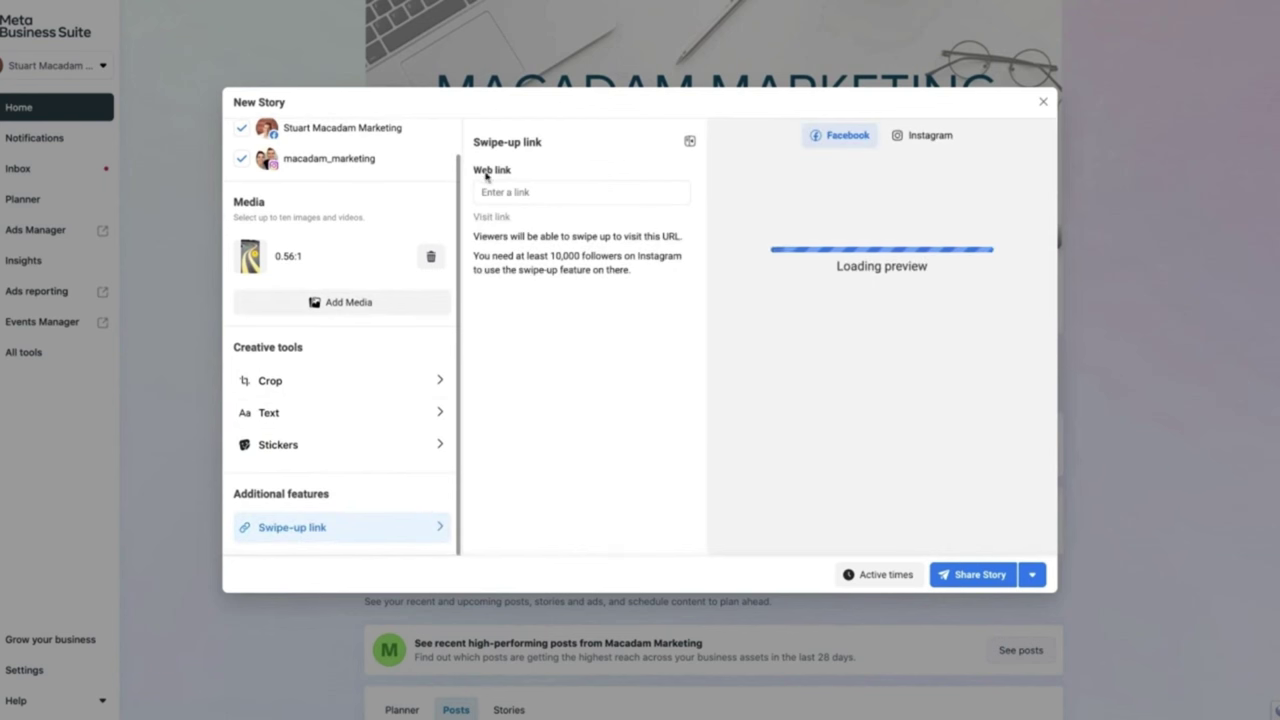
{"action": "left_click", "coordinate": [577, 193]}
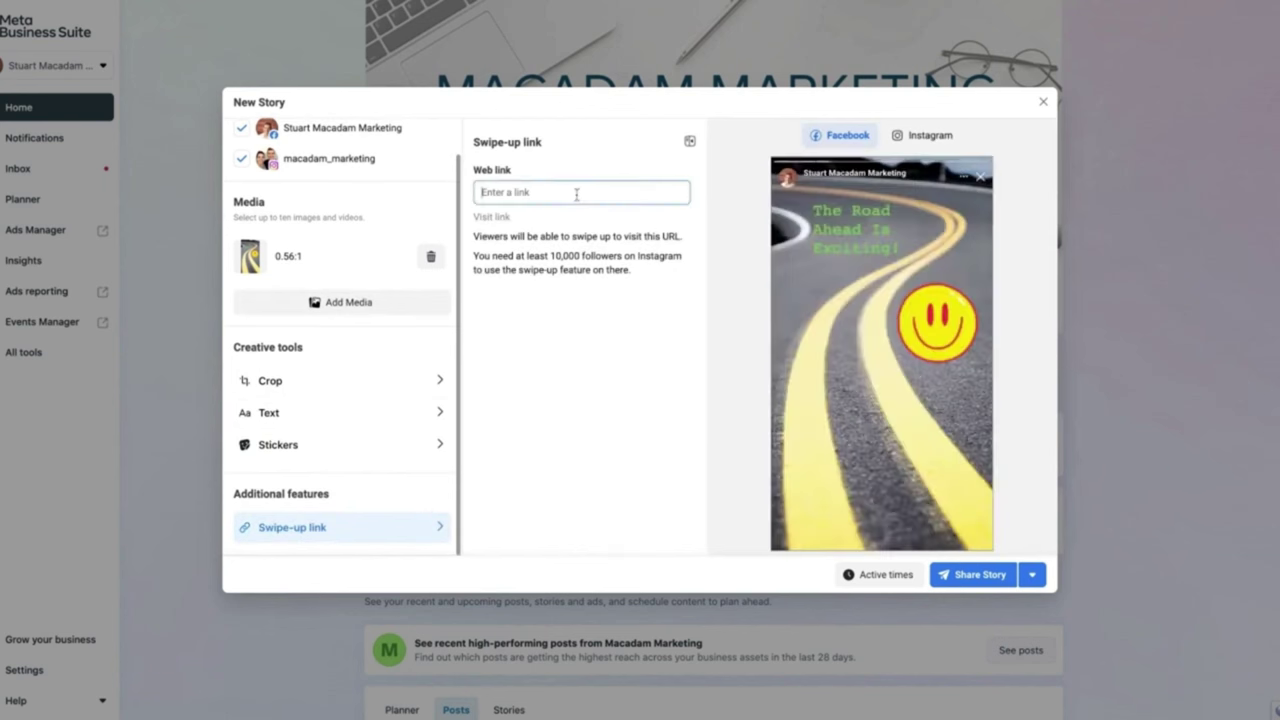
{"action": "type", "text": "ww"}
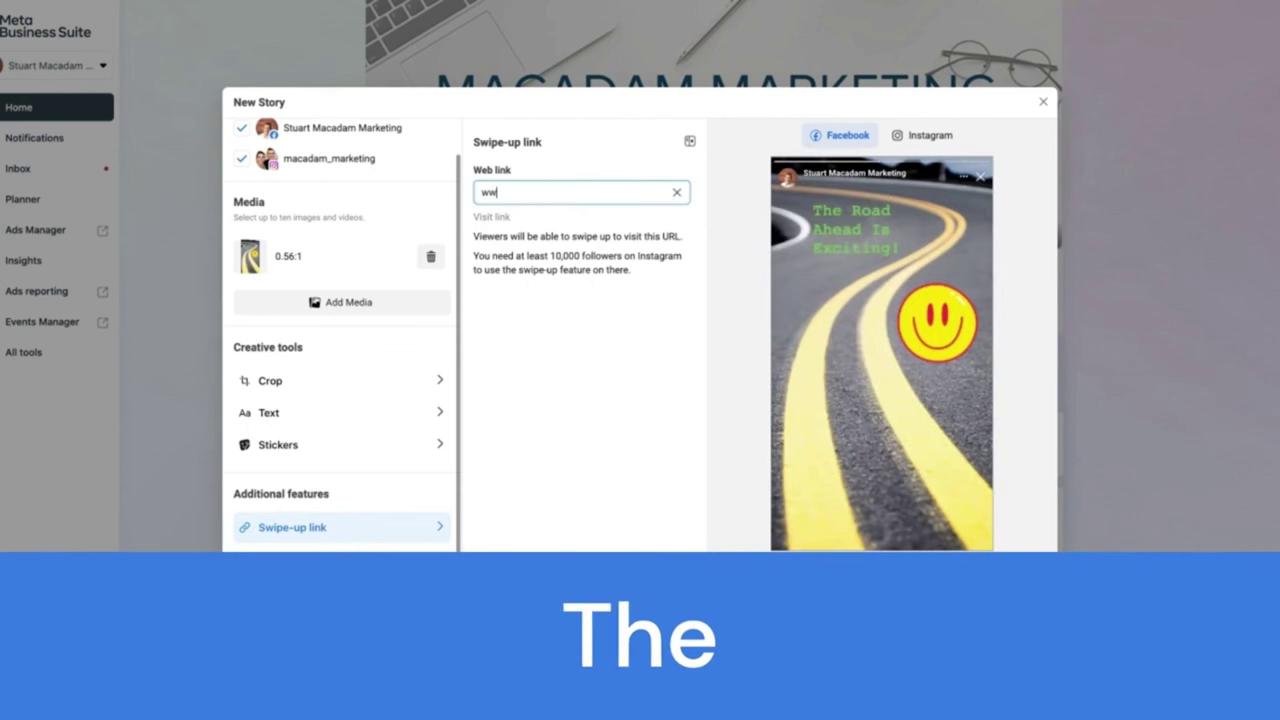
{"action": "type", "text": "w.stuartm"}
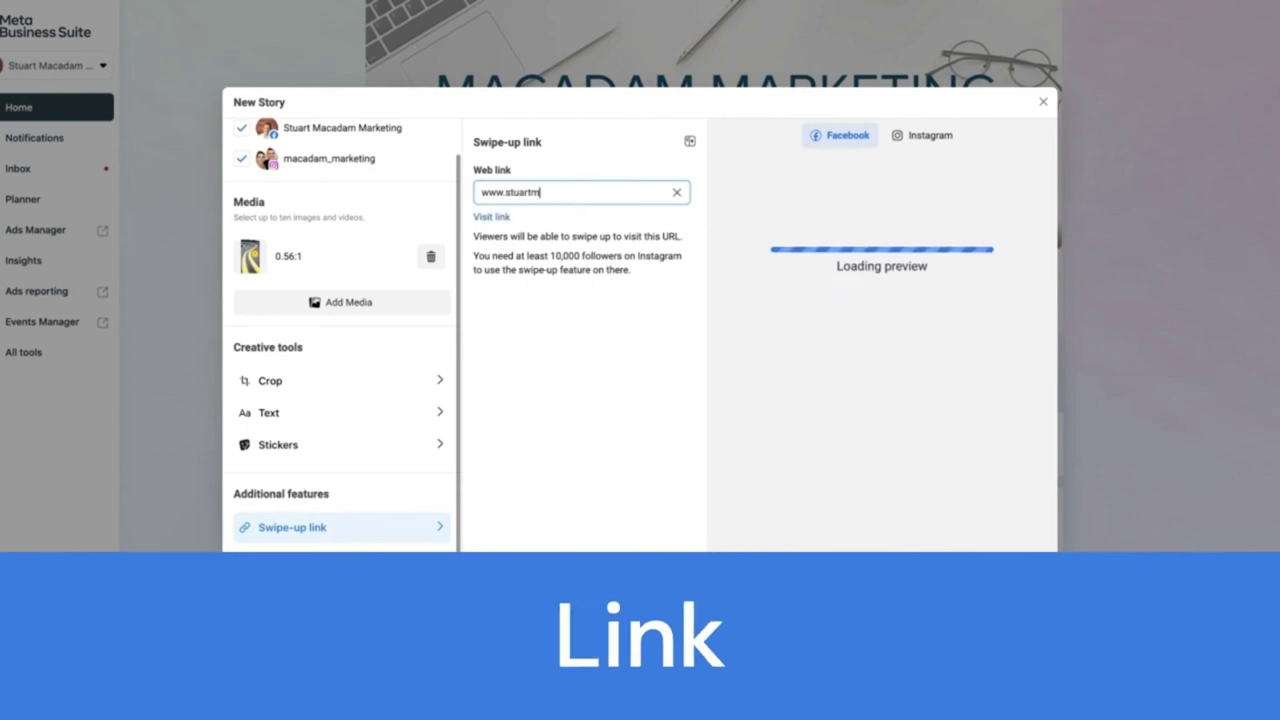
{"action": "type", "text": "acadam.com"}
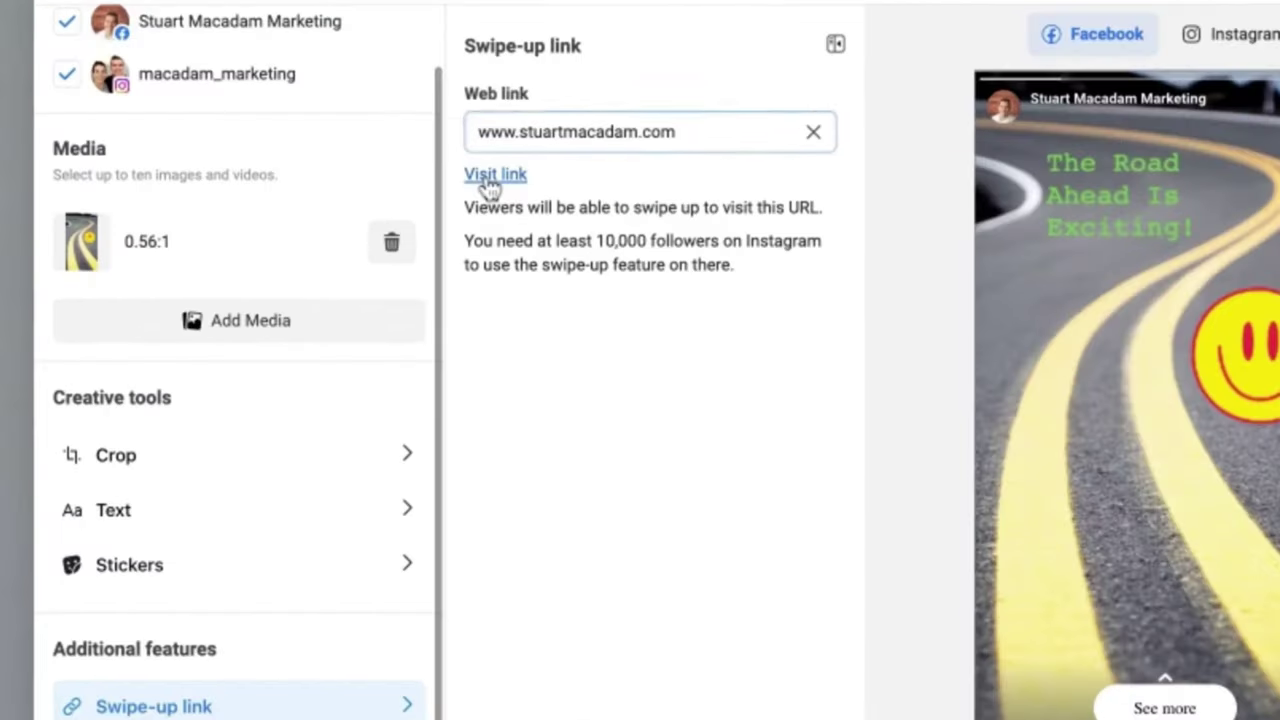
{"action": "left_click", "coordinate": [488, 219]}
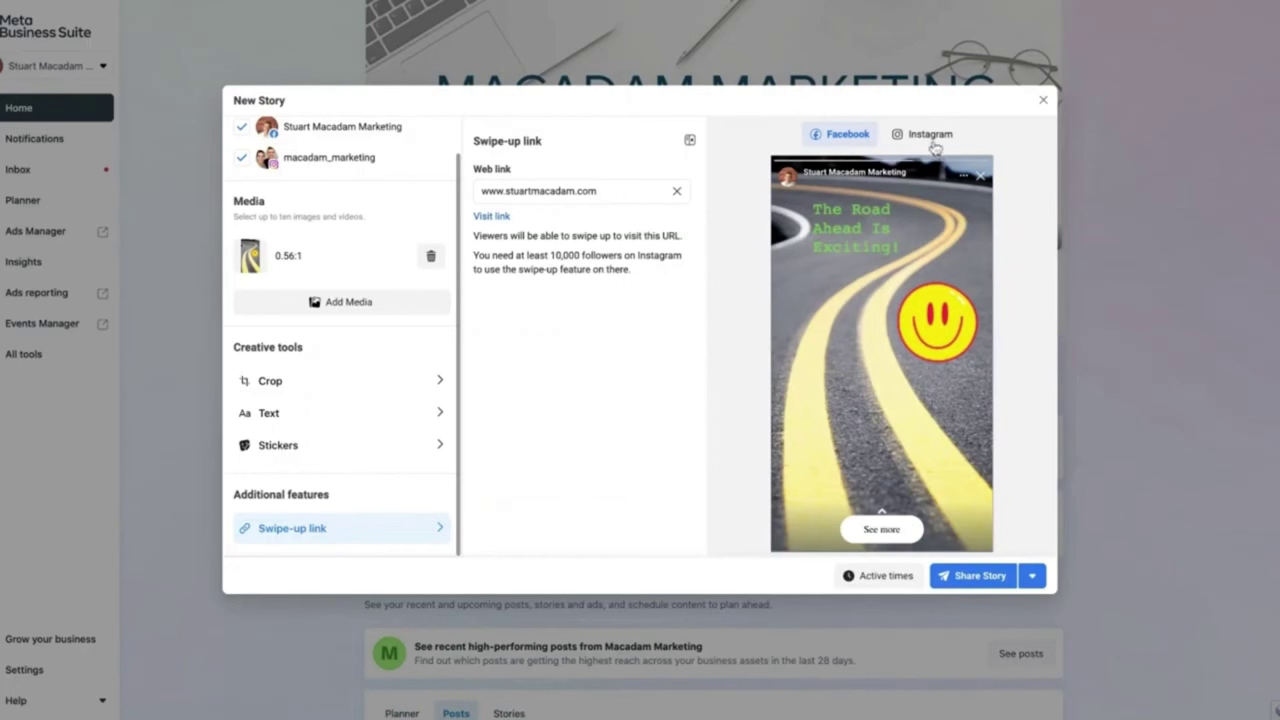
{"action": "left_click", "coordinate": [930, 135]}
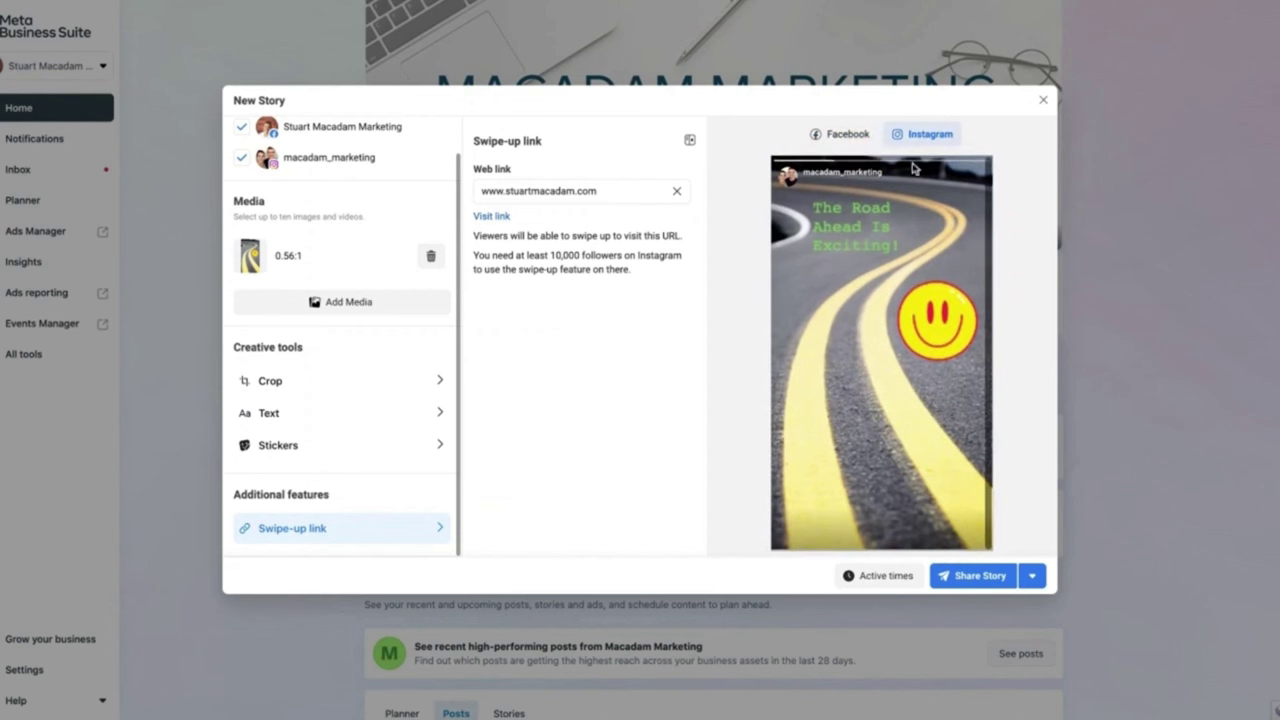
- Check the story's Facebook preview and its scheduling option, and share the story immediately
{"action": "left_click", "coordinate": [858, 136]}
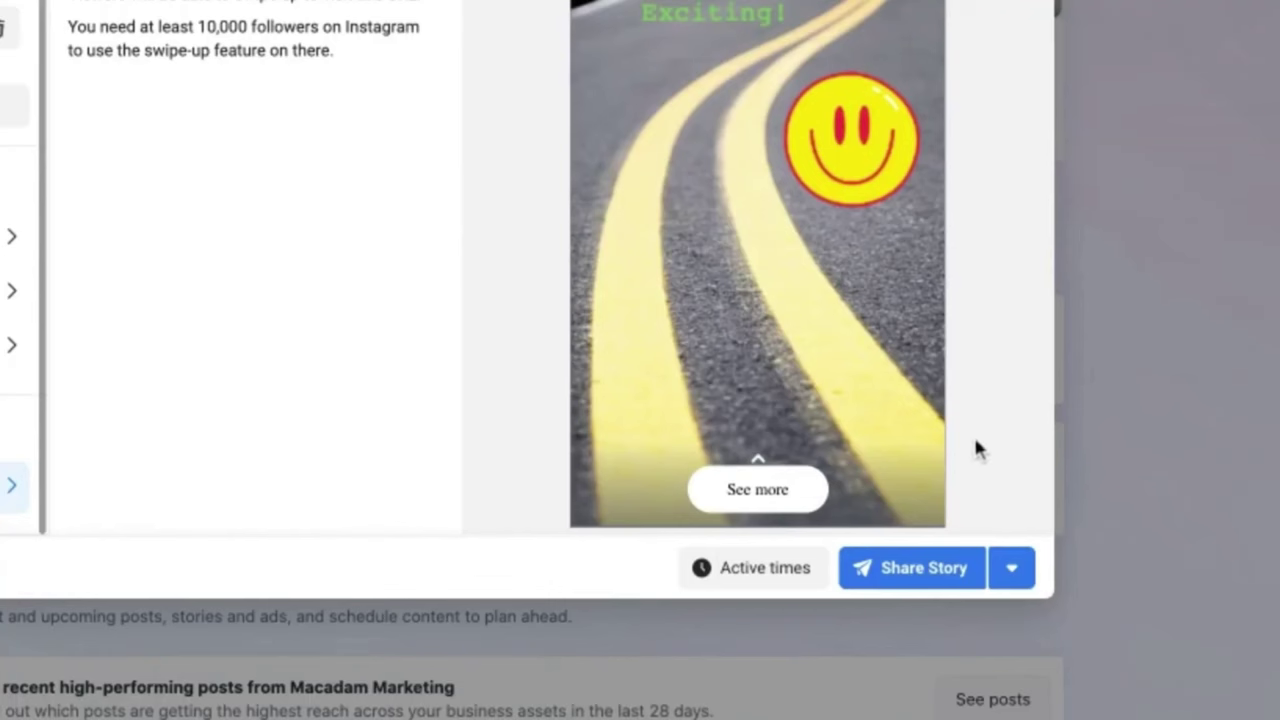
{"action": "left_click", "coordinate": [1013, 569]}
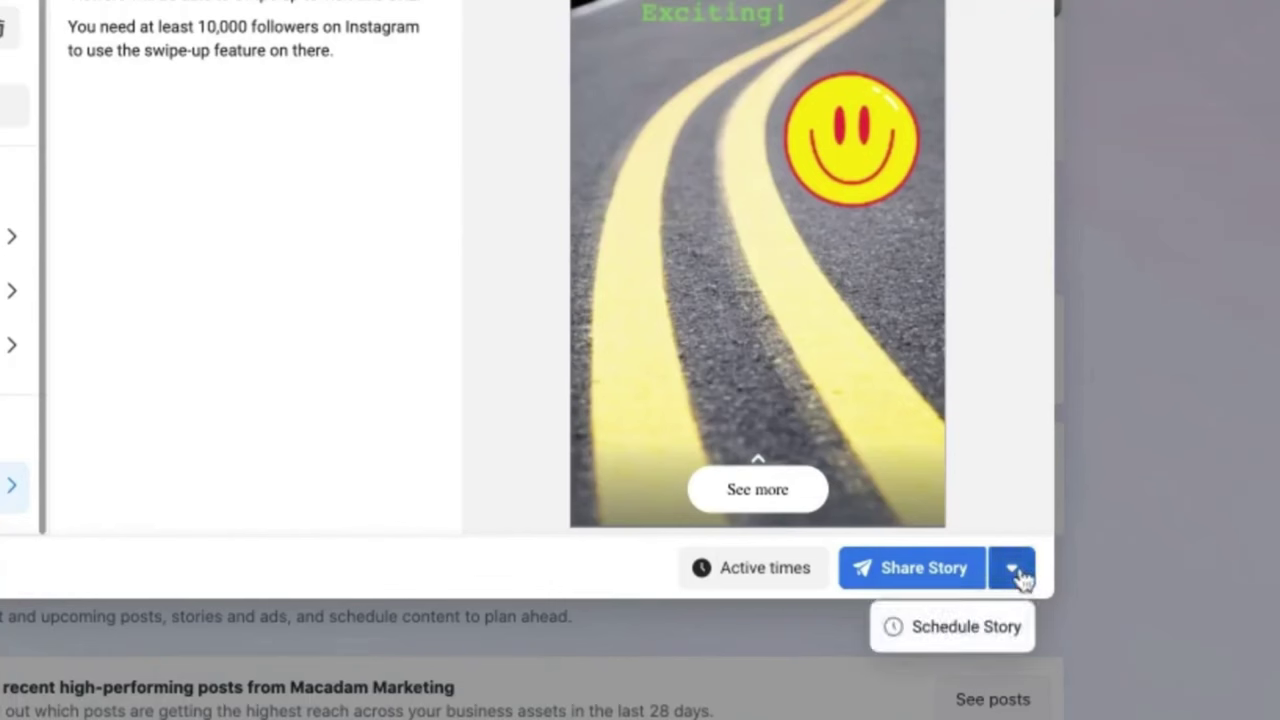
{"action": "left_click", "coordinate": [1024, 414]}
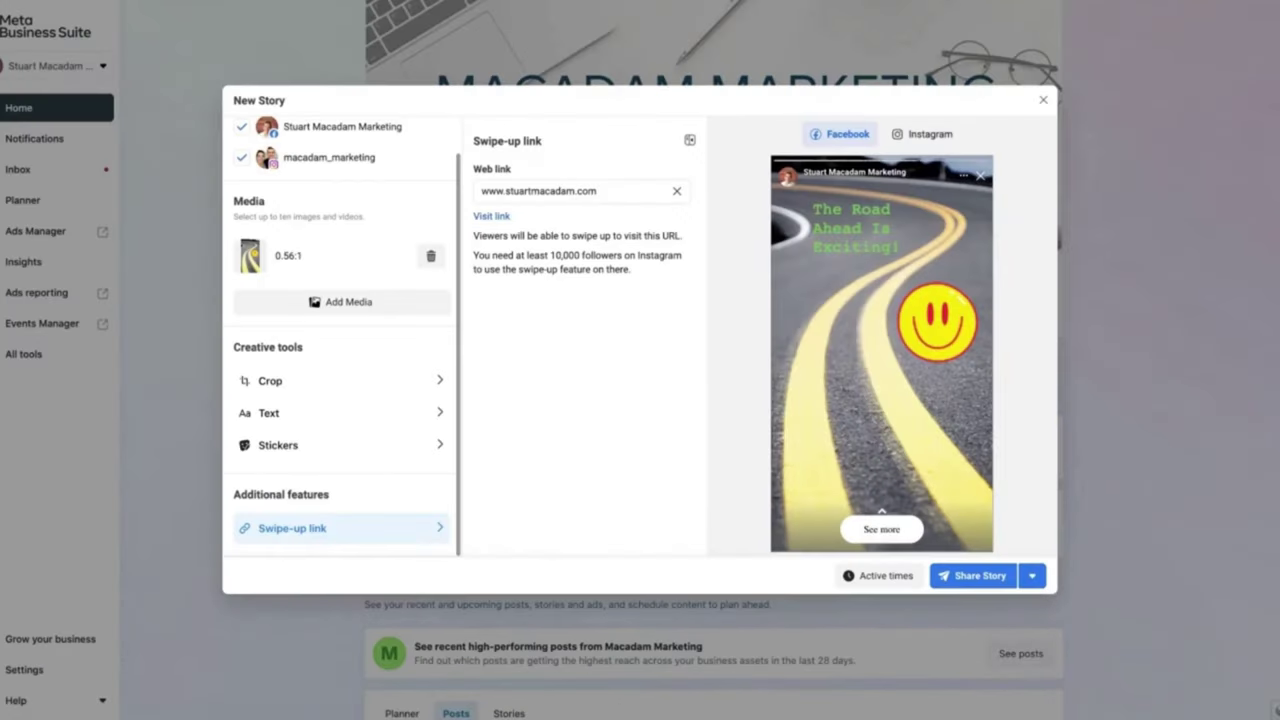
{"action": "left_click", "coordinate": [984, 576]}
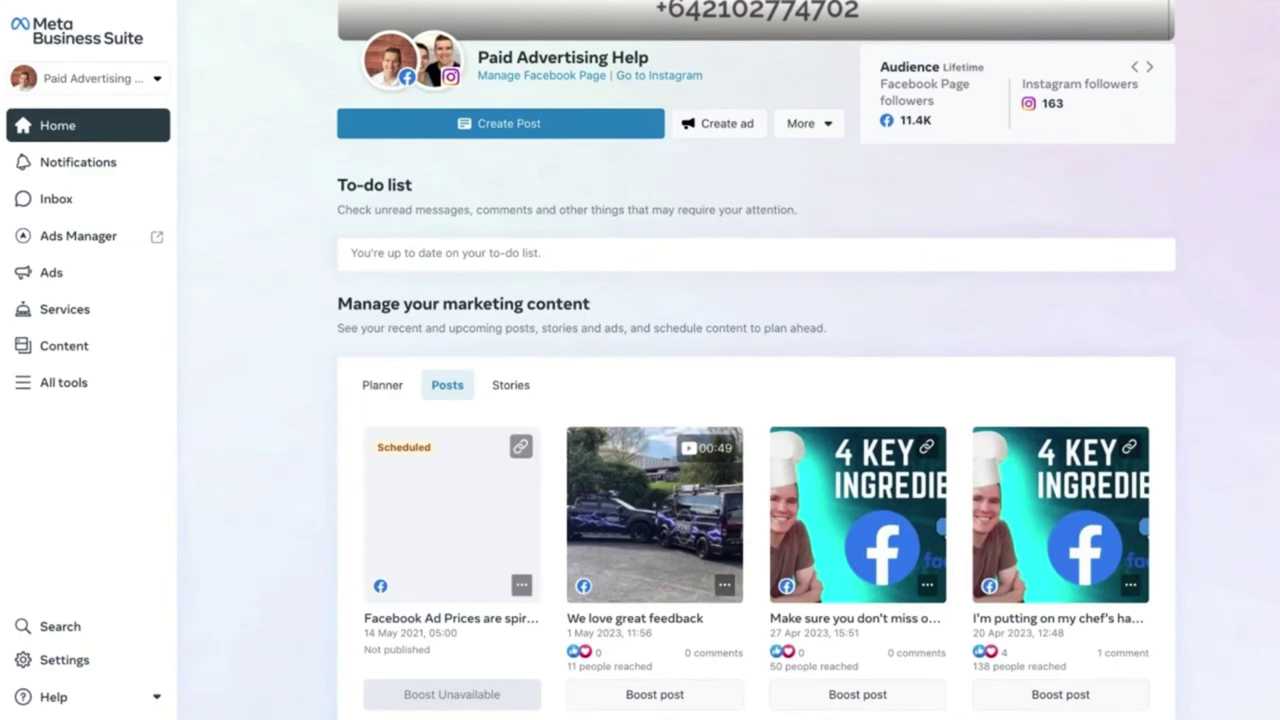
- Start setting up a live video for the Paid Advertising Help page with the Go live option, without a test broadcast
{"action": "scroll", "coordinate": [756, 360], "scroll_direction": "up", "scroll_amount": 3}
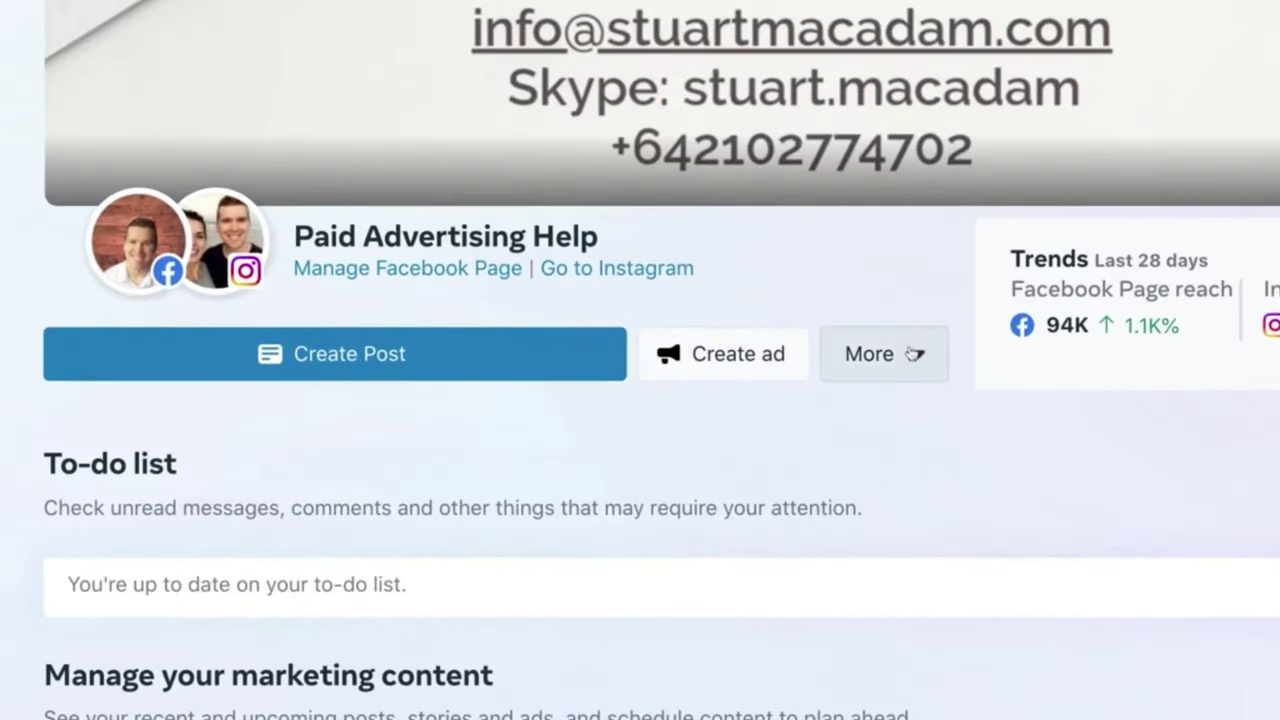
{"action": "left_click", "coordinate": [917, 357]}
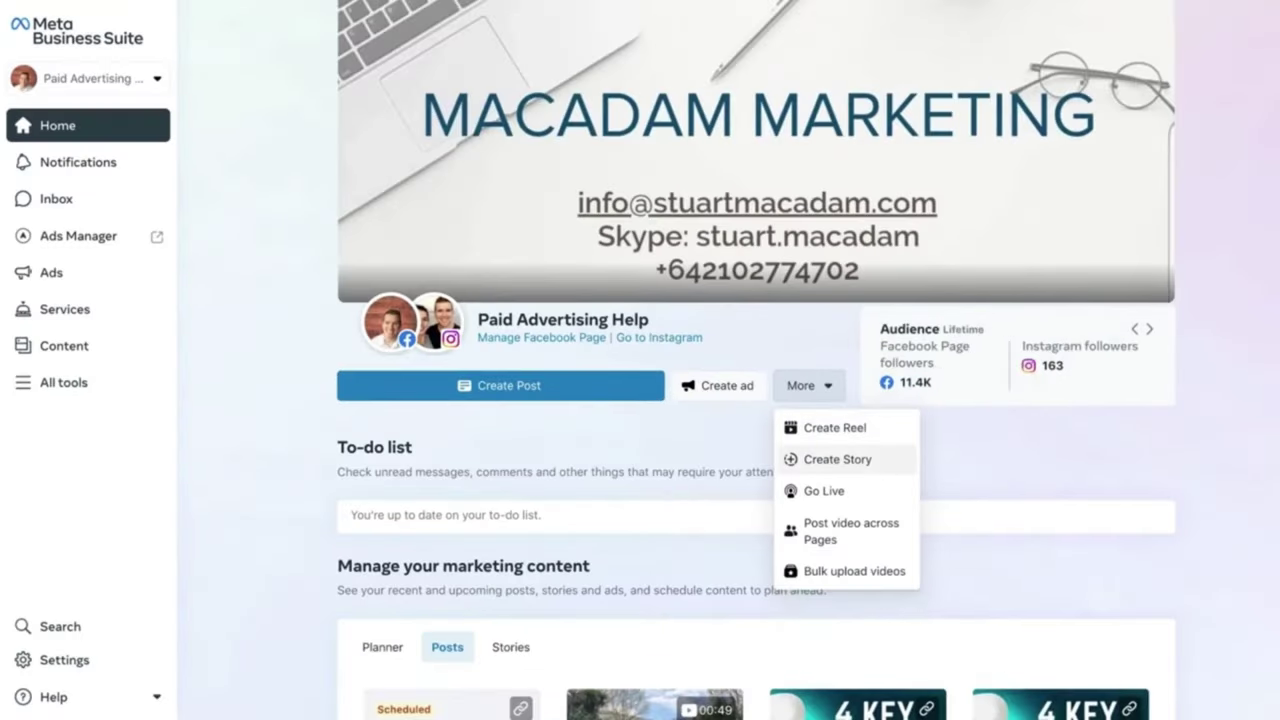
{"action": "left_click", "coordinate": [824, 491]}
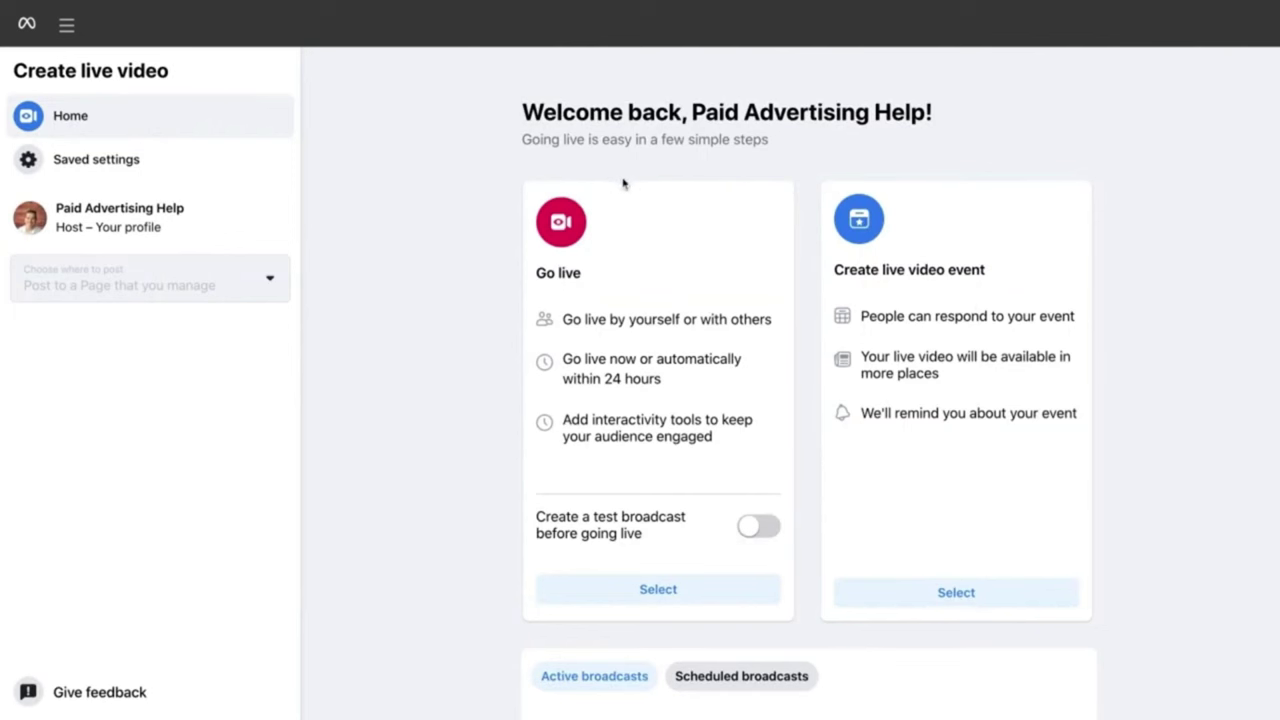
{"action": "left_click", "coordinate": [651, 598]}
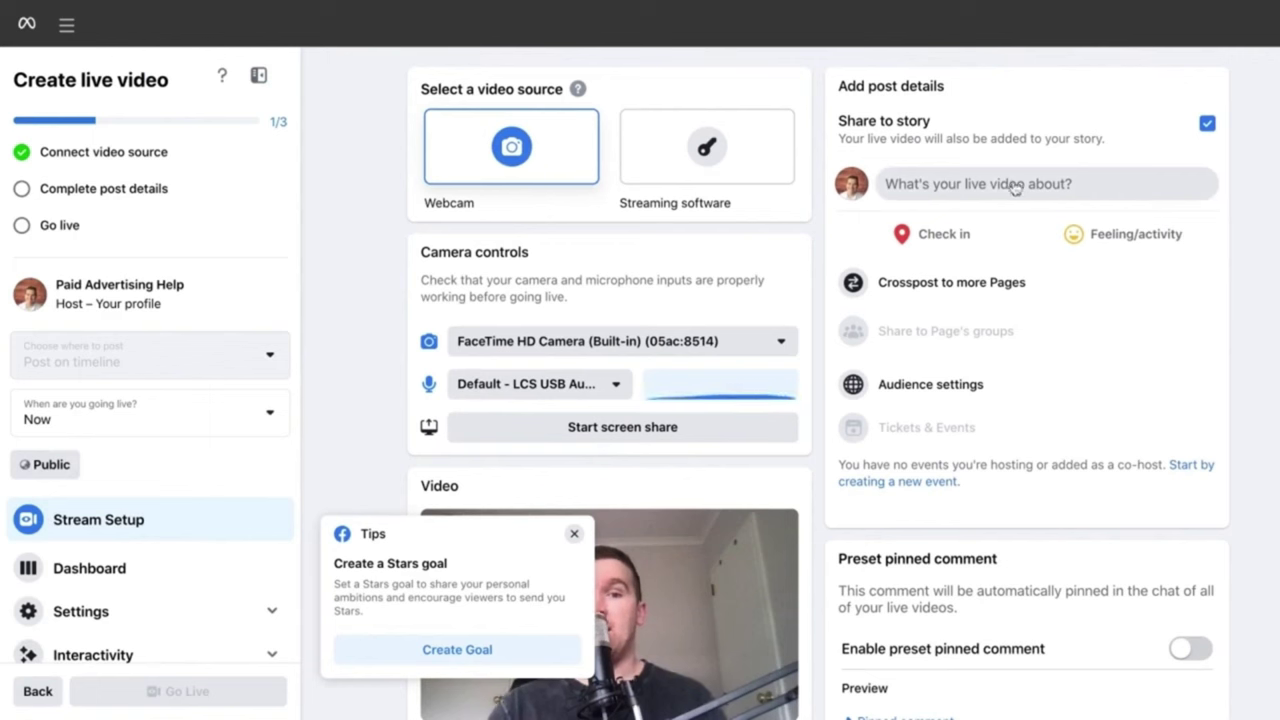
- Title the live video post "Facebook Ads For Beginners", describe it as "Talking about four main benefits of Facebook Ads." and save the post details
{"action": "left_click", "coordinate": [1012, 185]}
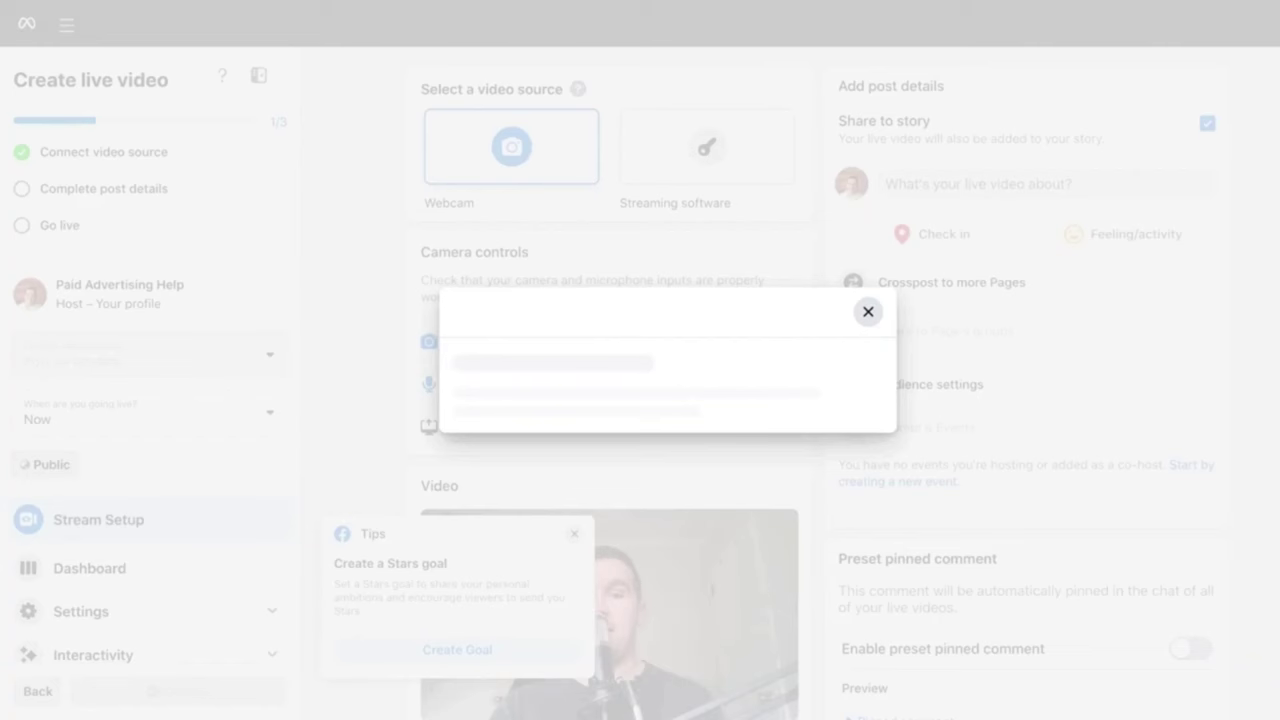
{"action": "left_click", "coordinate": [579, 293]}
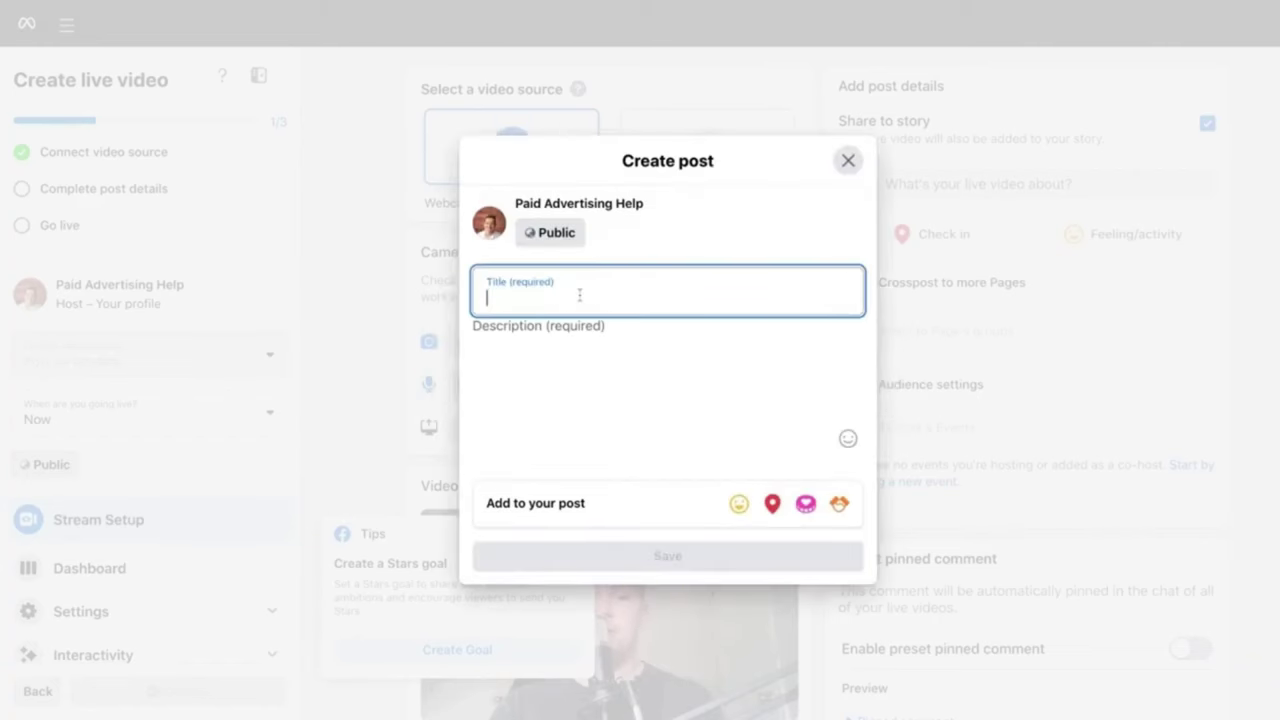
{"action": "type", "text": "Facebook Ads"}
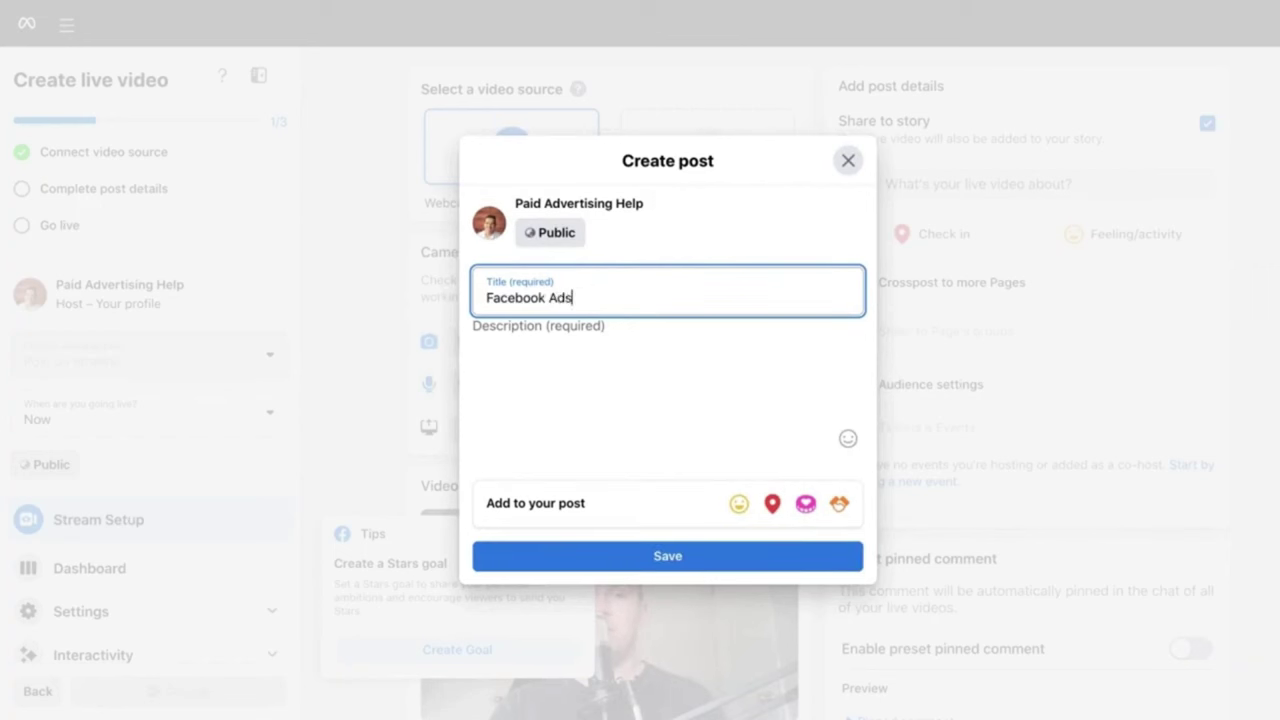
{"action": "type", "text": " For Beginners"}
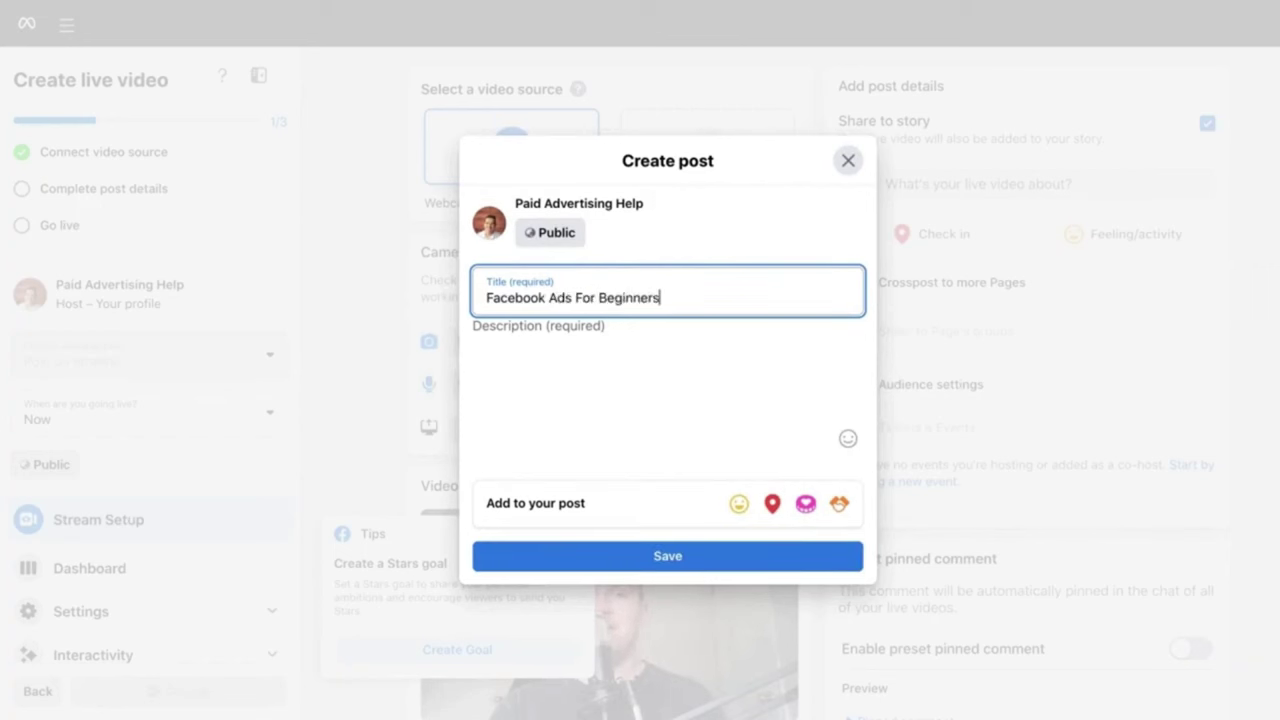
{"action": "left_click", "coordinate": [539, 357]}
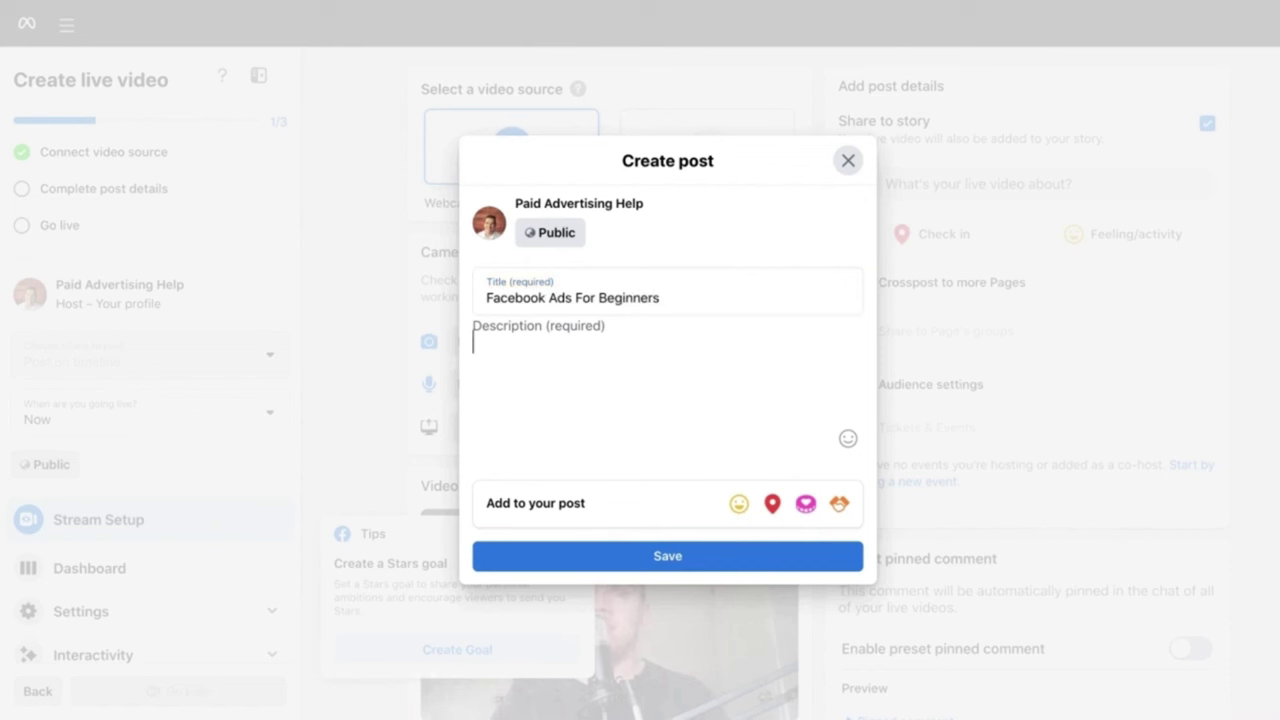
{"action": "type", "text": "Talking about four main benefits of Facebook Ads."}
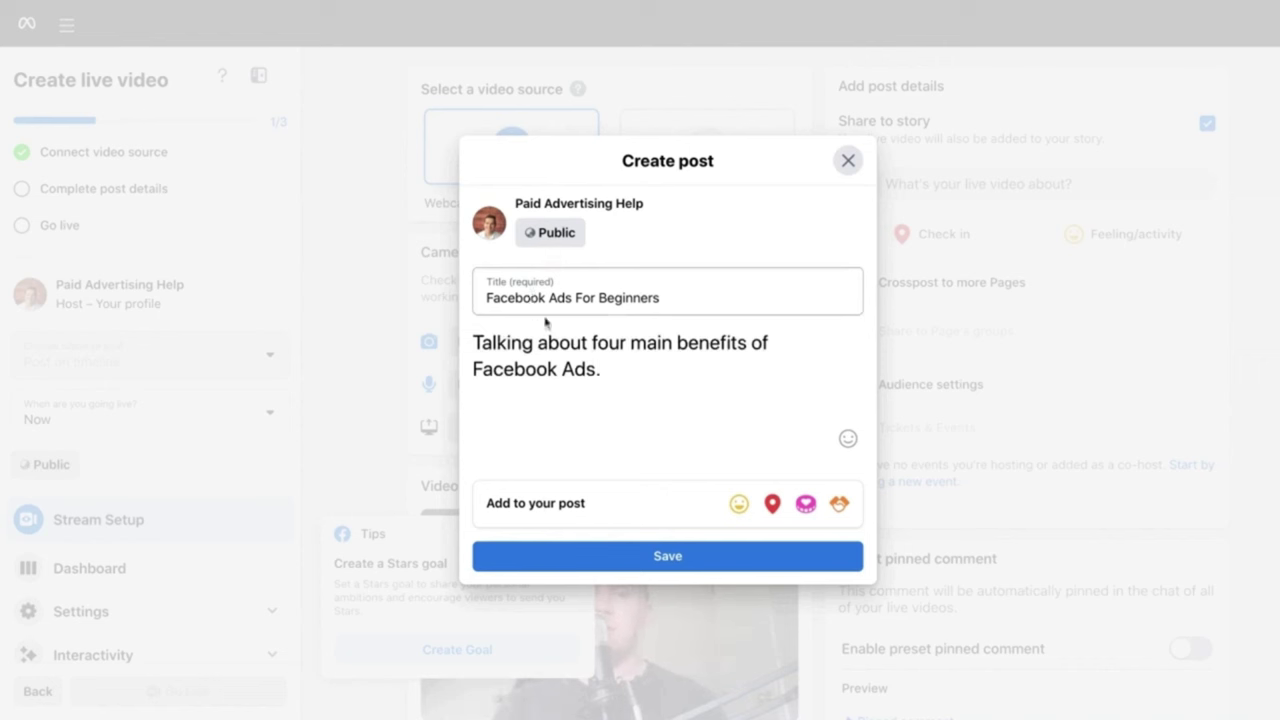
{"action": "left_click", "coordinate": [636, 560]}
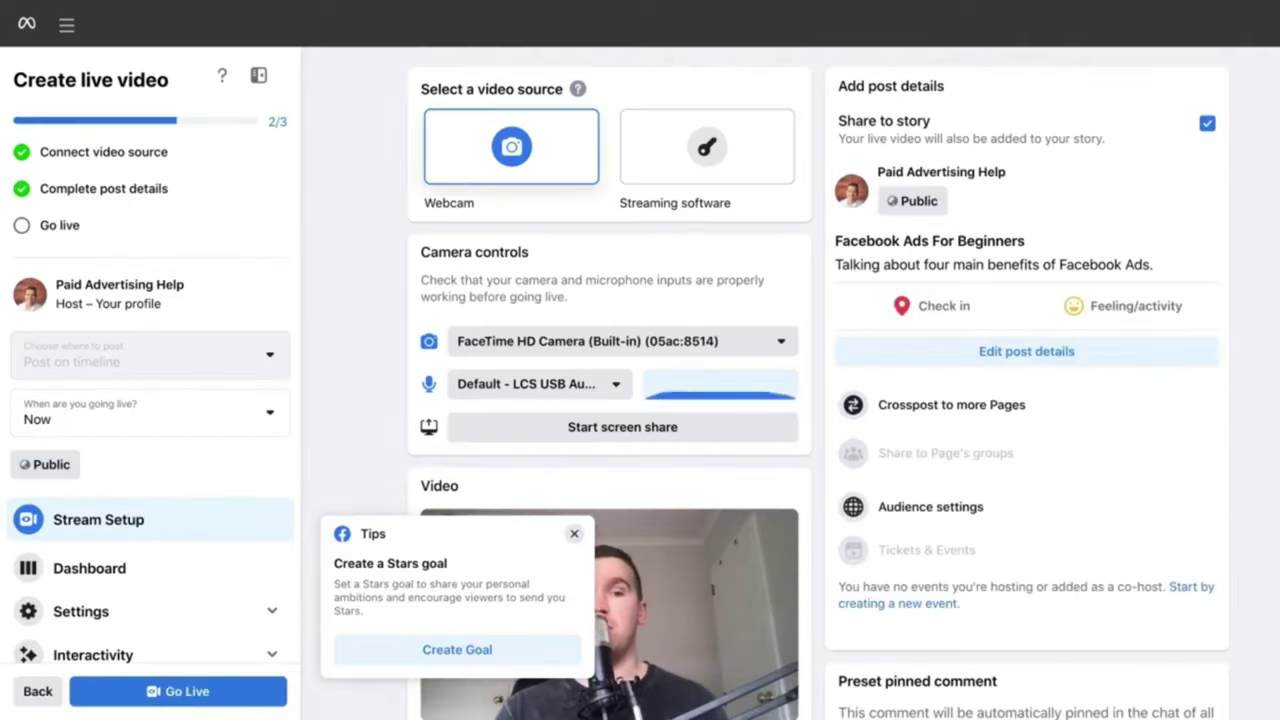
- Dismiss the Stars goal tip and select FaceTime HD Camera (Built-in) as the live video's camera
{"action": "left_click", "coordinate": [574, 533]}
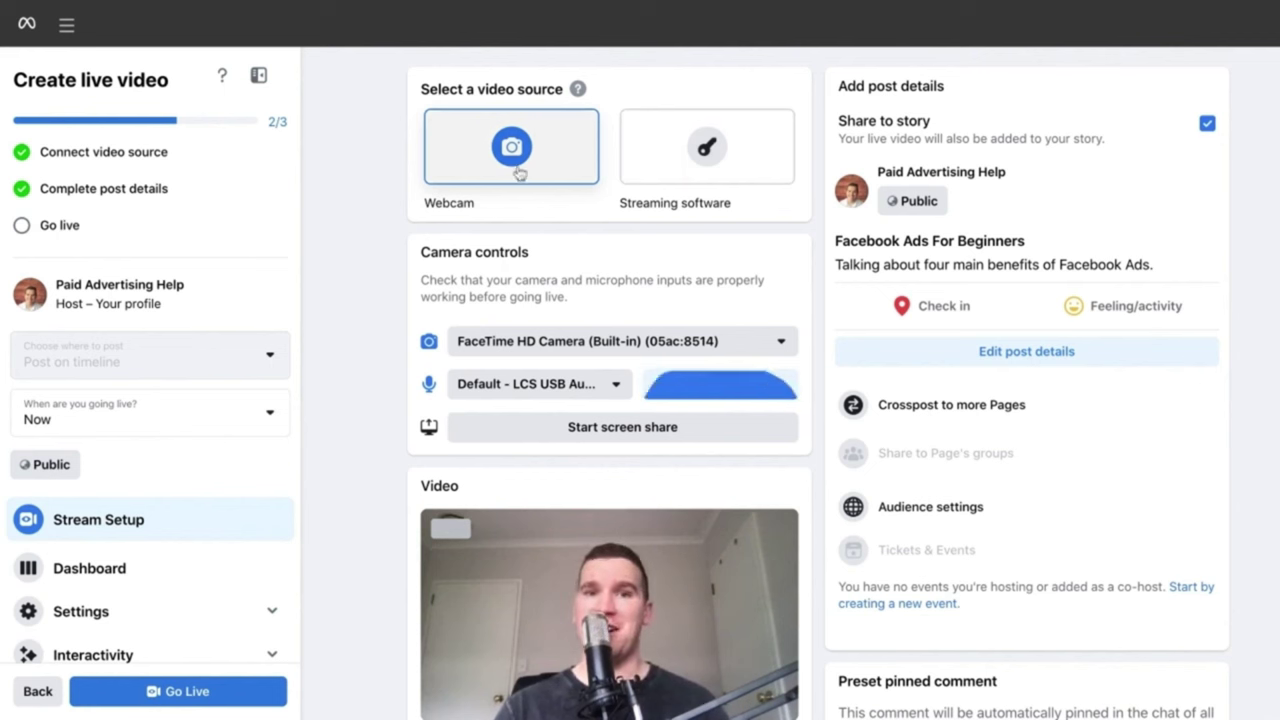
{"action": "scroll", "coordinate": [566, 251], "scroll_direction": "down", "scroll_amount": 3}
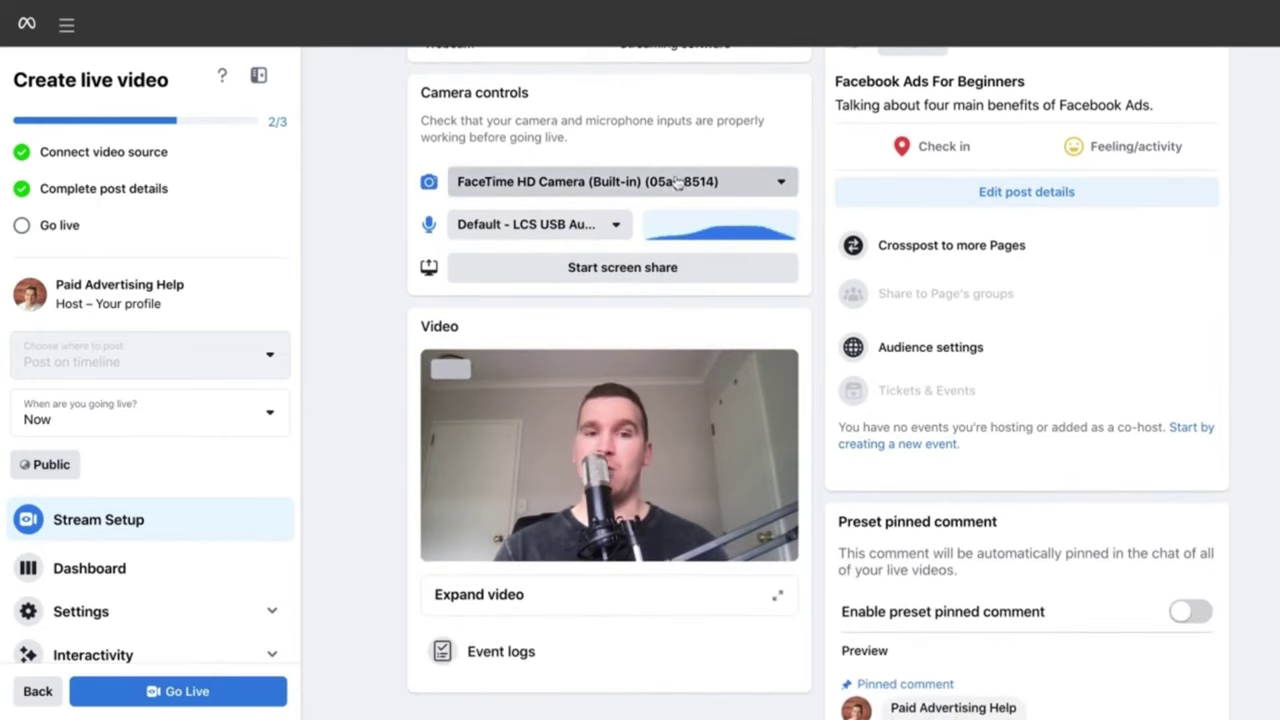
{"action": "left_click", "coordinate": [594, 184]}
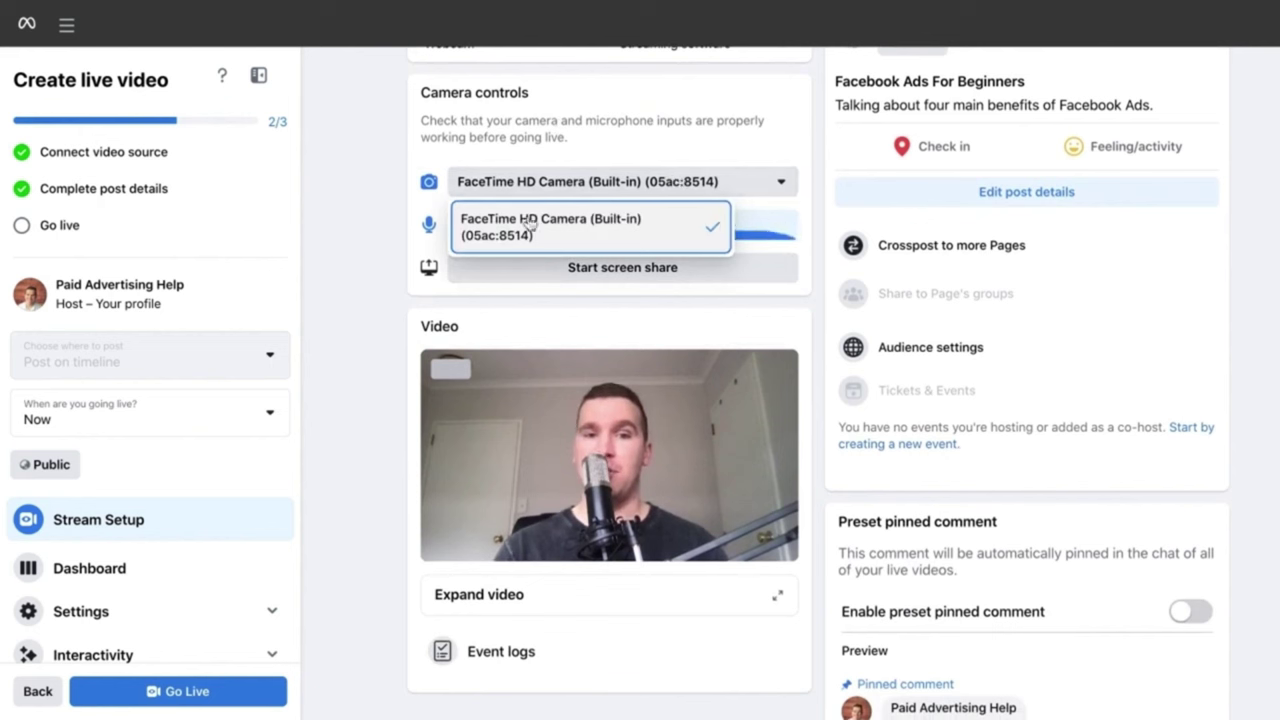
{"action": "left_click", "coordinate": [582, 230]}
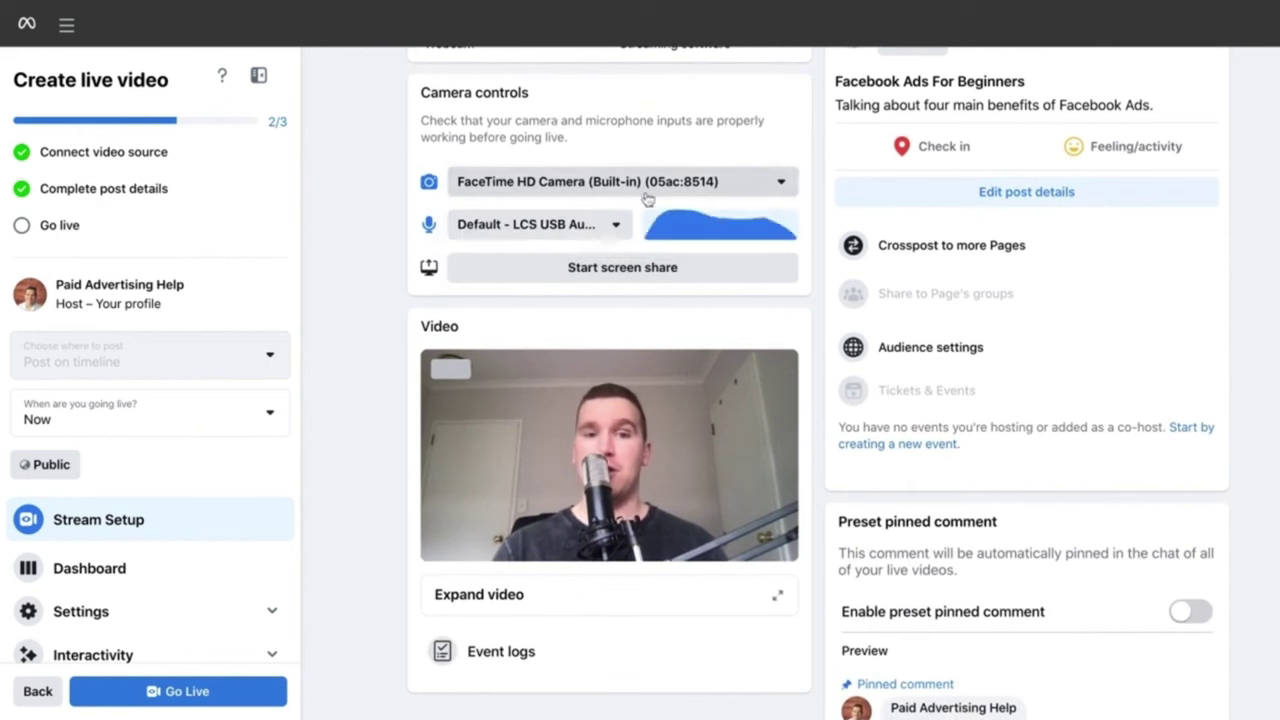
- Check which microphone inputs are available for the webcam stream without changing the selected device
{"action": "left_click", "coordinate": [578, 228]}
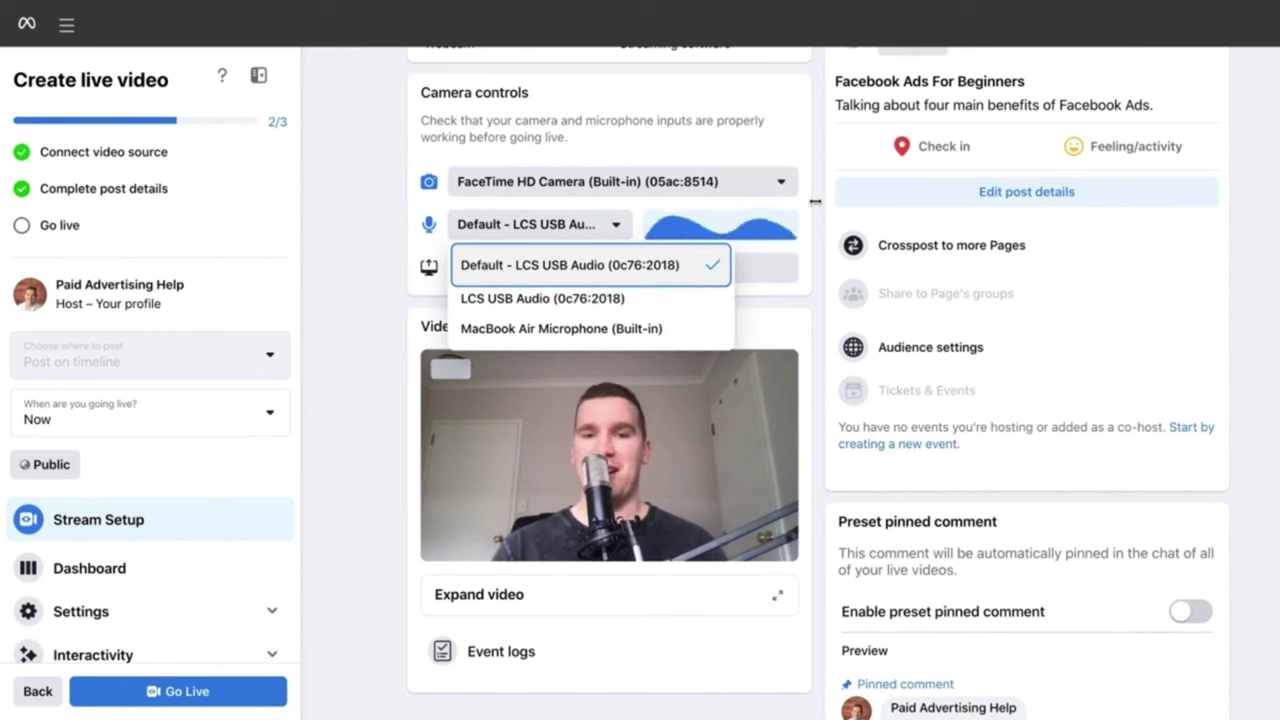
{"action": "scroll", "coordinate": [796, 482], "scroll_direction": "down", "scroll_amount": 2}
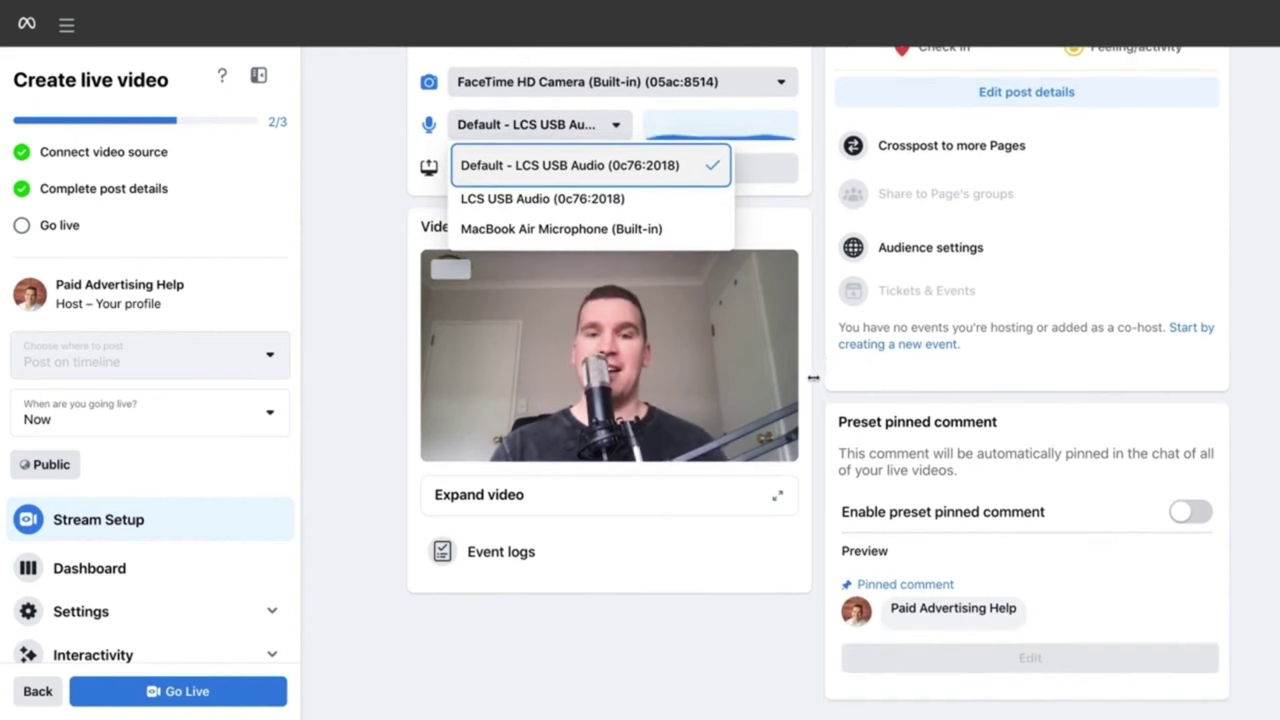
{"action": "left_click", "coordinate": [611, 122]}
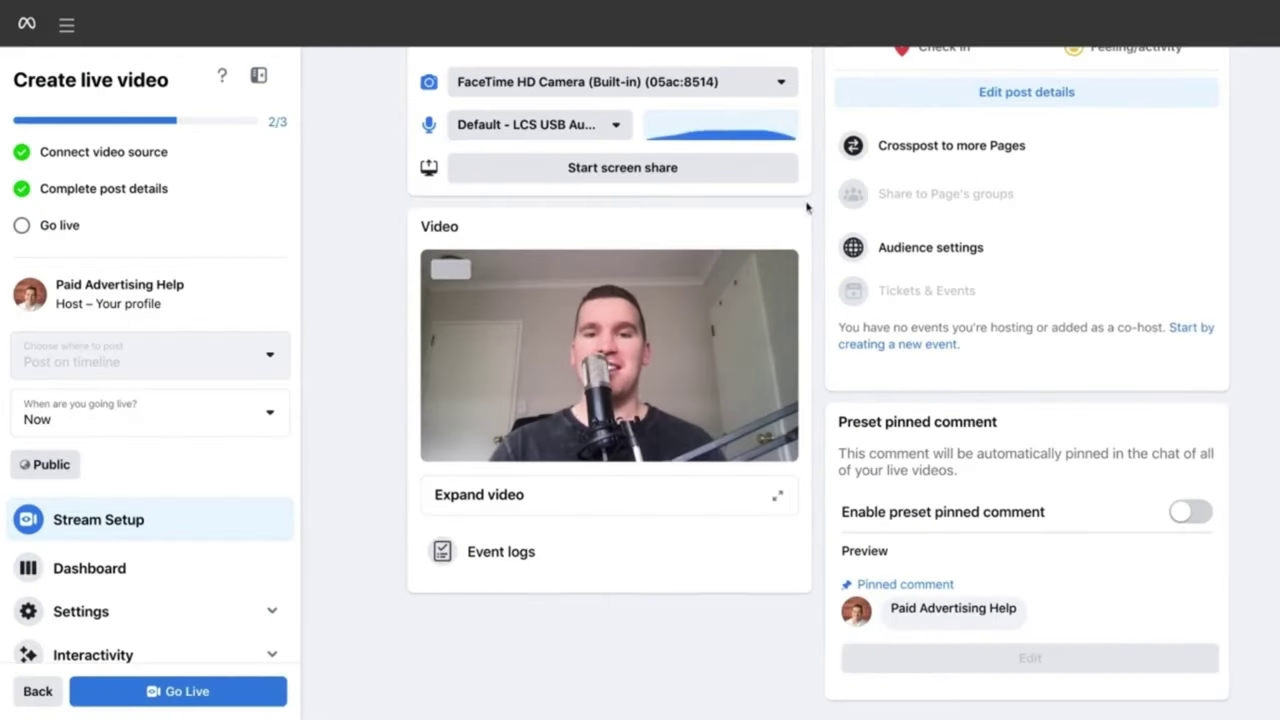
- Review the live video's viewer settings, followed by its comments settings
{"action": "scroll", "coordinate": [150, 300], "scroll_direction": "down", "scroll_amount": 3}
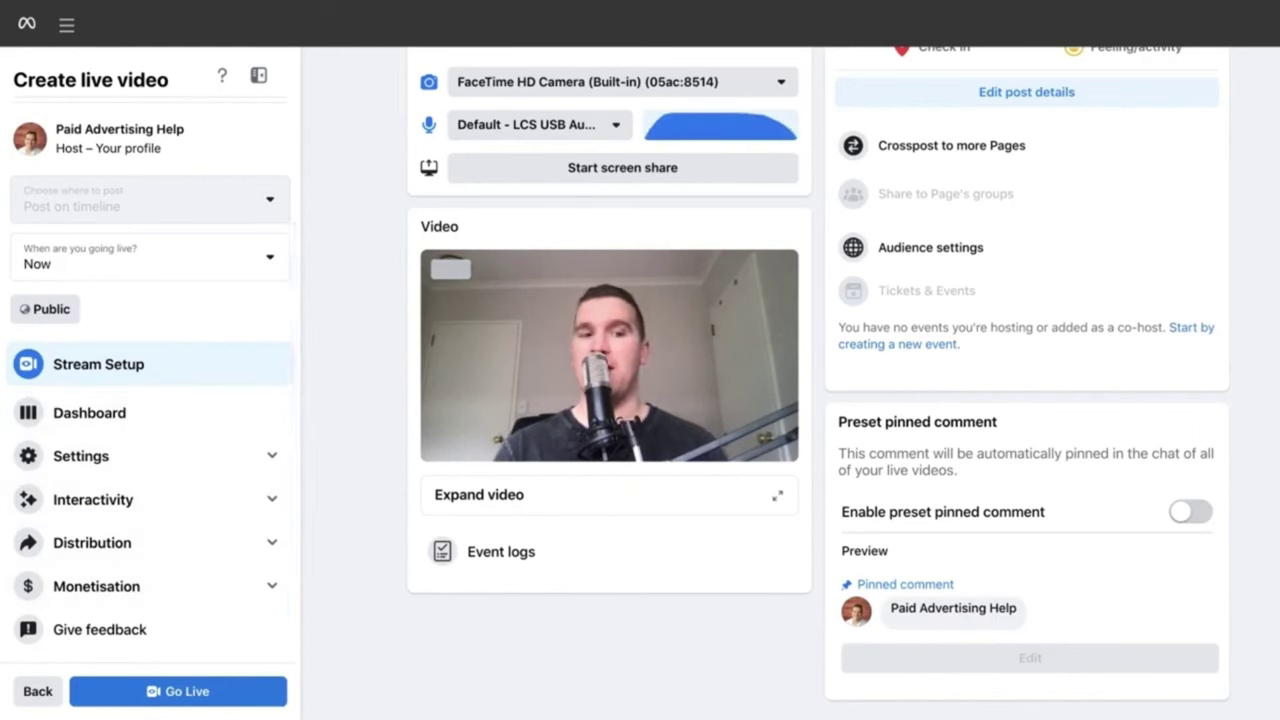
{"action": "left_click", "coordinate": [275, 457]}
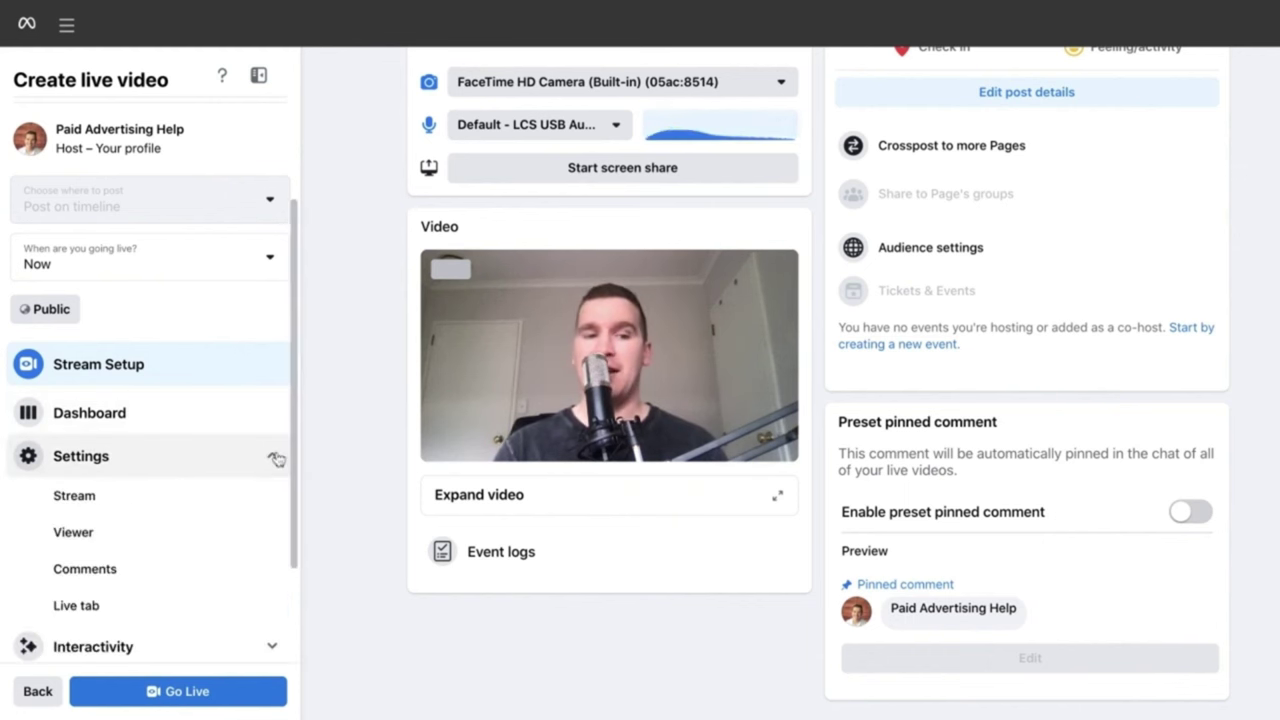
{"action": "scroll", "coordinate": [228, 468], "scroll_direction": "down", "scroll_amount": 1}
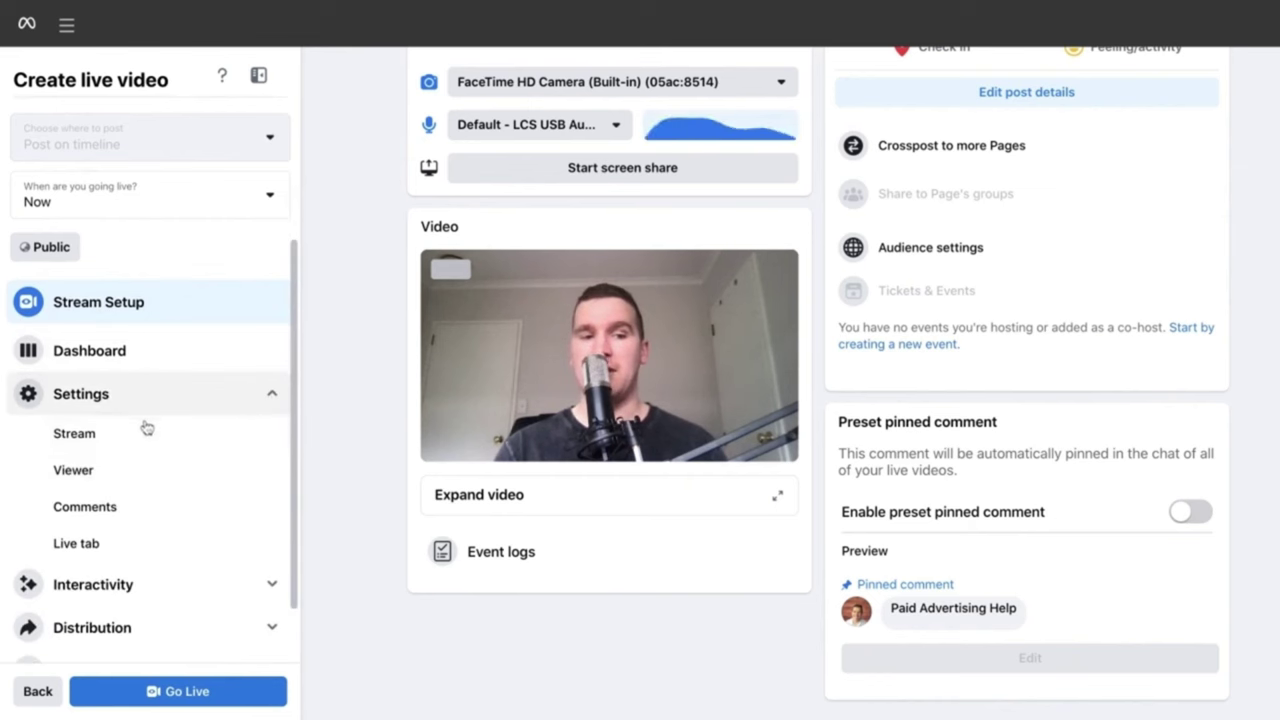
{"action": "left_click", "coordinate": [128, 476]}
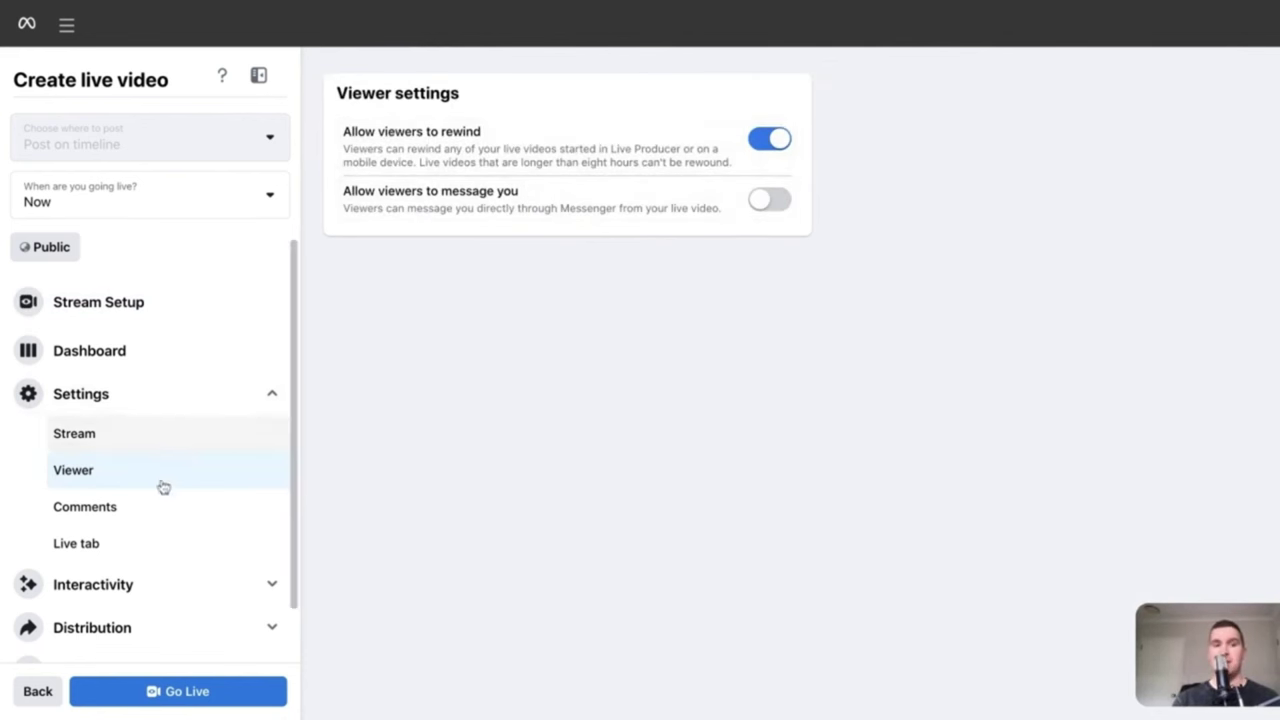
{"action": "left_click", "coordinate": [130, 508]}
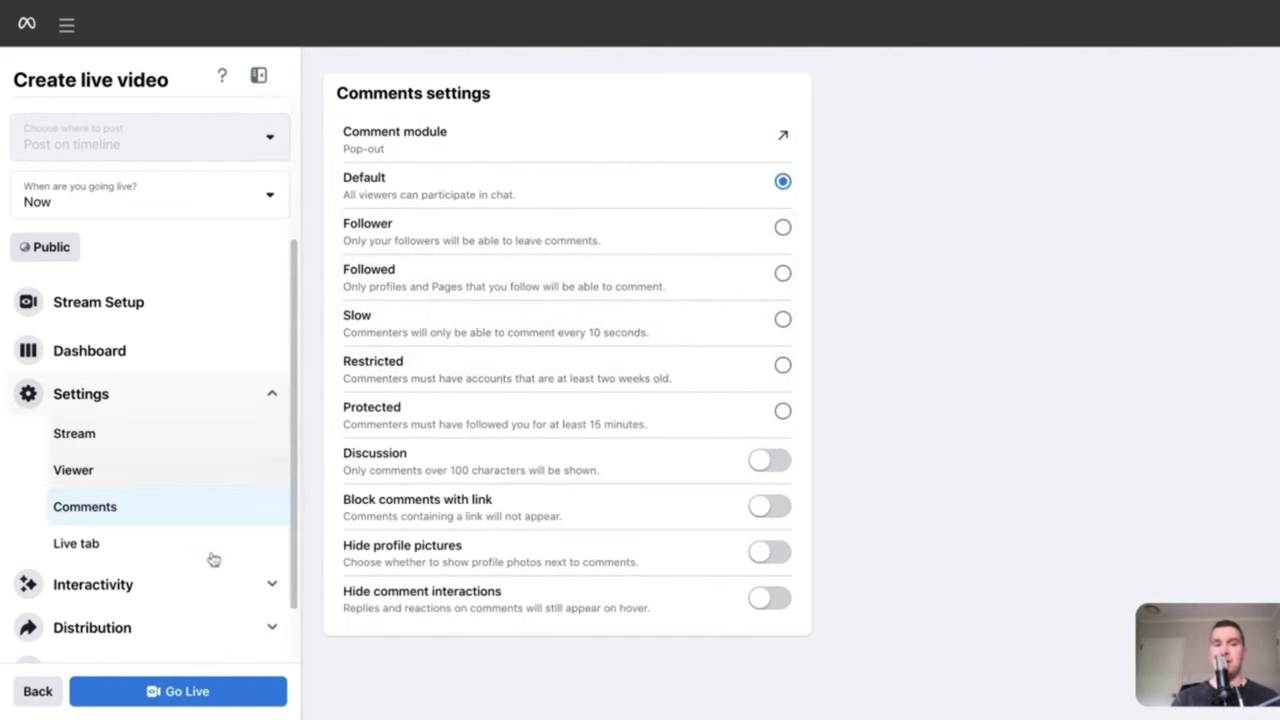
- Examine the options available under the live video's Interactivity, Distribution and Monetisation sections
{"action": "scroll", "coordinate": [213, 560], "scroll_direction": "down", "scroll_amount": 2}
{"action": "left_click", "coordinate": [215, 495]}
{"action": "scroll", "coordinate": [217, 497], "scroll_direction": "down", "scroll_amount": 3}
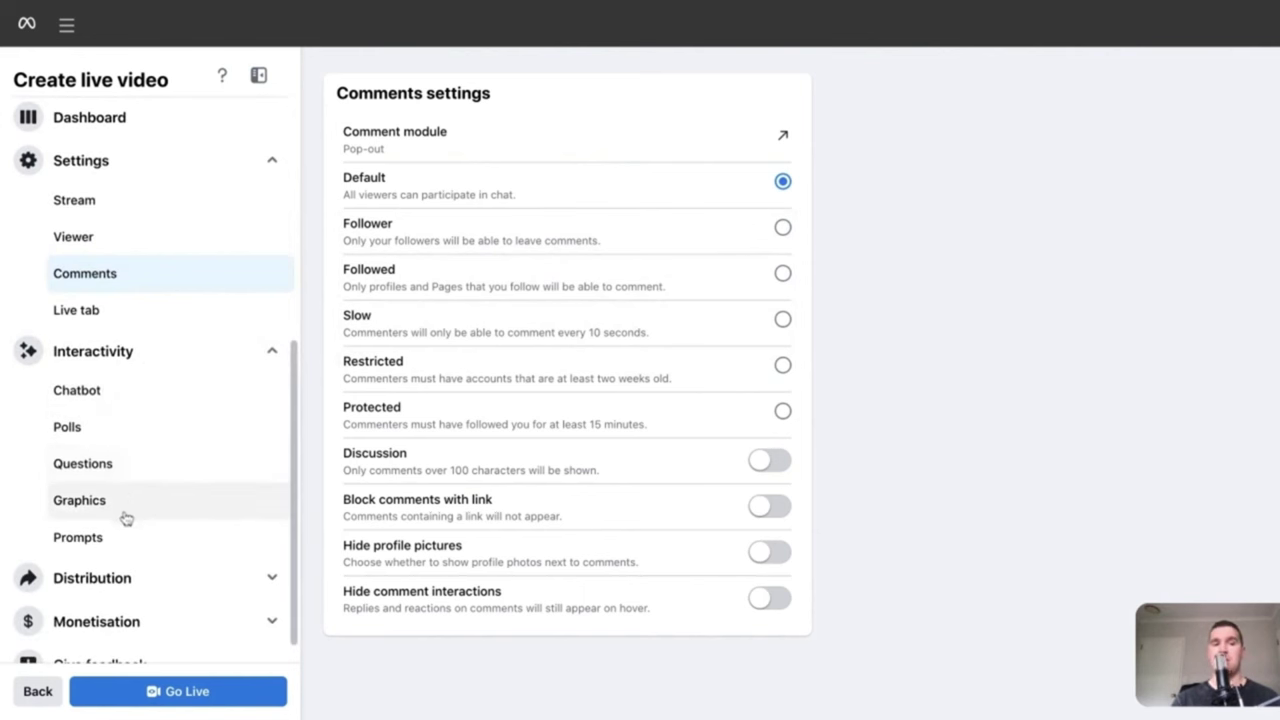
{"action": "scroll", "coordinate": [126, 518], "scroll_direction": "down", "scroll_amount": 1}
{"action": "left_click", "coordinate": [174, 552]}
{"action": "scroll", "coordinate": [176, 560], "scroll_direction": "down", "scroll_amount": 2}
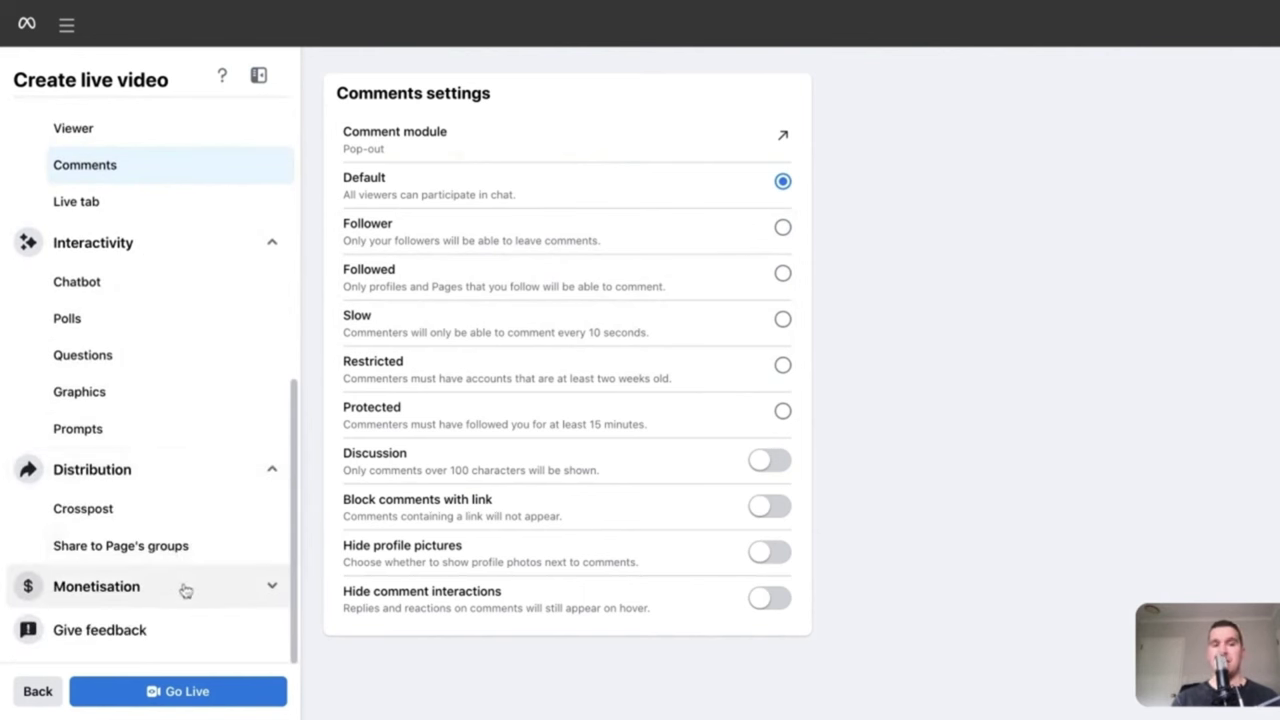
{"action": "left_click", "coordinate": [185, 588]}
{"action": "scroll", "coordinate": [185, 590], "scroll_direction": "down", "scroll_amount": 1}
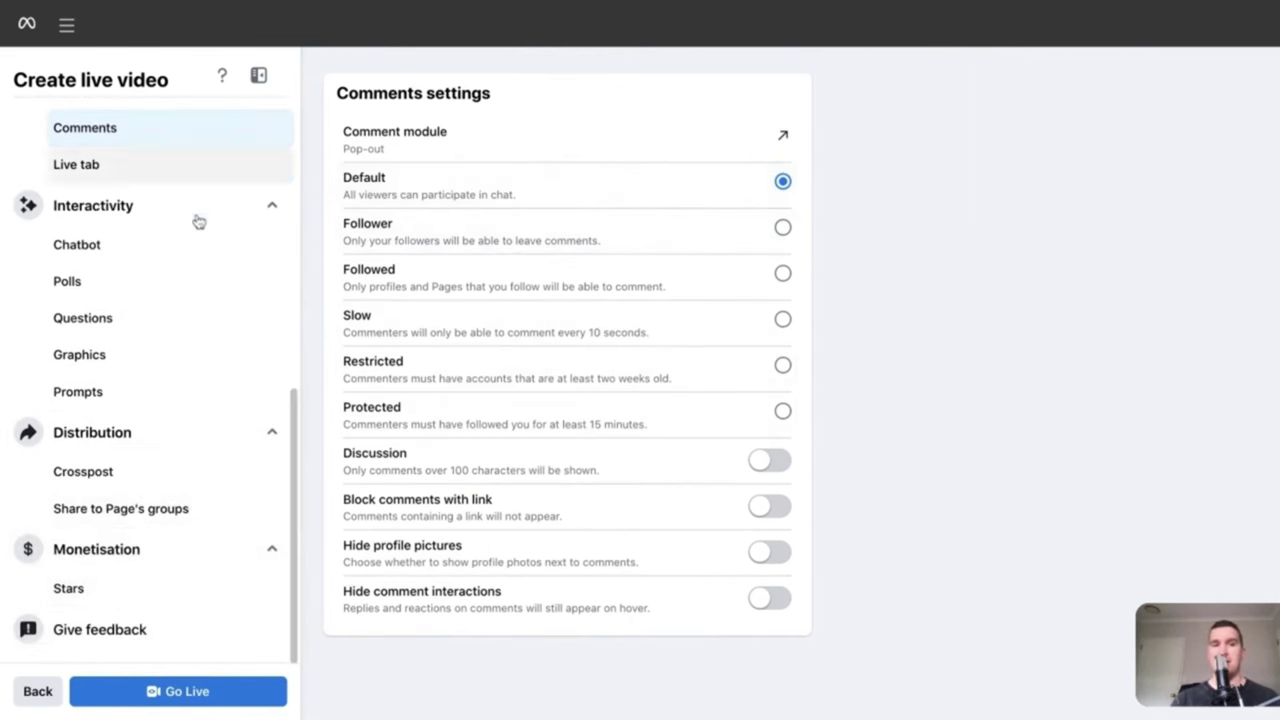
- Return to Stream Setup and review the video source, camera controls, post details and preset pinned comment
{"action": "scroll", "coordinate": [206, 251], "scroll_direction": "up", "scroll_amount": 6}
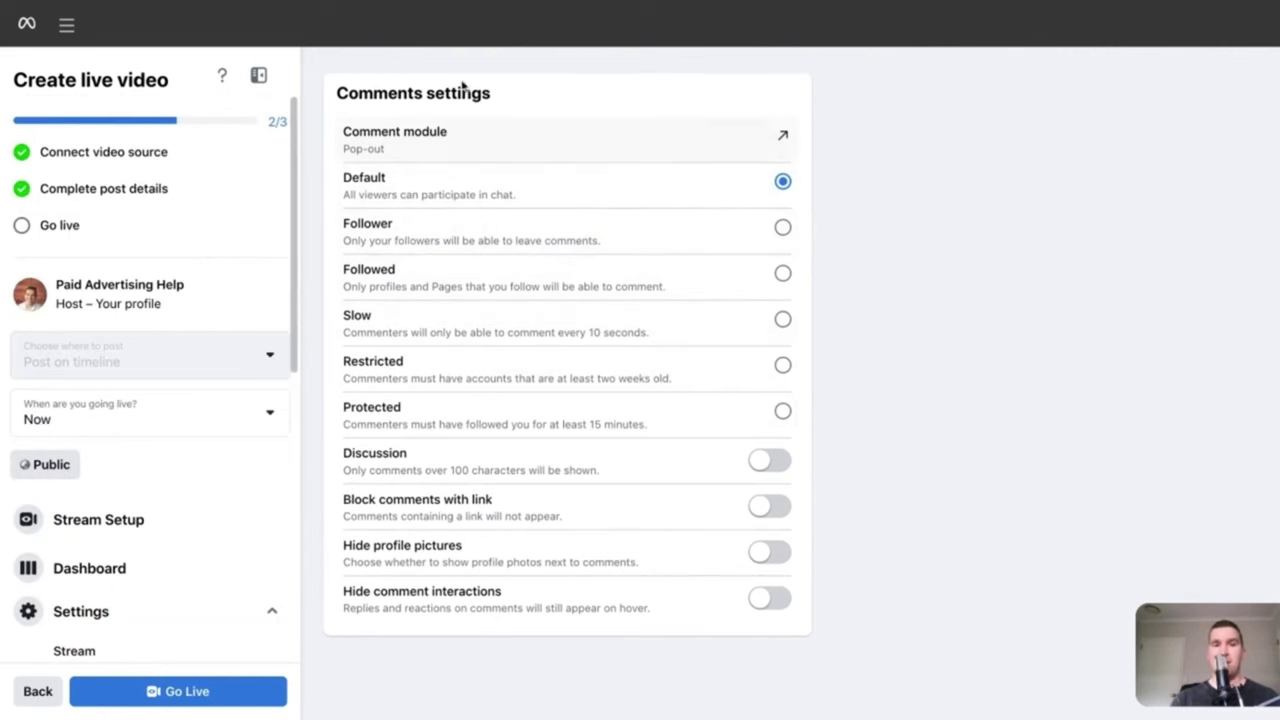
{"action": "scroll", "coordinate": [211, 460], "scroll_direction": "down", "scroll_amount": 2}
{"action": "left_click", "coordinate": [162, 459]}
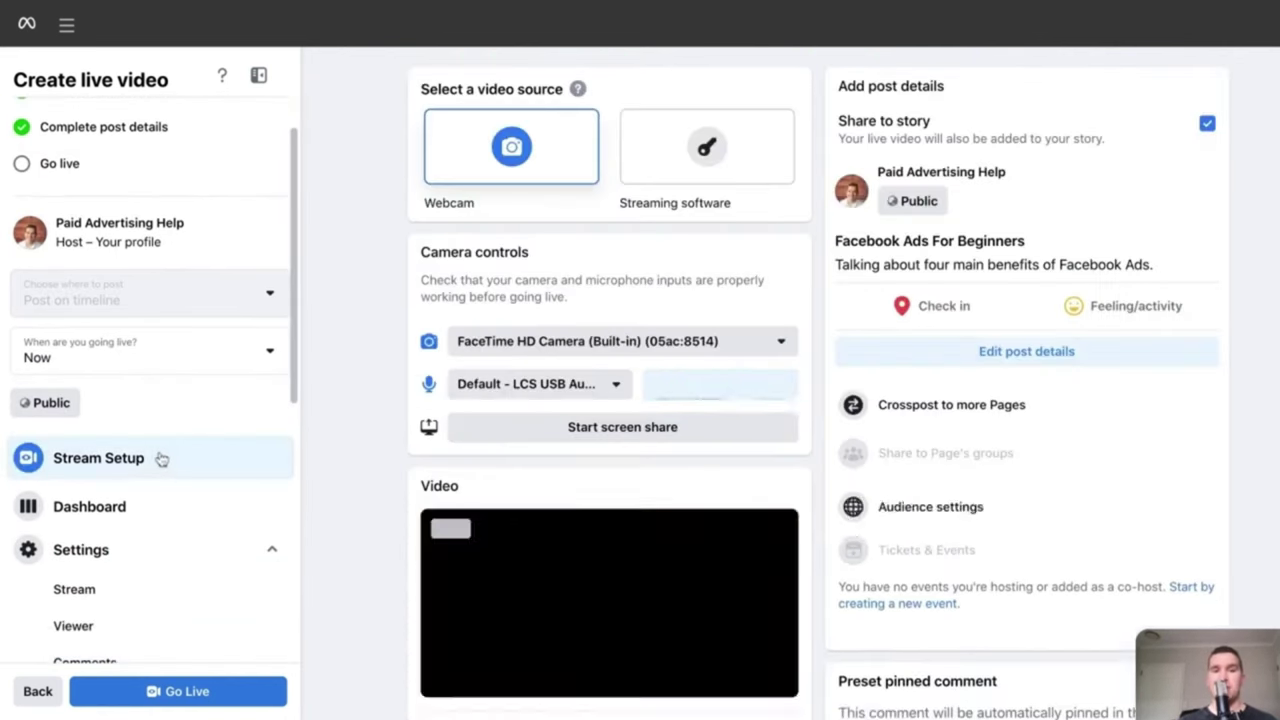
{"action": "scroll", "coordinate": [660, 370], "scroll_direction": "down", "scroll_amount": 1}
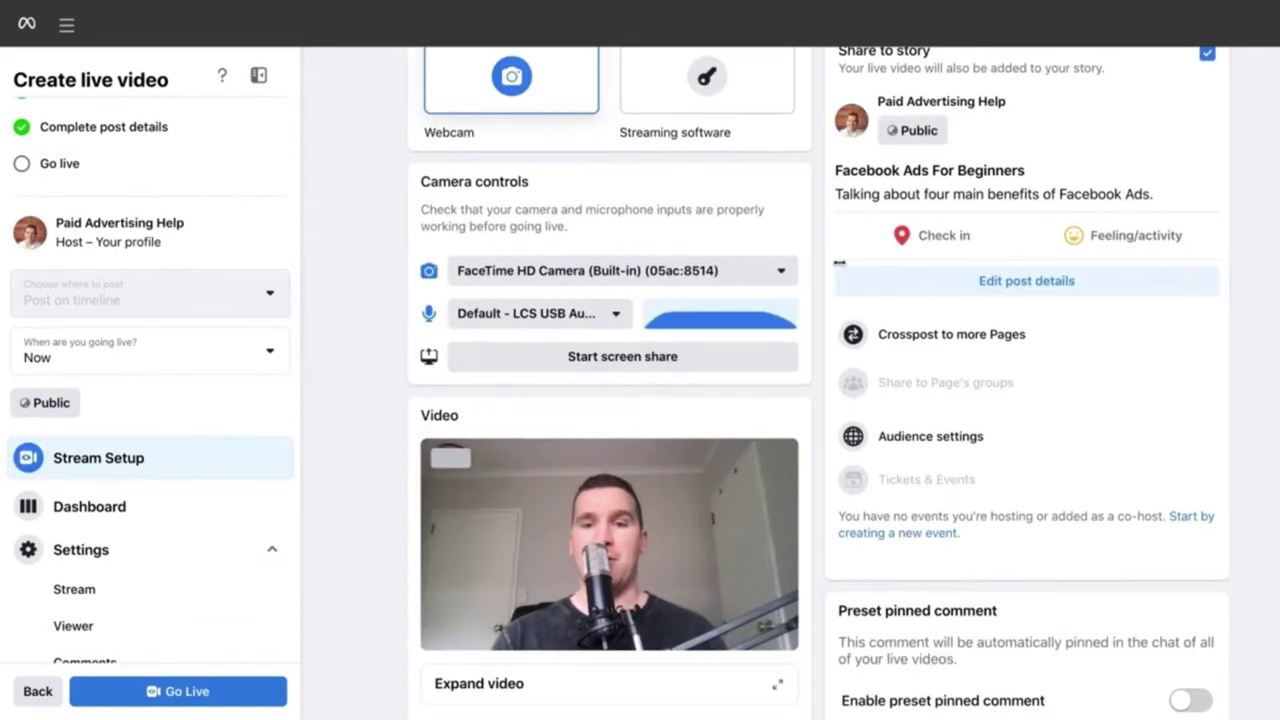
{"action": "scroll", "coordinate": [835, 286], "scroll_direction": "up", "scroll_amount": 1}
{"action": "scroll", "coordinate": [835, 286], "scroll_direction": "down", "scroll_amount": 3}
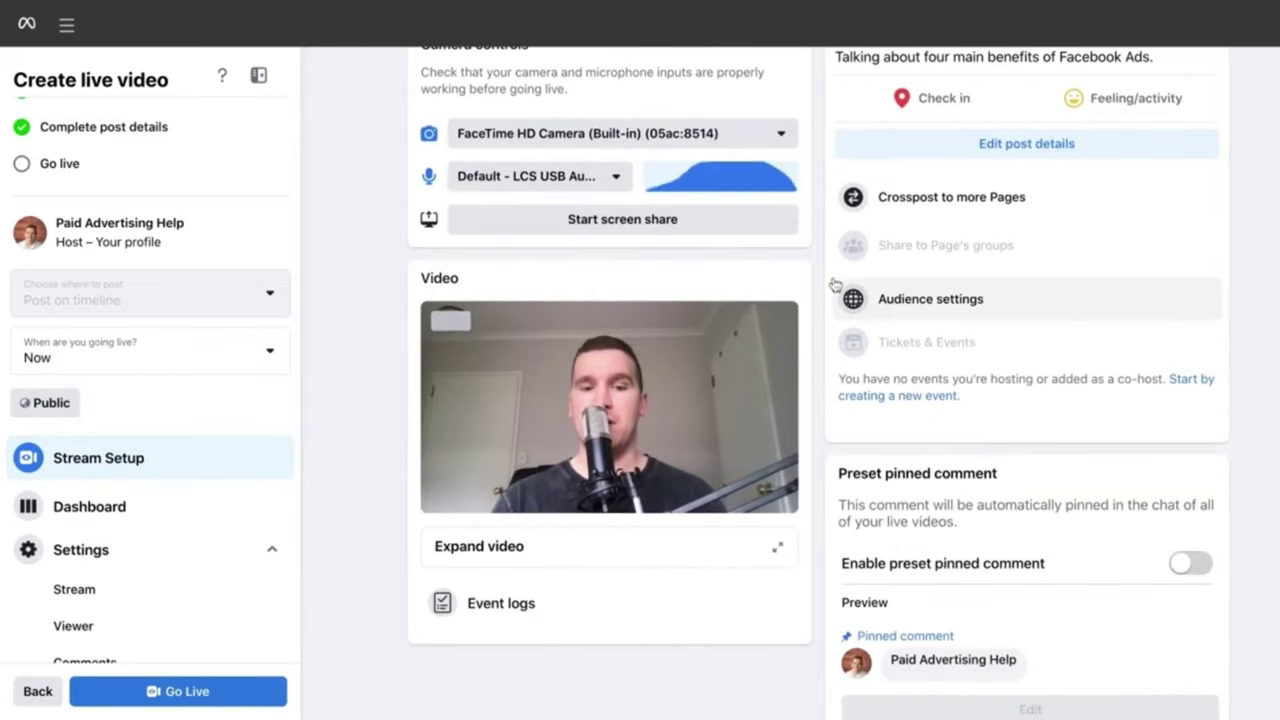
{"action": "scroll", "coordinate": [837, 290], "scroll_direction": "down", "scroll_amount": 1}
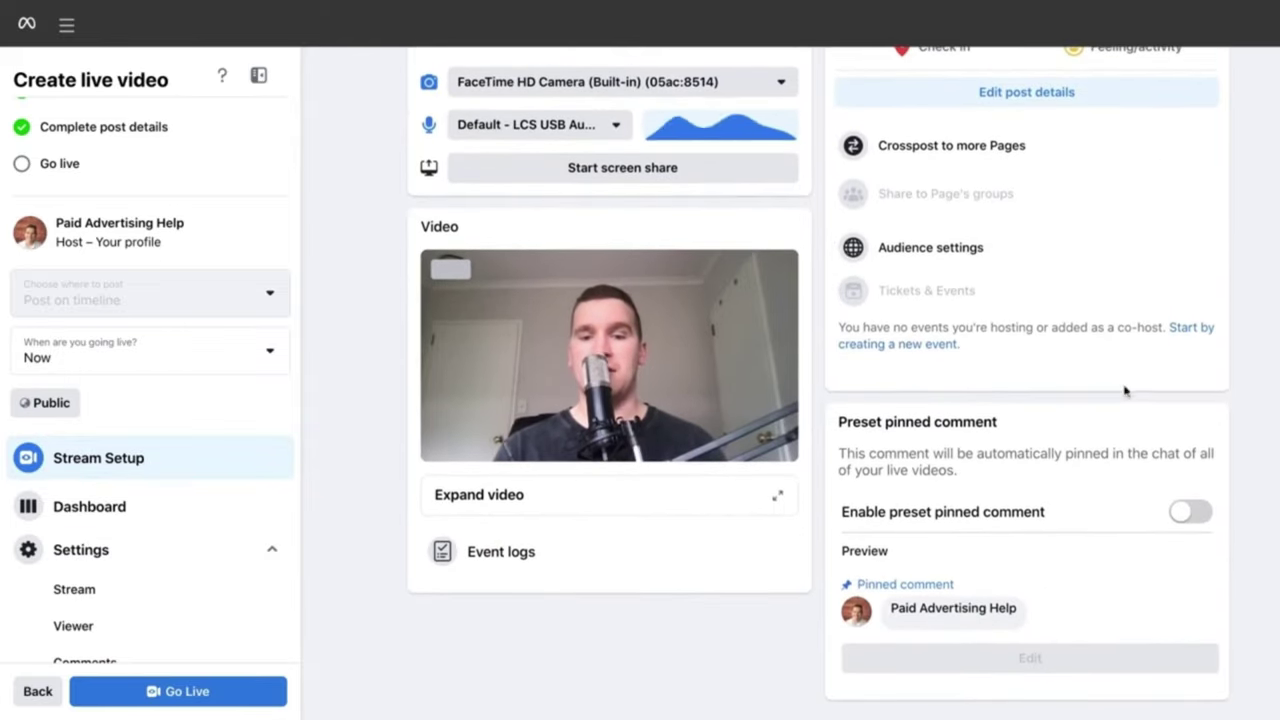
- Start the "Facebook Ads For Beginners" live broadcast, and end the live video with confirmation
{"action": "left_click", "coordinate": [188, 692]}
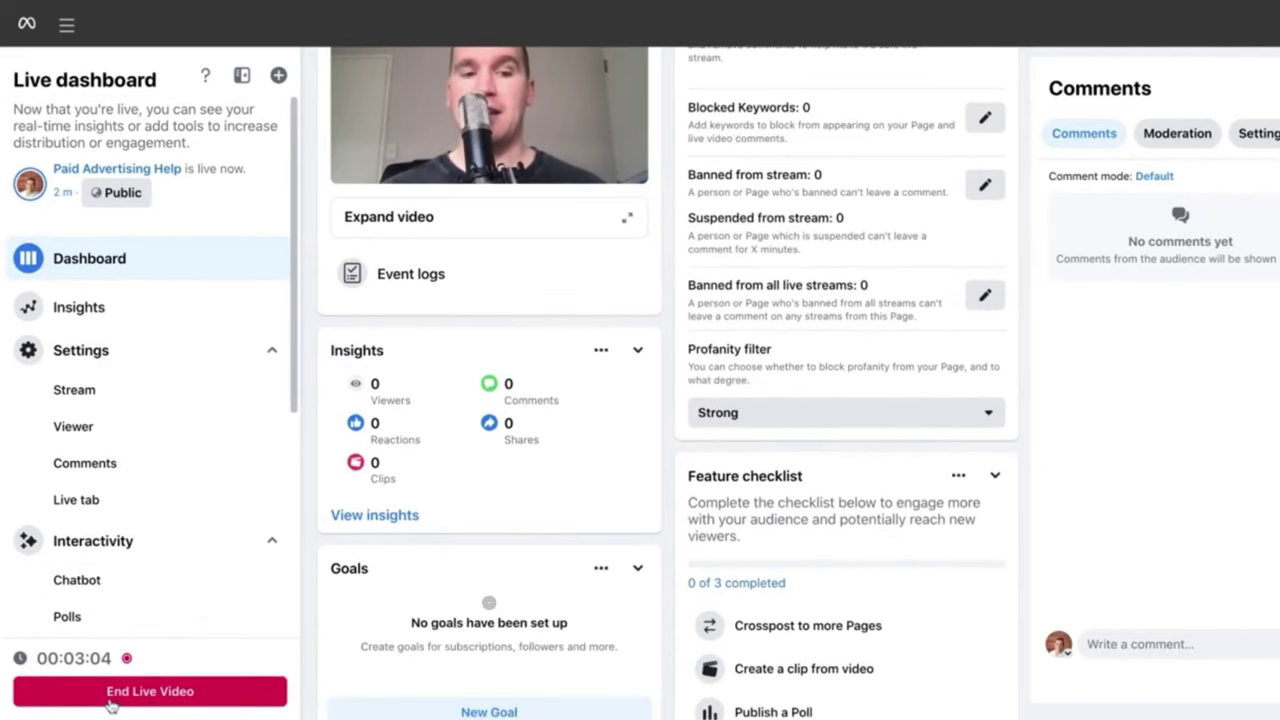
{"action": "left_click", "coordinate": [150, 692]}
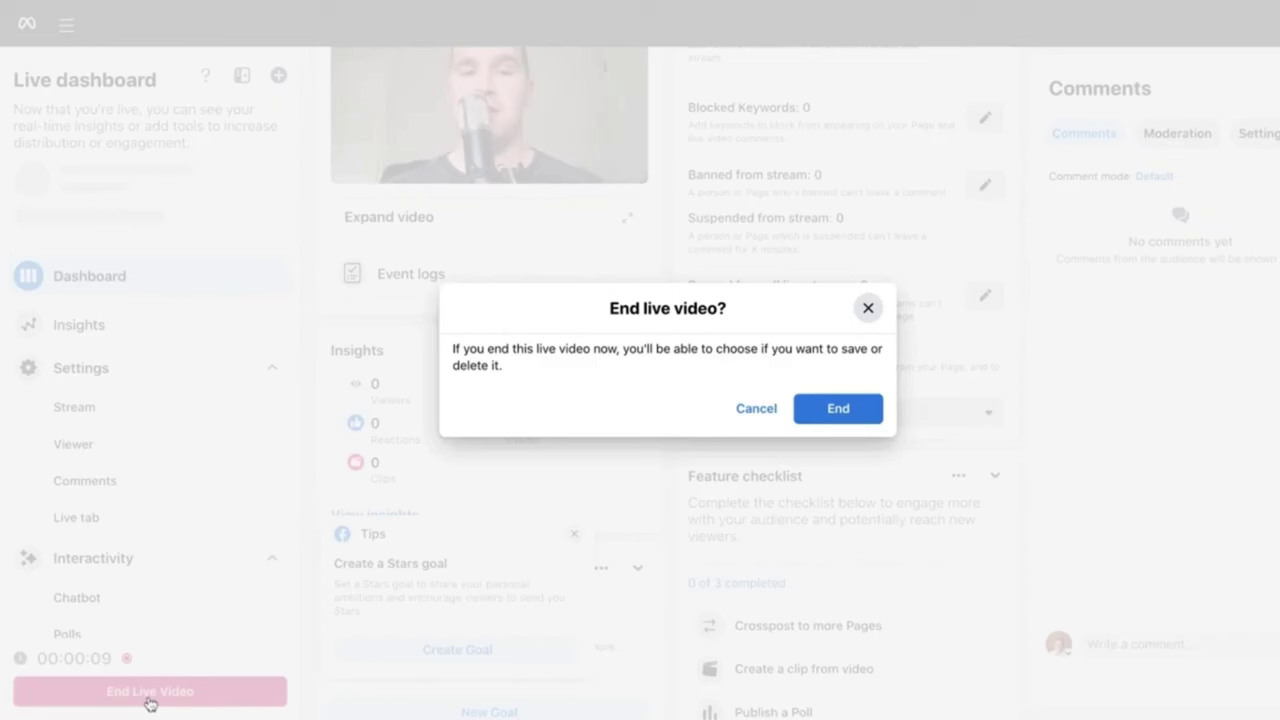
{"action": "left_click", "coordinate": [848, 412]}
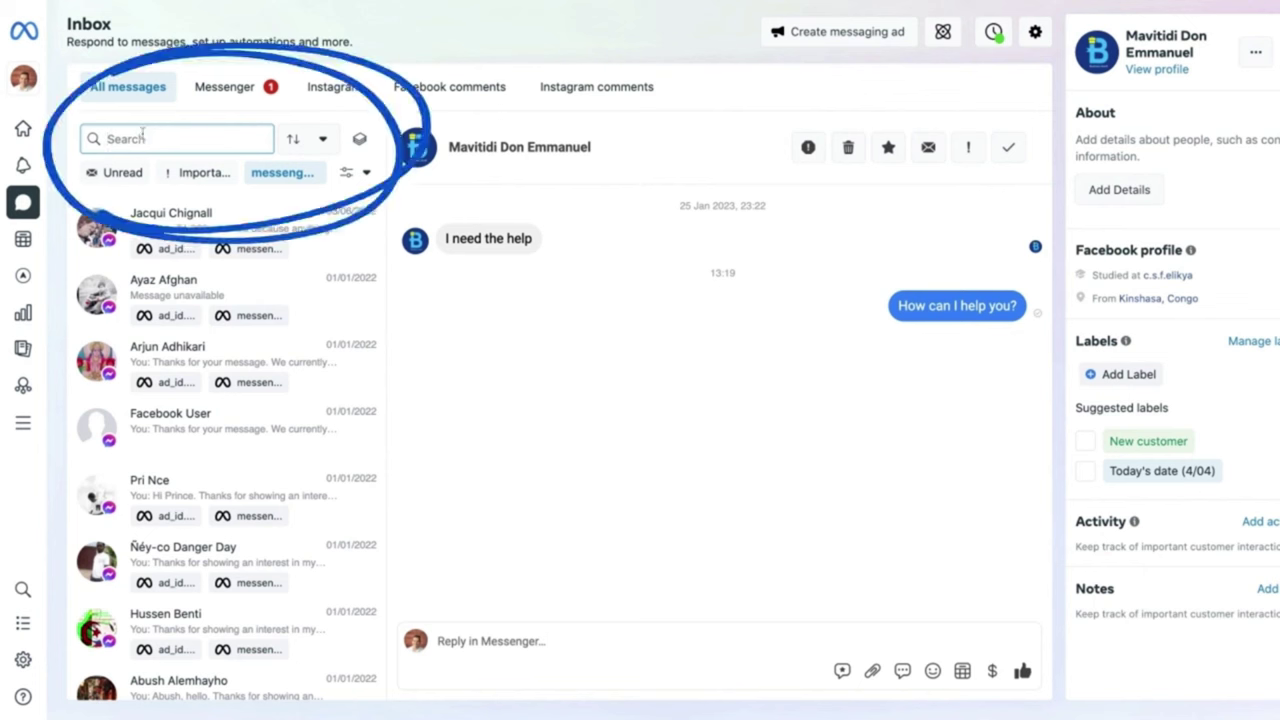
- Search the inbox for a contact by first name, read the matching Messenger conversation, and clear the search
{"action": "type", "text": "stuart"}
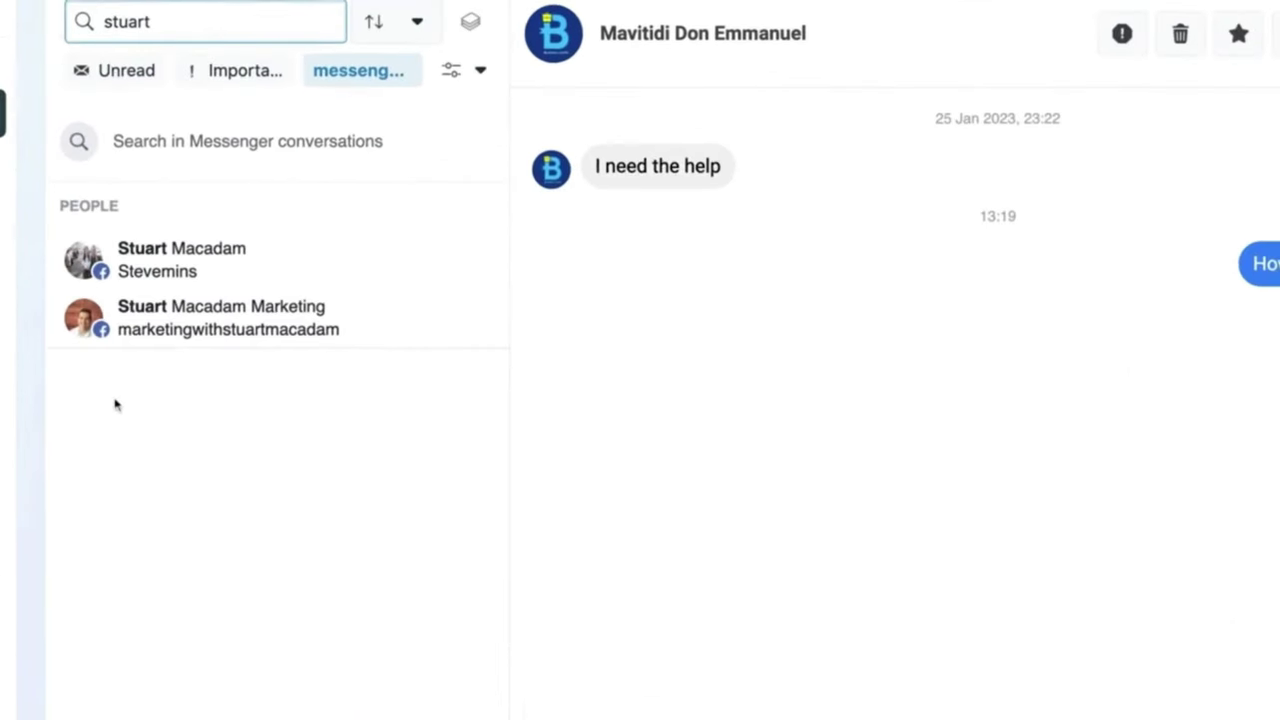
{"action": "left_click", "coordinate": [200, 271]}
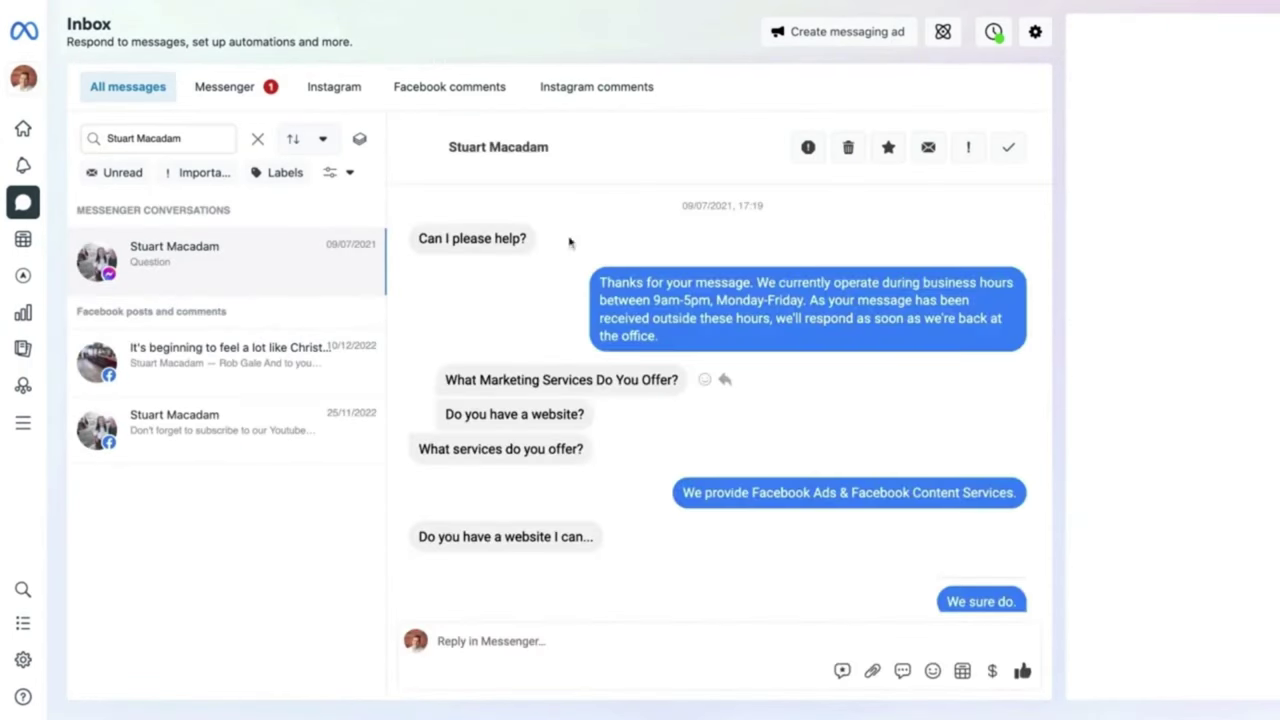
{"action": "scroll", "coordinate": [634, 340], "scroll_direction": "down", "scroll_amount": 1}
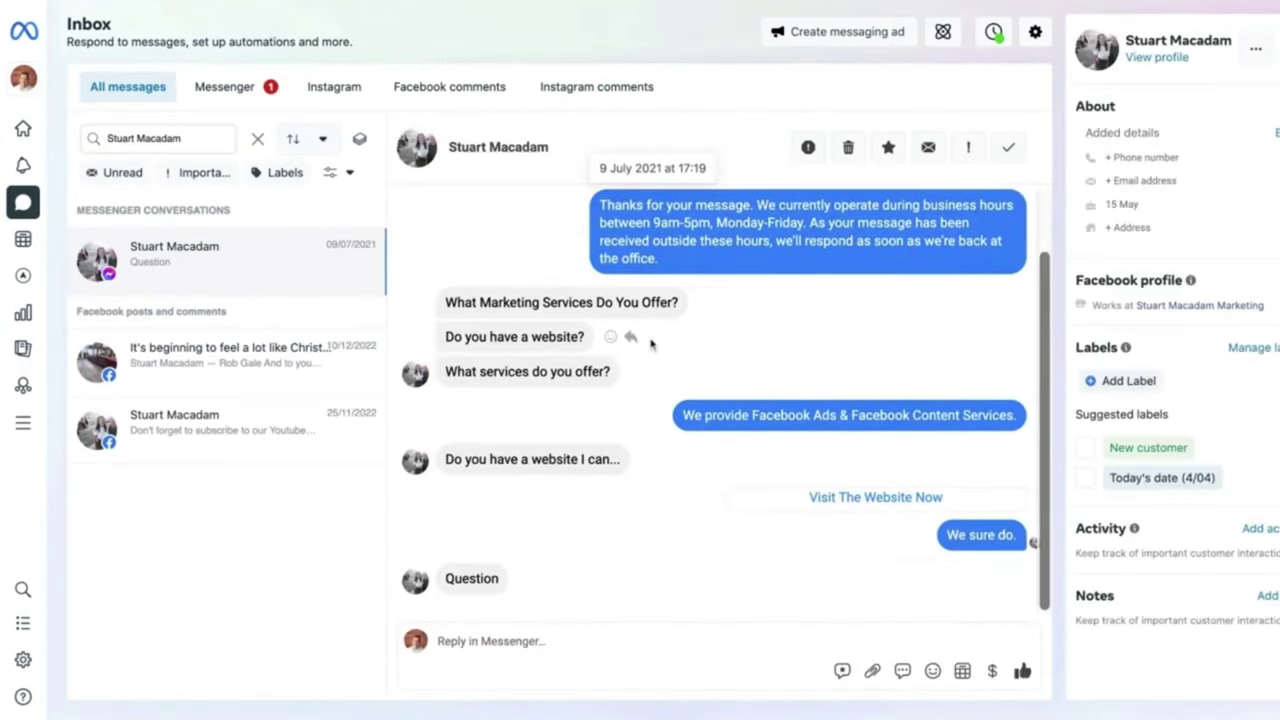
{"action": "scroll", "coordinate": [645, 342], "scroll_direction": "up", "scroll_amount": 1}
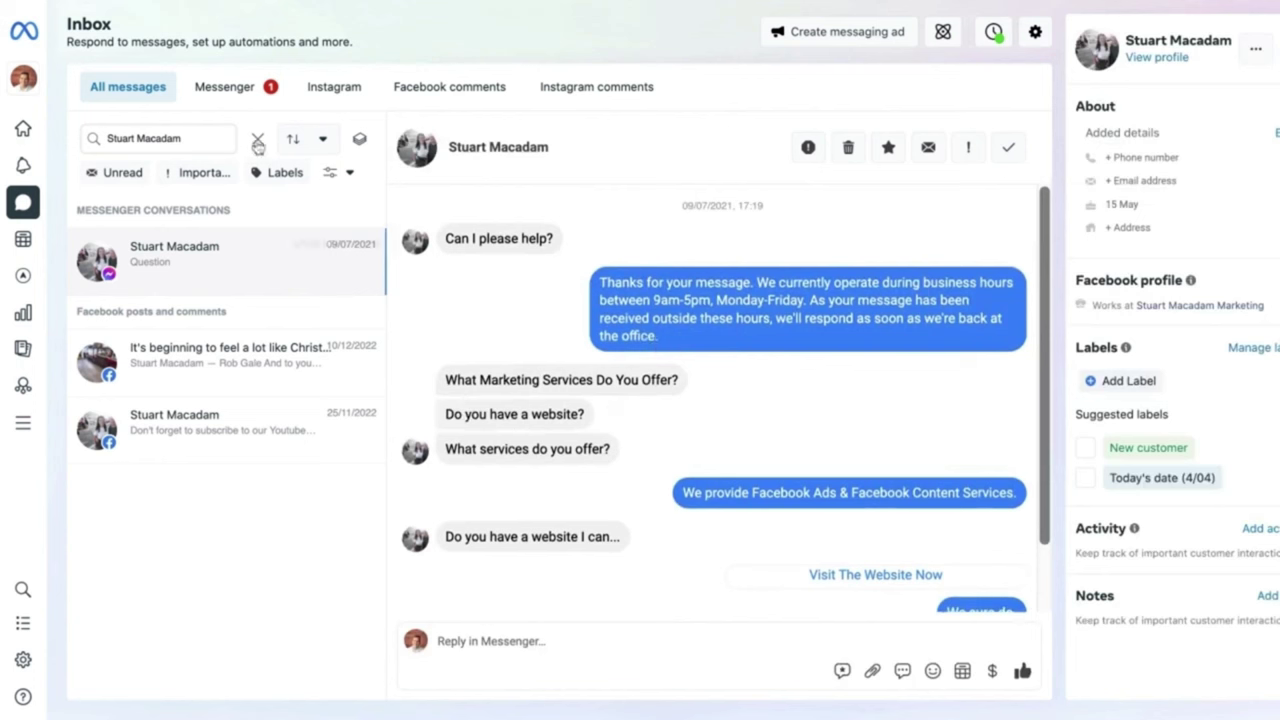
{"action": "left_click", "coordinate": [258, 143]}
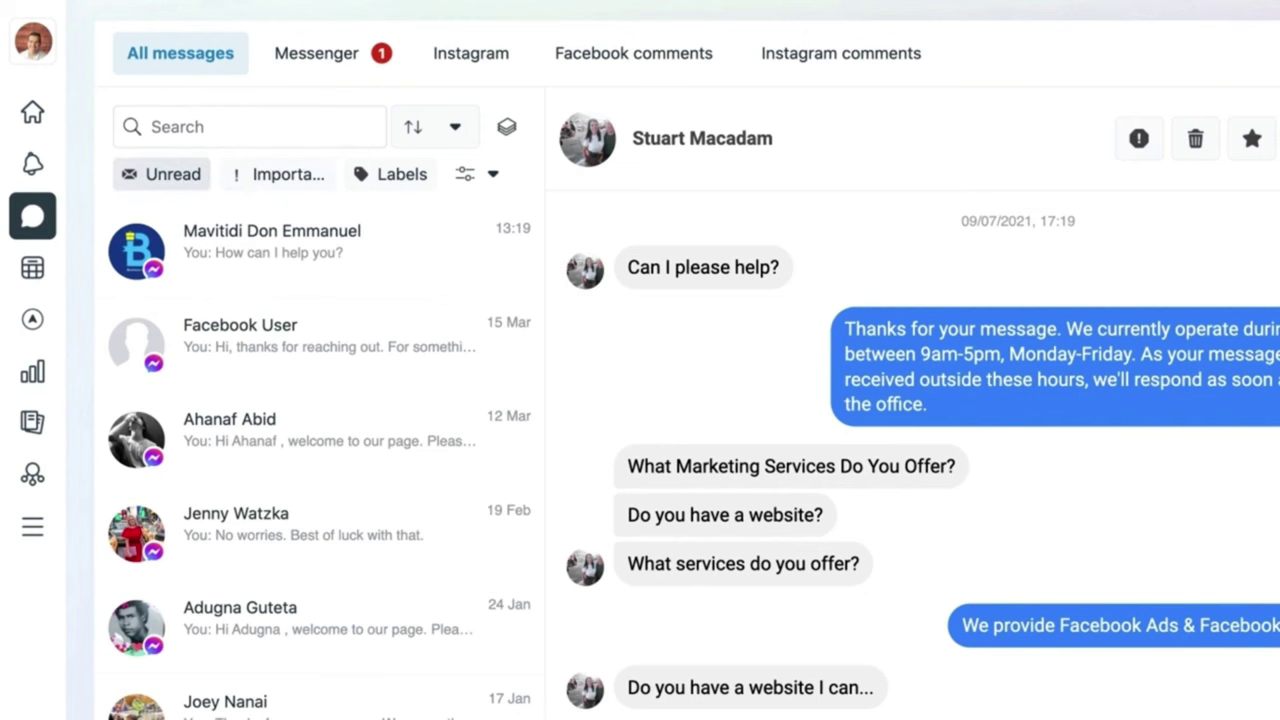
- Filter the inbox by unread messages, and switch the filter to important messages
{"action": "left_click", "coordinate": [137, 175]}
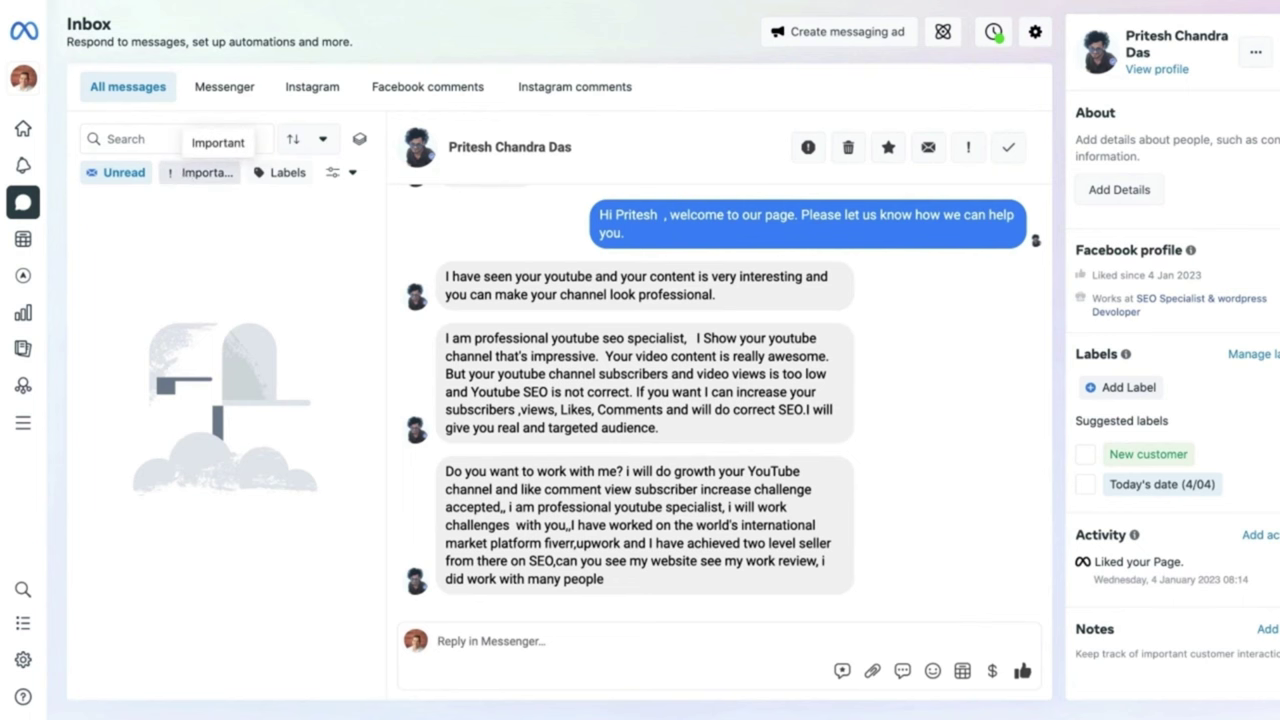
{"action": "left_click", "coordinate": [199, 172]}
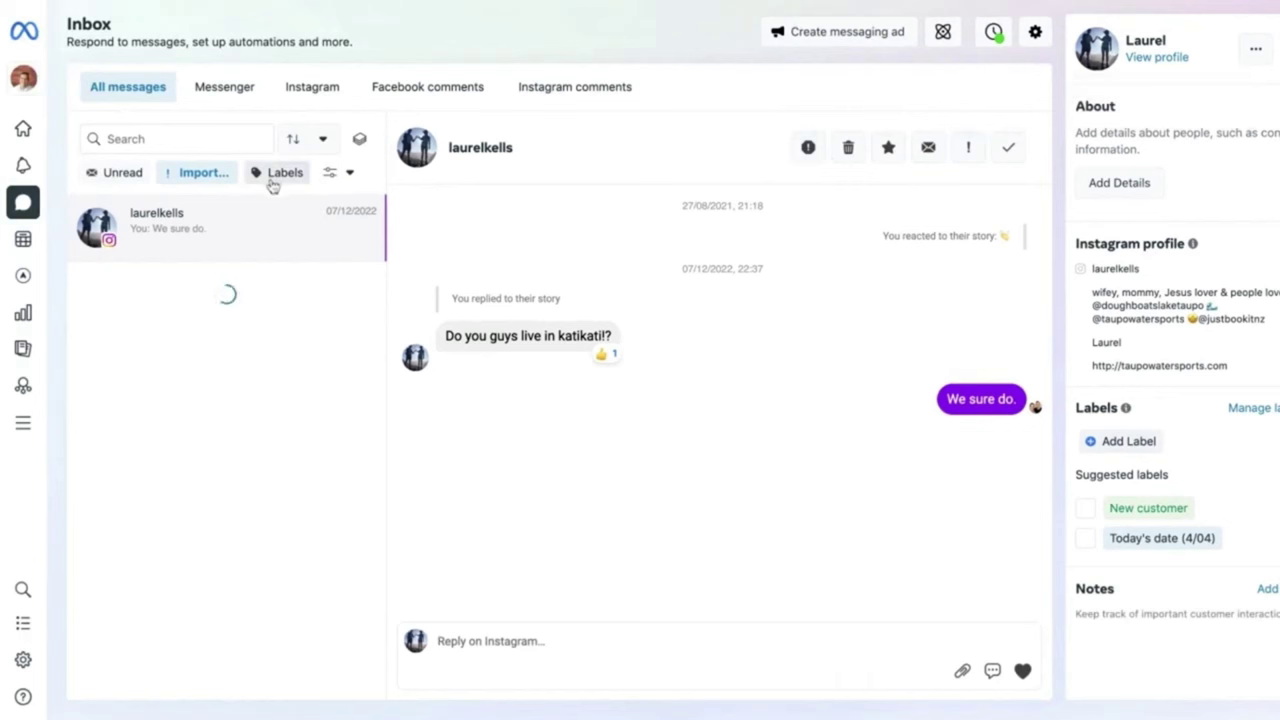
- Filter the inbox by the messenger_ads label and browse the labelled conversations
{"action": "left_click", "coordinate": [275, 176]}
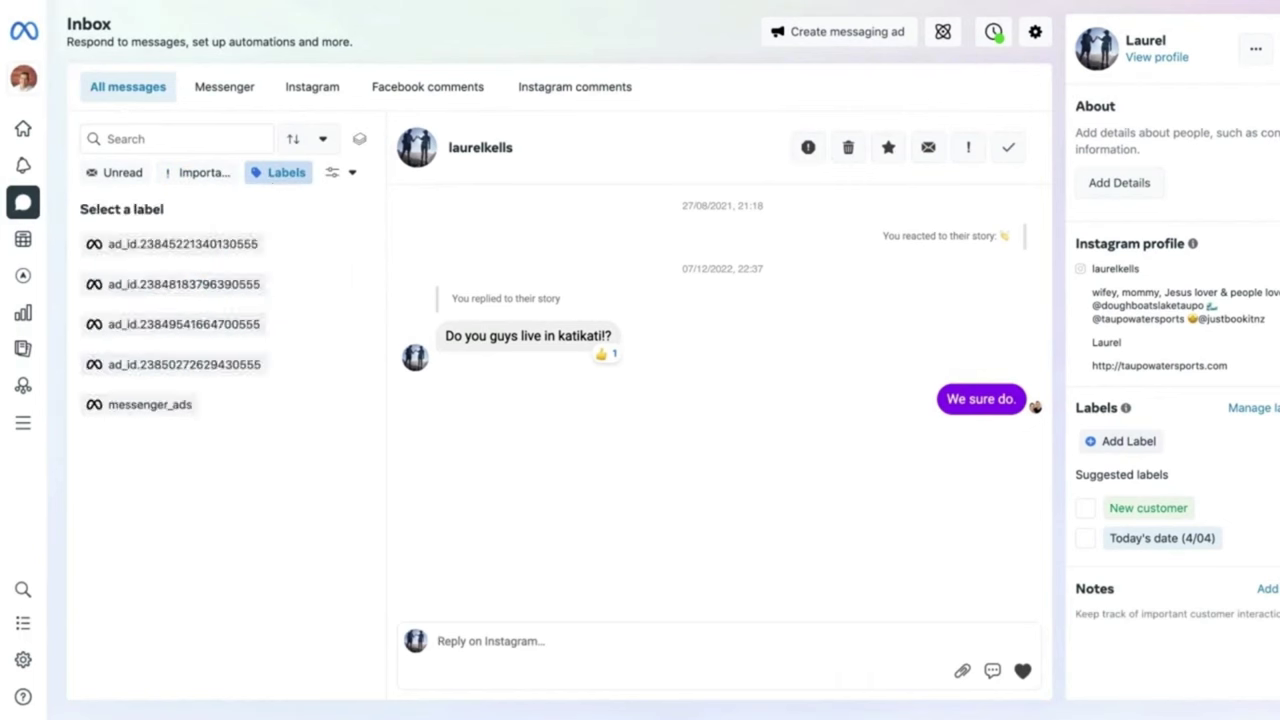
{"action": "left_click", "coordinate": [139, 418]}
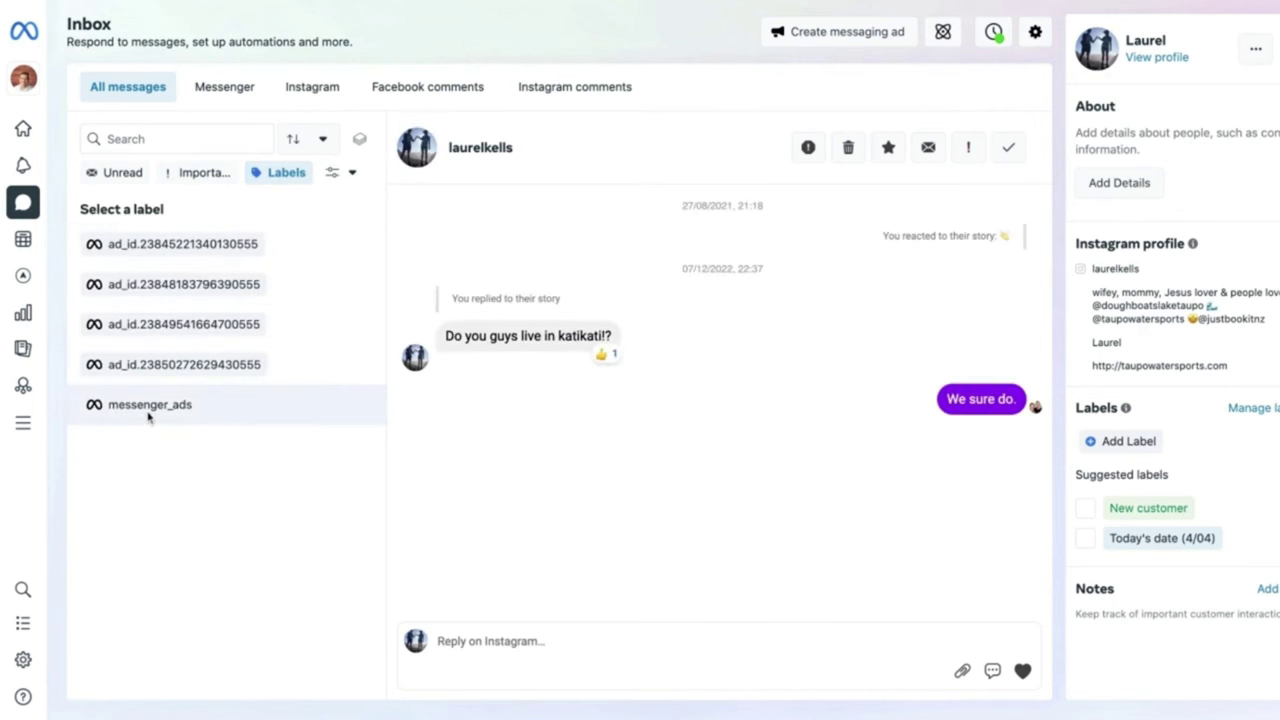
{"action": "left_click", "coordinate": [148, 418]}
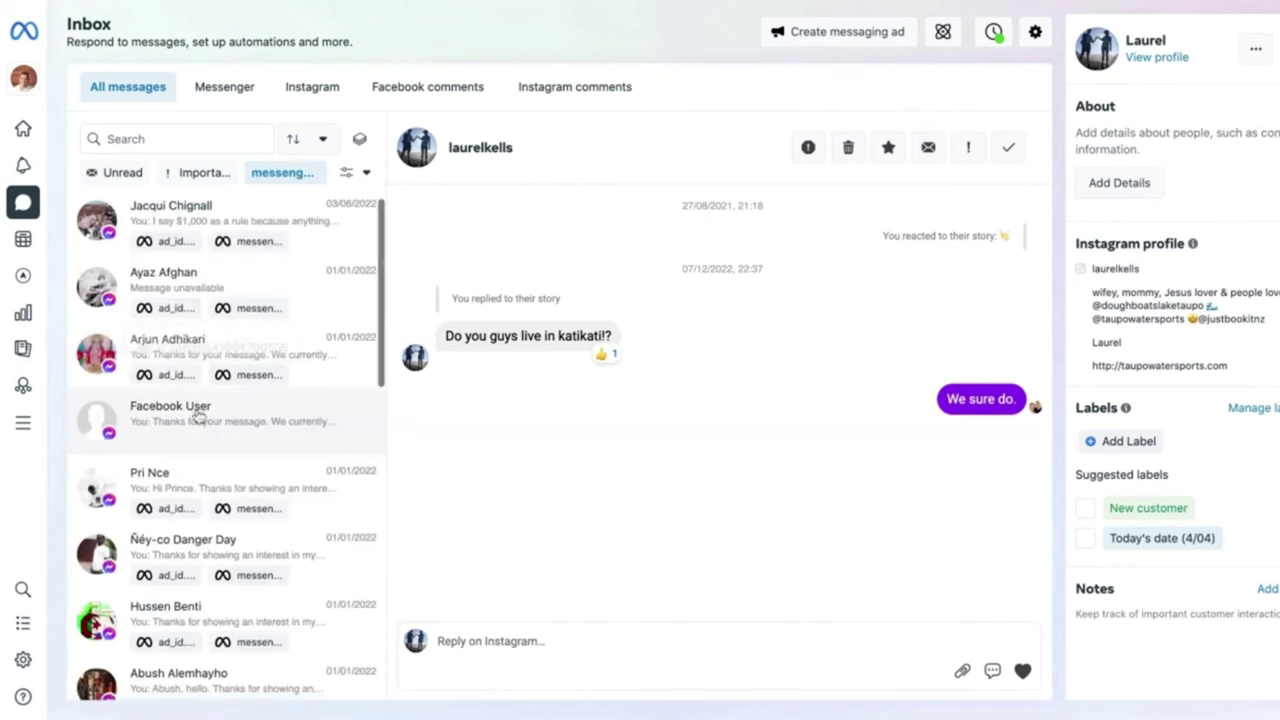
{"action": "scroll", "coordinate": [197, 418], "scroll_direction": "down", "scroll_amount": 5}
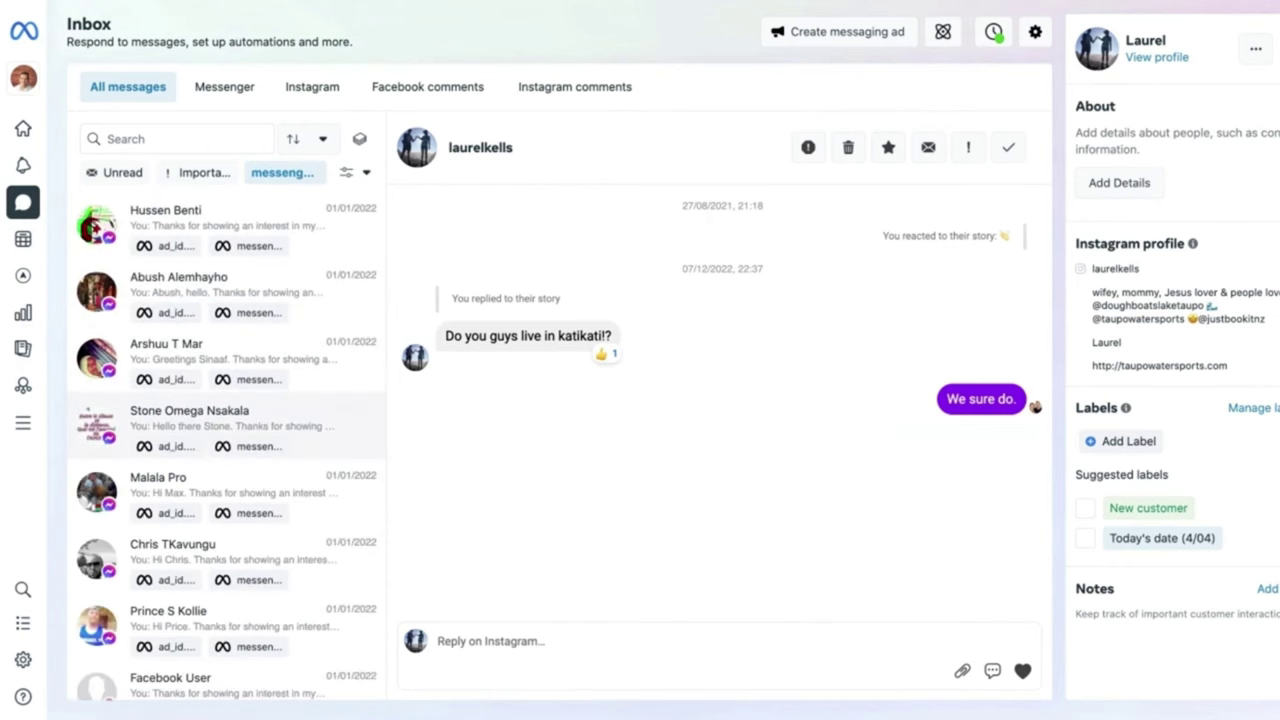
- Flag the fourth visible conversation in the messenger_ads list as important, and do the same for the second one
{"action": "left_click", "coordinate": [230, 418]}
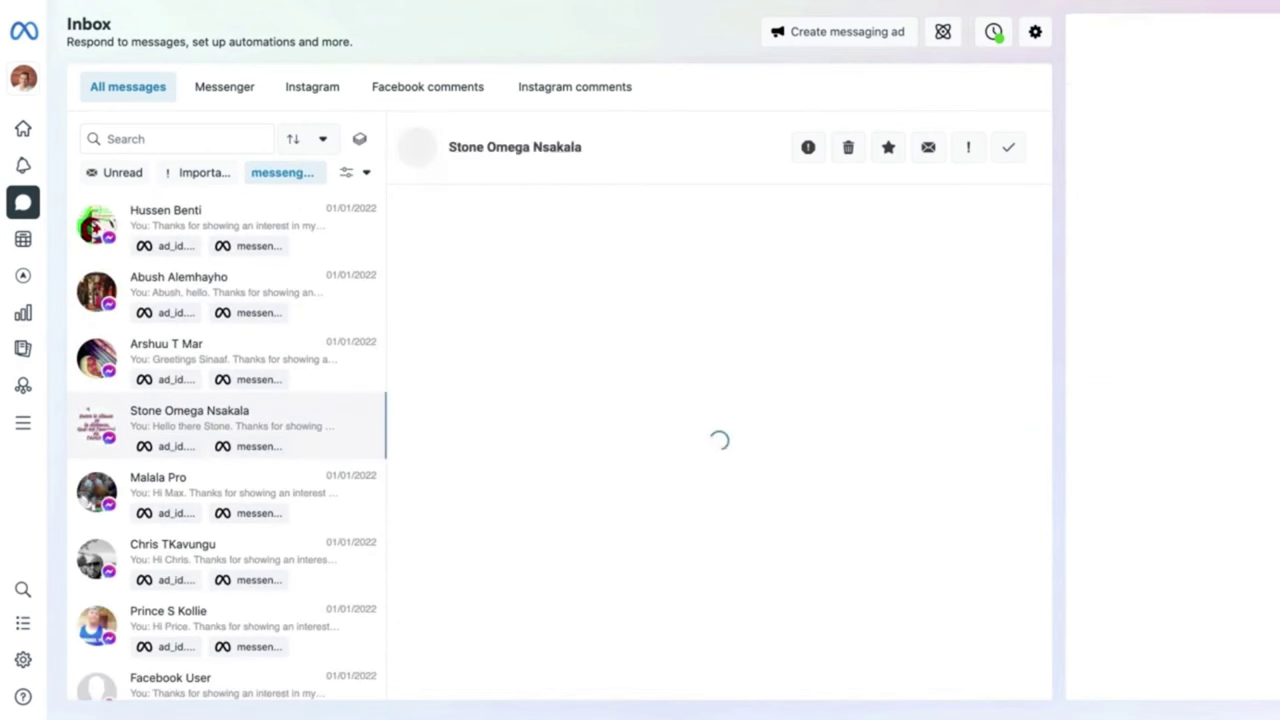
{"action": "left_click", "coordinate": [968, 155]}
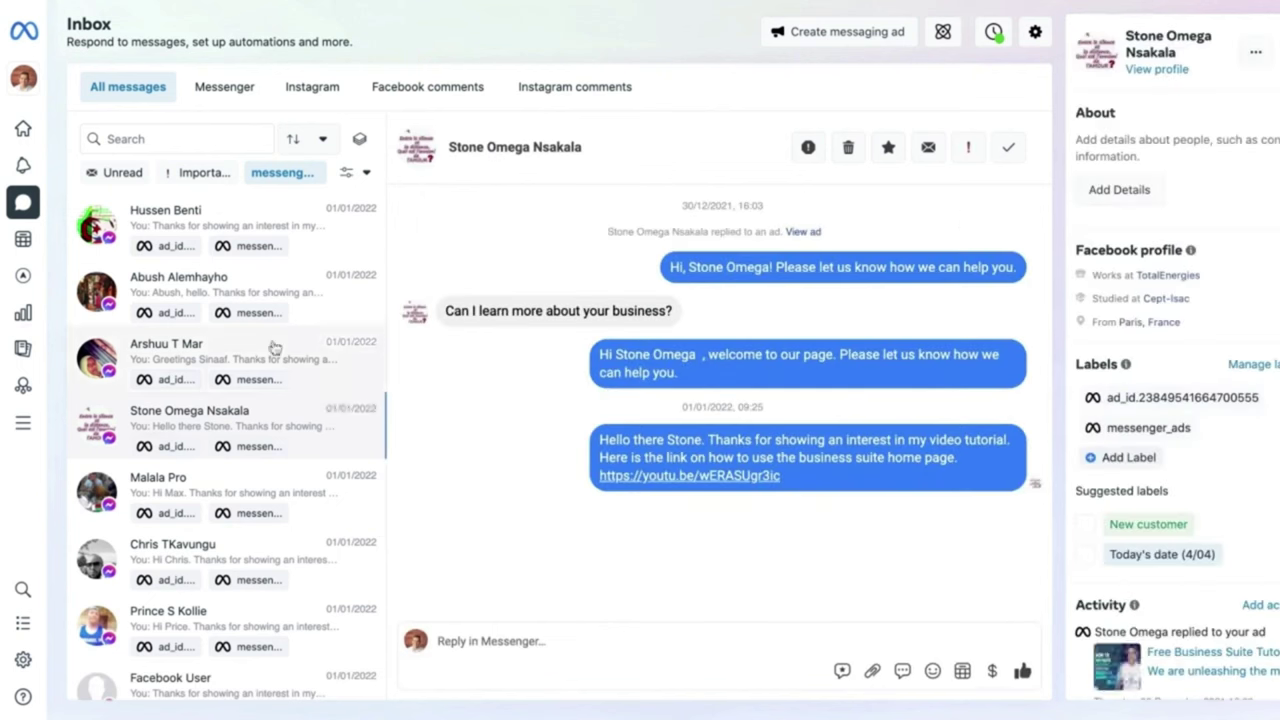
{"action": "left_click", "coordinate": [265, 291]}
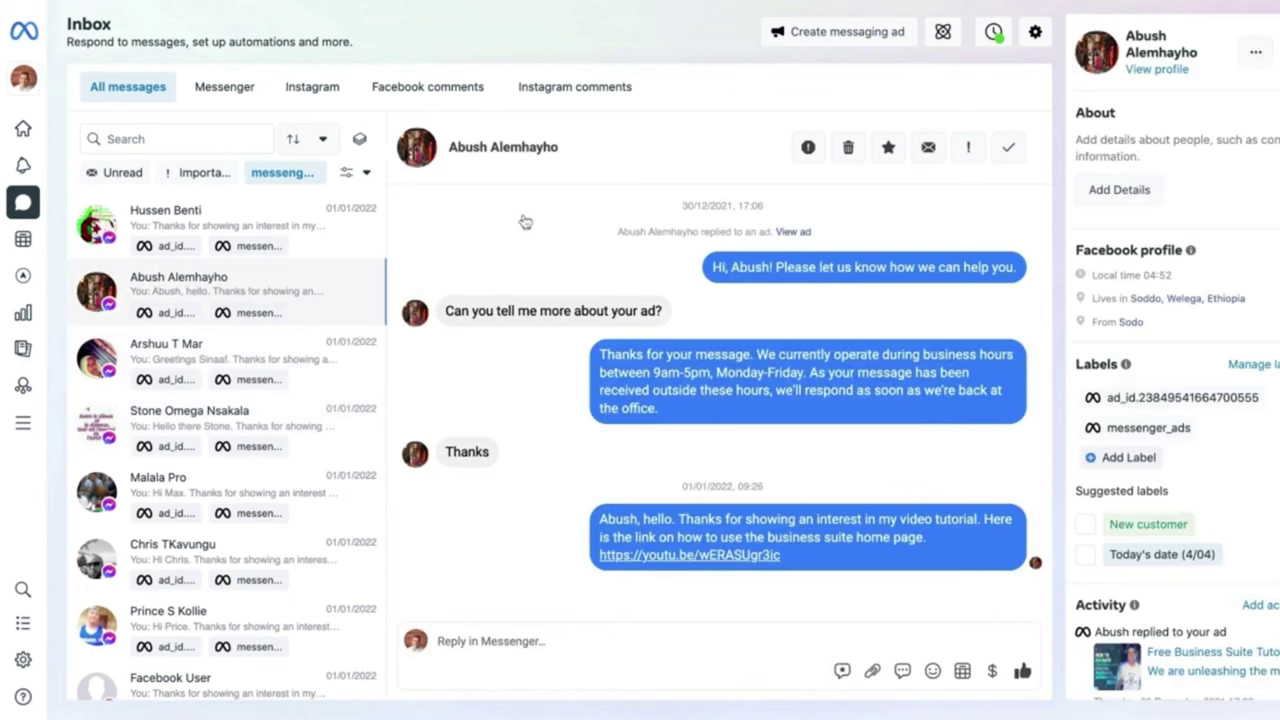
- Show only the important conversations and open the first Messenger conversation among them
{"action": "left_click", "coordinate": [200, 176]}
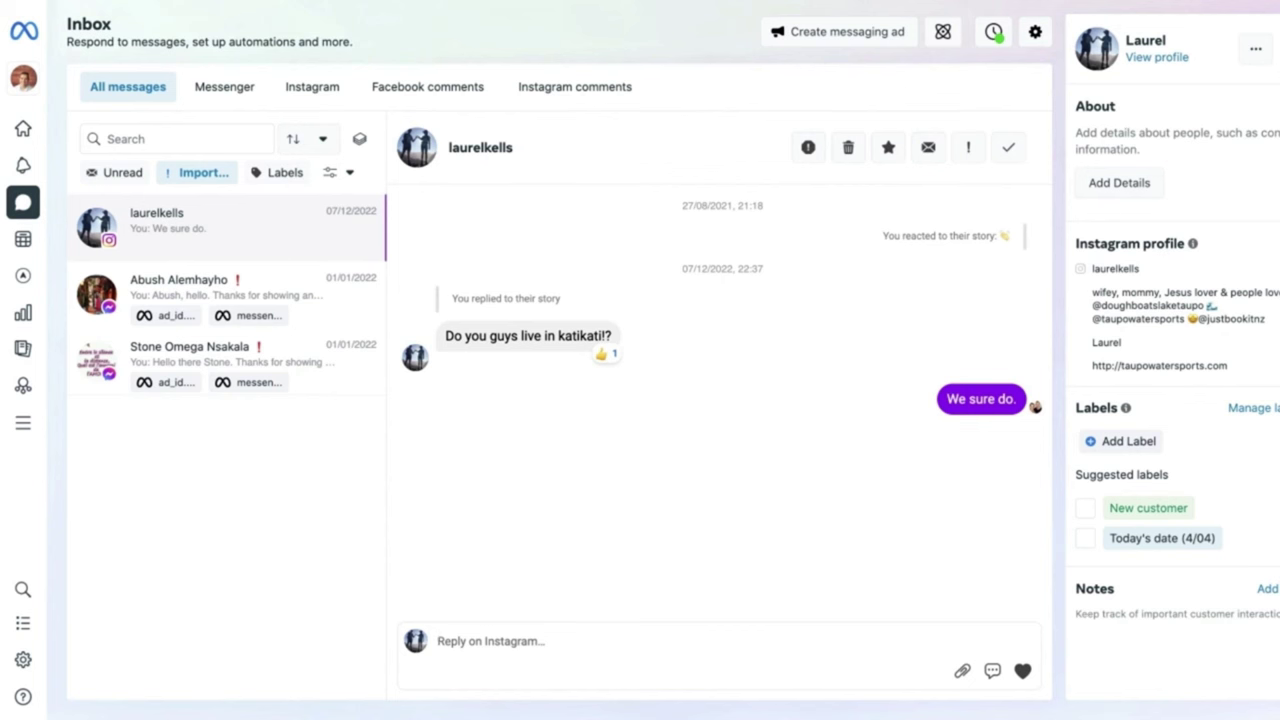
{"action": "left_click", "coordinate": [308, 300]}
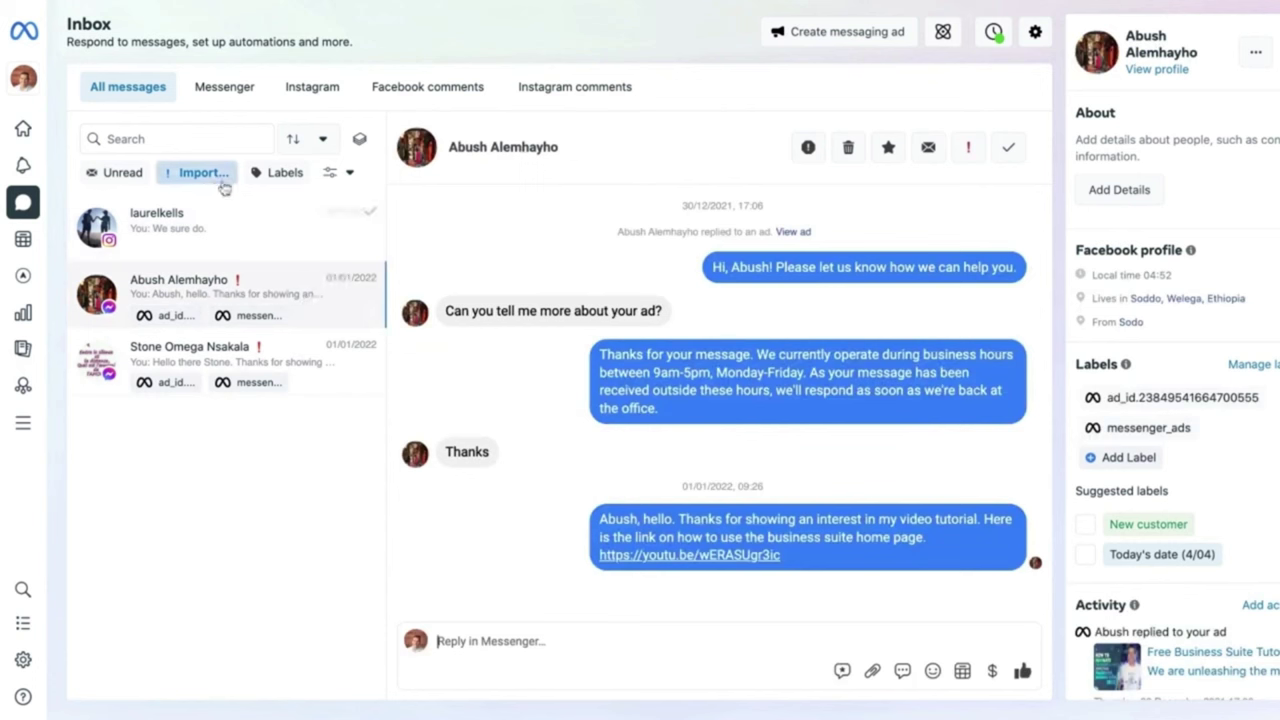
- Move the Instagram conversation in the important list to Done, and review the available inbox filter options
{"action": "left_click", "coordinate": [352, 177]}
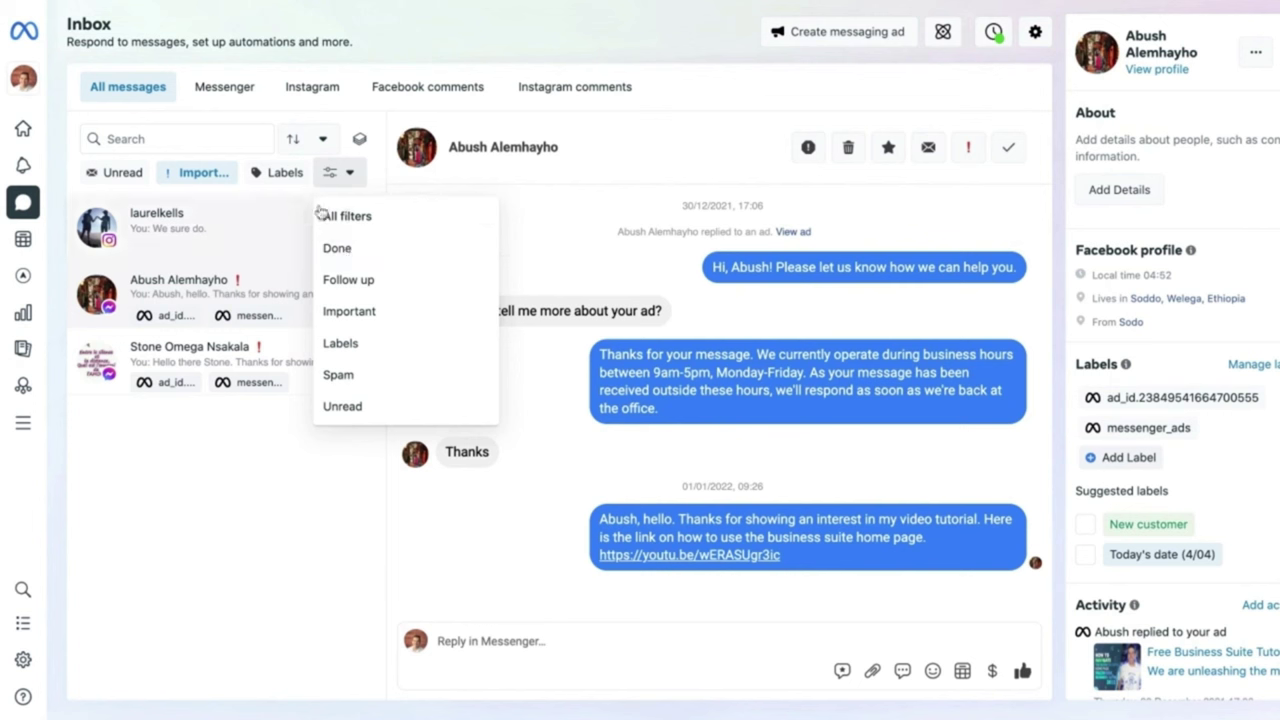
{"action": "left_click", "coordinate": [530, 42]}
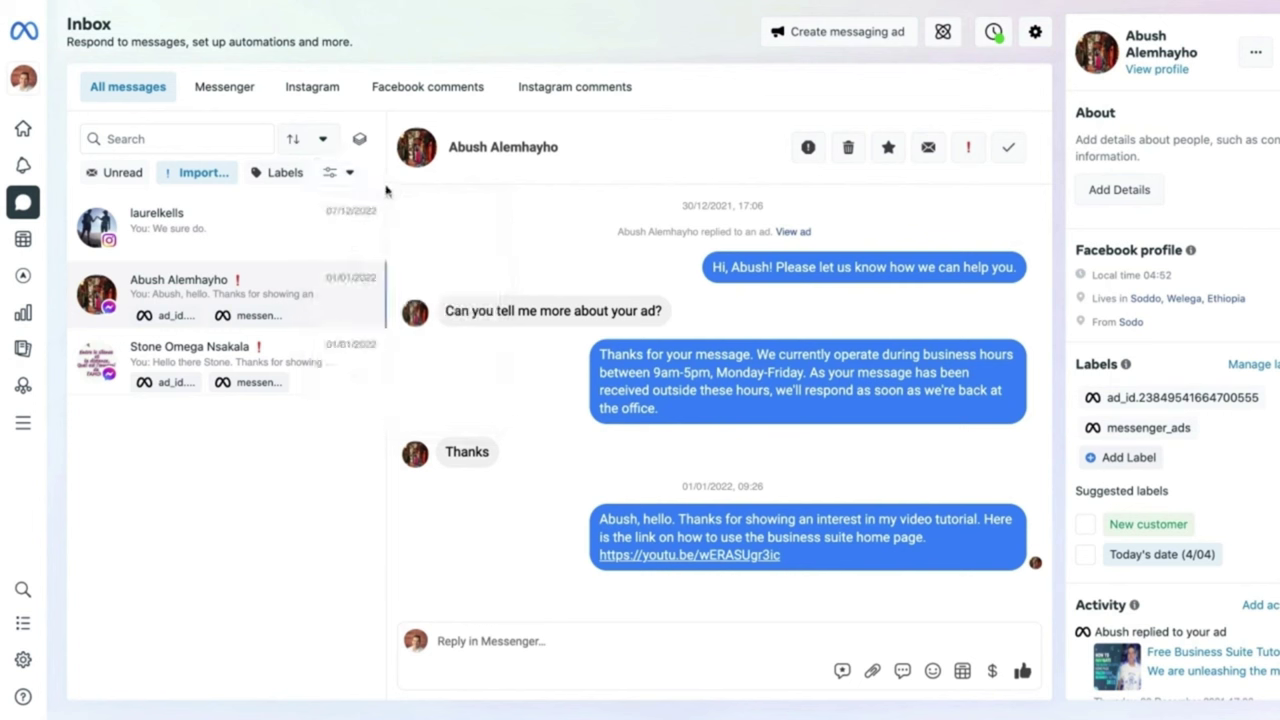
{"action": "mouse_move", "coordinate": [309, 237]}
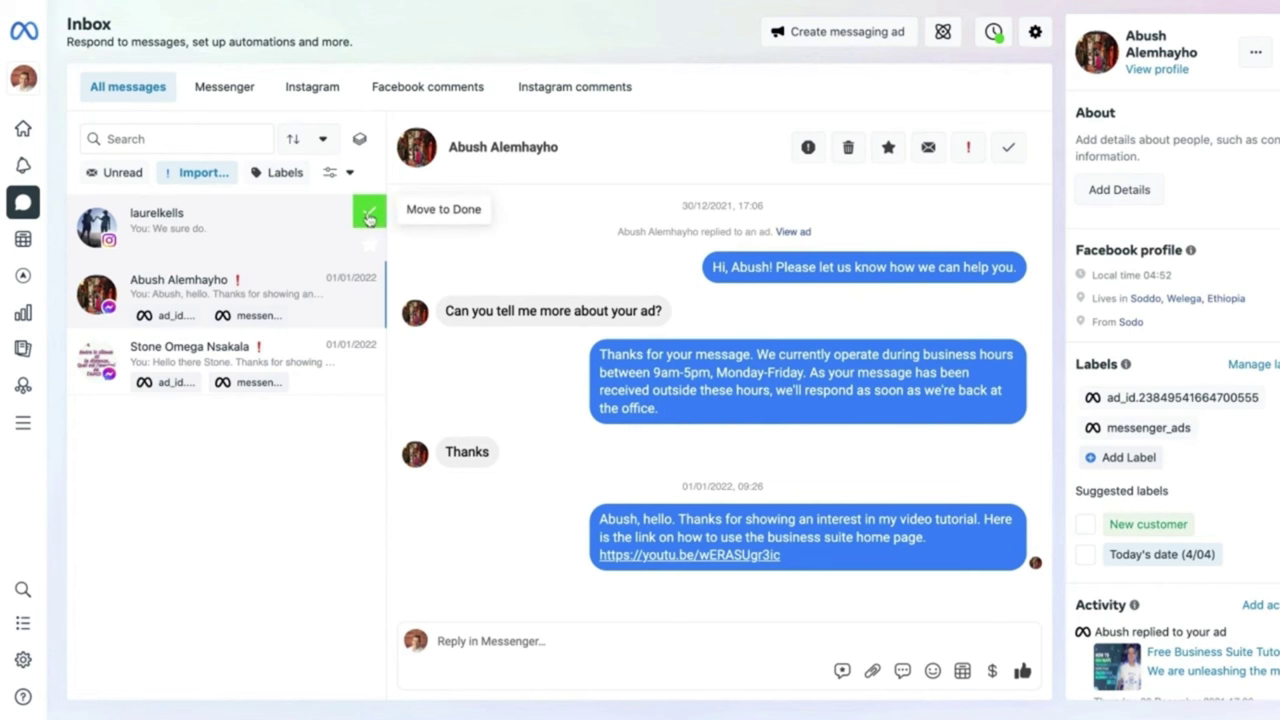
{"action": "left_click", "coordinate": [369, 217]}
{"action": "left_click", "coordinate": [349, 174]}
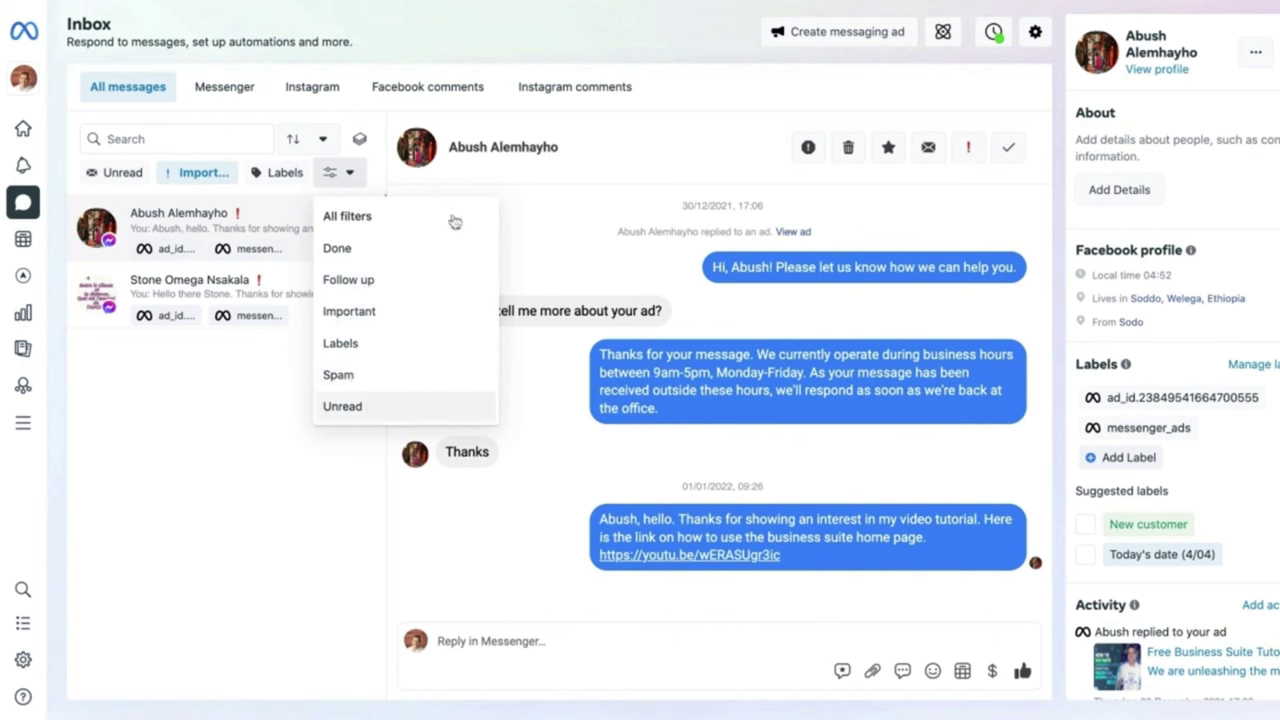
{"action": "left_click", "coordinate": [343, 173]}
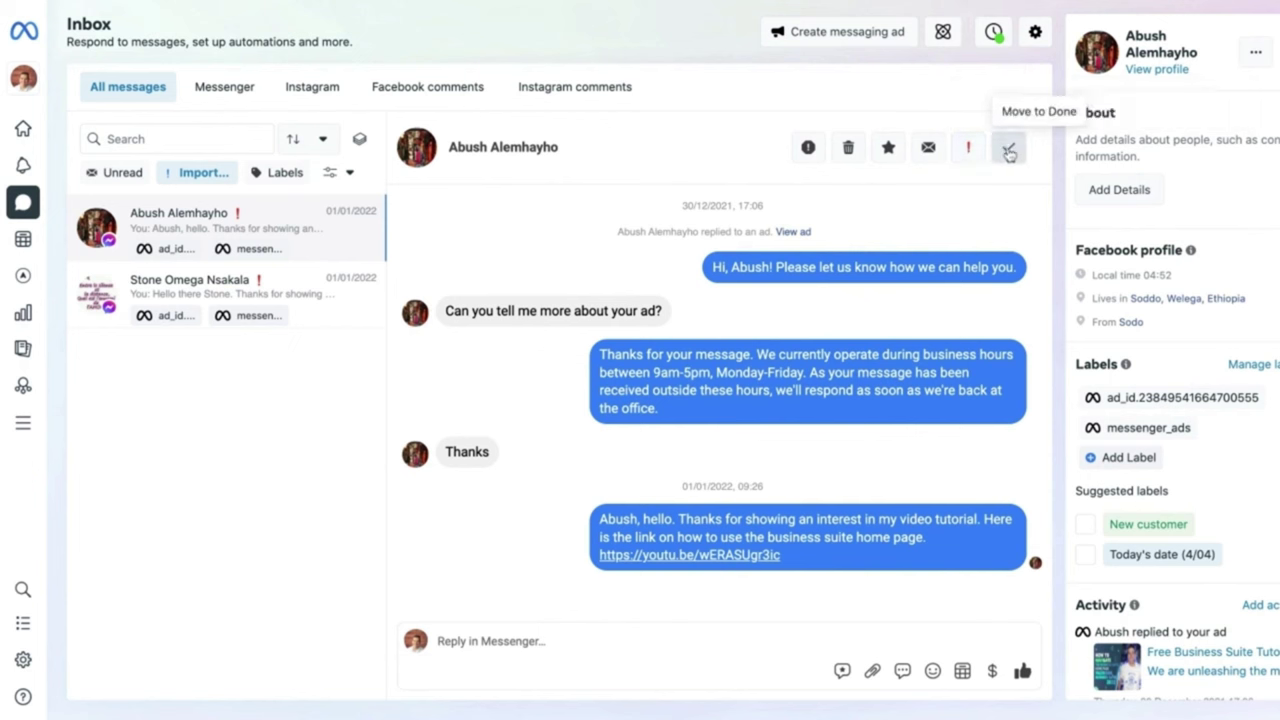
- Mark the open Messenger conversation as unread, and flag the other important conversation for follow-up
{"action": "mouse_move", "coordinate": [366, 214]}
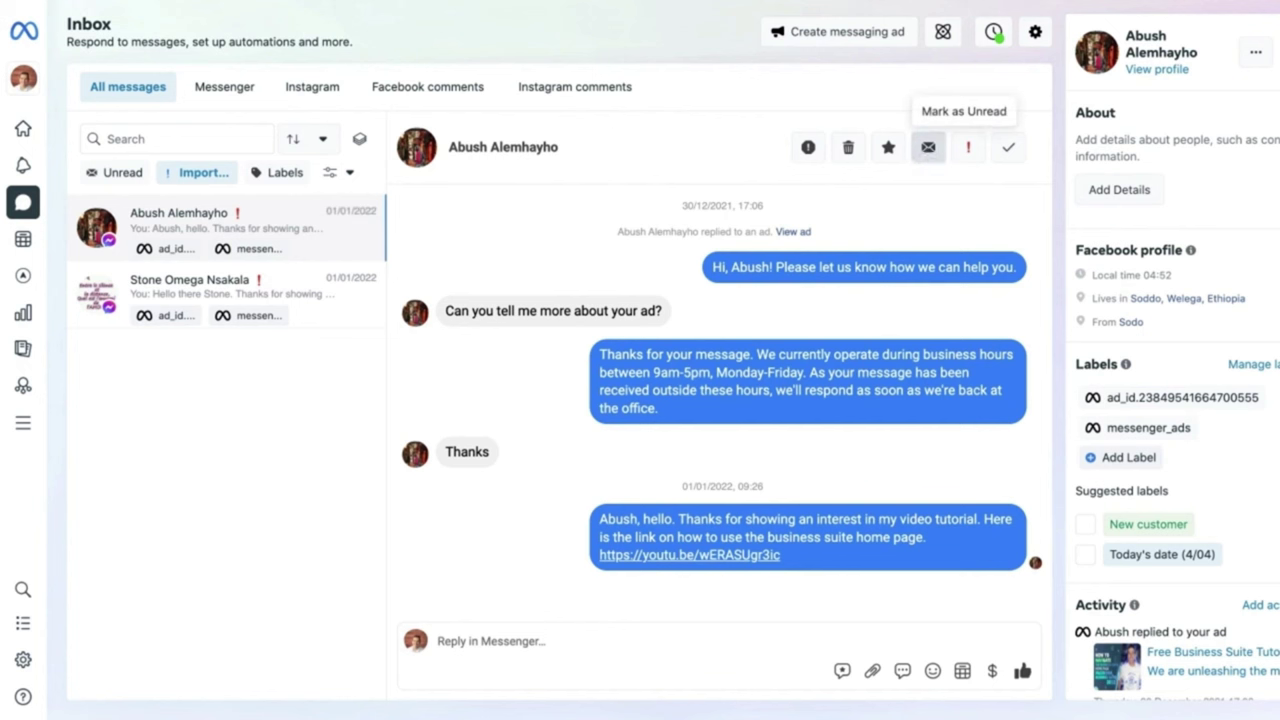
{"action": "left_click", "coordinate": [928, 147]}
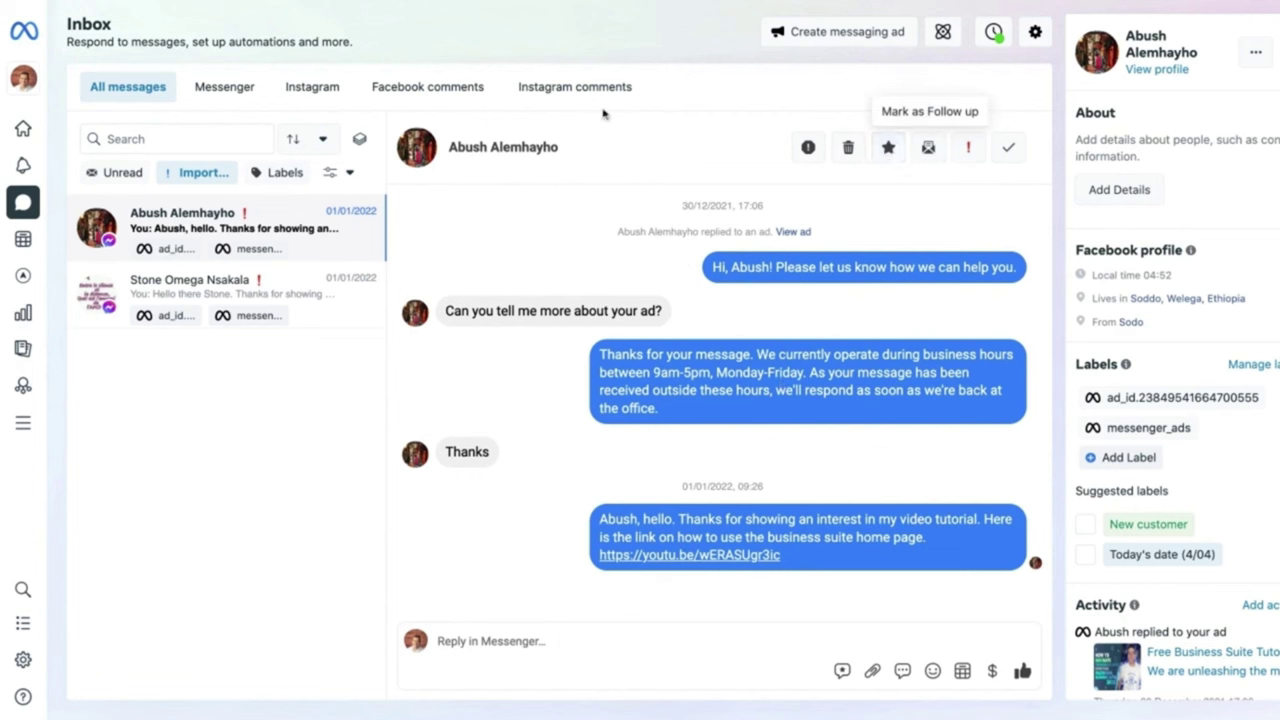
{"action": "mouse_move", "coordinate": [350, 214]}
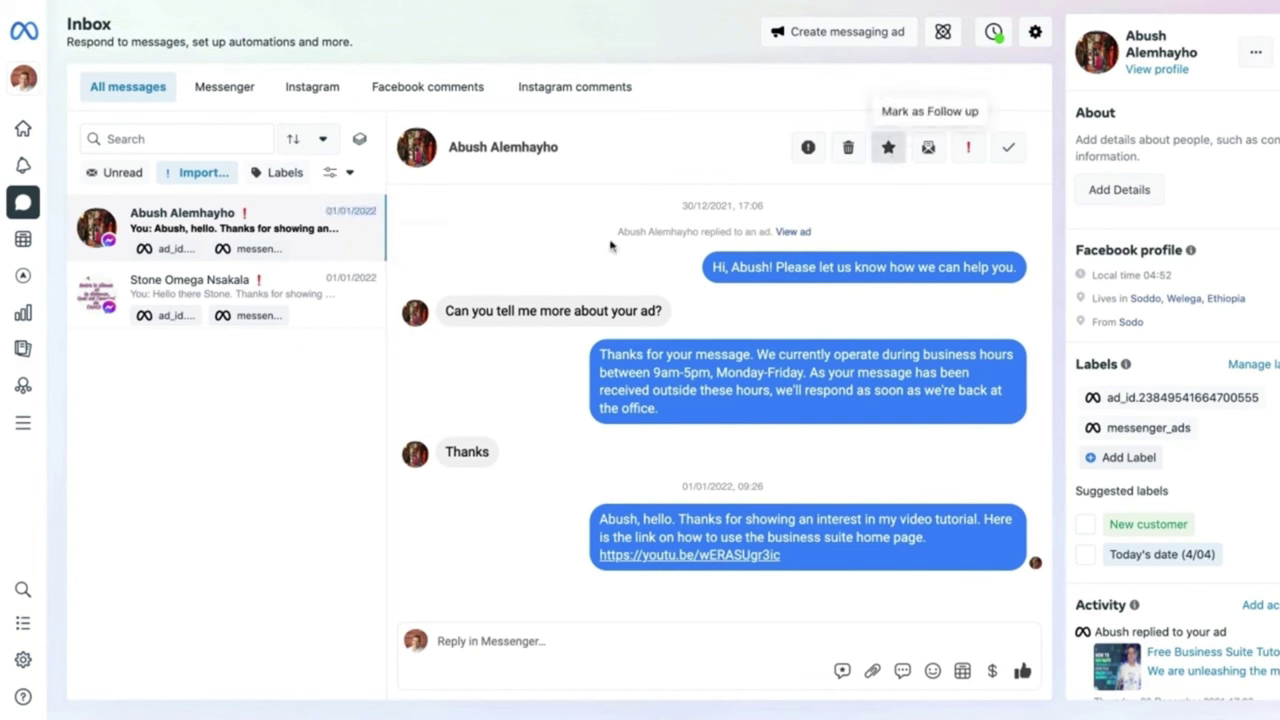
{"action": "mouse_move", "coordinate": [374, 308]}
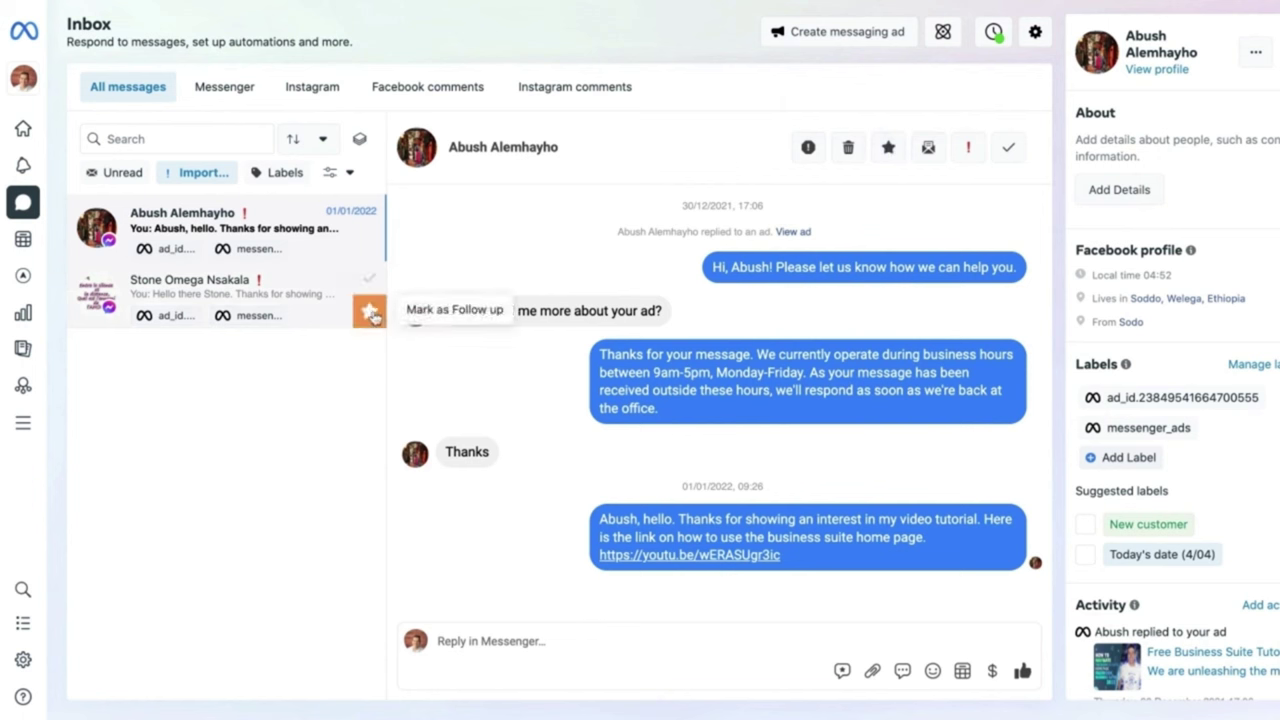
{"action": "left_click", "coordinate": [372, 314]}
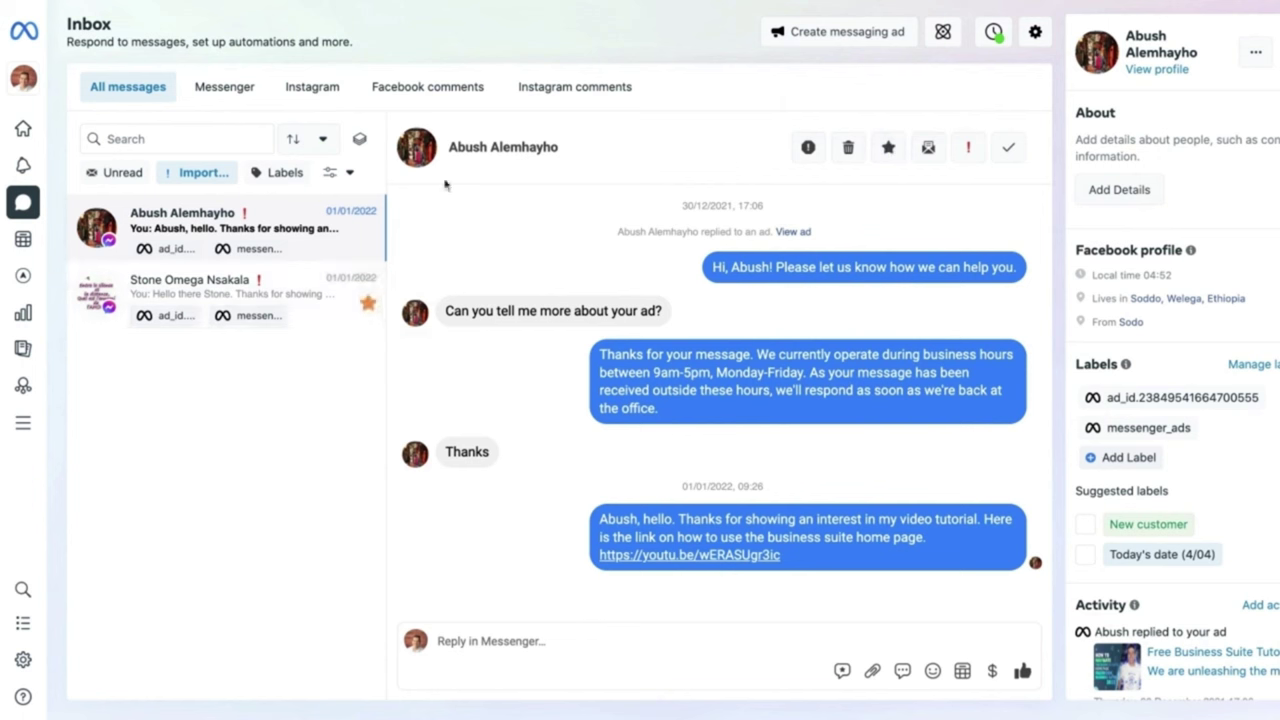
- Filter the inbox to show only the conversations flagged for follow-up
{"action": "left_click", "coordinate": [337, 175]}
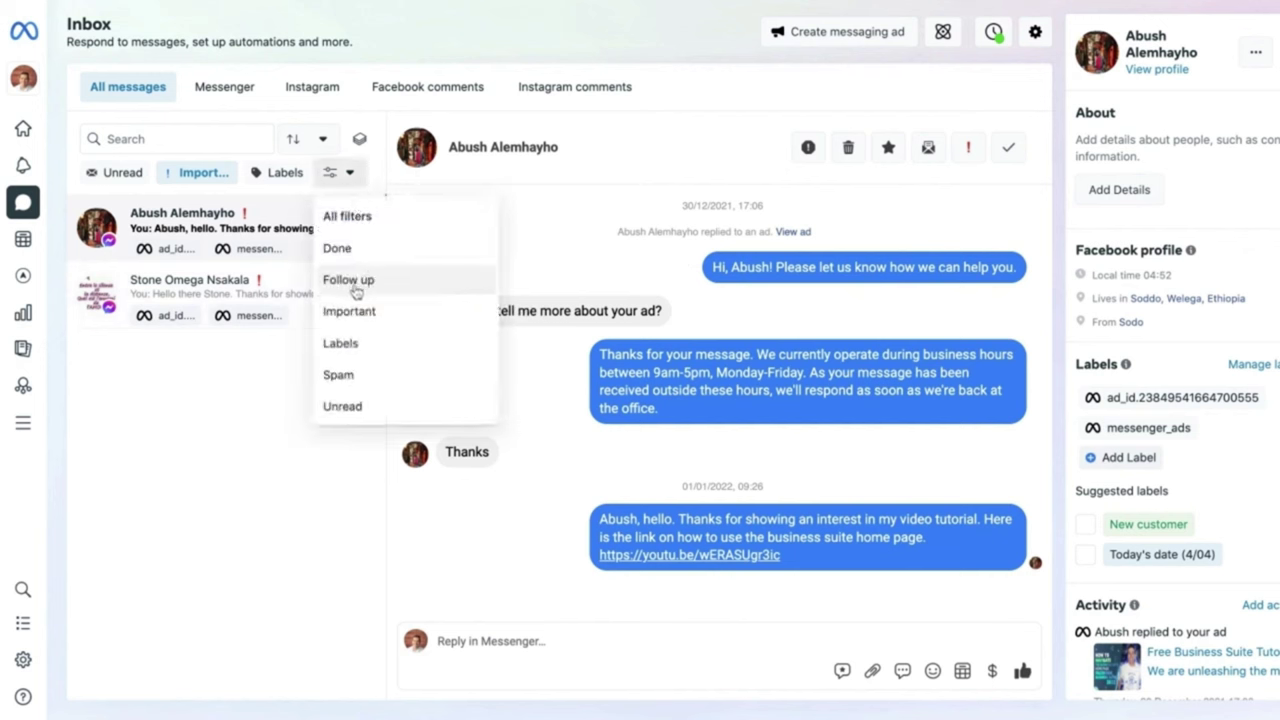
{"action": "left_click", "coordinate": [357, 284]}
{"action": "left_click", "coordinate": [684, 175]}
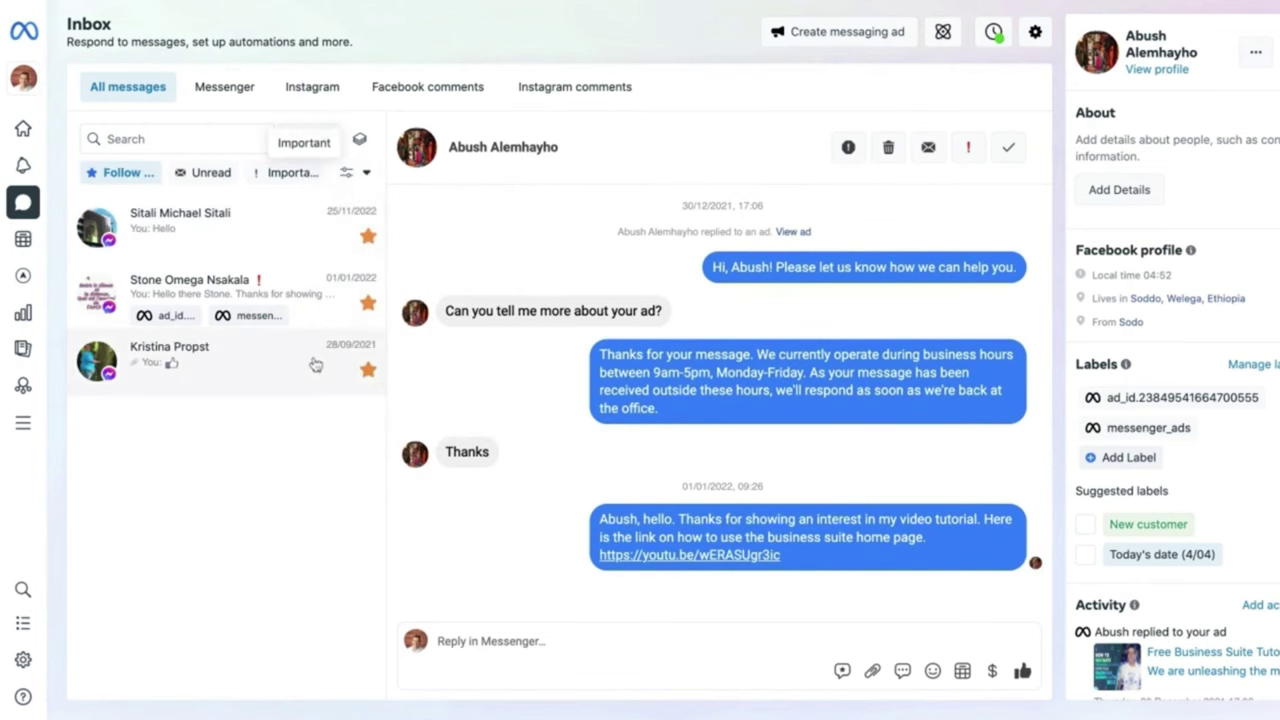
{"action": "left_click", "coordinate": [369, 311]}
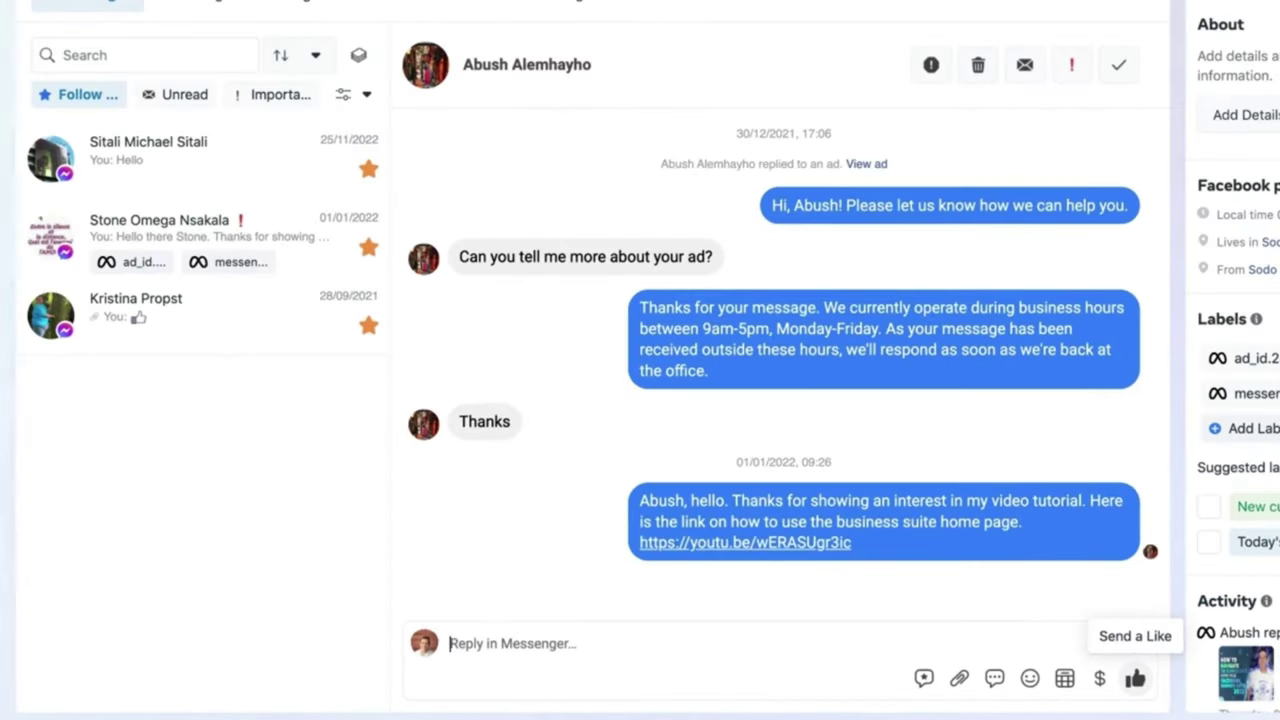
- Send a like in the open conversation, and view the order payment form without creating an order
{"action": "left_click", "coordinate": [1134, 633]}
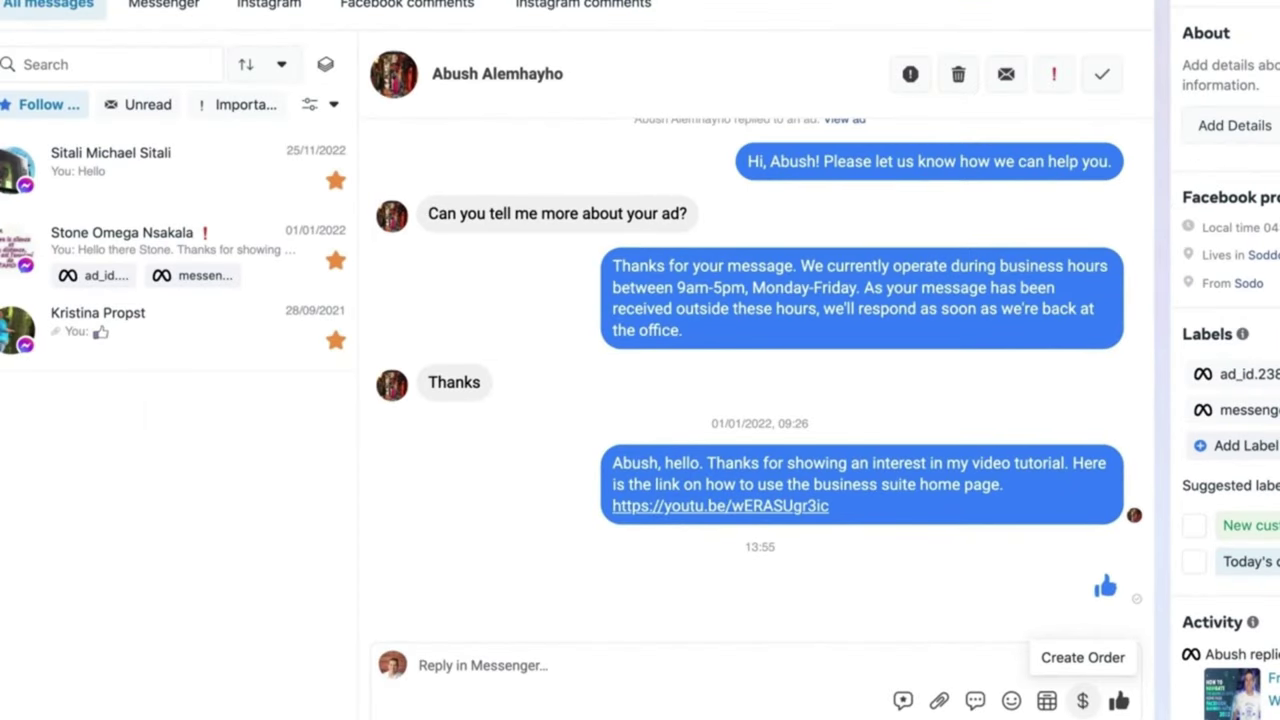
{"action": "left_click", "coordinate": [1082, 701]}
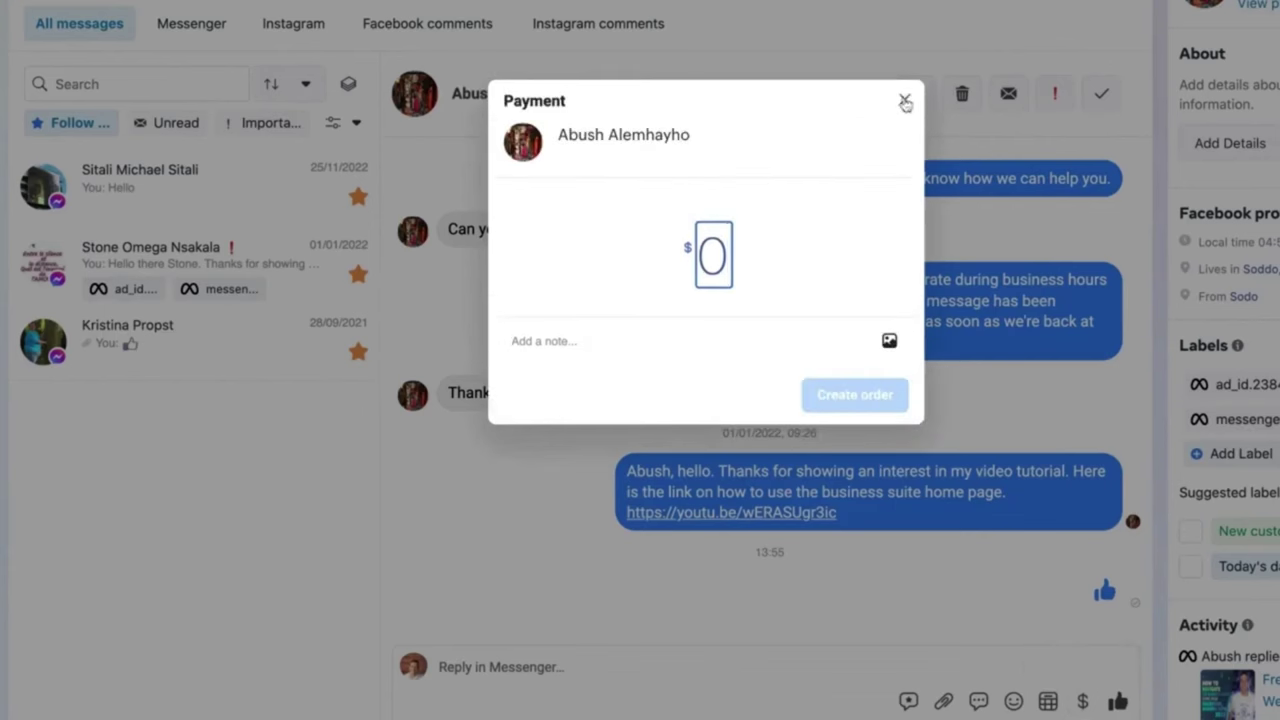
{"action": "left_click", "coordinate": [905, 102]}
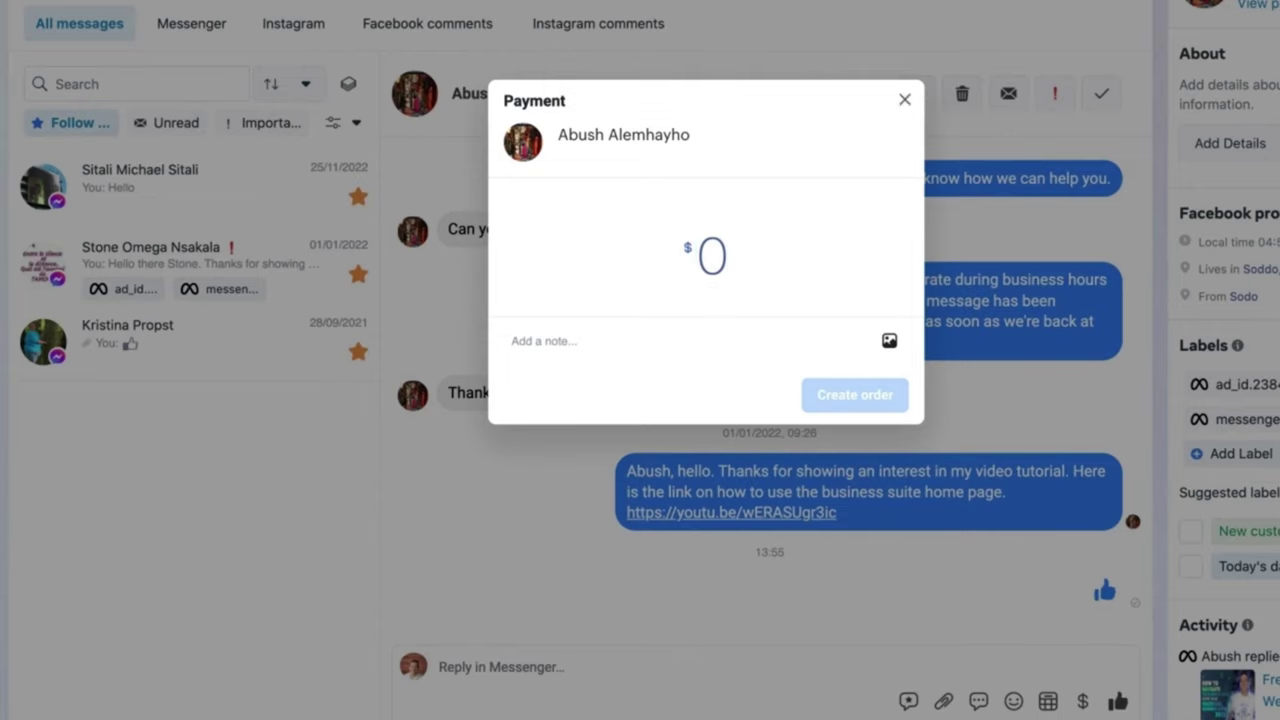
{"action": "left_click", "coordinate": [905, 102]}
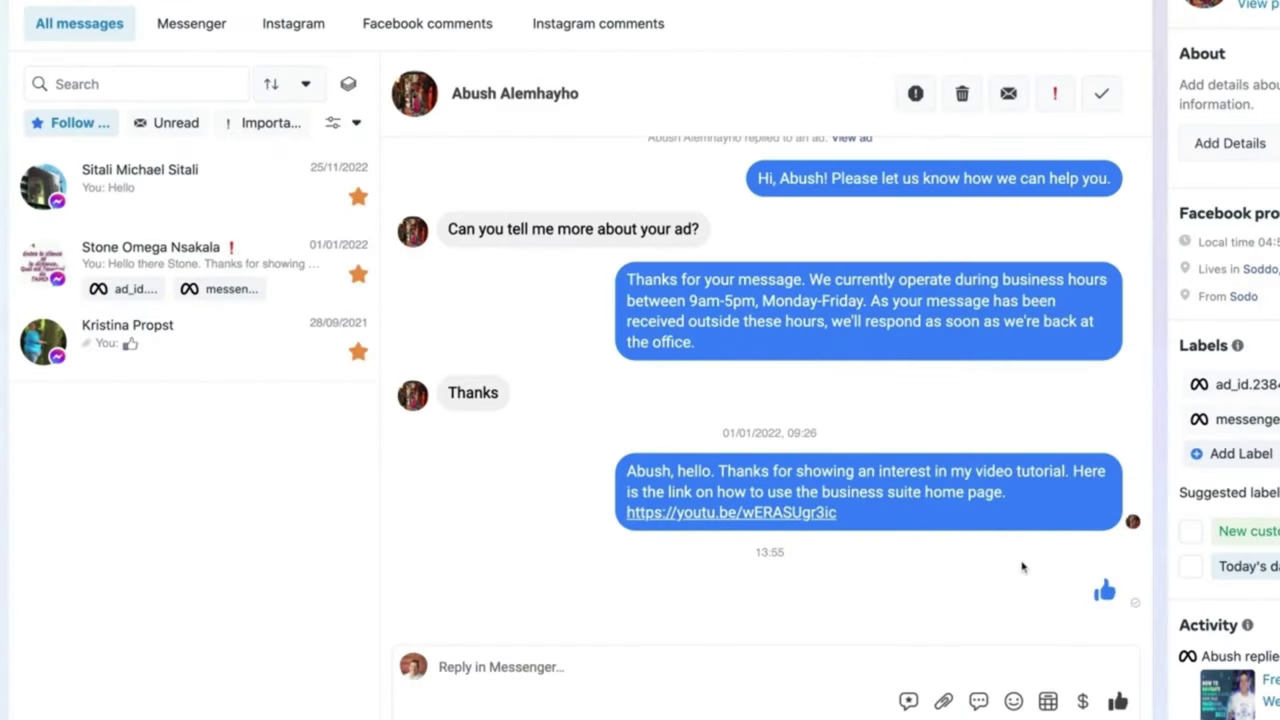
- View the appointment form for the open conversation and its repeat options, closing it without creating an appointment
{"action": "left_click", "coordinate": [1048, 703]}
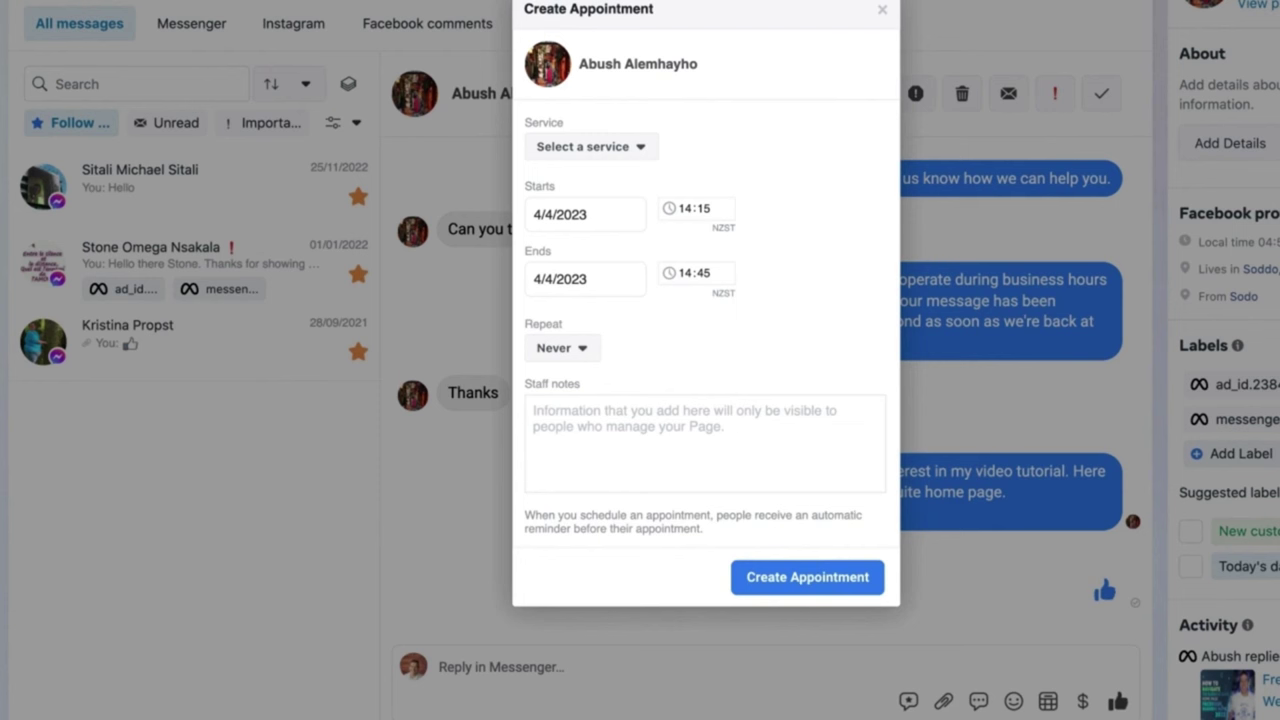
{"action": "left_click", "coordinate": [562, 348]}
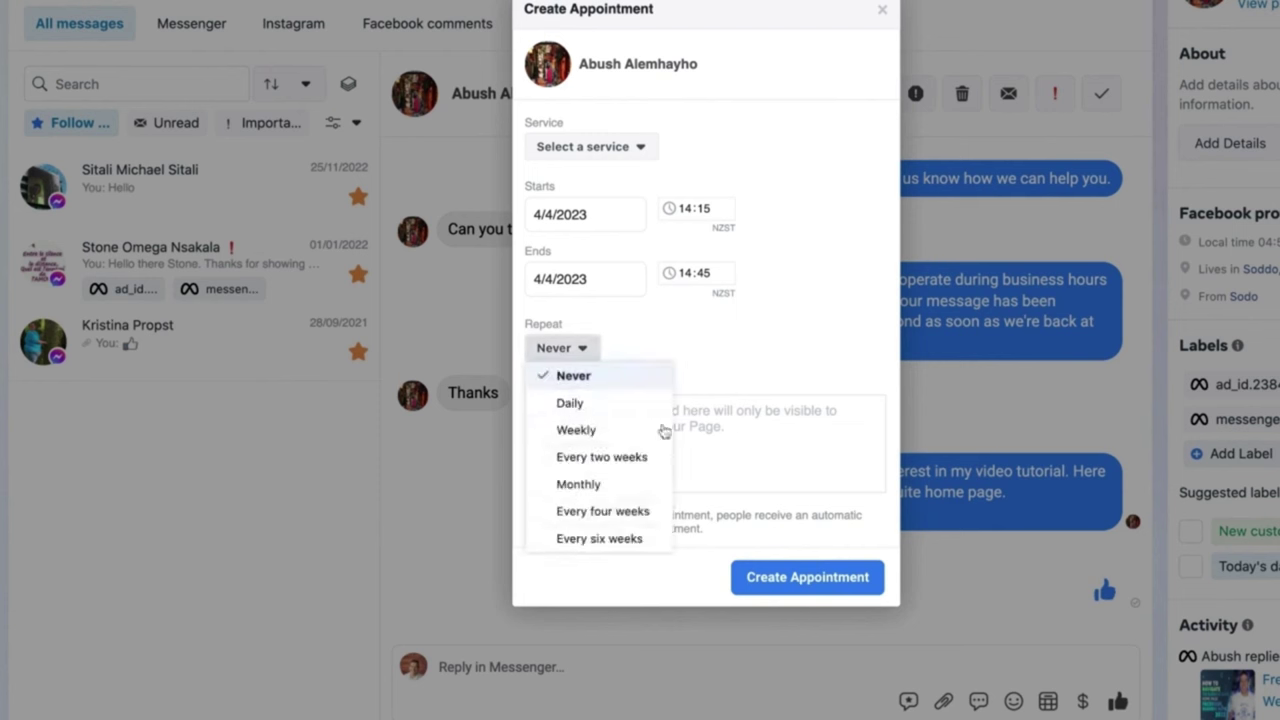
{"action": "left_click", "coordinate": [815, 275]}
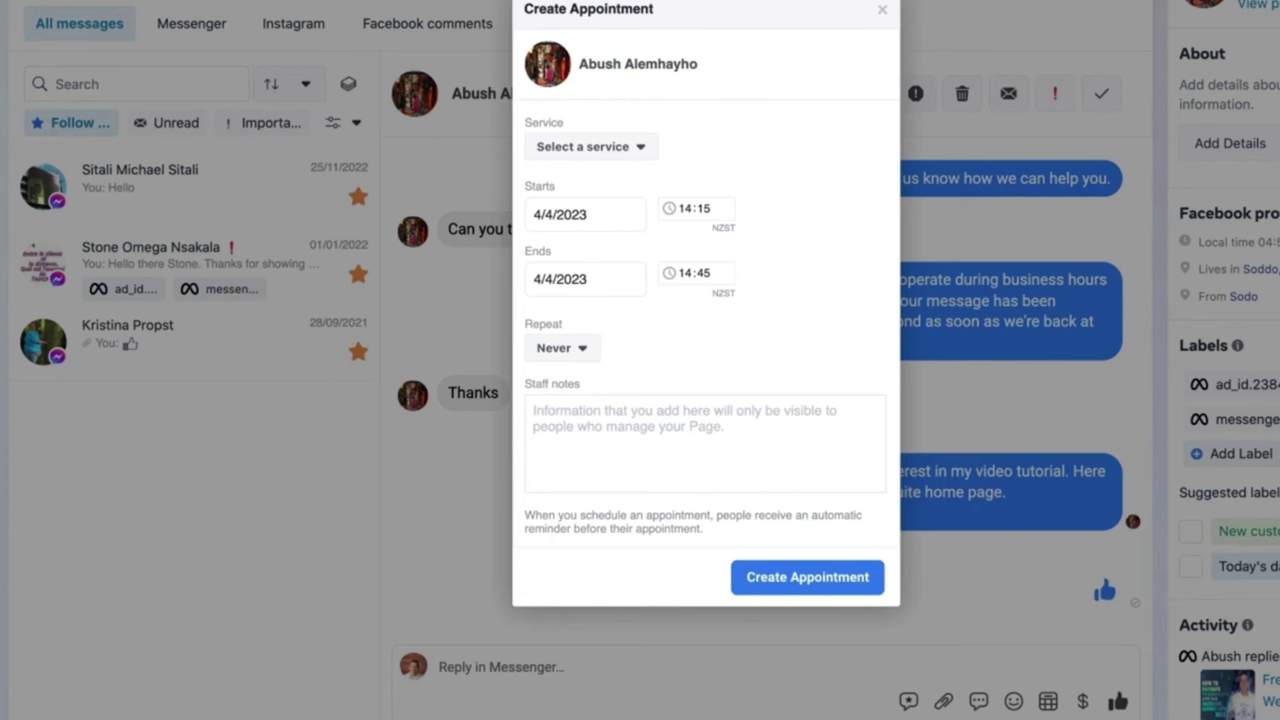
{"action": "left_click", "coordinate": [882, 10]}
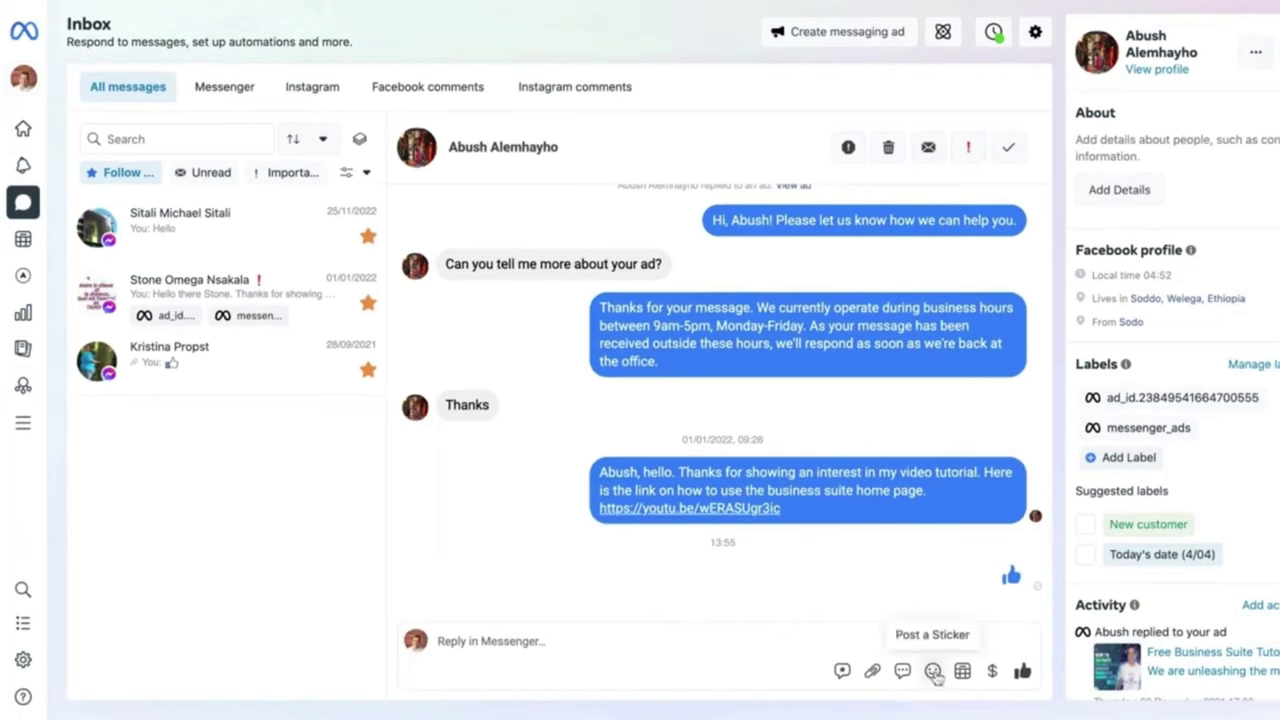
- Search the stickers for "Sad" and send the blue sad creature, and view the feedback request dialog without sending a request
{"action": "left_click", "coordinate": [934, 672]}
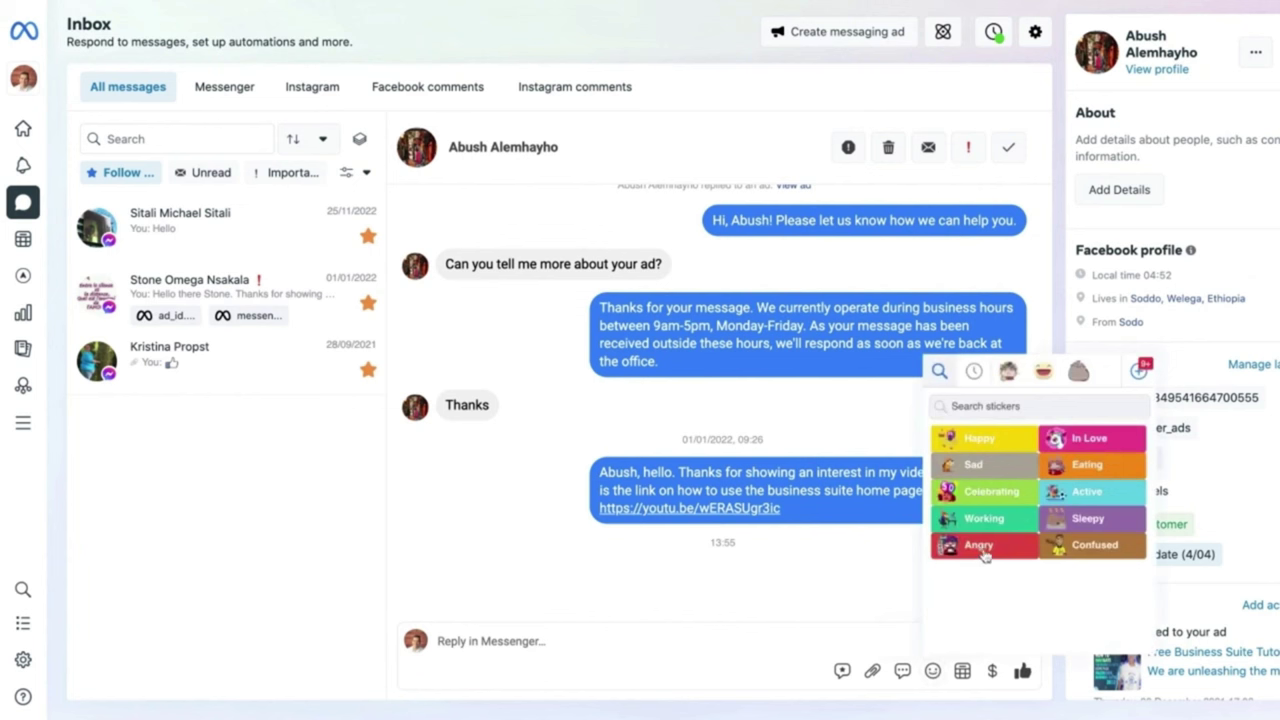
{"action": "type", "text": "Sad"}
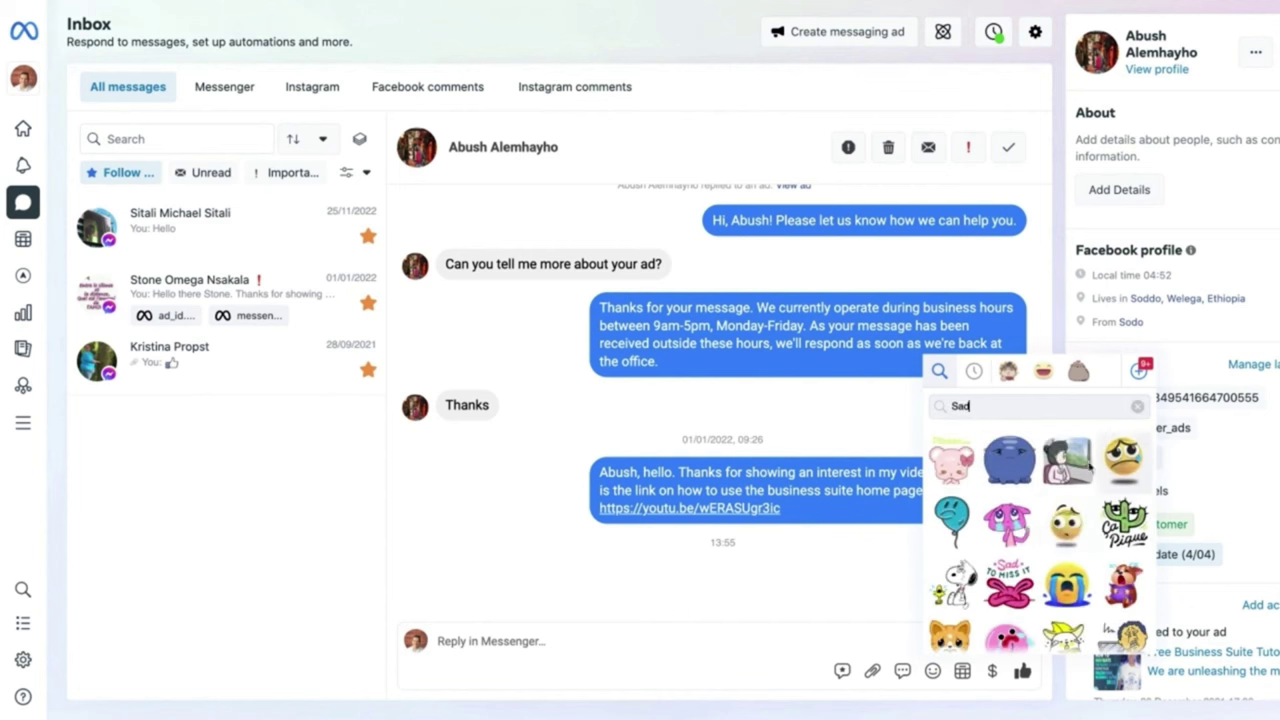
{"action": "left_click", "coordinate": [1009, 459]}
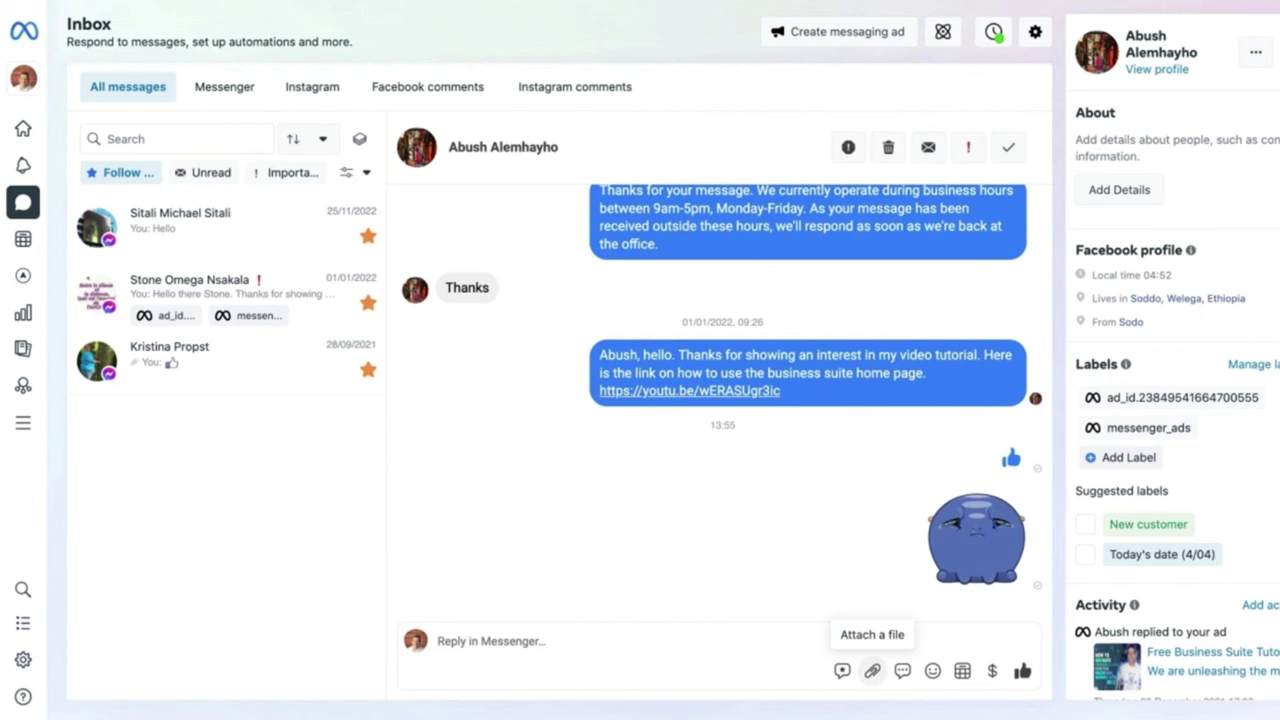
{"action": "left_click", "coordinate": [842, 672]}
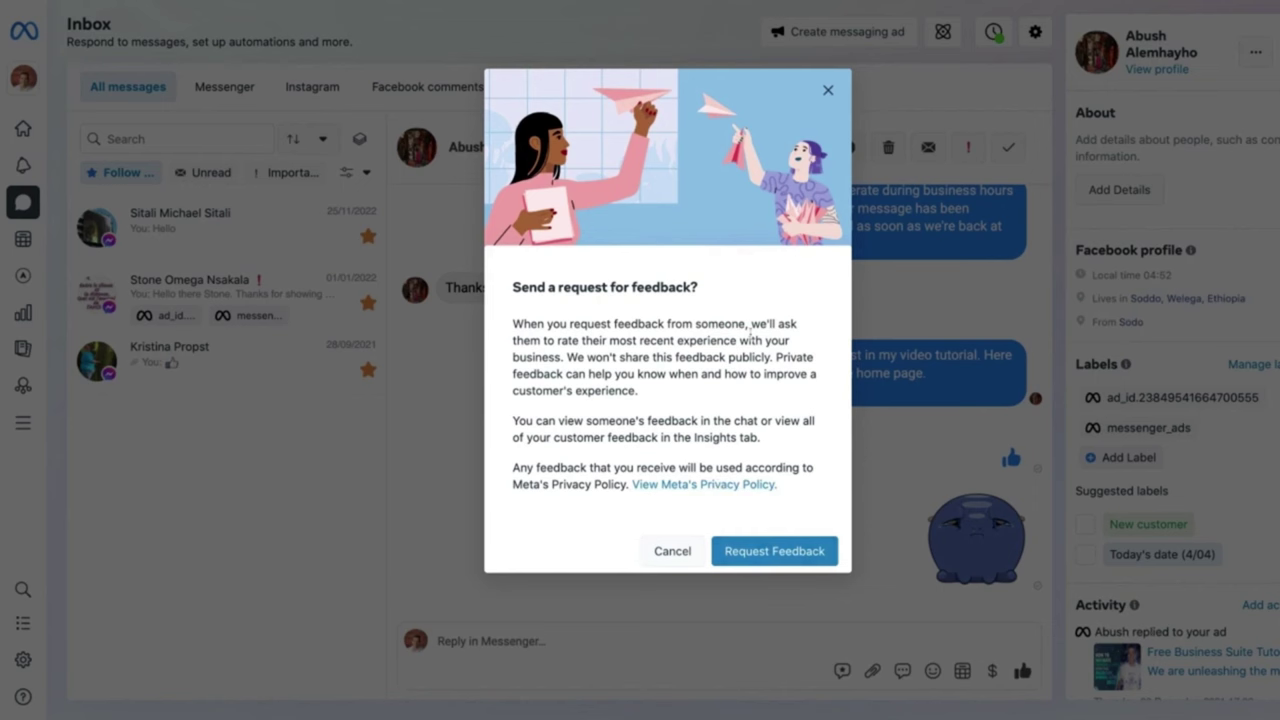
{"action": "left_click", "coordinate": [829, 92]}
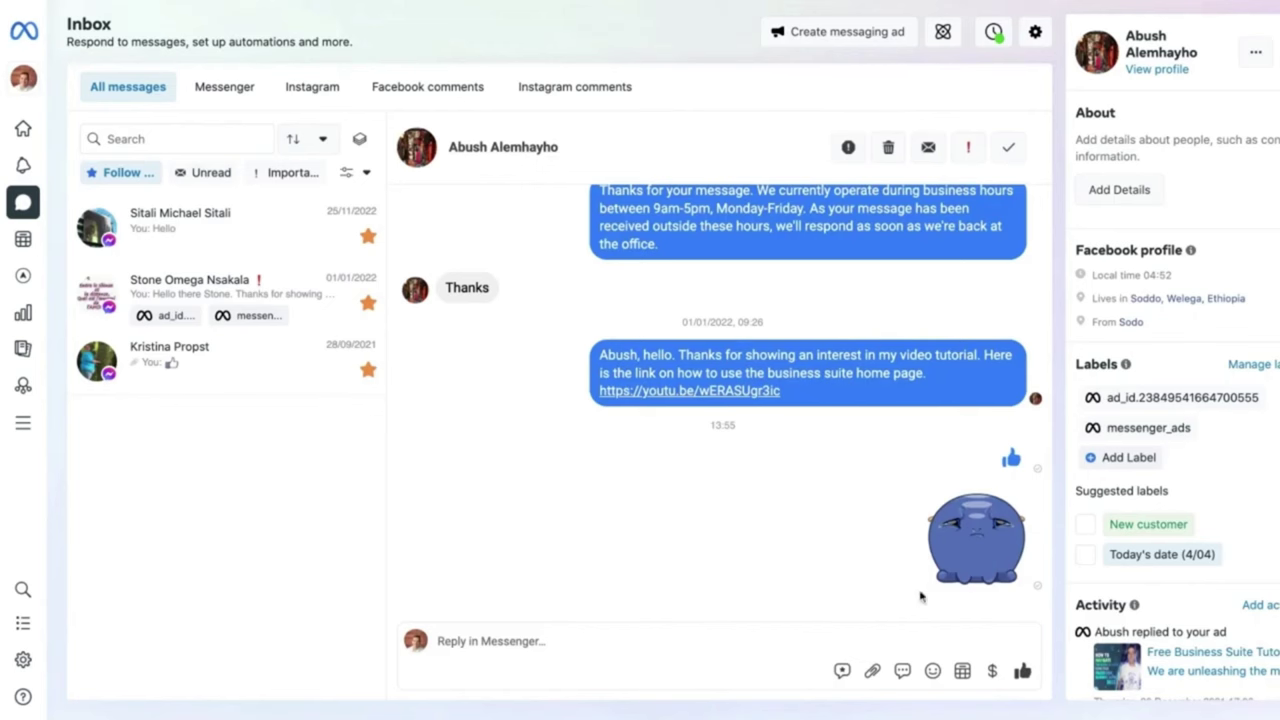
- Create a saved reply with the shortcut "Services" and the message "Thank you for interest. Here is a breakdown of the services our business offers."
{"action": "left_click", "coordinate": [903, 671]}
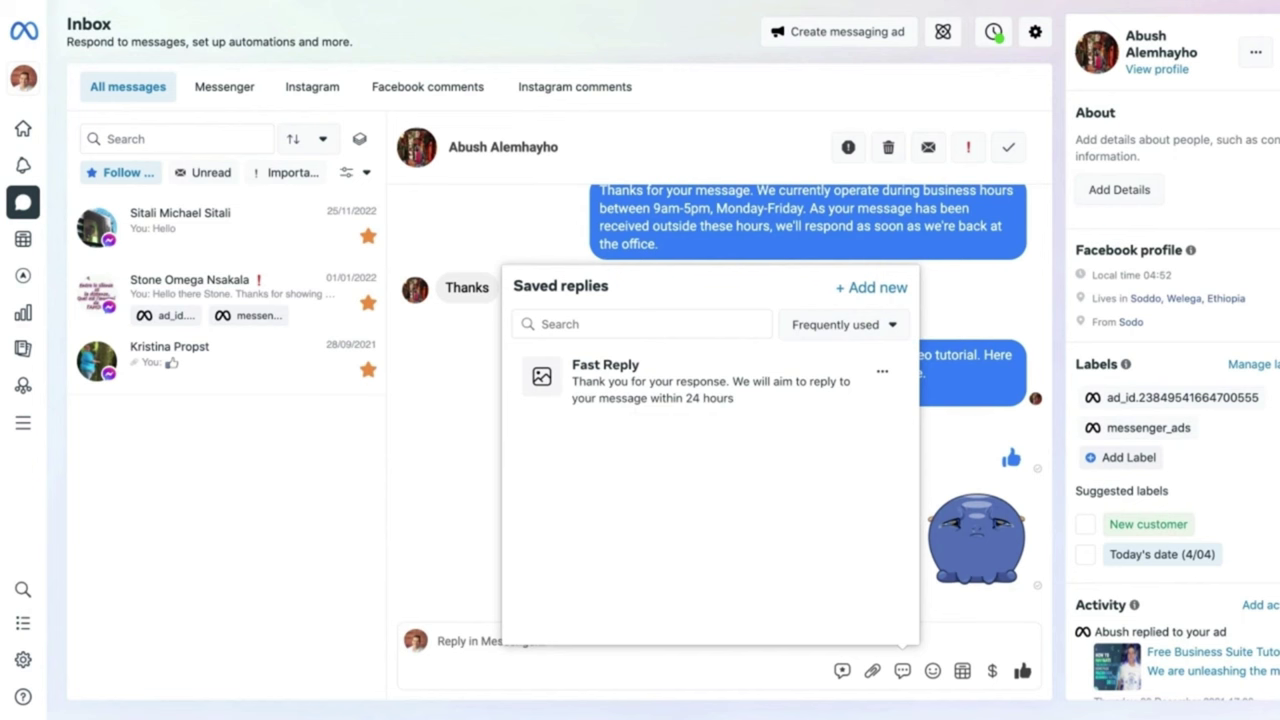
{"action": "left_click", "coordinate": [855, 290]}
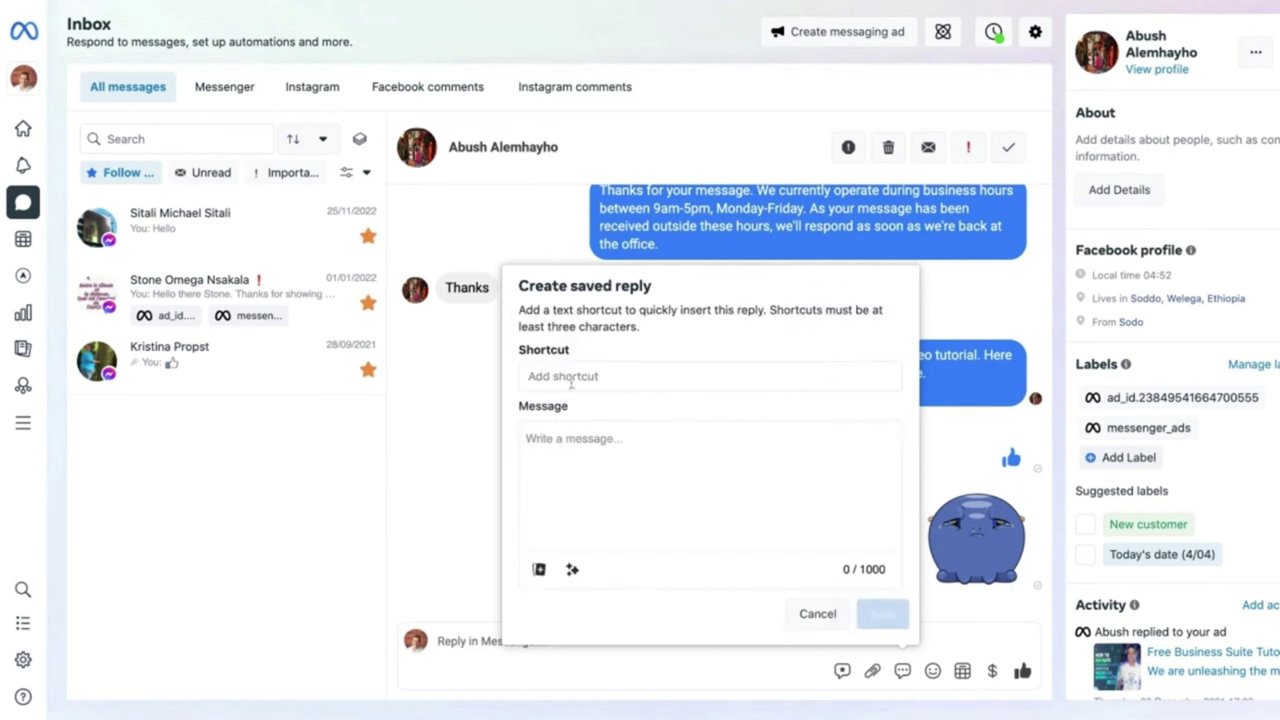
{"action": "left_click", "coordinate": [583, 448]}
{"action": "type", "text": "Thank you for inte"}
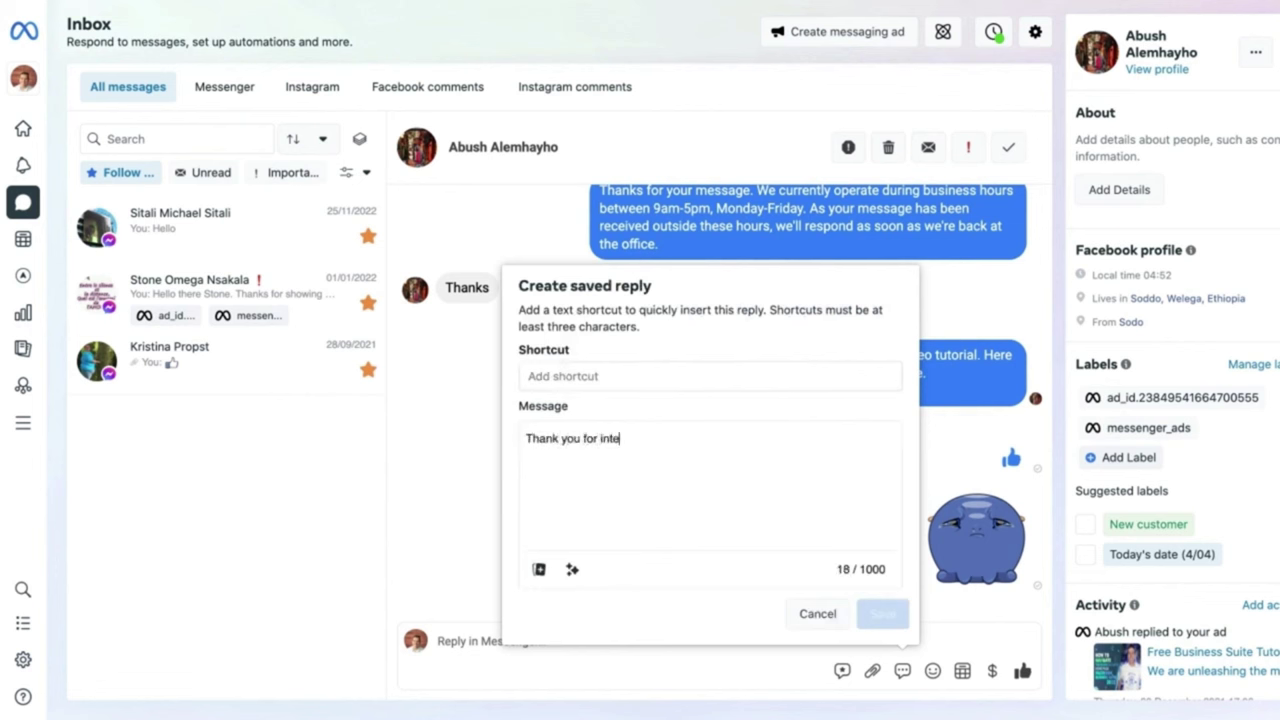
{"action": "type", "text": "rest. Here is a breakdown "}
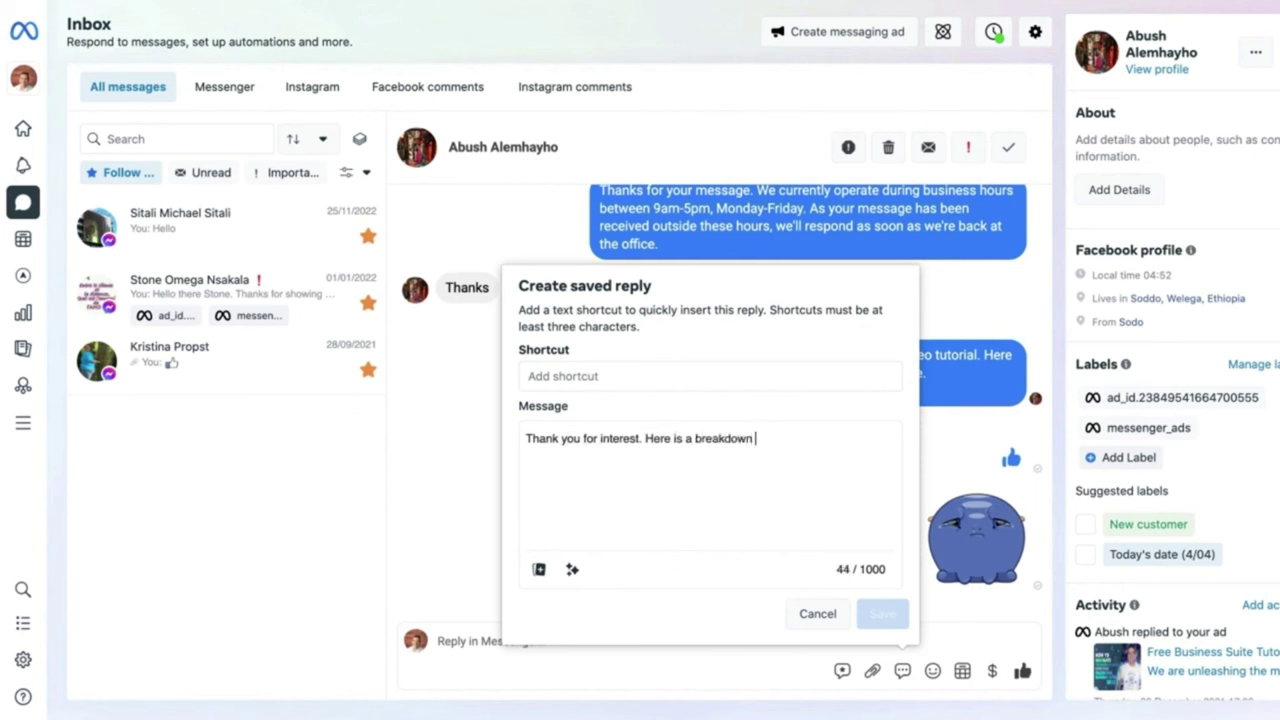
{"action": "type", "text": "of the services our business offers."}
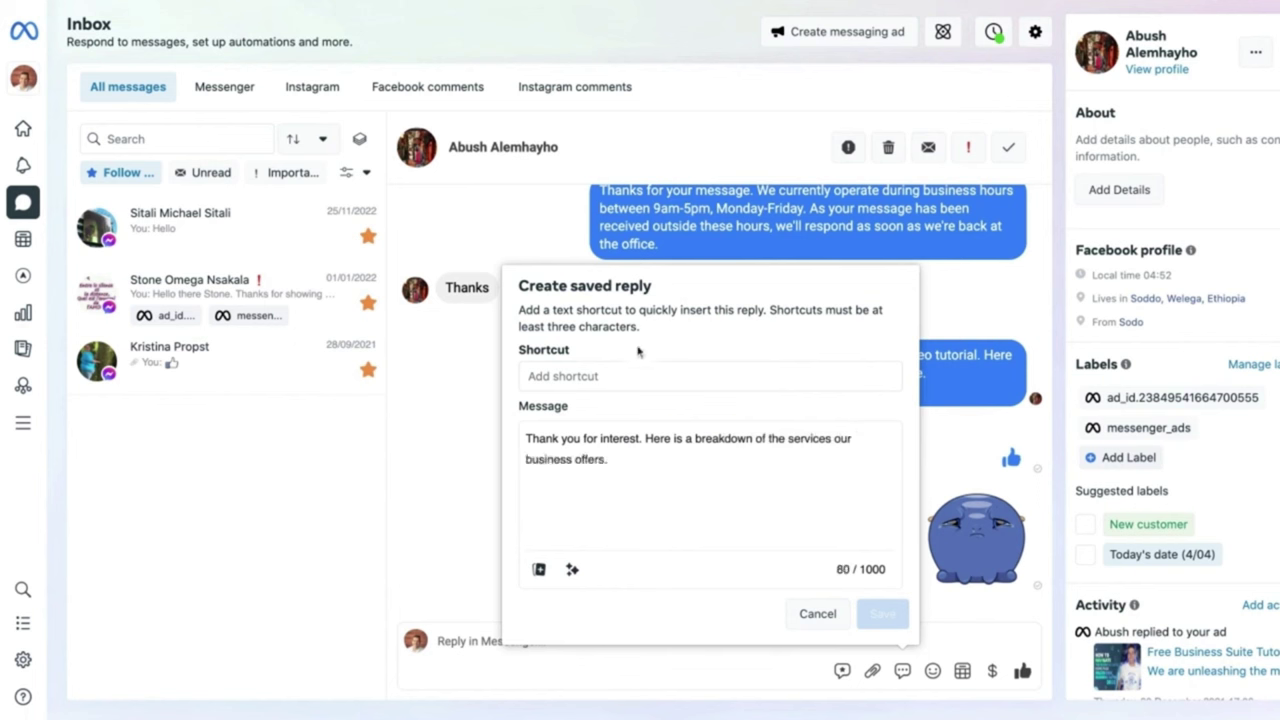
{"action": "left_click", "coordinate": [618, 375]}
{"action": "type", "text": "Services"}
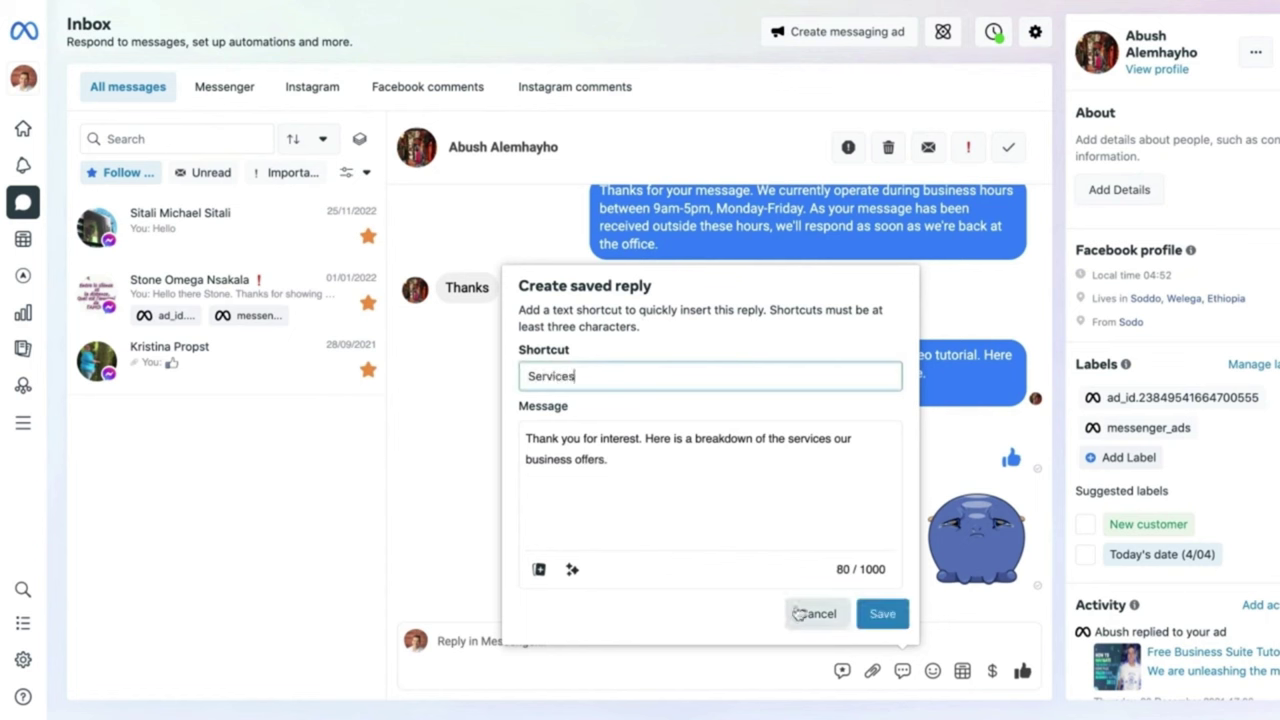
{"action": "left_click", "coordinate": [874, 615]}
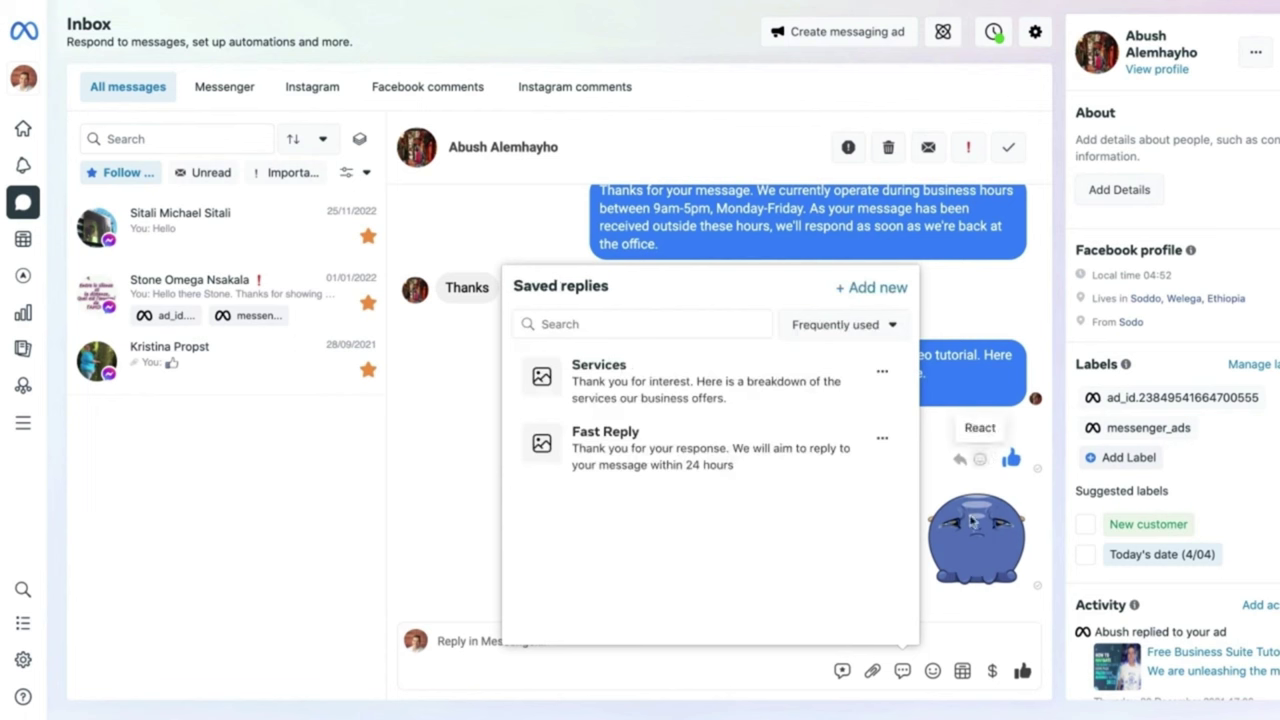
- Search the saved replies for "serv"
{"action": "left_click", "coordinate": [631, 324]}
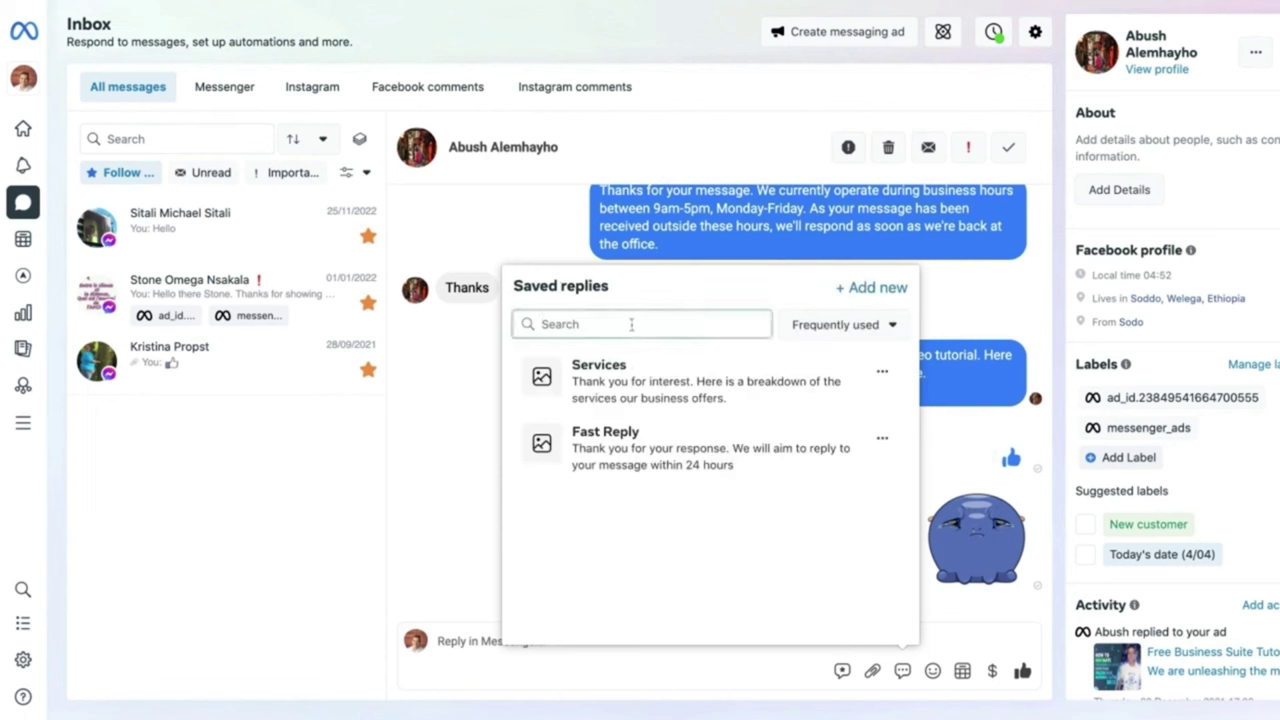
{"action": "type", "text": "serv"}
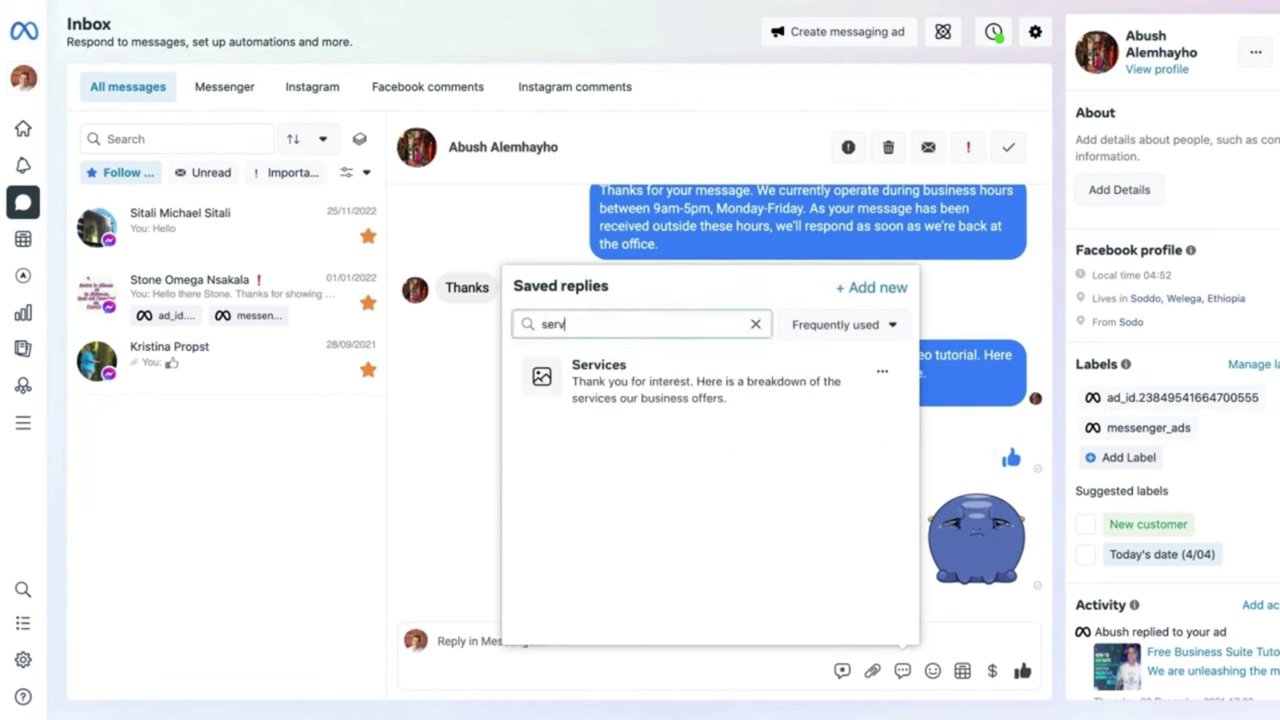
- Find the saved reply with the search "services" and insert it into the conversation's message draft
{"action": "type", "text": "ices"}
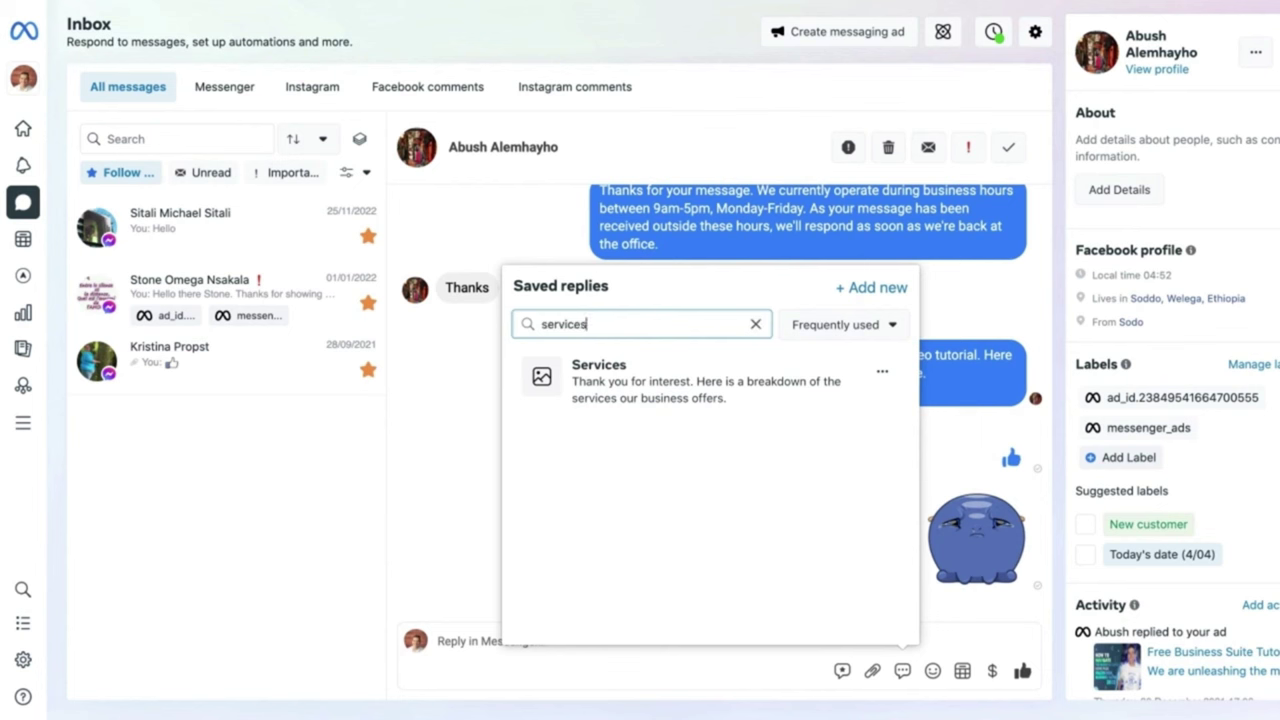
{"action": "left_click", "coordinate": [640, 386]}
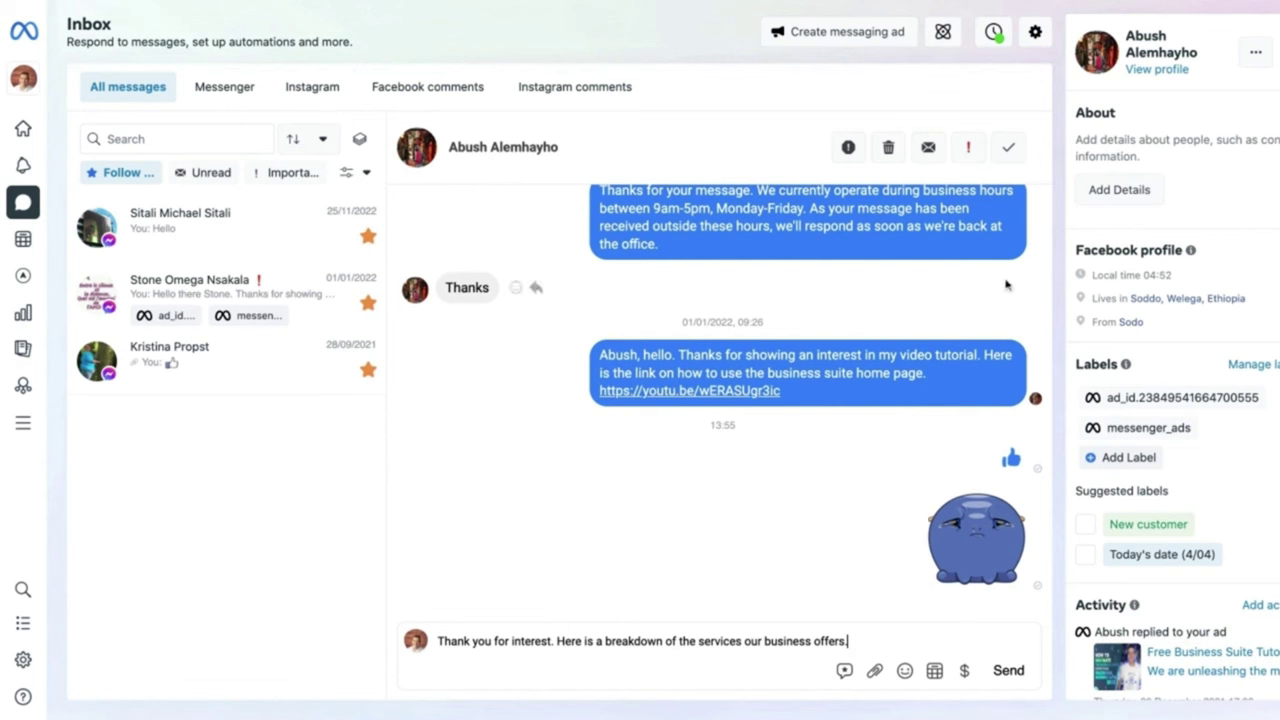
- Try the Condensed, Spacious and Compact inbox modes, and set the inbox back to Default
{"action": "left_click", "coordinate": [1037, 34]}
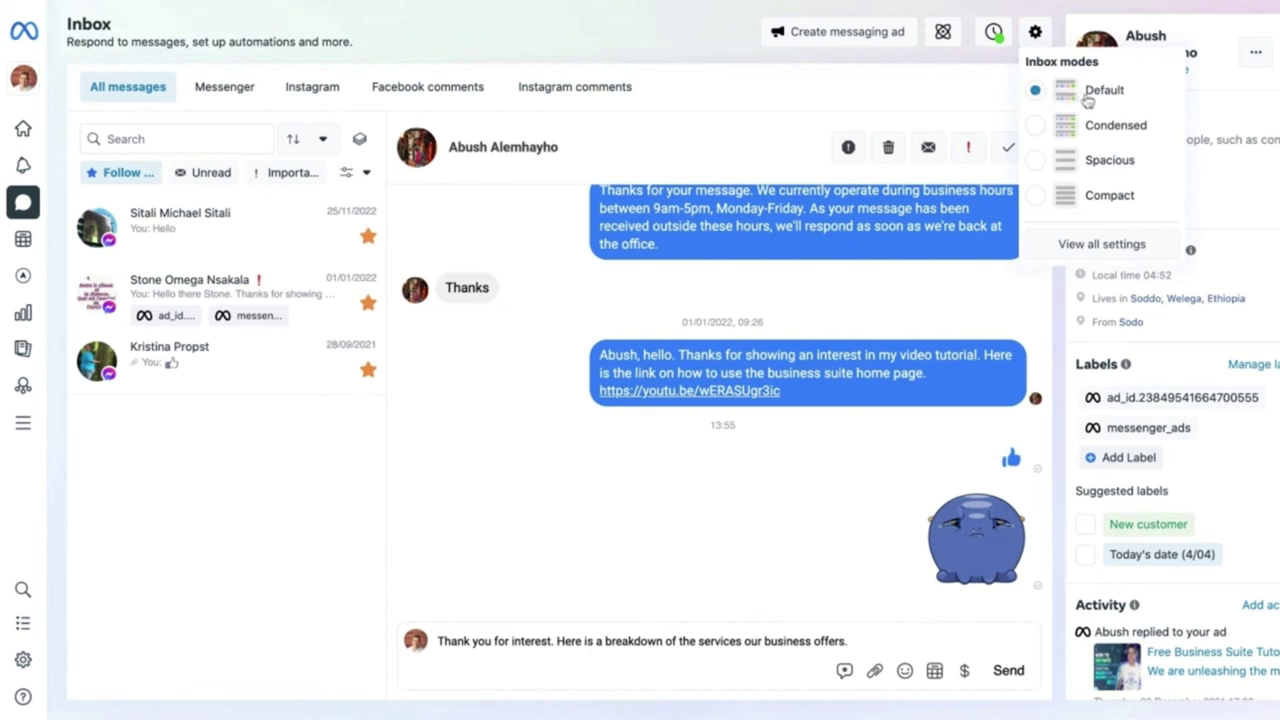
{"action": "left_click", "coordinate": [1036, 126]}
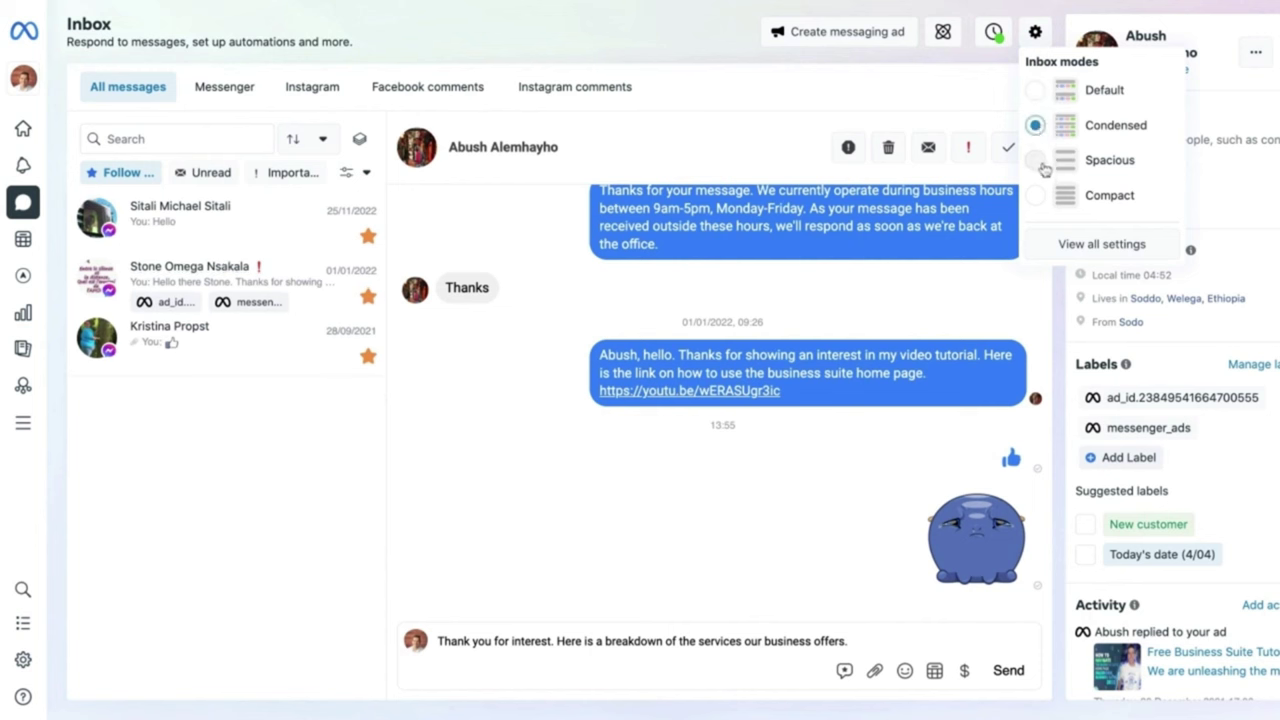
{"action": "left_click", "coordinate": [1036, 161]}
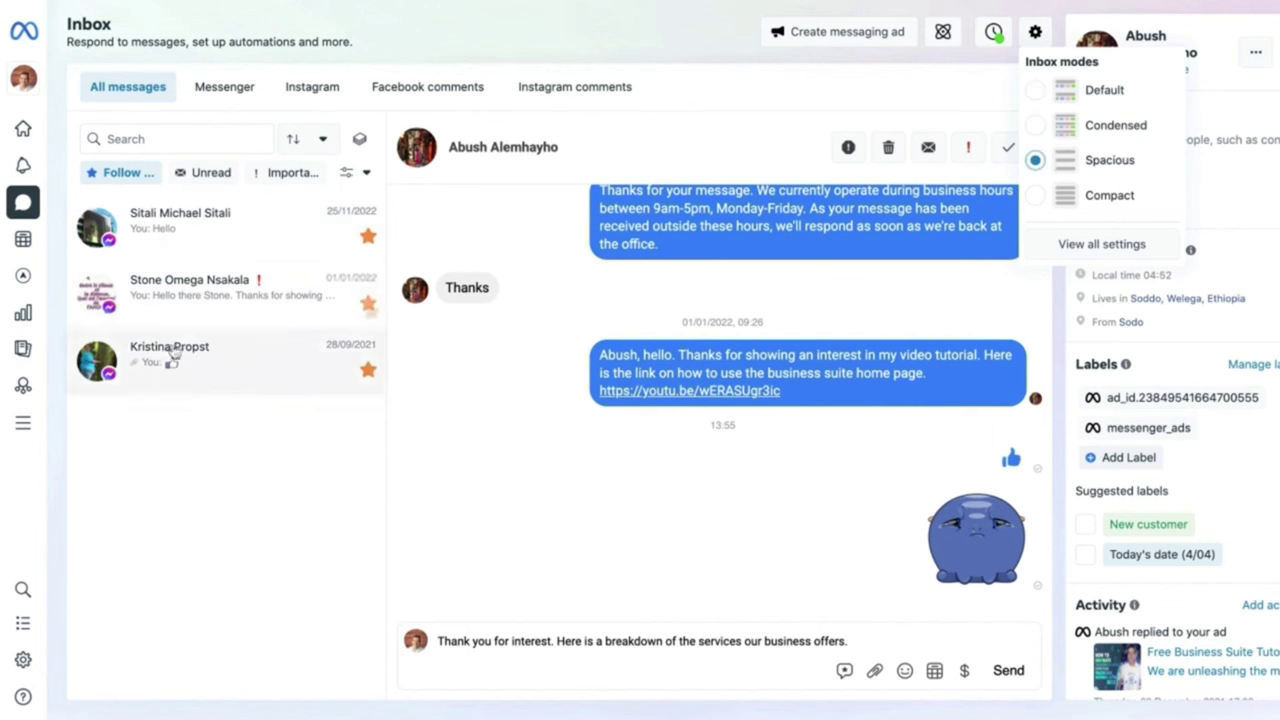
{"action": "left_click", "coordinate": [1037, 196]}
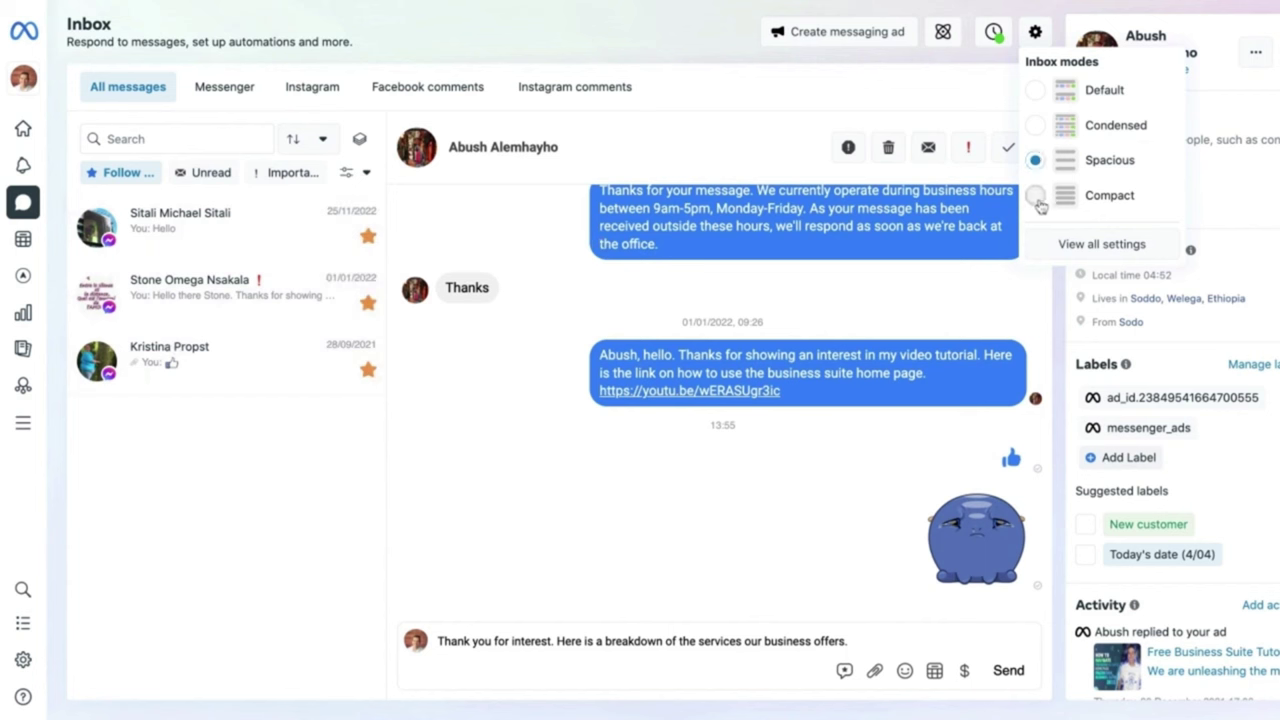
{"action": "left_click", "coordinate": [1035, 91]}
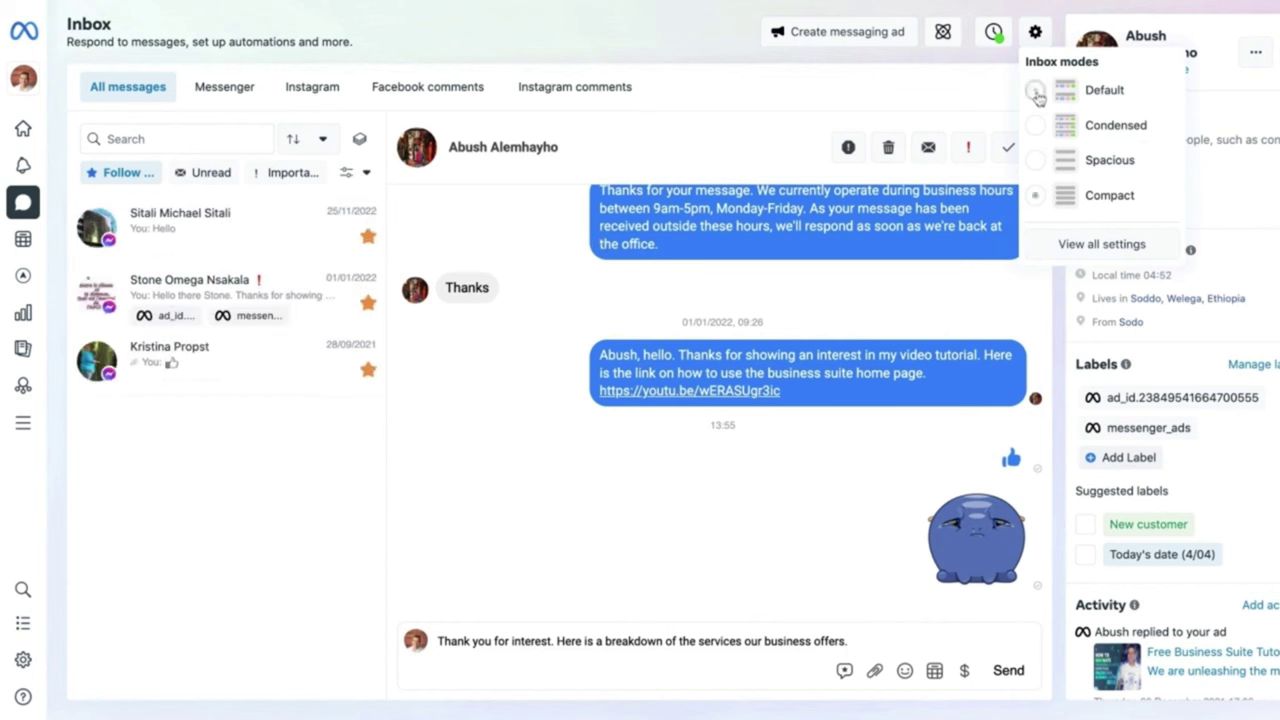
{"action": "left_click", "coordinate": [983, 70]}
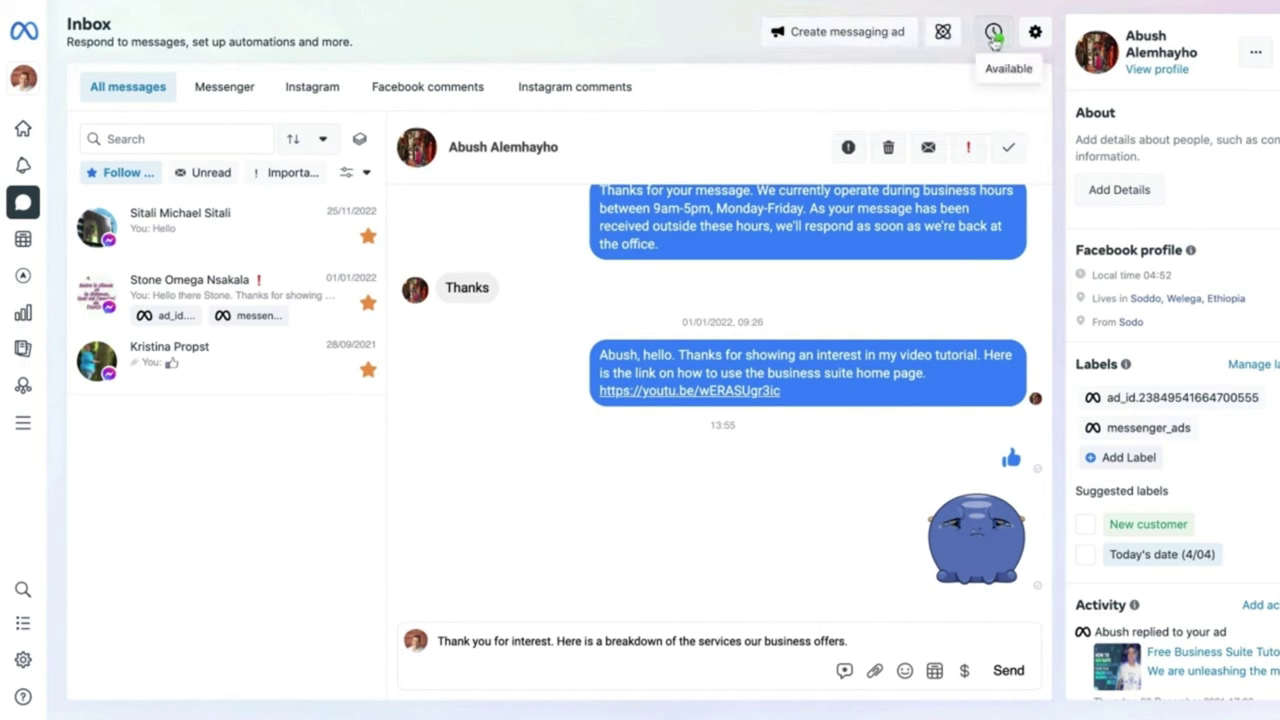
- Set the Page's Messenger availability status to Away
{"action": "left_click", "coordinate": [993, 33]}
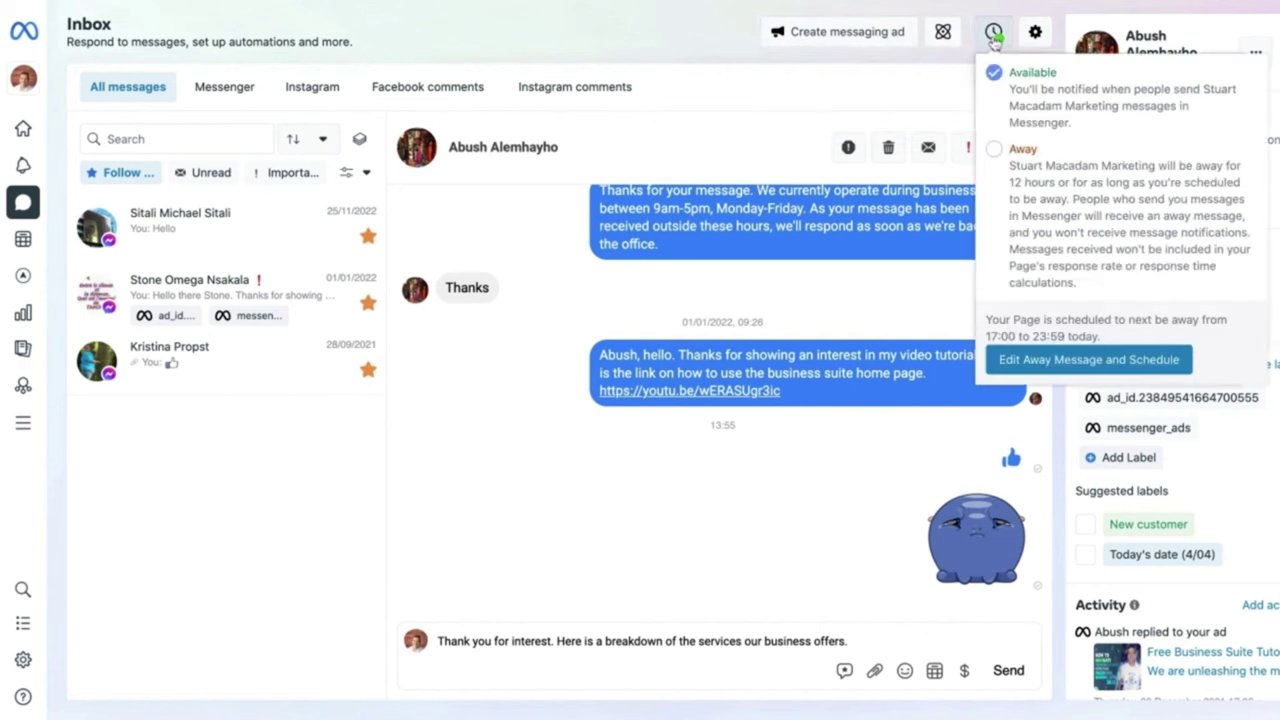
{"action": "left_click", "coordinate": [996, 153]}
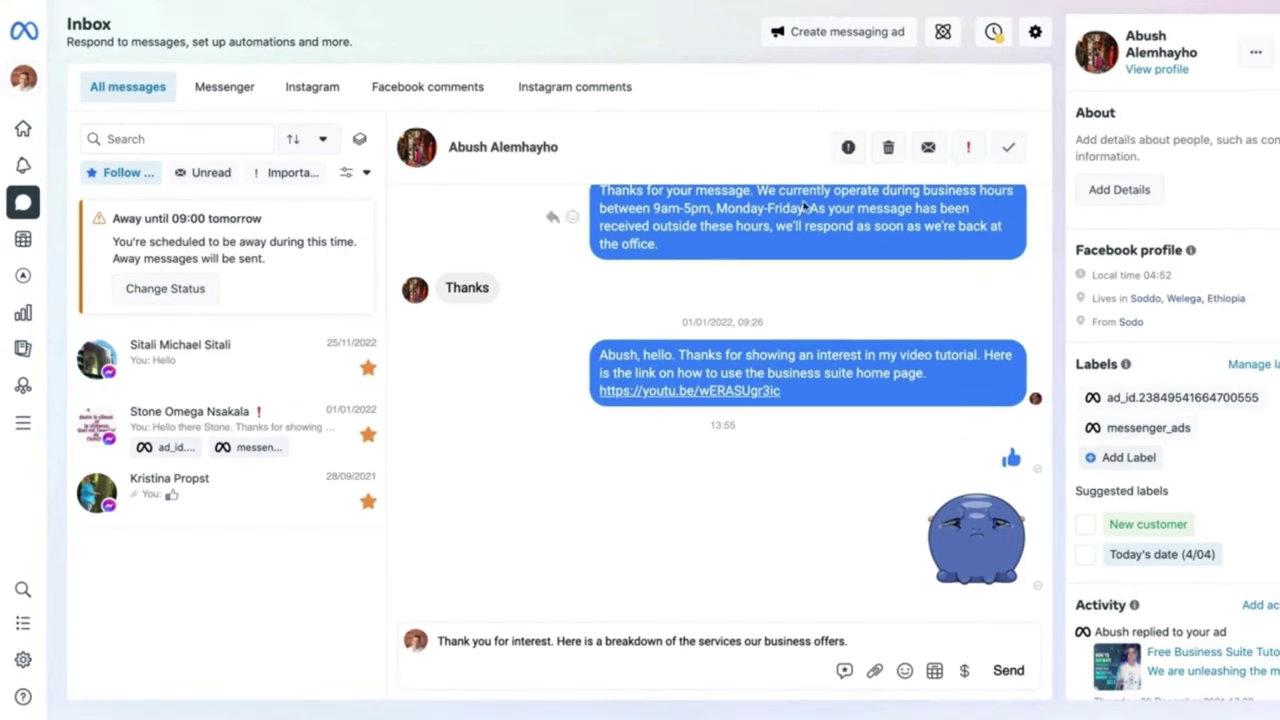
- Open the Away message automation for editing and add Instagram to its channels
{"action": "left_click", "coordinate": [991, 34]}
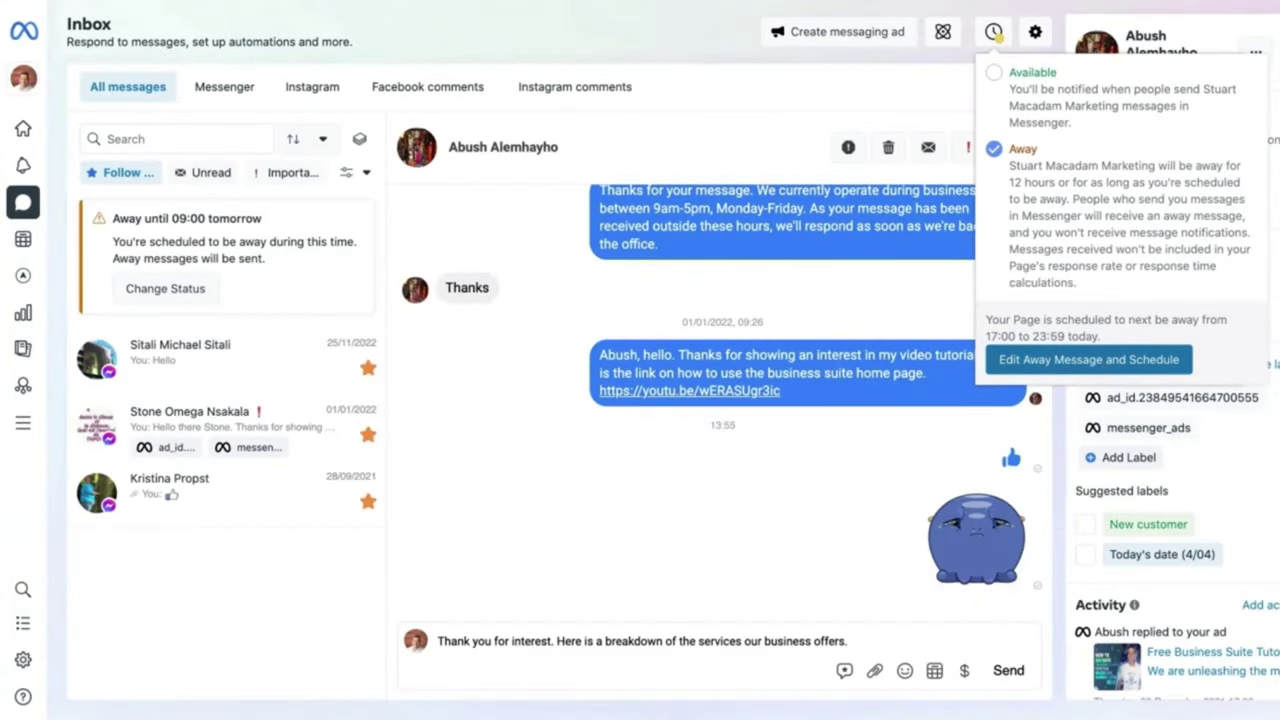
{"action": "left_click", "coordinate": [1088, 359]}
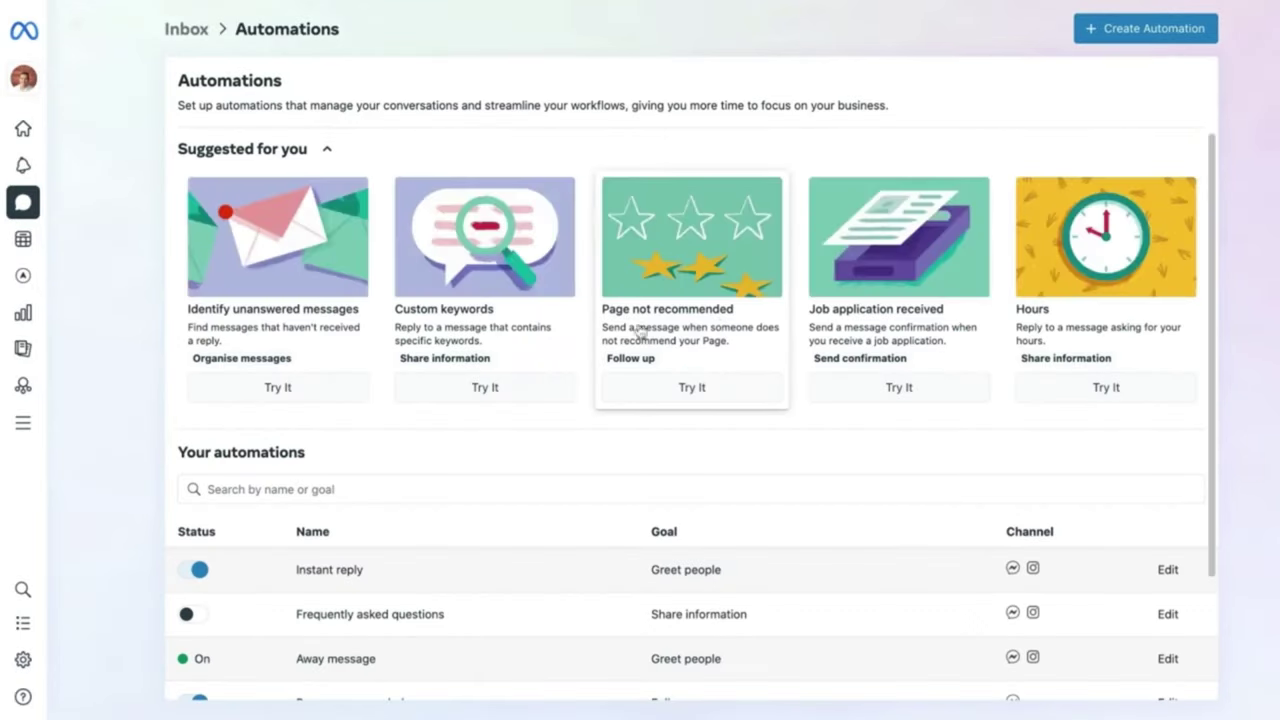
{"action": "scroll", "coordinate": [317, 437], "scroll_direction": "down", "scroll_amount": 2}
{"action": "scroll", "coordinate": [317, 437], "scroll_direction": "down", "scroll_amount": 2}
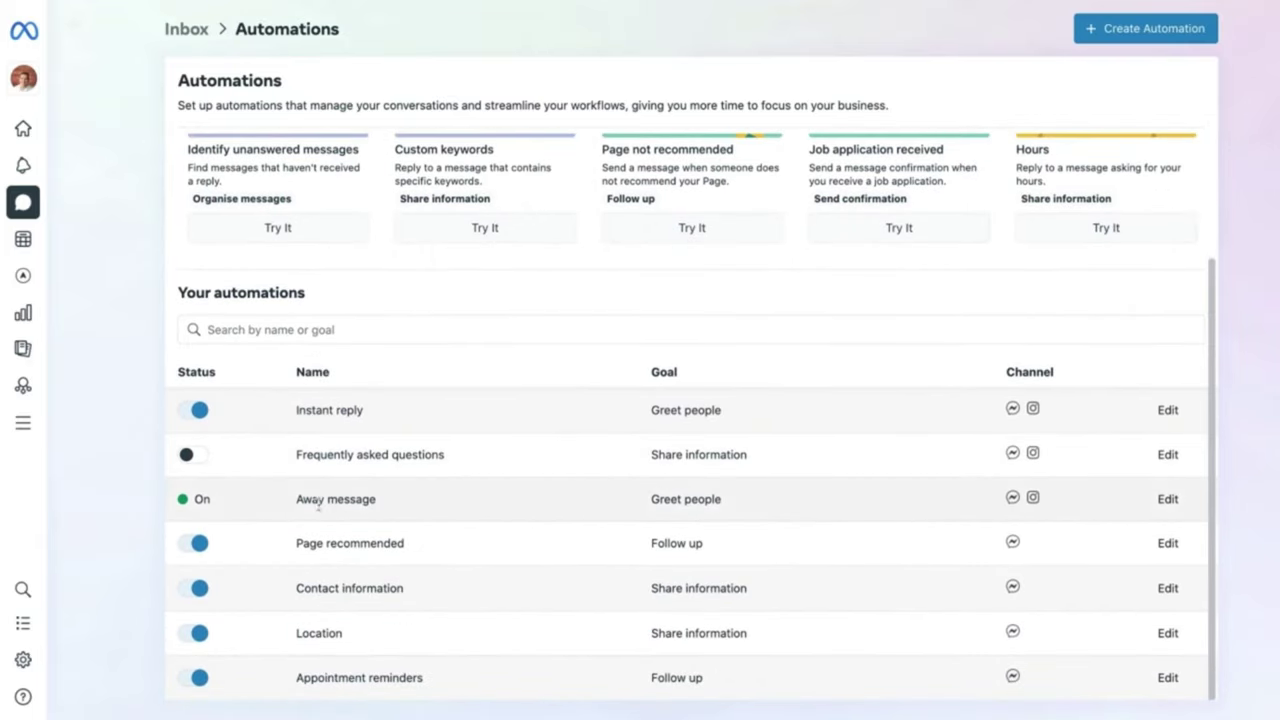
{"action": "left_click", "coordinate": [1168, 500]}
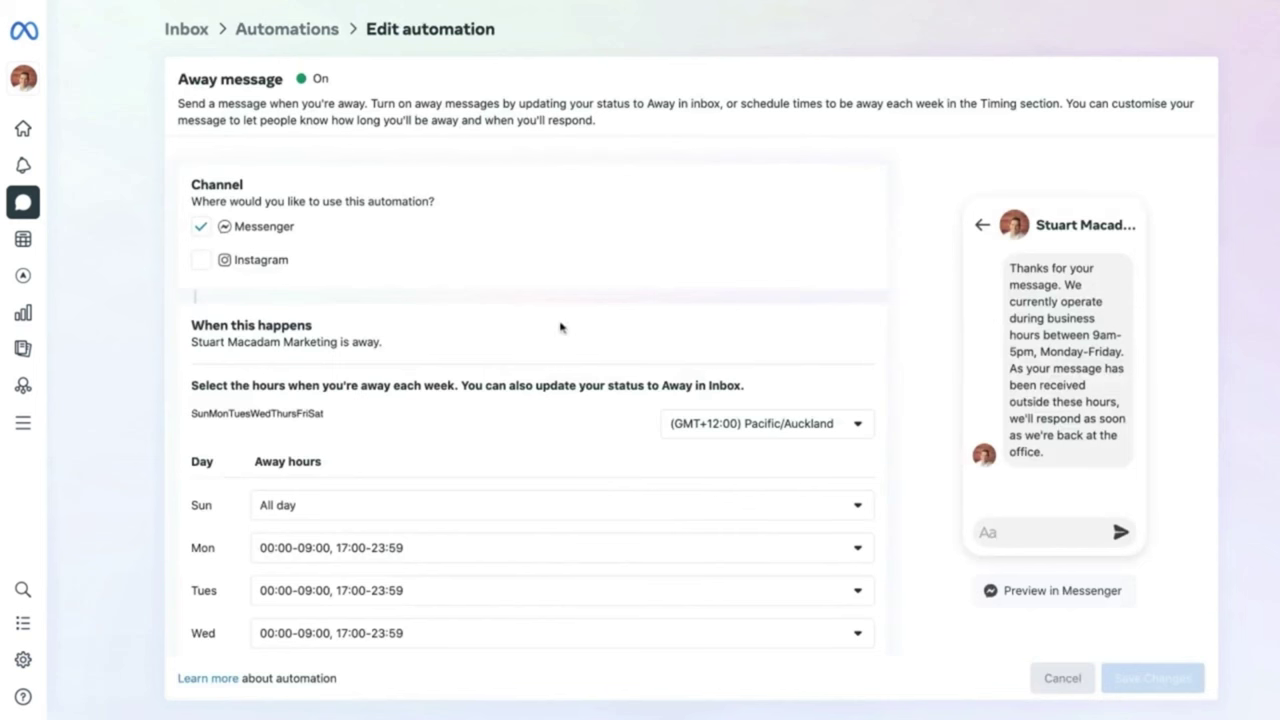
{"action": "scroll", "coordinate": [560, 327], "scroll_direction": "down", "scroll_amount": 2}
{"action": "scroll", "coordinate": [560, 327], "scroll_direction": "up", "scroll_amount": 2}
{"action": "left_click", "coordinate": [203, 264]}
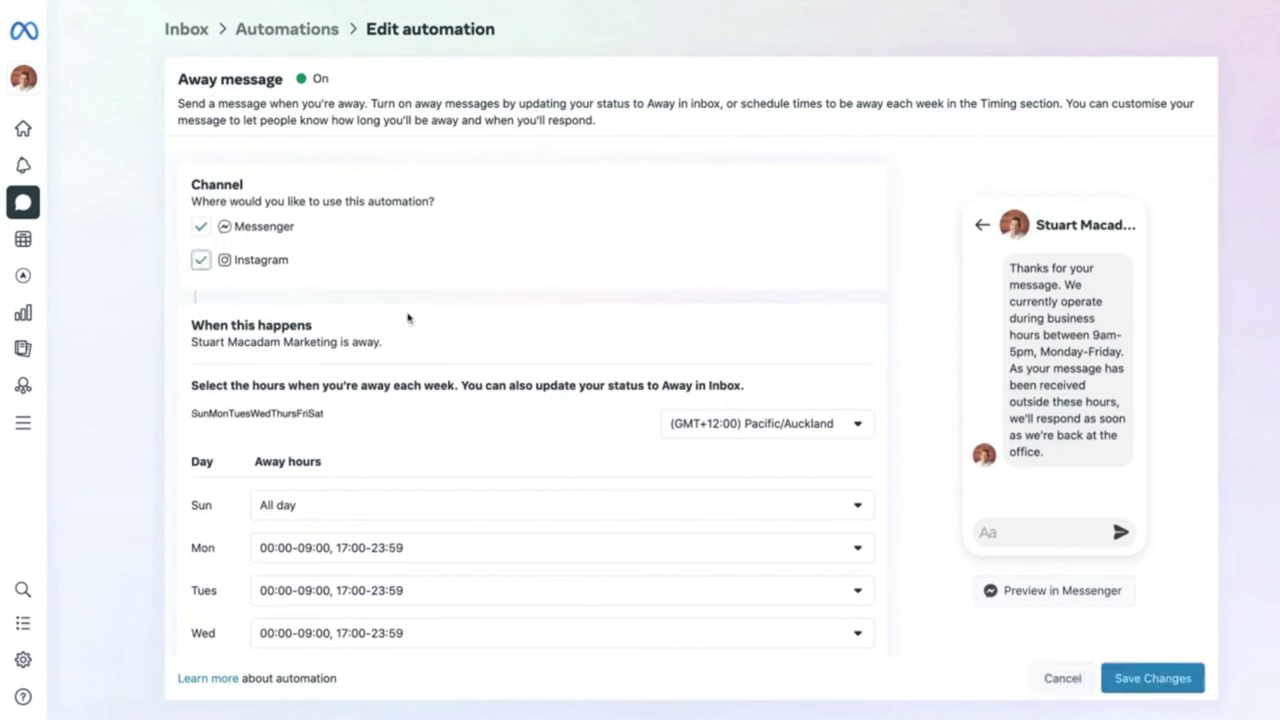
- Examine the weekly away hours, Monday's start and end time options, and the availability chart without changing the schedule
{"action": "scroll", "coordinate": [408, 318], "scroll_direction": "down", "scroll_amount": 3}
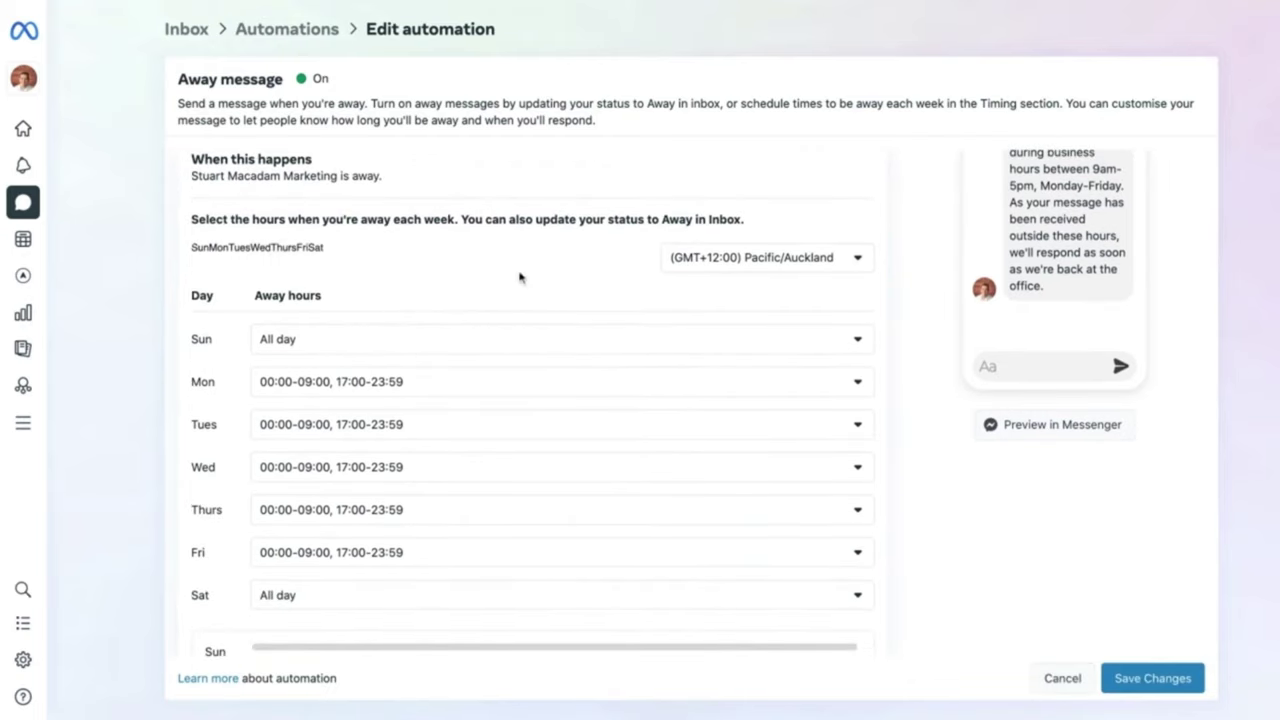
{"action": "left_click", "coordinate": [275, 393]}
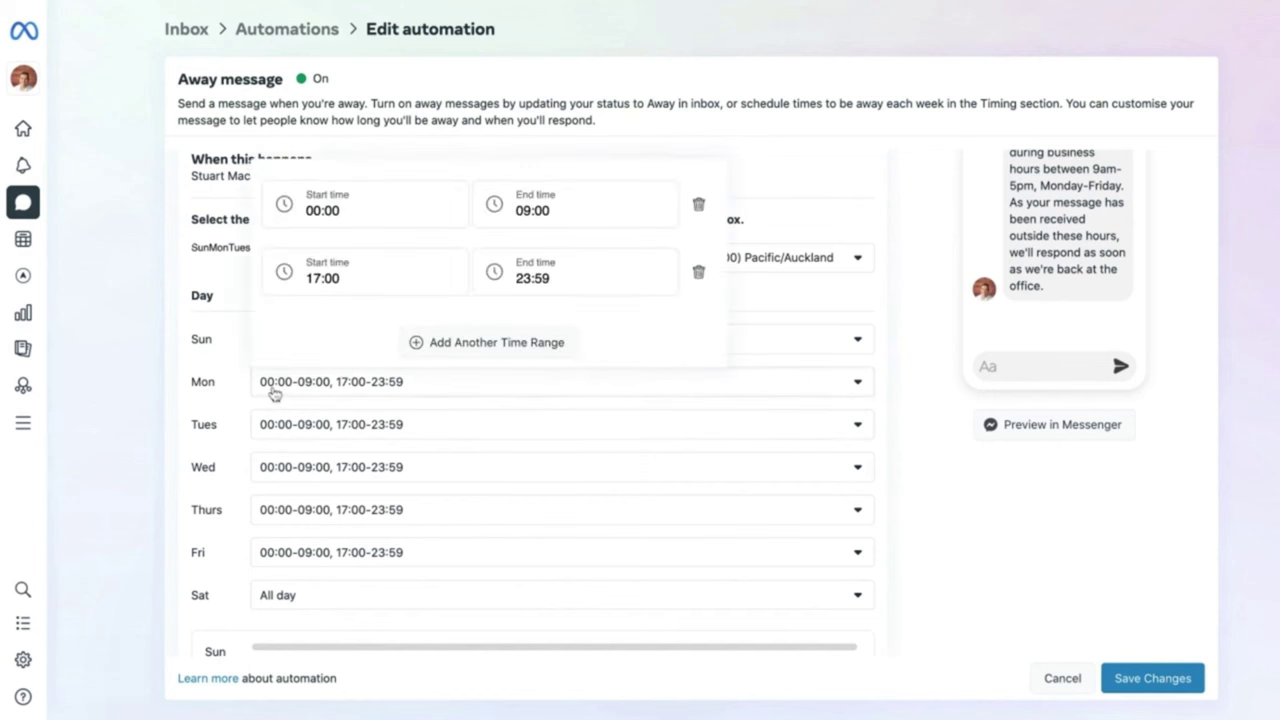
{"action": "left_click", "coordinate": [322, 210]}
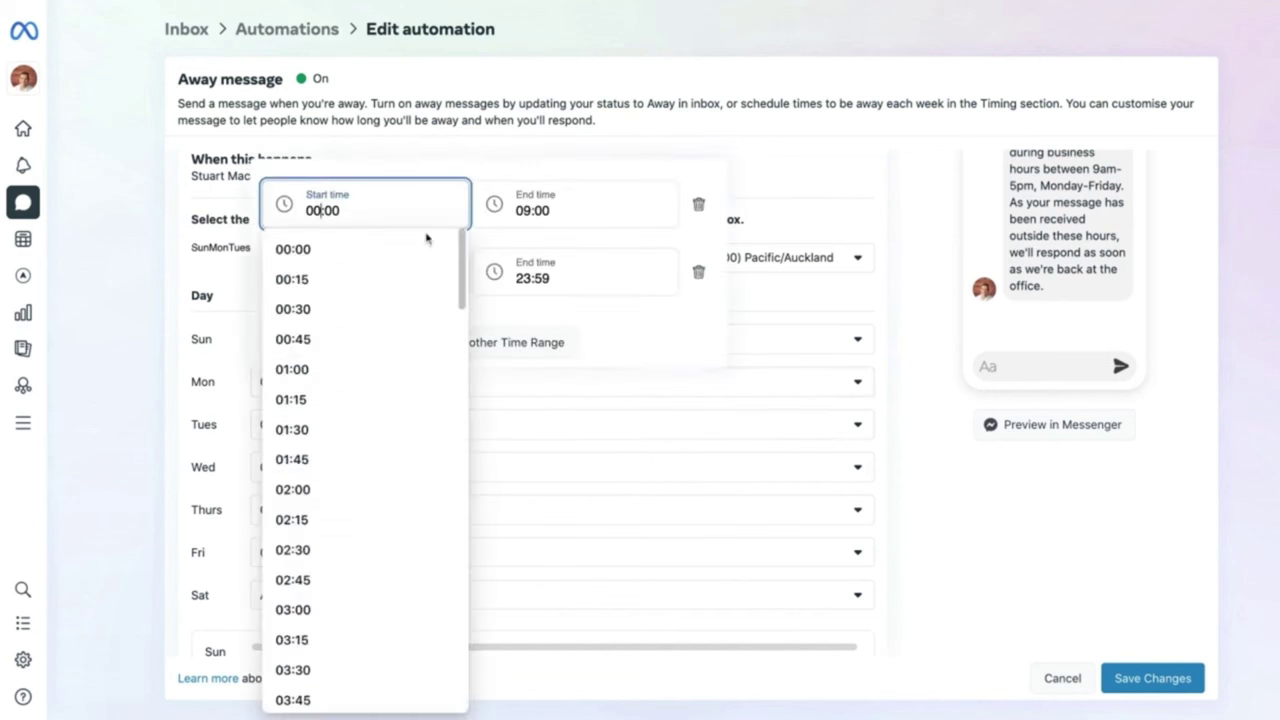
{"action": "left_click", "coordinate": [550, 210]}
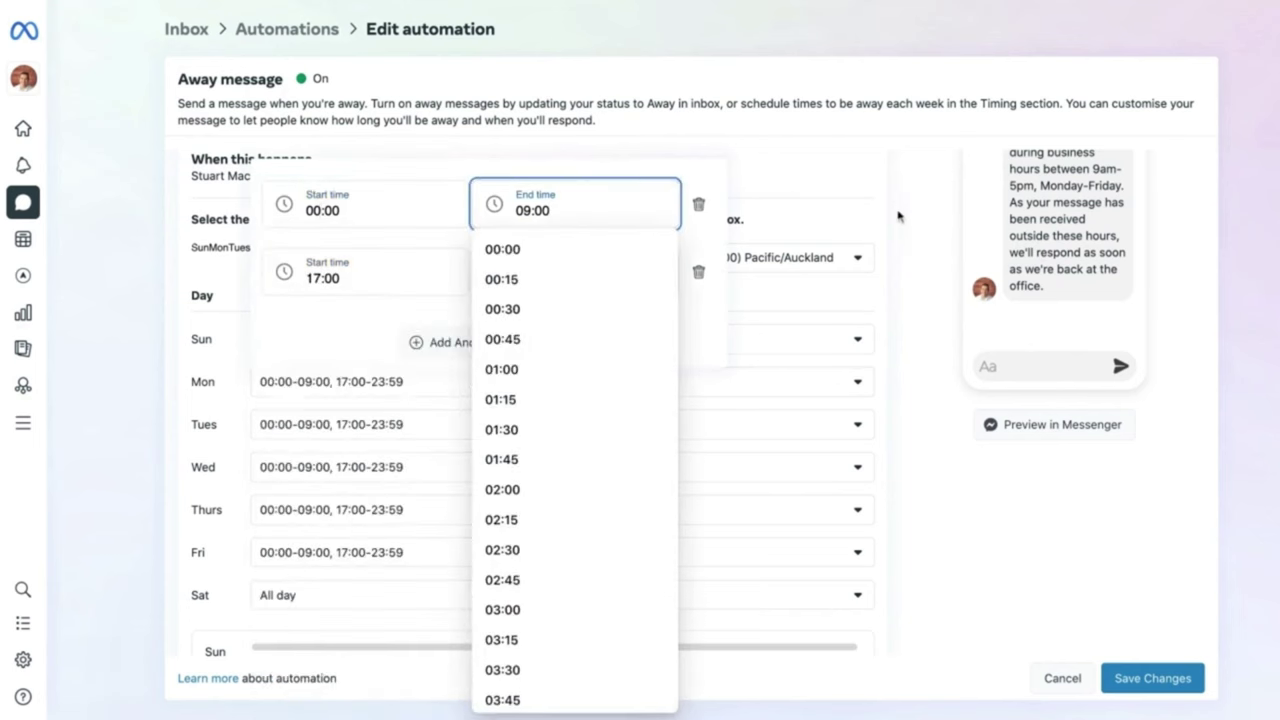
{"action": "left_click", "coordinate": [906, 214]}
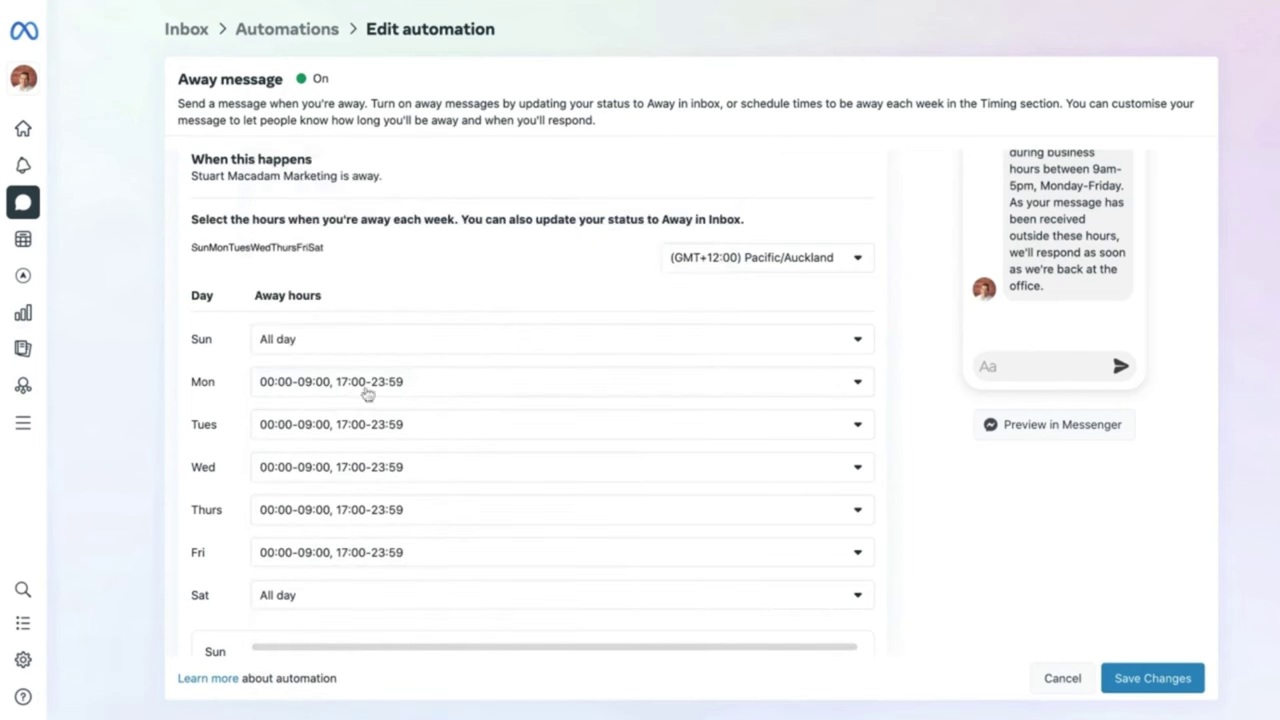
{"action": "scroll", "coordinate": [423, 386], "scroll_direction": "down", "scroll_amount": 3}
{"action": "scroll", "coordinate": [423, 386], "scroll_direction": "down", "scroll_amount": 3}
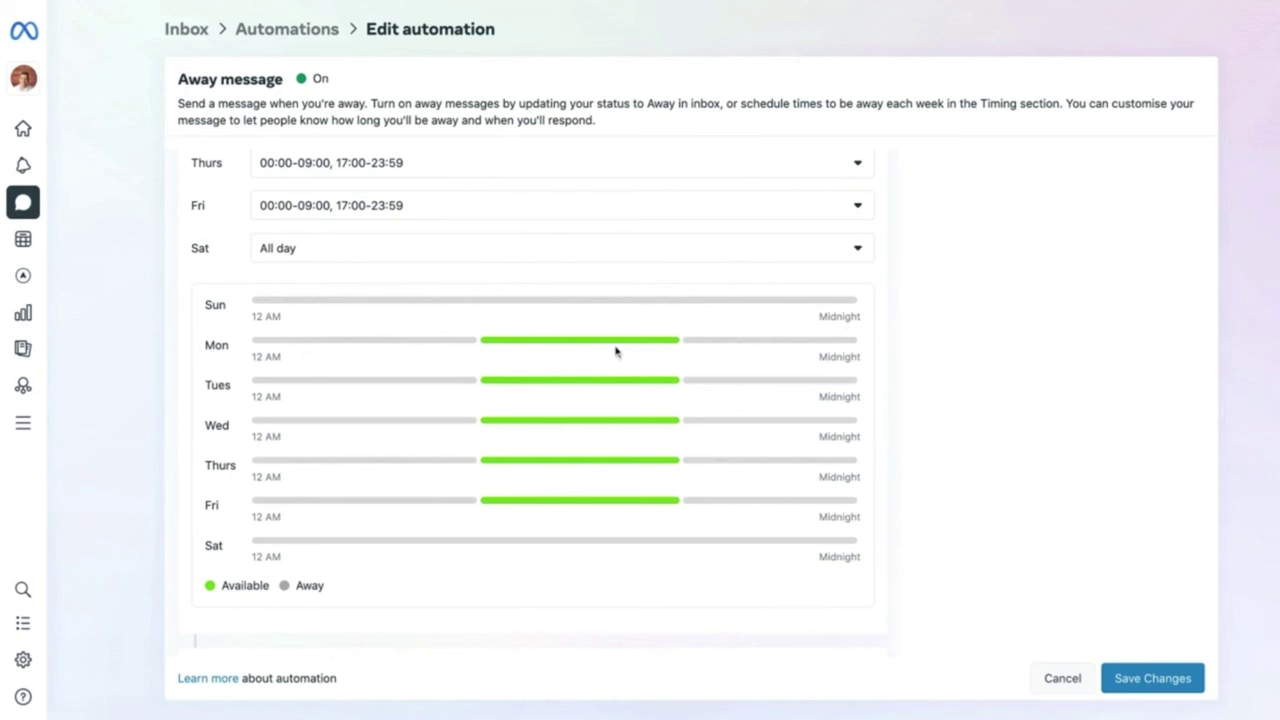
{"action": "mouse_move", "coordinate": [616, 347]}
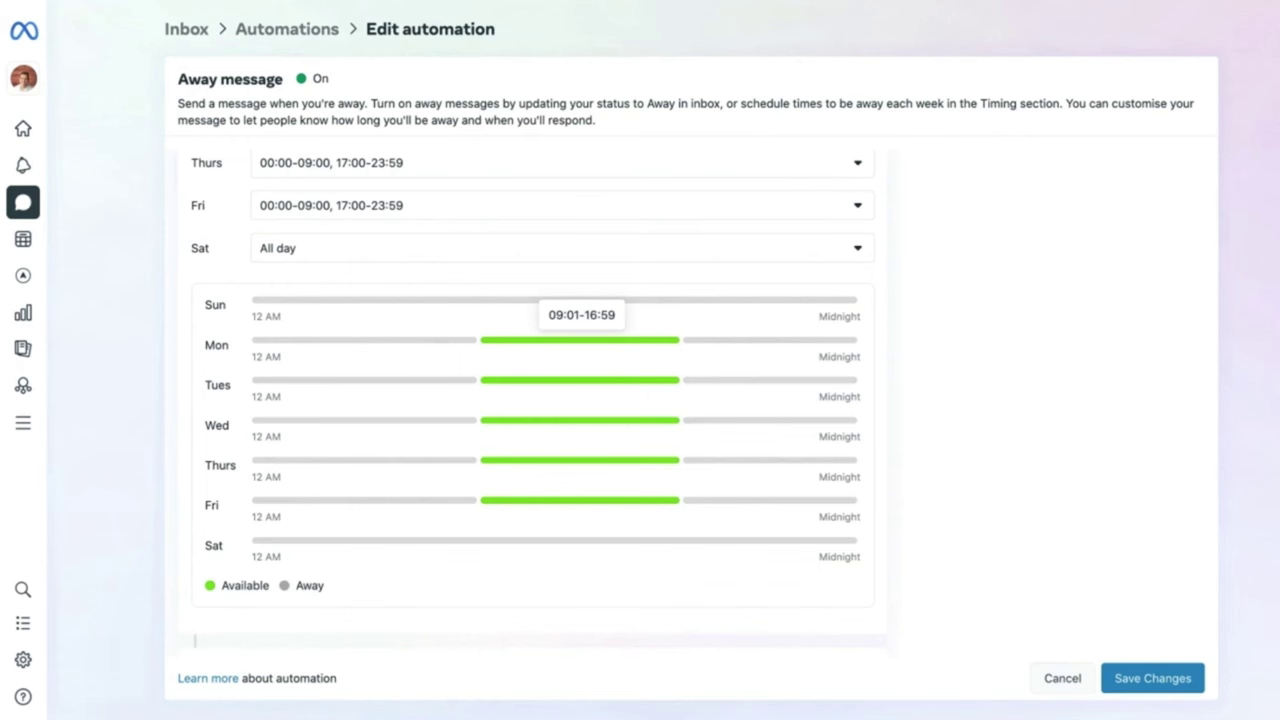
- Review the away message text, including its business hours and days, and save the automation's changes
{"action": "scroll", "coordinate": [640, 400], "scroll_direction": "down", "scroll_amount": 3}
{"action": "scroll", "coordinate": [640, 400], "scroll_direction": "down", "scroll_amount": 4}
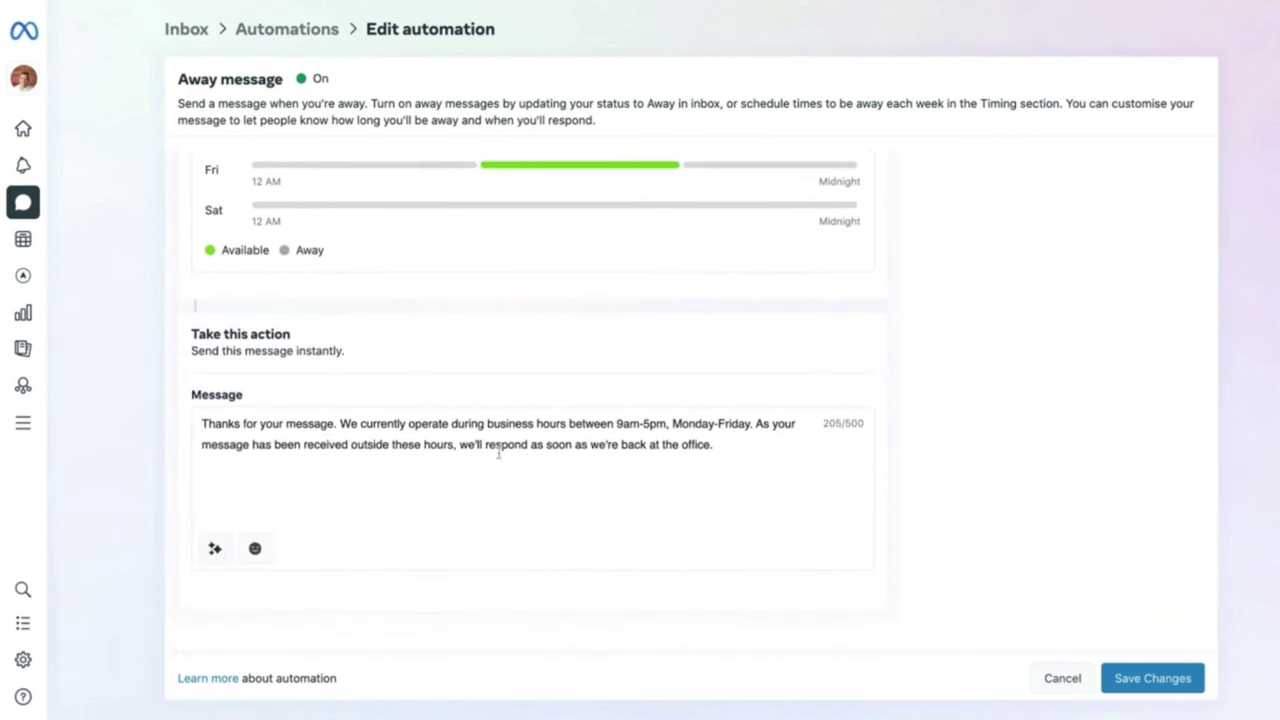
{"action": "triple_click", "coordinate": [736, 445]}
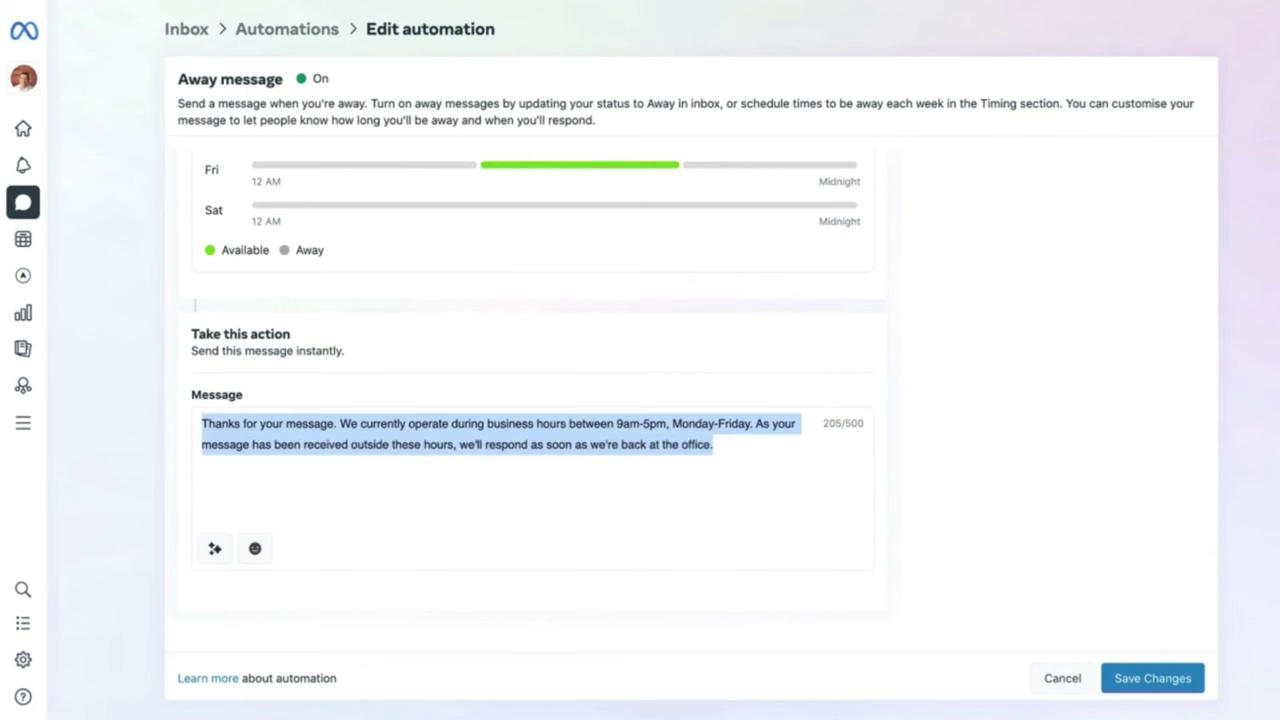
{"action": "left_click", "coordinate": [621, 492]}
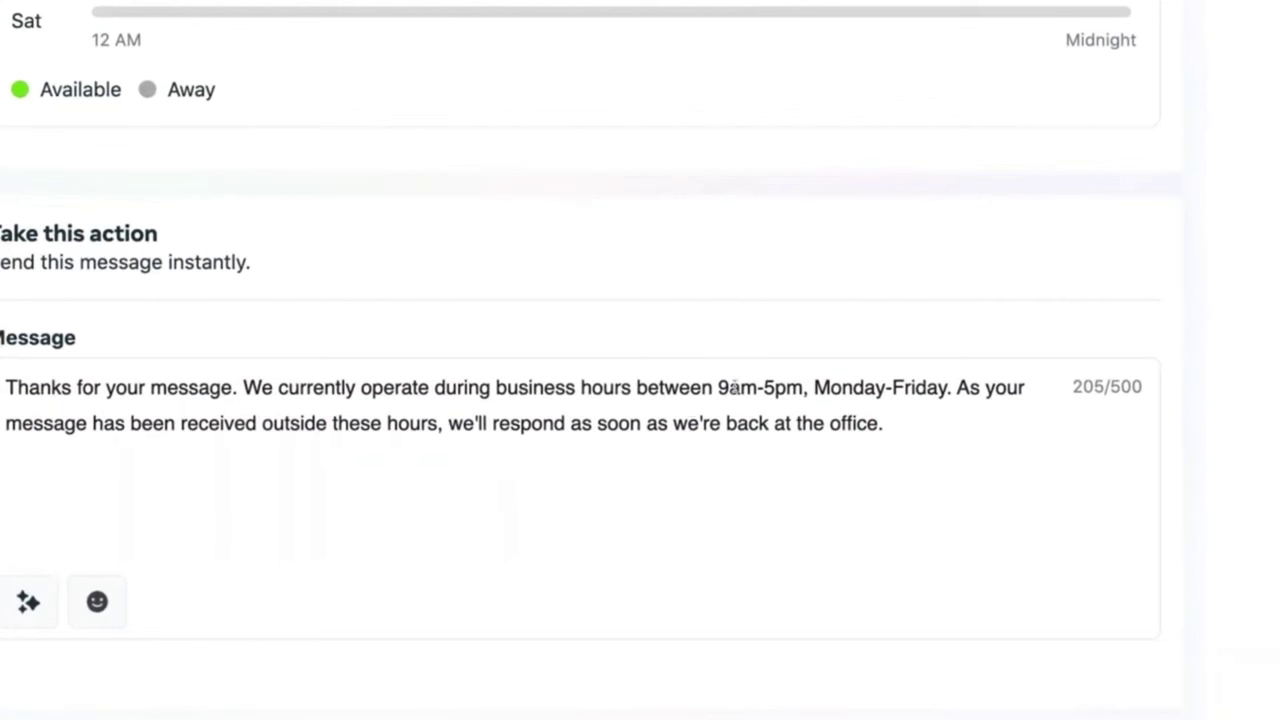
{"action": "left_click_drag", "start_coordinate": [718, 387], "coordinate": [788, 387]}
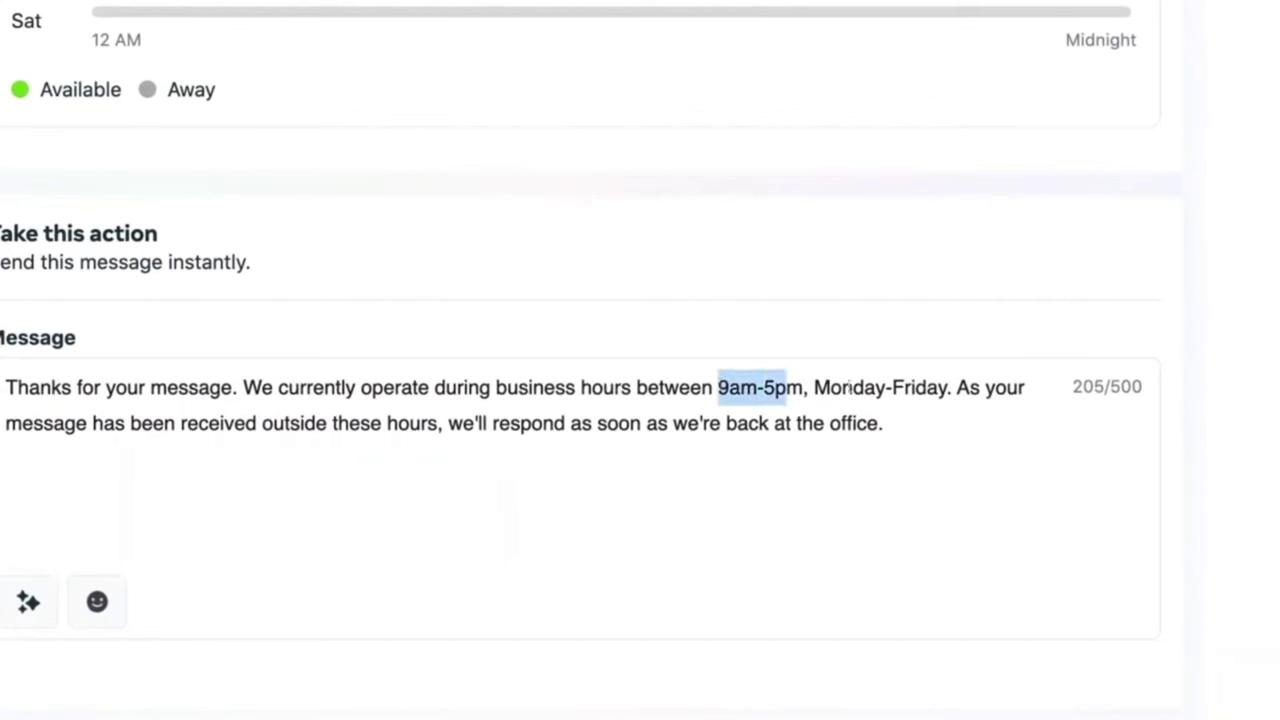
{"action": "left_click_drag", "start_coordinate": [946, 387], "coordinate": [812, 387]}
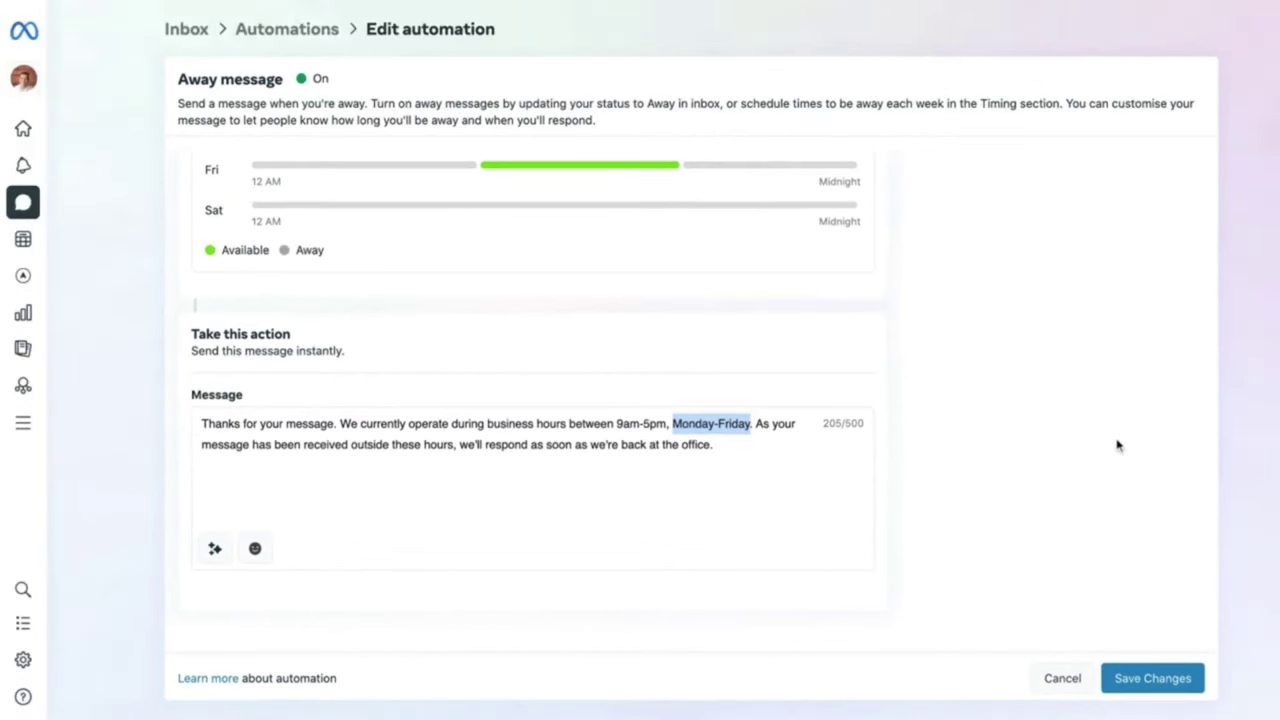
{"action": "left_click", "coordinate": [1157, 680]}
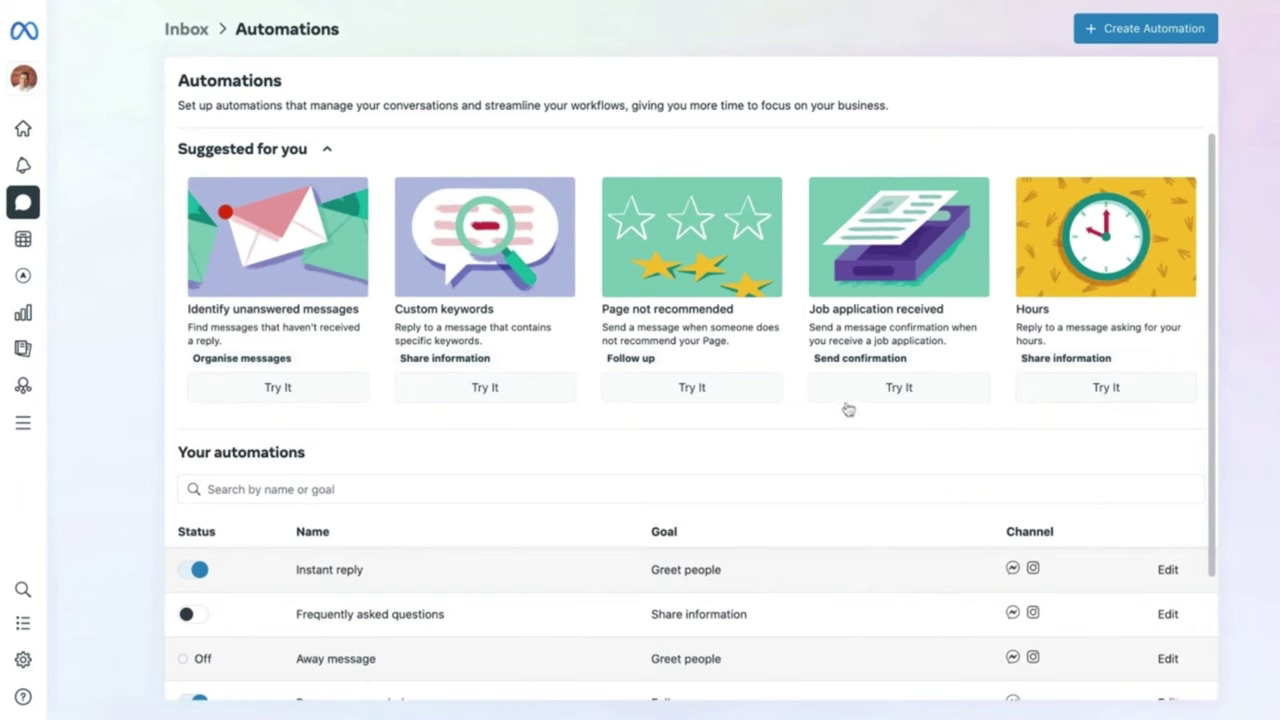
- Turn the Instant reply automation off and back on
{"action": "scroll", "coordinate": [808, 431], "scroll_direction": "down", "scroll_amount": 3}
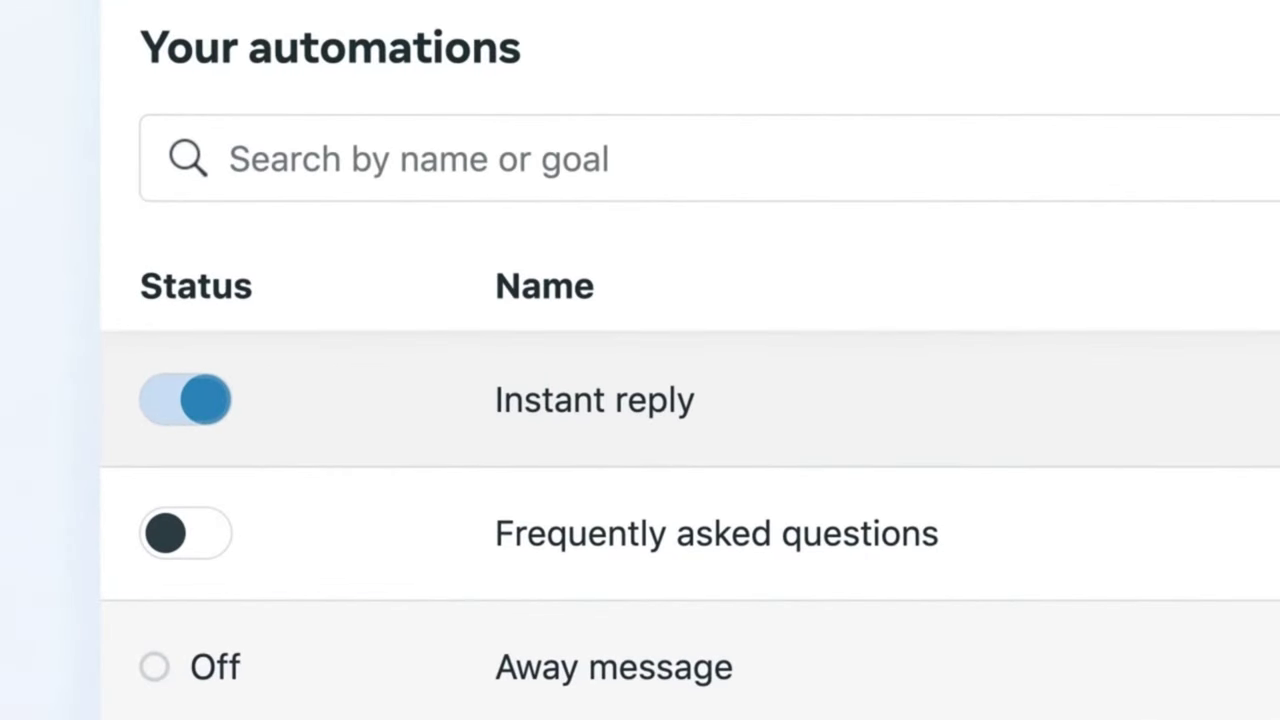
{"action": "left_click", "coordinate": [166, 405]}
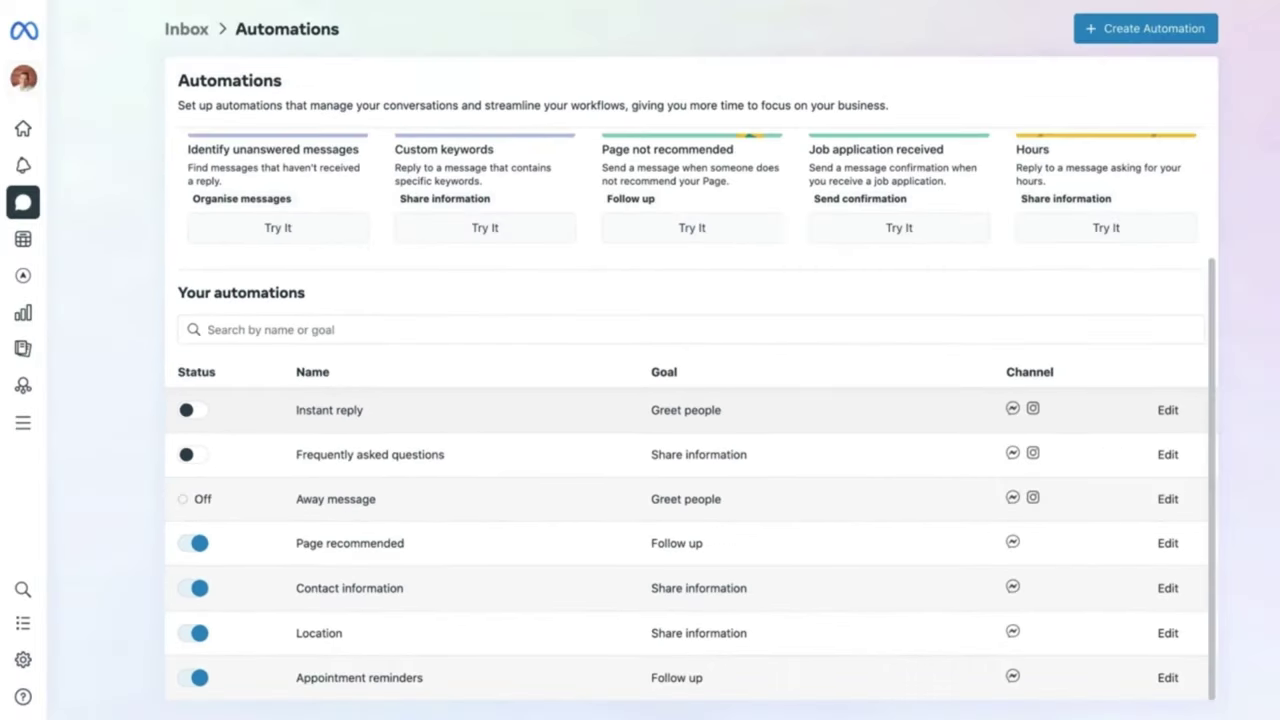
{"action": "left_click", "coordinate": [188, 414]}
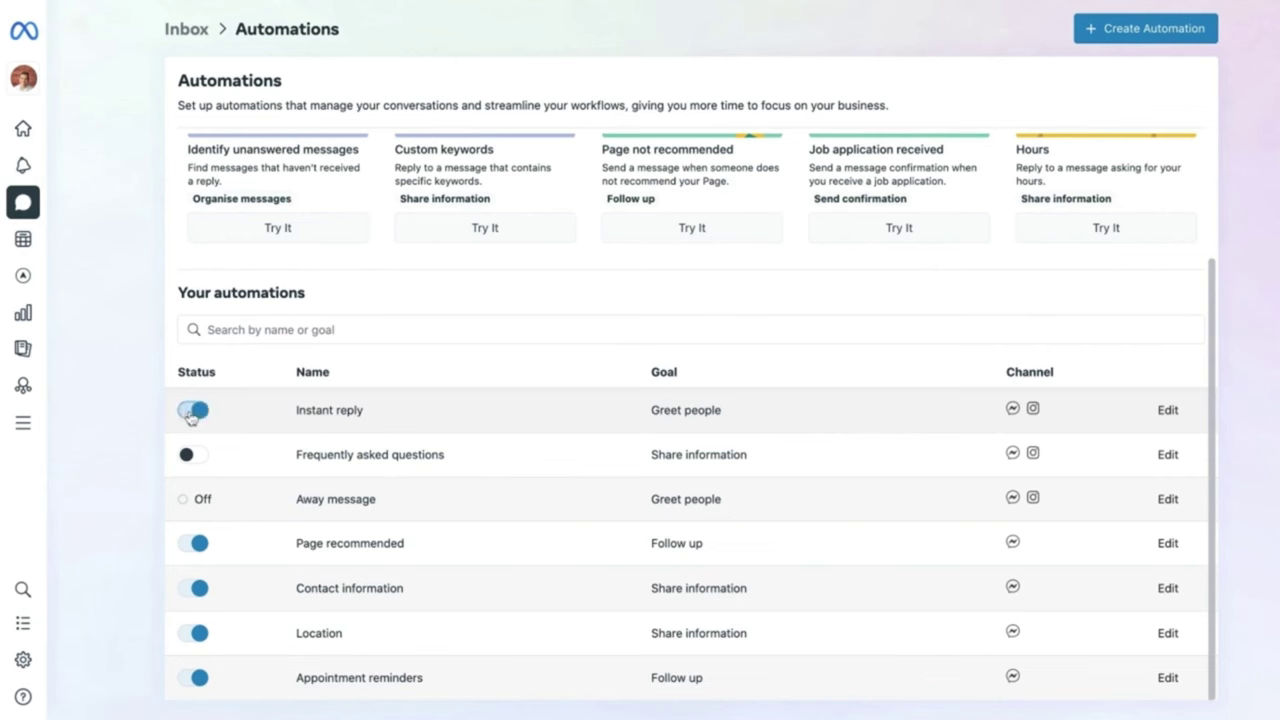
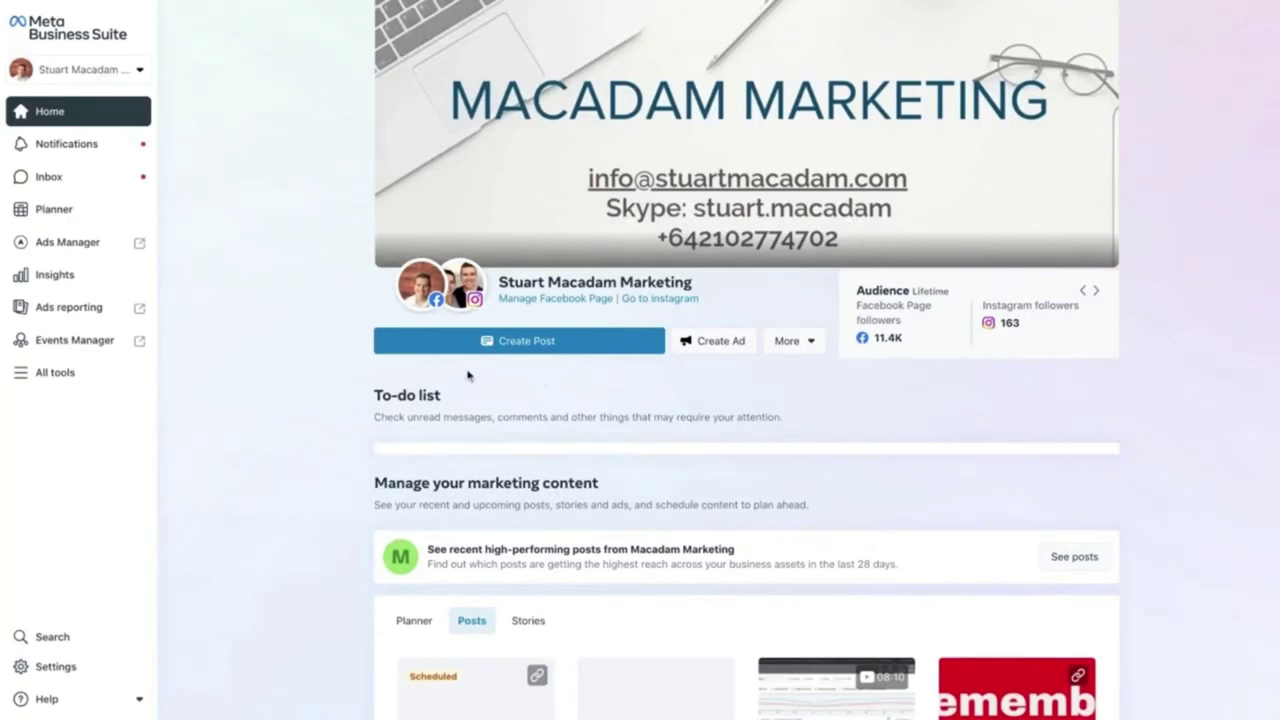
- Start creating an ad from the home page and look through the available ad goals
{"action": "left_click", "coordinate": [716, 341]}
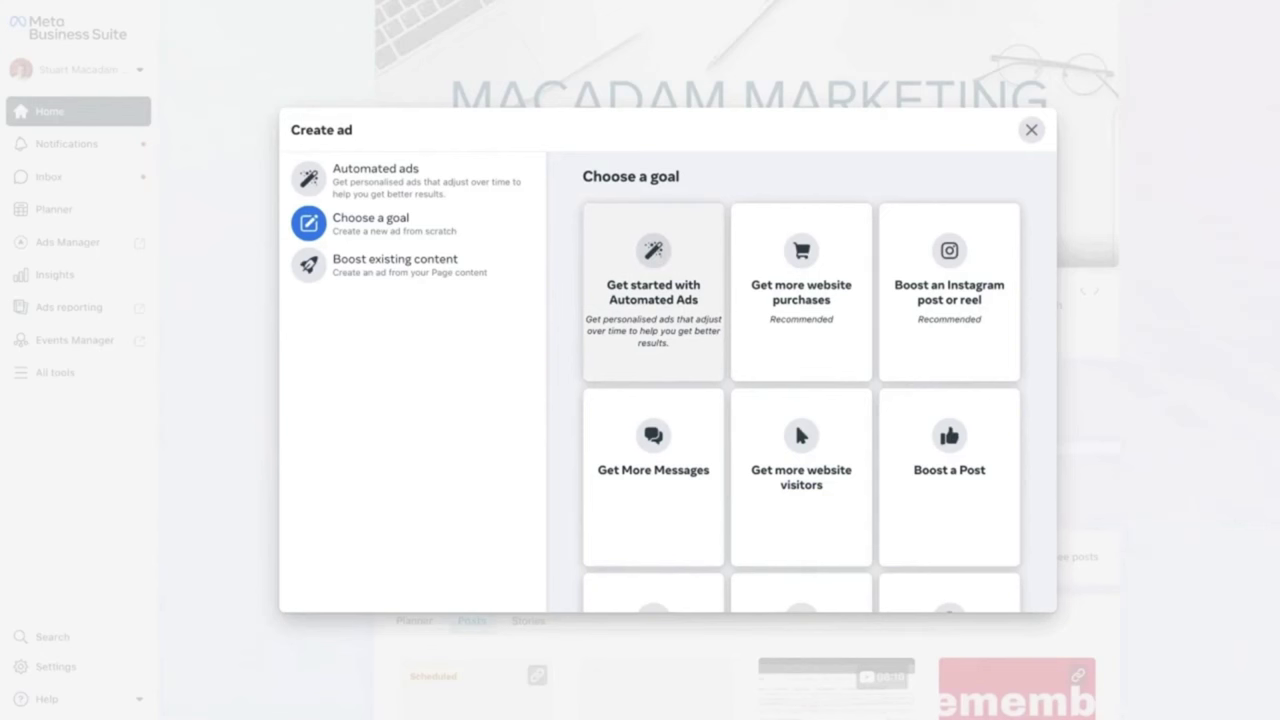
{"action": "scroll", "coordinate": [845, 239], "scroll_direction": "down", "scroll_amount": 2}
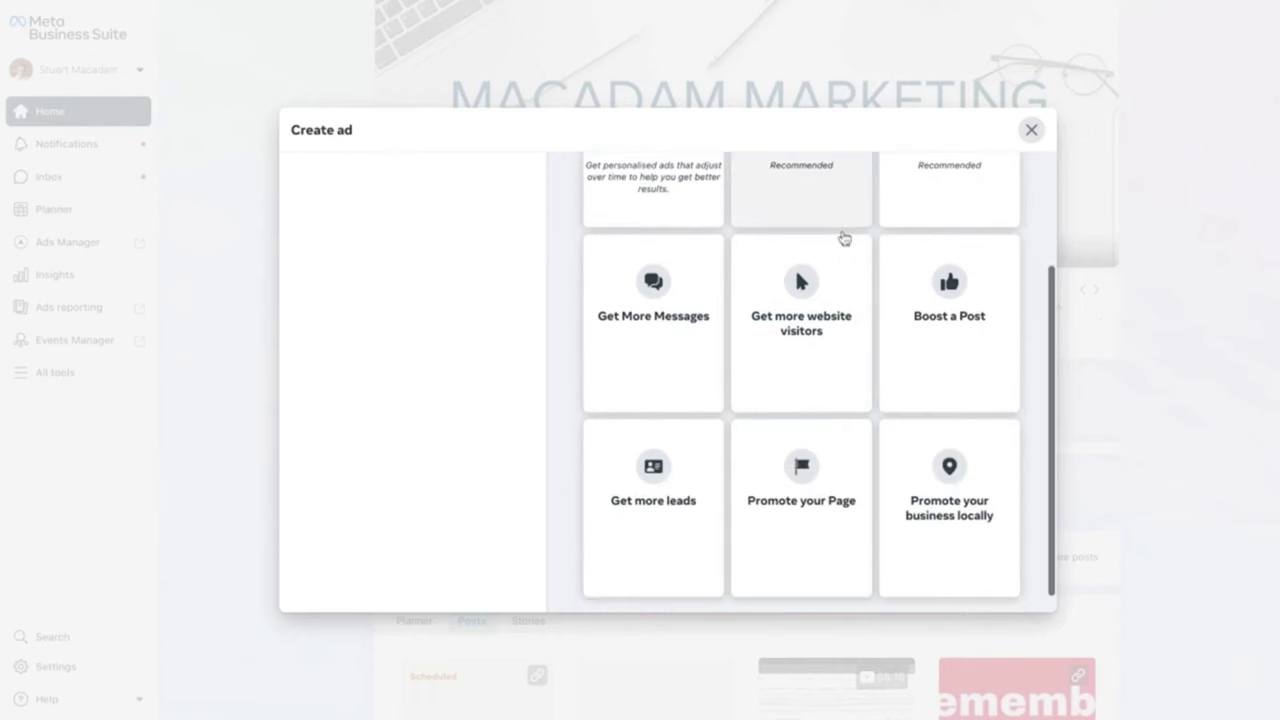
{"action": "scroll", "coordinate": [845, 239], "scroll_direction": "up", "scroll_amount": 2}
{"action": "scroll", "coordinate": [935, 400], "scroll_direction": "down", "scroll_amount": 2}
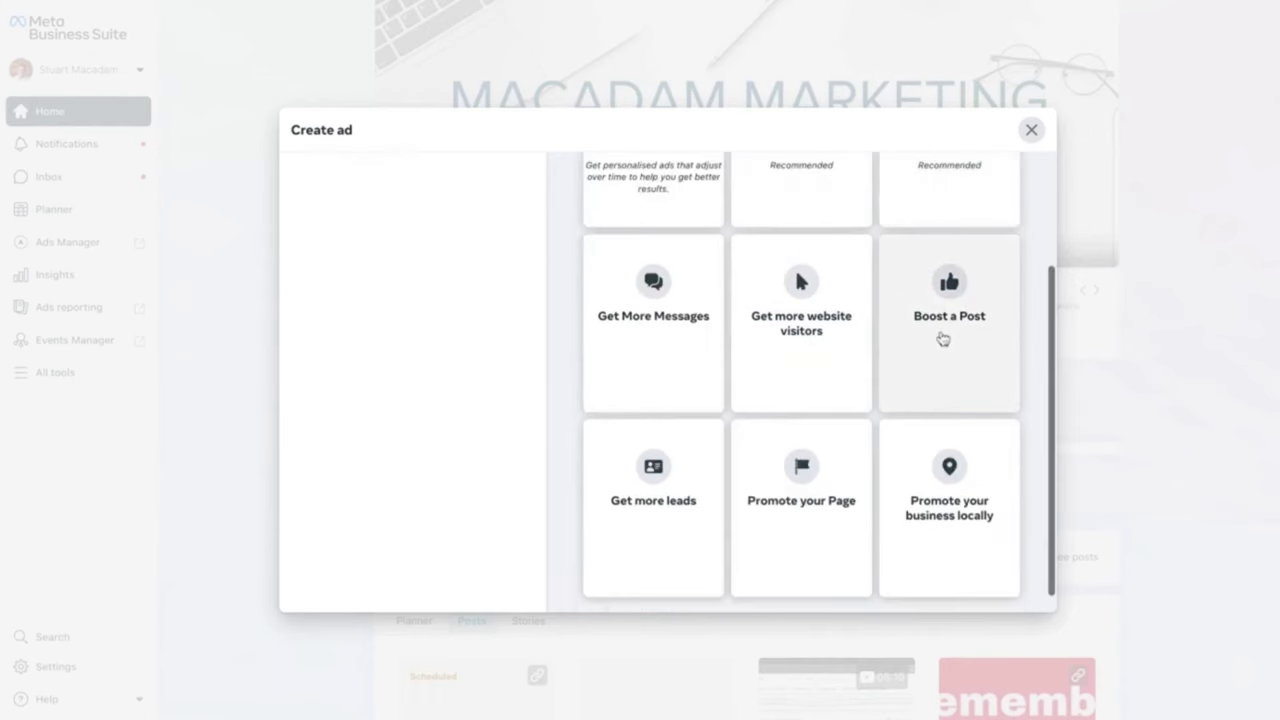
- Review the ad goals, choose Get more leads, and collect contact info on Facebook
{"action": "scroll", "coordinate": [942, 339], "scroll_direction": "up", "scroll_amount": 2}
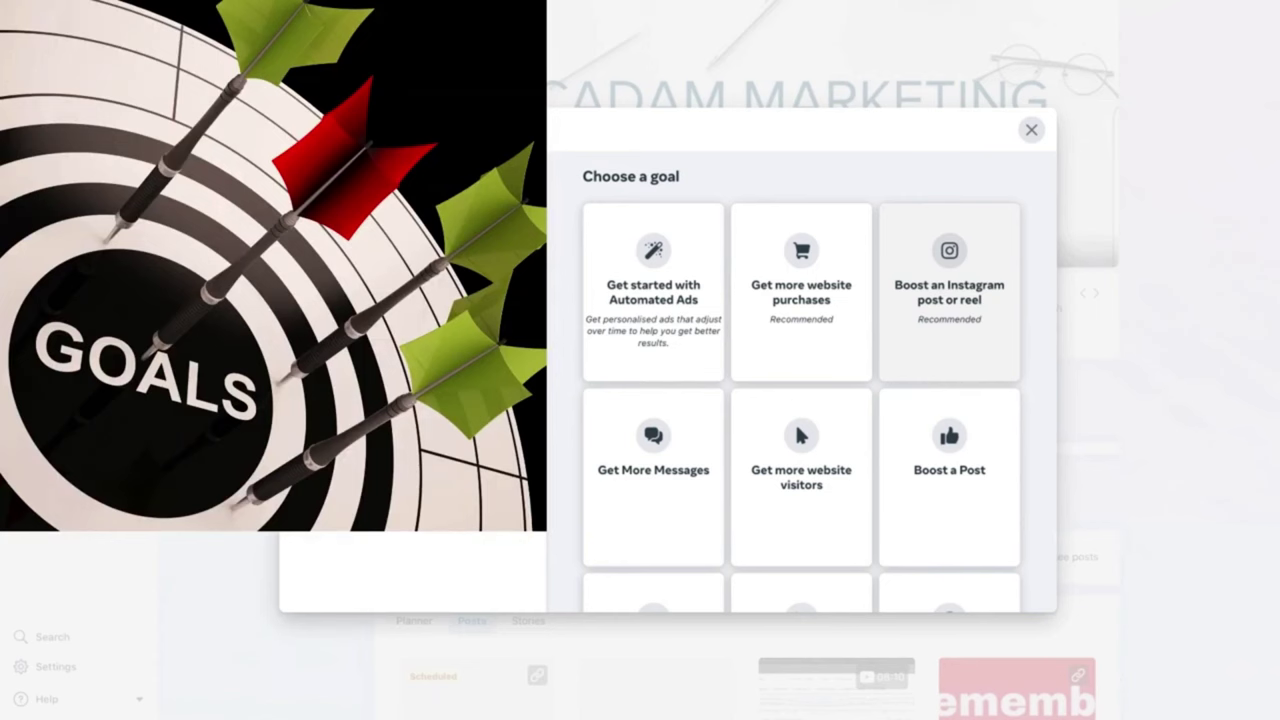
{"action": "scroll", "coordinate": [920, 470], "scroll_direction": "down", "scroll_amount": 2}
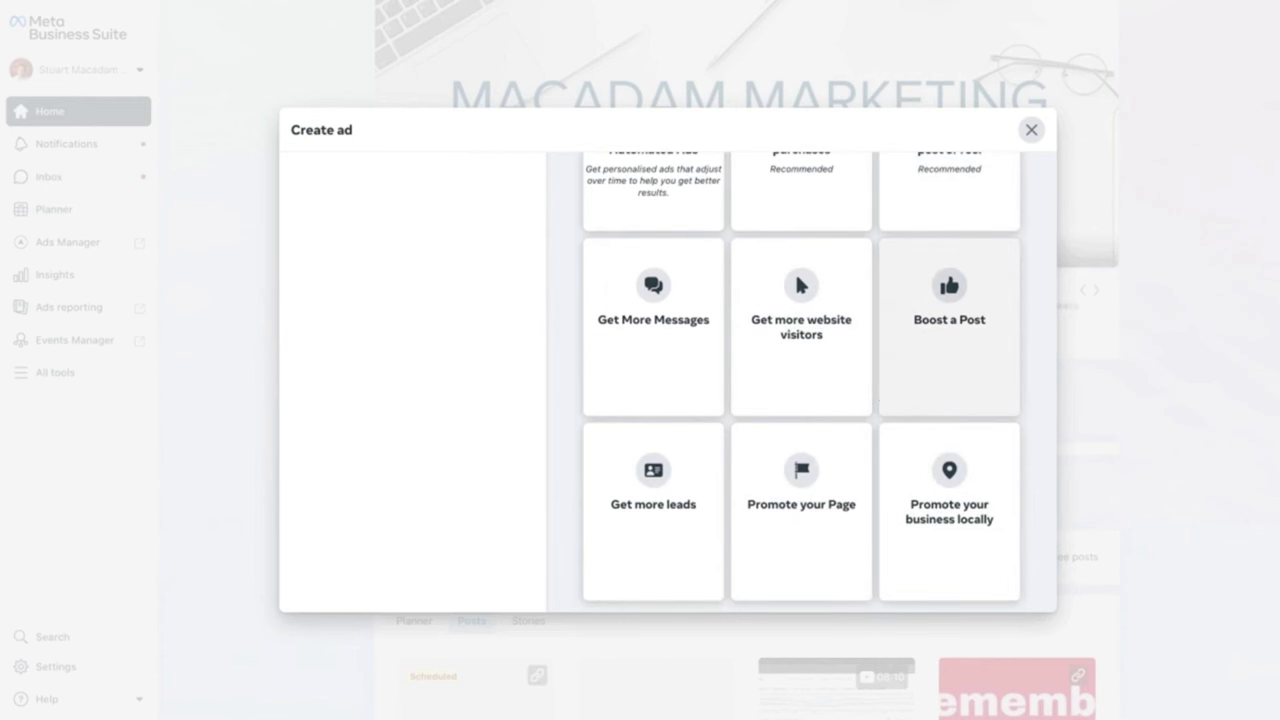
{"action": "scroll", "coordinate": [668, 380], "scroll_direction": "up", "scroll_amount": 2}
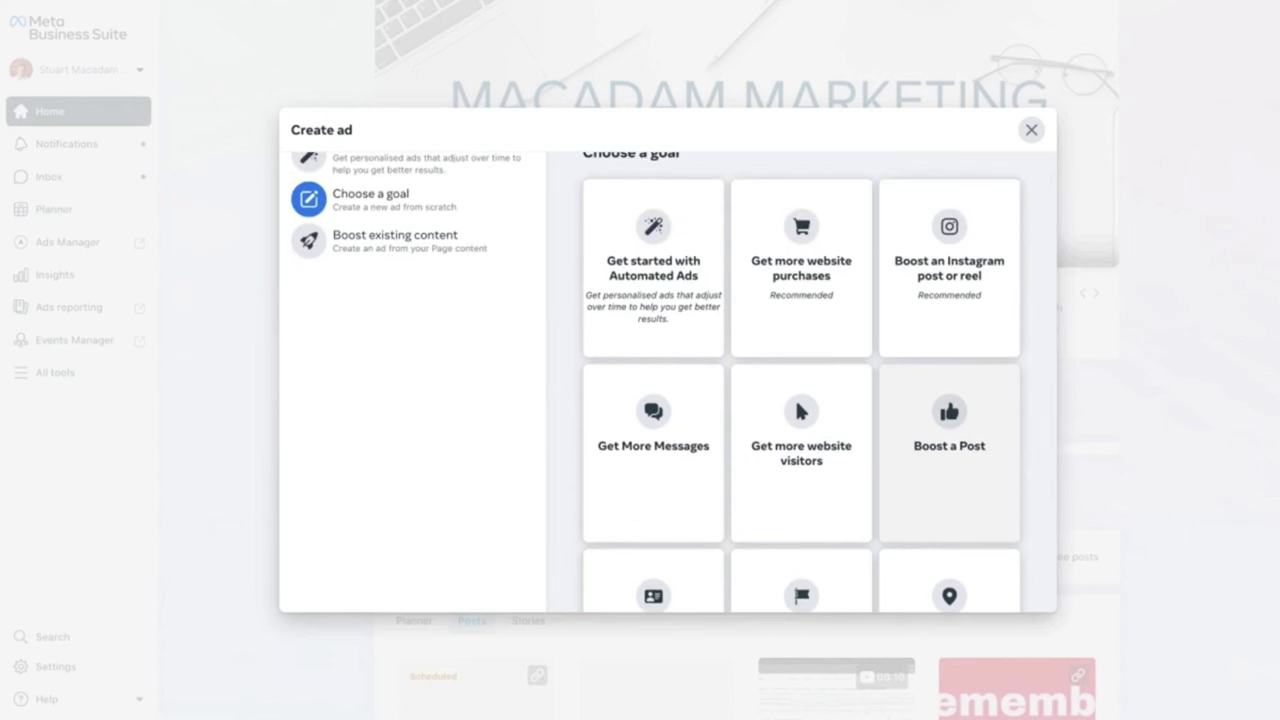
{"action": "scroll", "coordinate": [795, 285], "scroll_direction": "down", "scroll_amount": 2}
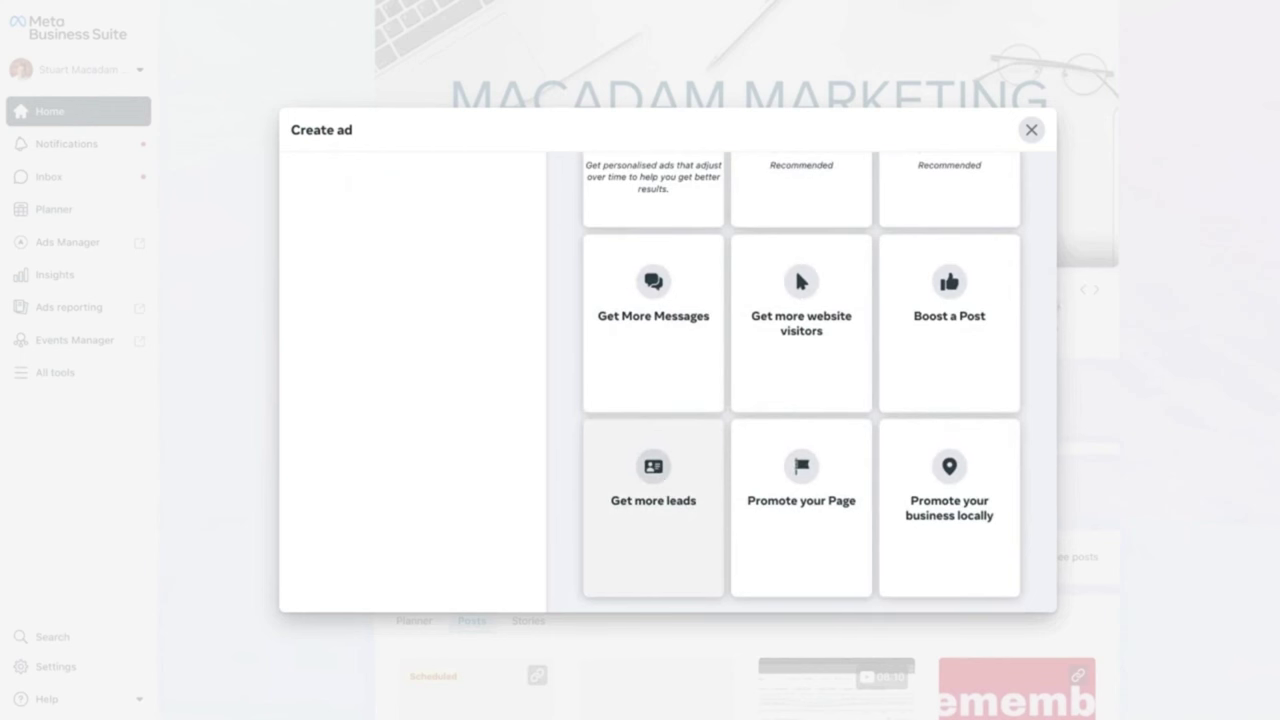
{"action": "left_click", "coordinate": [653, 490]}
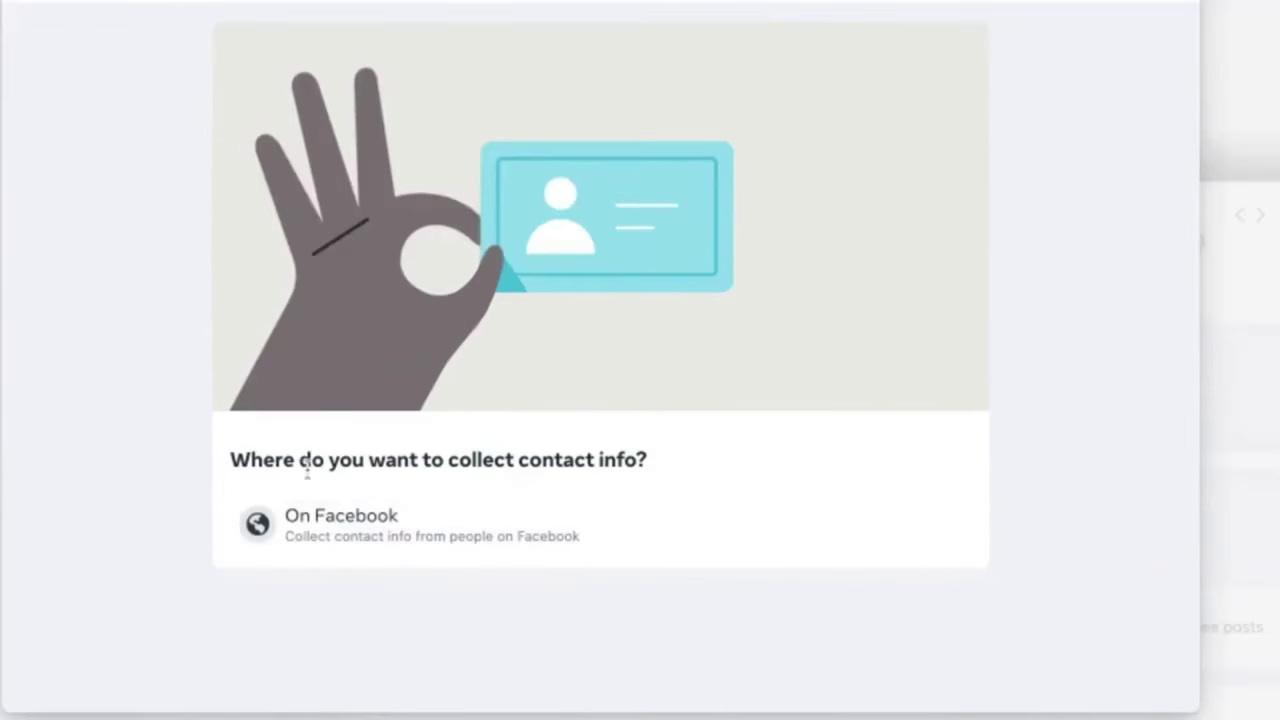
{"action": "left_click", "coordinate": [330, 540]}
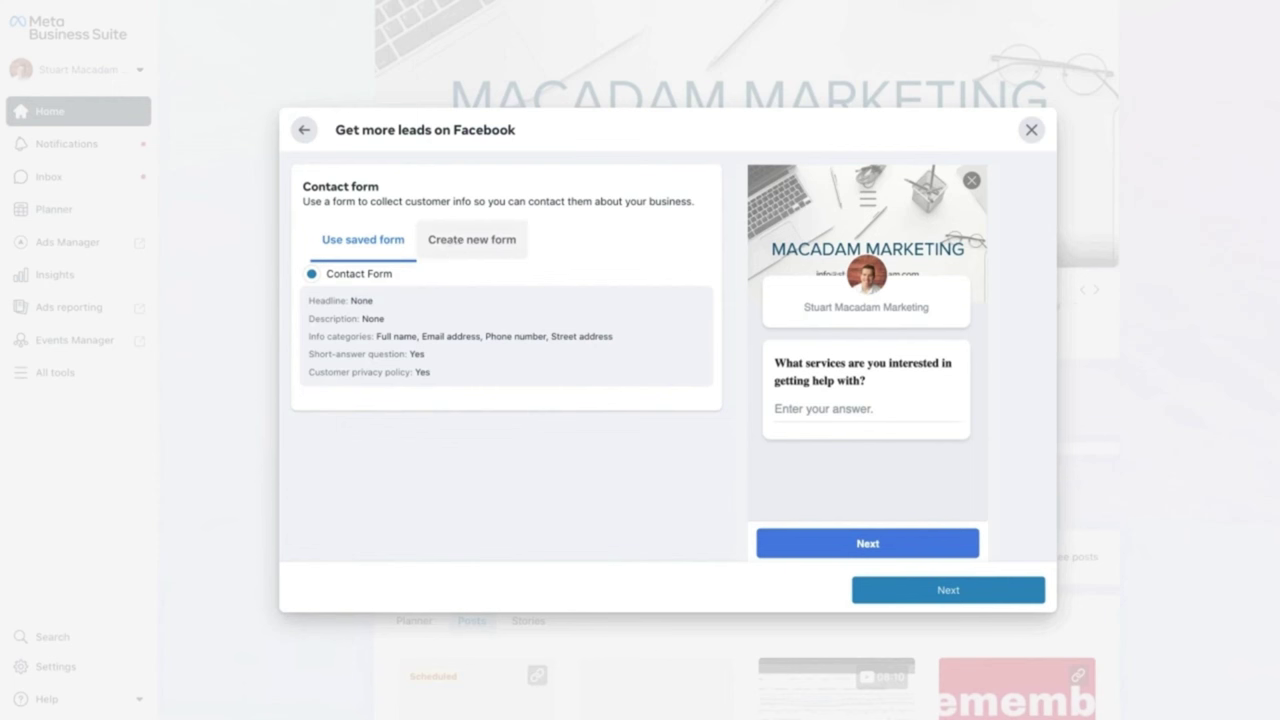
- Create a new contact form for the lead ad and name it "Test Form"
{"action": "left_click", "coordinate": [471, 239]}
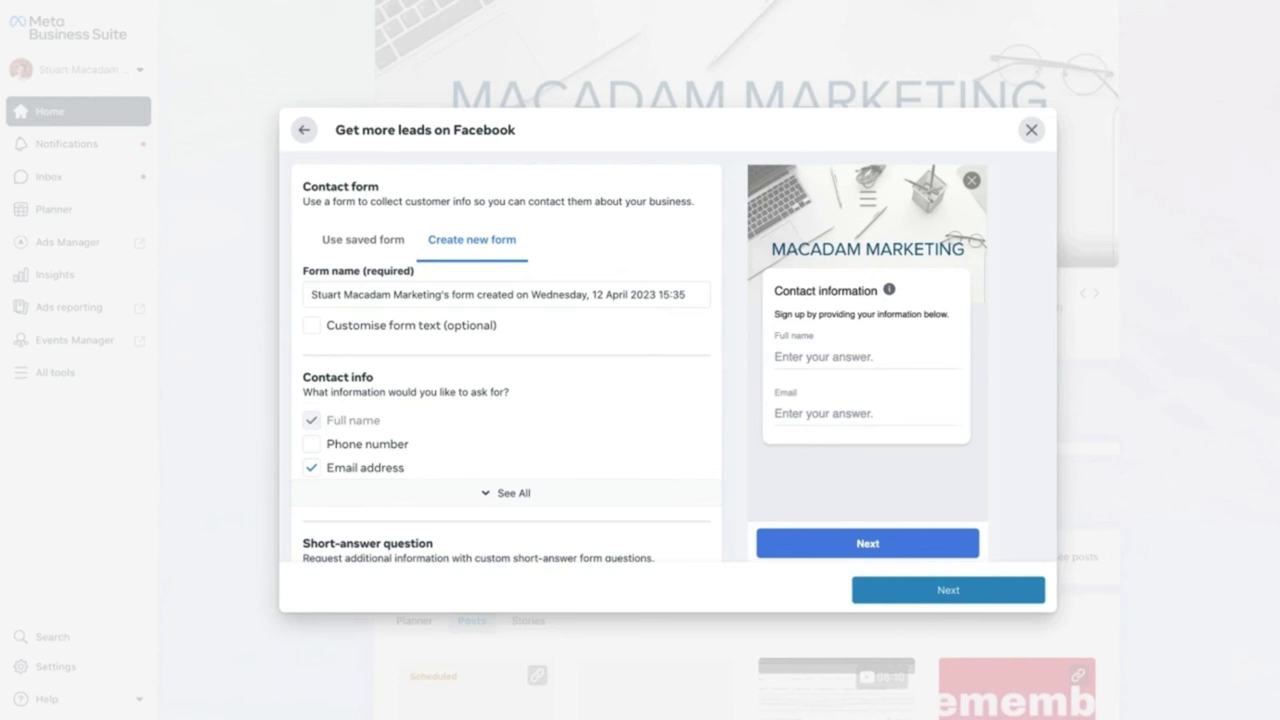
{"action": "left_click", "coordinate": [689, 296]}
{"action": "key", "text": "ctrl+a"}
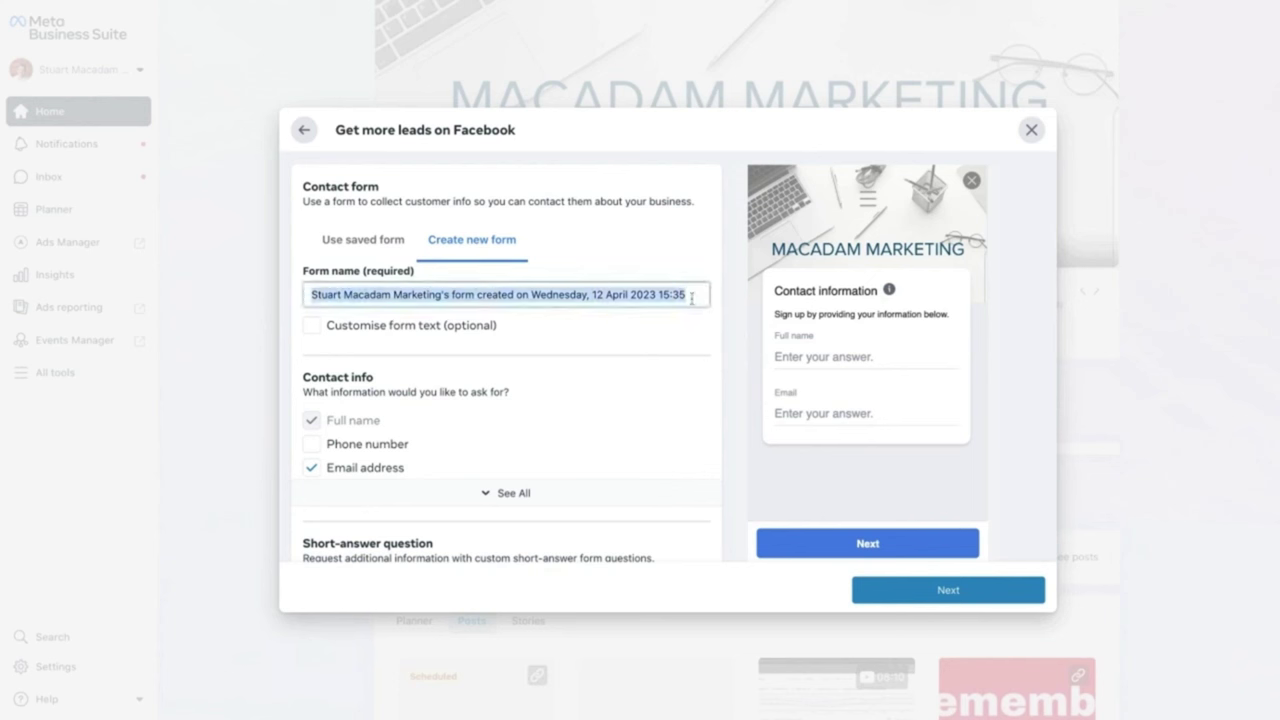
{"action": "type", "text": "Test Form"}
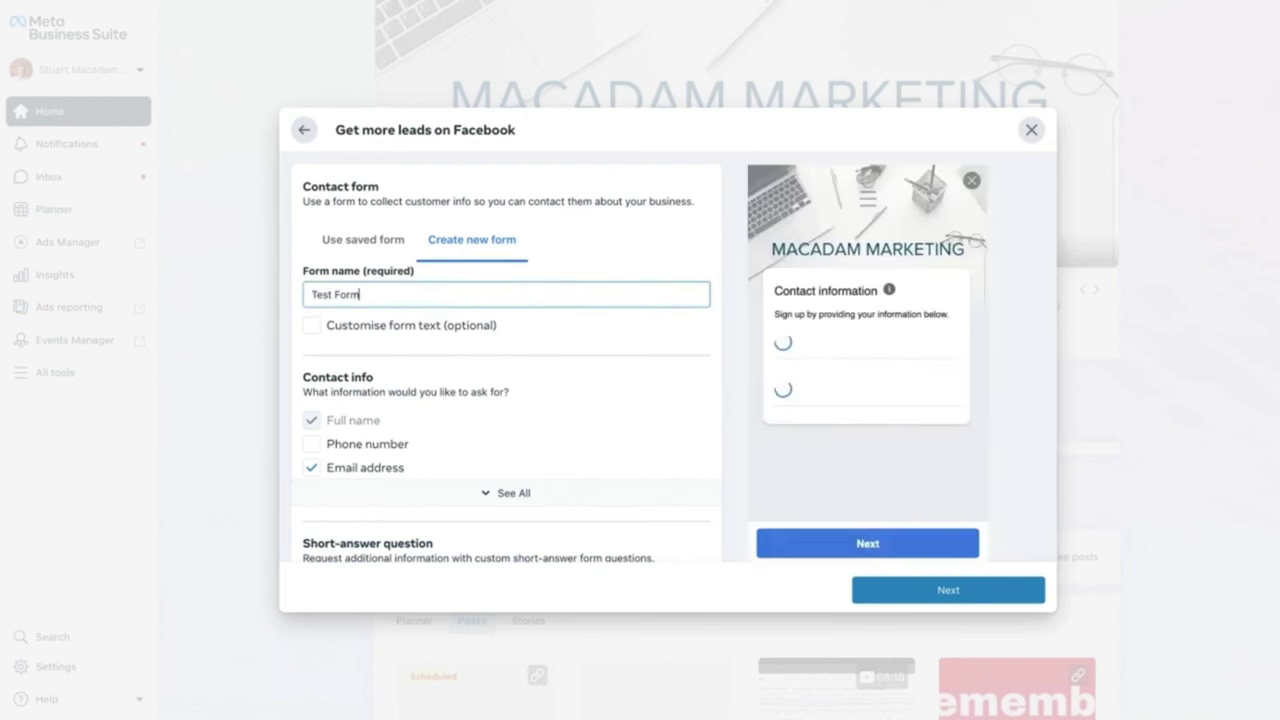
- Expand the full list of contact info fields and add Phone number, Job title and Company name to the form
{"action": "scroll", "coordinate": [455, 435], "scroll_direction": "down", "scroll_amount": 1}
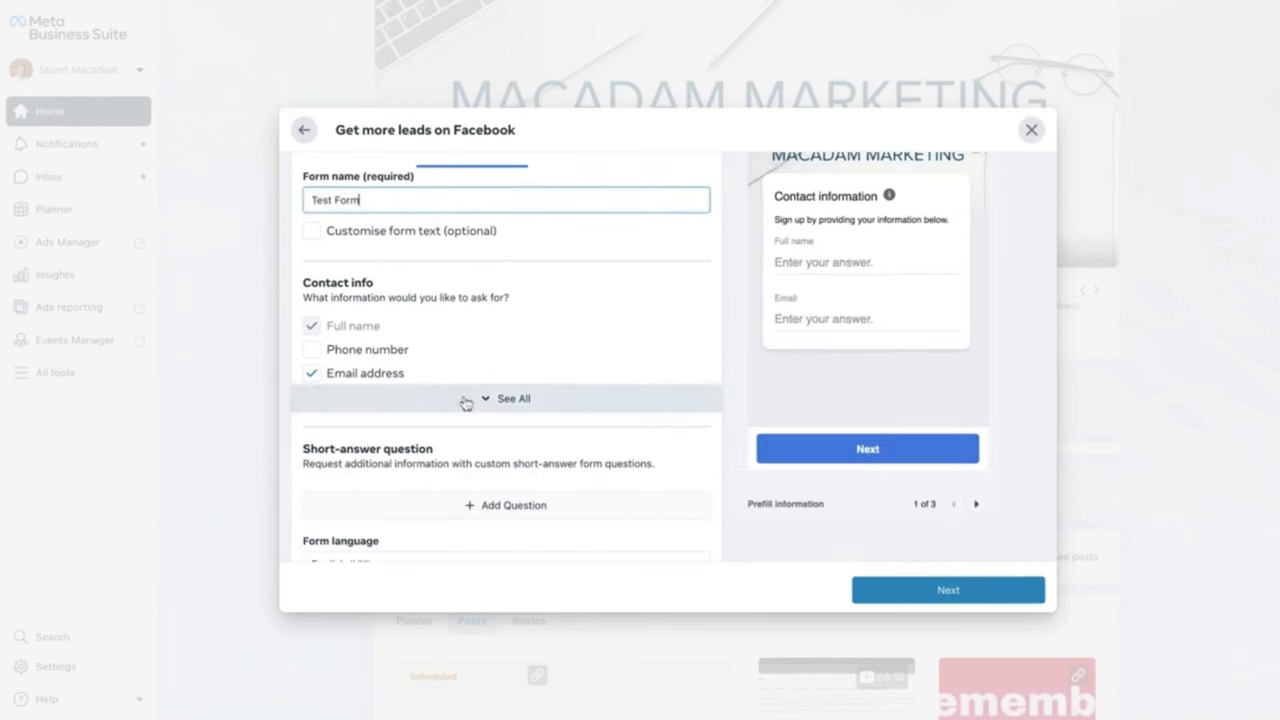
{"action": "left_click", "coordinate": [465, 401]}
{"action": "scroll", "coordinate": [513, 346], "scroll_direction": "down", "scroll_amount": 1}
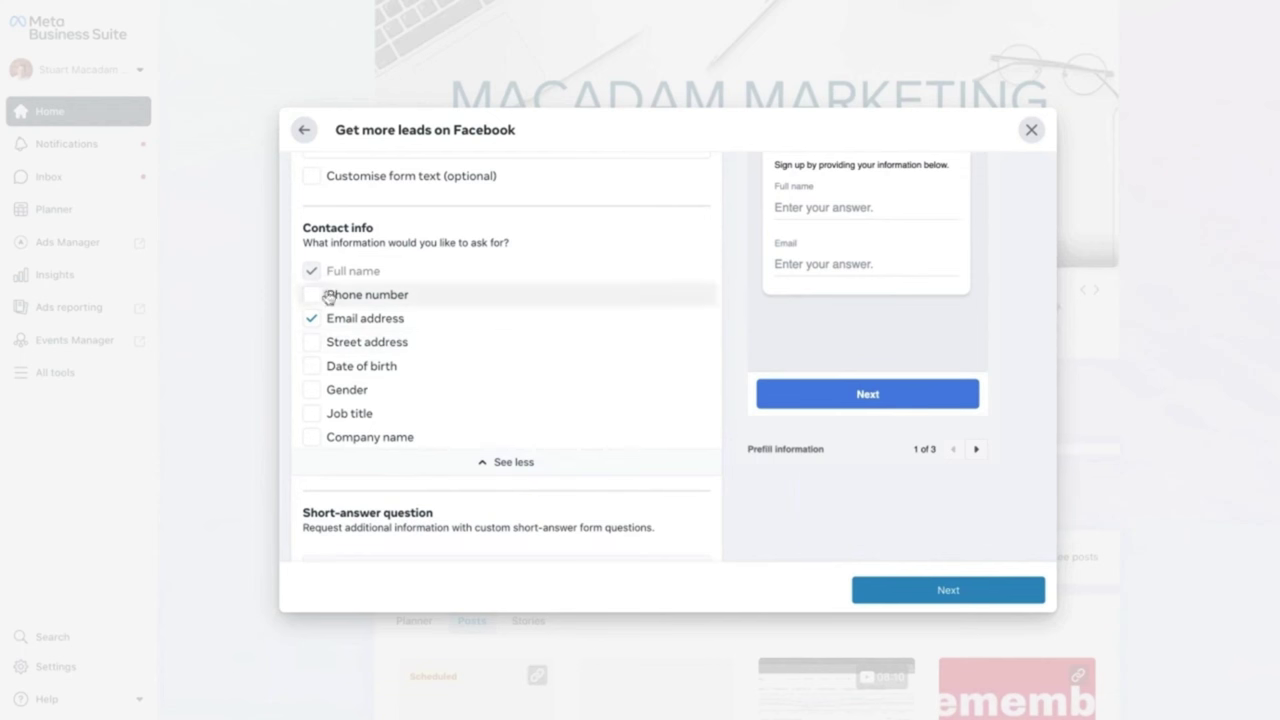
{"action": "scroll", "coordinate": [866, 281], "scroll_direction": "up", "scroll_amount": 3}
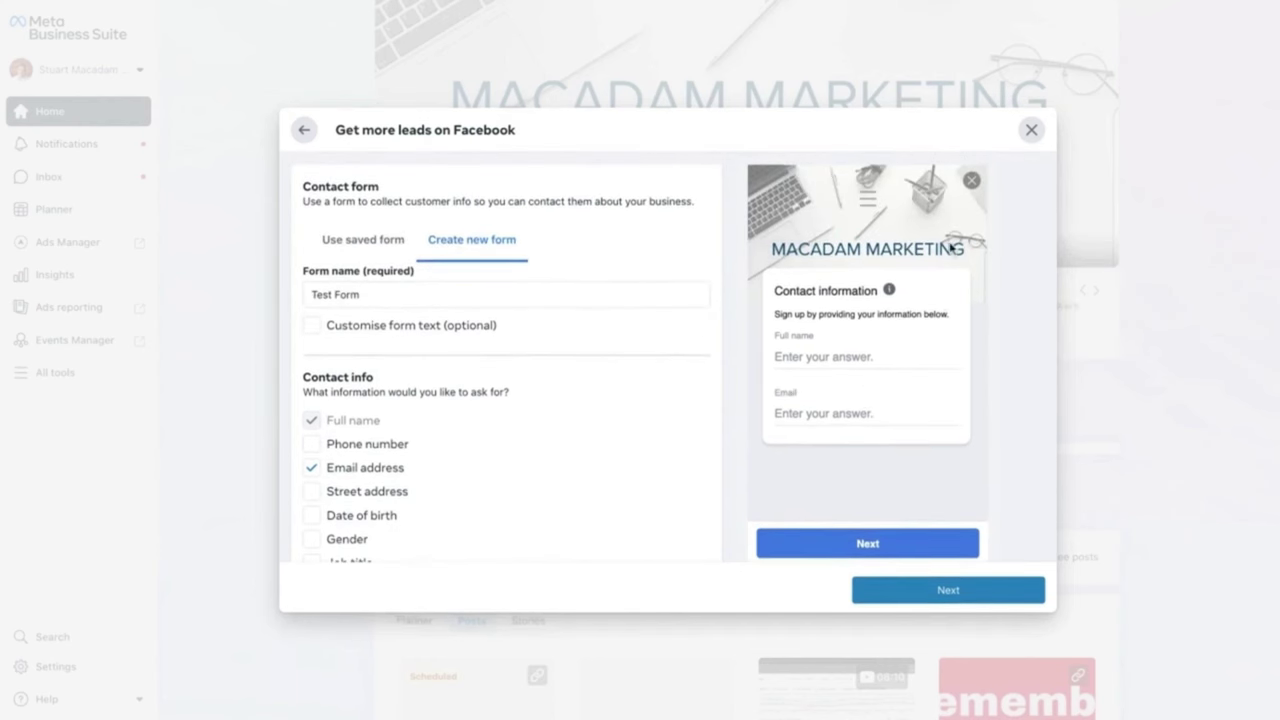
{"action": "scroll", "coordinate": [951, 248], "scroll_direction": "down", "scroll_amount": 2}
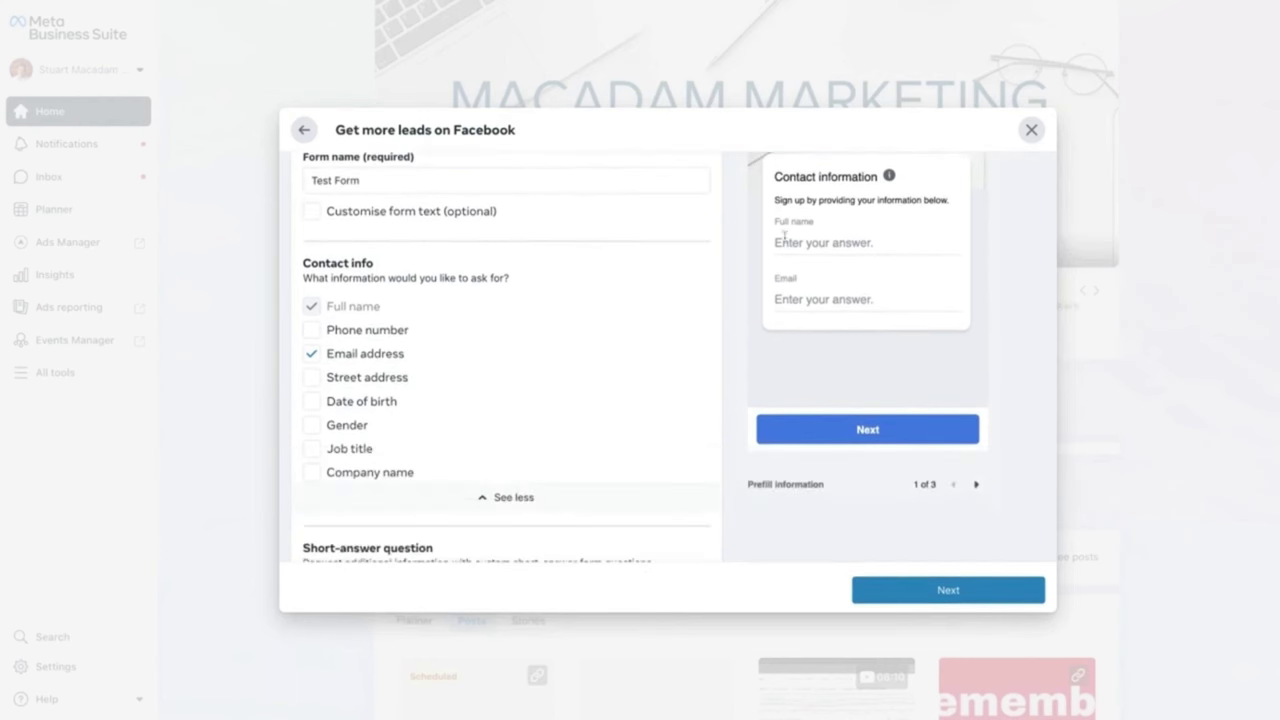
{"action": "left_click", "coordinate": [311, 332]}
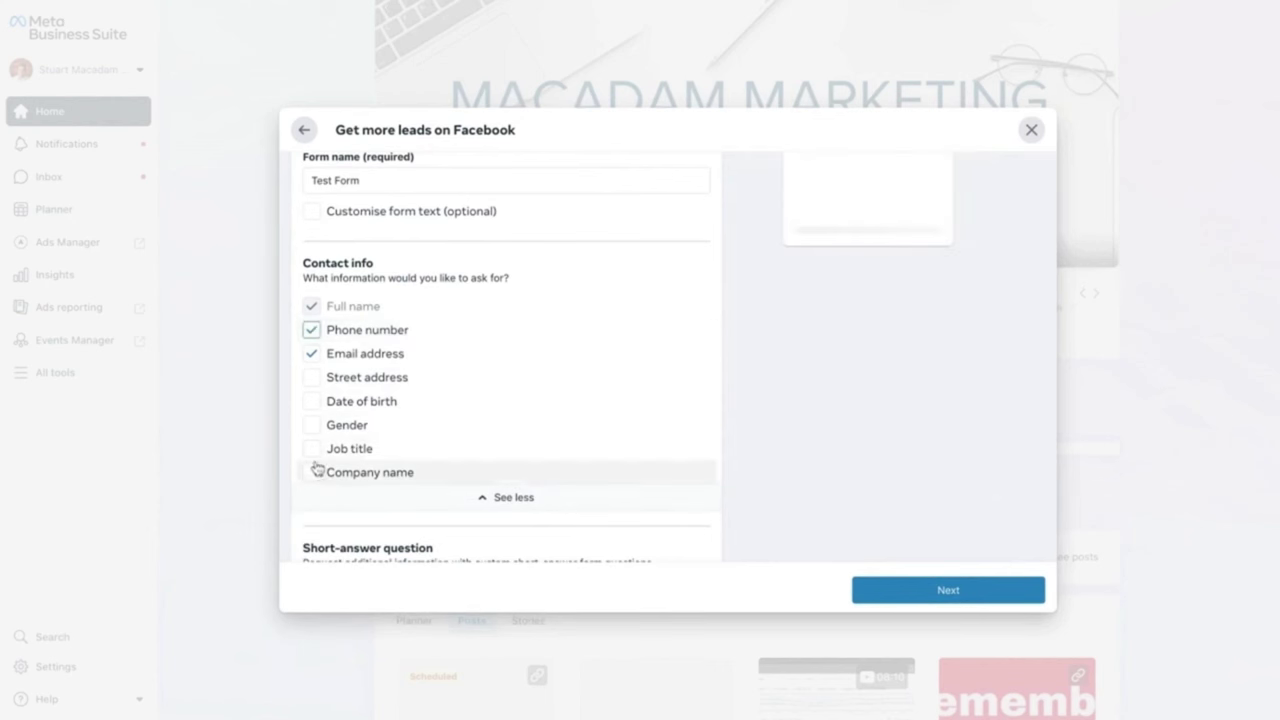
{"action": "left_click", "coordinate": [311, 448]}
{"action": "left_click", "coordinate": [312, 471]}
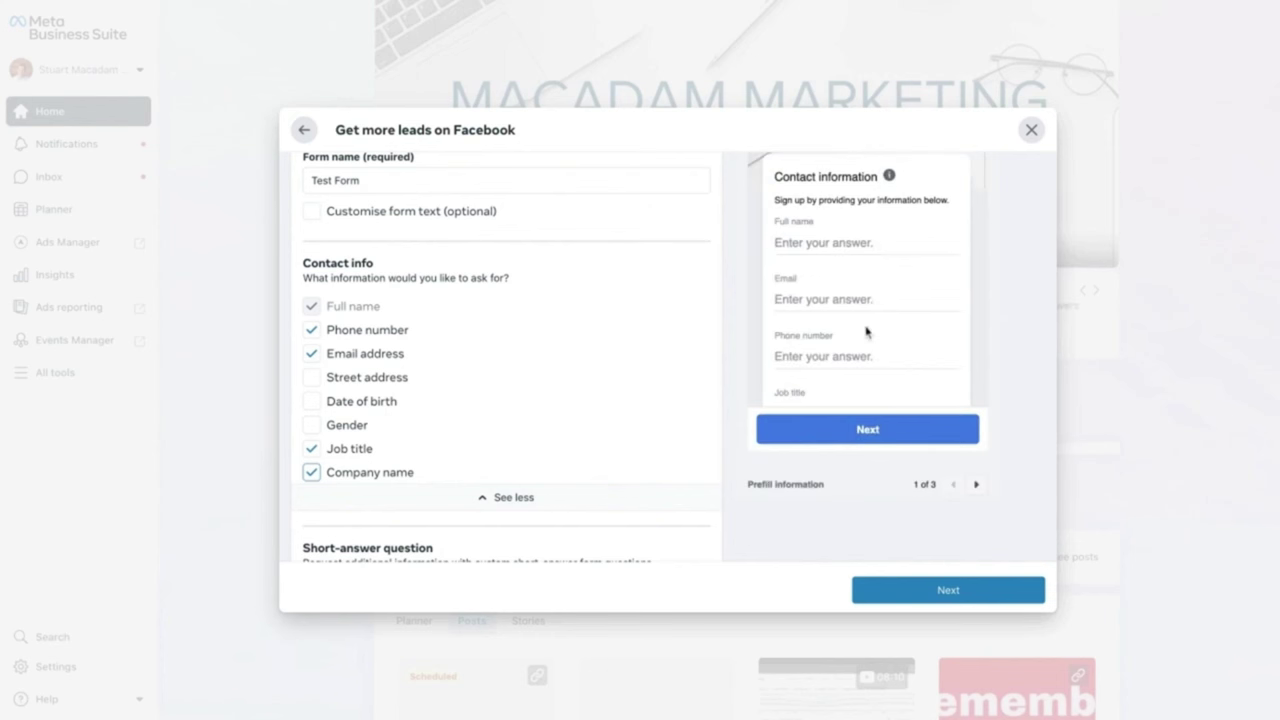
- Add the short-answer question "How much do you spend on paid ads every month?" to the form
{"action": "scroll", "coordinate": [866, 332], "scroll_direction": "up", "scroll_amount": 2}
{"action": "scroll", "coordinate": [809, 329], "scroll_direction": "down", "scroll_amount": 4}
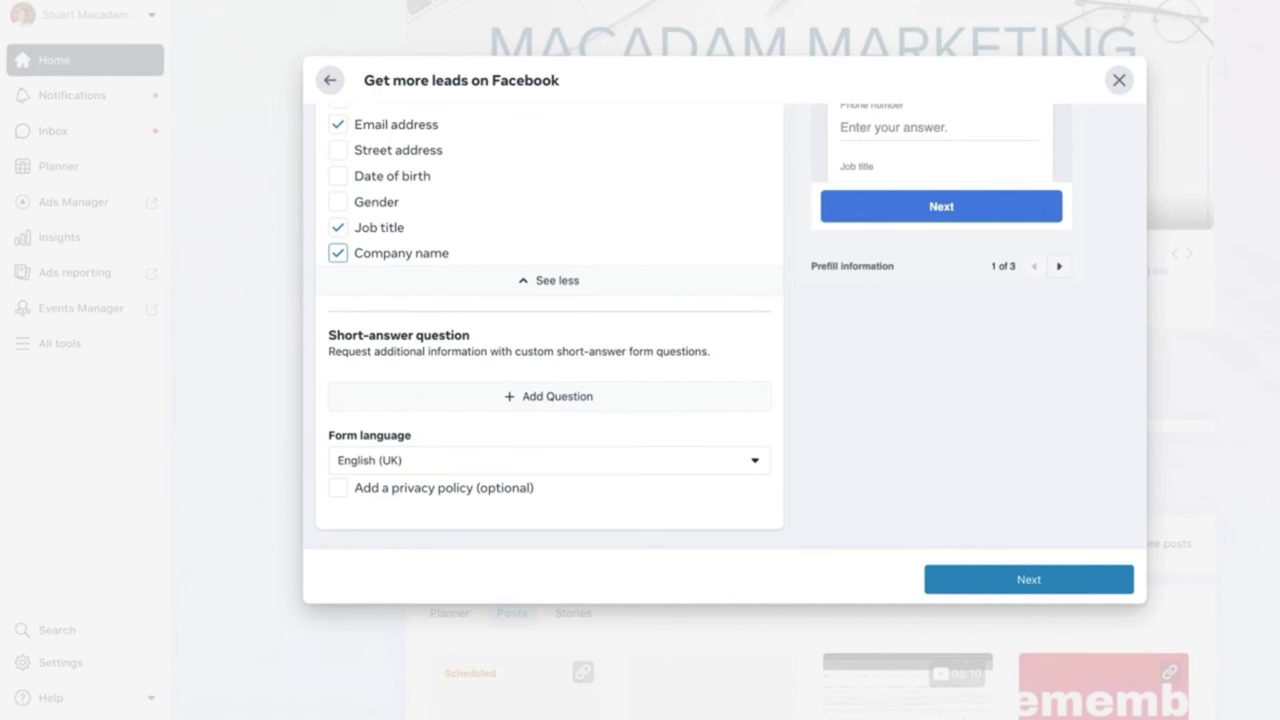
{"action": "left_click", "coordinate": [557, 396]}
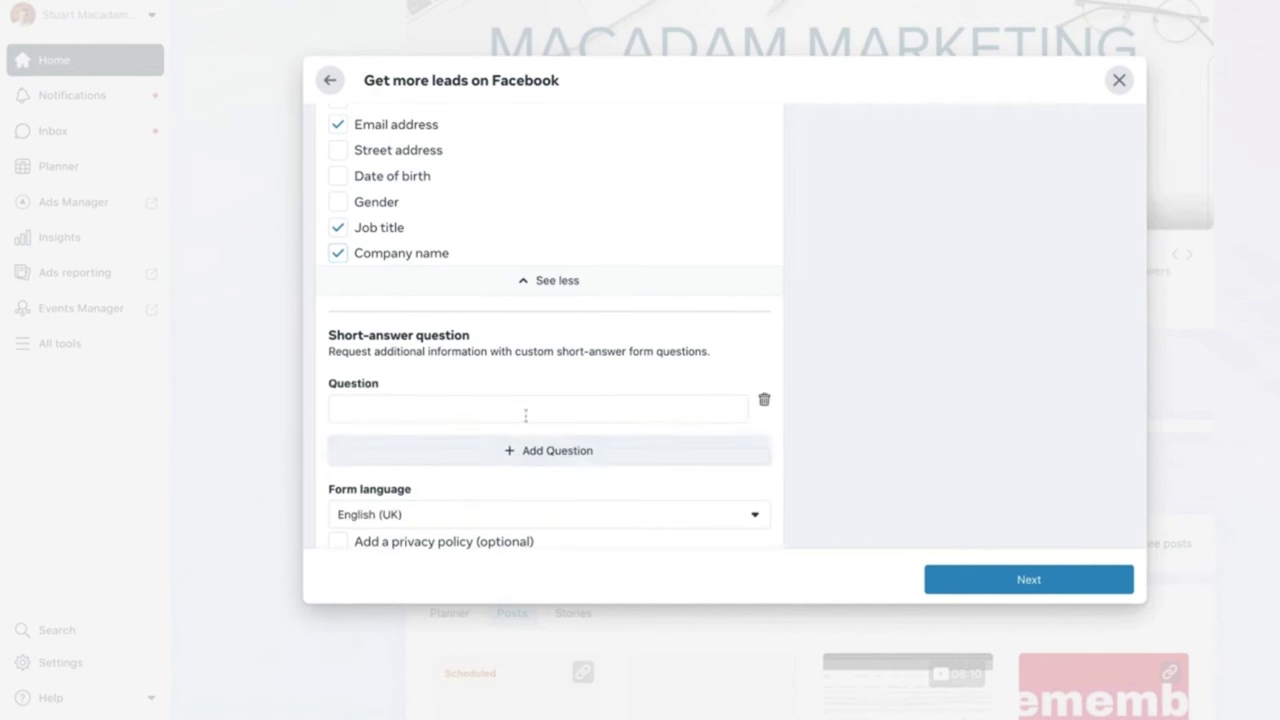
{"action": "left_click", "coordinate": [437, 411]}
{"action": "type", "text": "How"}
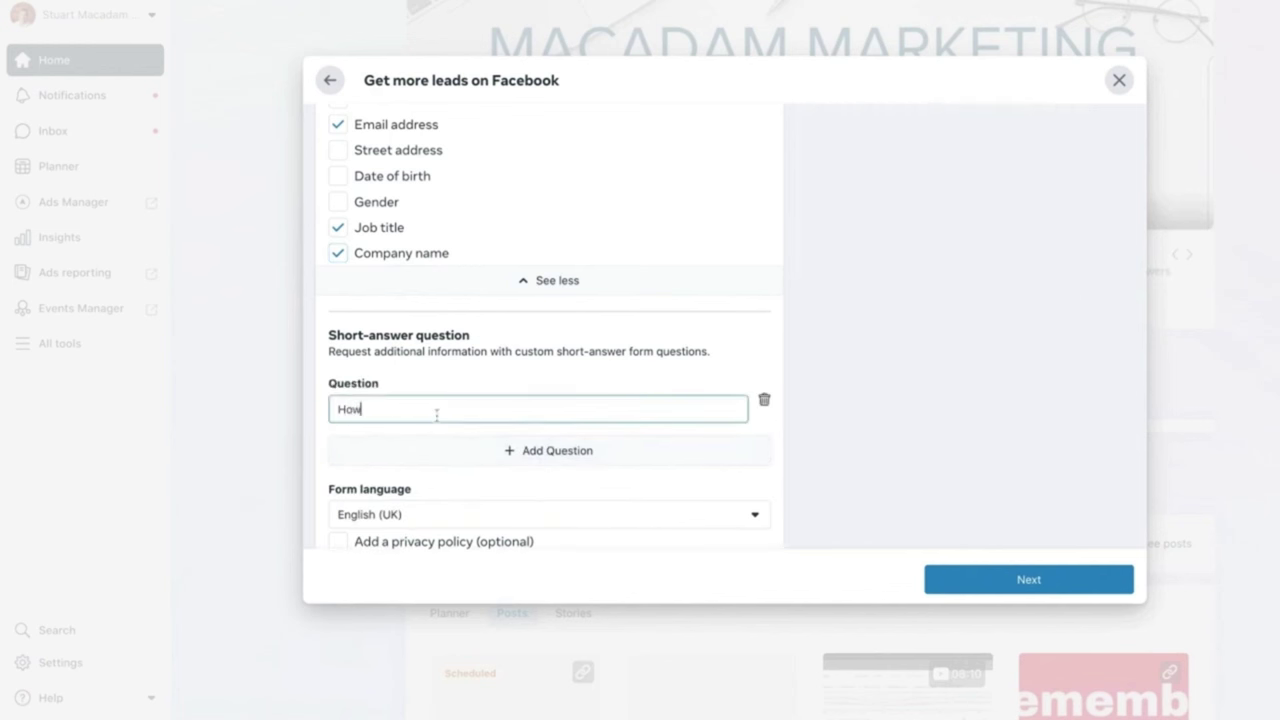
{"action": "type", "text": " much do you spend on paid ads"}
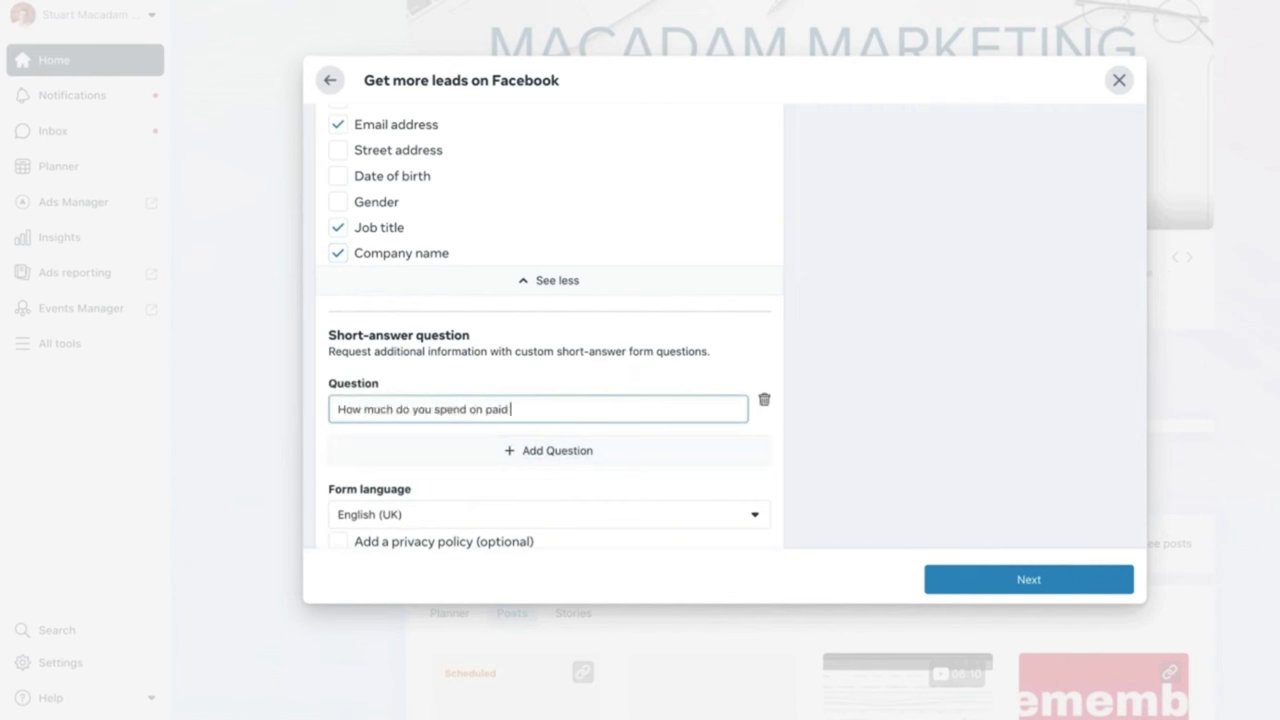
{"action": "type", "text": " every month?"}
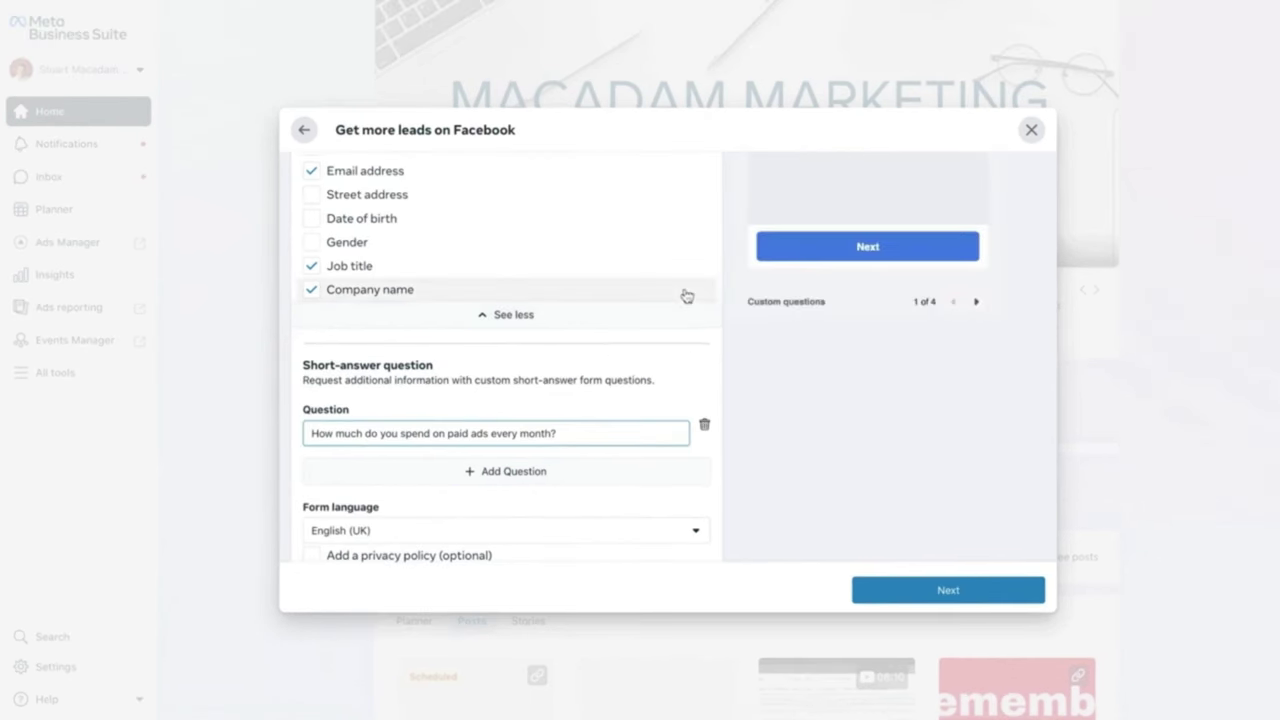
- Examine the form preview page by page, from the custom question through contact information and privacy review to the message for leads
{"action": "scroll", "coordinate": [686, 306], "scroll_direction": "up", "scroll_amount": 3}
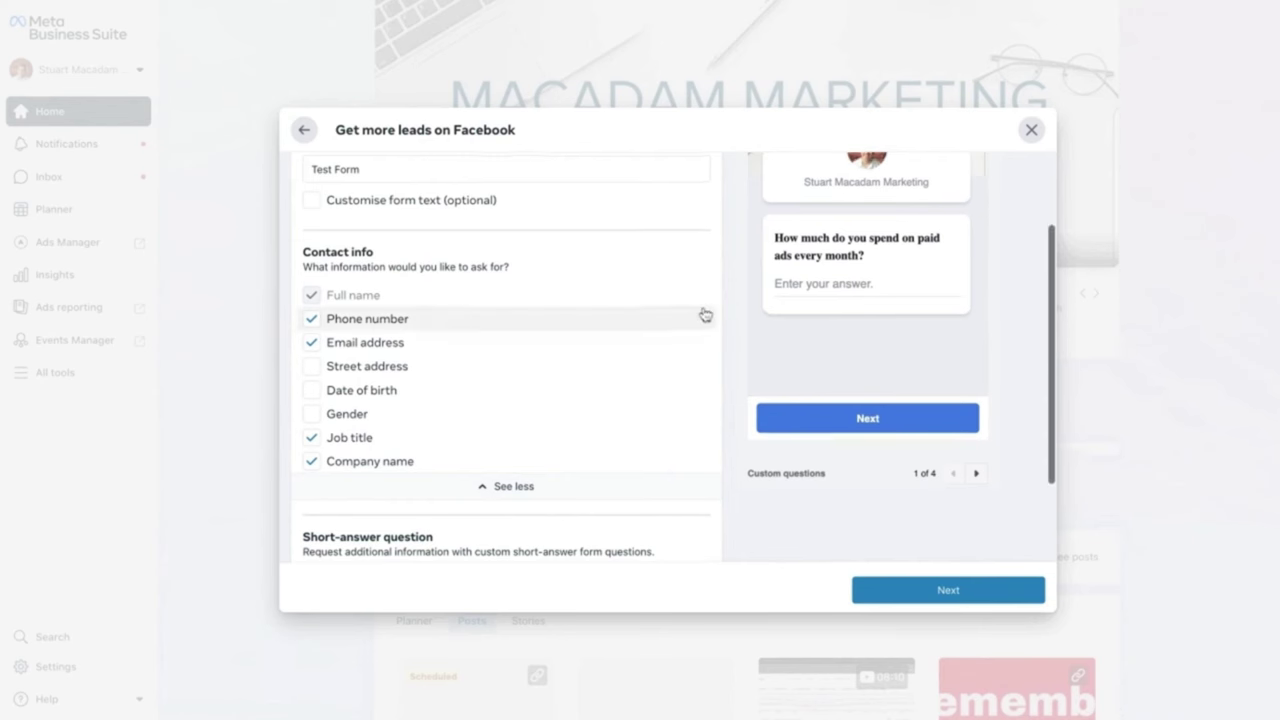
{"action": "scroll", "coordinate": [860, 340], "scroll_direction": "up", "scroll_amount": 3}
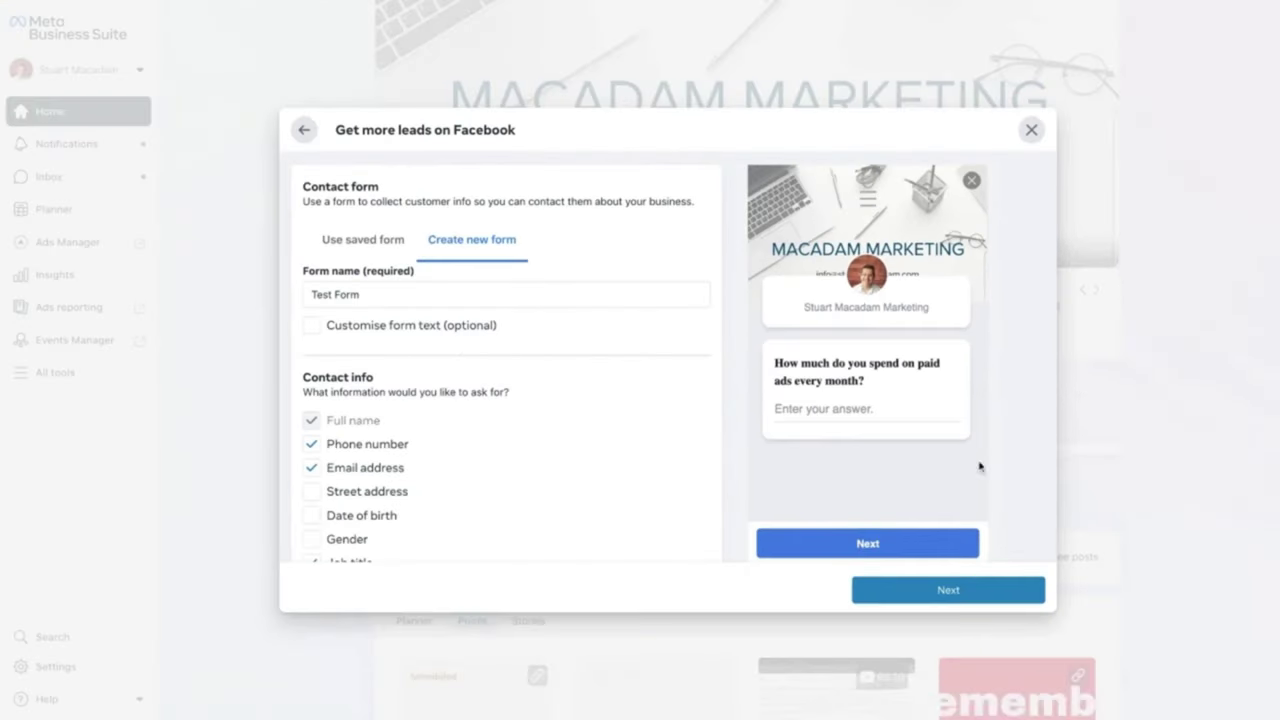
{"action": "scroll", "coordinate": [1000, 505], "scroll_direction": "down", "scroll_amount": 3}
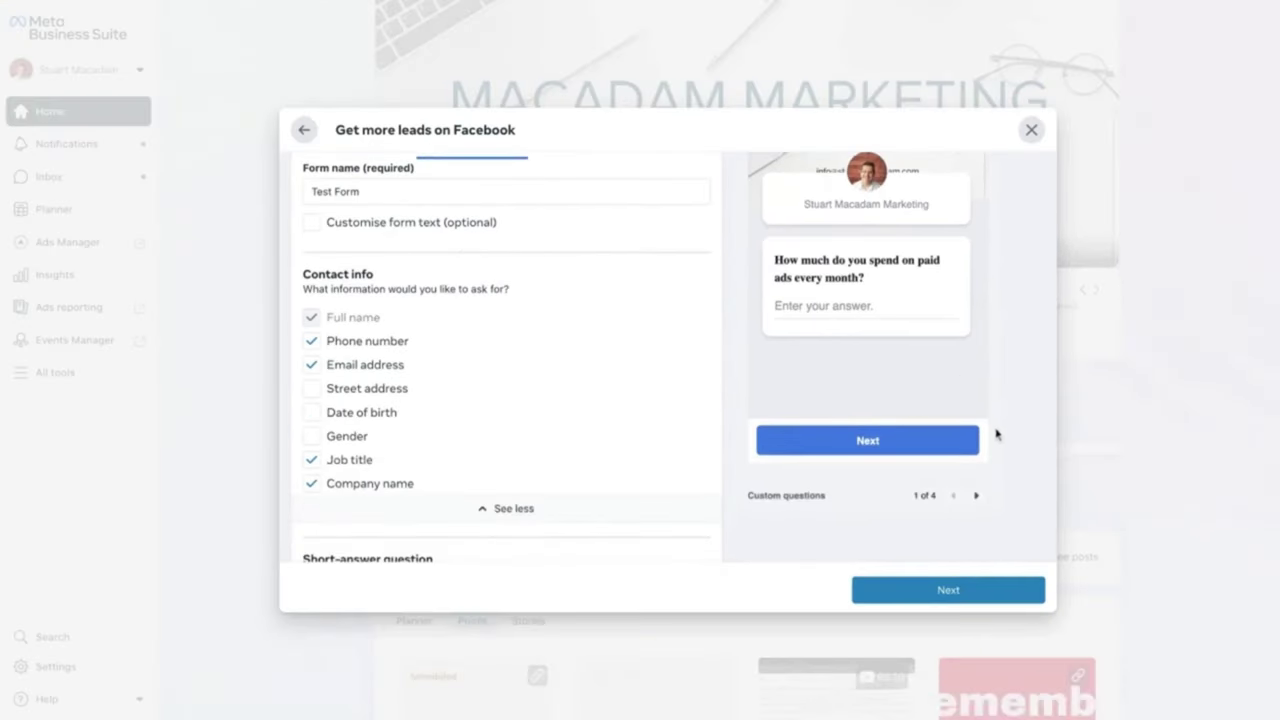
{"action": "left_click", "coordinate": [978, 500]}
{"action": "scroll", "coordinate": [873, 311], "scroll_direction": "down", "scroll_amount": 1}
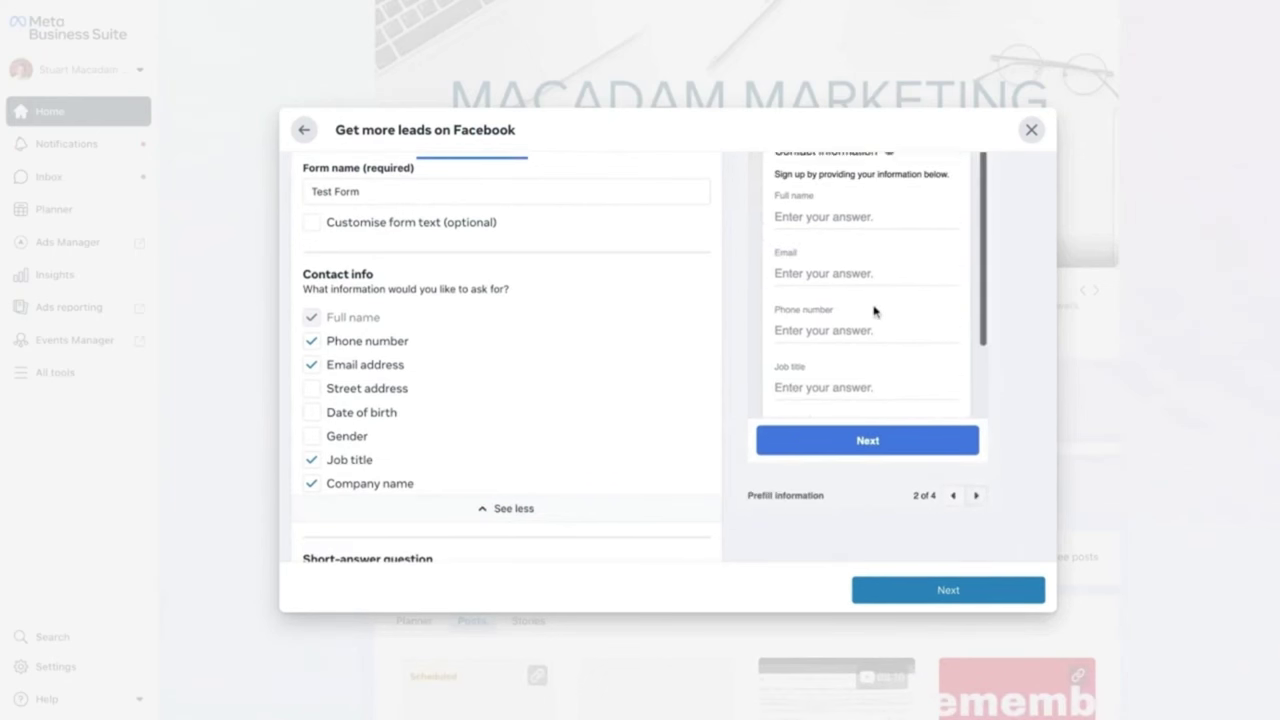
{"action": "scroll", "coordinate": [873, 311], "scroll_direction": "down", "scroll_amount": 1}
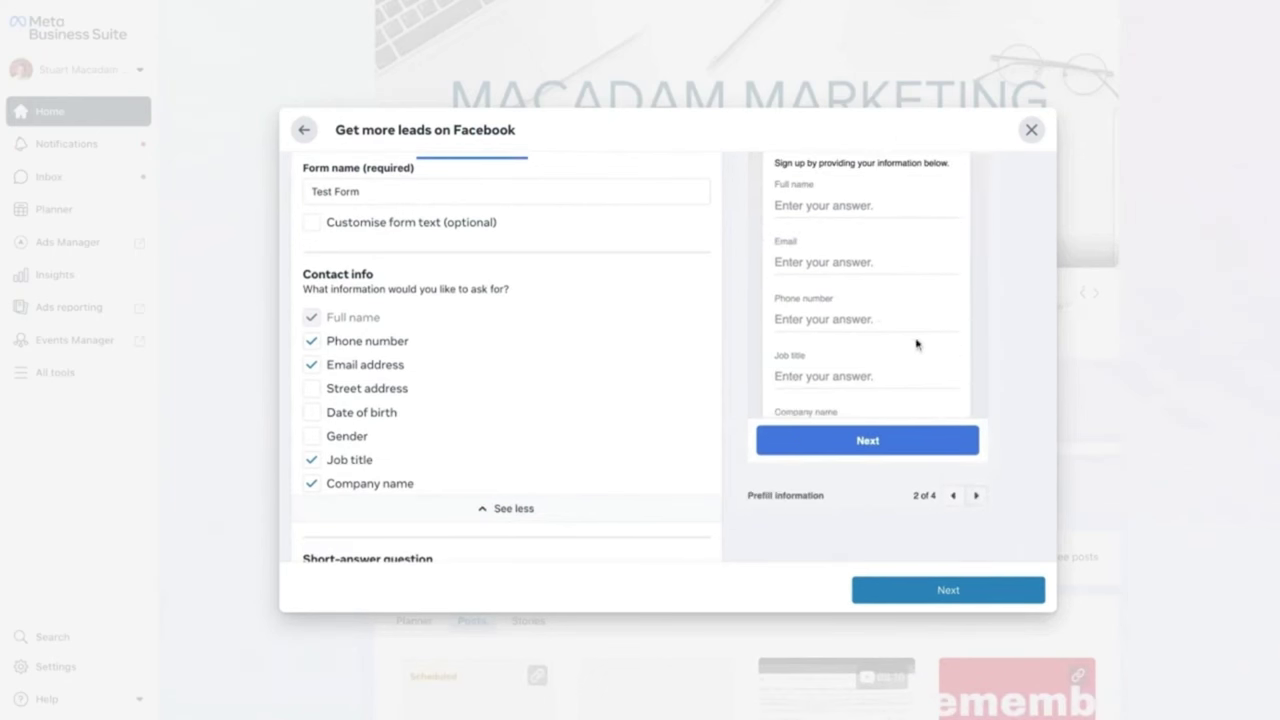
{"action": "scroll", "coordinate": [916, 344], "scroll_direction": "up", "scroll_amount": 2}
{"action": "scroll", "coordinate": [940, 420], "scroll_direction": "down", "scroll_amount": 2}
{"action": "left_click", "coordinate": [977, 495]}
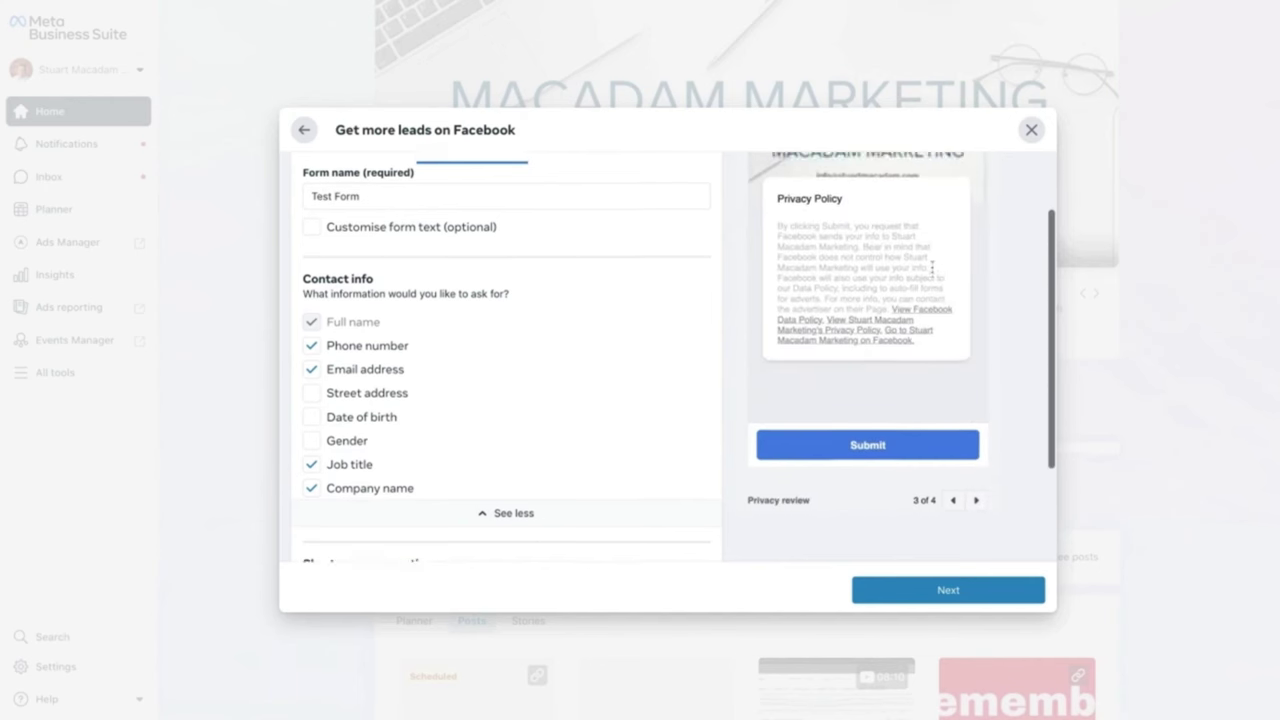
{"action": "left_click", "coordinate": [976, 502]}
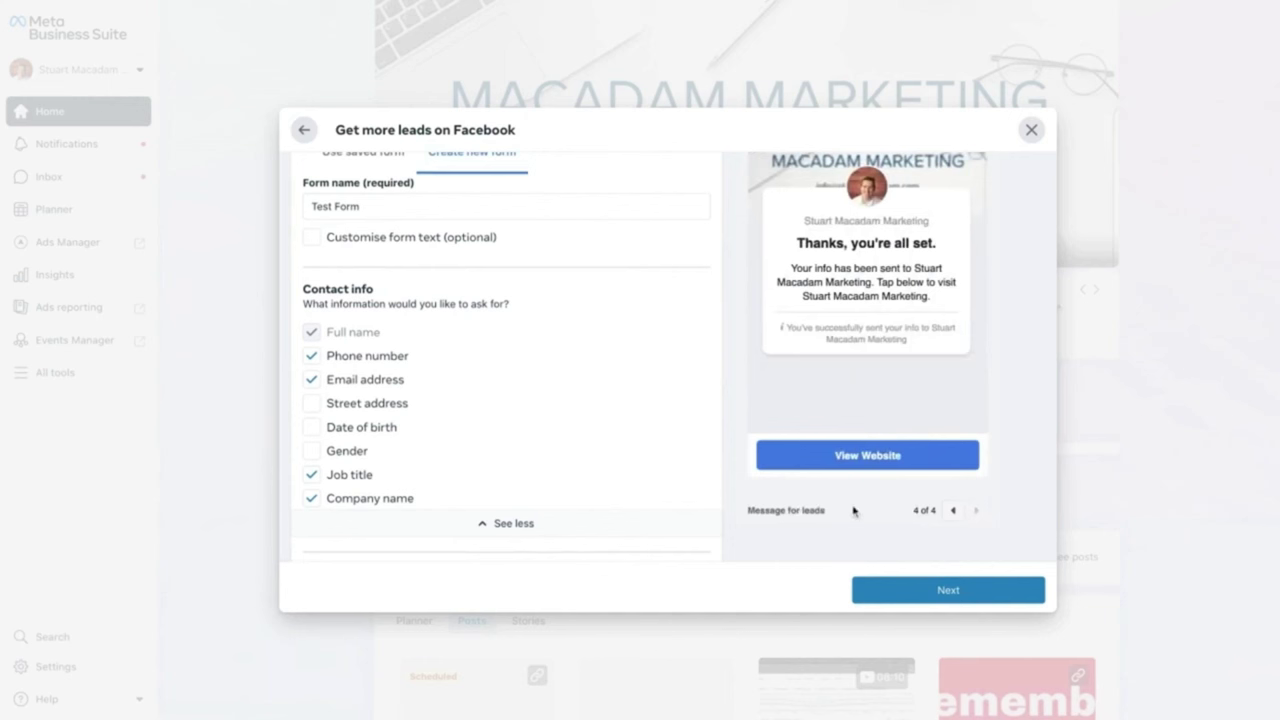
- Check the remaining form settings, continue to the ad creative stage, and look over its options
{"action": "scroll", "coordinate": [711, 449], "scroll_direction": "down", "scroll_amount": 3}
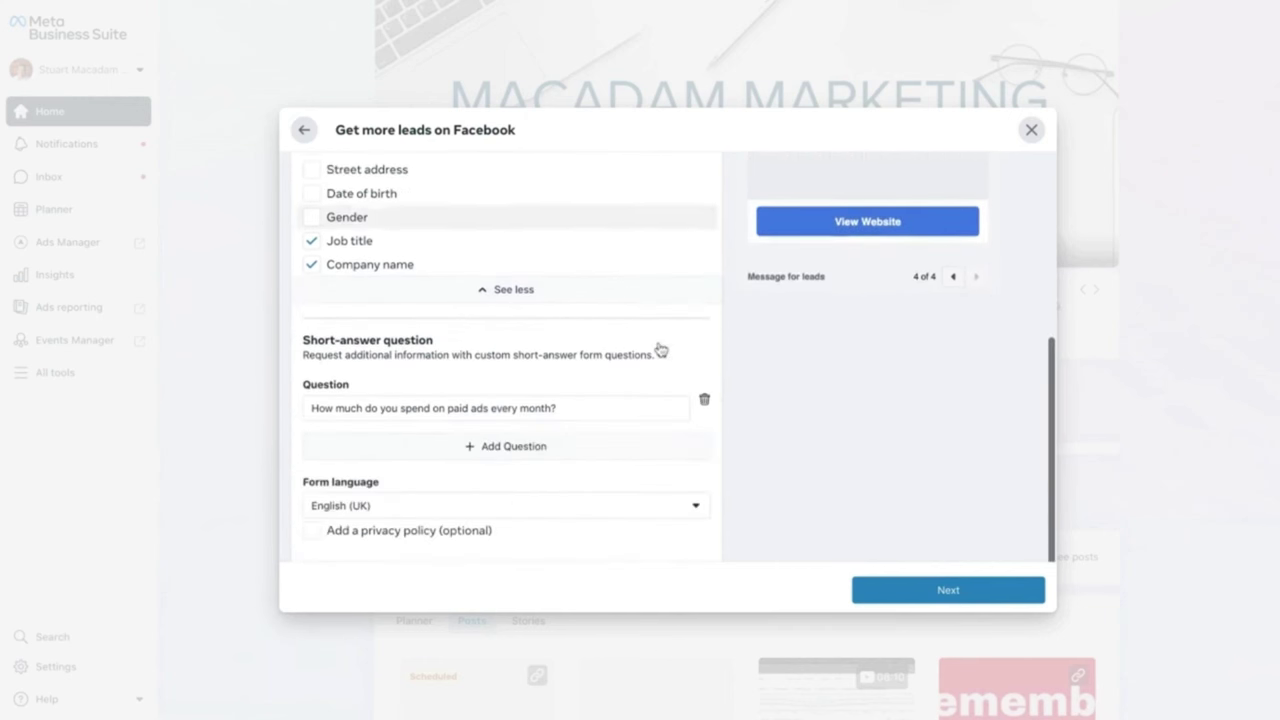
{"action": "scroll", "coordinate": [660, 349], "scroll_direction": "down", "scroll_amount": 1}
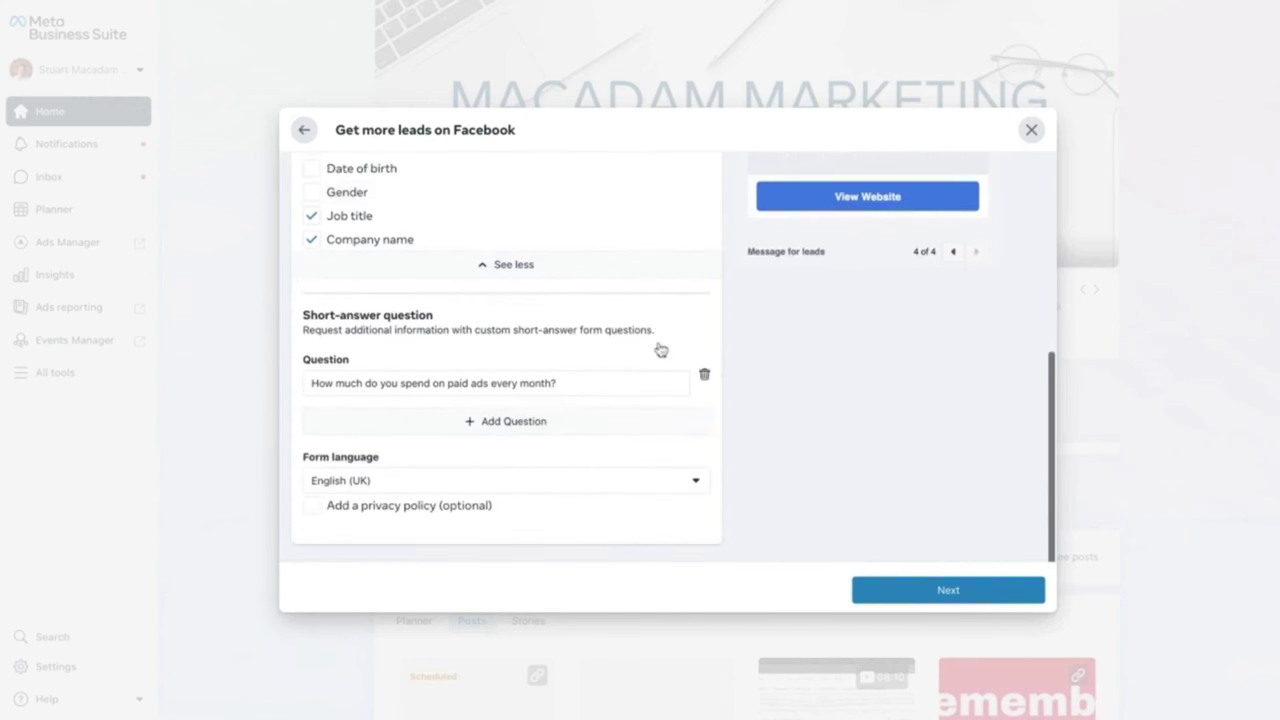
{"action": "left_click", "coordinate": [962, 592]}
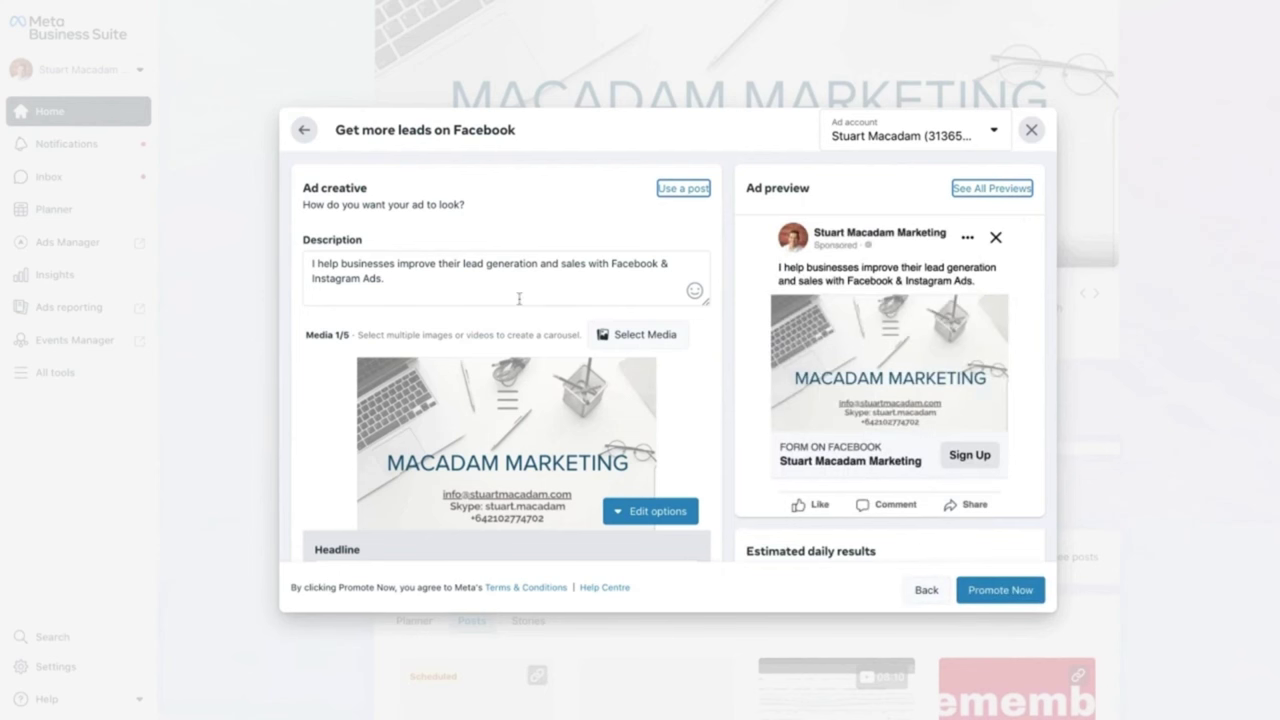
{"action": "scroll", "coordinate": [511, 335], "scroll_direction": "down", "scroll_amount": 2}
{"action": "scroll", "coordinate": [511, 335], "scroll_direction": "up", "scroll_amount": 2}
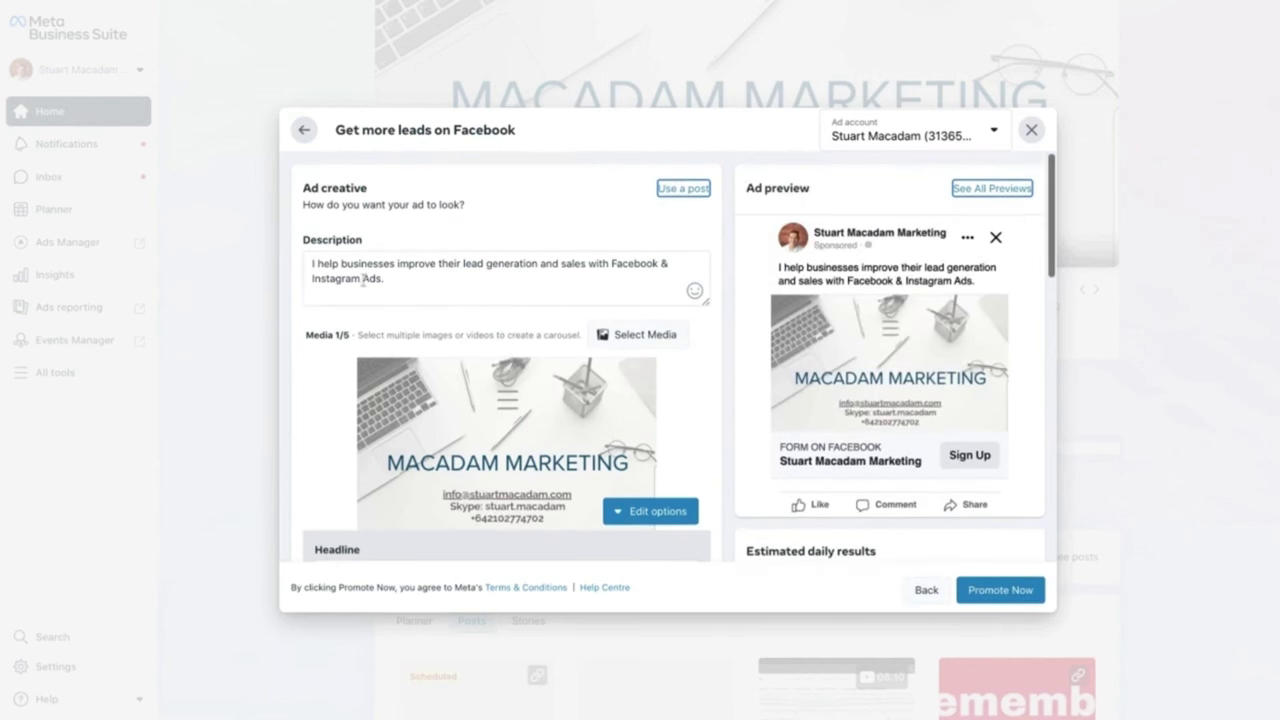
- Replace the ad description with "We help businesses spending at least $1,000 a month on ads. Contact us for a free quote."
{"action": "left_click_drag", "start_coordinate": [390, 278], "coordinate": [287, 273]}
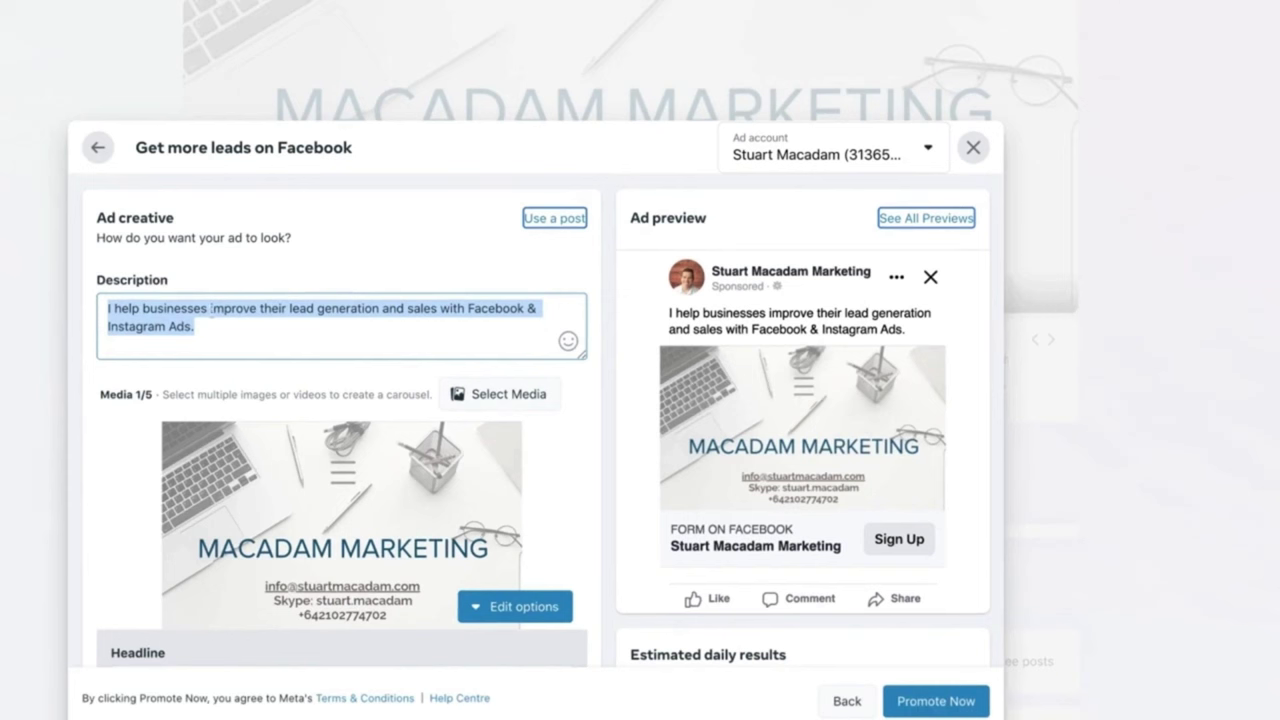
{"action": "type", "text": "We help busine"}
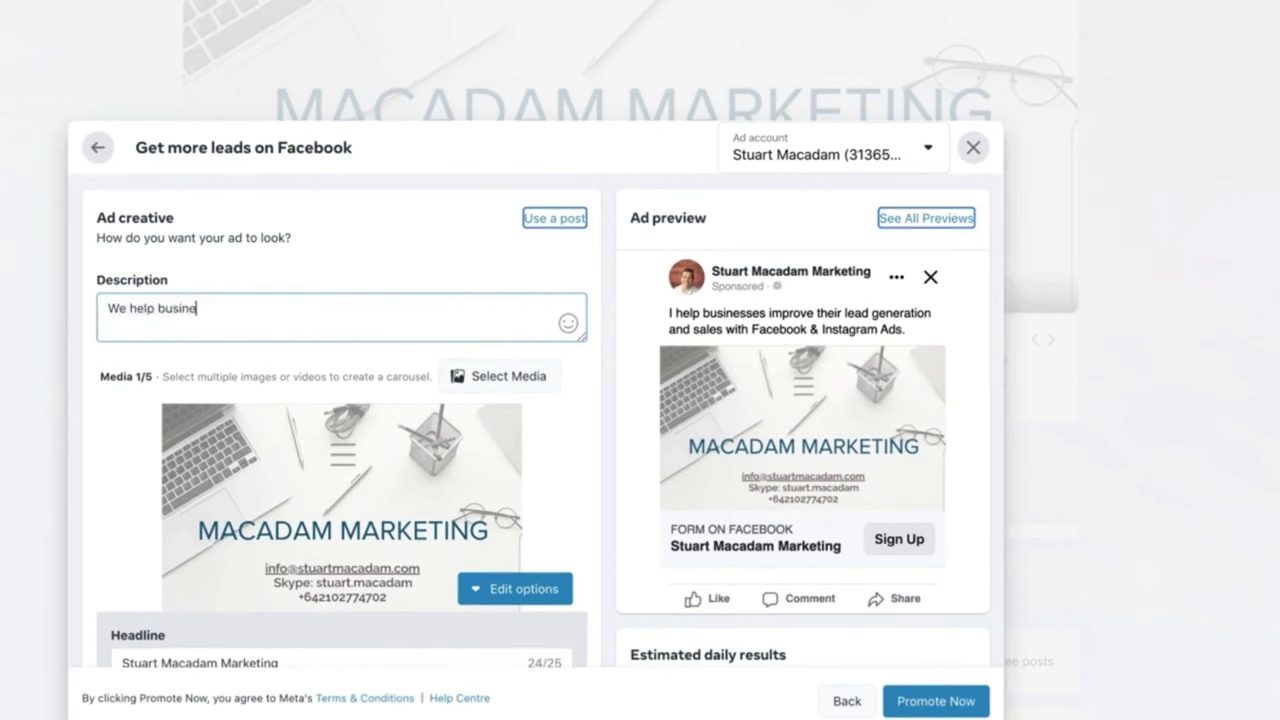
{"action": "type", "text": "sses spending at l"}
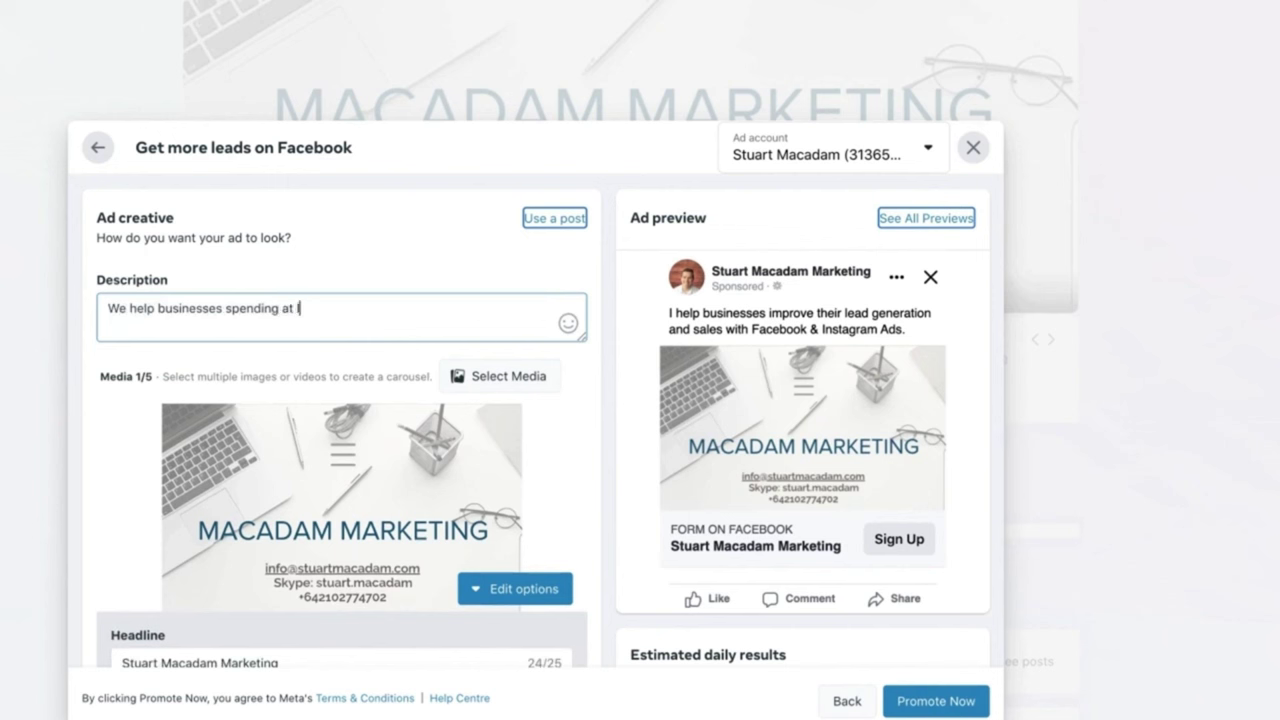
{"action": "type", "text": "east"}
{"action": "key", "text": "Return"}
{"action": "type", "text": "000"}
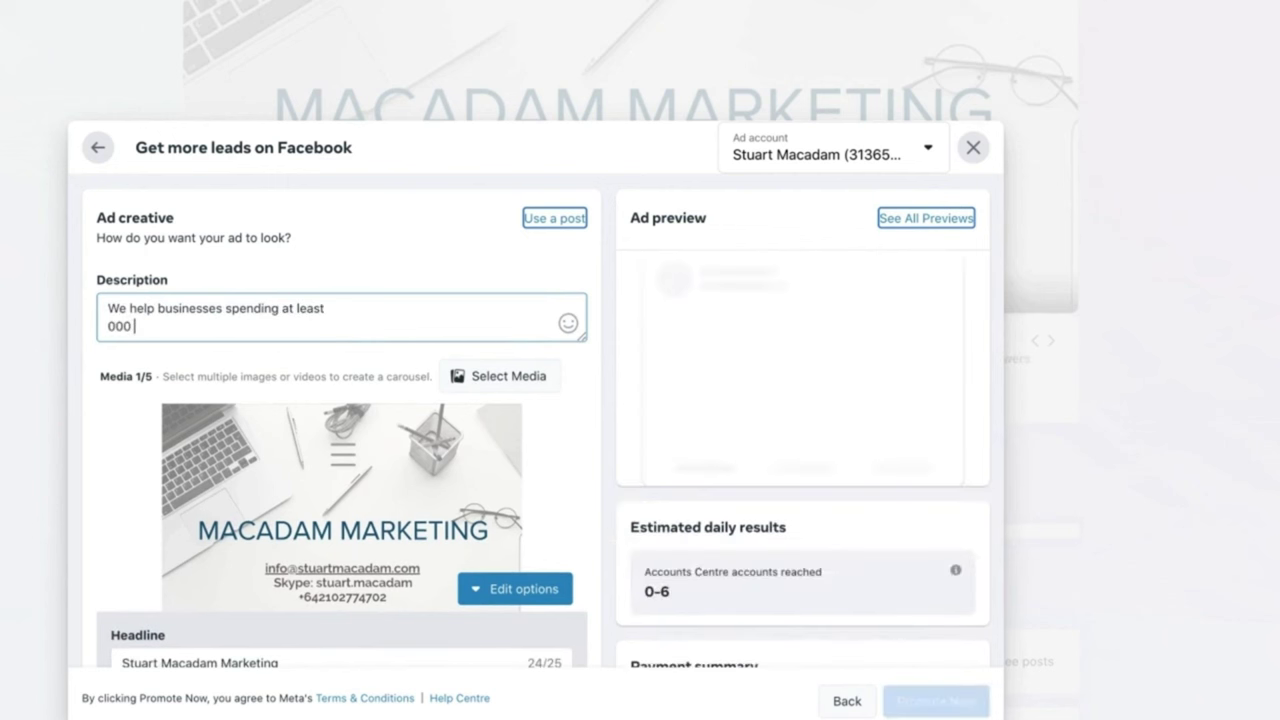
{"action": "key", "text": "BackSpace"}
{"action": "key", "text": "BackSpace"}
{"action": "key", "text": "BackSpace"}
{"action": "key", "text": "BackSpace"}
{"action": "key", "text": "BackSpace"}
{"action": "type", "text": "$1"}
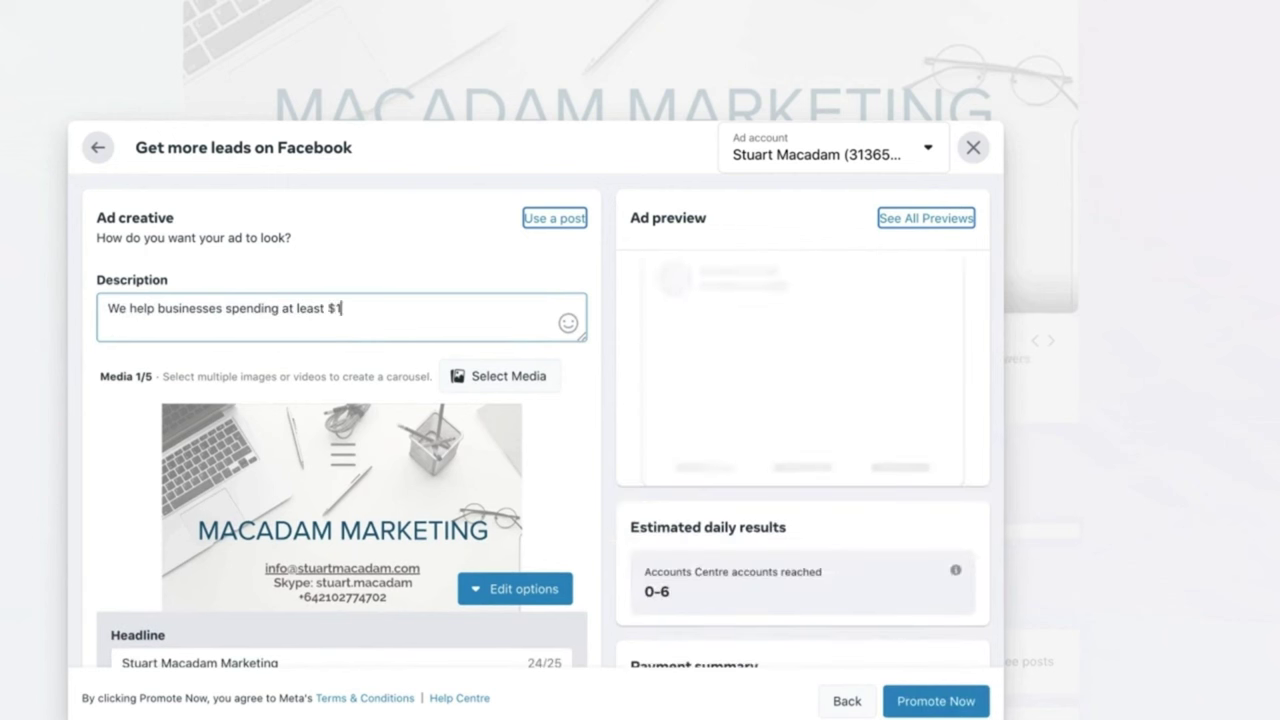
{"action": "type", "text": ",000 a month "}
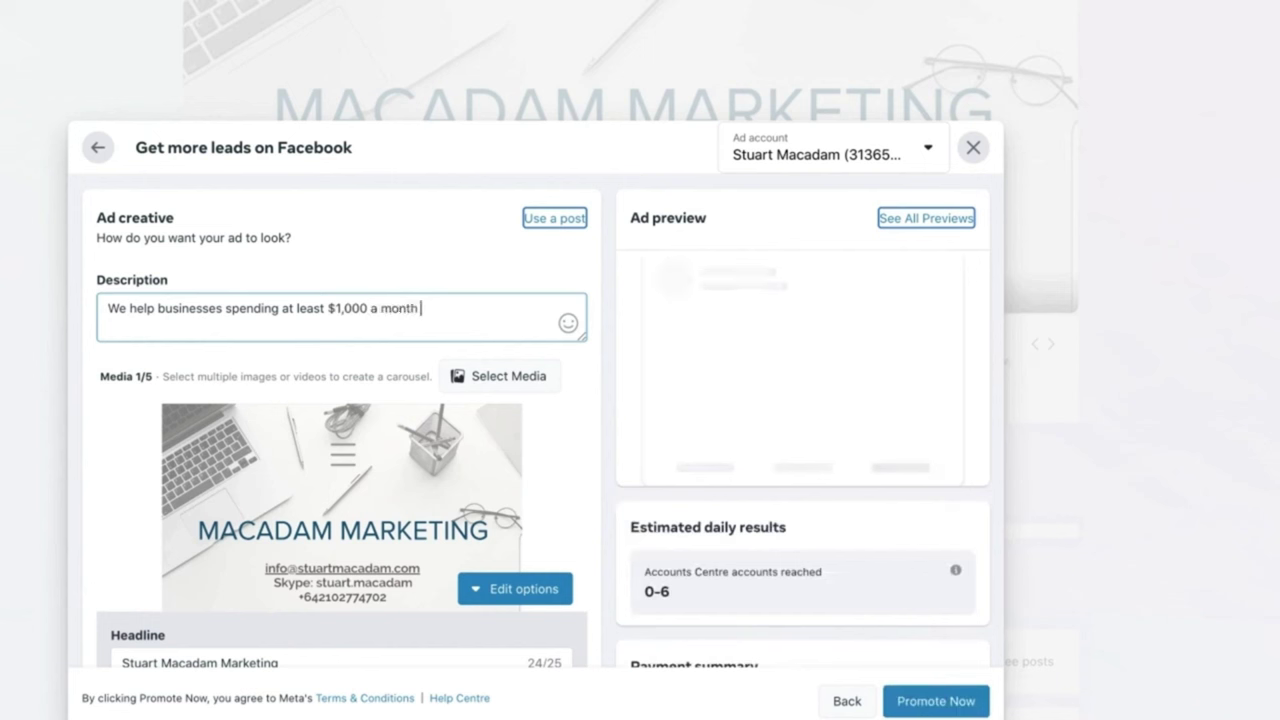
{"action": "type", "text": "on ads."}
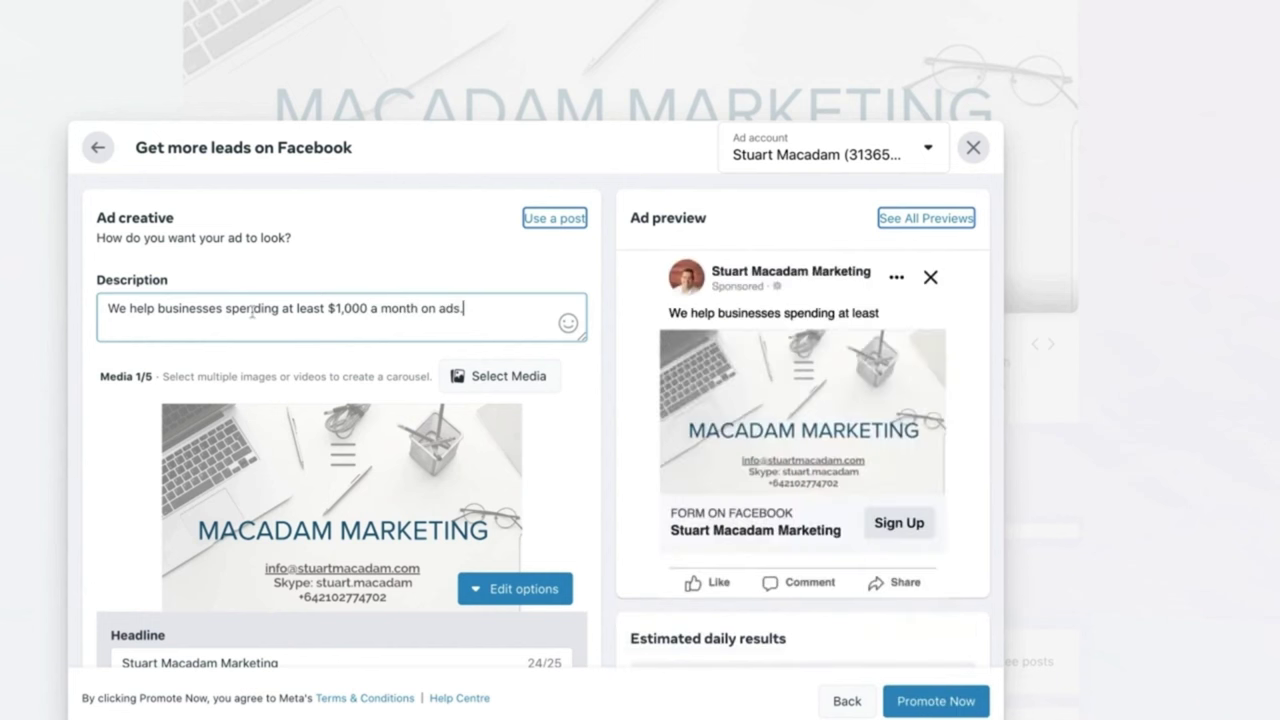
{"action": "type", "text": " Contact us for a free quote."}
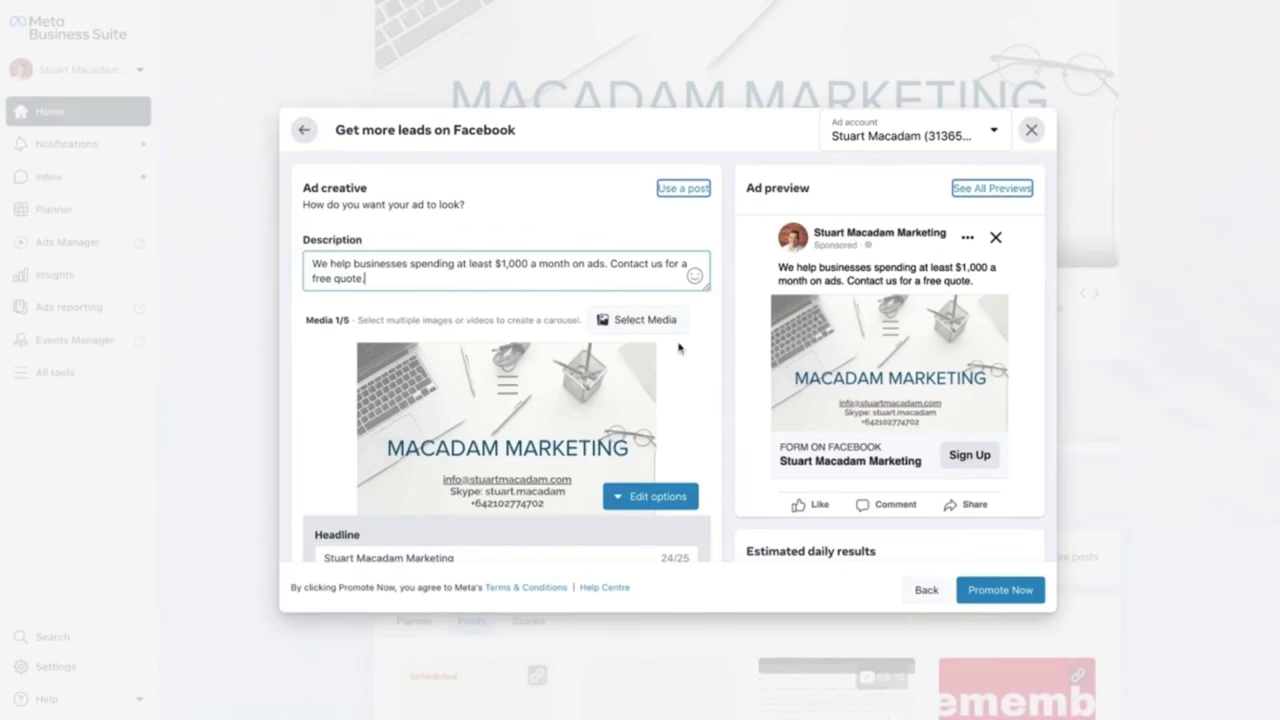
- Replace the ad image with the existing photo of the man in a dark suit and check it in the ad preview
{"action": "scroll", "coordinate": [409, 329], "scroll_direction": "down", "scroll_amount": 2}
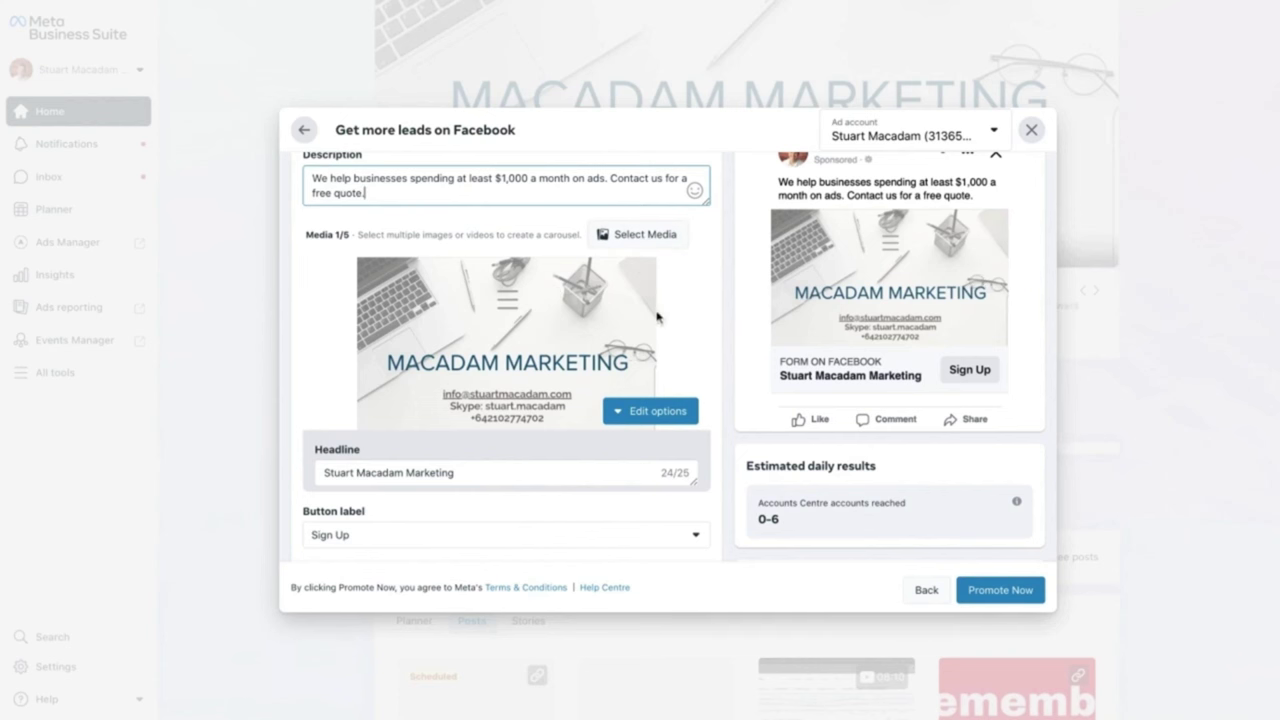
{"action": "scroll", "coordinate": [657, 317], "scroll_direction": "down", "scroll_amount": 1}
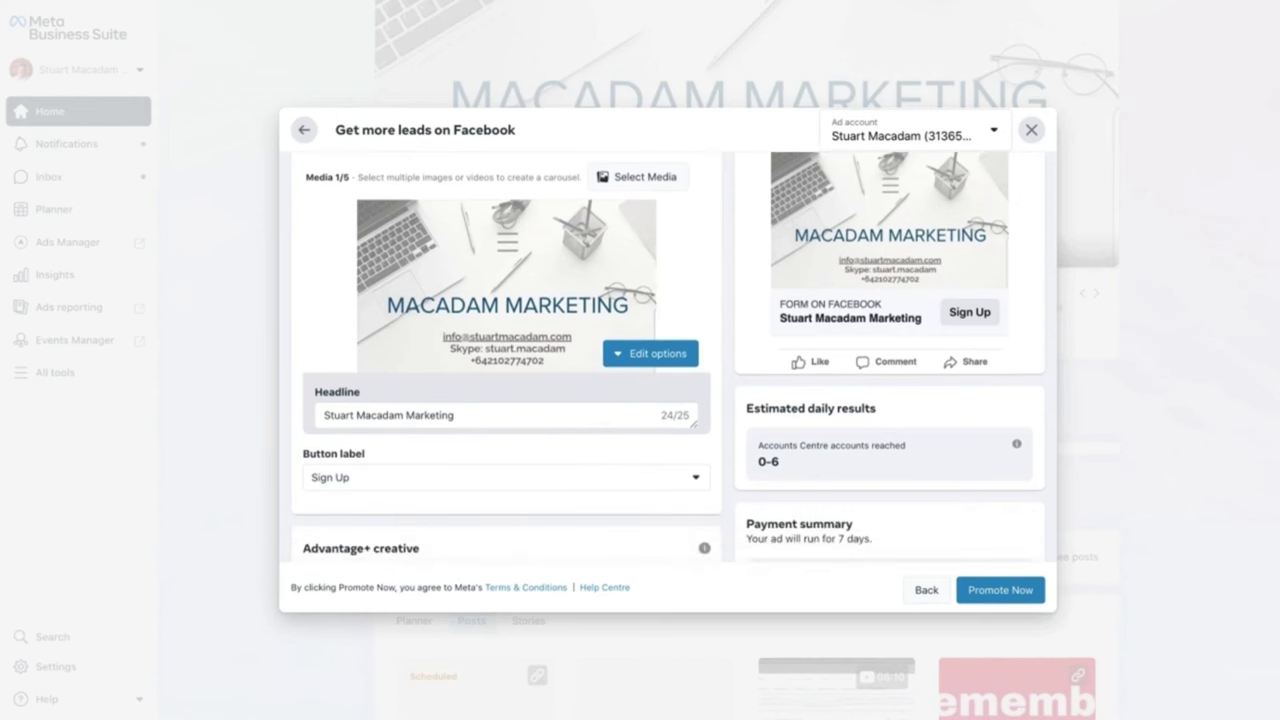
{"action": "left_click", "coordinate": [618, 360]}
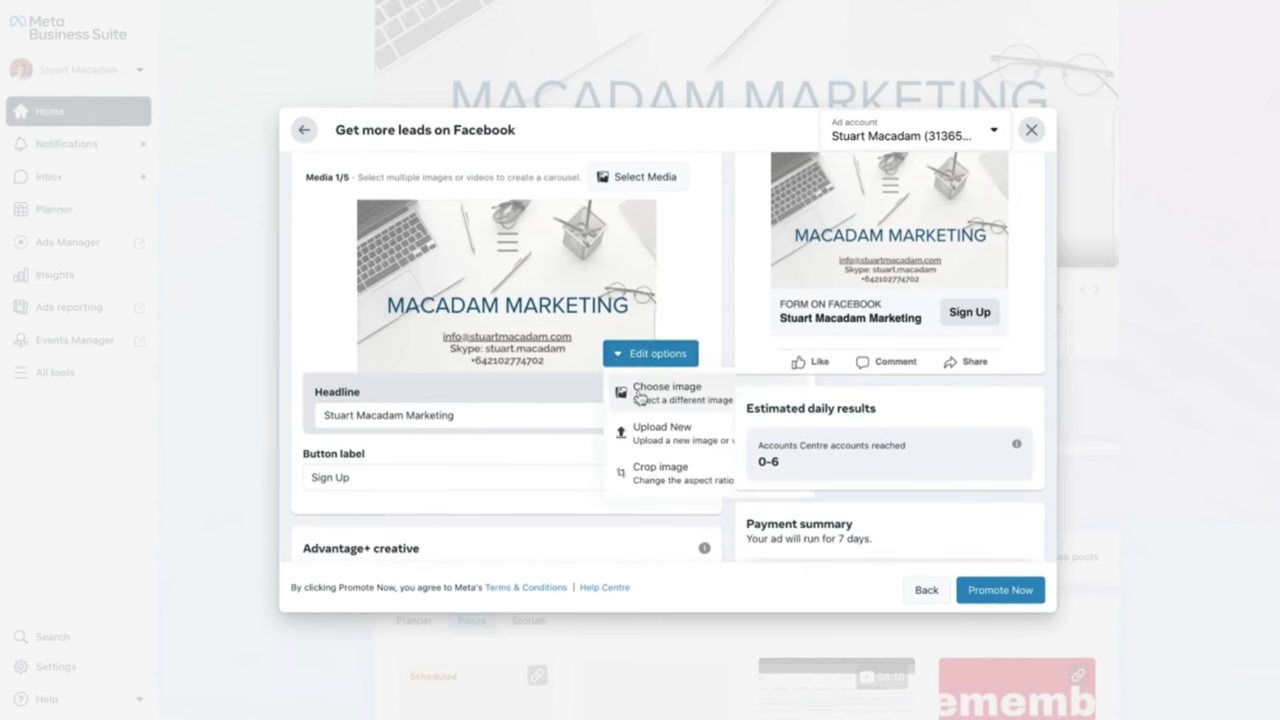
{"action": "left_click", "coordinate": [640, 397]}
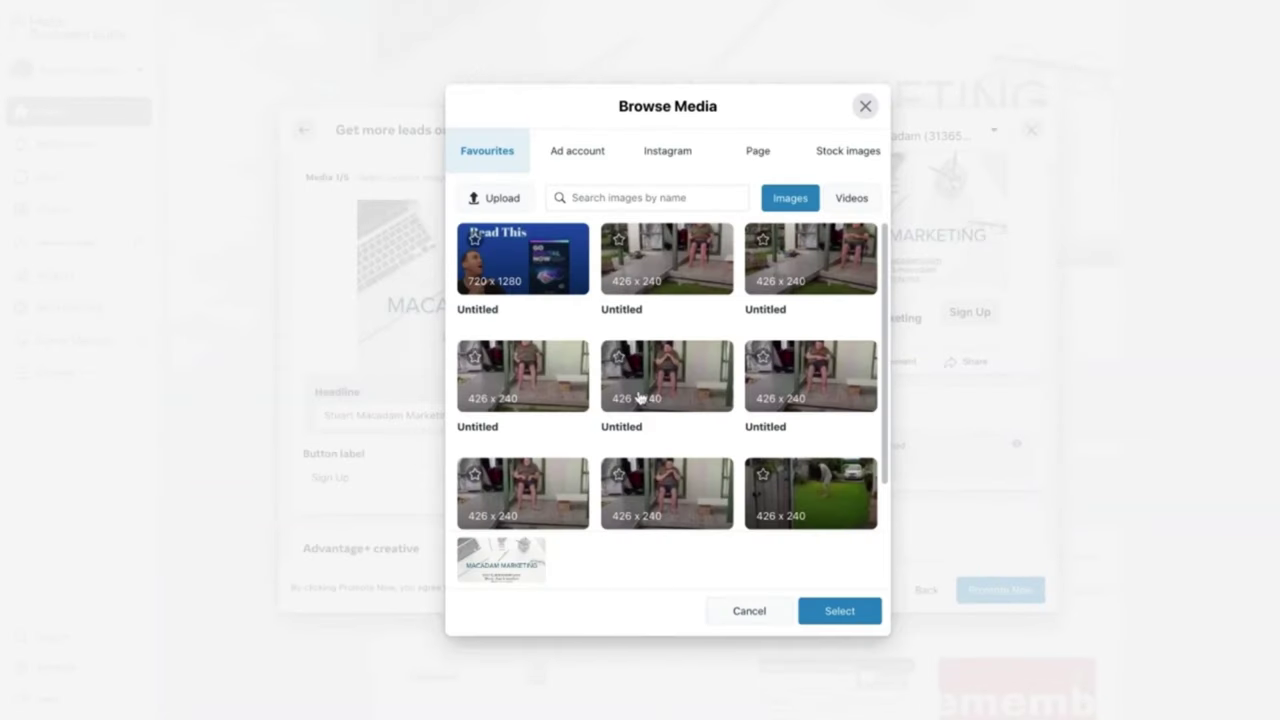
{"action": "scroll", "coordinate": [706, 290], "scroll_direction": "down", "scroll_amount": 2}
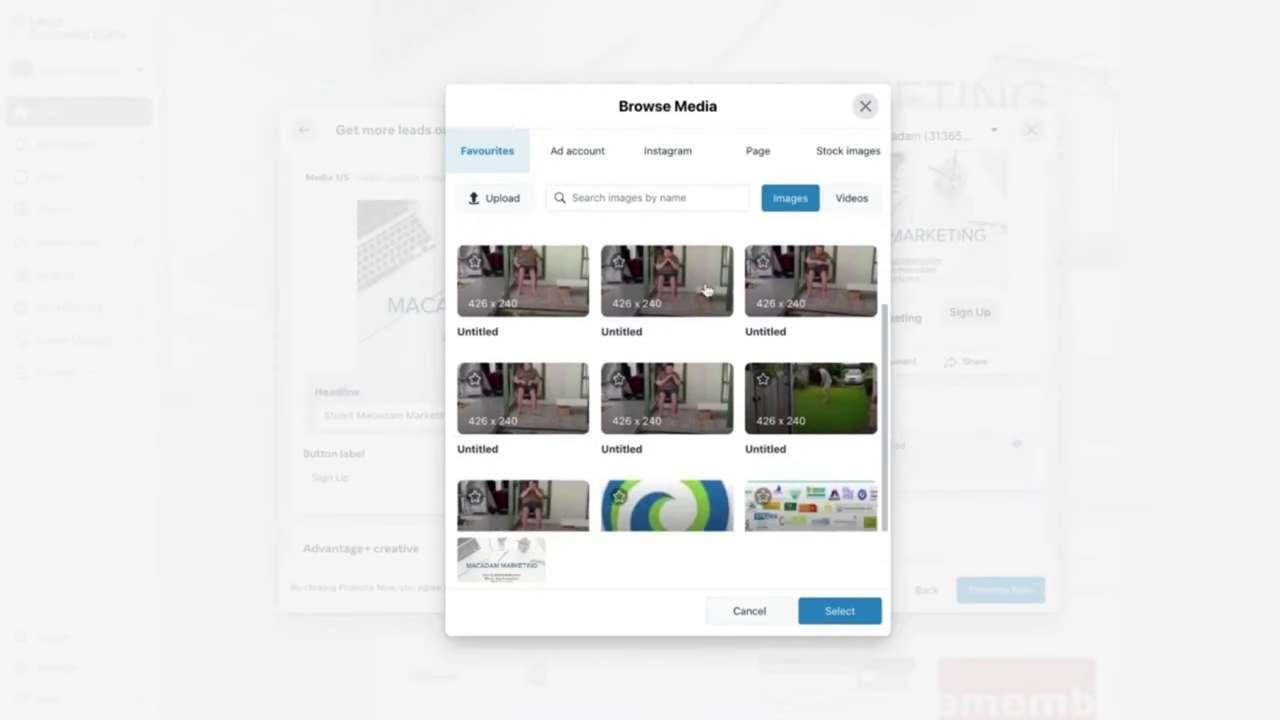
{"action": "scroll", "coordinate": [706, 290], "scroll_direction": "down", "scroll_amount": 6}
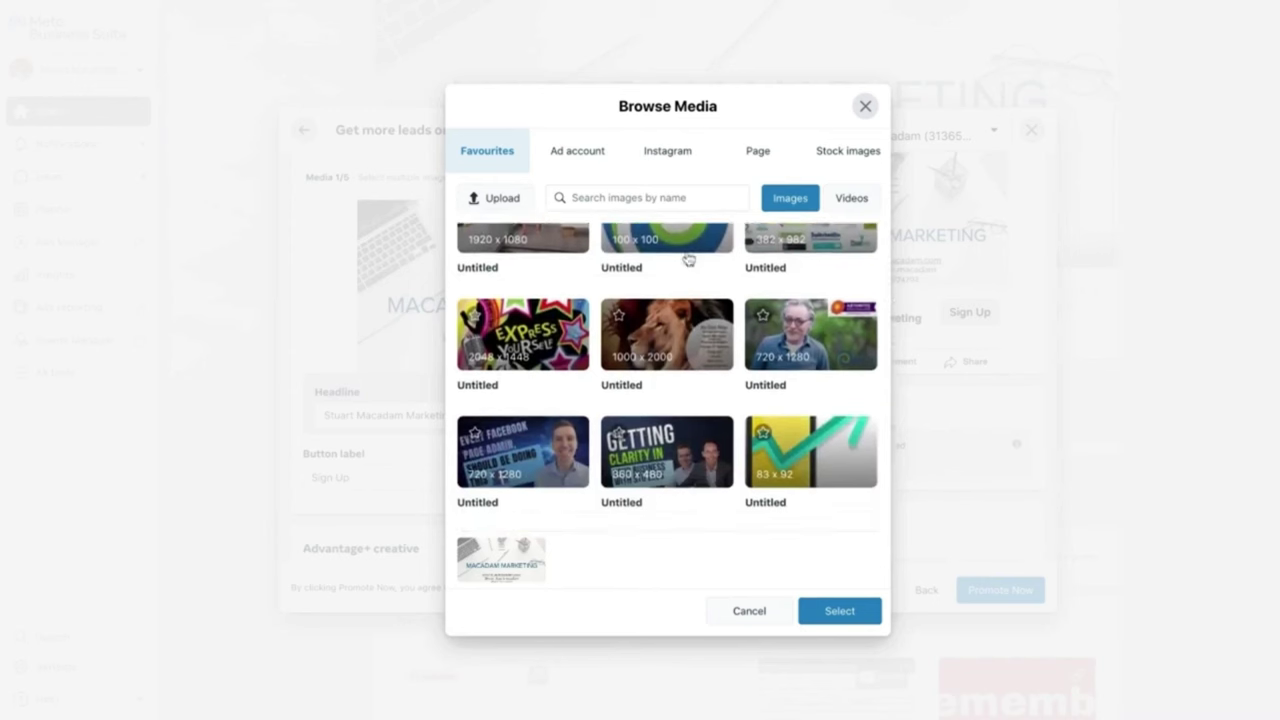
{"action": "scroll", "coordinate": [688, 258], "scroll_direction": "down", "scroll_amount": 2}
{"action": "scroll", "coordinate": [688, 258], "scroll_direction": "down", "scroll_amount": 10}
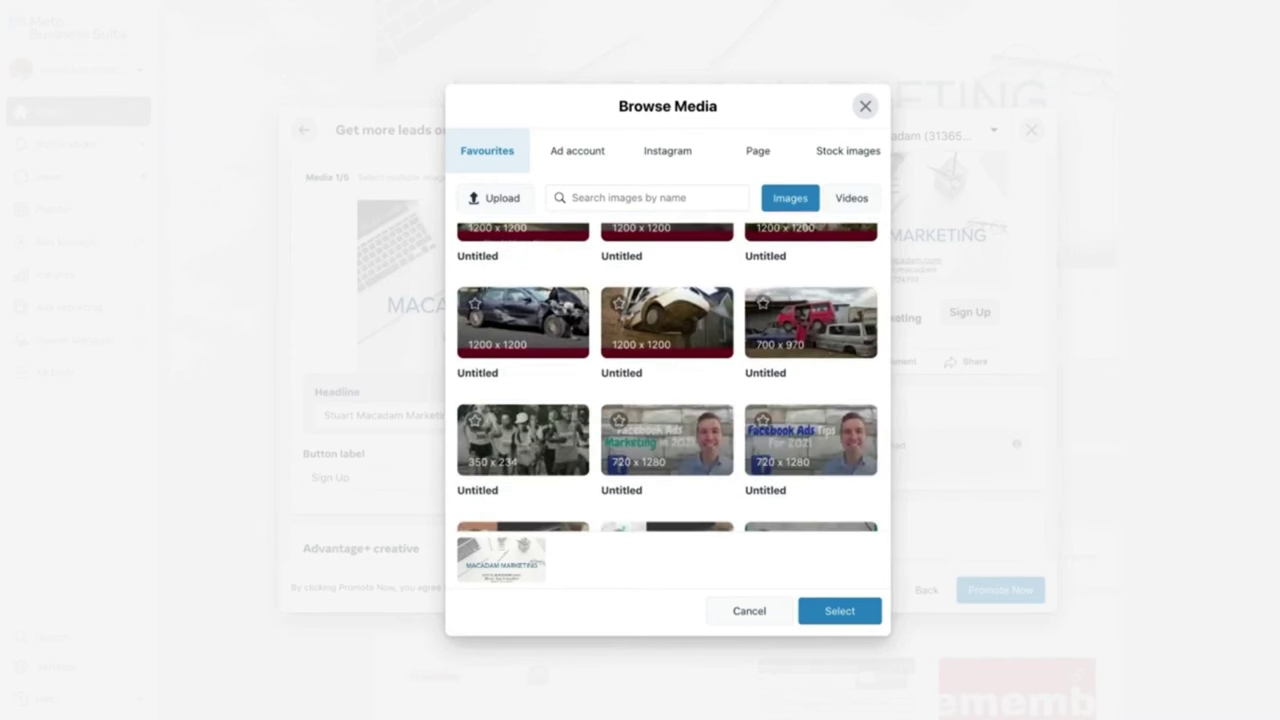
{"action": "scroll", "coordinate": [668, 378], "scroll_direction": "up", "scroll_amount": 6}
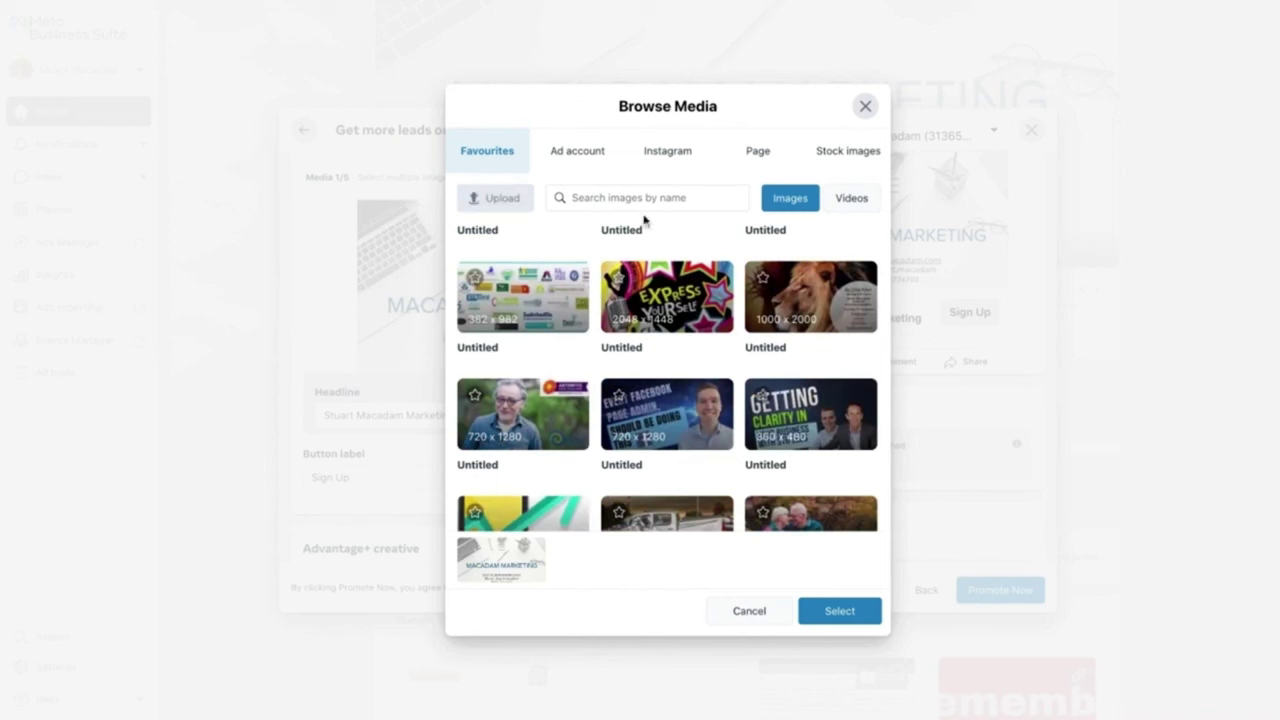
{"action": "left_click", "coordinate": [836, 614]}
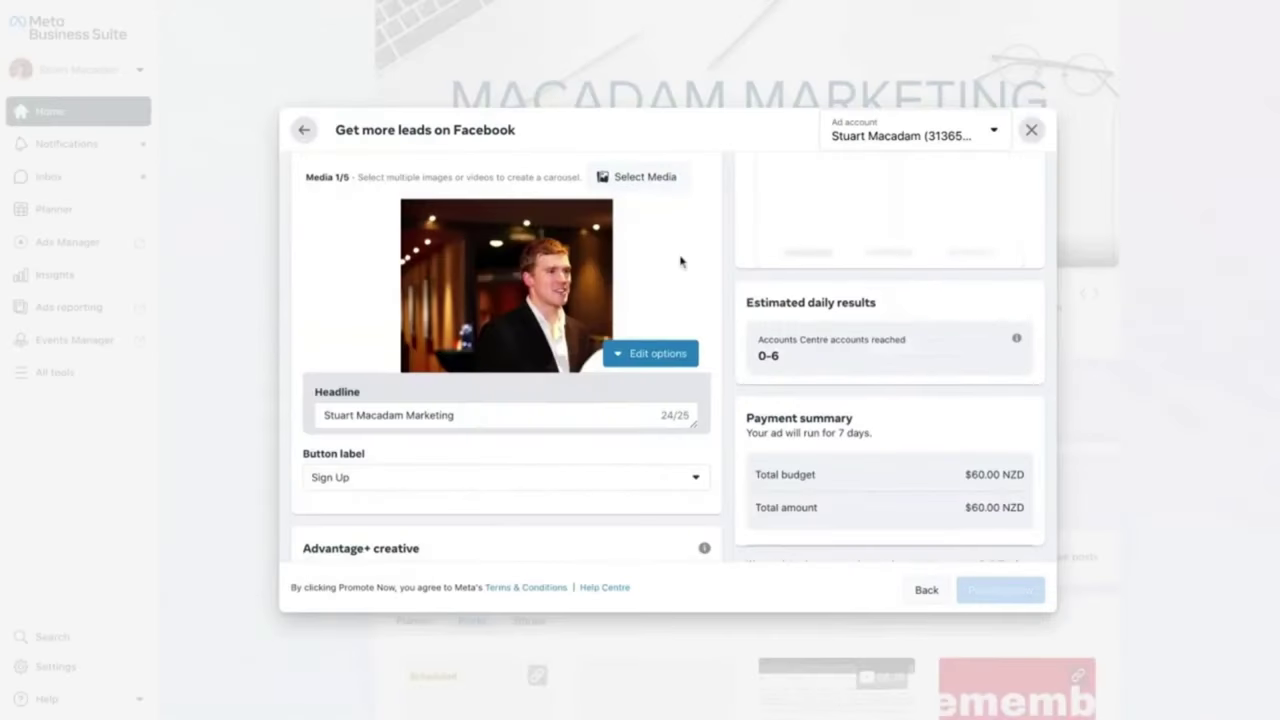
{"action": "scroll", "coordinate": [680, 262], "scroll_direction": "up", "scroll_amount": 2}
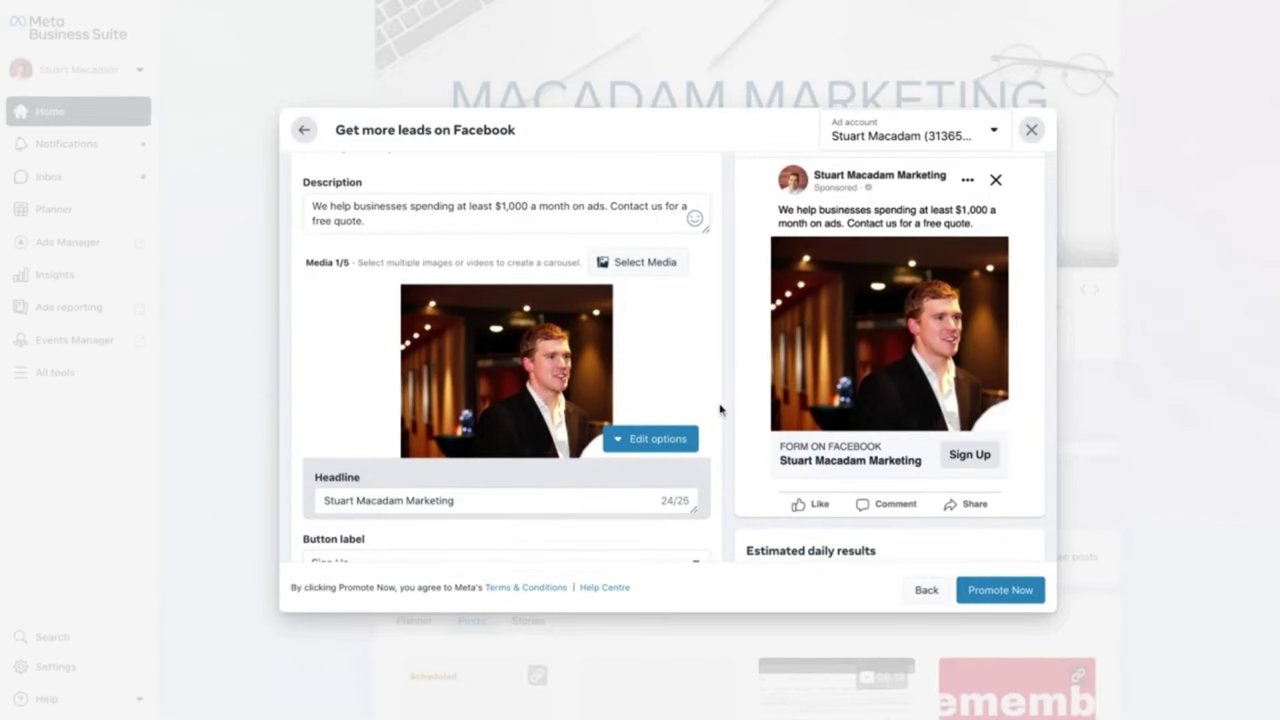
{"action": "scroll", "coordinate": [631, 449], "scroll_direction": "down", "scroll_amount": 2}
{"action": "scroll", "coordinate": [631, 449], "scroll_direction": "up", "scroll_amount": 2}
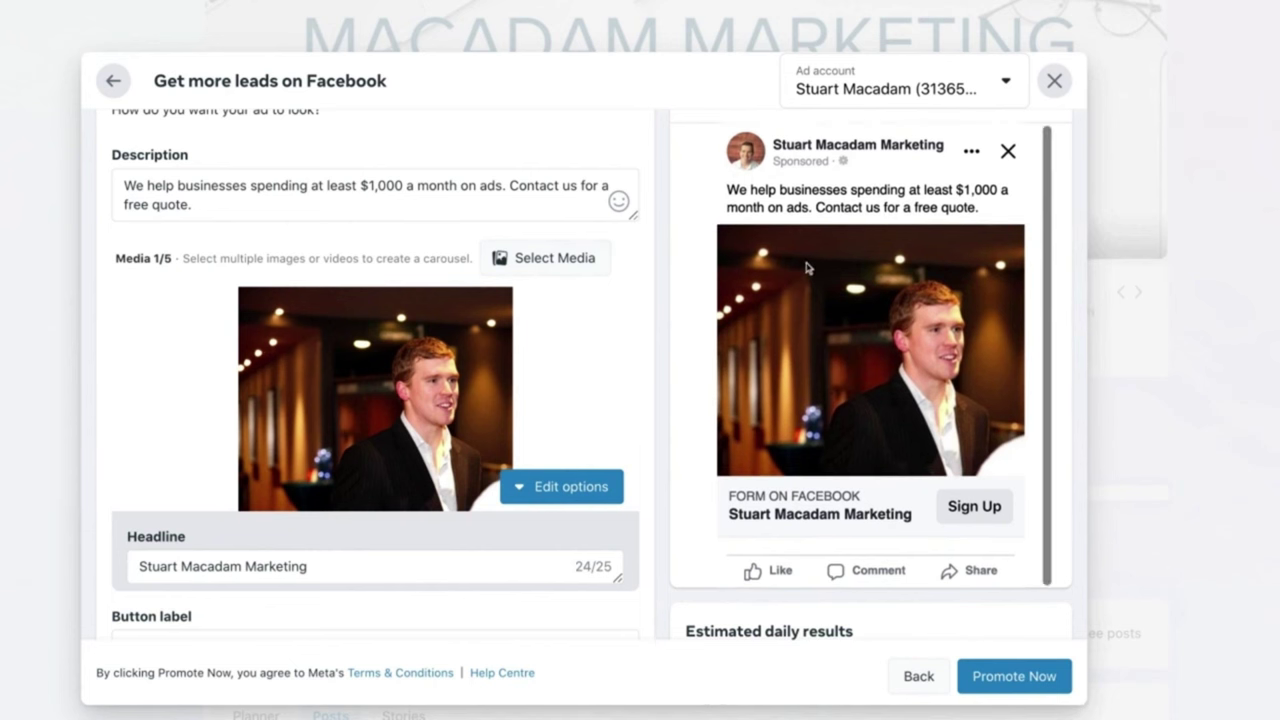
- Change the ad headline to "Paid Advertising Help"
{"action": "scroll", "coordinate": [527, 325], "scroll_direction": "down", "scroll_amount": 2}
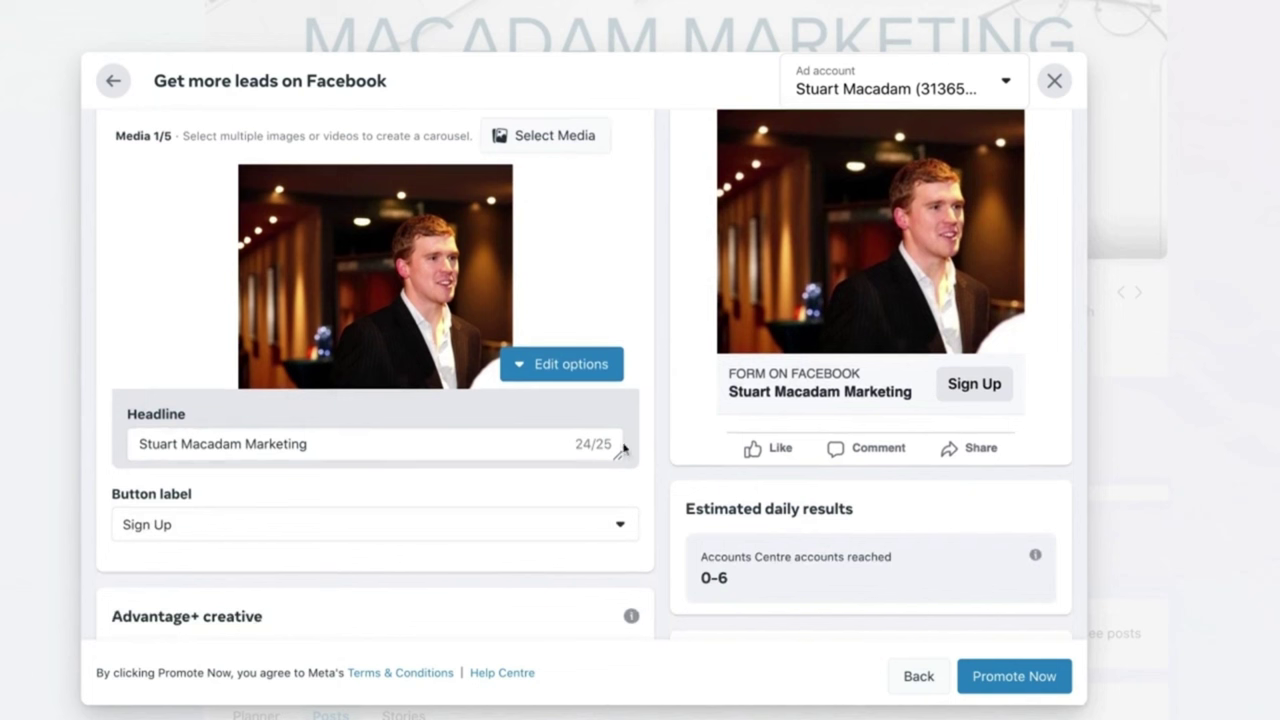
{"action": "left_click", "coordinate": [384, 446]}
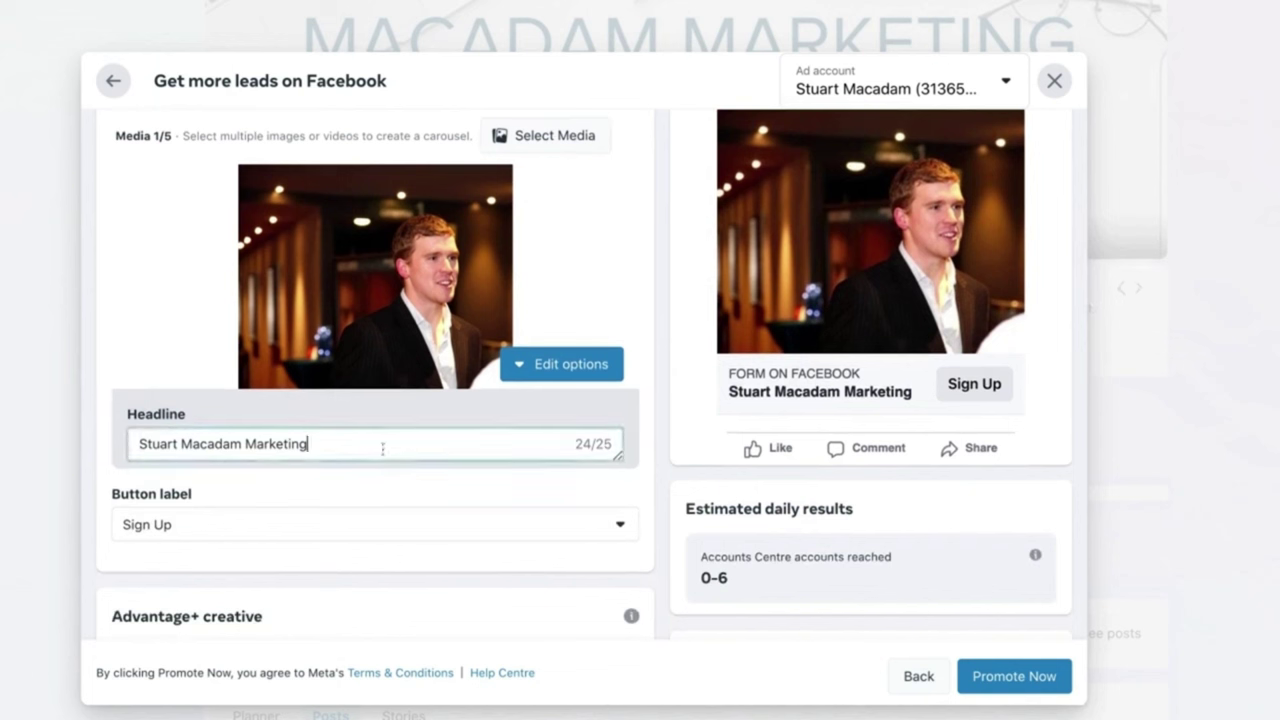
{"action": "left_click_drag", "start_coordinate": [308, 444], "coordinate": [138, 444]}
{"action": "type", "text": "Paid"}
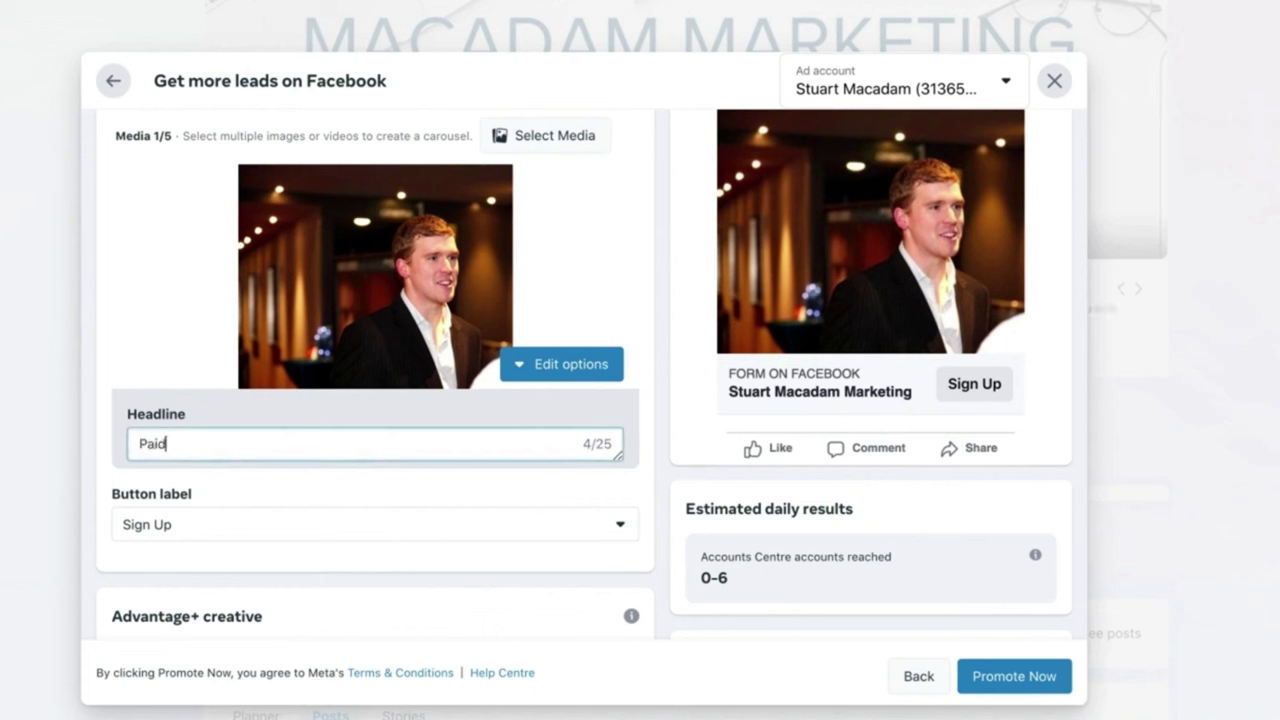
{"action": "type", "text": " Advertising Help"}
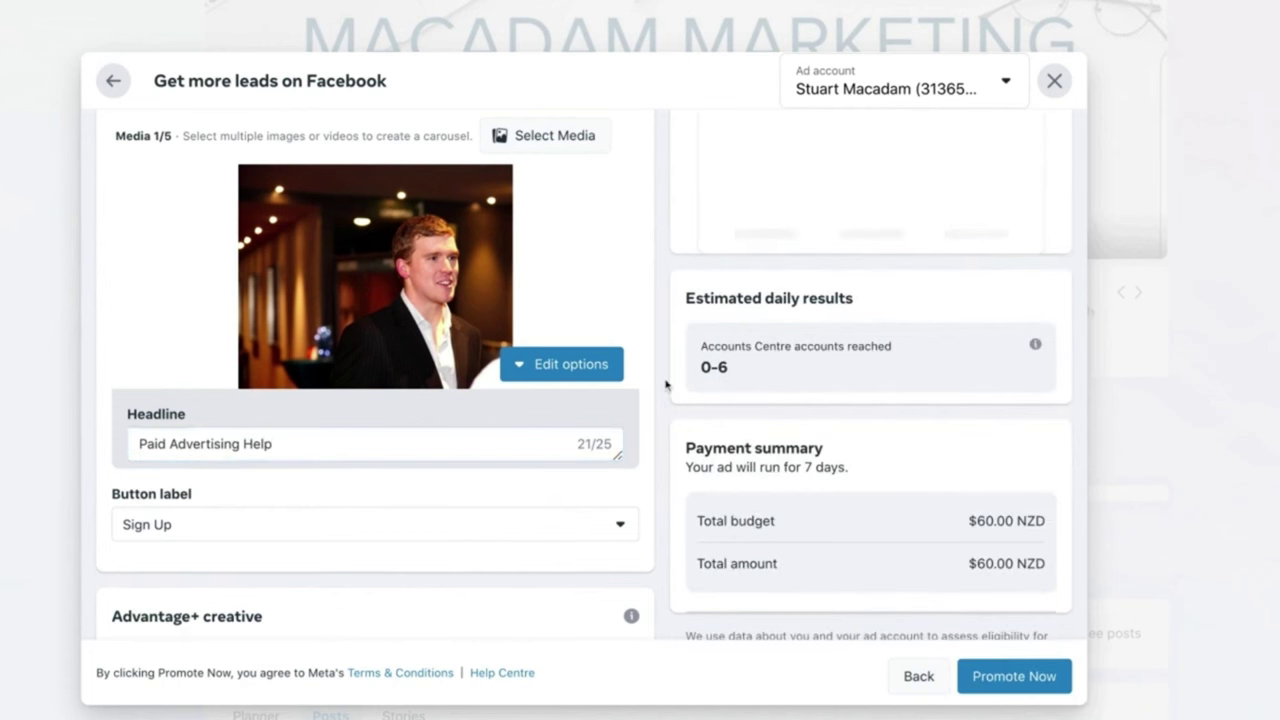
- Set the ad's button label to Get Quote
{"action": "scroll", "coordinate": [666, 383], "scroll_direction": "down", "scroll_amount": 2}
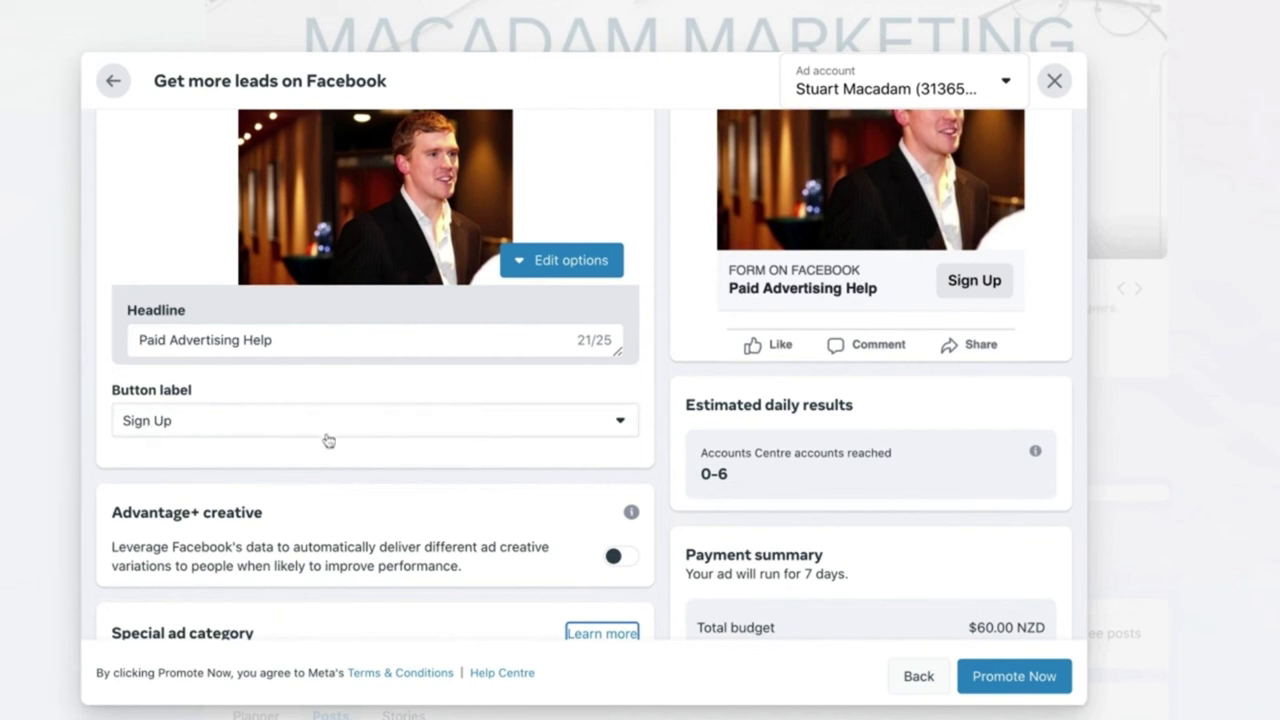
{"action": "left_click", "coordinate": [620, 424]}
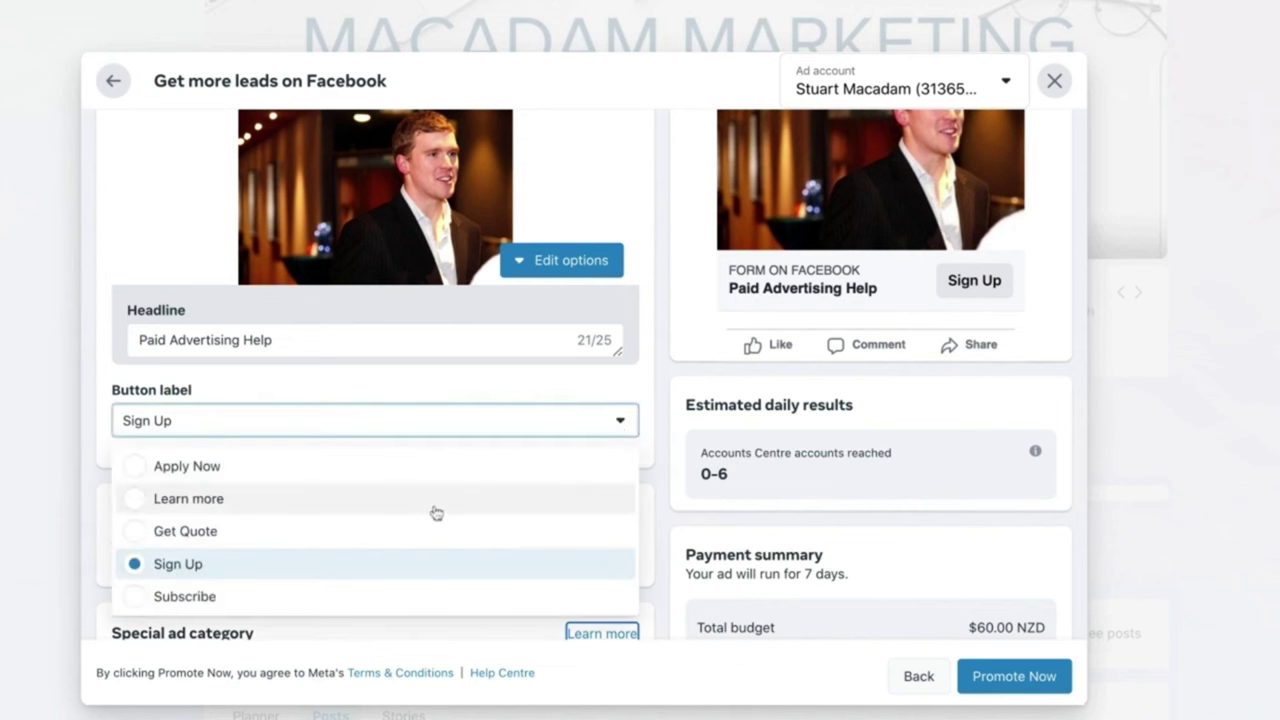
{"action": "scroll", "coordinate": [436, 513], "scroll_direction": "down", "scroll_amount": 1}
{"action": "scroll", "coordinate": [423, 511], "scroll_direction": "up", "scroll_amount": 1}
{"action": "scroll", "coordinate": [323, 460], "scroll_direction": "down", "scroll_amount": 1}
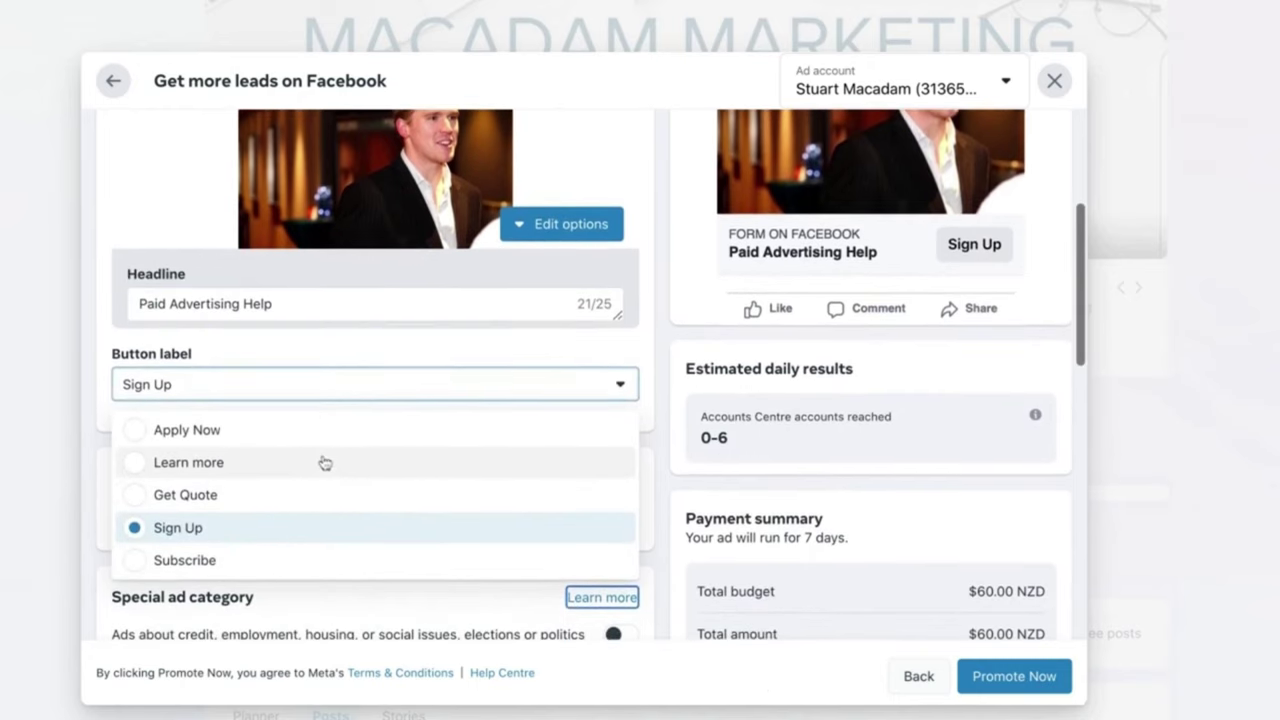
{"action": "left_click", "coordinate": [209, 489]}
- Start creating a new audience for the ad and name it "New Auudience 2023"
{"action": "scroll", "coordinate": [634, 355], "scroll_direction": "down", "scroll_amount": 1}
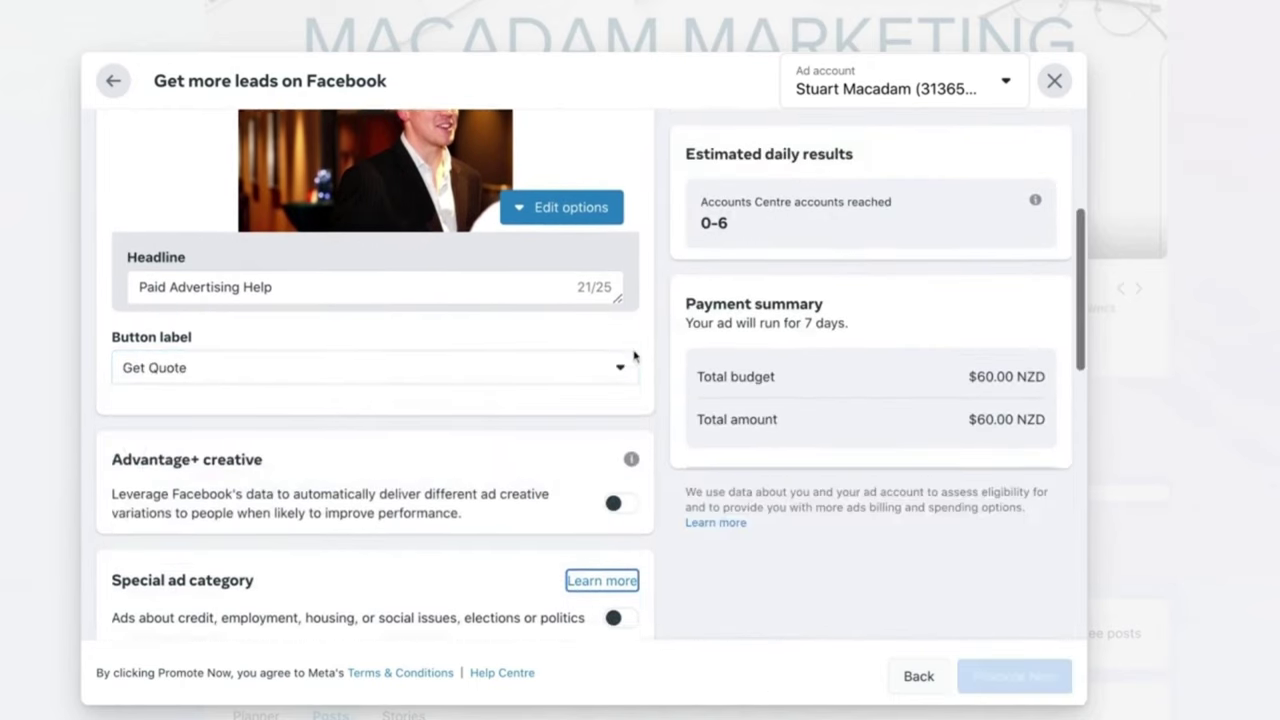
{"action": "scroll", "coordinate": [634, 355], "scroll_direction": "down", "scroll_amount": 2}
{"action": "scroll", "coordinate": [414, 331], "scroll_direction": "down", "scroll_amount": 2}
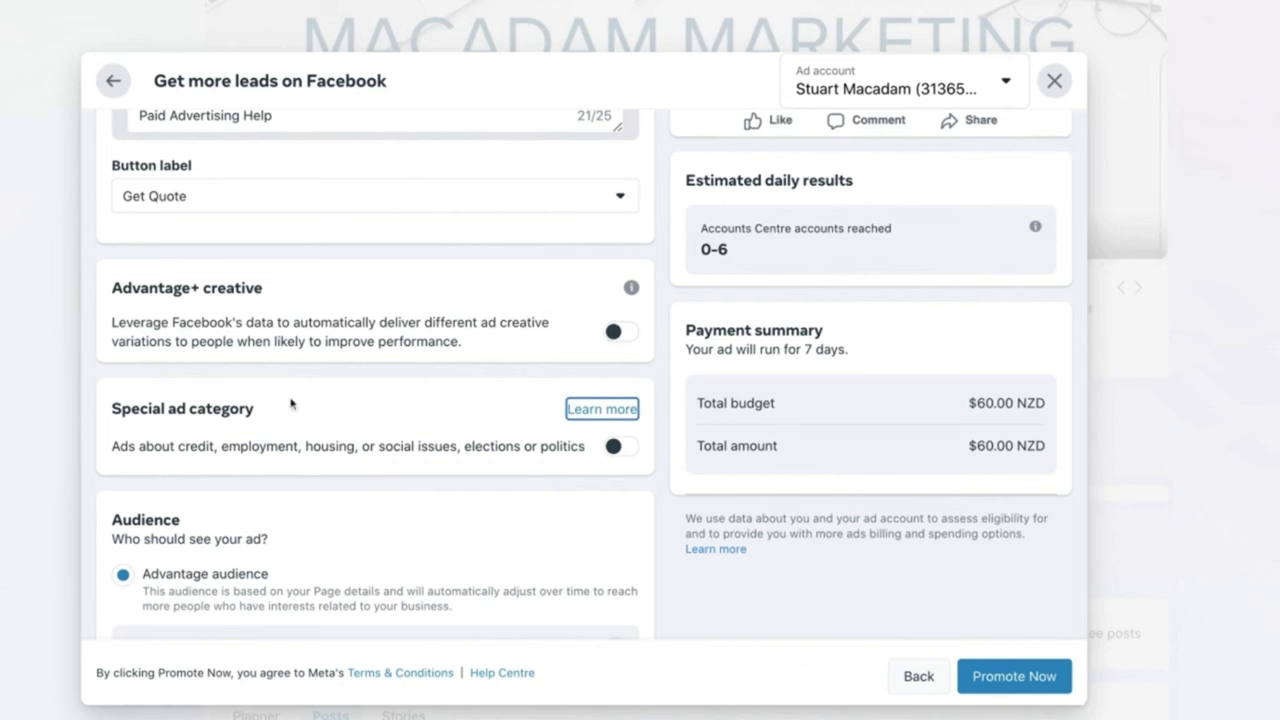
{"action": "scroll", "coordinate": [455, 403], "scroll_direction": "down", "scroll_amount": 1}
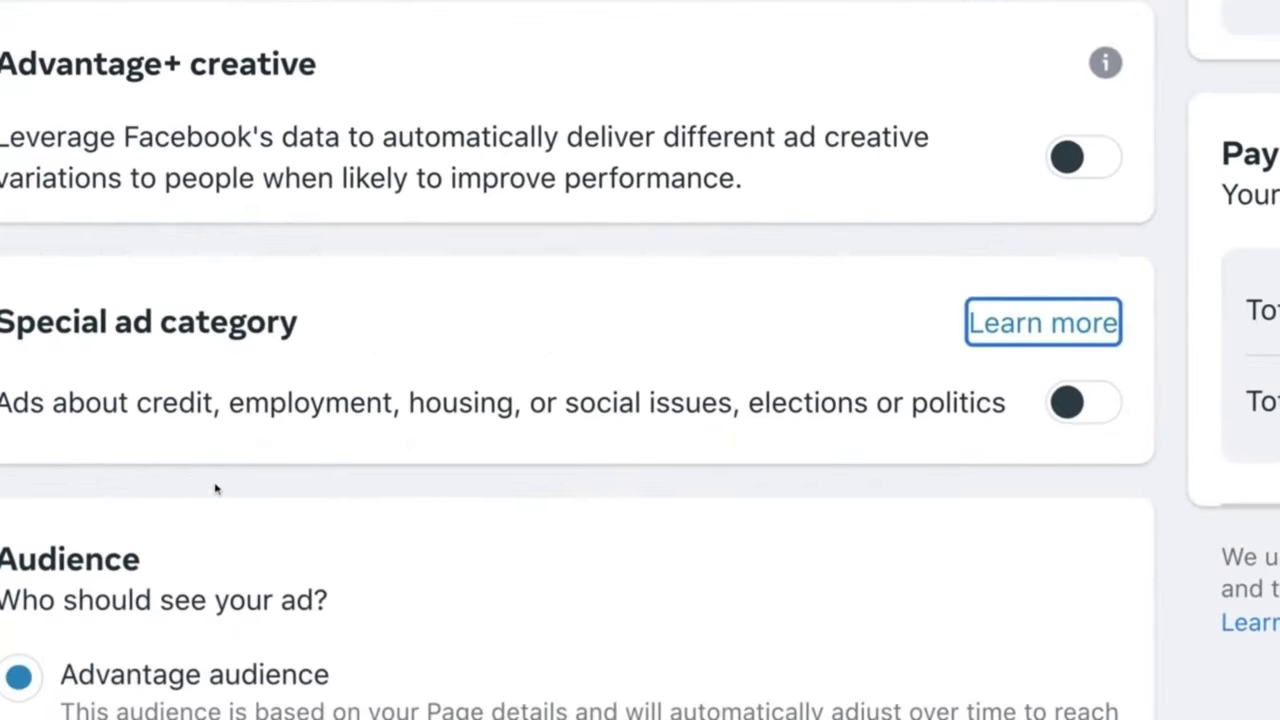
{"action": "scroll", "coordinate": [399, 460], "scroll_direction": "down", "scroll_amount": 3}
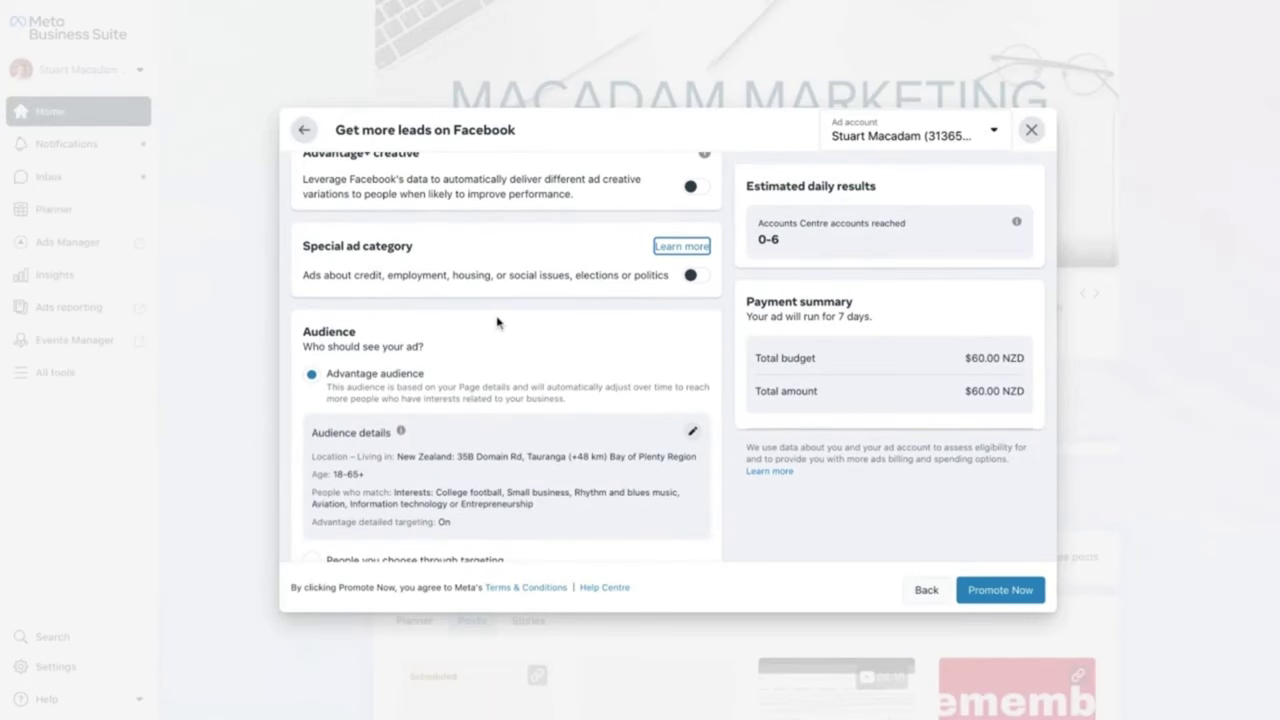
{"action": "scroll", "coordinate": [505, 400], "scroll_direction": "down", "scroll_amount": 1}
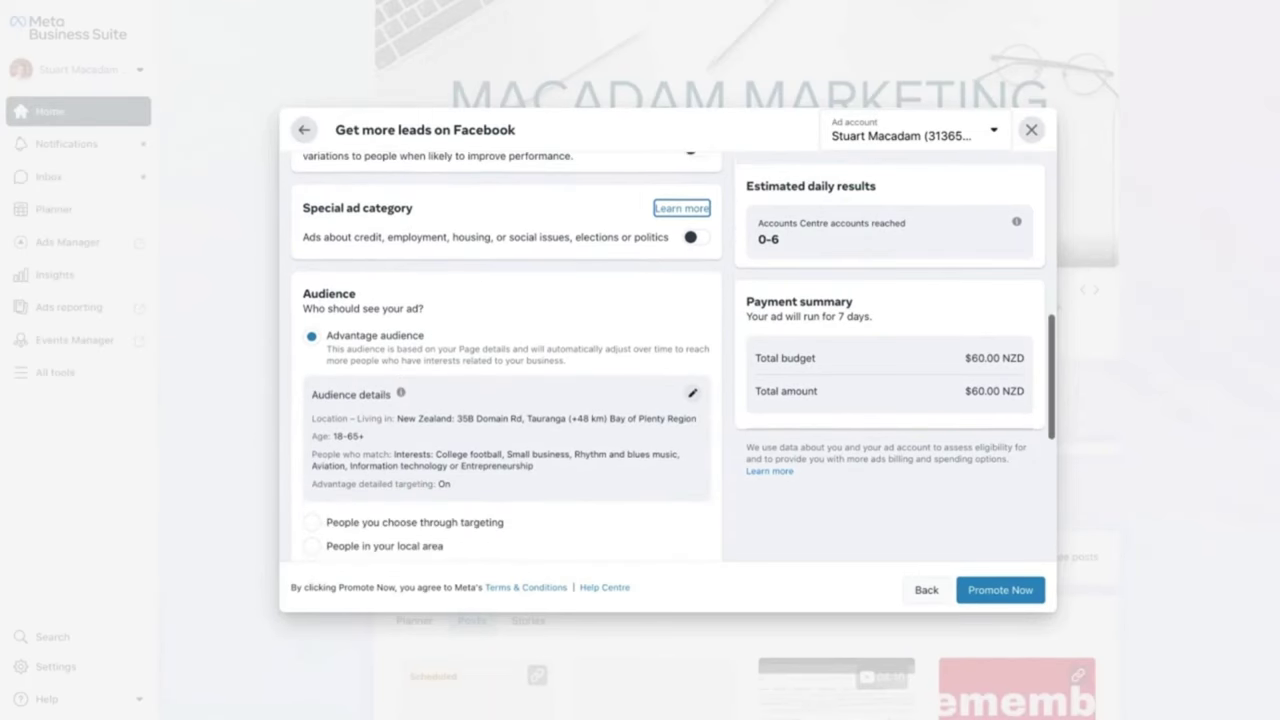
{"action": "scroll", "coordinate": [607, 392], "scroll_direction": "down", "scroll_amount": 5}
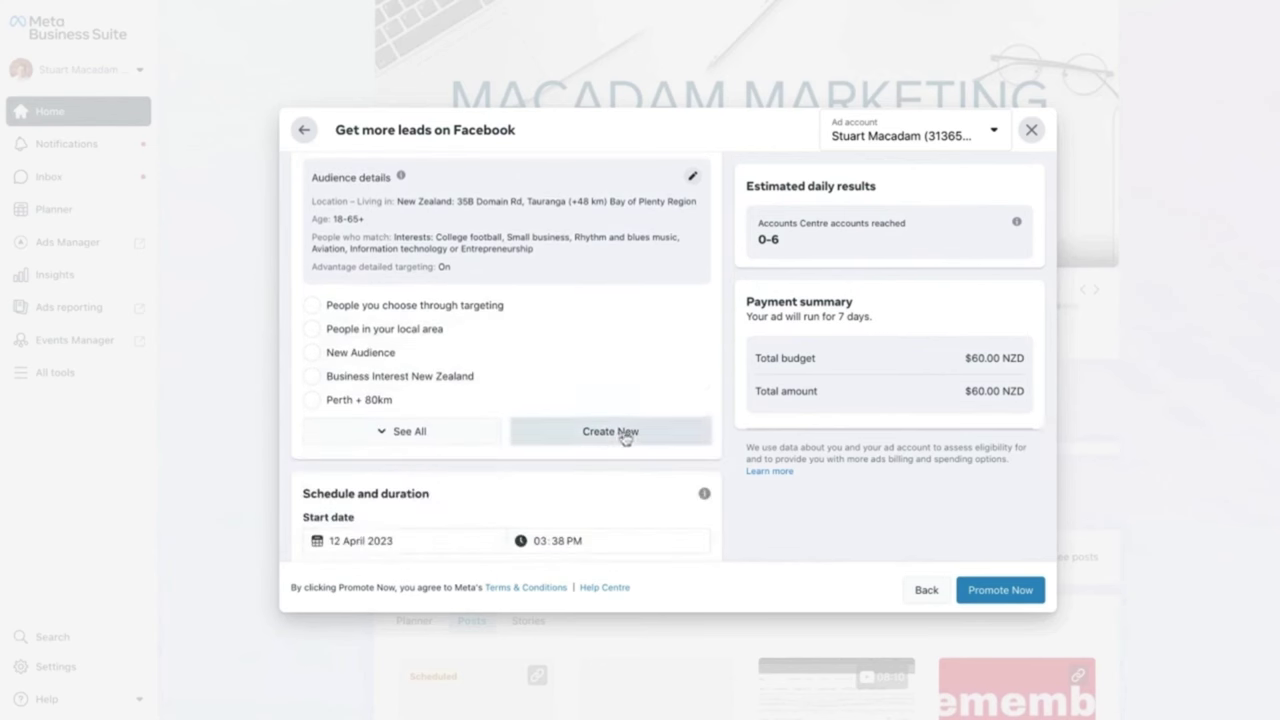
{"action": "left_click", "coordinate": [624, 435]}
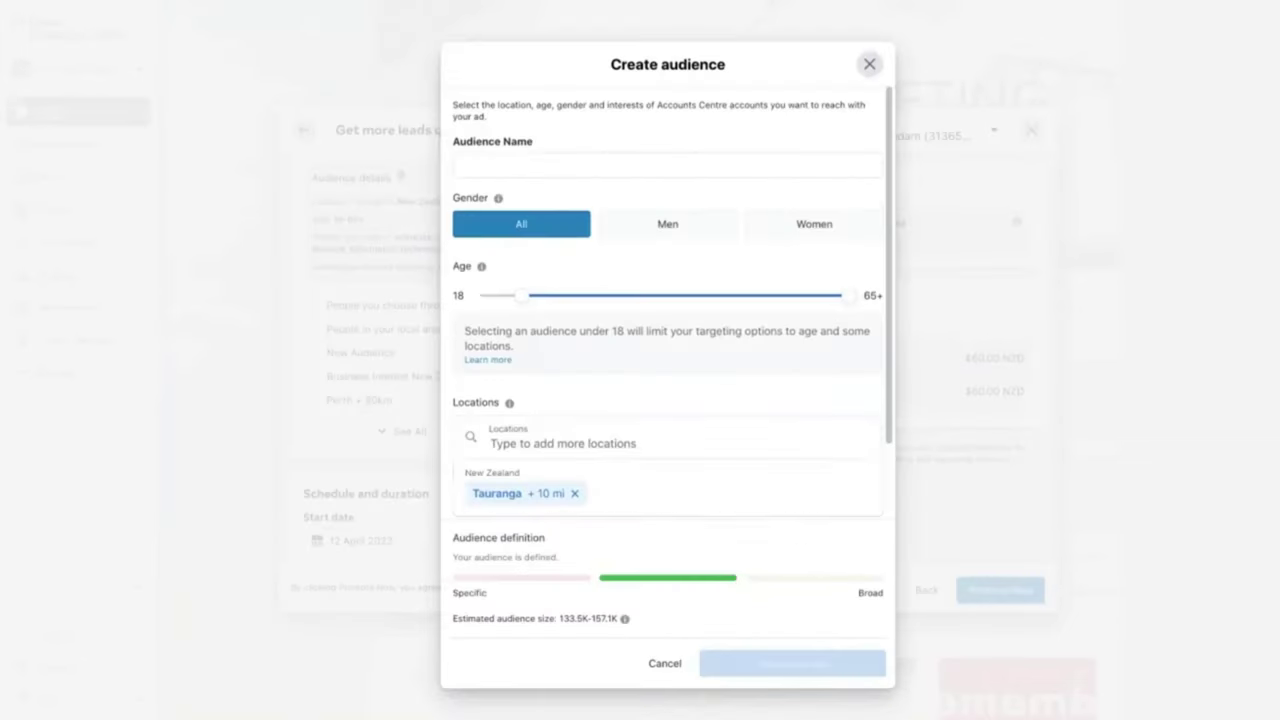
{"action": "left_click", "coordinate": [517, 164]}
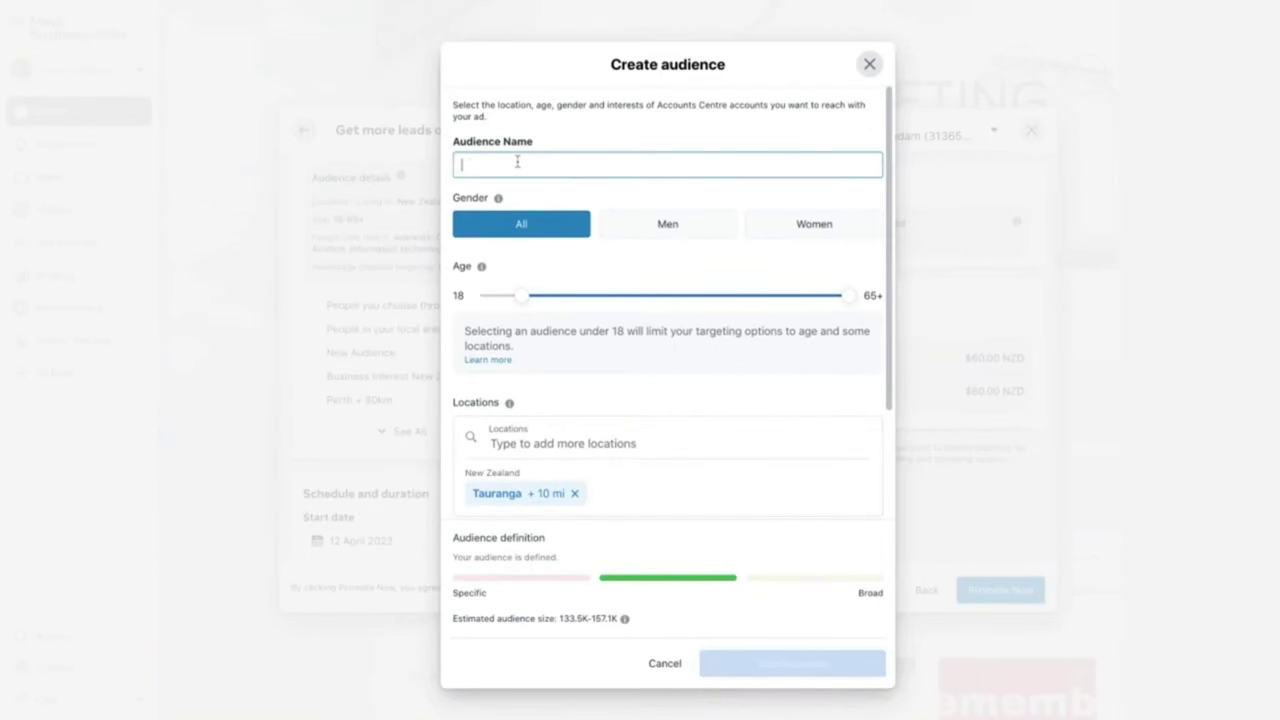
{"action": "type", "text": "New Auudience 2023"}
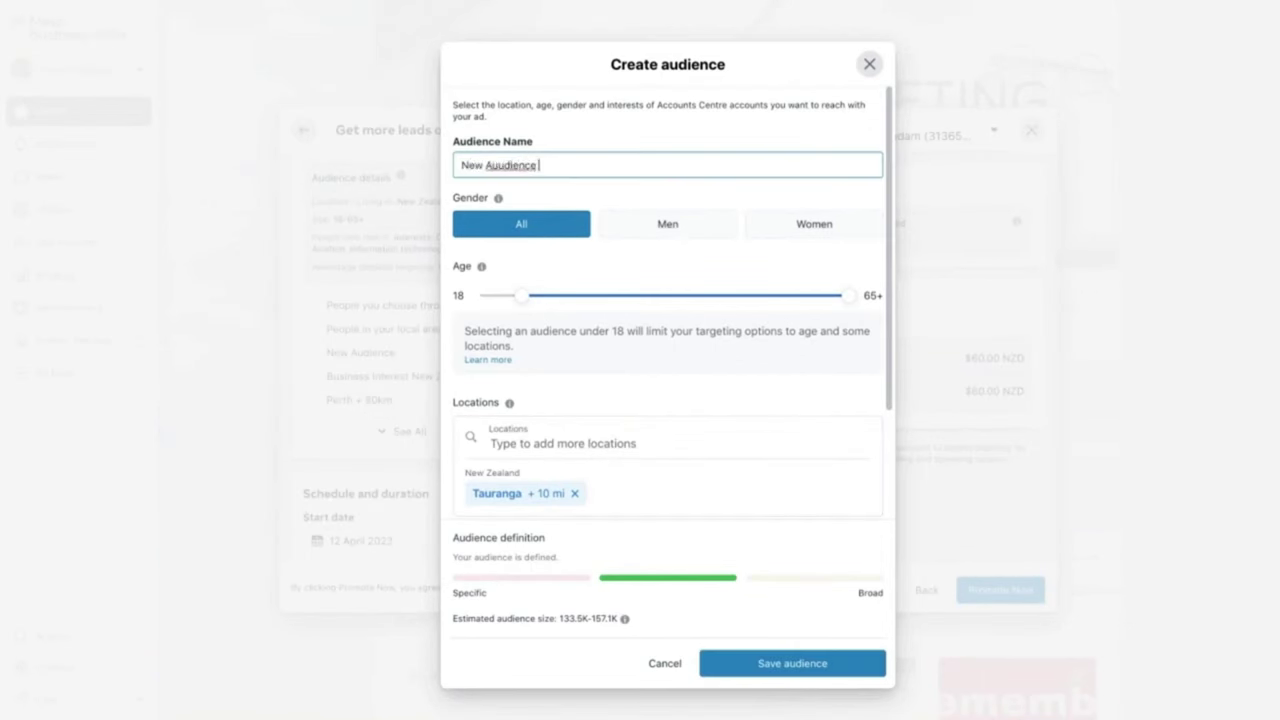
- Correct the audience name to "New Audience 2023" and set the audience's minimum age to 35
{"action": "left_click", "coordinate": [499, 165]}
{"action": "key", "text": "BackSpace"}
{"action": "left_click", "coordinate": [529, 300]}
{"action": "key", "text": "Right"}
{"action": "key", "text": "Right"}
{"action": "key", "text": "Right"}
{"action": "key", "text": "Right"}
{"action": "key", "text": "Right"}
{"action": "key", "text": "Right"}
{"action": "key", "text": "Right"}
{"action": "key", "text": "Right"}
{"action": "key", "text": "Right"}
{"action": "key", "text": "Right"}
{"action": "key", "text": "Right"}
{"action": "key", "text": "Right"}
{"action": "key", "text": "Right"}
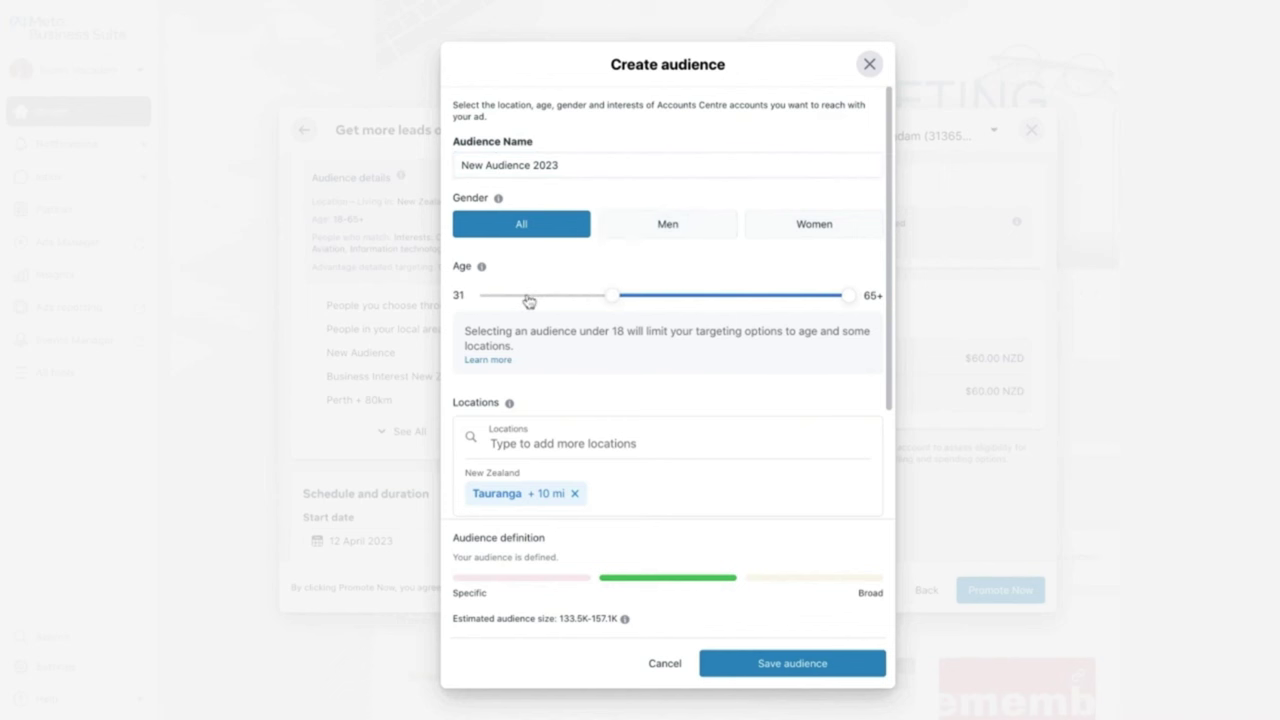
{"action": "key", "text": "Right"}
{"action": "scroll", "coordinate": [632, 430], "scroll_direction": "down", "scroll_amount": 2}
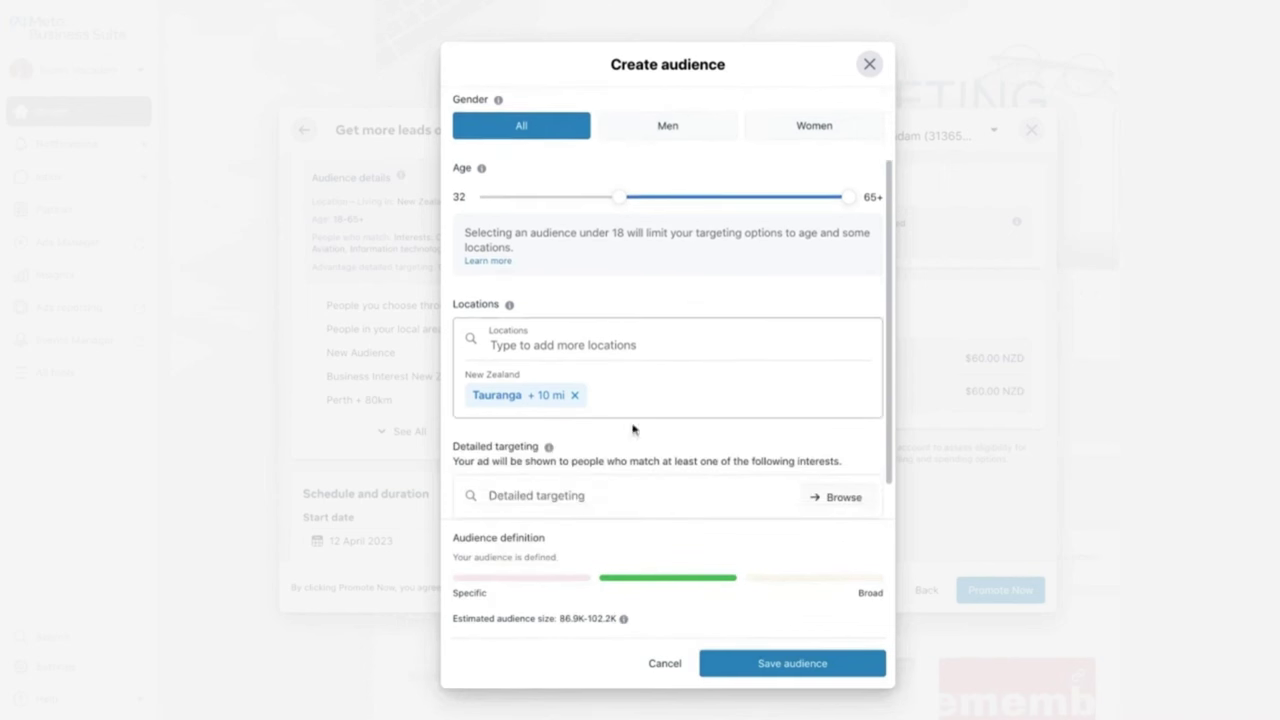
{"action": "scroll", "coordinate": [600, 328], "scroll_direction": "up", "scroll_amount": 1}
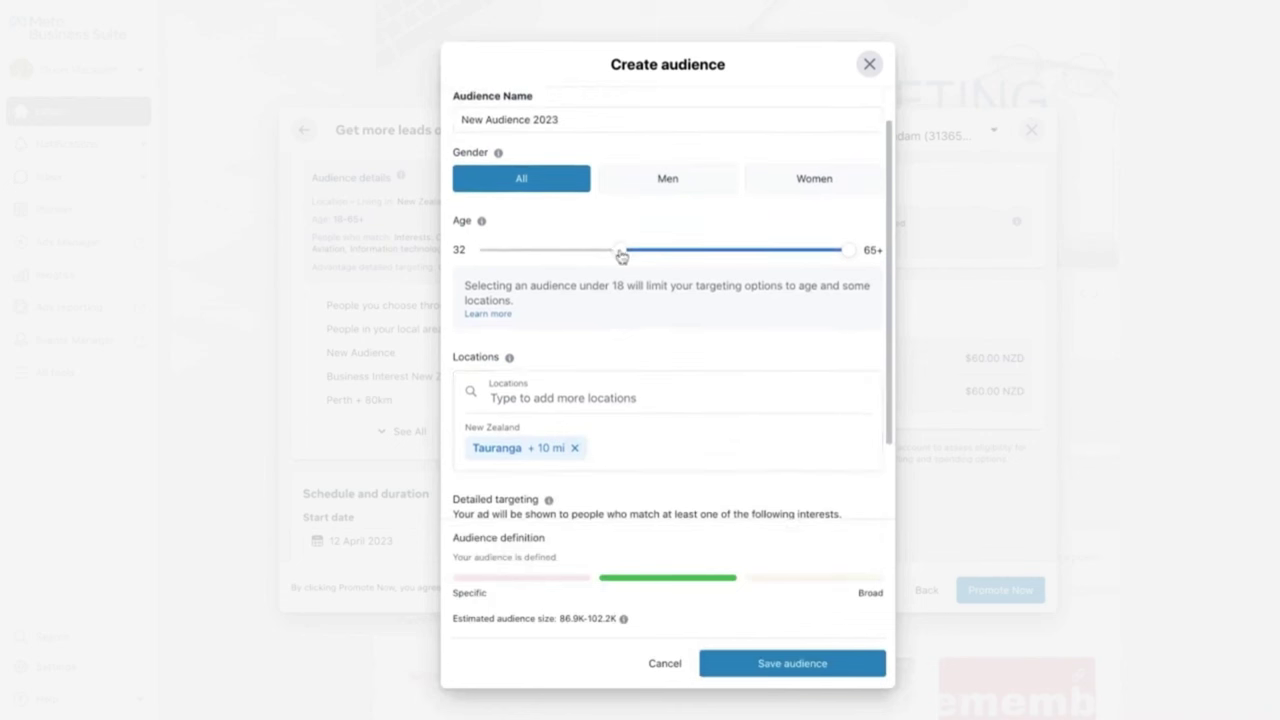
{"action": "left_click_drag", "start_coordinate": [620, 256], "coordinate": [633, 251]}
- Change the audience location from Tauranga to the whole country of New Zealand
{"action": "scroll", "coordinate": [624, 372], "scroll_direction": "down", "scroll_amount": 1}
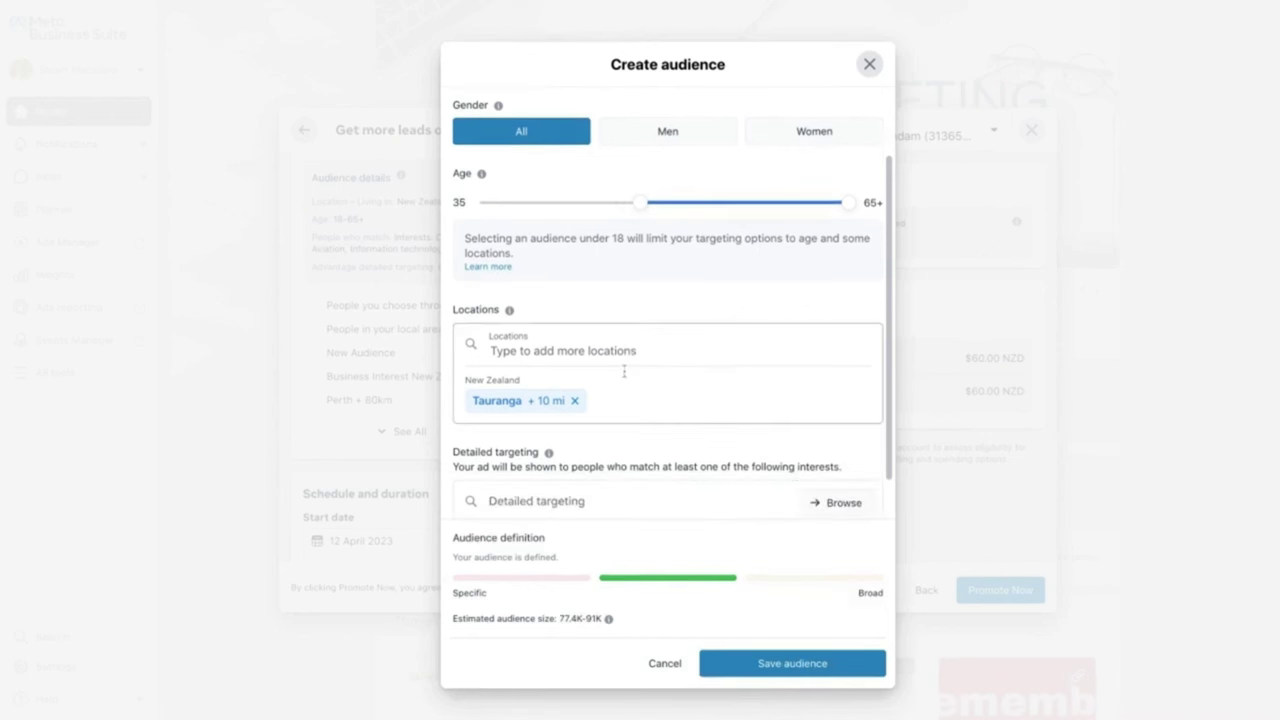
{"action": "left_click", "coordinate": [533, 351]}
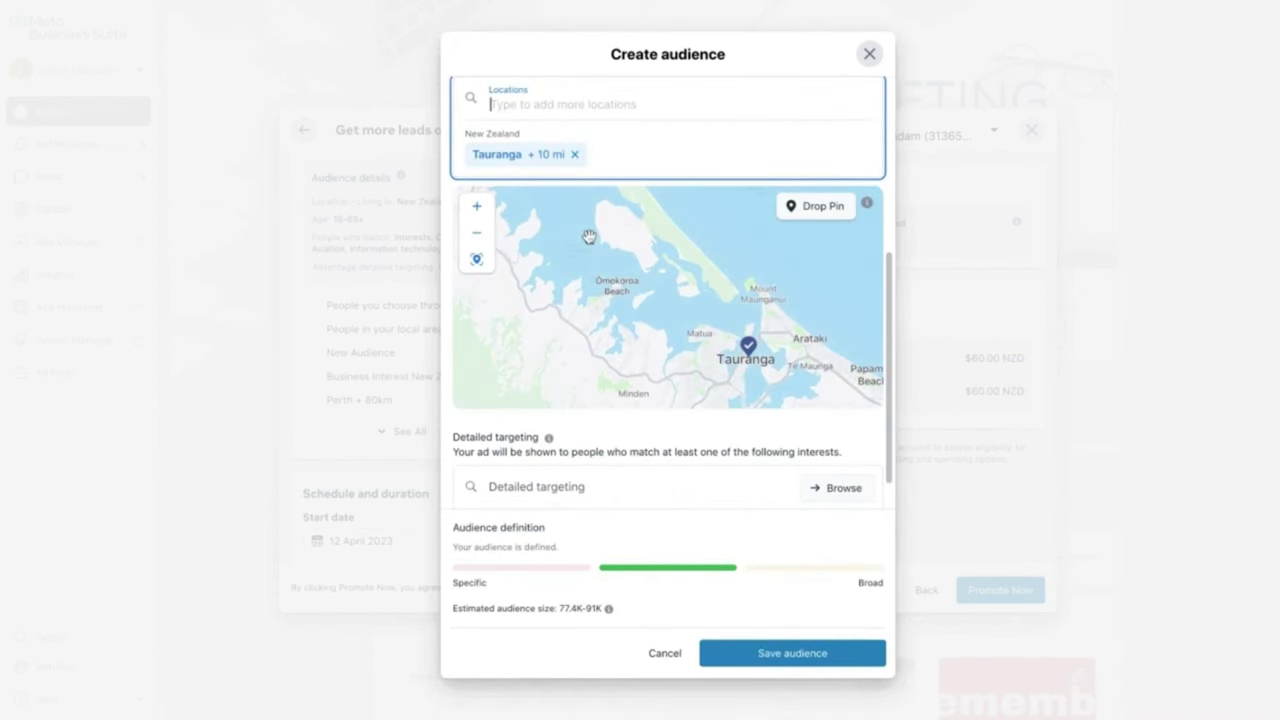
{"action": "type", "text": "new zealand"}
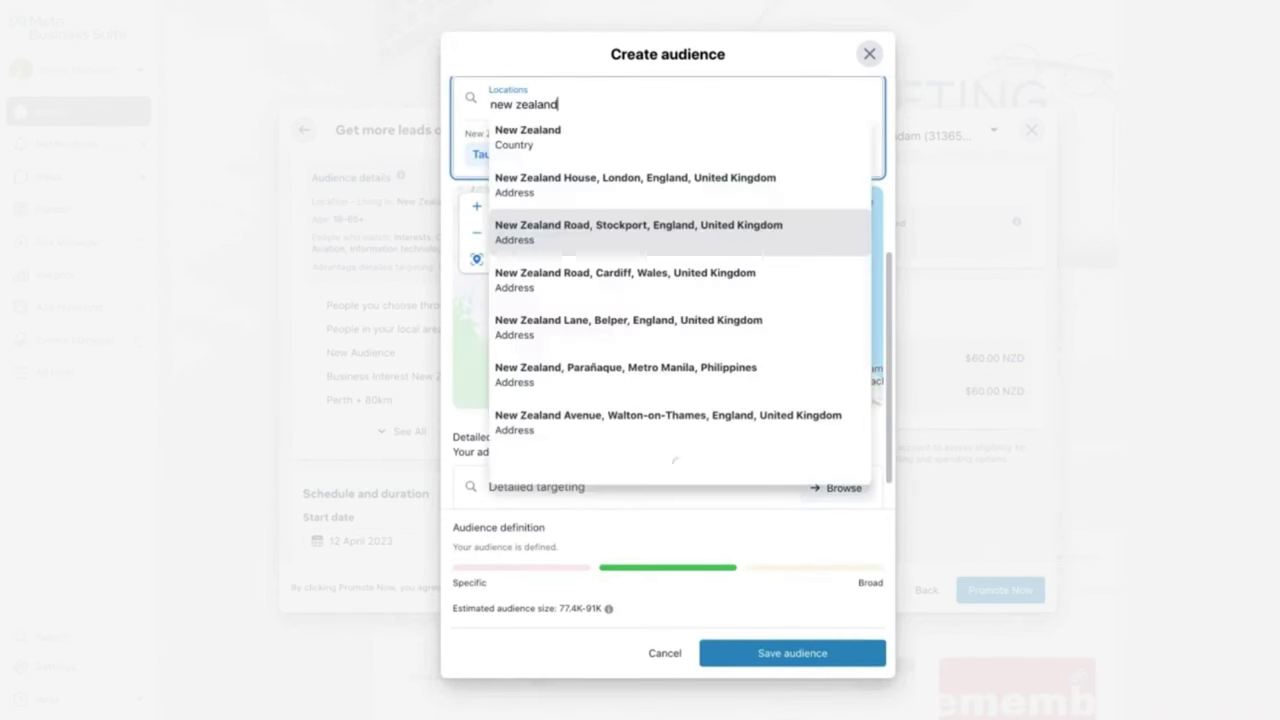
{"action": "left_click", "coordinate": [572, 146]}
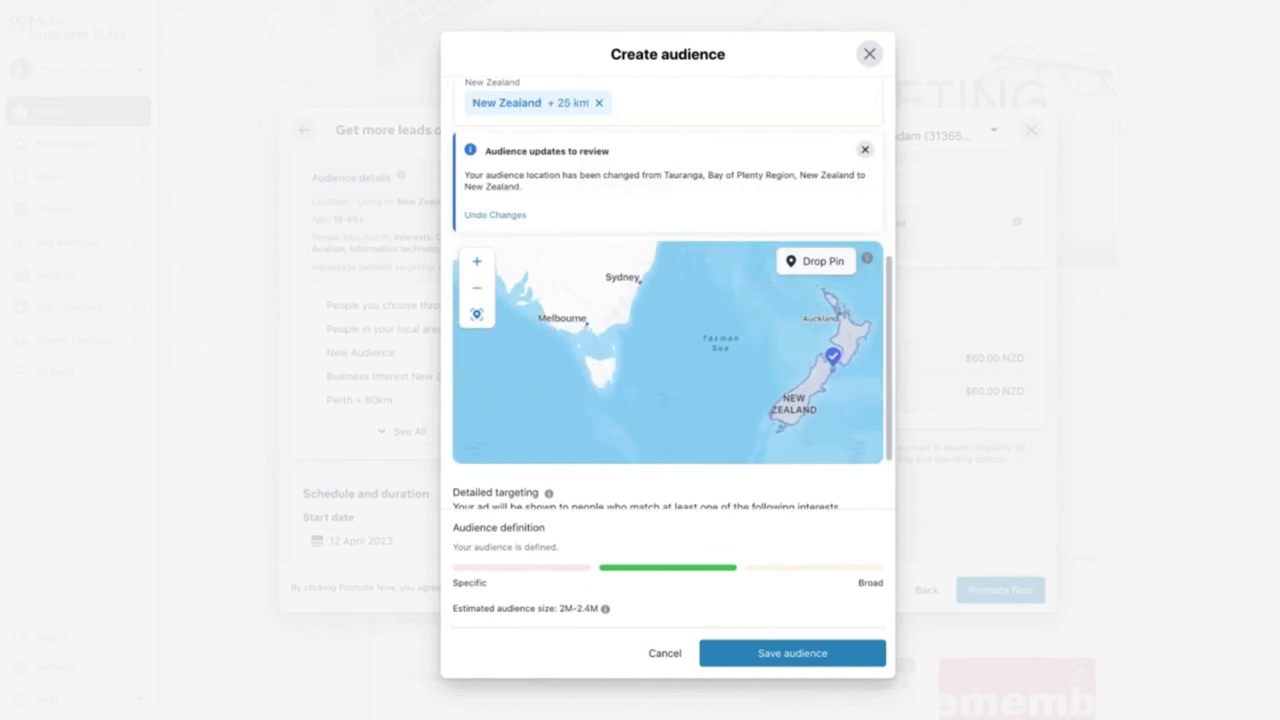
- Search detailed targeting for "small business" and add the Small business owners behaviour
{"action": "scroll", "coordinate": [830, 350], "scroll_direction": "down", "scroll_amount": 3}
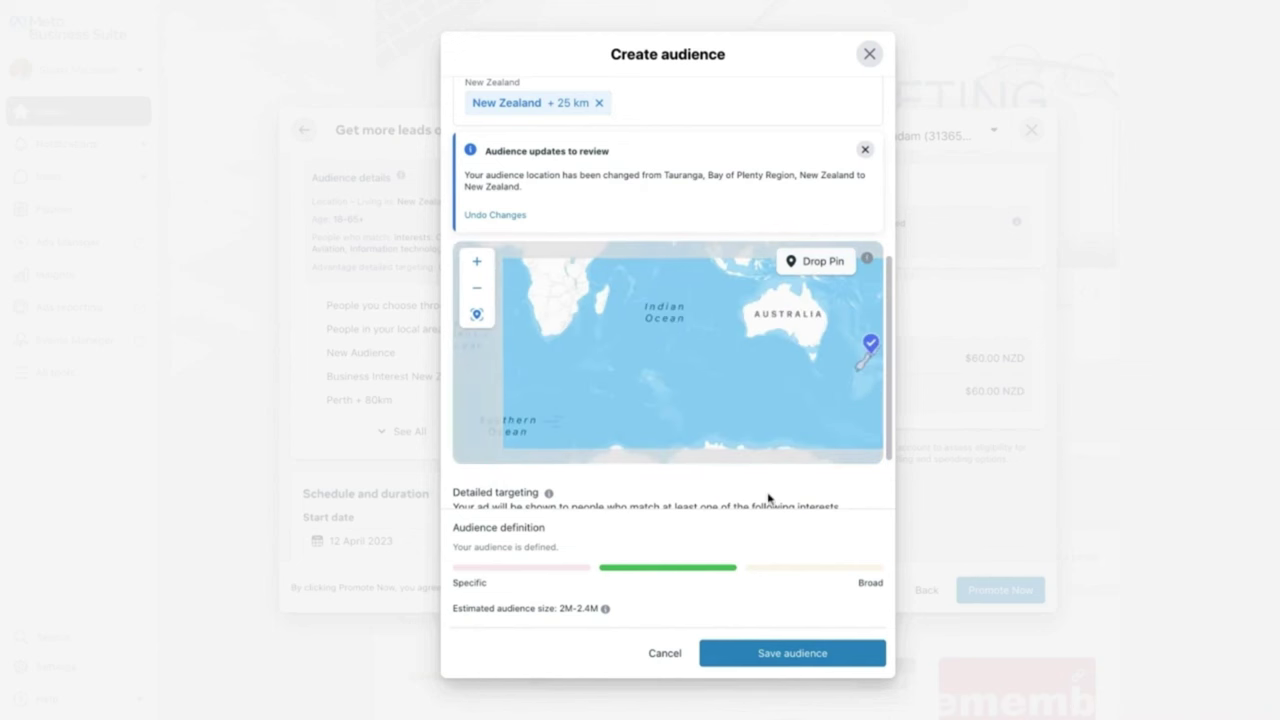
{"action": "scroll", "coordinate": [768, 498], "scroll_direction": "down", "scroll_amount": 2}
{"action": "scroll", "coordinate": [768, 498], "scroll_direction": "down", "scroll_amount": 3}
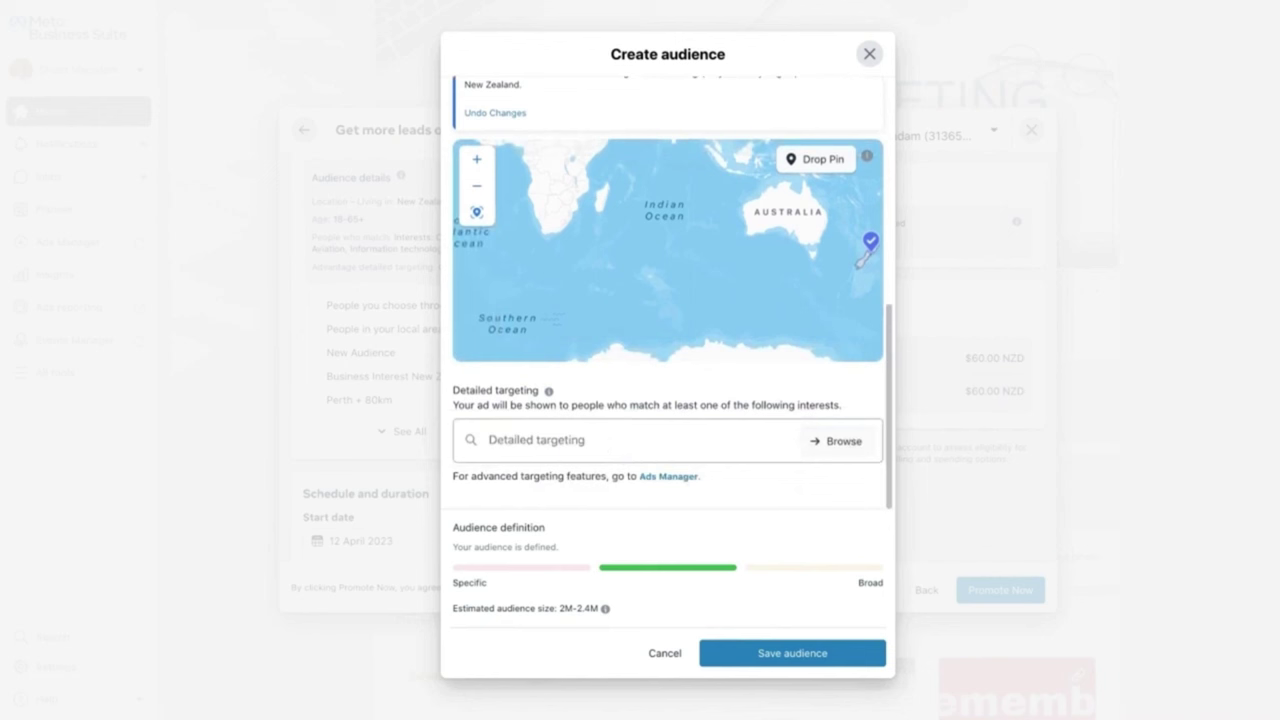
{"action": "left_click", "coordinate": [620, 440]}
{"action": "type", "text": "s"}
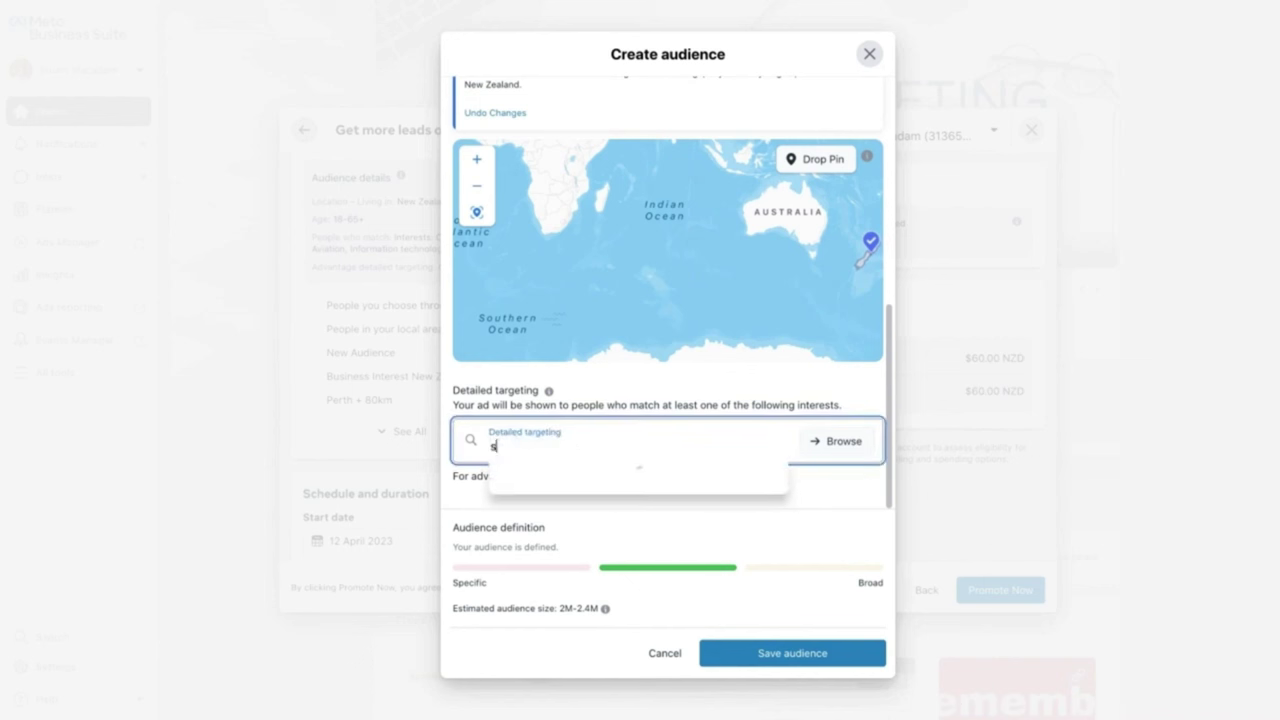
{"action": "type", "text": "mall business"}
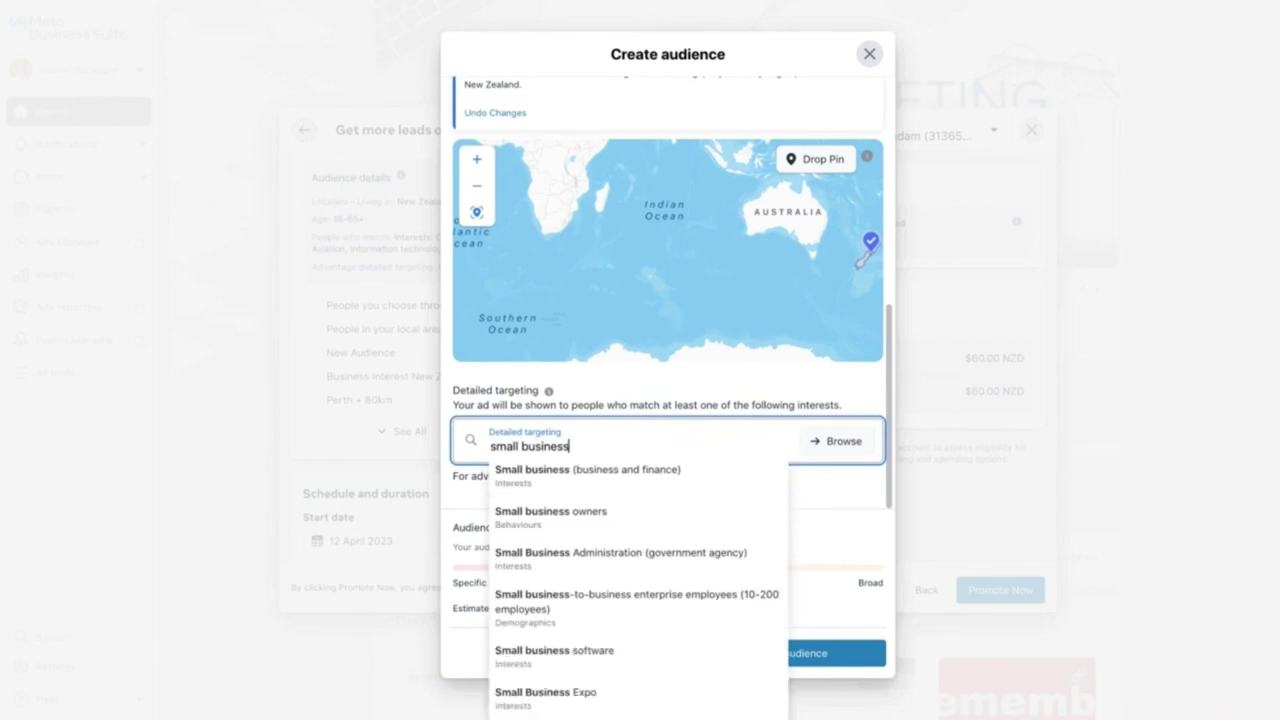
{"action": "left_click", "coordinate": [566, 526]}
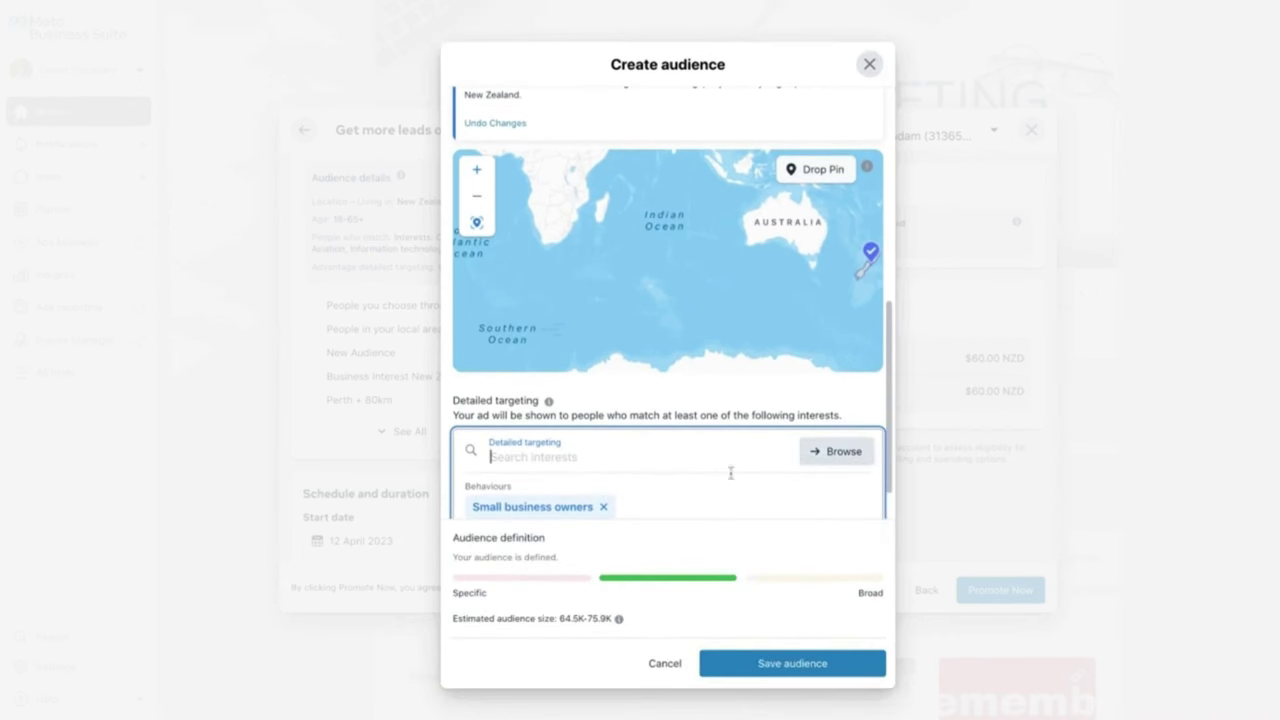
- Look over the browsable detailed targeting categories, return to the audience settings and save the audience
{"action": "scroll", "coordinate": [806, 463], "scroll_direction": "down", "scroll_amount": 1}
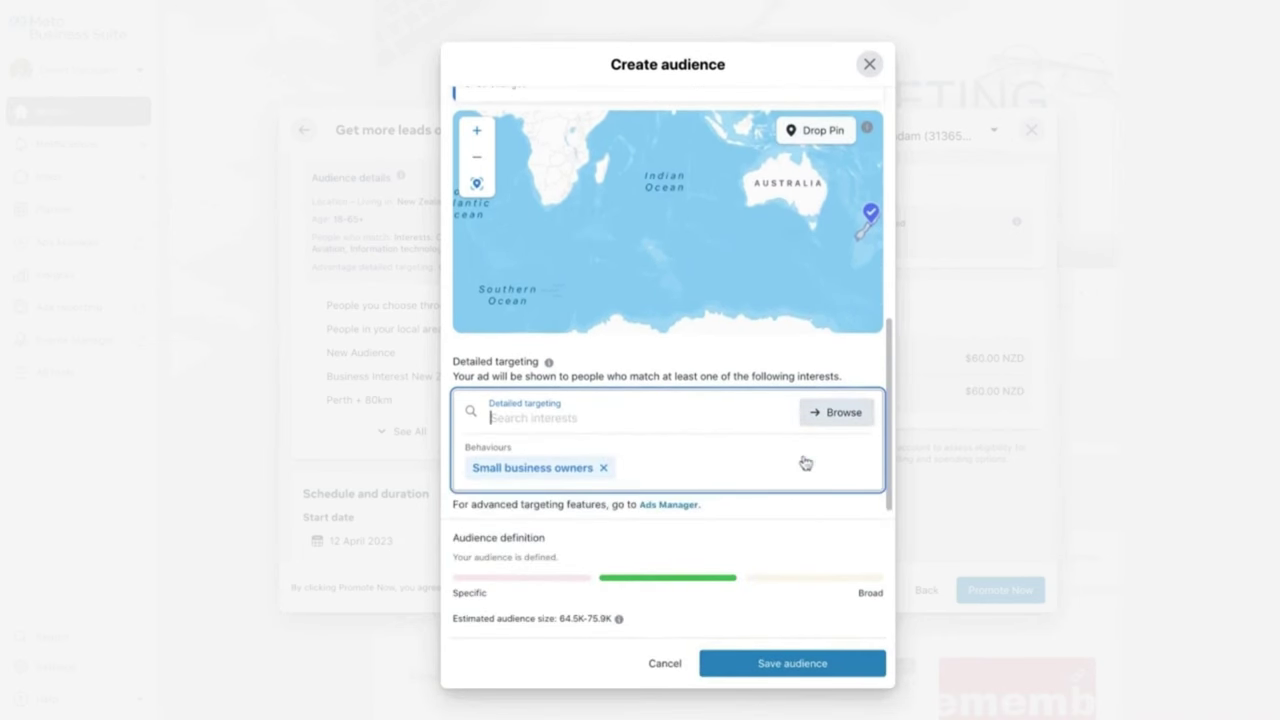
{"action": "left_click", "coordinate": [831, 413]}
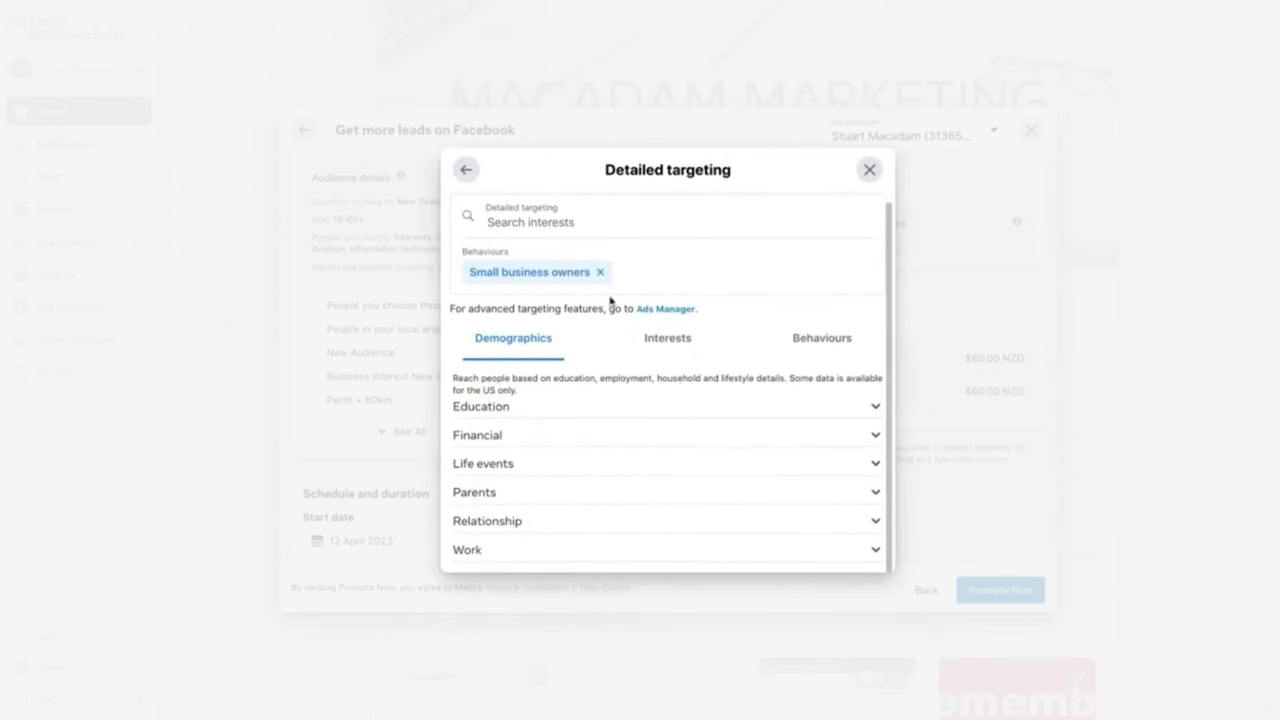
{"action": "left_click", "coordinate": [465, 171]}
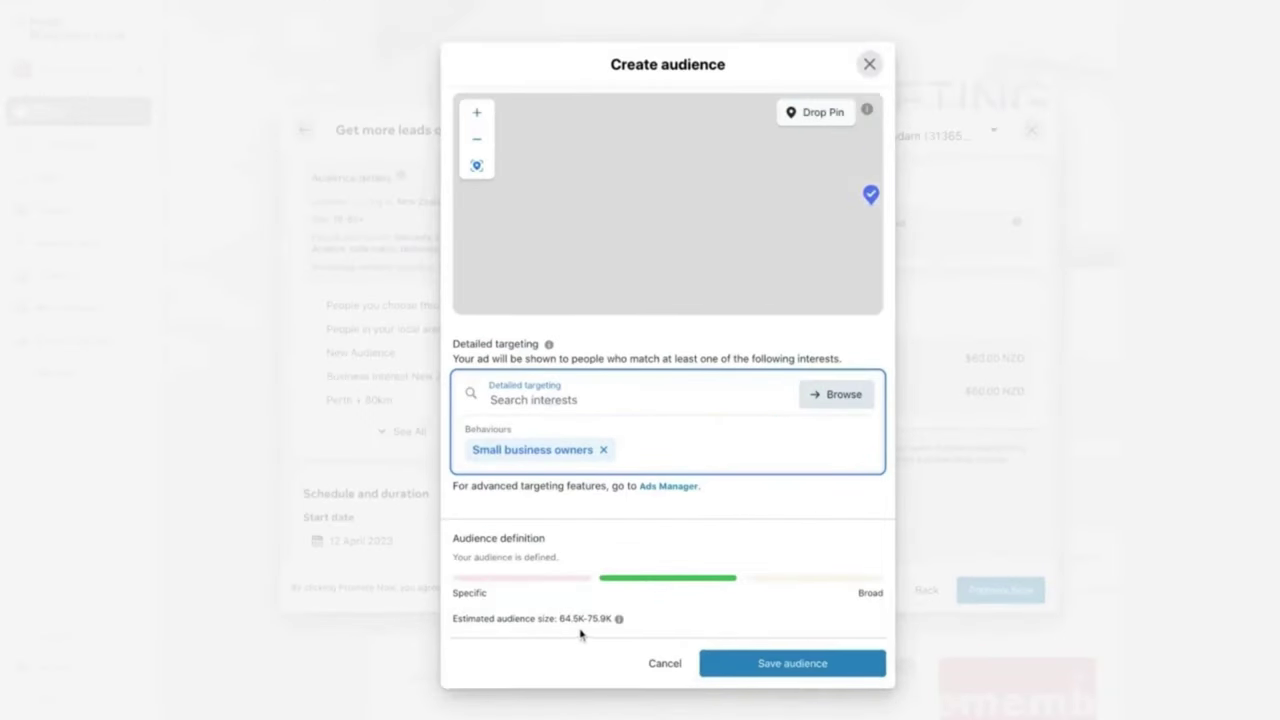
{"action": "left_click", "coordinate": [799, 673]}
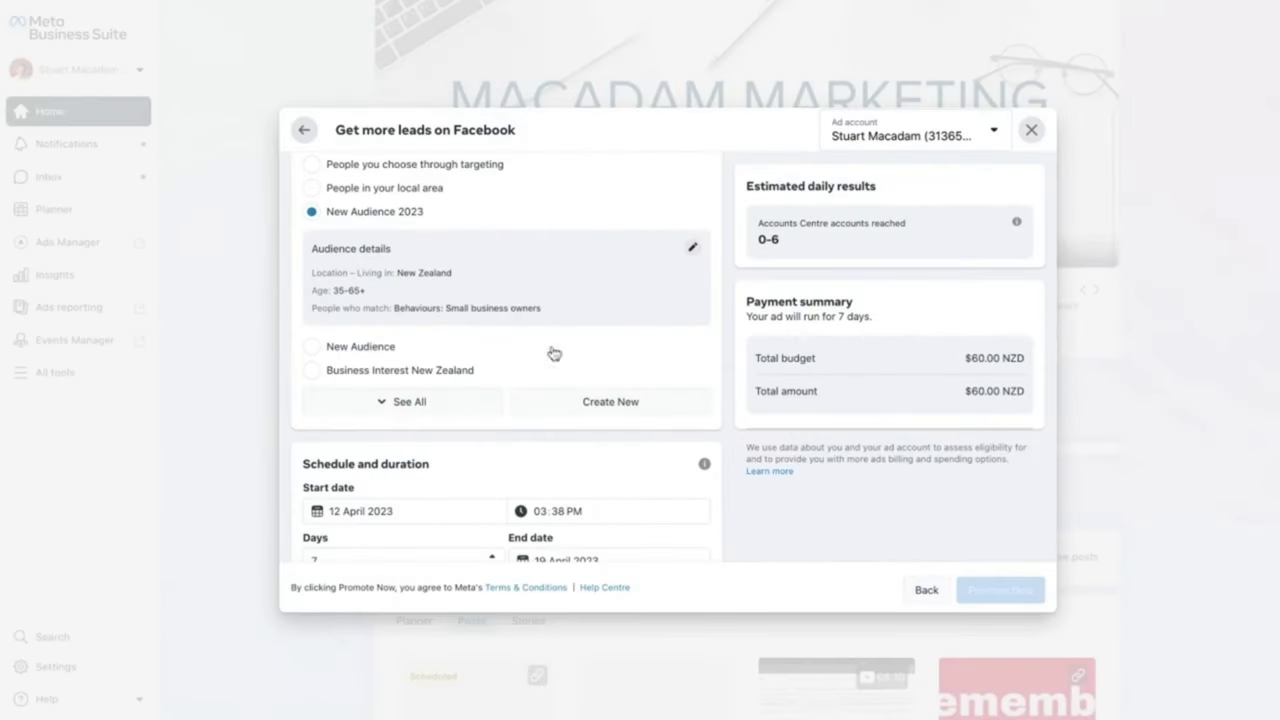
- Set the ad's duration to 10 days and its total budget to $50.00
{"action": "scroll", "coordinate": [551, 350], "scroll_direction": "down", "scroll_amount": 2}
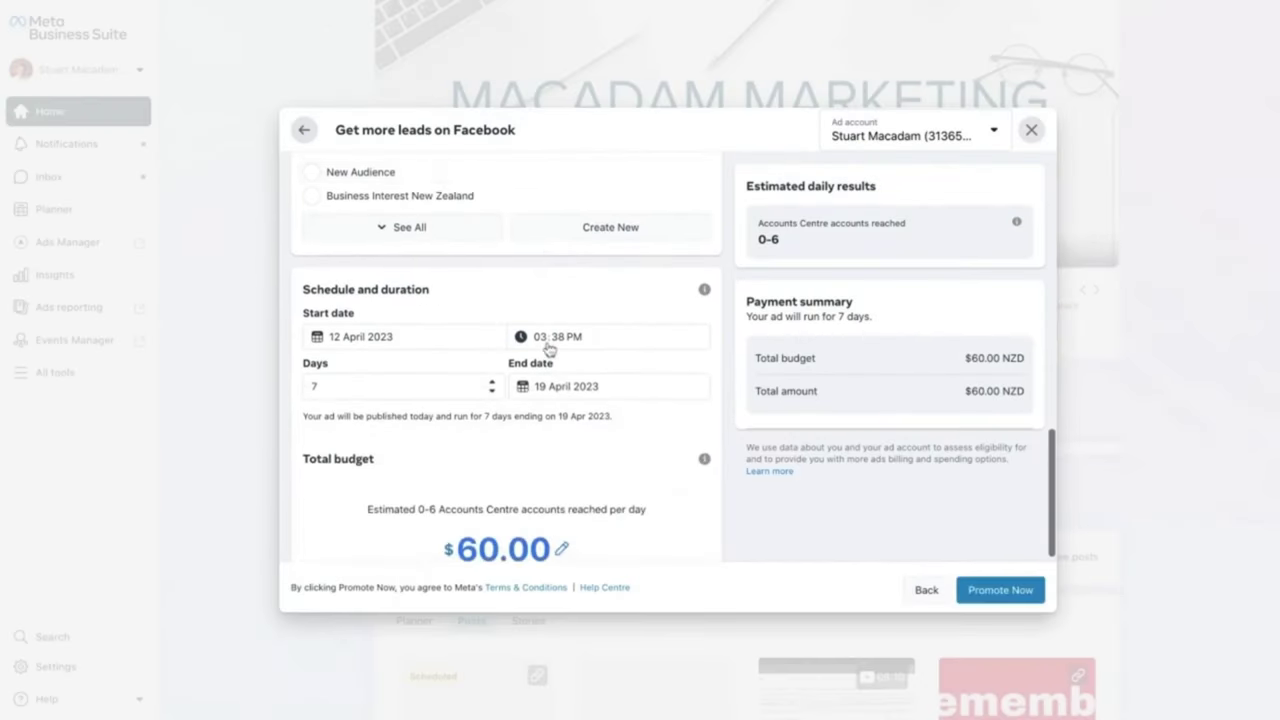
{"action": "scroll", "coordinate": [549, 348], "scroll_direction": "down", "scroll_amount": 1}
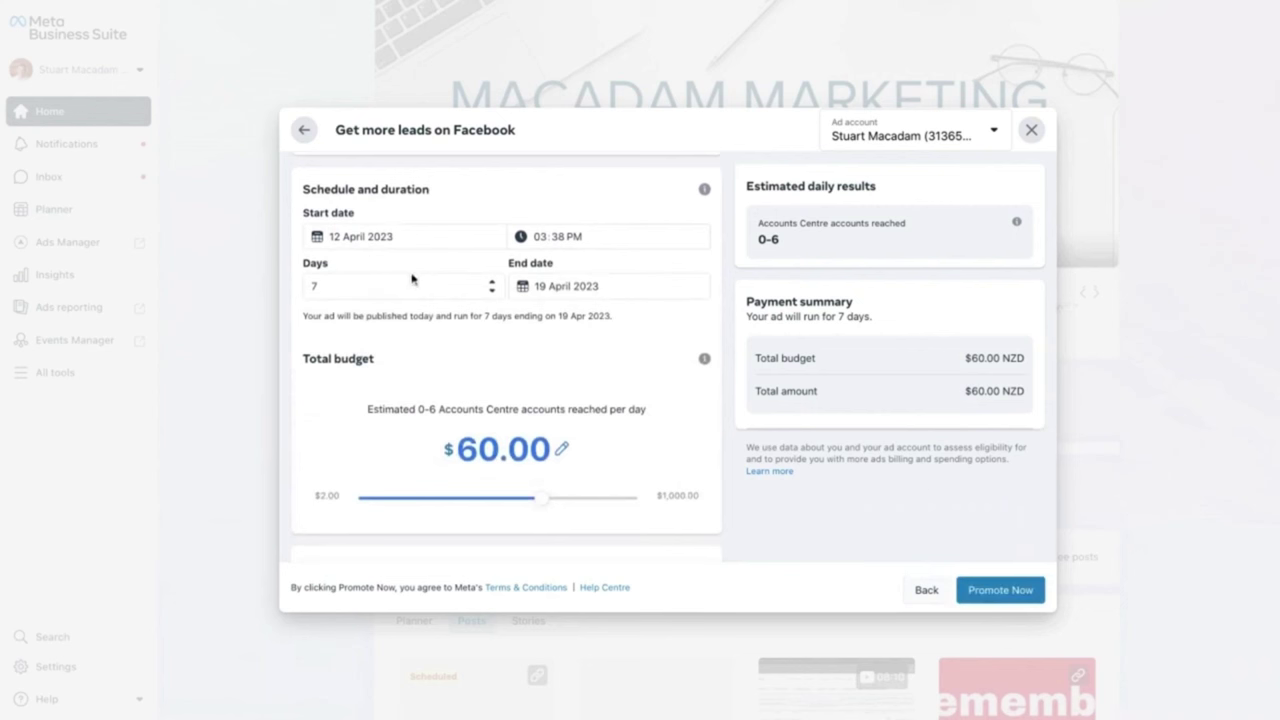
{"action": "left_click", "coordinate": [491, 282]}
{"action": "left_click", "coordinate": [491, 282]}
{"action": "left_click", "coordinate": [491, 282]}
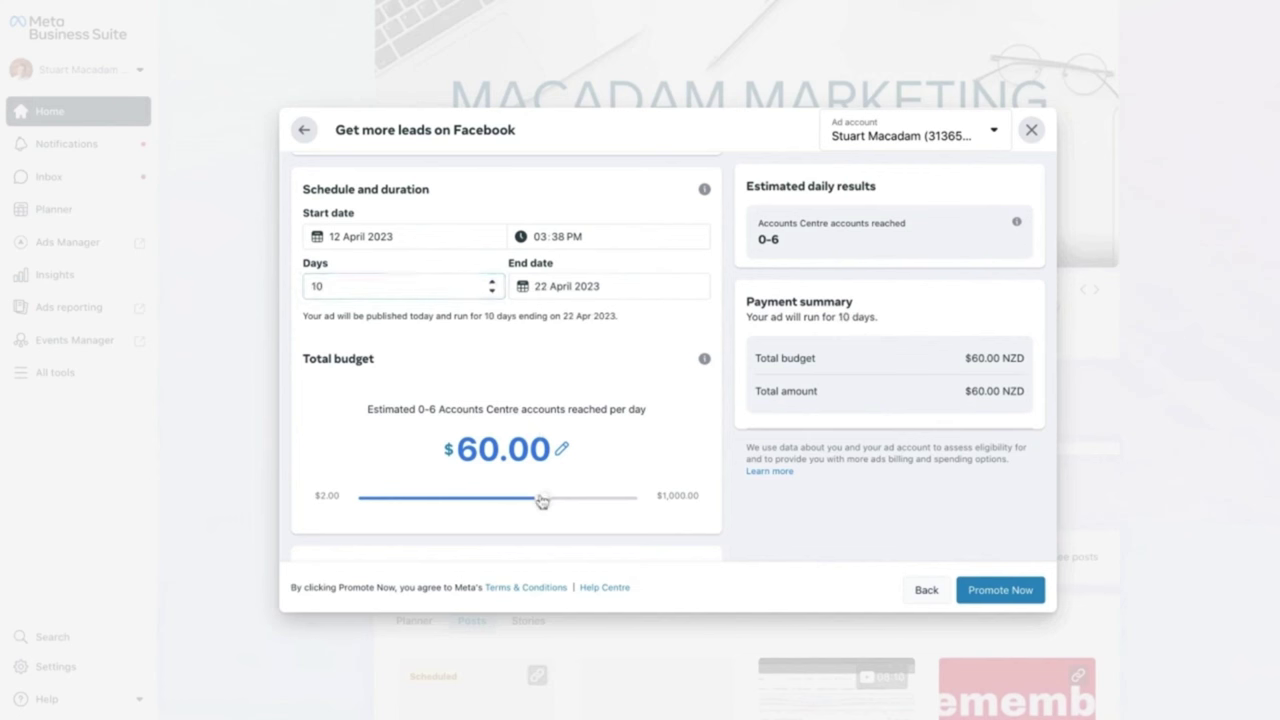
{"action": "mouse_move", "coordinate": [541, 500]}
{"action": "left_mouse_down"}
{"action": "mouse_move", "coordinate": [500, 498]}
{"action": "mouse_move", "coordinate": [530, 498]}
{"action": "left_mouse_up"}
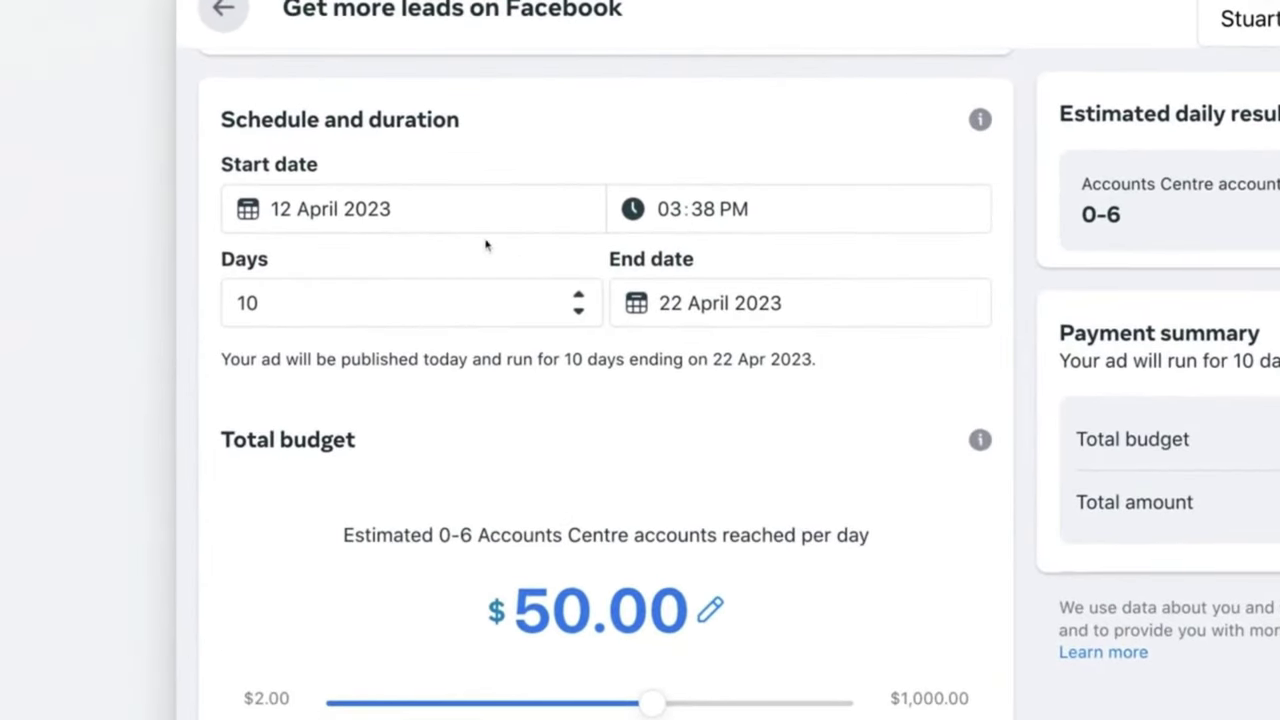
- Examine the ad's start date calendar and start time options
{"action": "left_click", "coordinate": [658, 209]}
{"action": "left_click", "coordinate": [402, 209]}
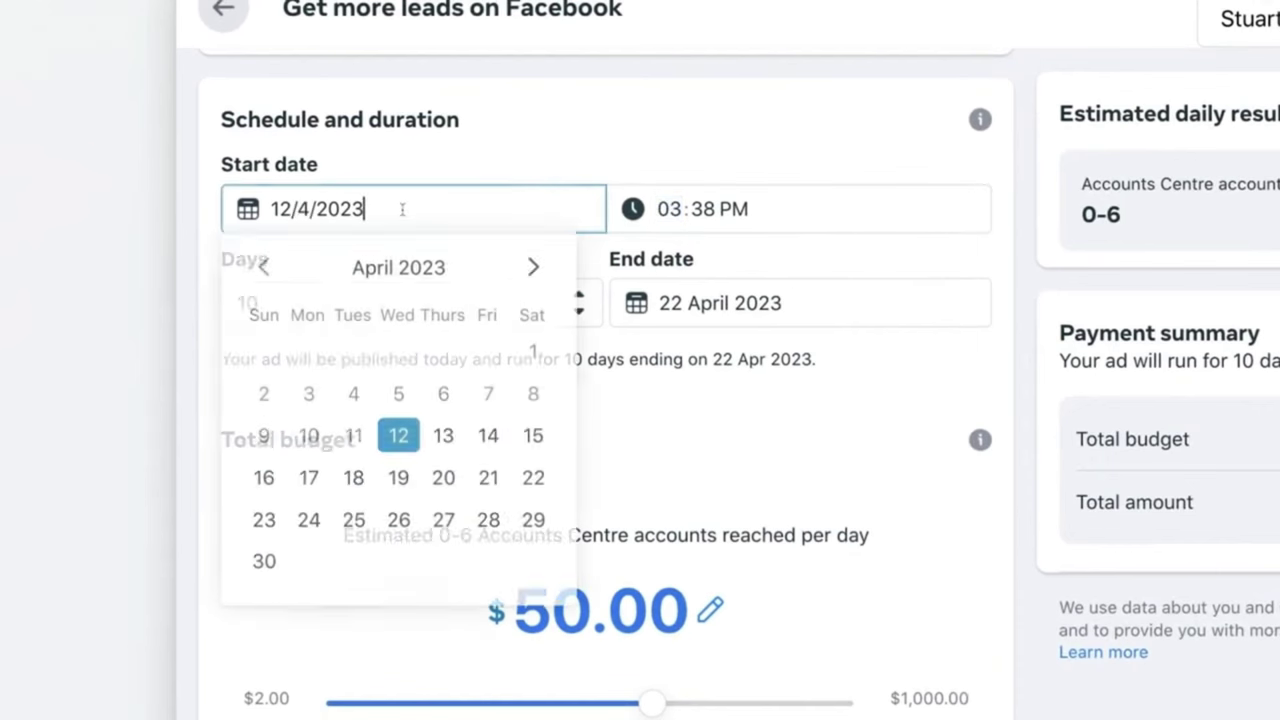
{"action": "left_click", "coordinate": [410, 164]}
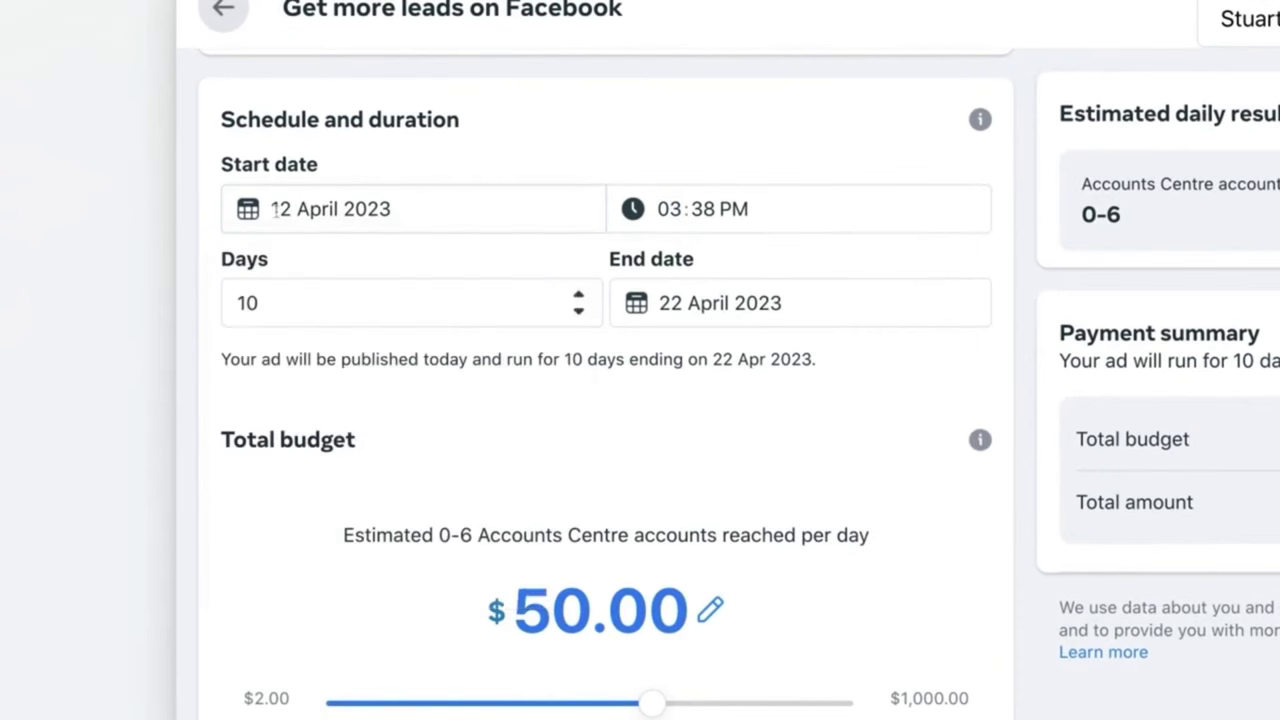
{"action": "left_click", "coordinate": [313, 209]}
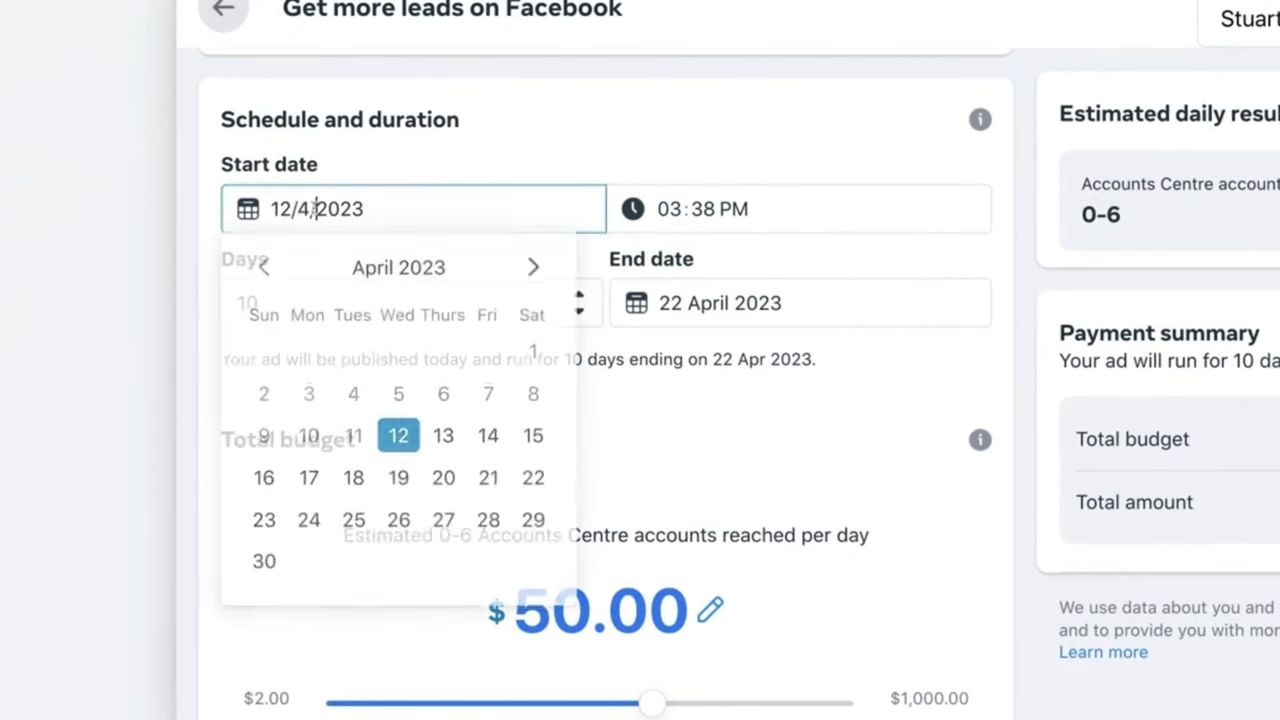
{"action": "left_click", "coordinate": [664, 210]}
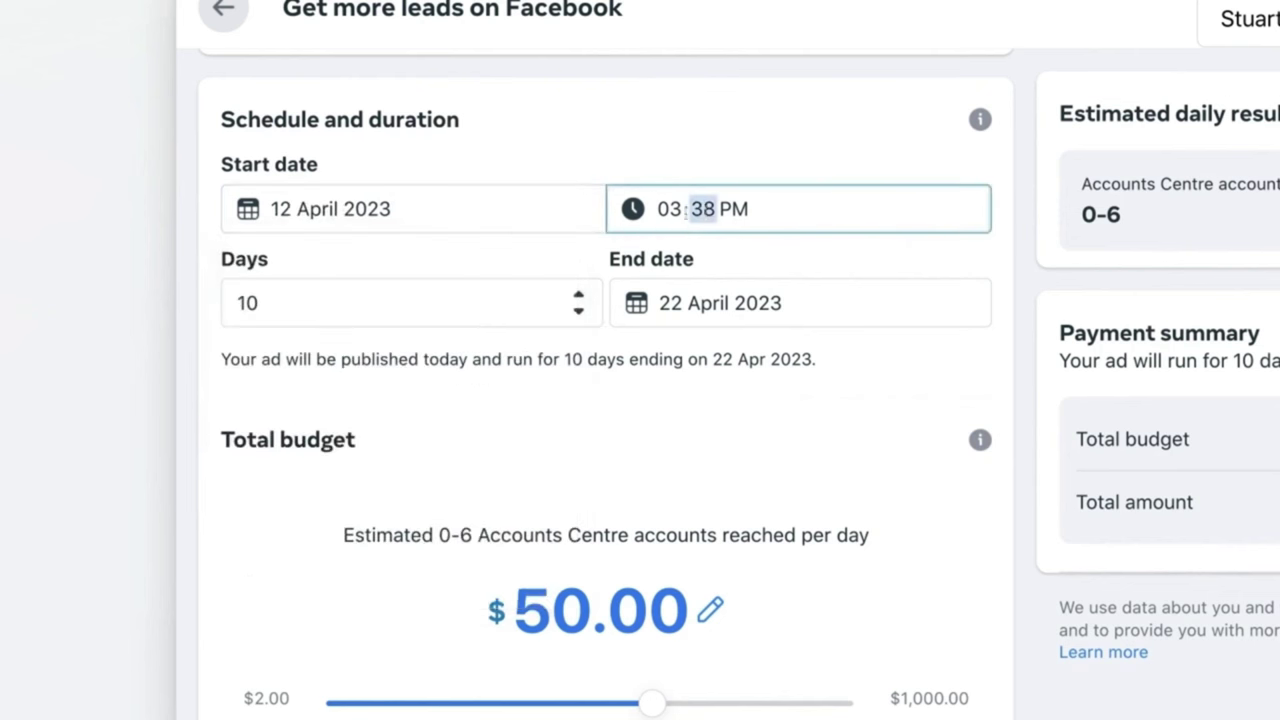
- Set the ad's duration to 9 days and check the end date calendar
{"action": "left_click", "coordinate": [578, 310]}
{"action": "left_click", "coordinate": [579, 298]}
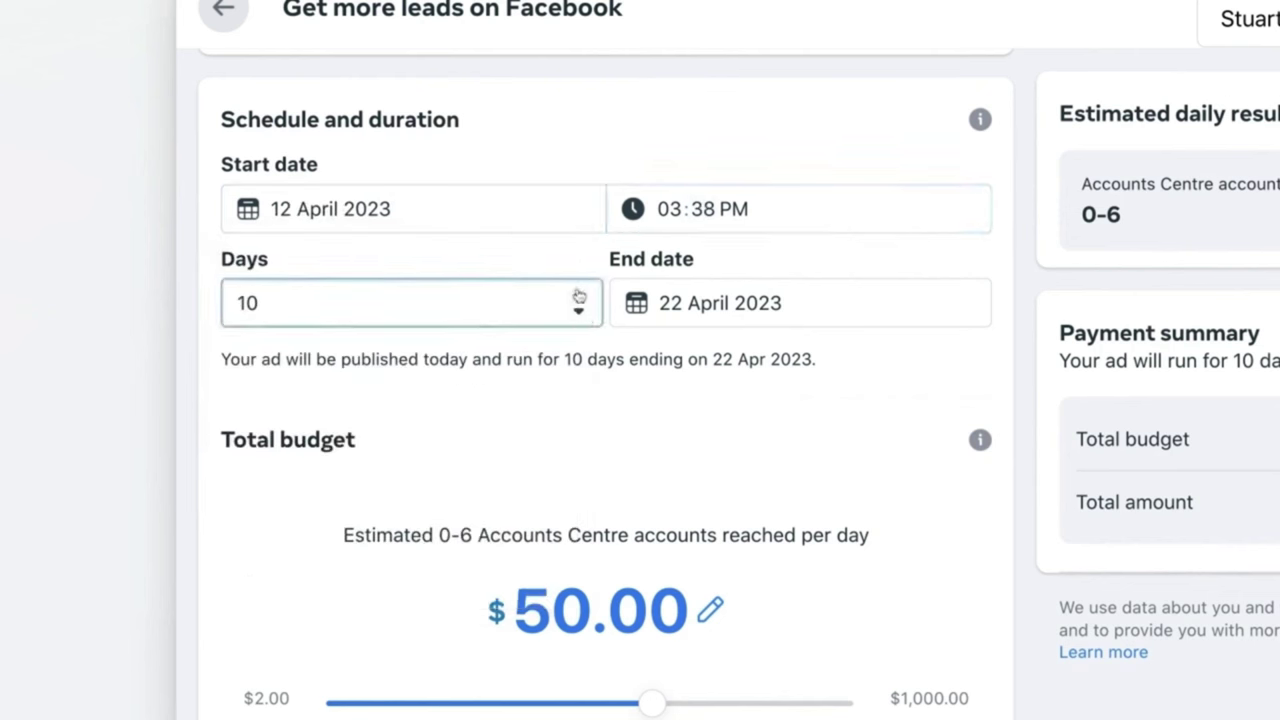
{"action": "left_click", "coordinate": [579, 313]}
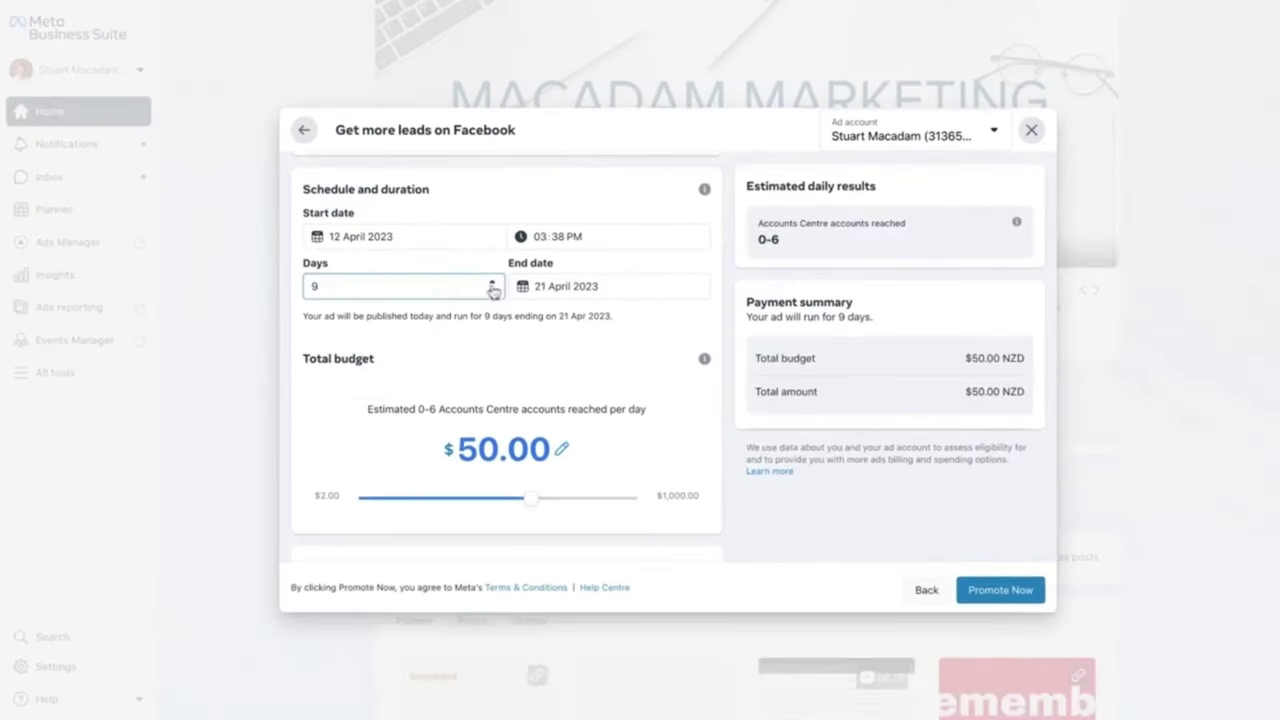
{"action": "left_click", "coordinate": [537, 287]}
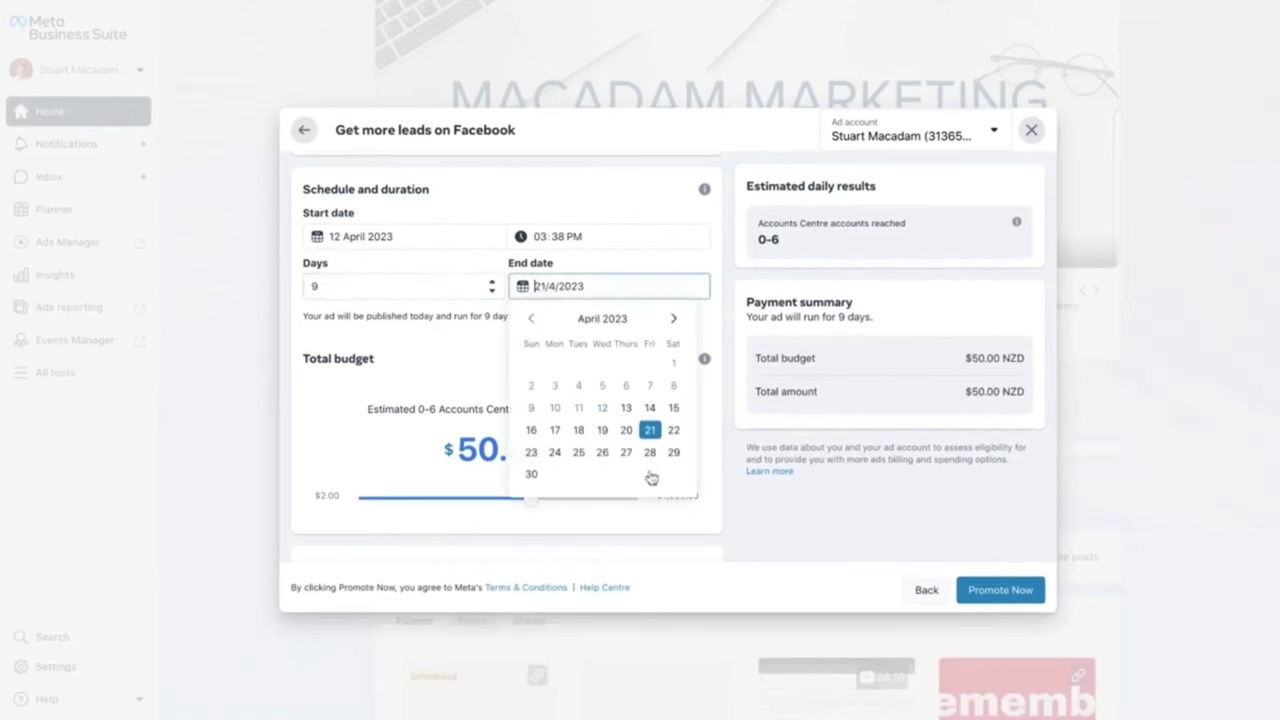
{"action": "left_click", "coordinate": [733, 301]}
- Exclude Messenger from the ad placements, keeping Facebook and Instagram selected
{"action": "scroll", "coordinate": [632, 342], "scroll_direction": "down", "scroll_amount": 2}
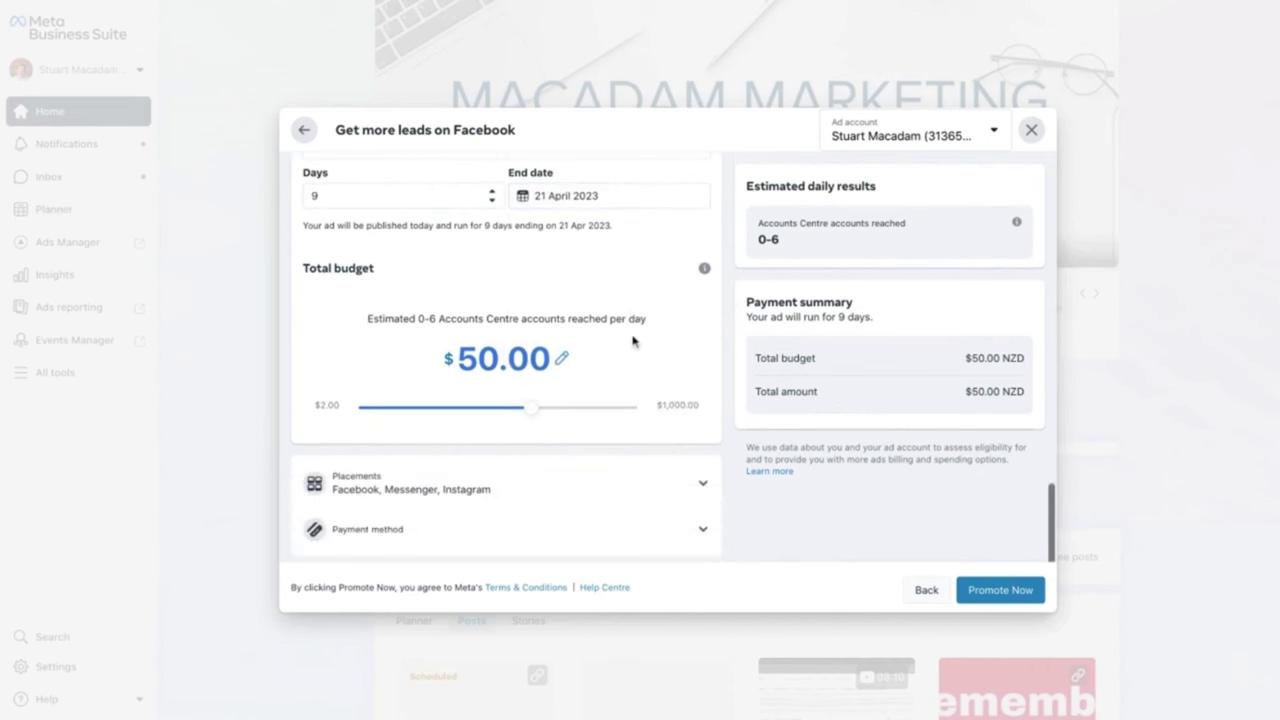
{"action": "left_click", "coordinate": [577, 490]}
{"action": "scroll", "coordinate": [572, 487], "scroll_direction": "down", "scroll_amount": 2}
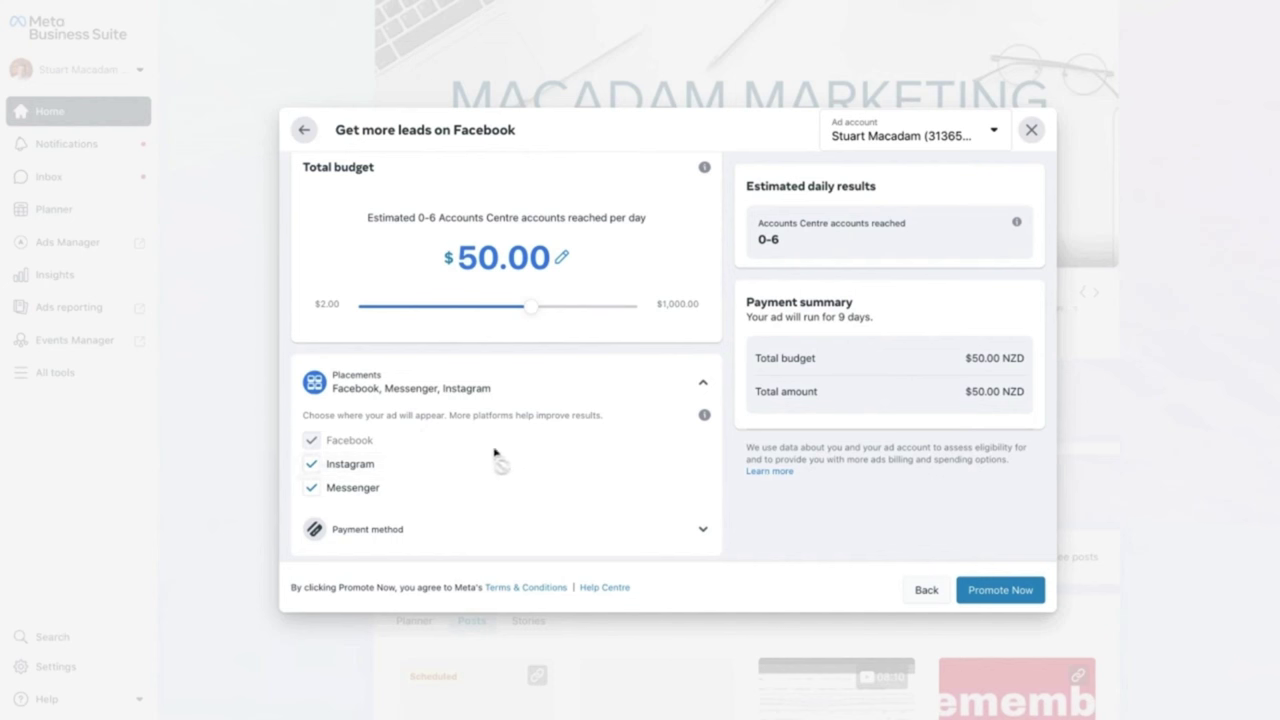
{"action": "left_click", "coordinate": [312, 489]}
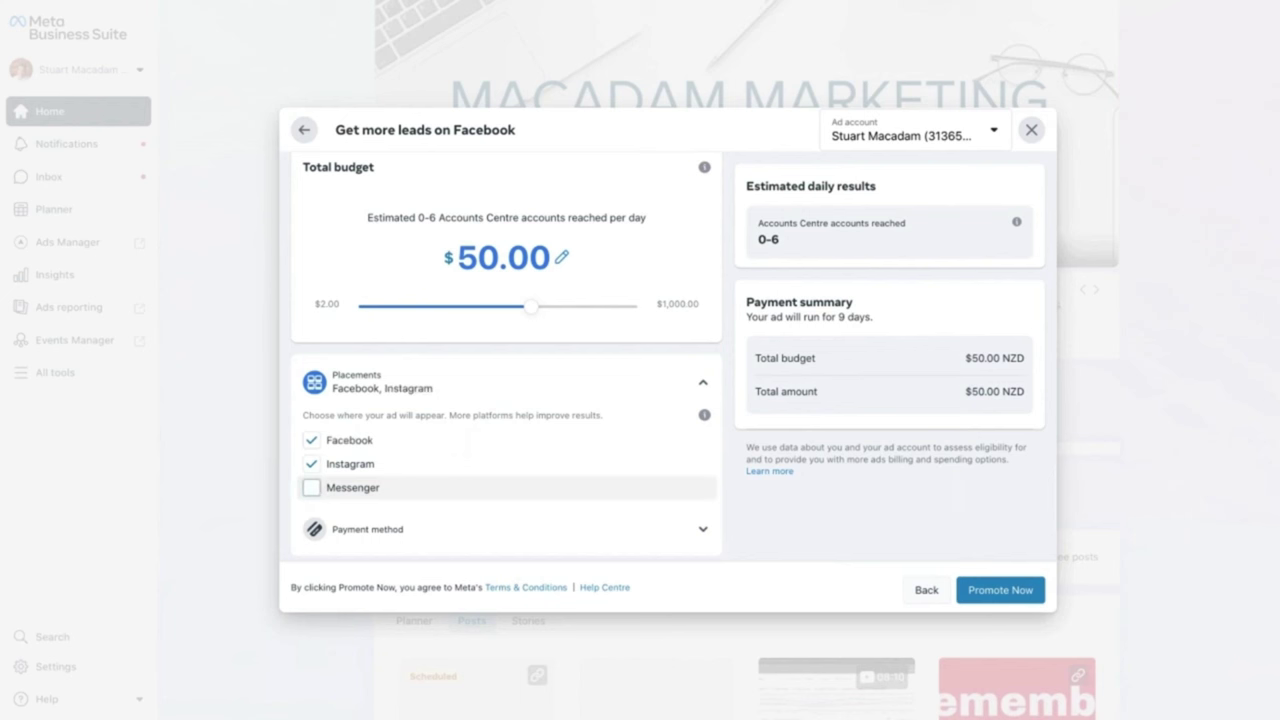
{"action": "left_click", "coordinate": [312, 488]}
{"action": "left_click", "coordinate": [312, 488]}
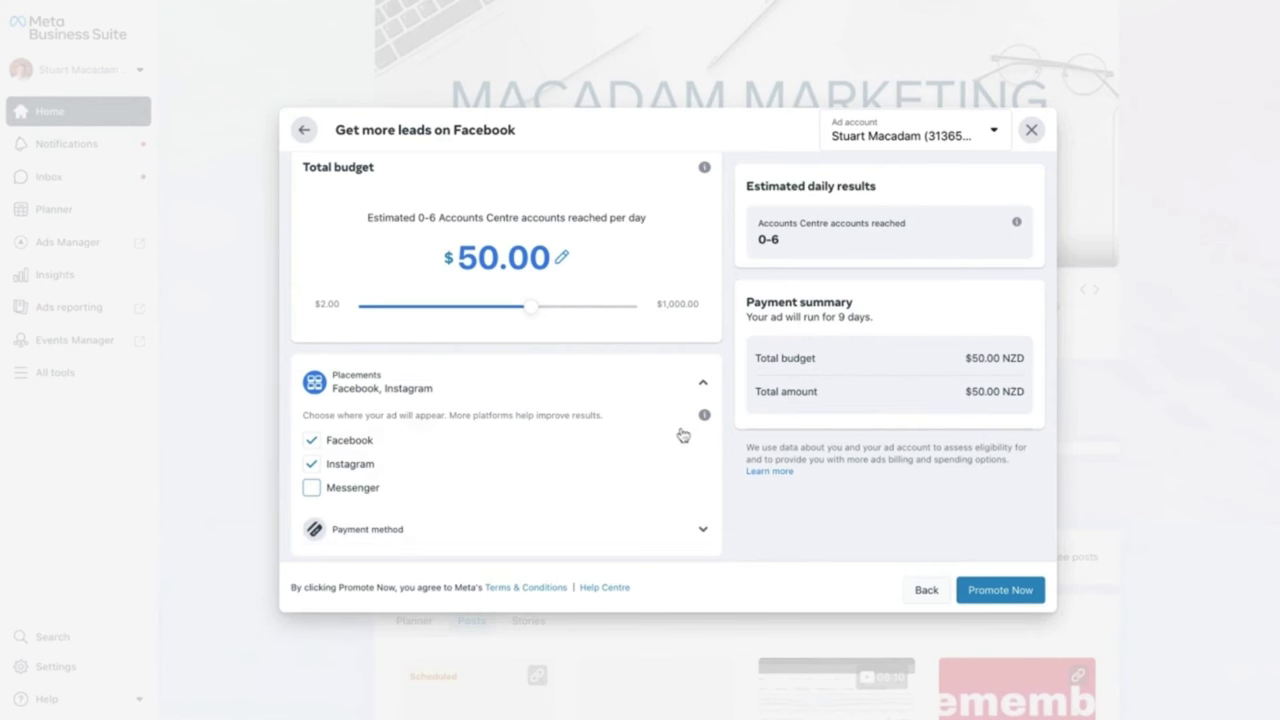
- Review the ad creative, preview and settings once more and submit the lead ad for promotion
{"action": "scroll", "coordinate": [838, 450], "scroll_direction": "up", "scroll_amount": 5}
{"action": "scroll", "coordinate": [926, 370], "scroll_direction": "up", "scroll_amount": 10}
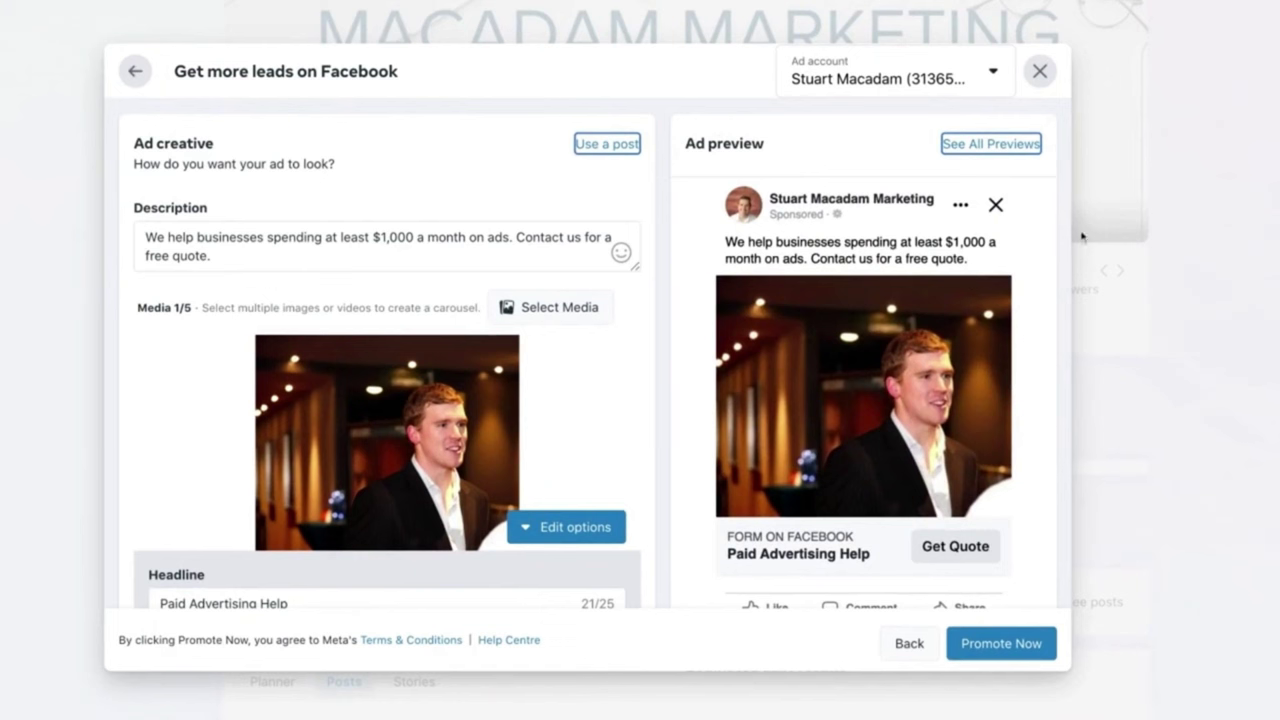
{"action": "scroll", "coordinate": [984, 278], "scroll_direction": "down", "scroll_amount": 1}
{"action": "scroll", "coordinate": [536, 378], "scroll_direction": "down", "scroll_amount": 3}
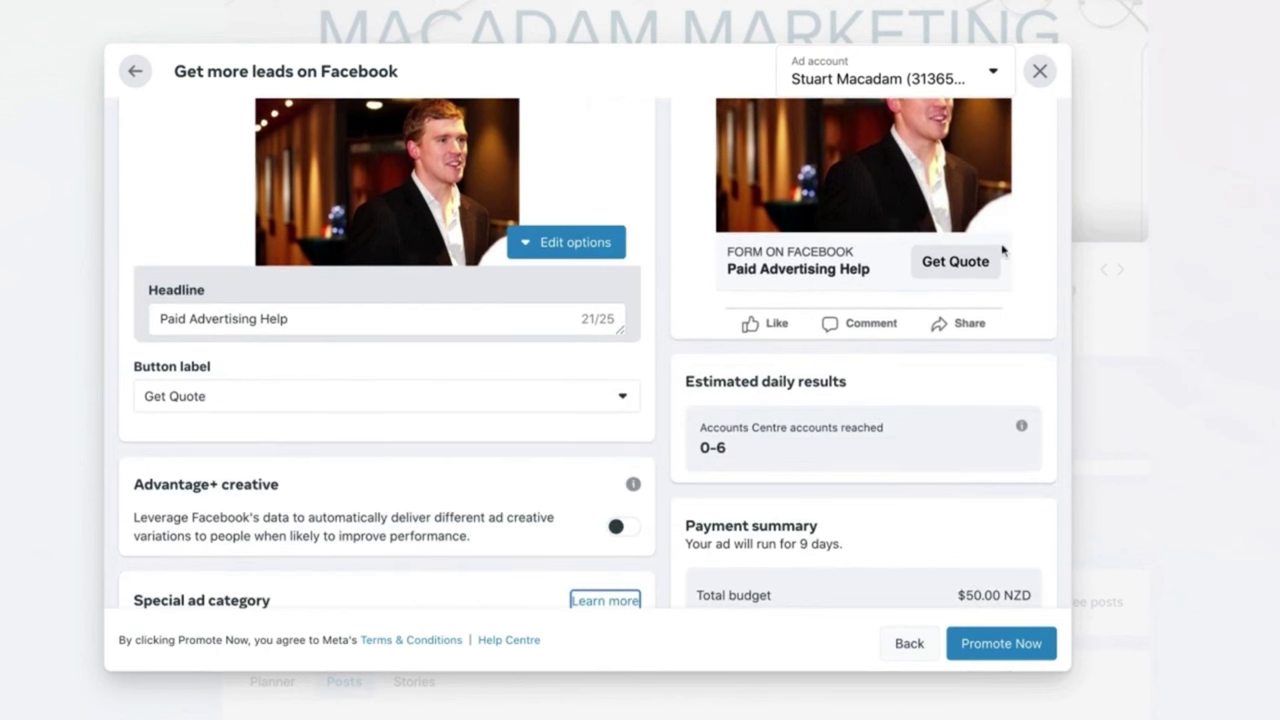
{"action": "scroll", "coordinate": [1003, 252], "scroll_direction": "up", "scroll_amount": 2}
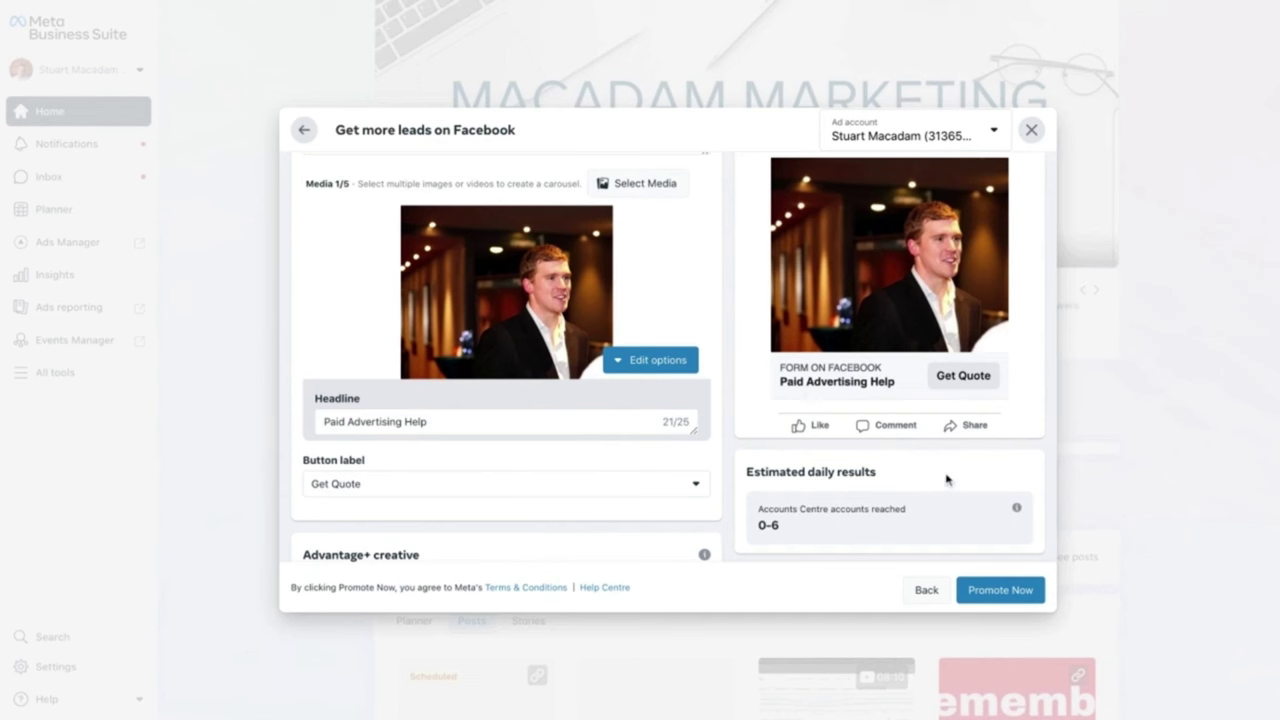
{"action": "left_click", "coordinate": [997, 590]}
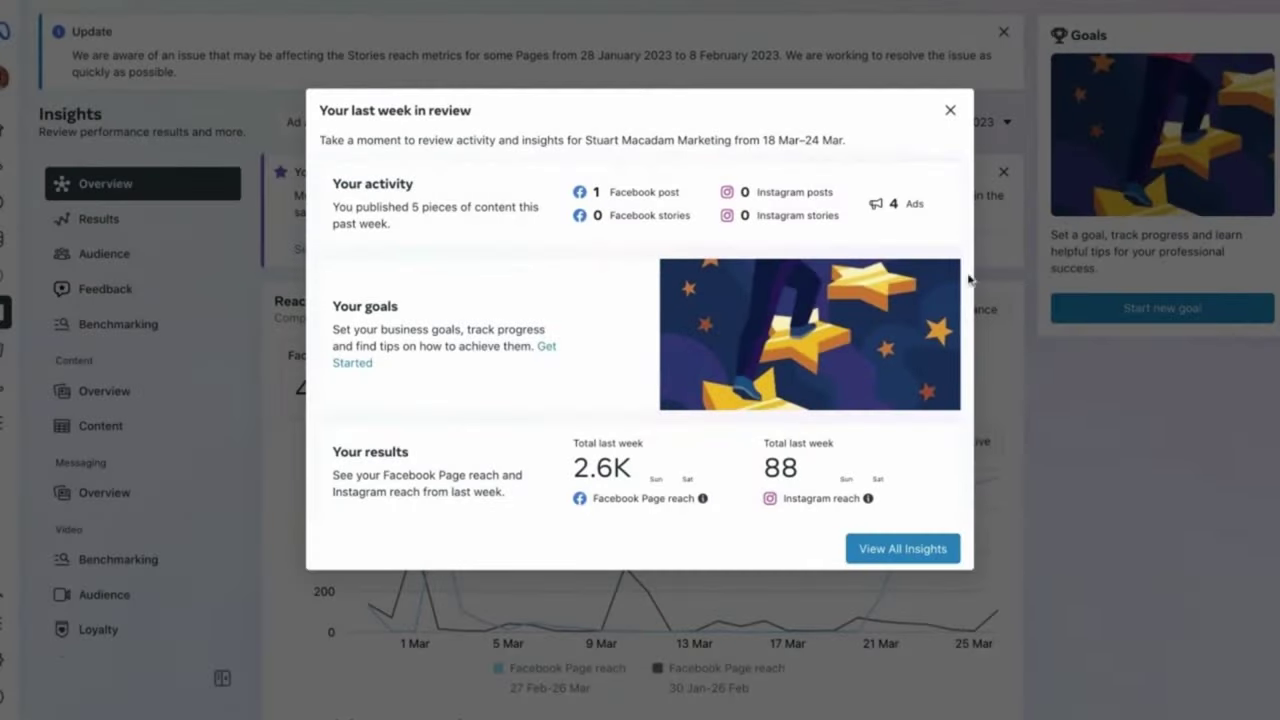
- Dismiss last week's activity review and look through the Insights overview page
{"action": "left_click", "coordinate": [950, 112]}
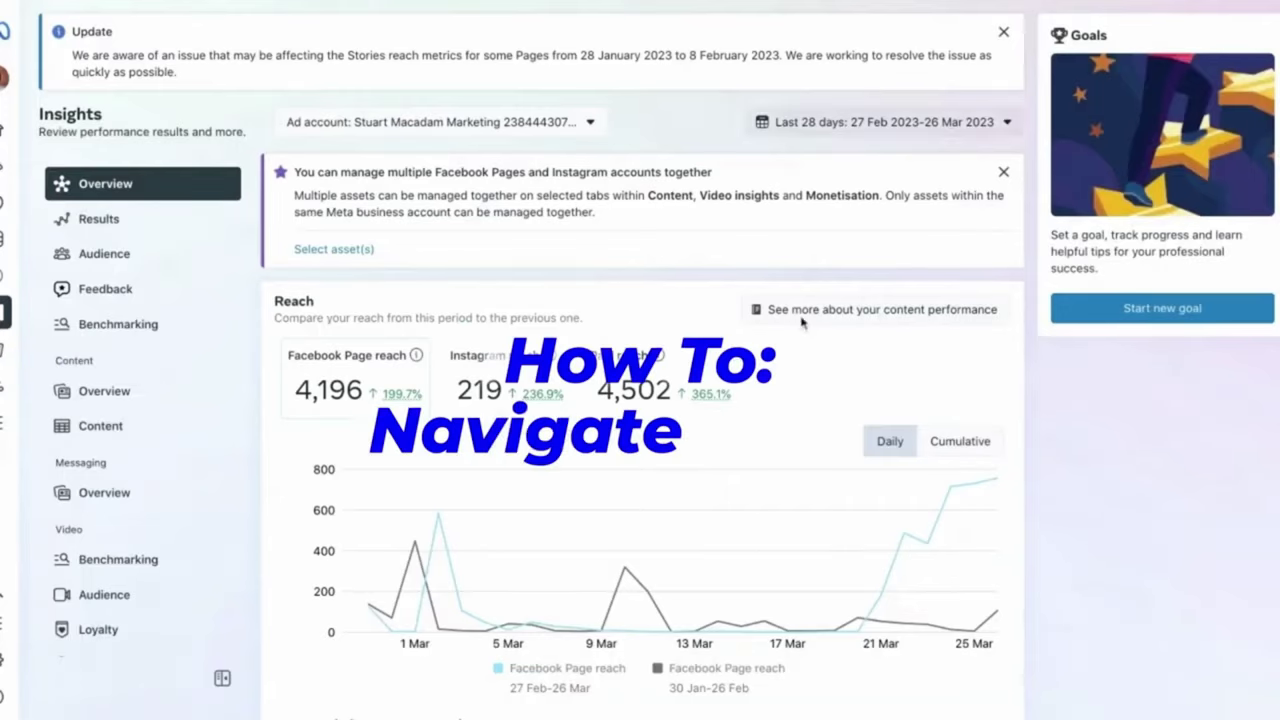
{"action": "scroll", "coordinate": [806, 320], "scroll_direction": "down", "scroll_amount": 5}
{"action": "scroll", "coordinate": [642, 428], "scroll_direction": "down", "scroll_amount": 6}
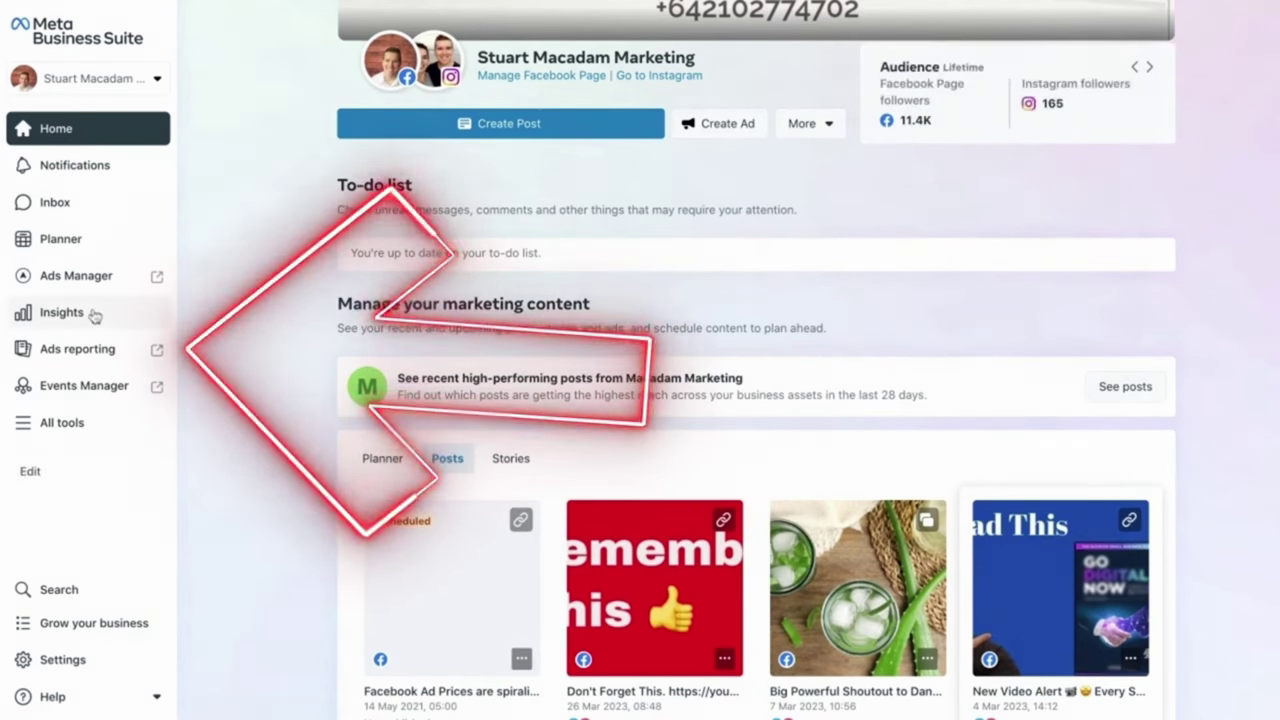
- Open Insights from the home page and examine the reach chart, growth suggestions and post creation options
{"action": "left_click", "coordinate": [62, 312]}
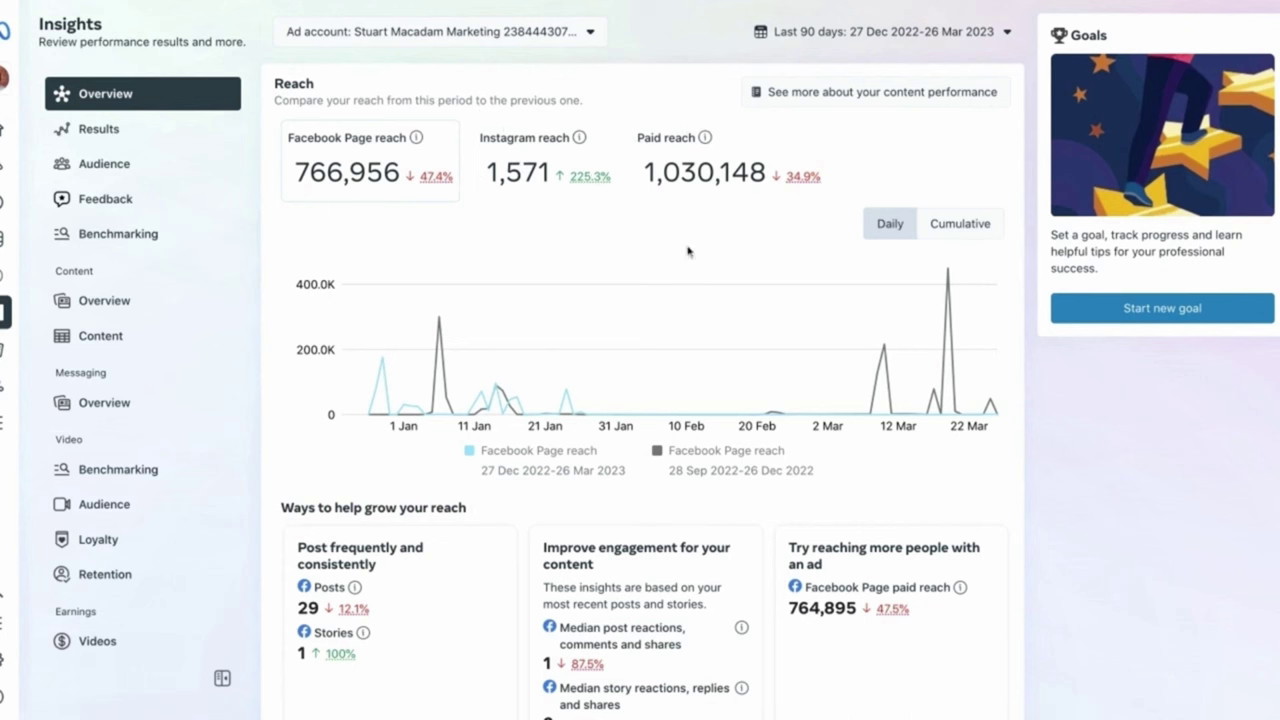
{"action": "scroll", "coordinate": [737, 220], "scroll_direction": "down", "scroll_amount": 2}
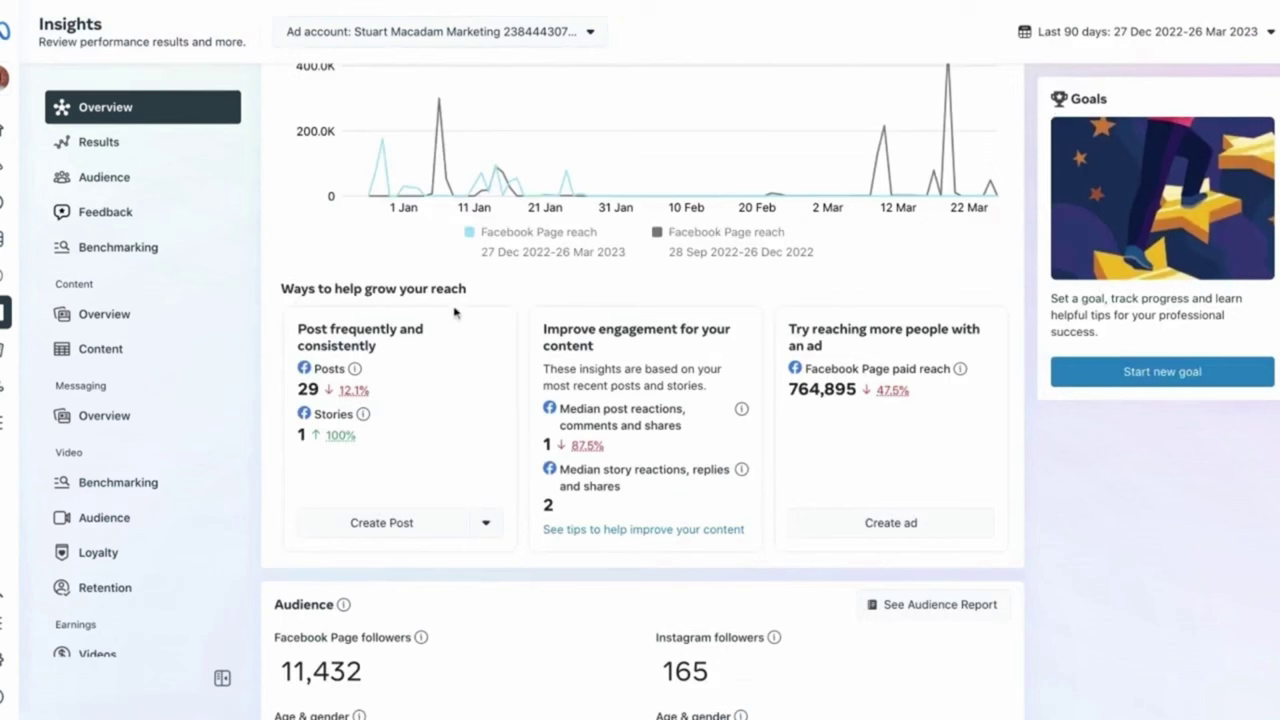
{"action": "left_click", "coordinate": [486, 524]}
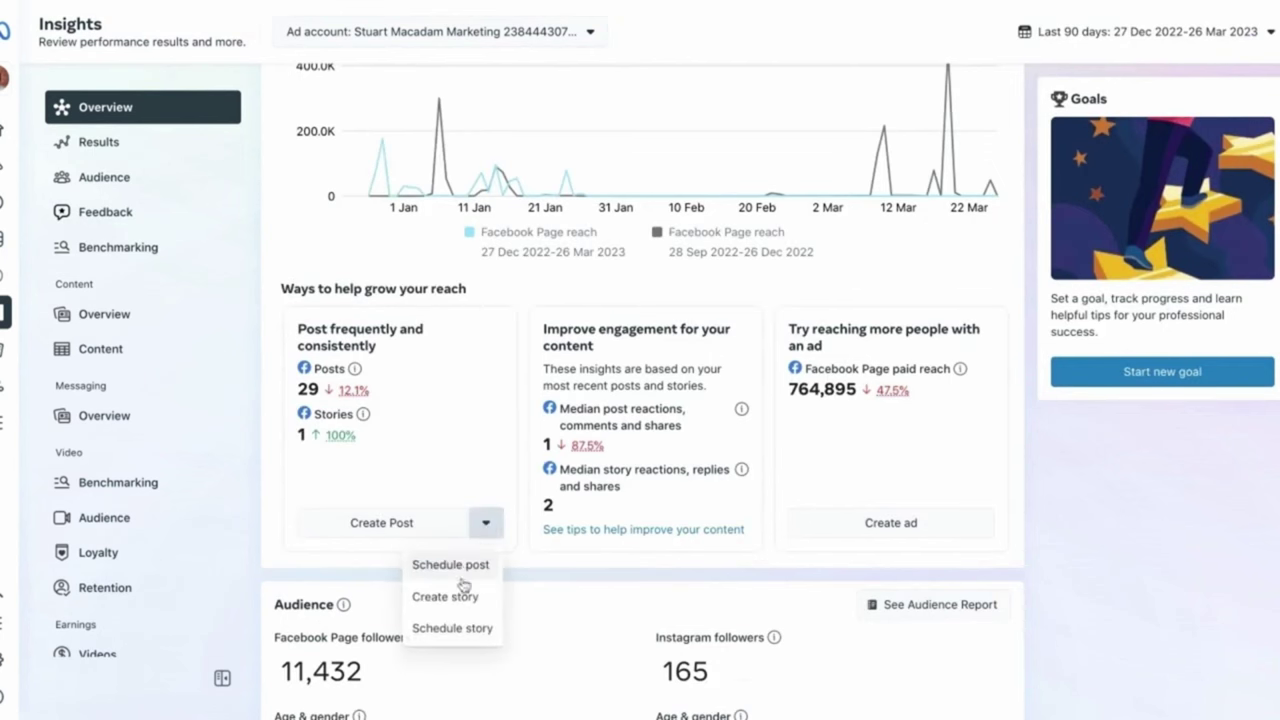
{"action": "left_click", "coordinate": [982, 428]}
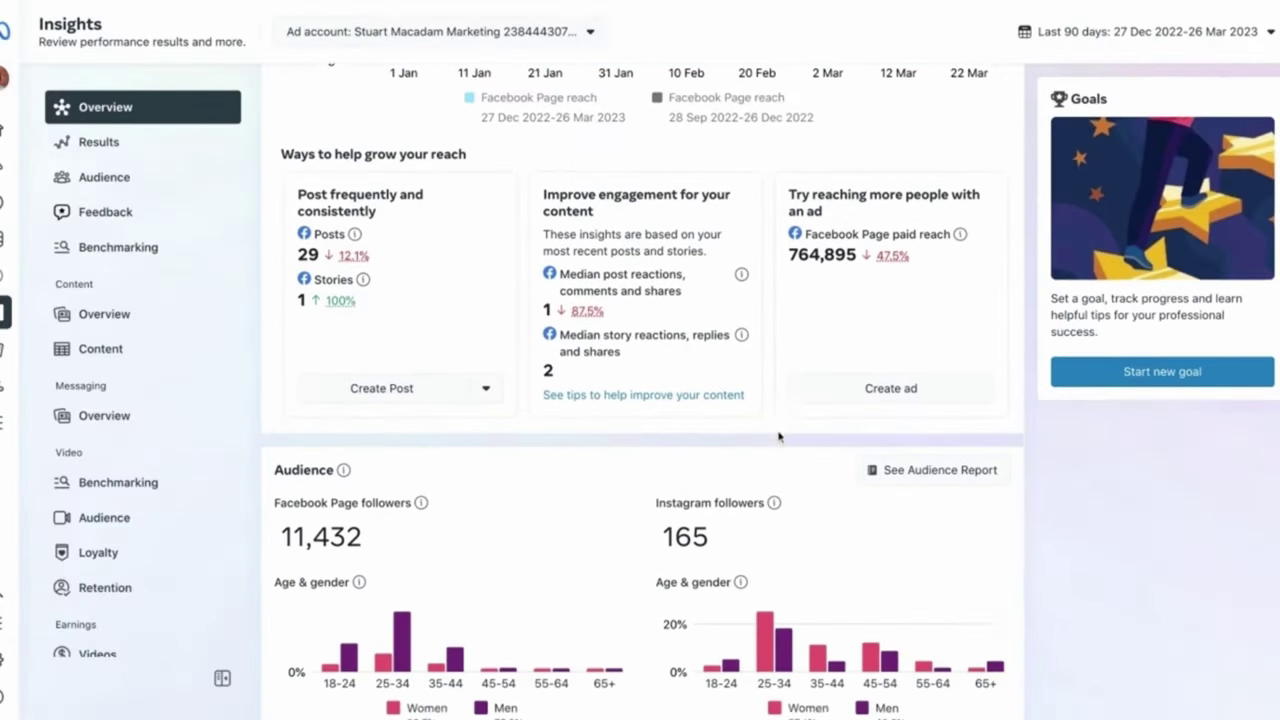
- Examine the audience demographics and messaging summary in the Insights overview, and return to the reach section
{"action": "scroll", "coordinate": [779, 436], "scroll_direction": "down", "scroll_amount": 1}
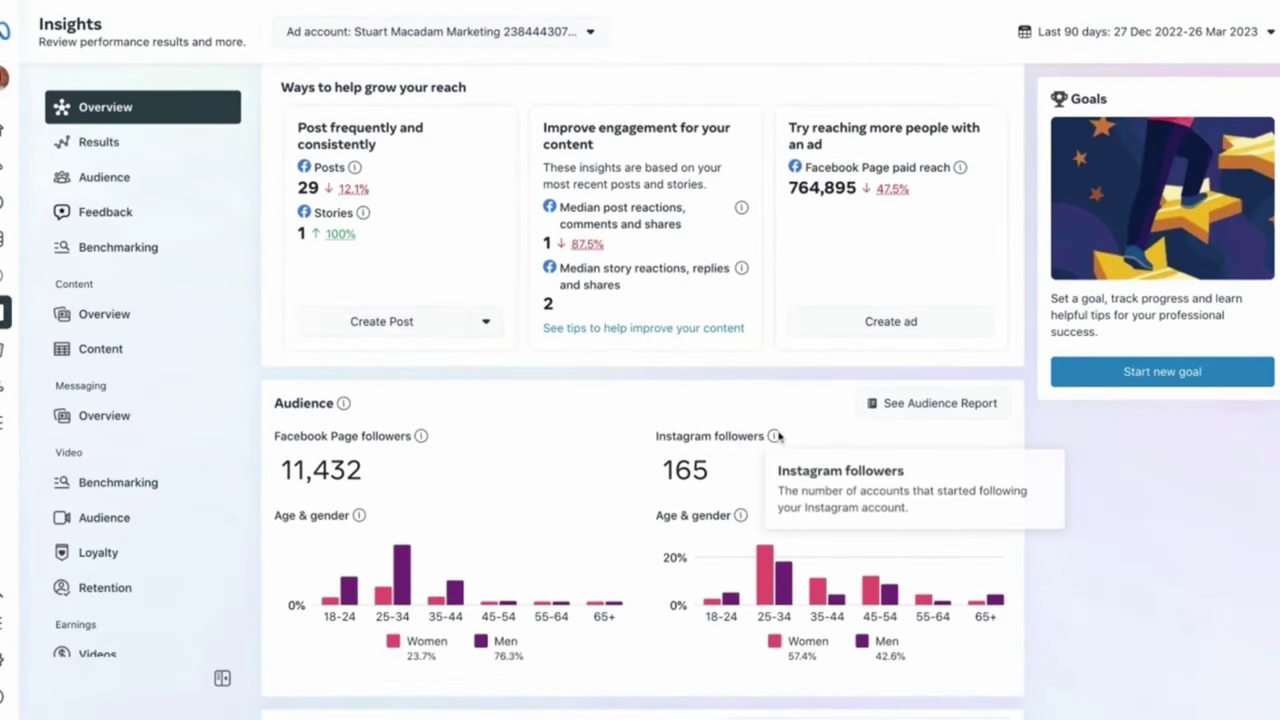
{"action": "scroll", "coordinate": [776, 330], "scroll_direction": "down", "scroll_amount": 2}
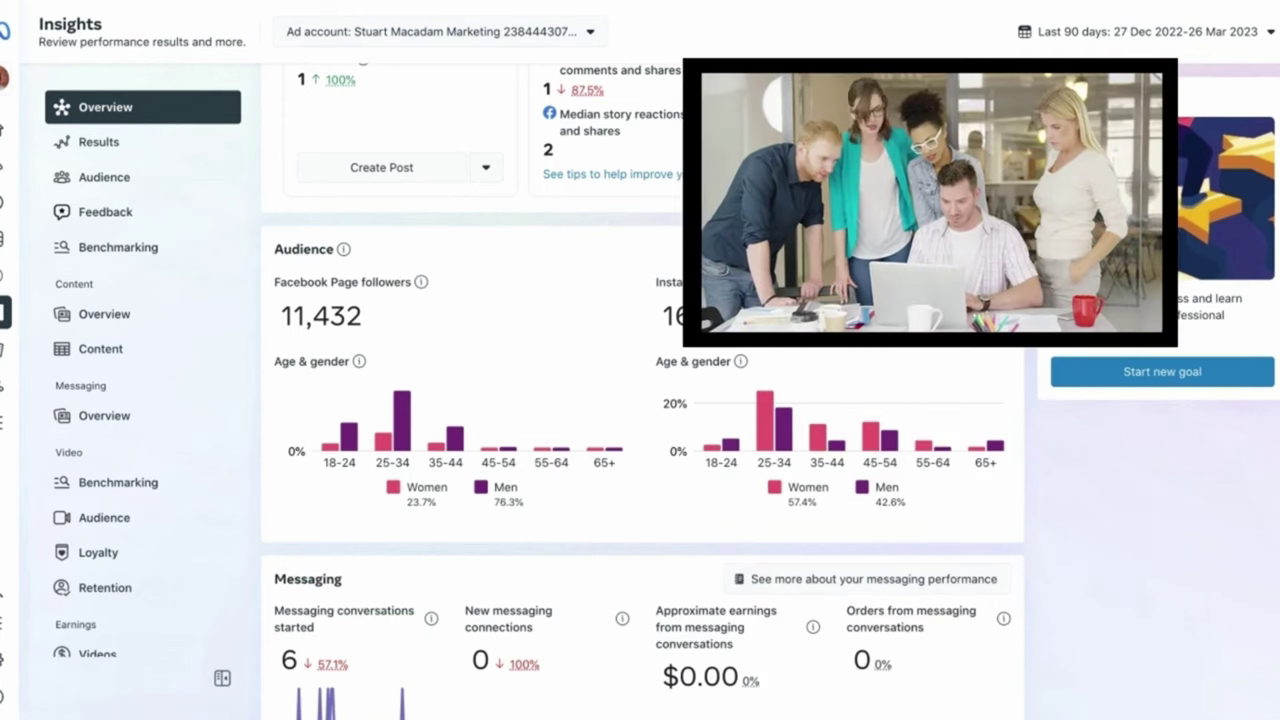
{"action": "scroll", "coordinate": [955, 525], "scroll_direction": "down", "scroll_amount": 1}
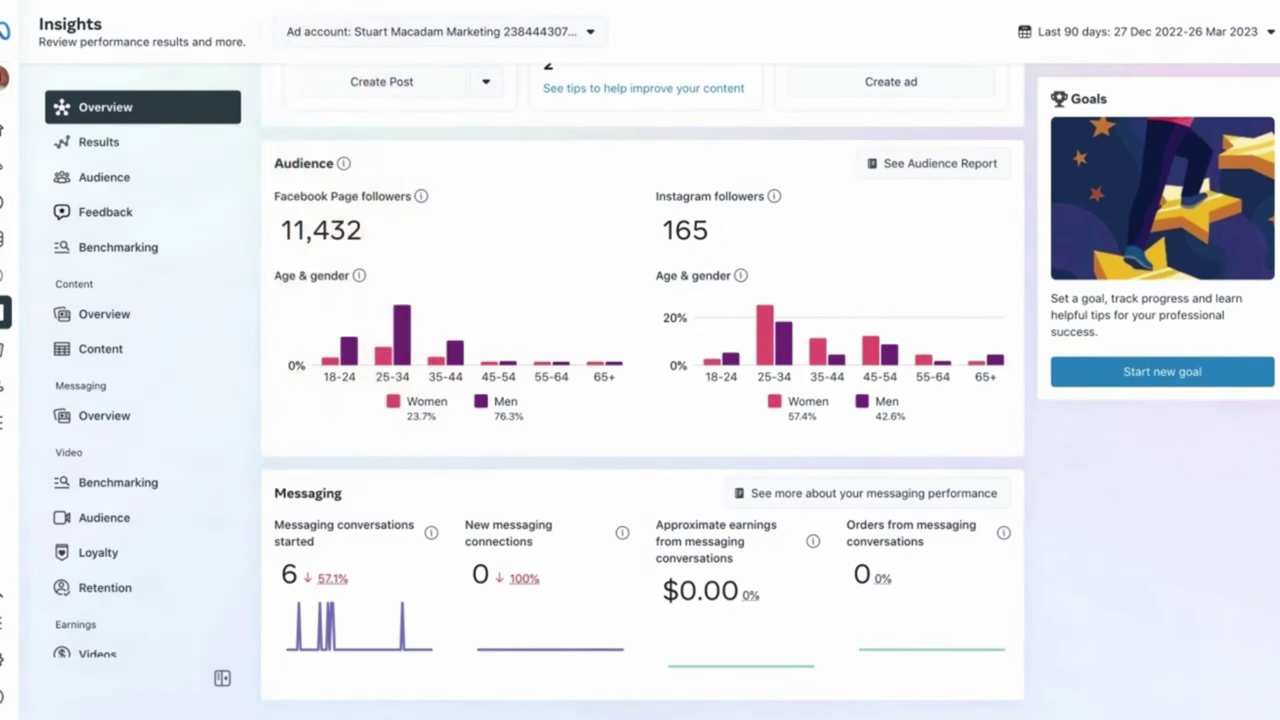
{"action": "scroll", "coordinate": [778, 250], "scroll_direction": "up", "scroll_amount": 7}
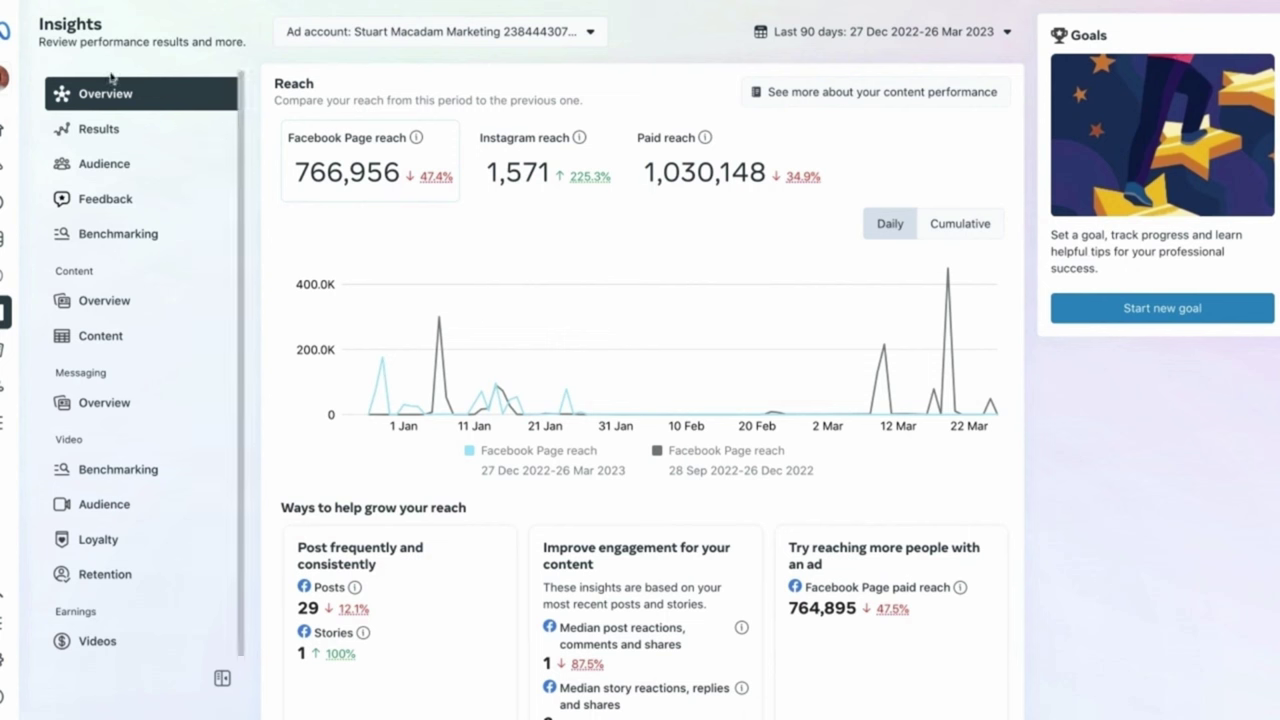
{"action": "scroll", "coordinate": [120, 294], "scroll_direction": "down", "scroll_amount": 1}
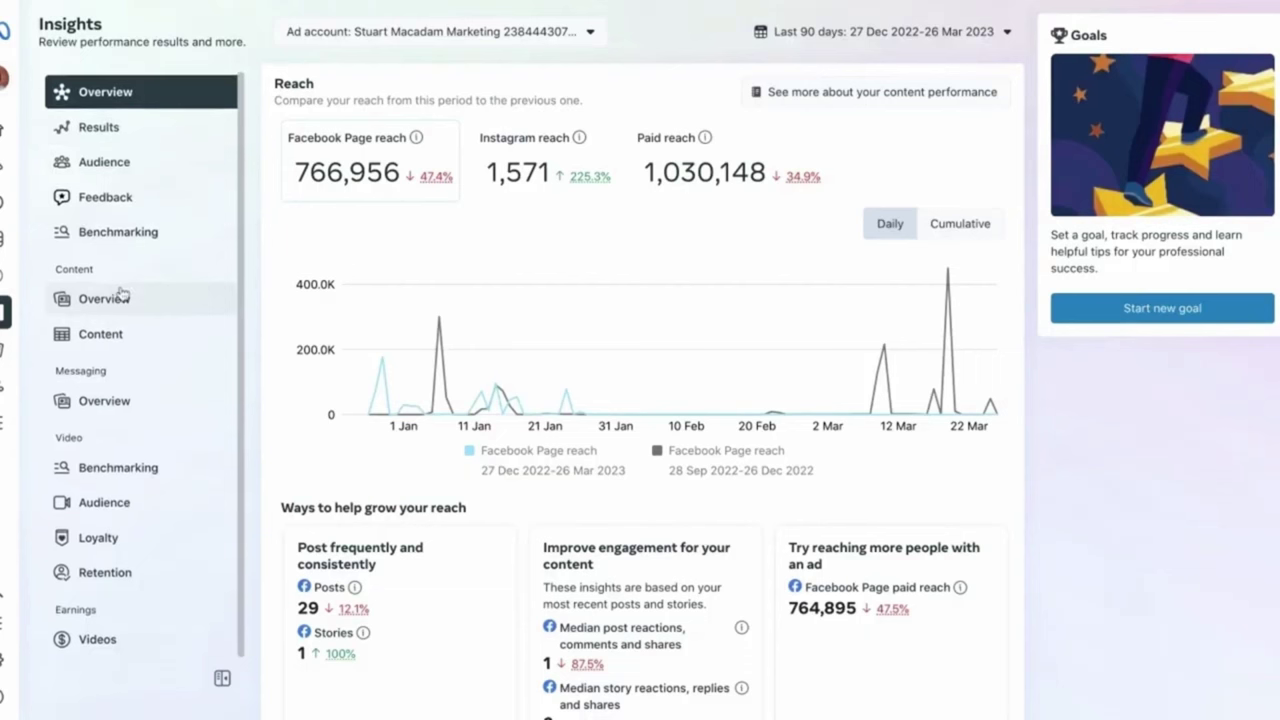
- Open the Results insights and examine reach, page and profile visits, new likes and follows, and ad trends
{"action": "left_click", "coordinate": [100, 127]}
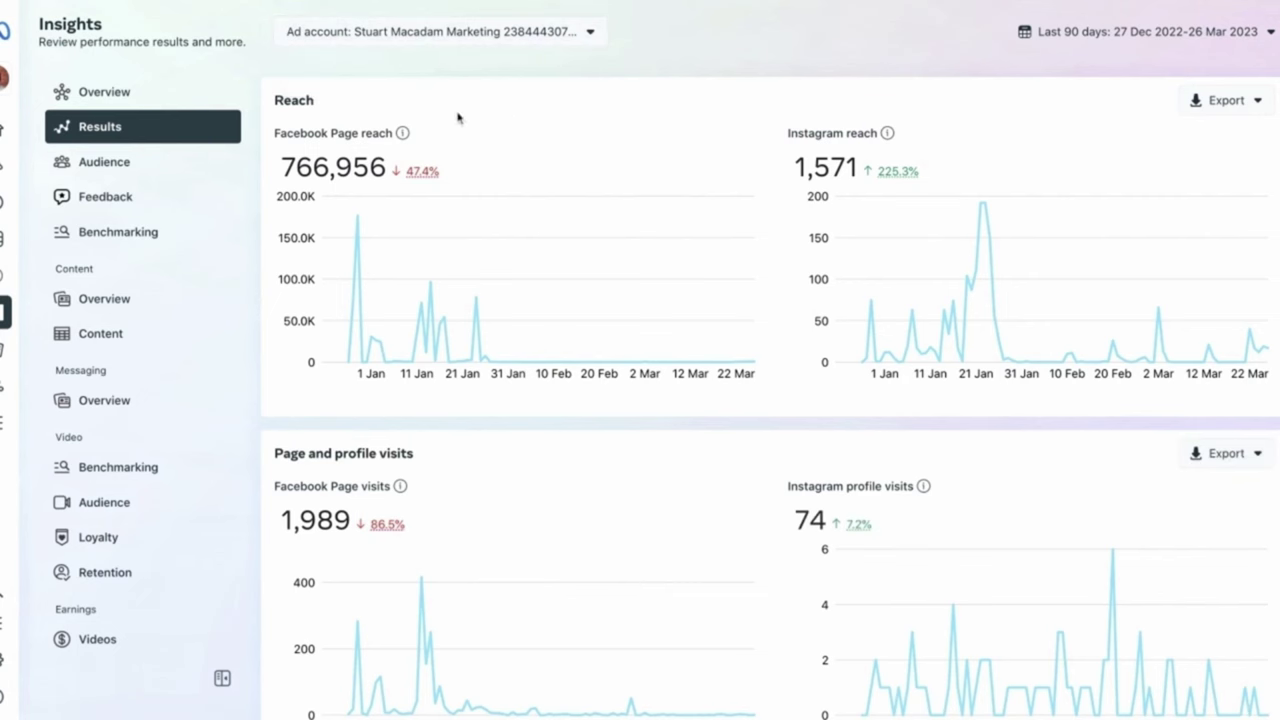
{"action": "scroll", "coordinate": [740, 362], "scroll_direction": "down", "scroll_amount": 3}
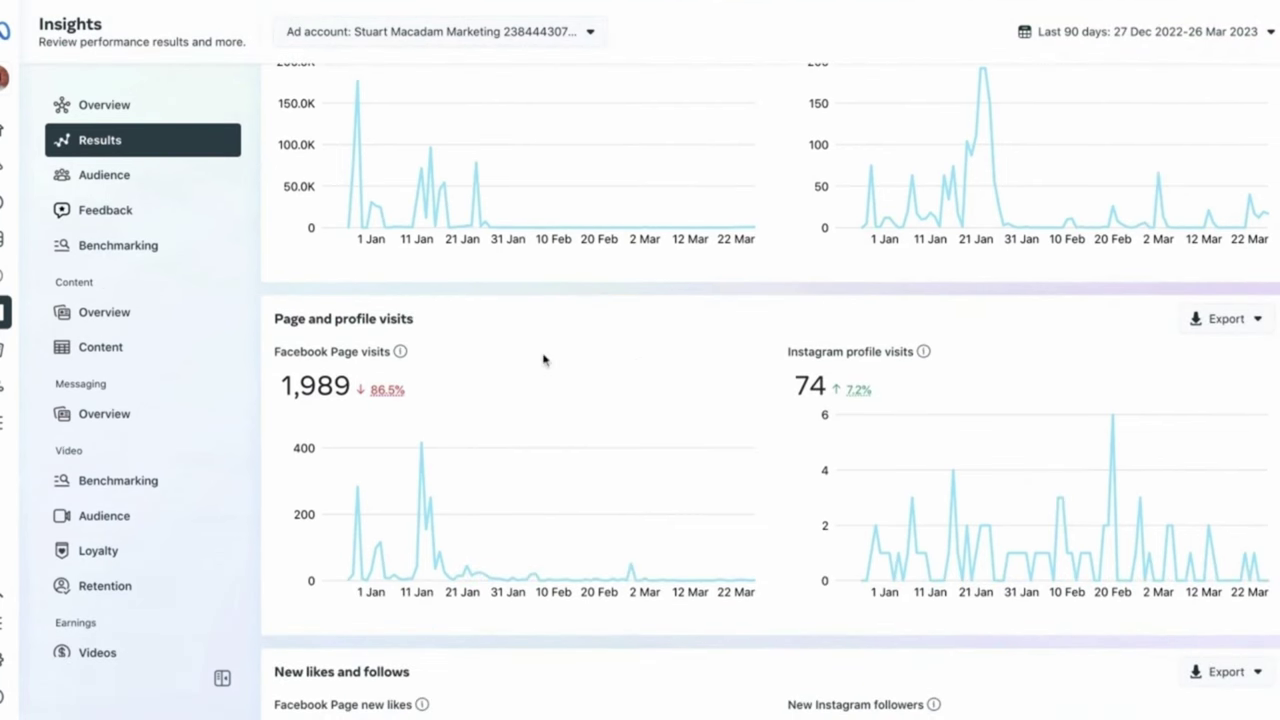
{"action": "scroll", "coordinate": [544, 360], "scroll_direction": "down", "scroll_amount": 5}
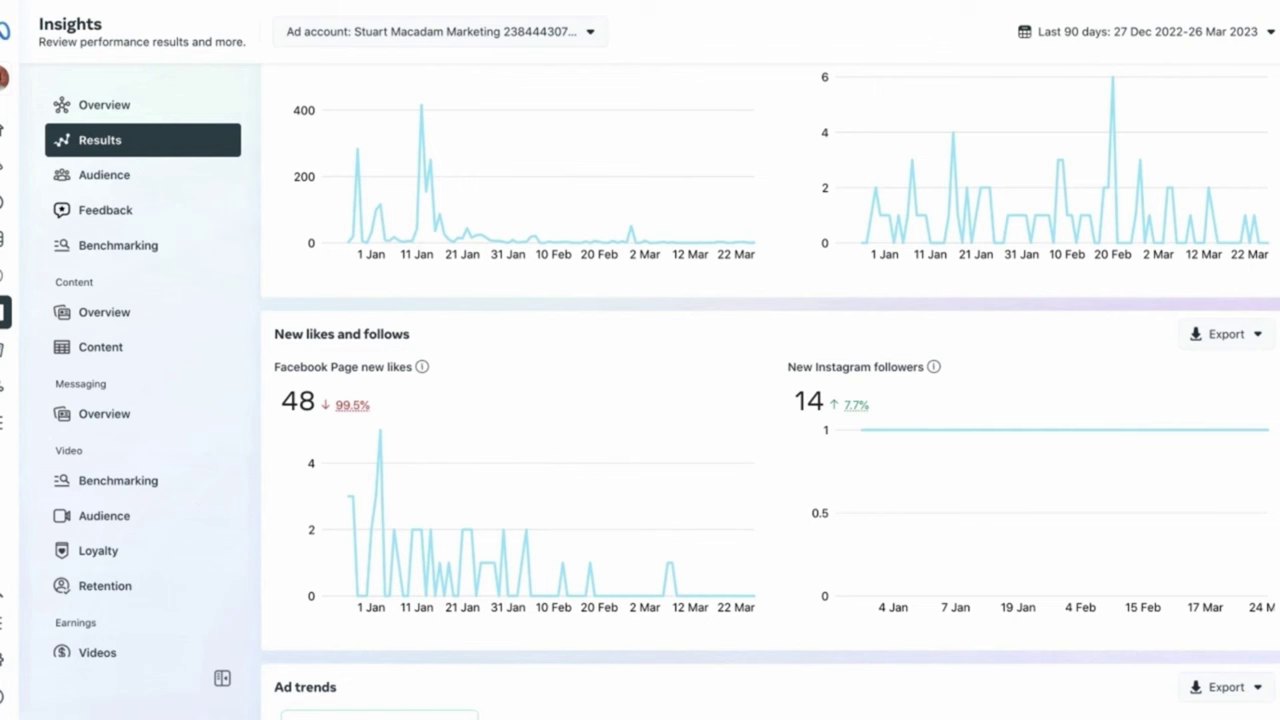
{"action": "scroll", "coordinate": [540, 552], "scroll_direction": "down", "scroll_amount": 5}
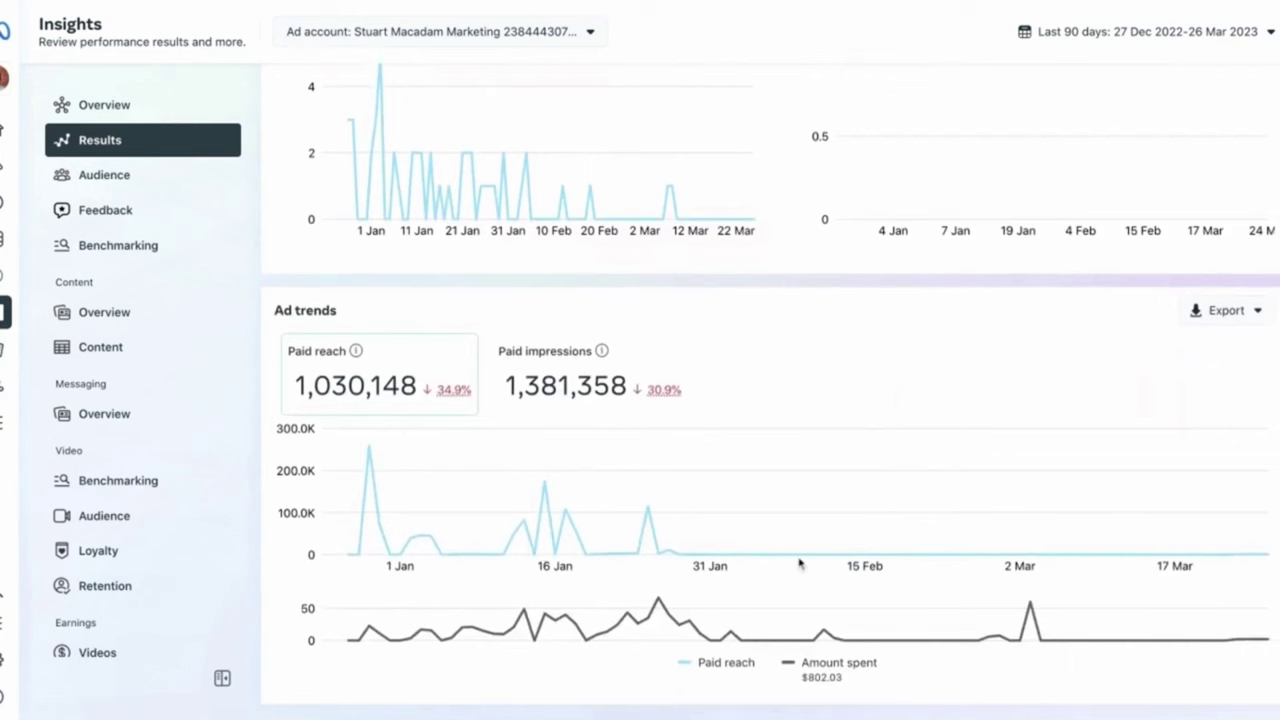
{"action": "scroll", "coordinate": [731, 503], "scroll_direction": "down", "scroll_amount": 1}
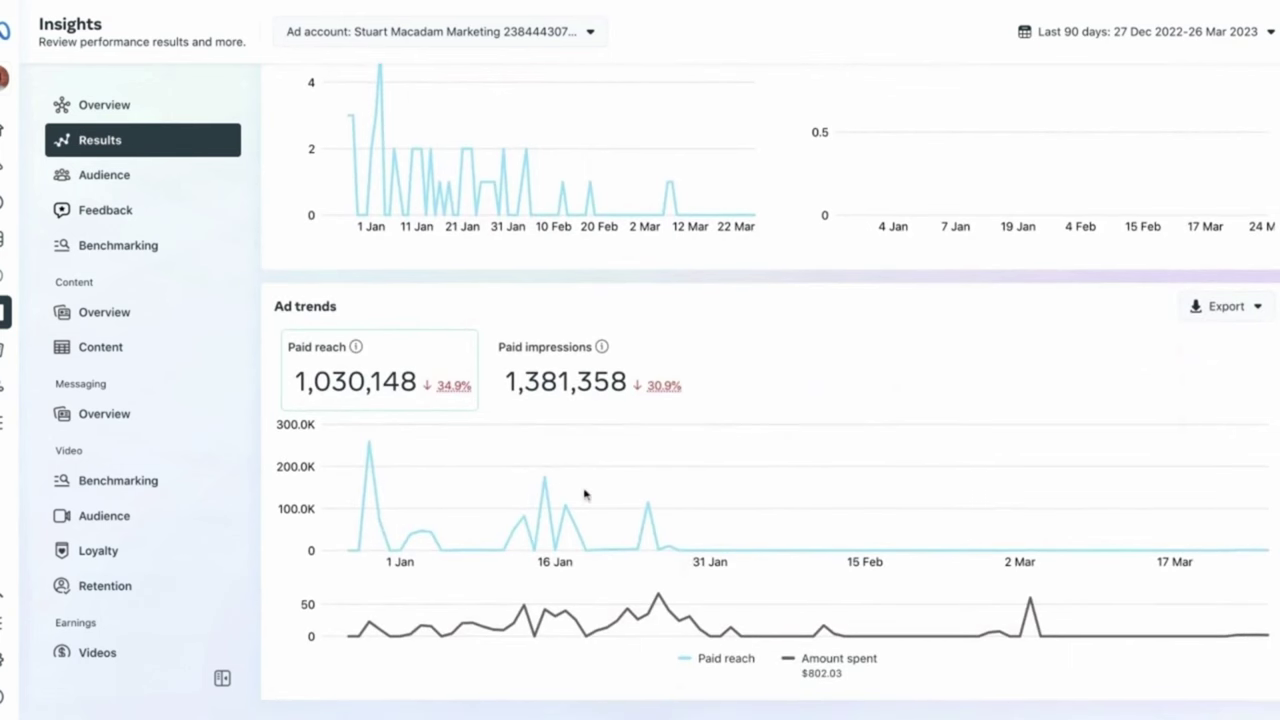
{"action": "mouse_move", "coordinate": [560, 489]}
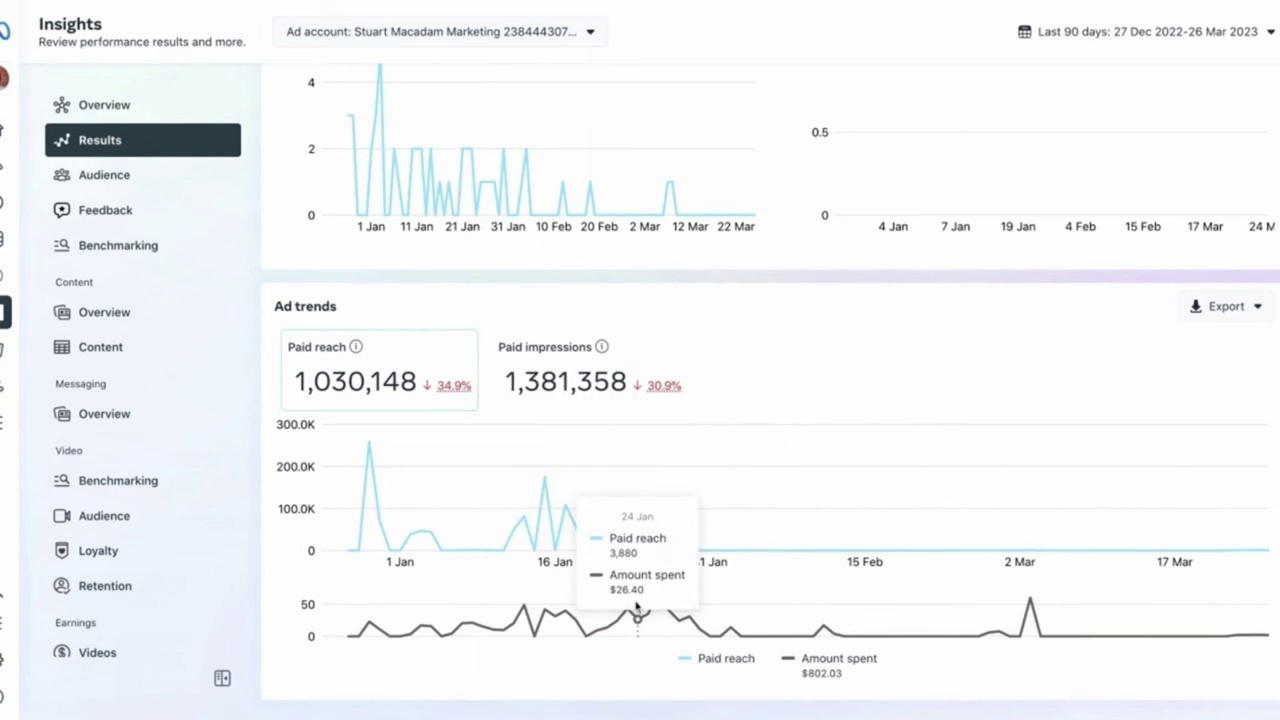
{"action": "scroll", "coordinate": [974, 438], "scroll_direction": "up", "scroll_amount": 5}
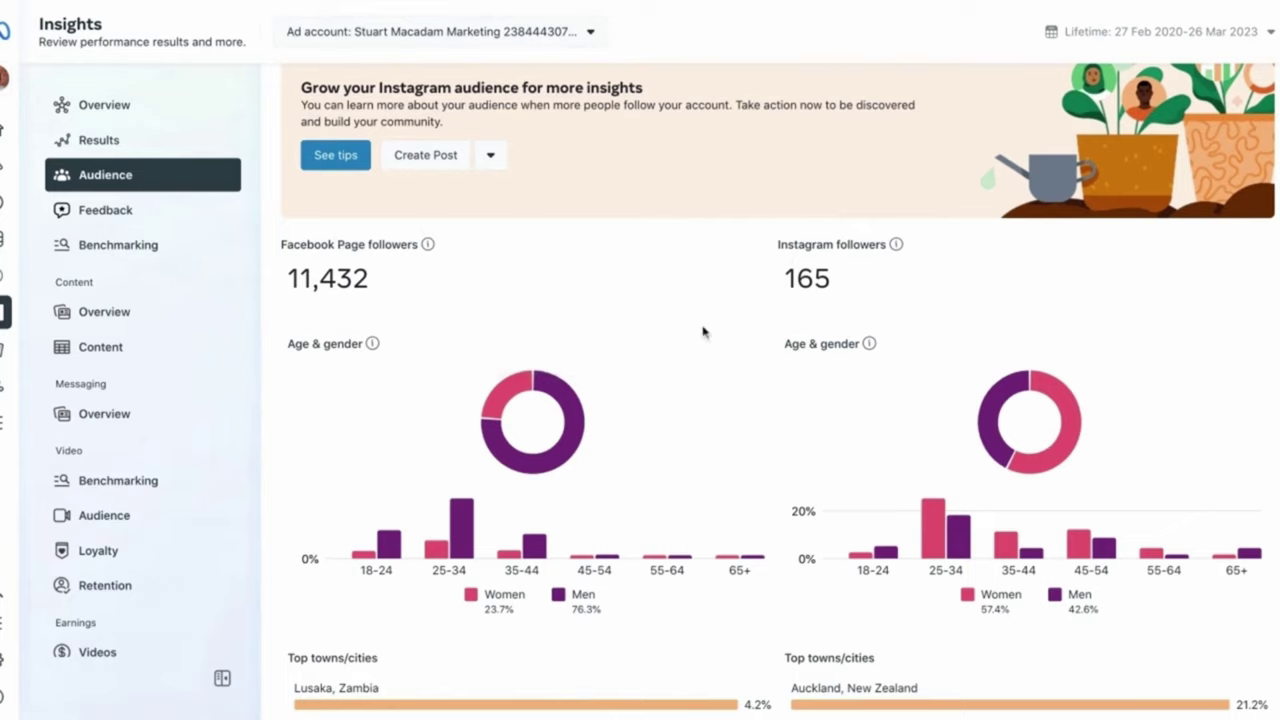
- Review the current audience's age, gender and top towns or cities for Facebook and Instagram
{"action": "scroll", "coordinate": [705, 332], "scroll_direction": "down", "scroll_amount": 3}
{"action": "scroll", "coordinate": [705, 332], "scroll_direction": "down", "scroll_amount": 2}
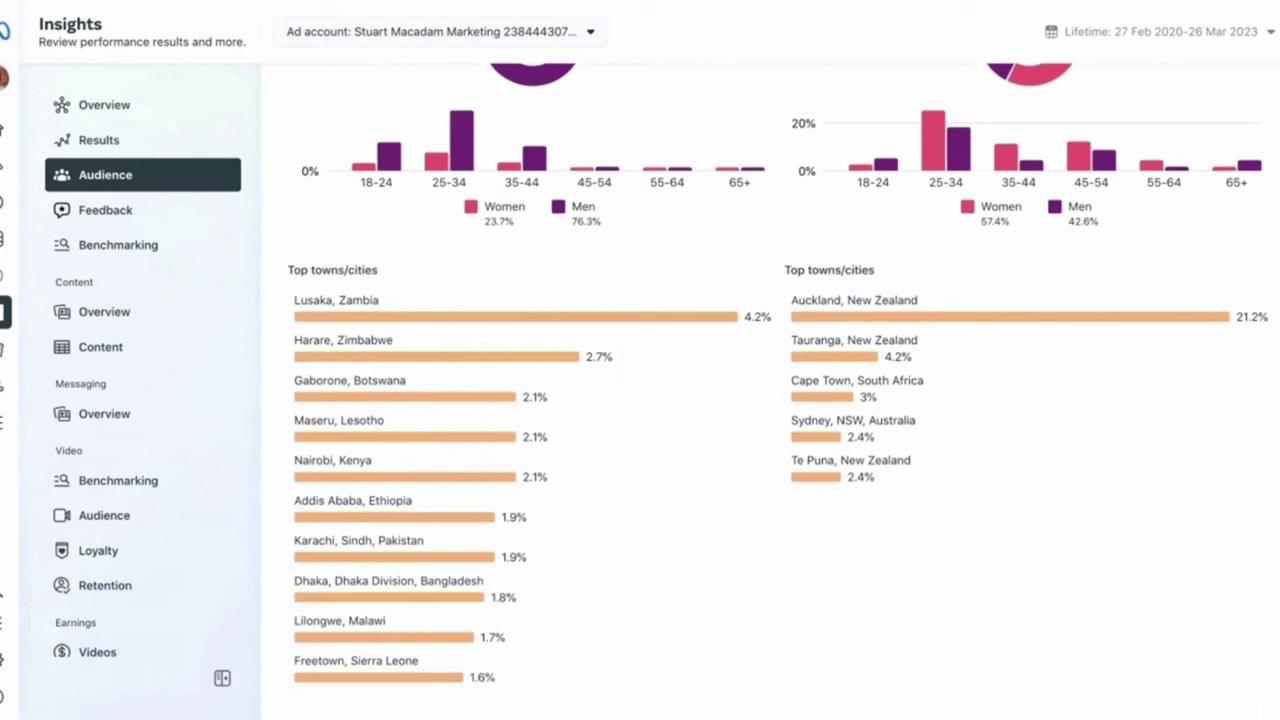
{"action": "scroll", "coordinate": [1080, 350], "scroll_direction": "up", "scroll_amount": 6}
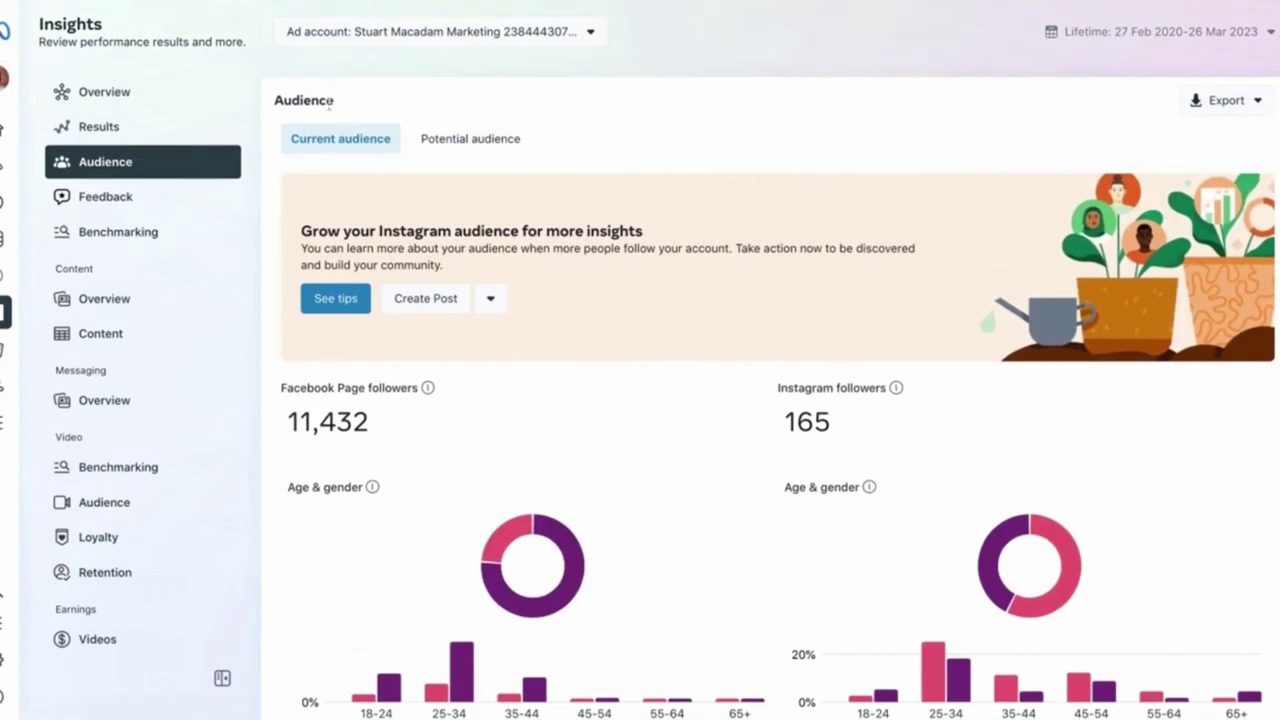
- Show the potential audience and examine its estimated size, age and gender, top cities, countries and Pages
{"action": "left_click", "coordinate": [462, 138]}
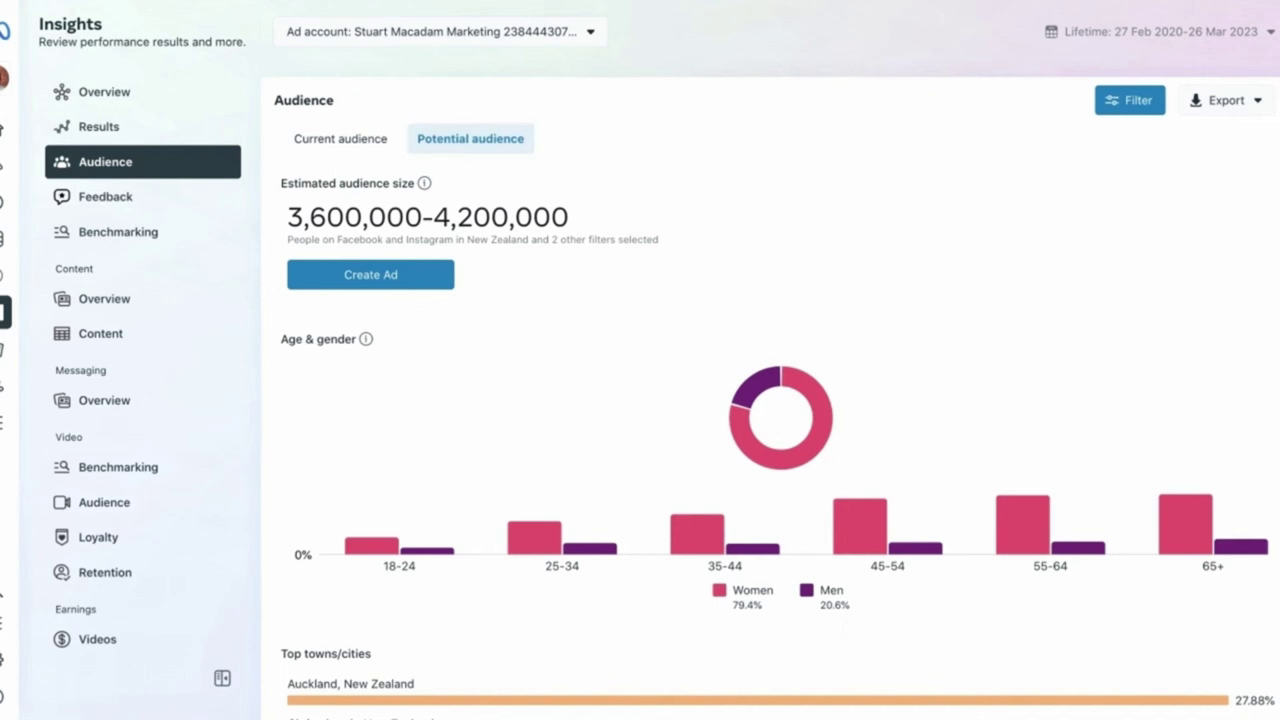
{"action": "scroll", "coordinate": [623, 228], "scroll_direction": "down", "scroll_amount": 3}
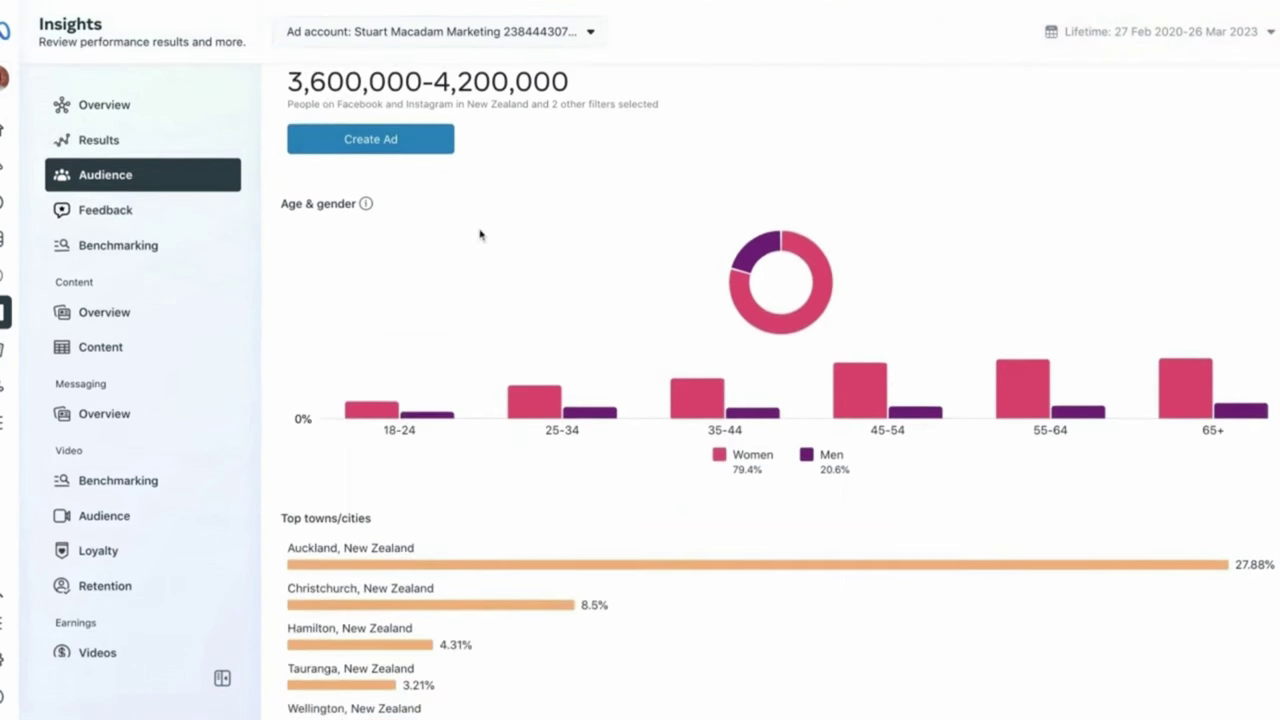
{"action": "scroll", "coordinate": [480, 234], "scroll_direction": "down", "scroll_amount": 3}
{"action": "scroll", "coordinate": [540, 410], "scroll_direction": "down", "scroll_amount": 4}
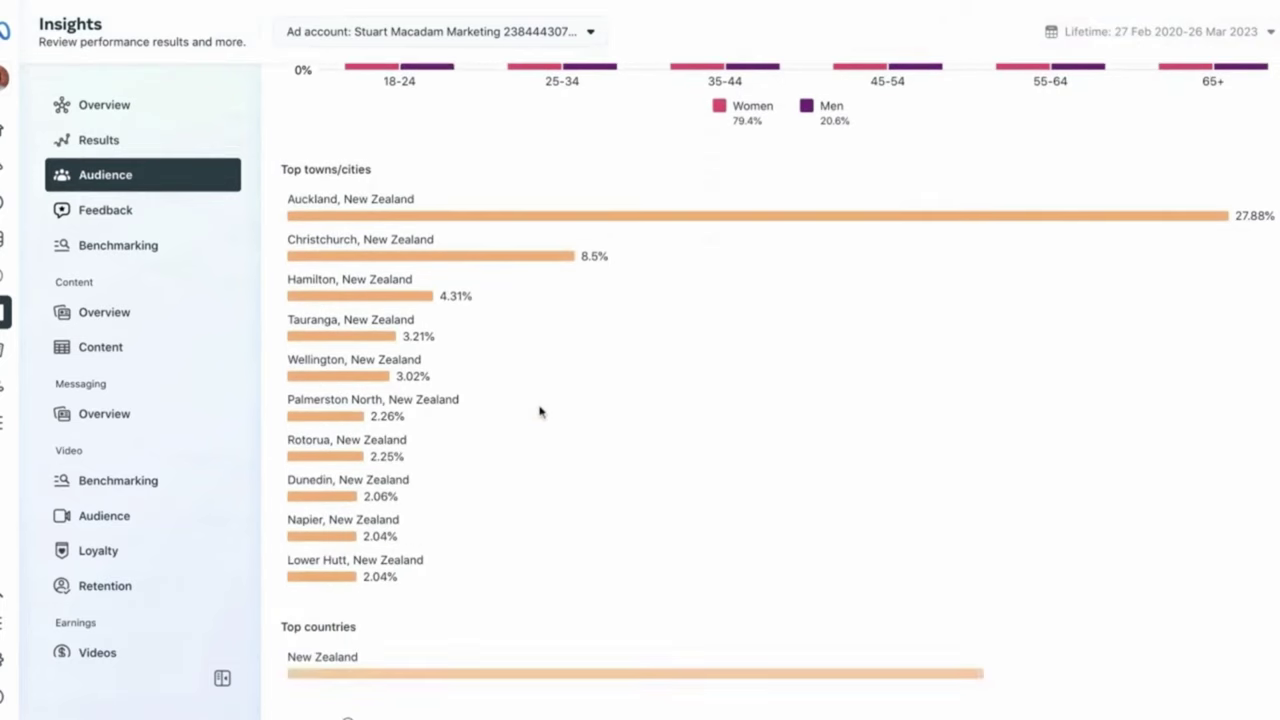
{"action": "scroll", "coordinate": [540, 410], "scroll_direction": "down", "scroll_amount": 5}
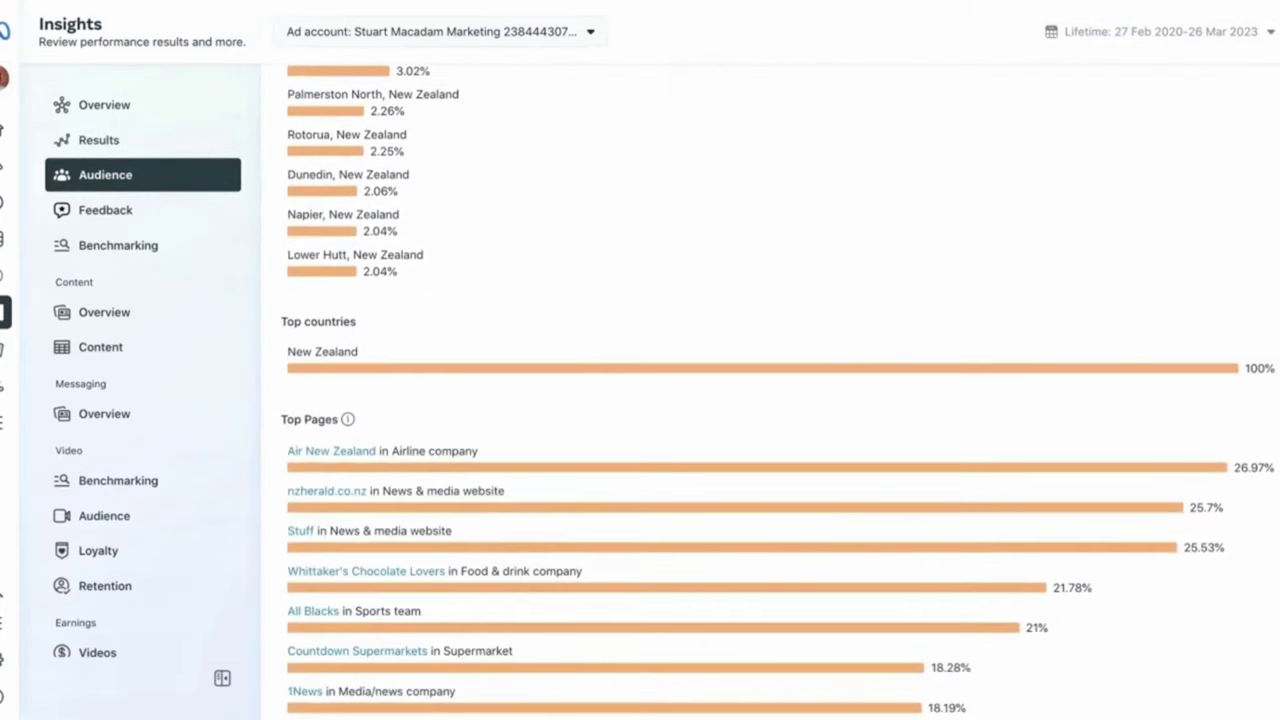
{"action": "scroll", "coordinate": [552, 338], "scroll_direction": "down", "scroll_amount": 3}
{"action": "scroll", "coordinate": [578, 316], "scroll_direction": "down", "scroll_amount": 1}
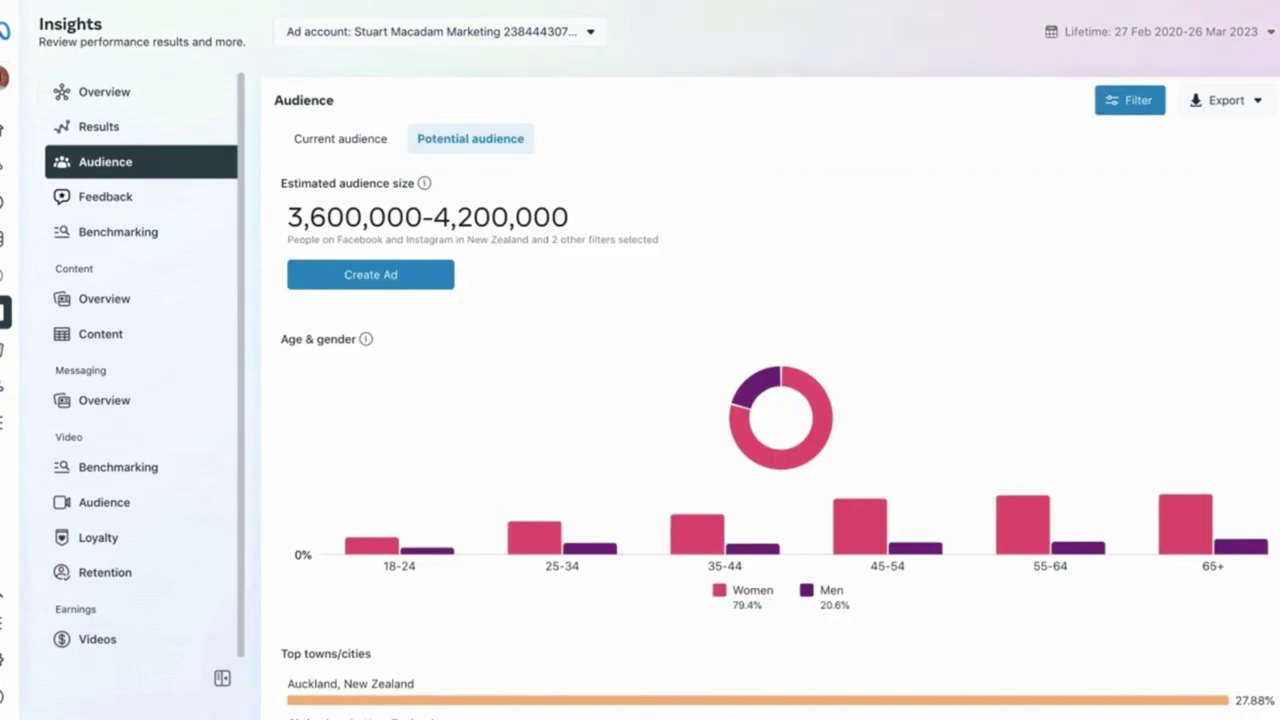
- View the content overview and examine the all-content table across its metrics, from reach to cost per result and replies
{"action": "left_click", "coordinate": [110, 300]}
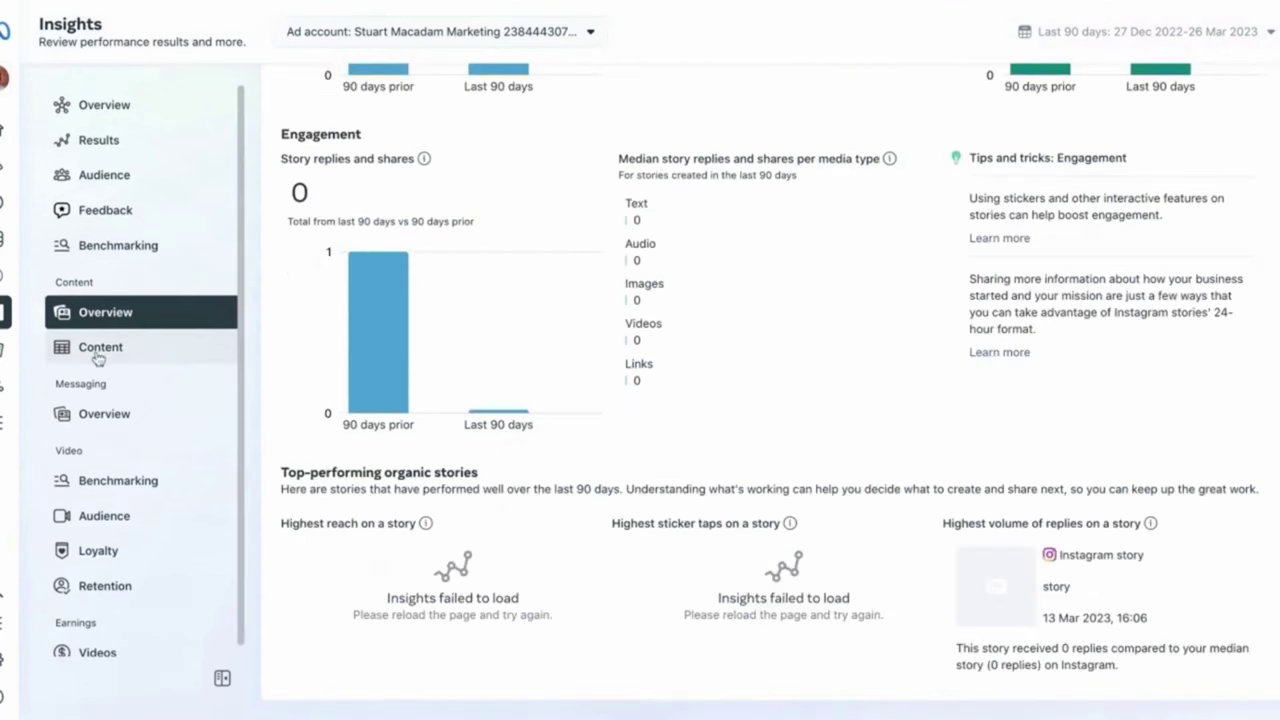
{"action": "left_click", "coordinate": [99, 349]}
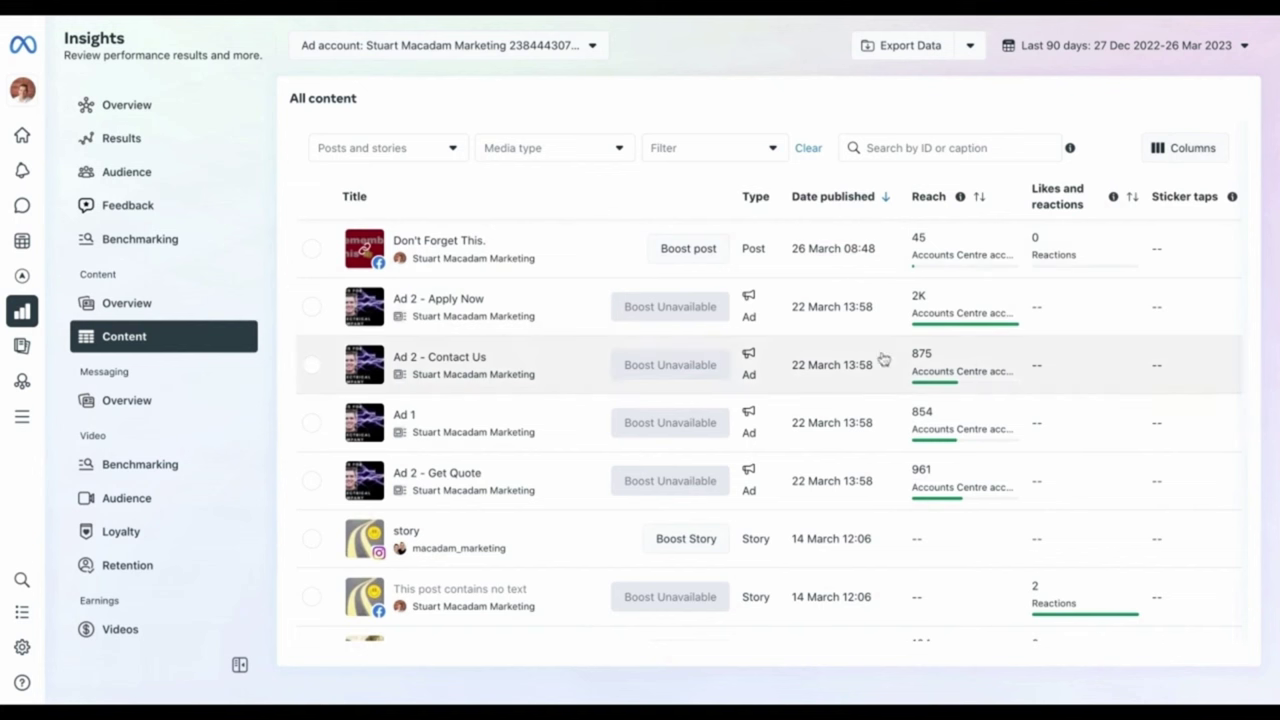
{"action": "scroll", "coordinate": [883, 358], "scroll_direction": "right", "scroll_amount": 3}
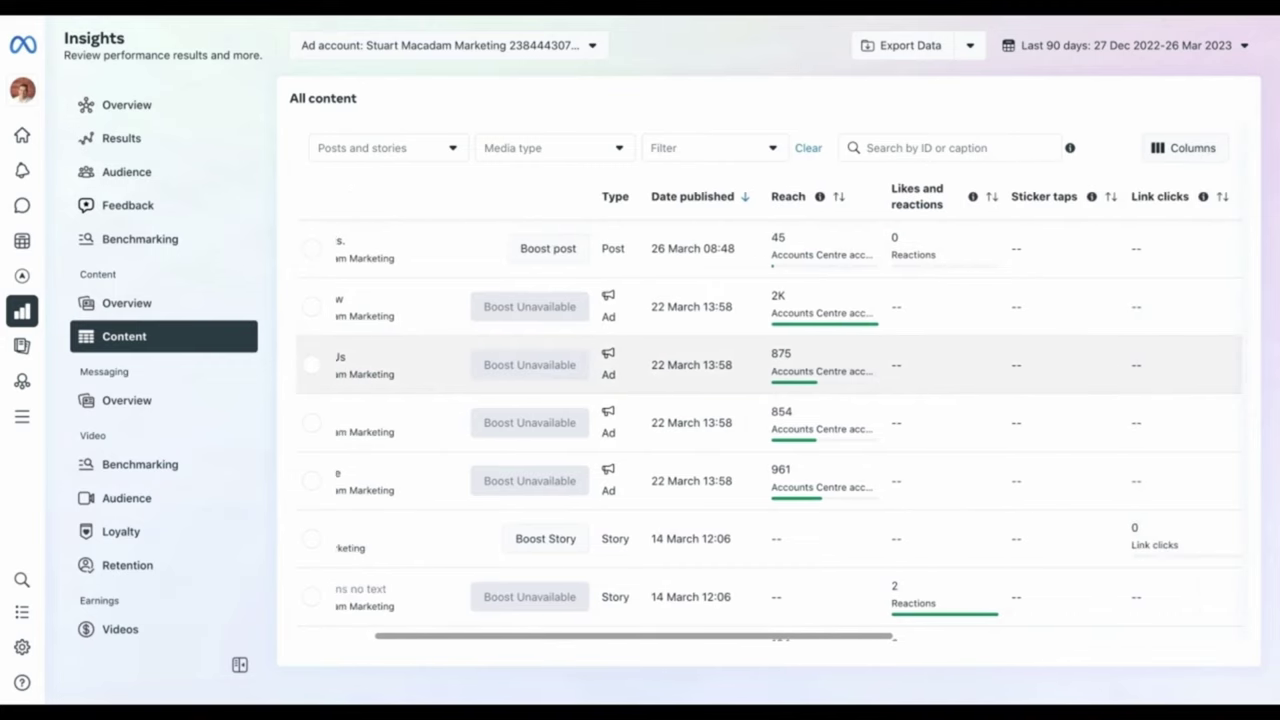
{"action": "scroll", "coordinate": [883, 358], "scroll_direction": "right", "scroll_amount": 4}
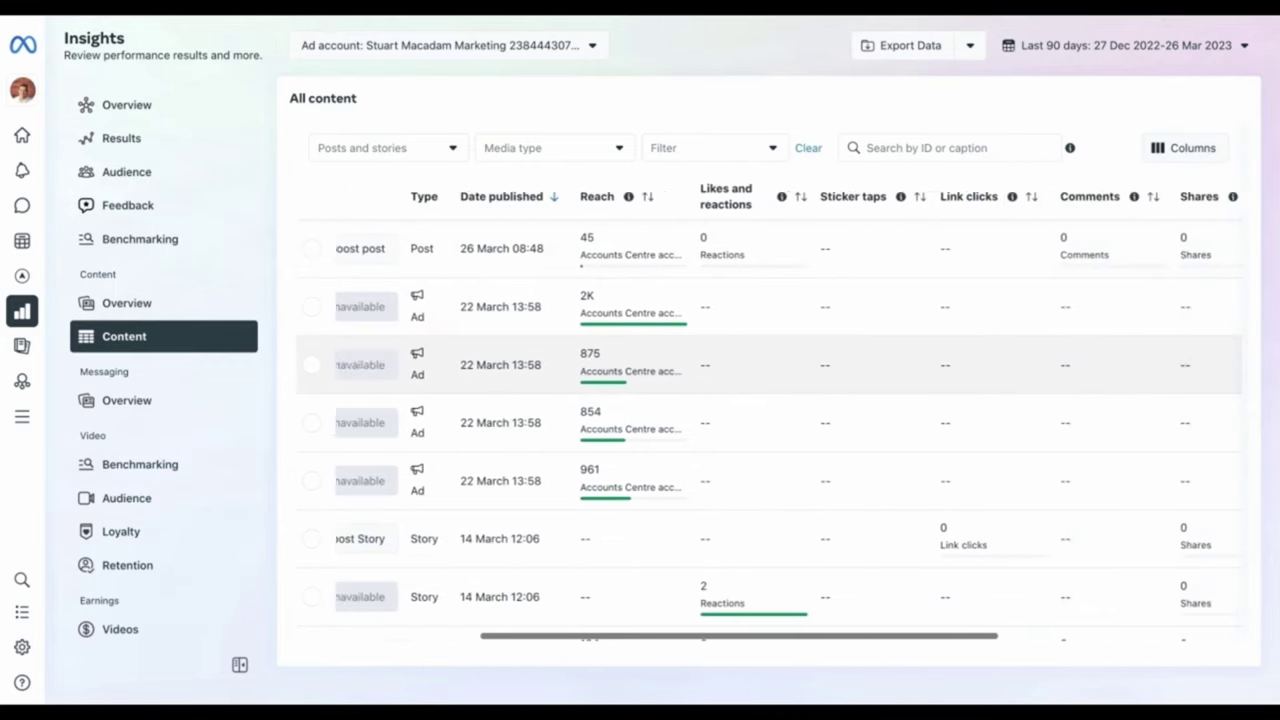
{"action": "scroll", "coordinate": [883, 358], "scroll_direction": "right", "scroll_amount": 5}
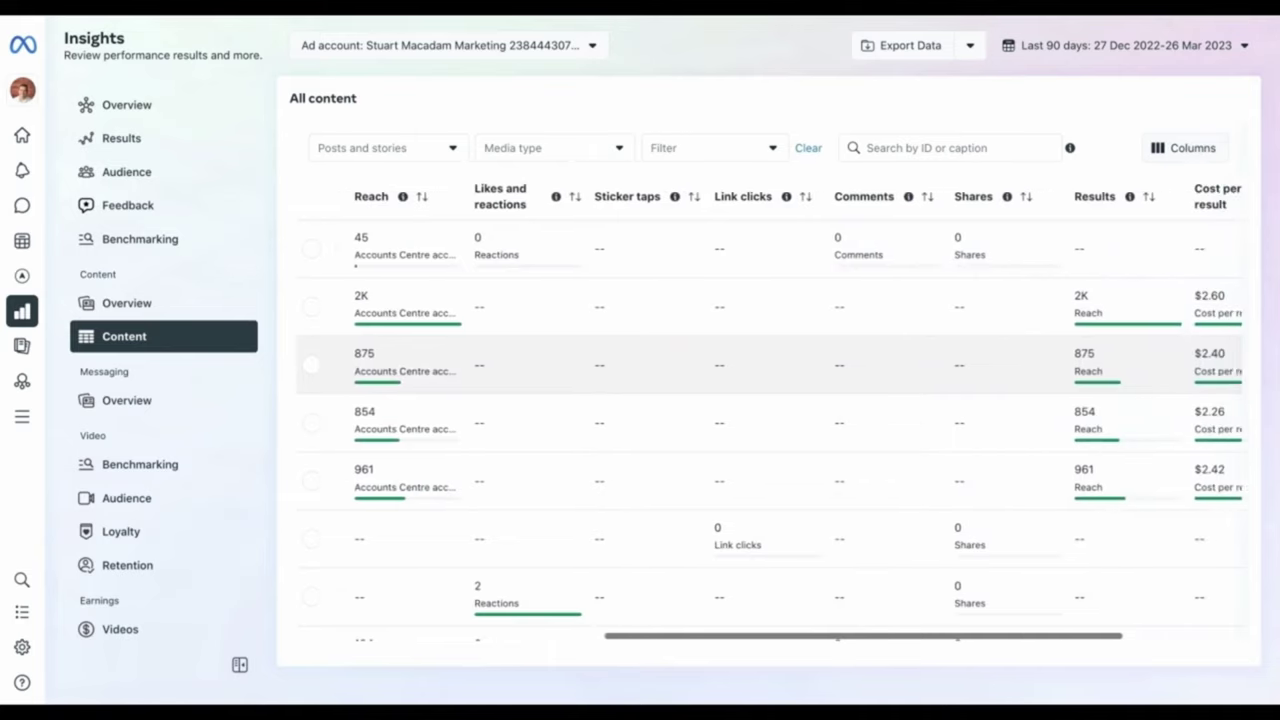
{"action": "scroll", "coordinate": [883, 358], "scroll_direction": "right", "scroll_amount": 4}
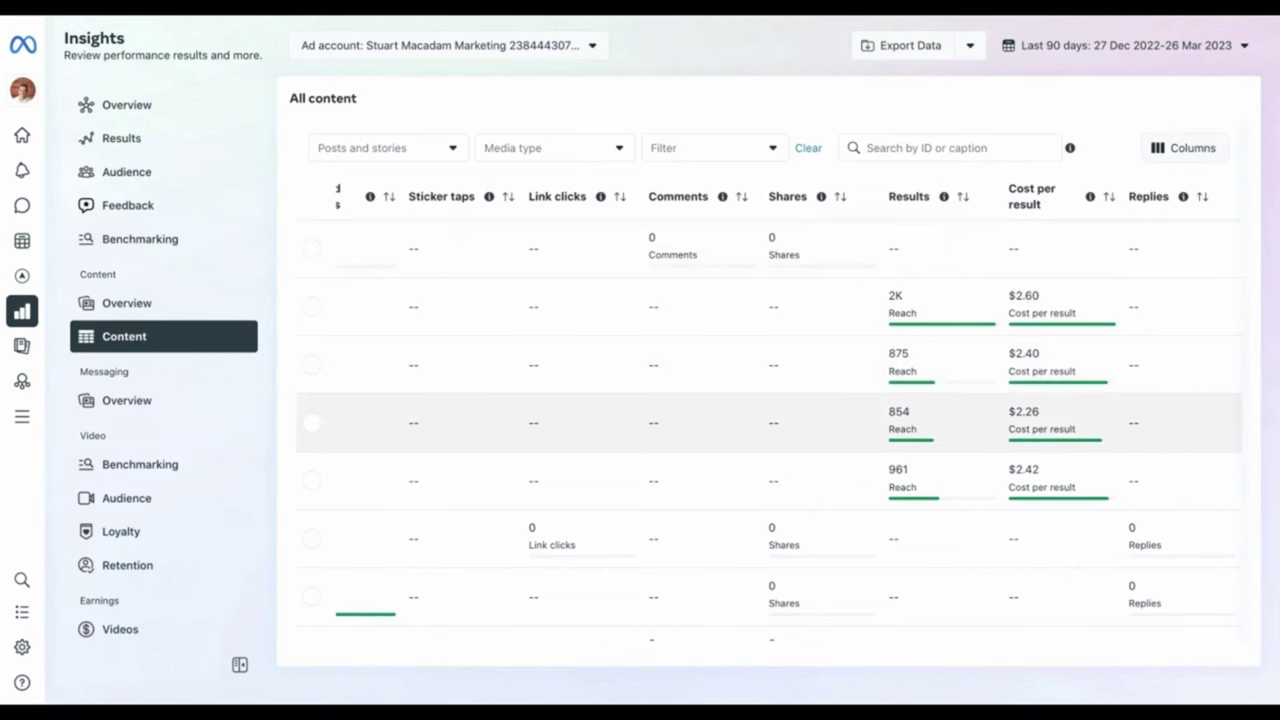
- Open the messaging overview and review messaging performance, earnings and orders, and responsiveness
{"action": "left_click", "coordinate": [114, 408]}
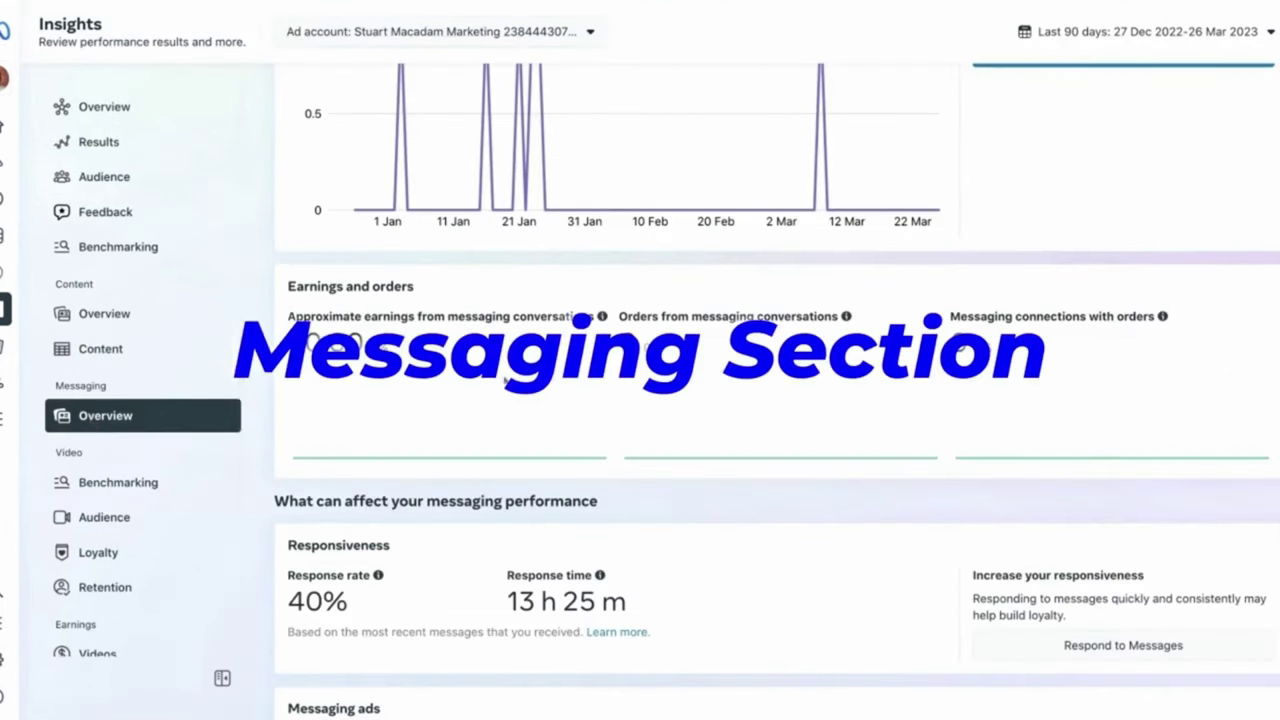
{"action": "scroll", "coordinate": [506, 380], "scroll_direction": "up", "scroll_amount": 3}
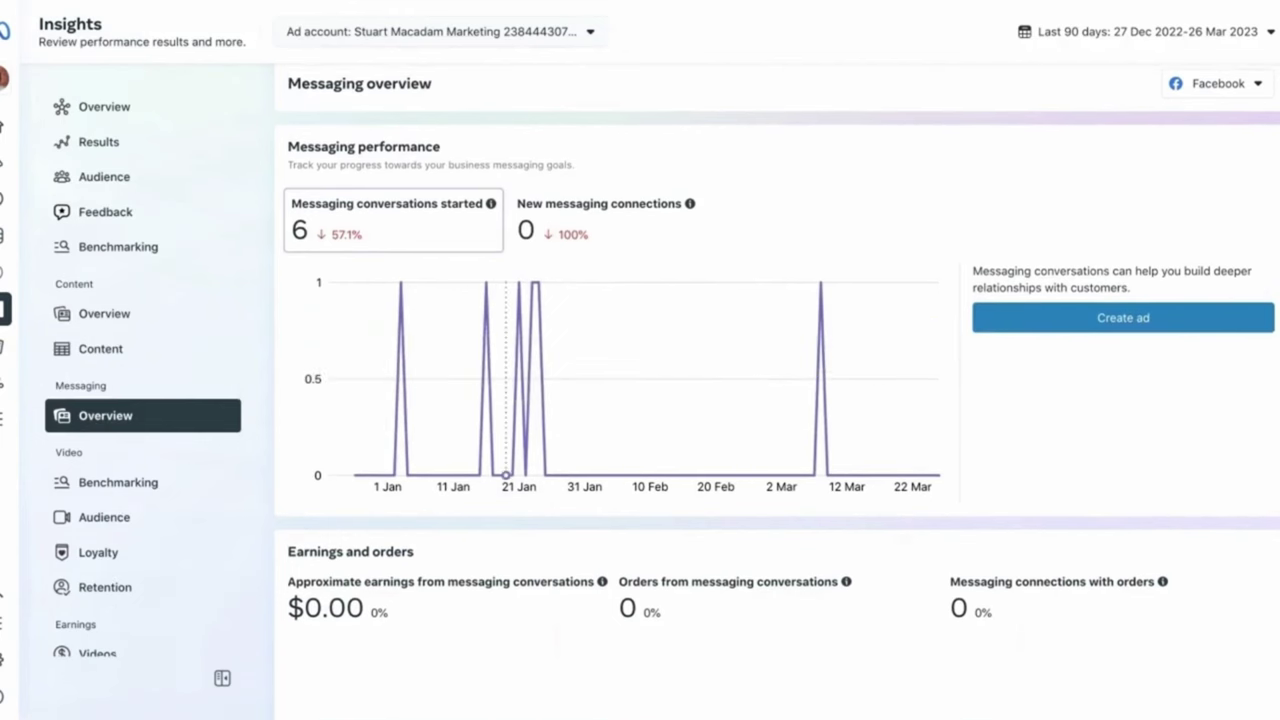
{"action": "scroll", "coordinate": [505, 381], "scroll_direction": "down", "scroll_amount": 3}
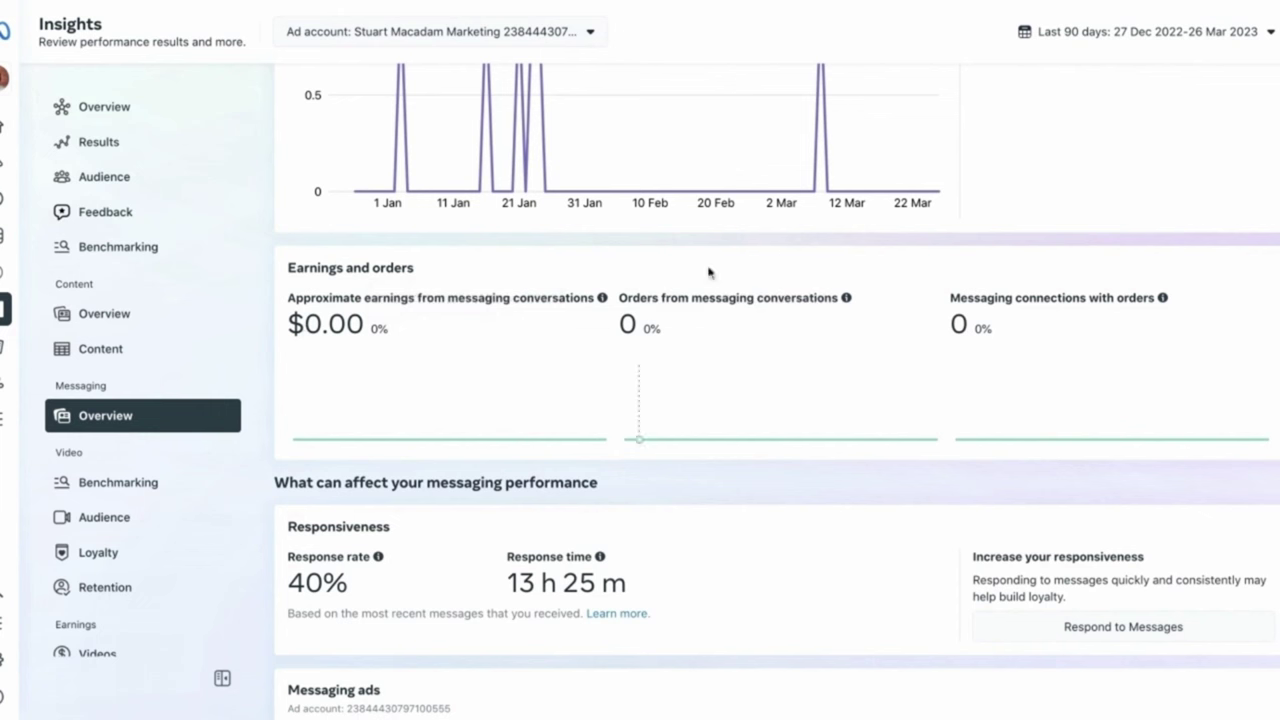
{"action": "scroll", "coordinate": [692, 406], "scroll_direction": "down", "scroll_amount": 1}
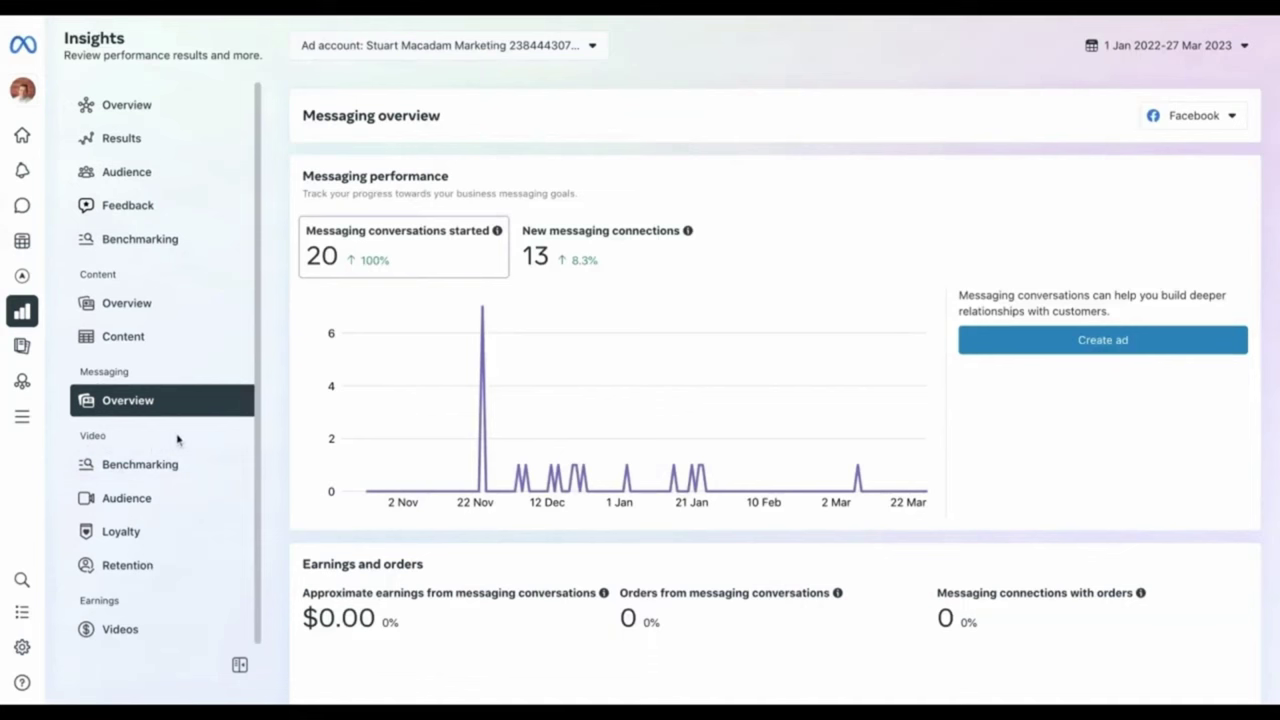
- Open the video retention insights and examine the Followers and Recommendations sources of the views
{"action": "left_click", "coordinate": [133, 566]}
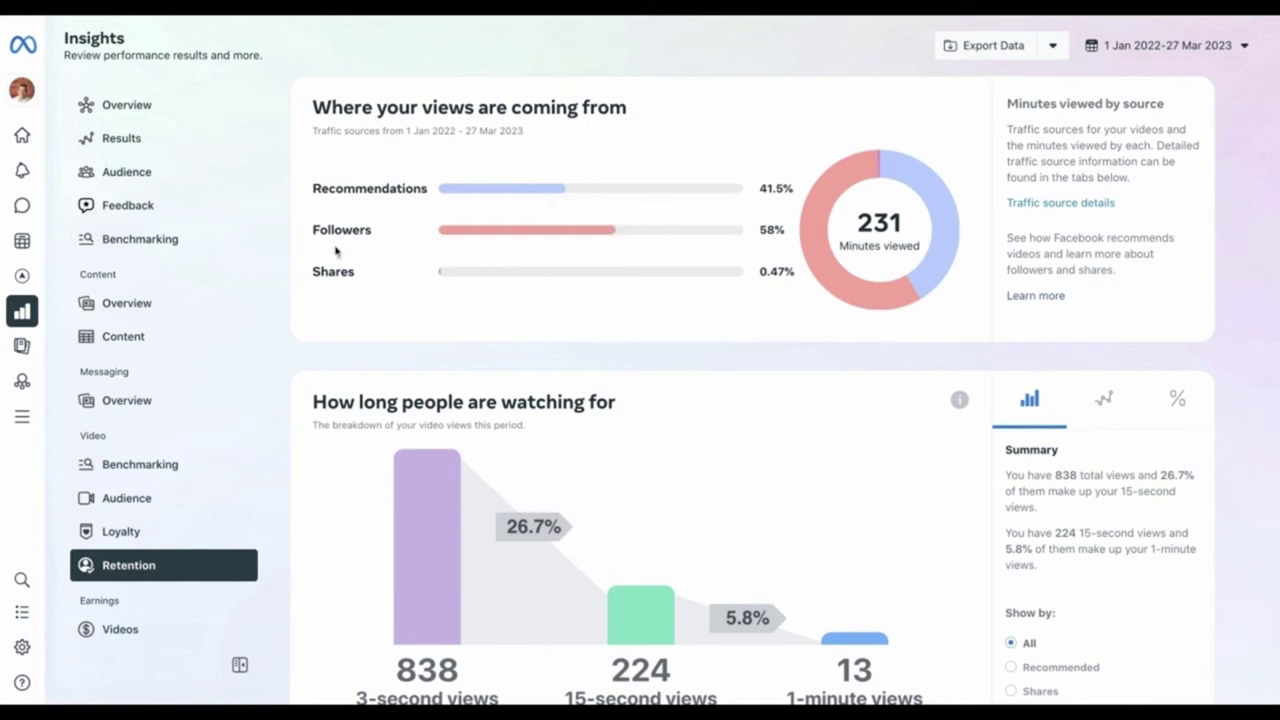
{"action": "left_click", "coordinate": [362, 227]}
{"action": "left_click", "coordinate": [362, 188]}
- Examine the 15-second and 1-minute view breakdown and the average watching time, split by Recommendations, Followers and Shares
{"action": "scroll", "coordinate": [563, 317], "scroll_direction": "down", "scroll_amount": 3}
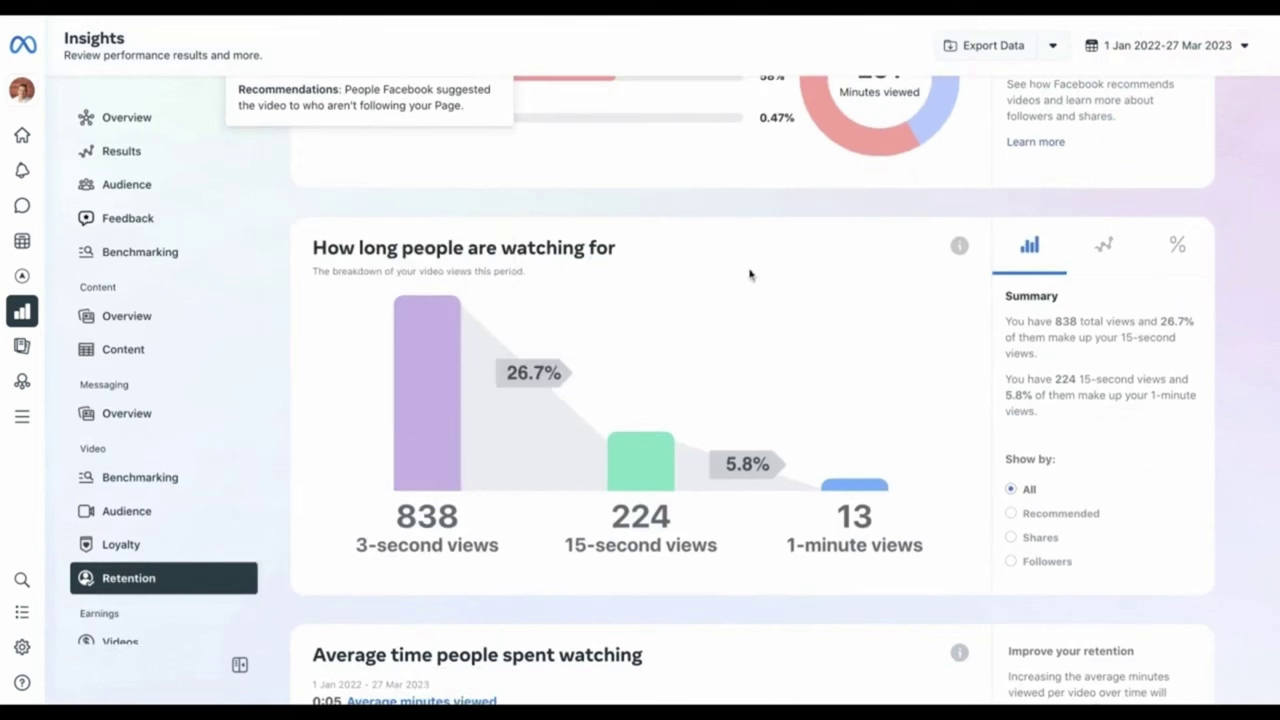
{"action": "mouse_move", "coordinate": [696, 424]}
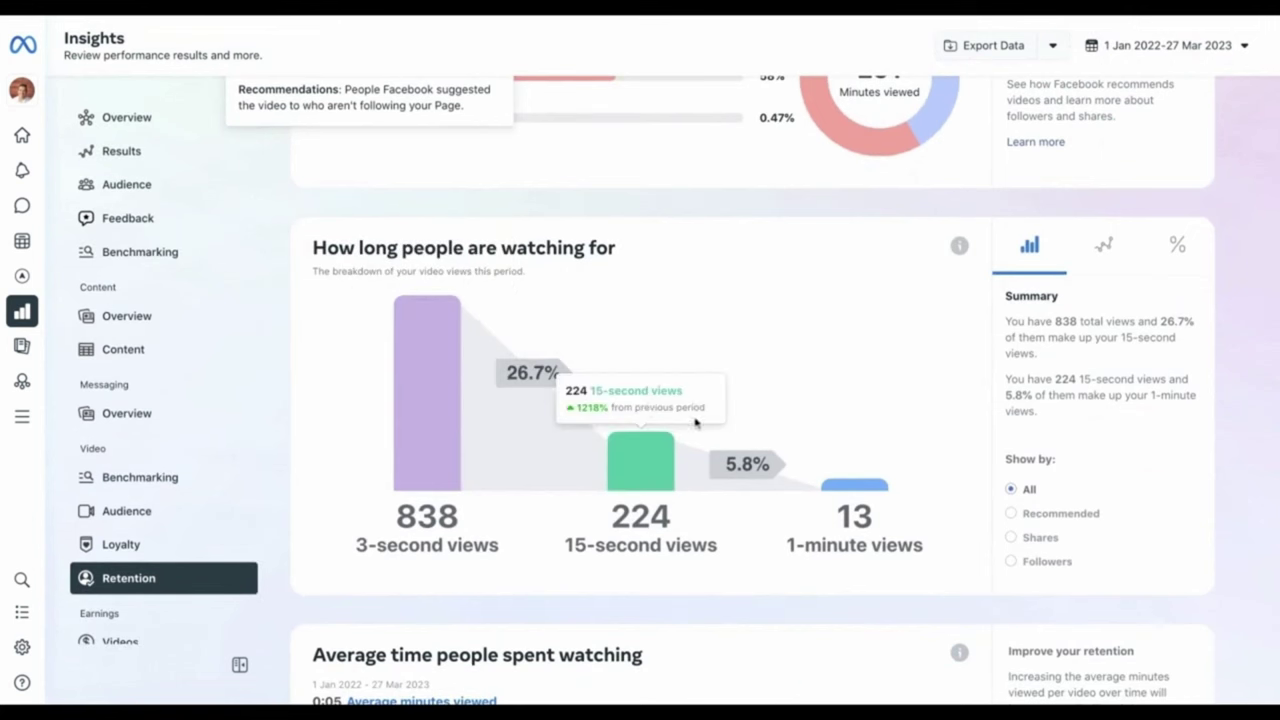
{"action": "mouse_move", "coordinate": [889, 421]}
{"action": "scroll", "coordinate": [860, 374], "scroll_direction": "down", "scroll_amount": 2}
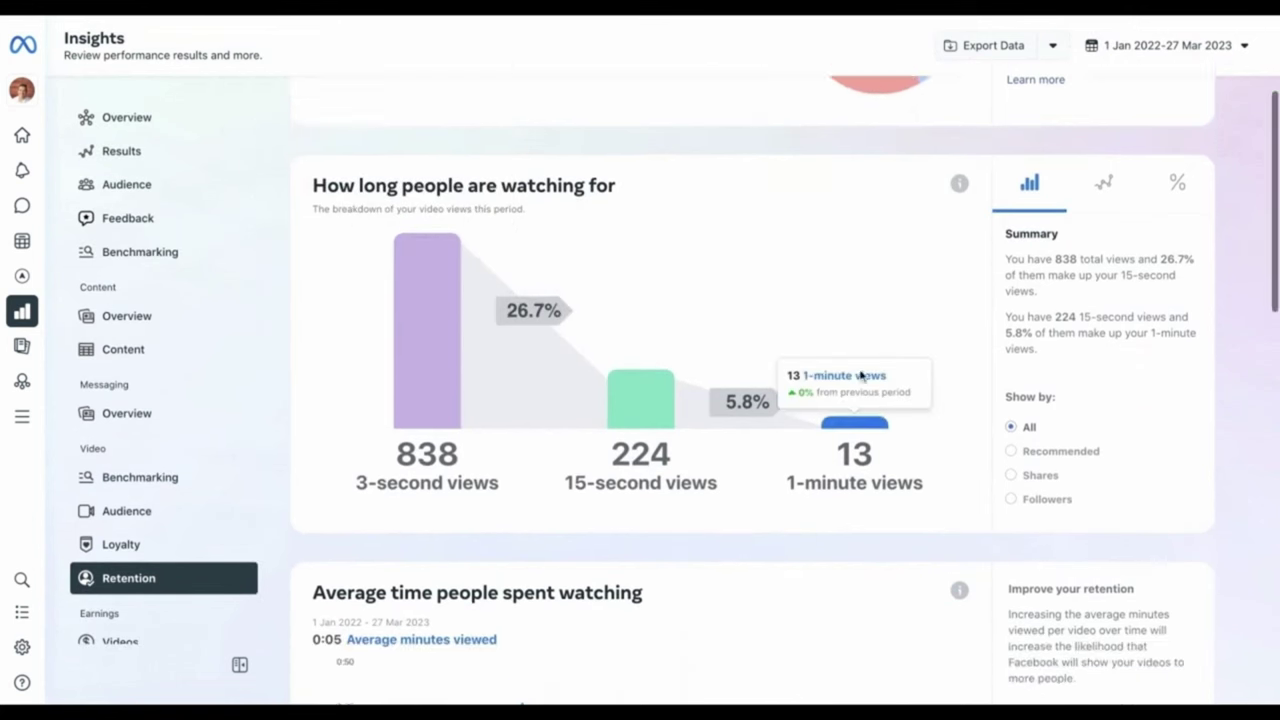
{"action": "scroll", "coordinate": [860, 372], "scroll_direction": "down", "scroll_amount": 3}
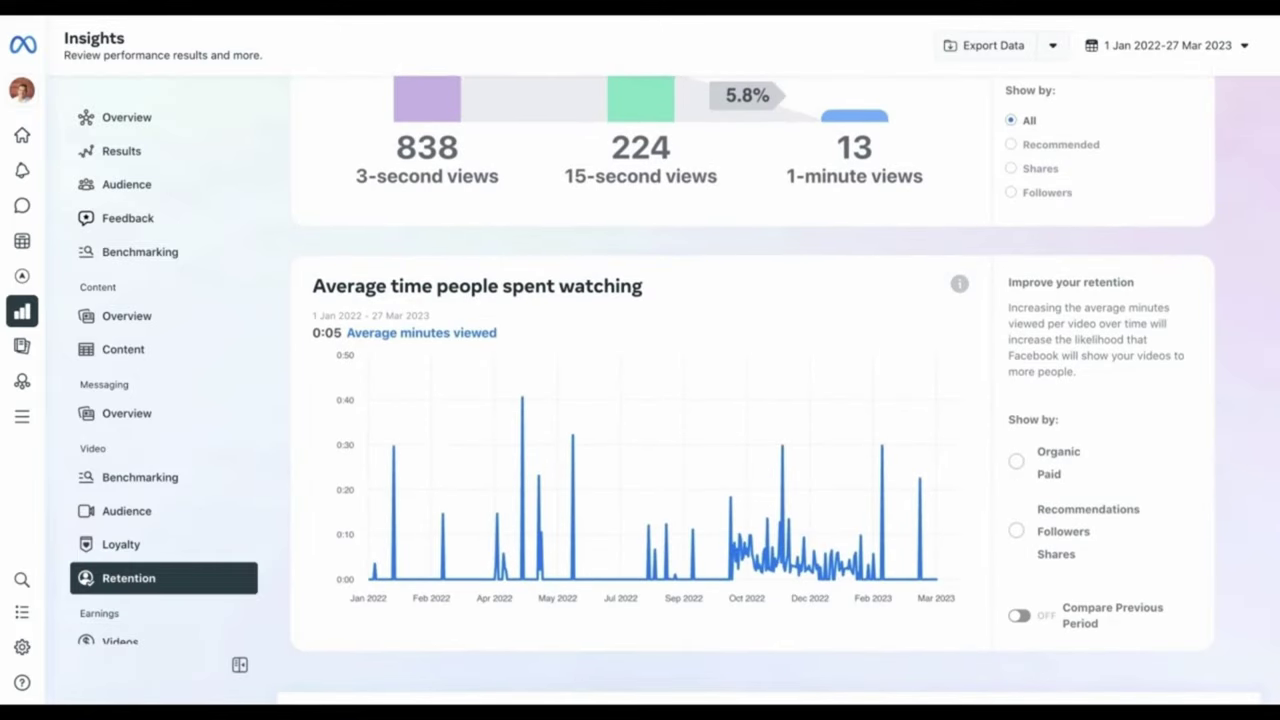
{"action": "mouse_move", "coordinate": [860, 535]}
{"action": "scroll", "coordinate": [860, 535], "scroll_direction": "up", "scroll_amount": 3}
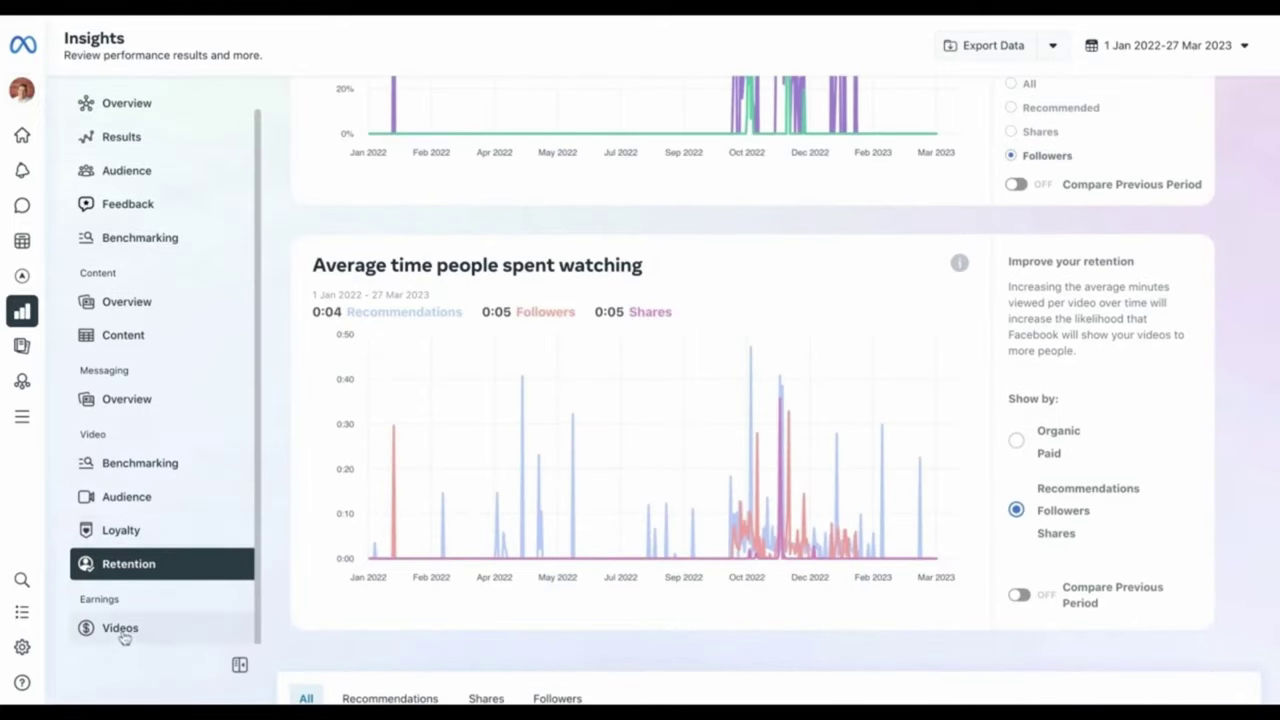
- Open the earnings insights for videos
{"action": "left_click", "coordinate": [120, 628]}
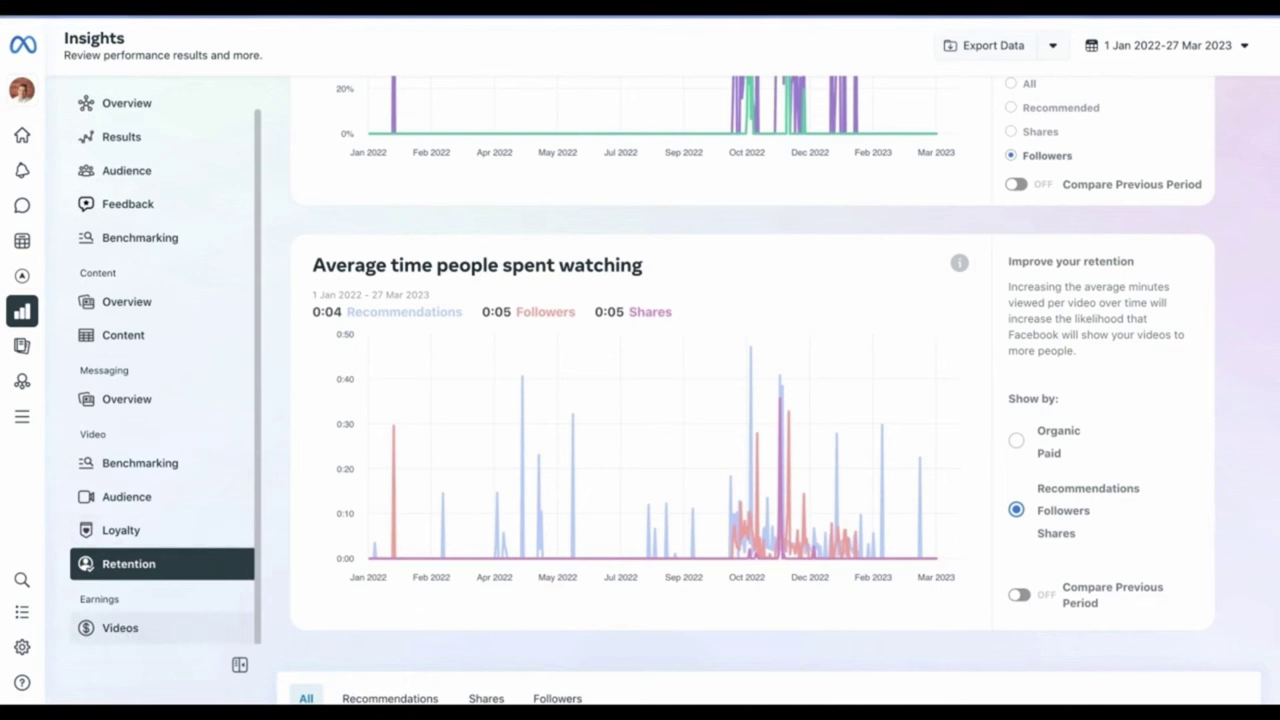